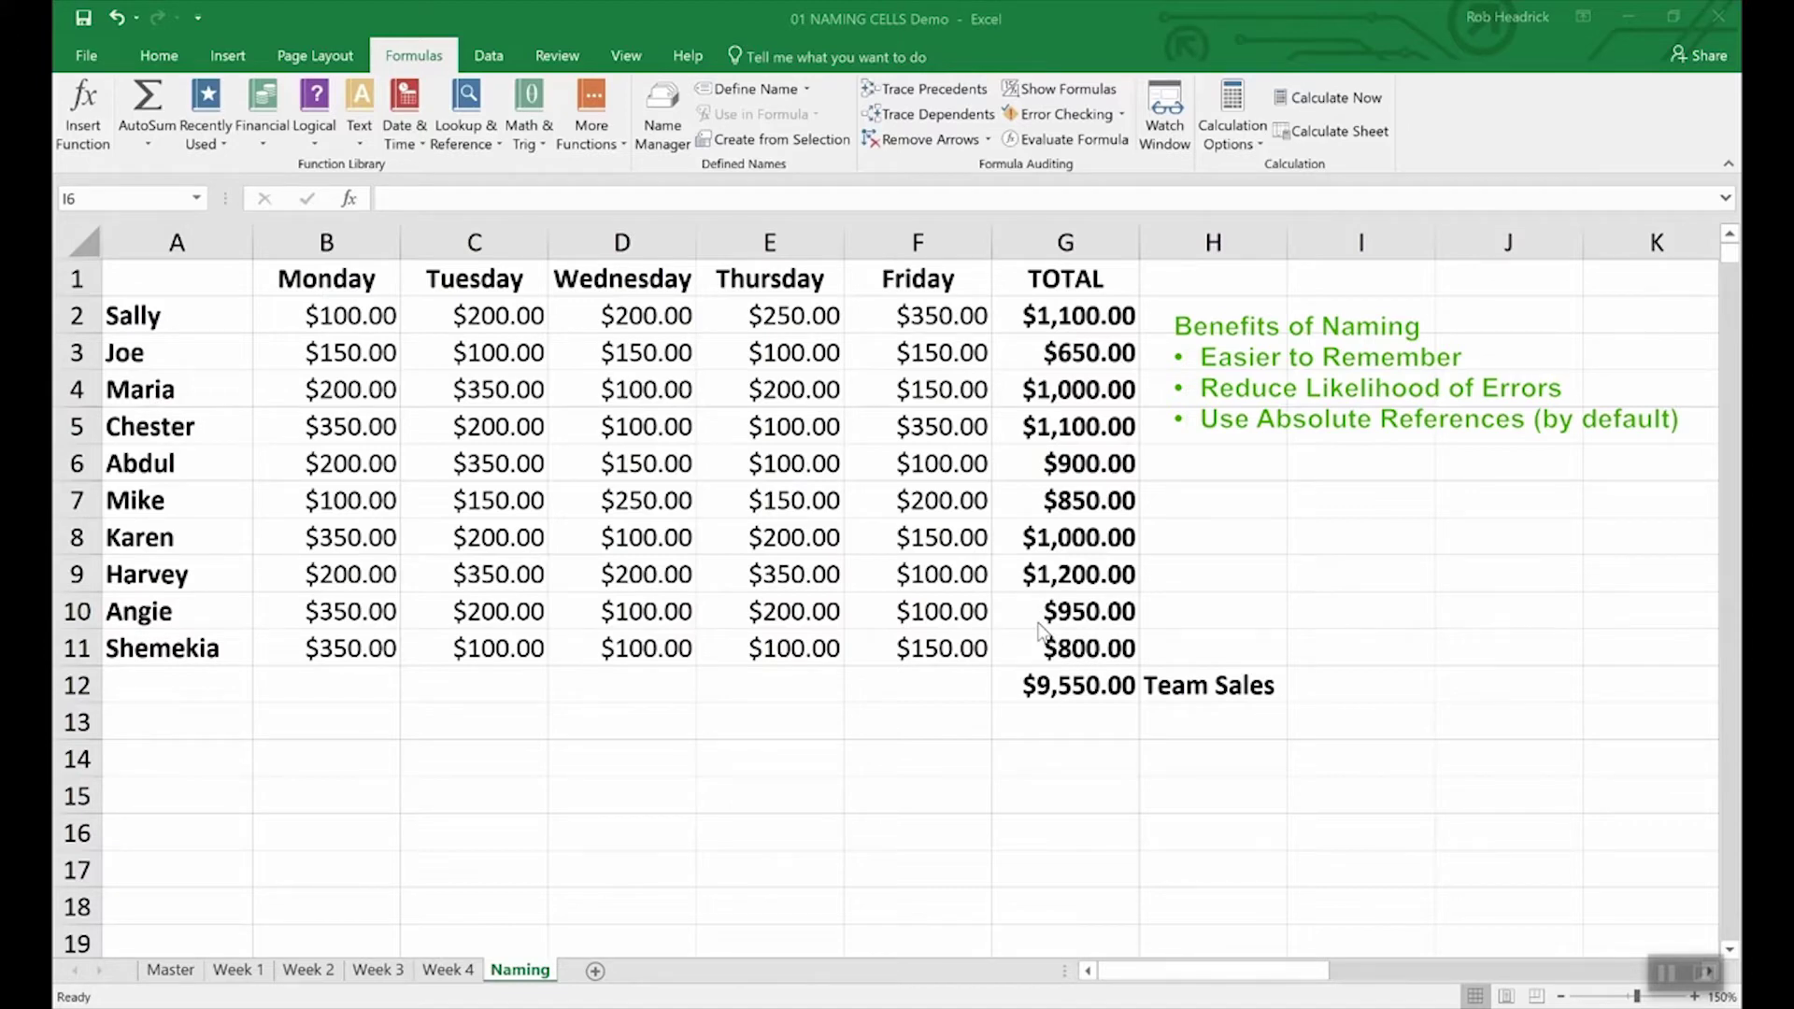
# Step: Define the name Team_Sales for the $9,550.00 total in G12 using Define Name
pyautogui.click(1079, 689)
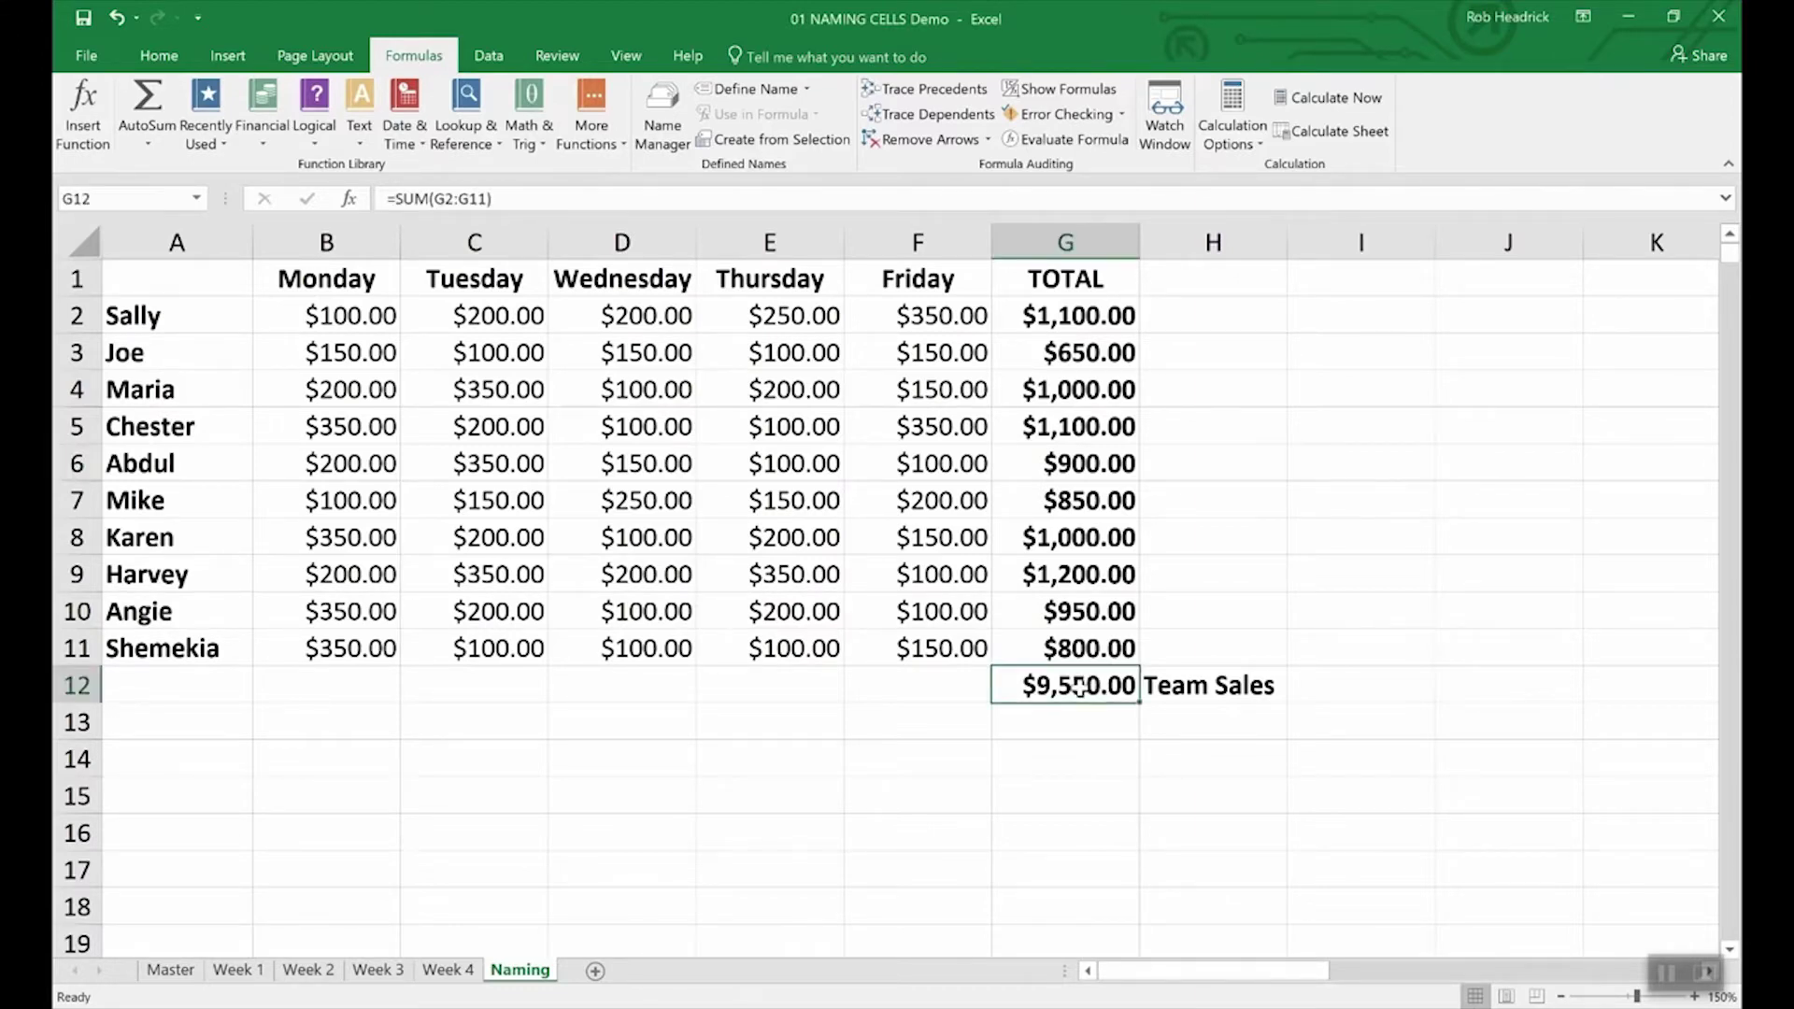
pyautogui.rightClick(1079, 688)
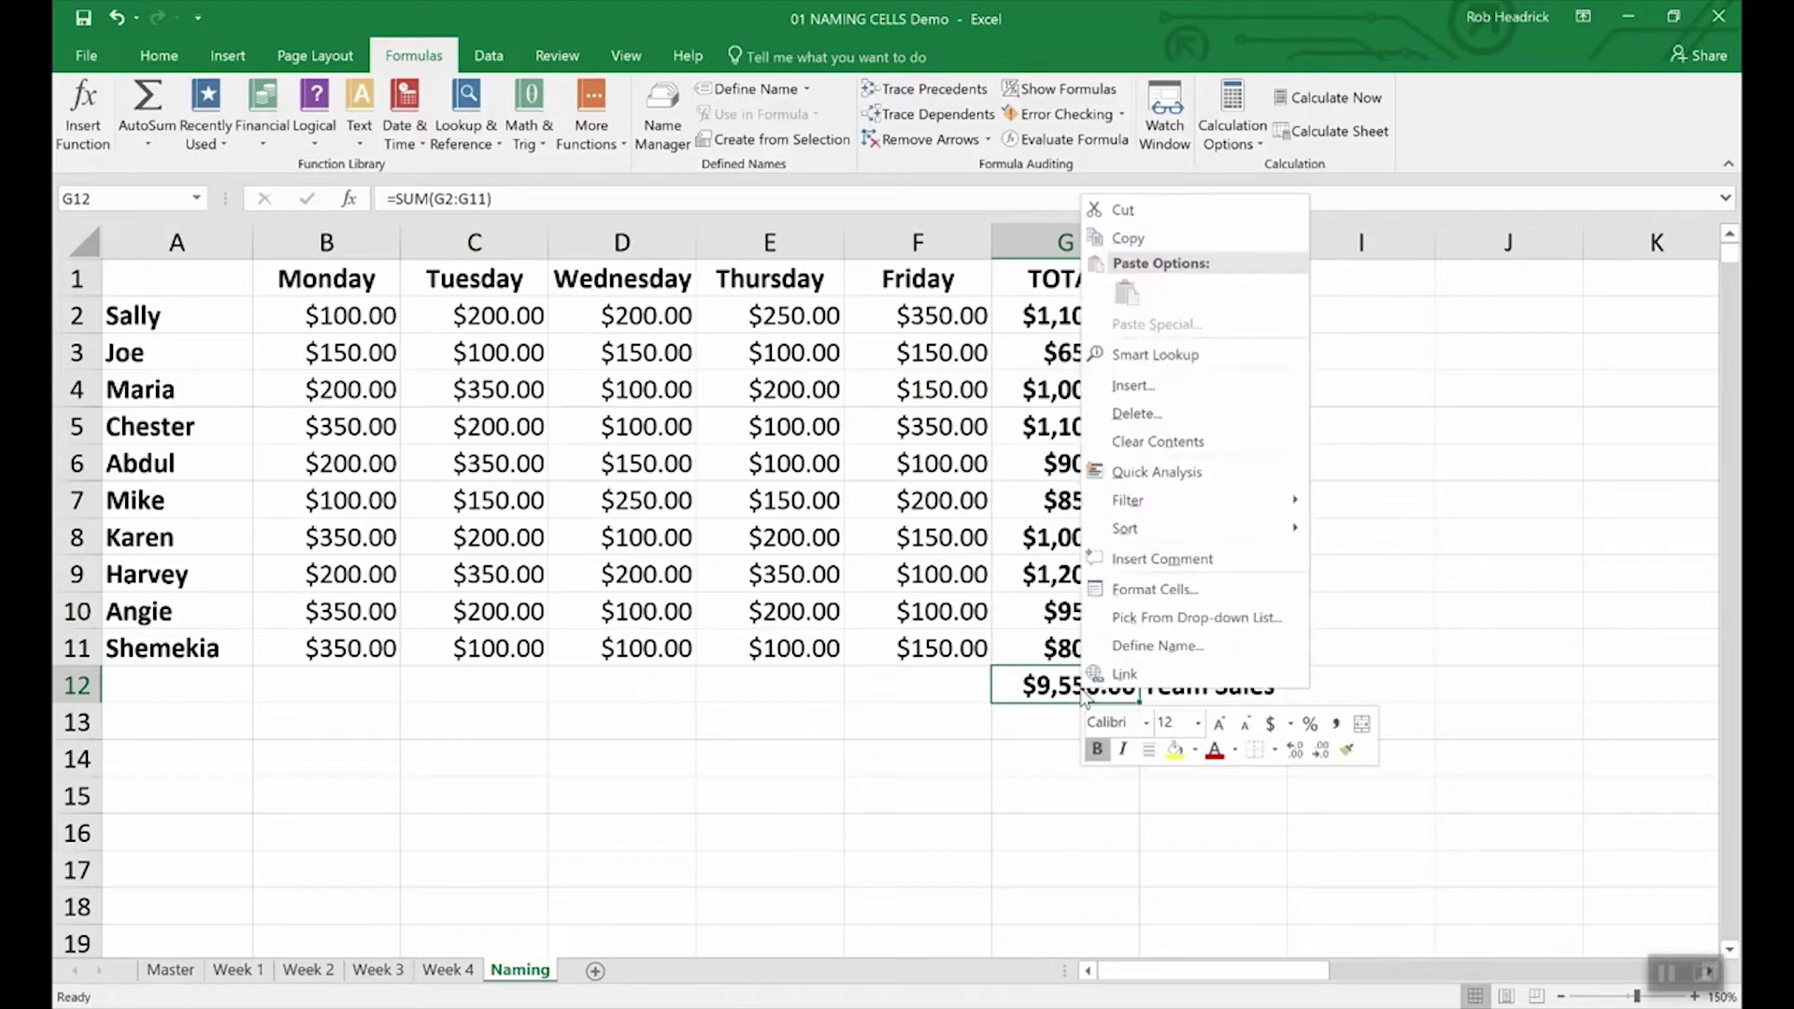
pyautogui.click(1125, 646)
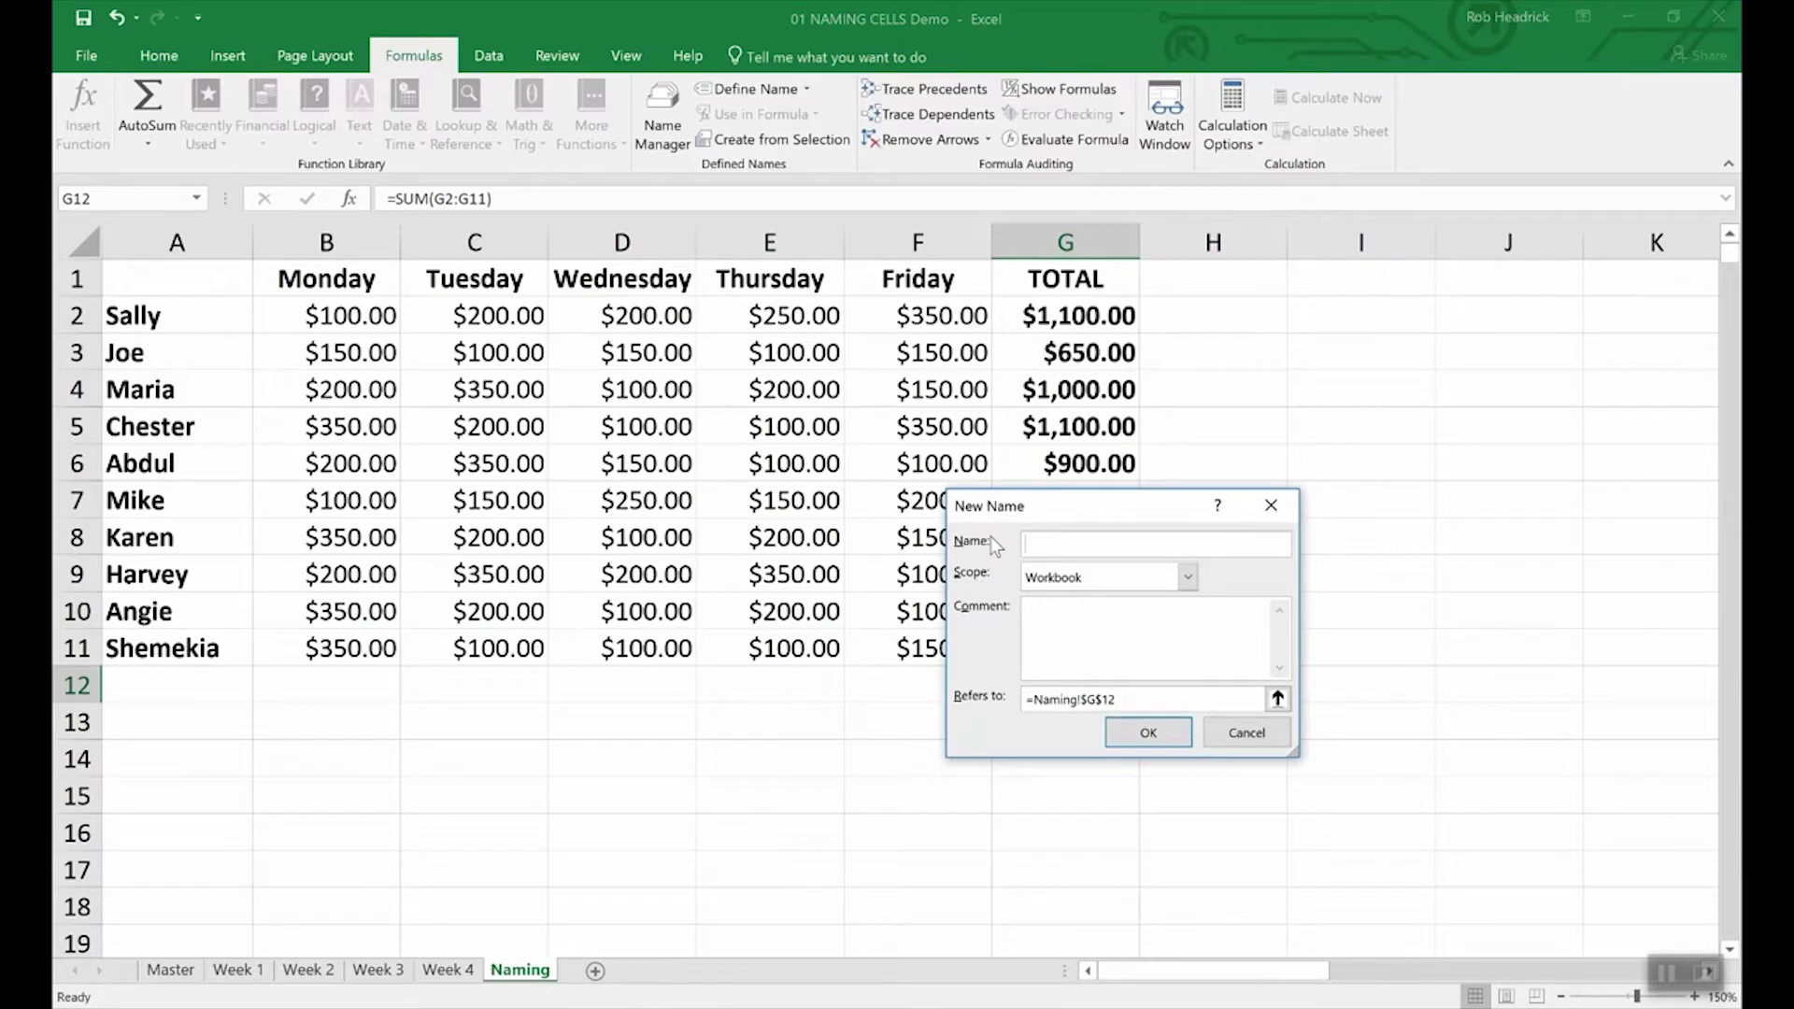
pyautogui.write('Team_Sales')
pyautogui.click(1181, 743)
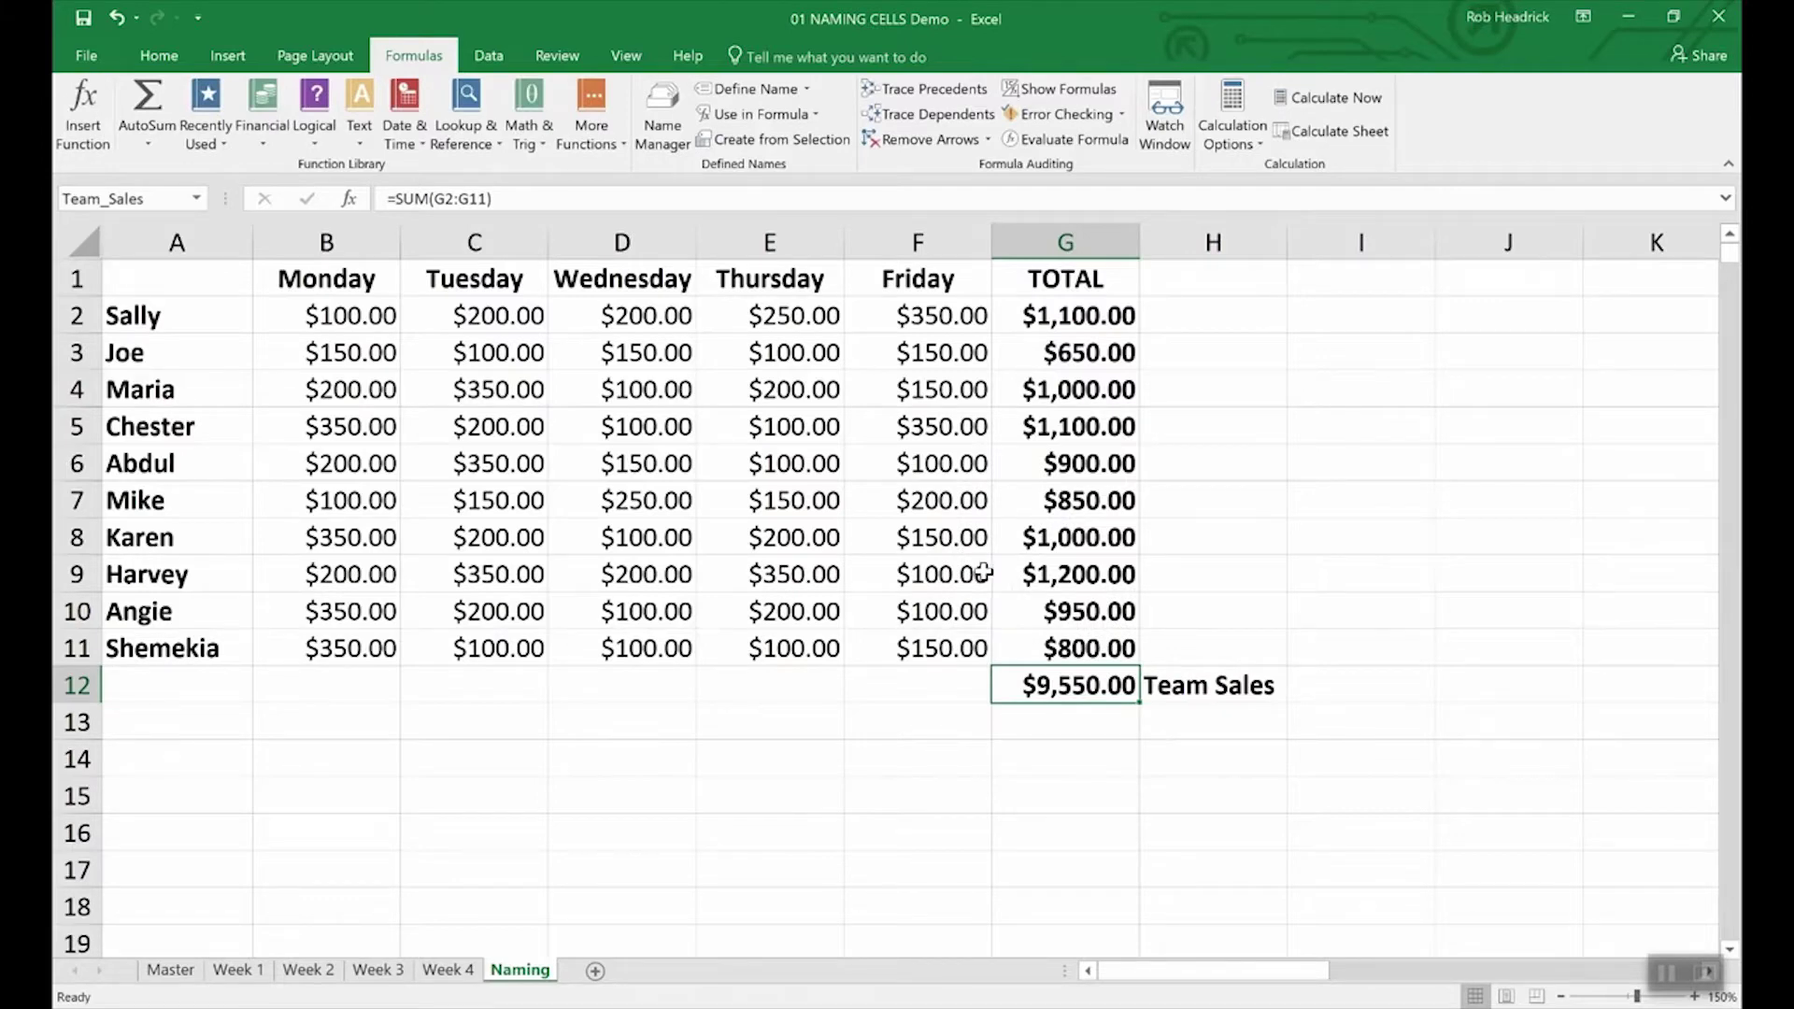
pyautogui.click(156, 200)
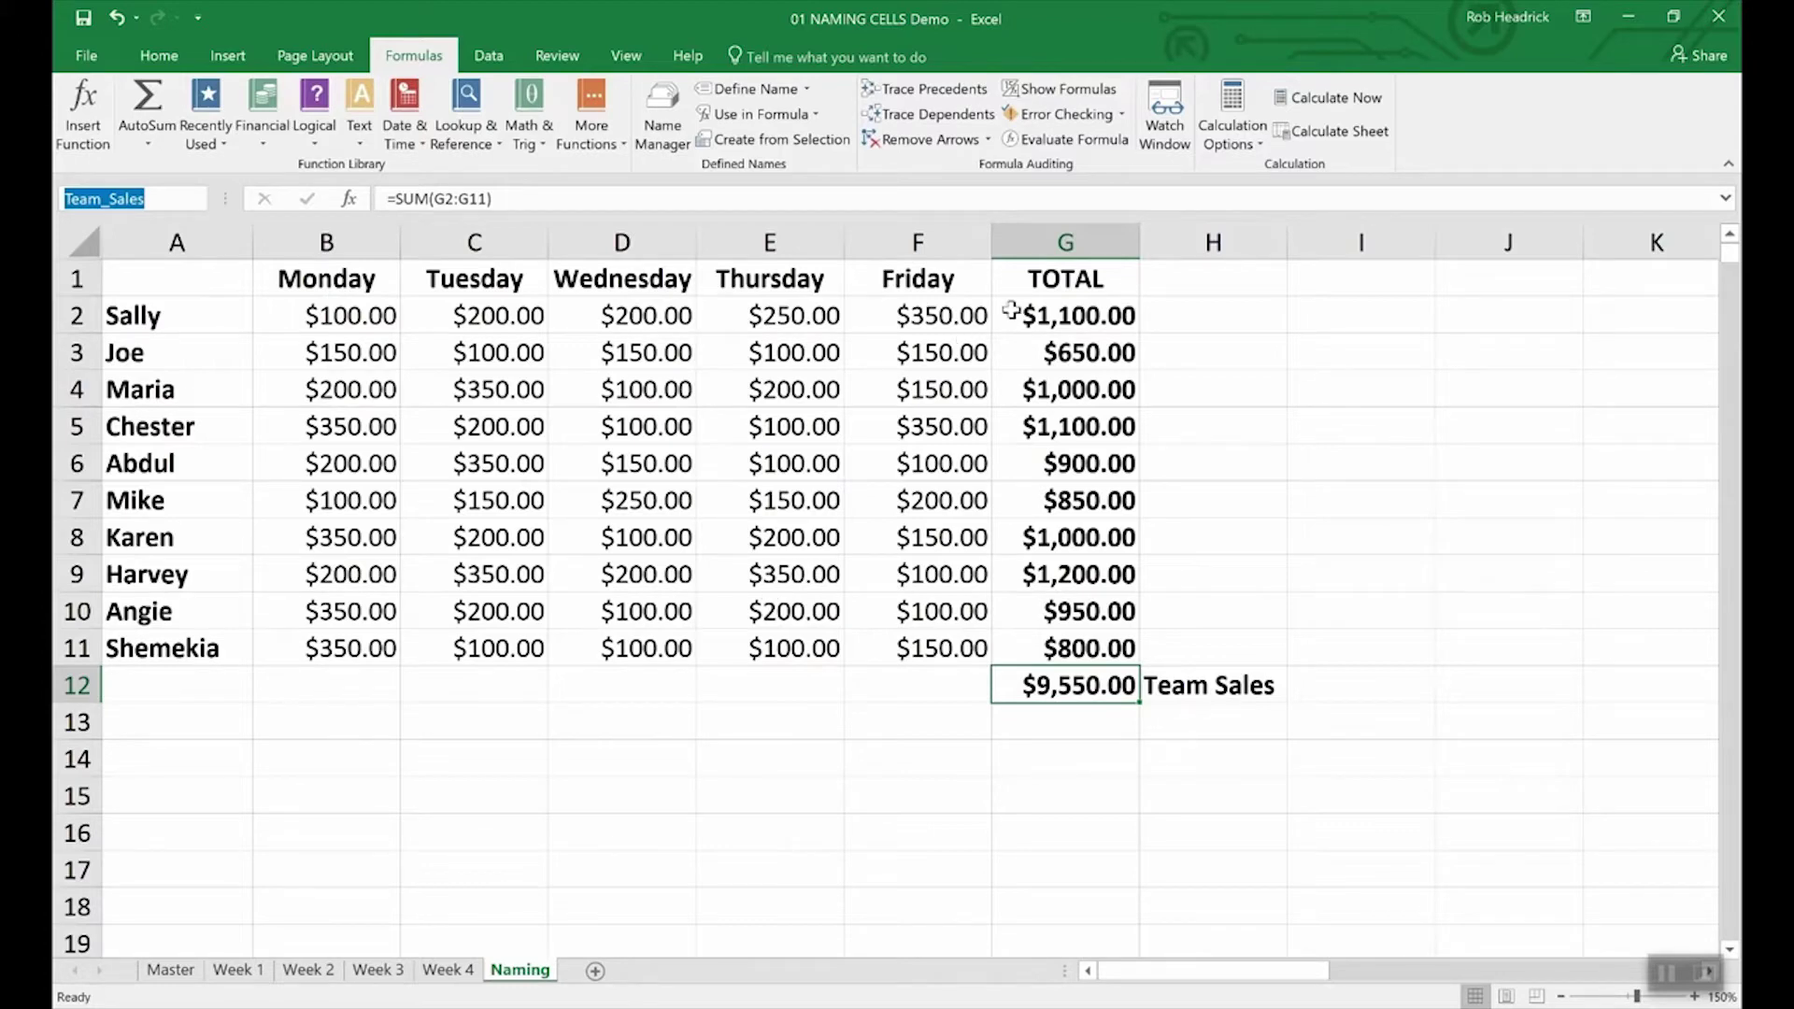
# Step: Select G2:G11 and name the range Rep_Sales through the Name Box
pyautogui.click(1087, 314)
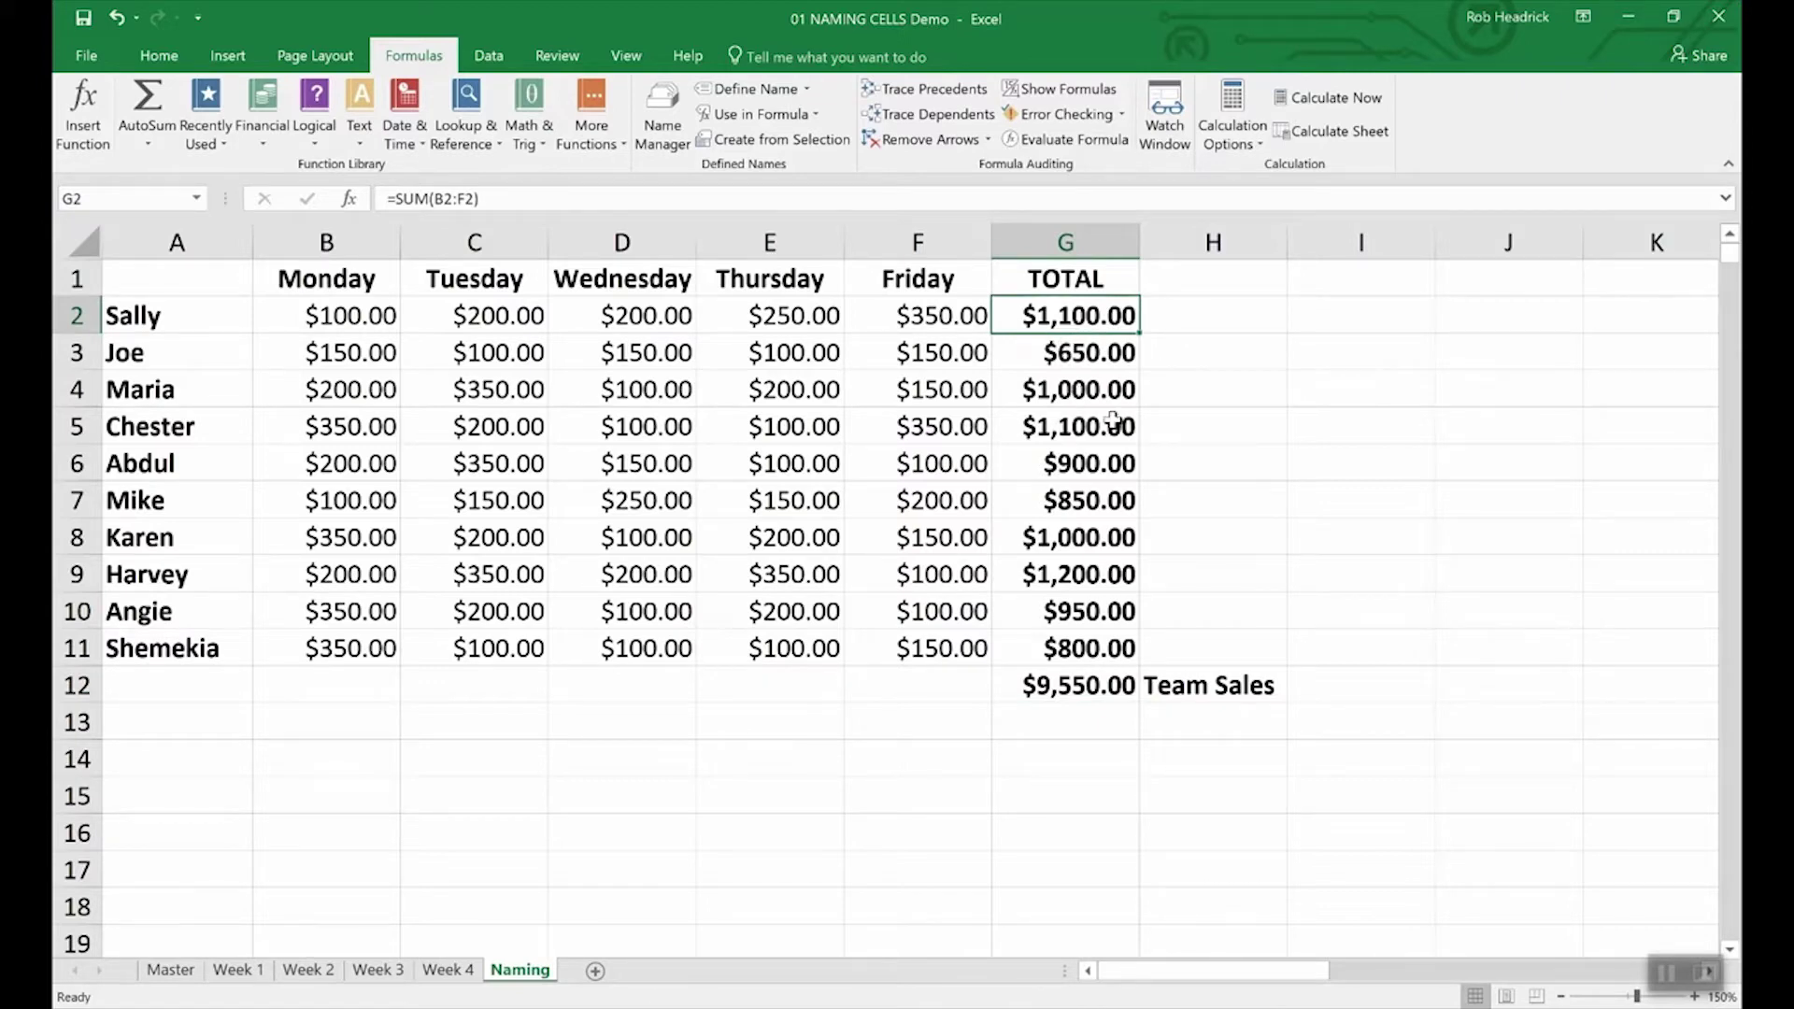
pyautogui.moveTo(1049, 321)
pyautogui.mouseDown()
pyautogui.moveTo(1034, 345)
pyautogui.moveTo(1034, 641)
pyautogui.mouseUp()
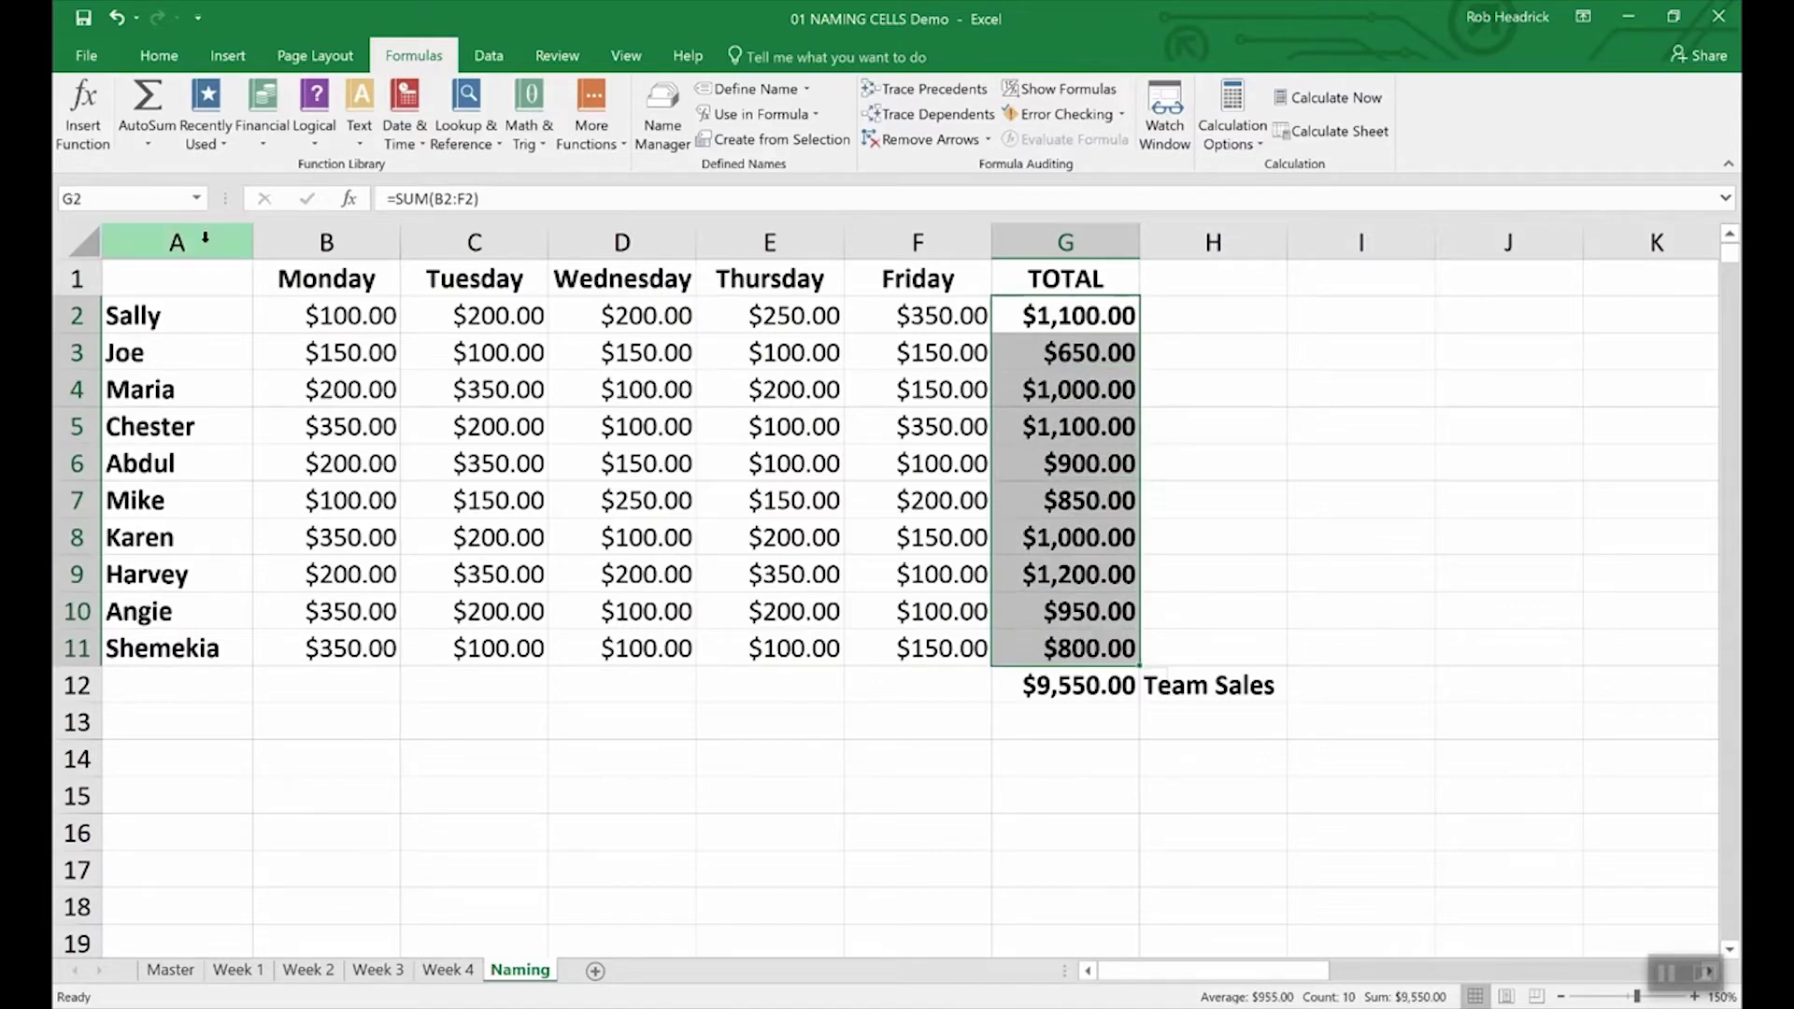
pyautogui.click(138, 196)
pyautogui.press('BackSpace')
pyautogui.click(139, 196)
pyautogui.write('Rep_')
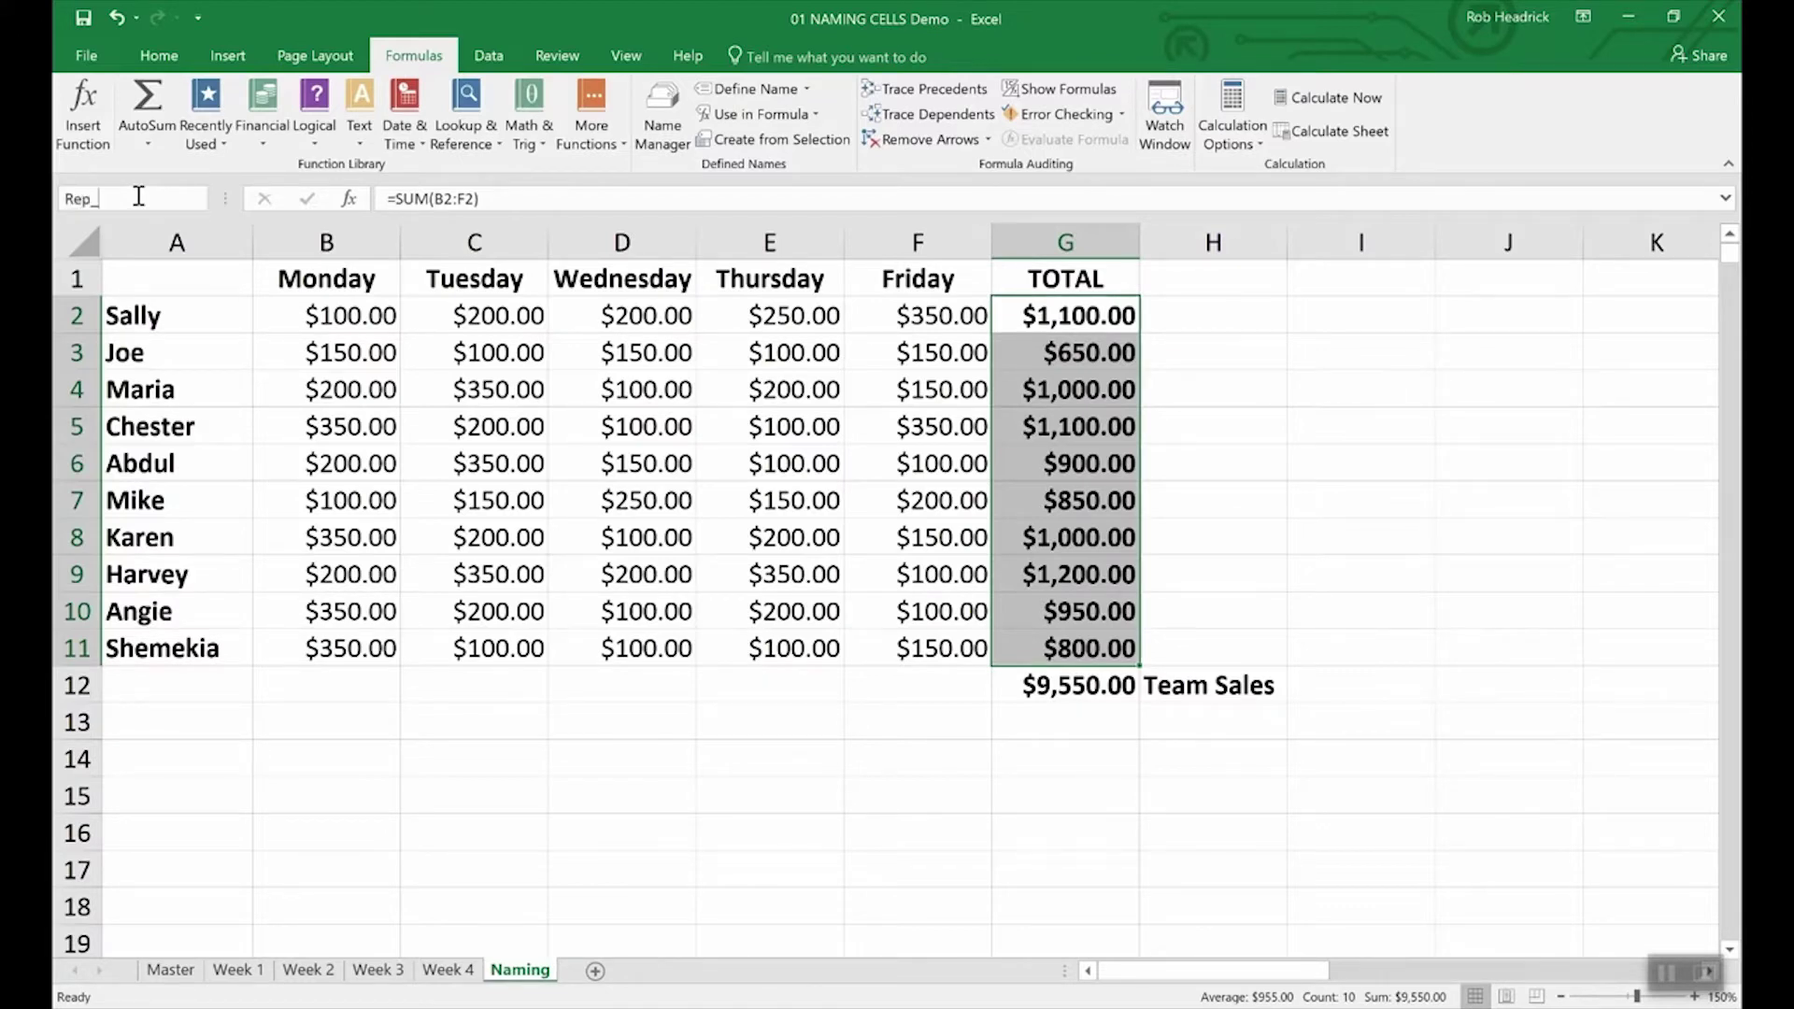
pyautogui.write('Sales')
pyautogui.press('Return')
# Step: Enter =SUM(Rep_Sales) in G13, picking Rep_Sales from the autocomplete list
pyautogui.click(1062, 726)
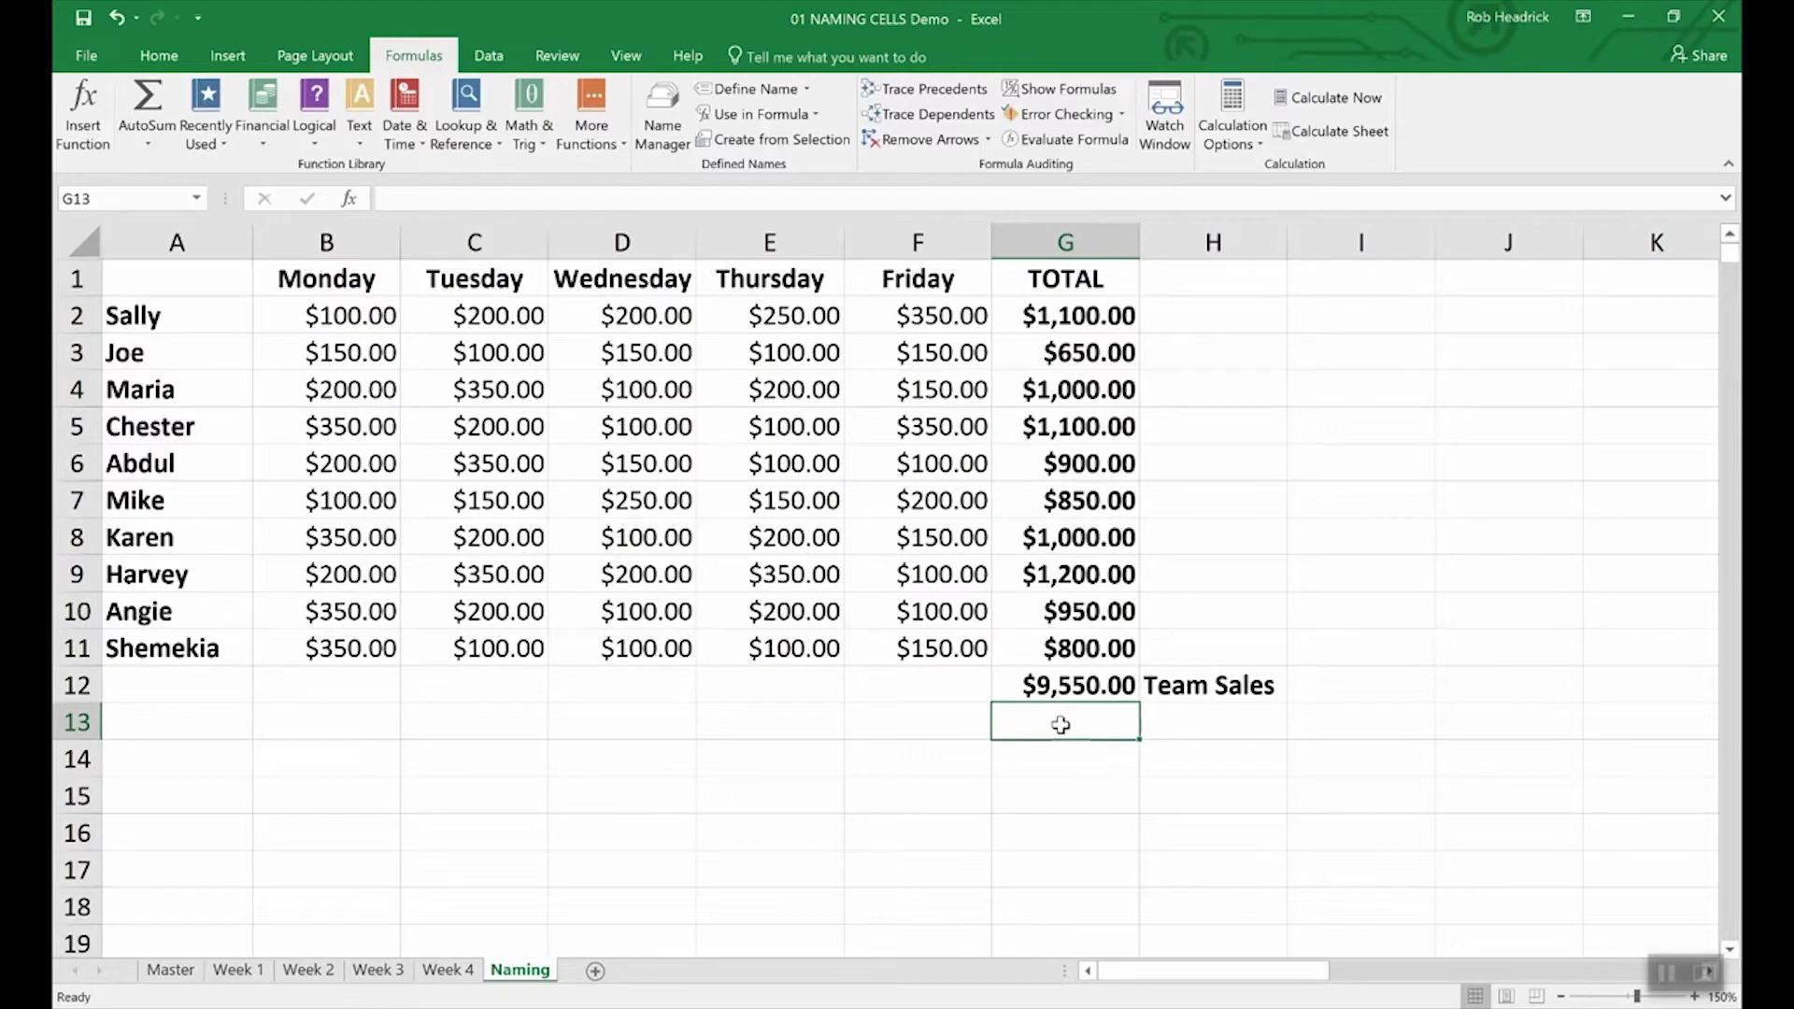
pyautogui.write('=')
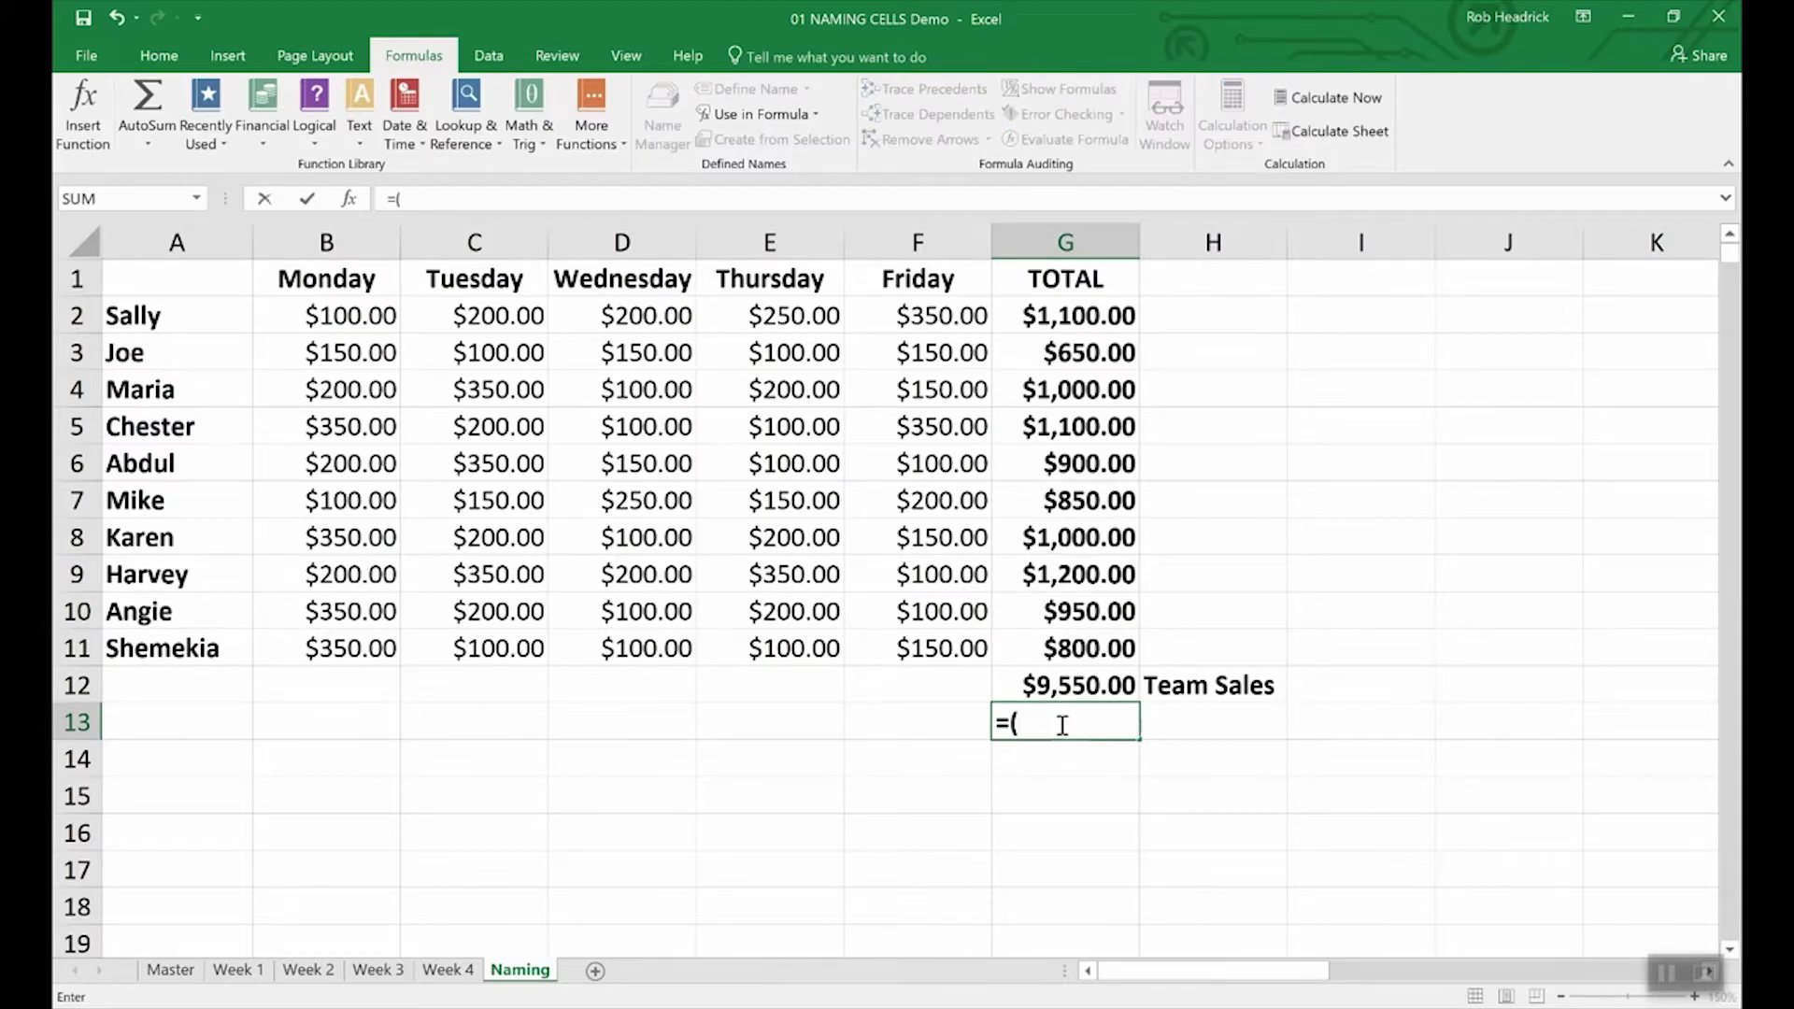
pyautogui.write('Sum)')
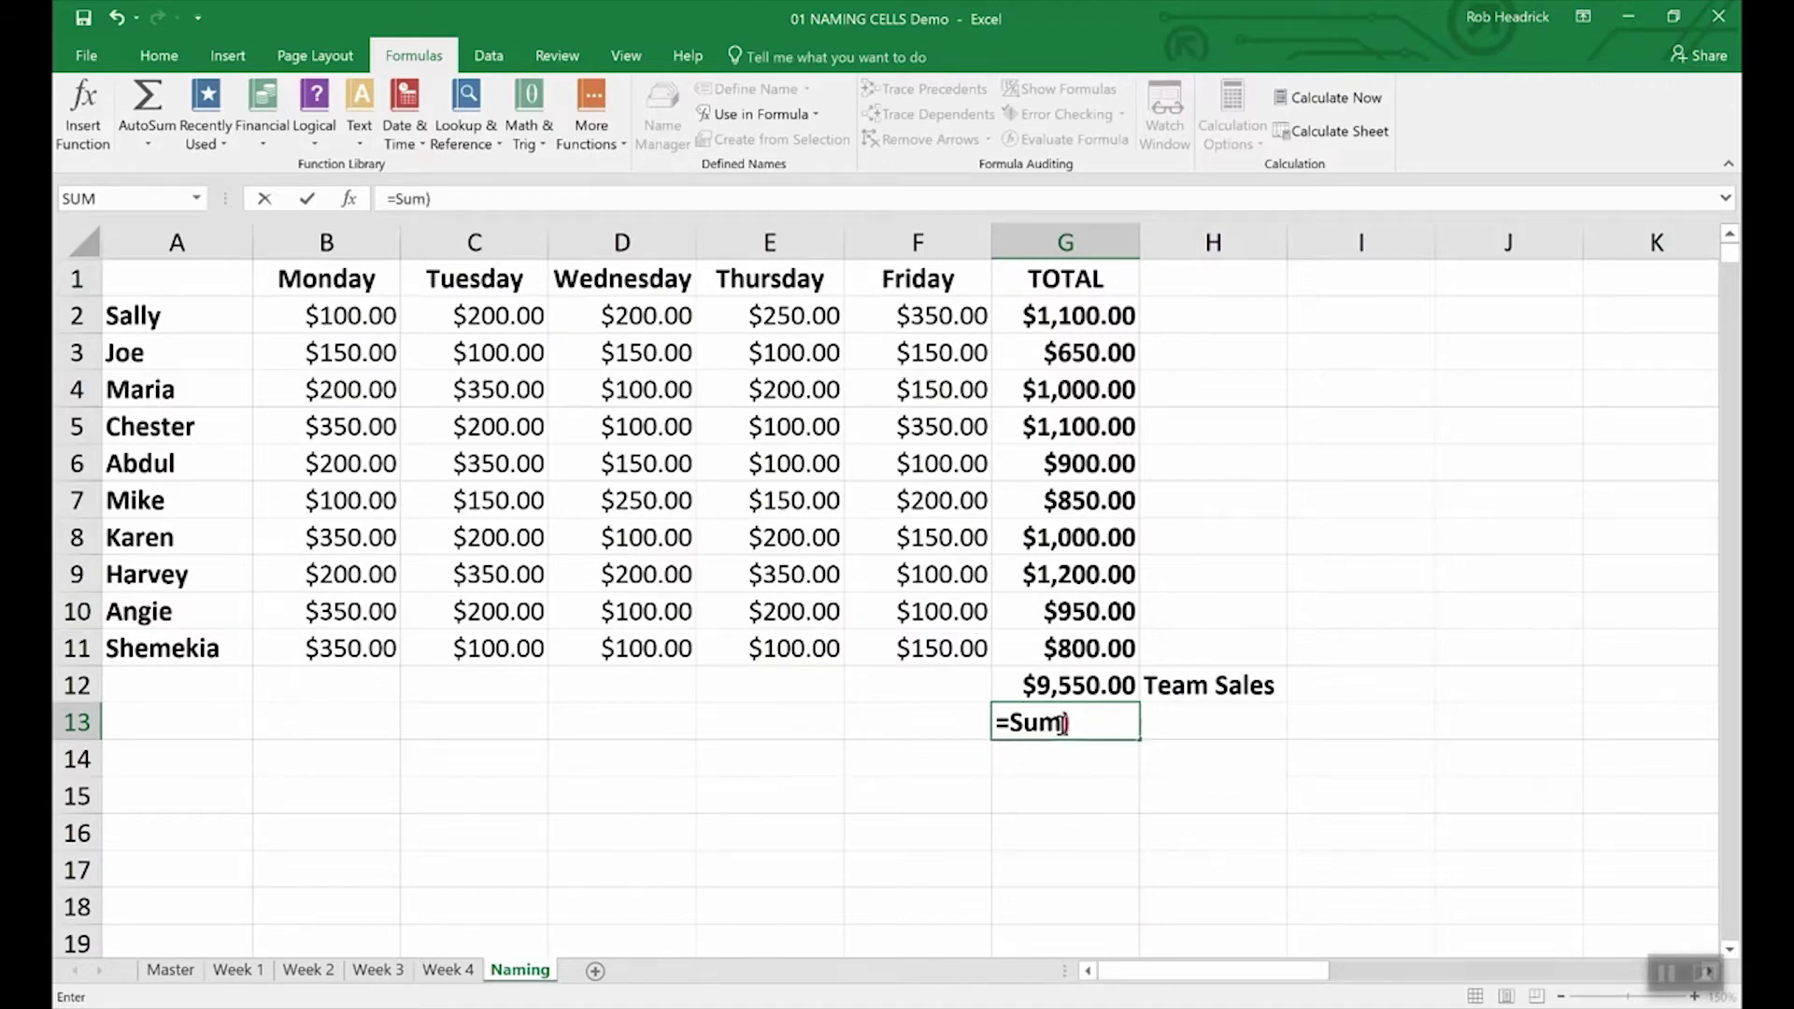
pyautogui.press('BackSpace')
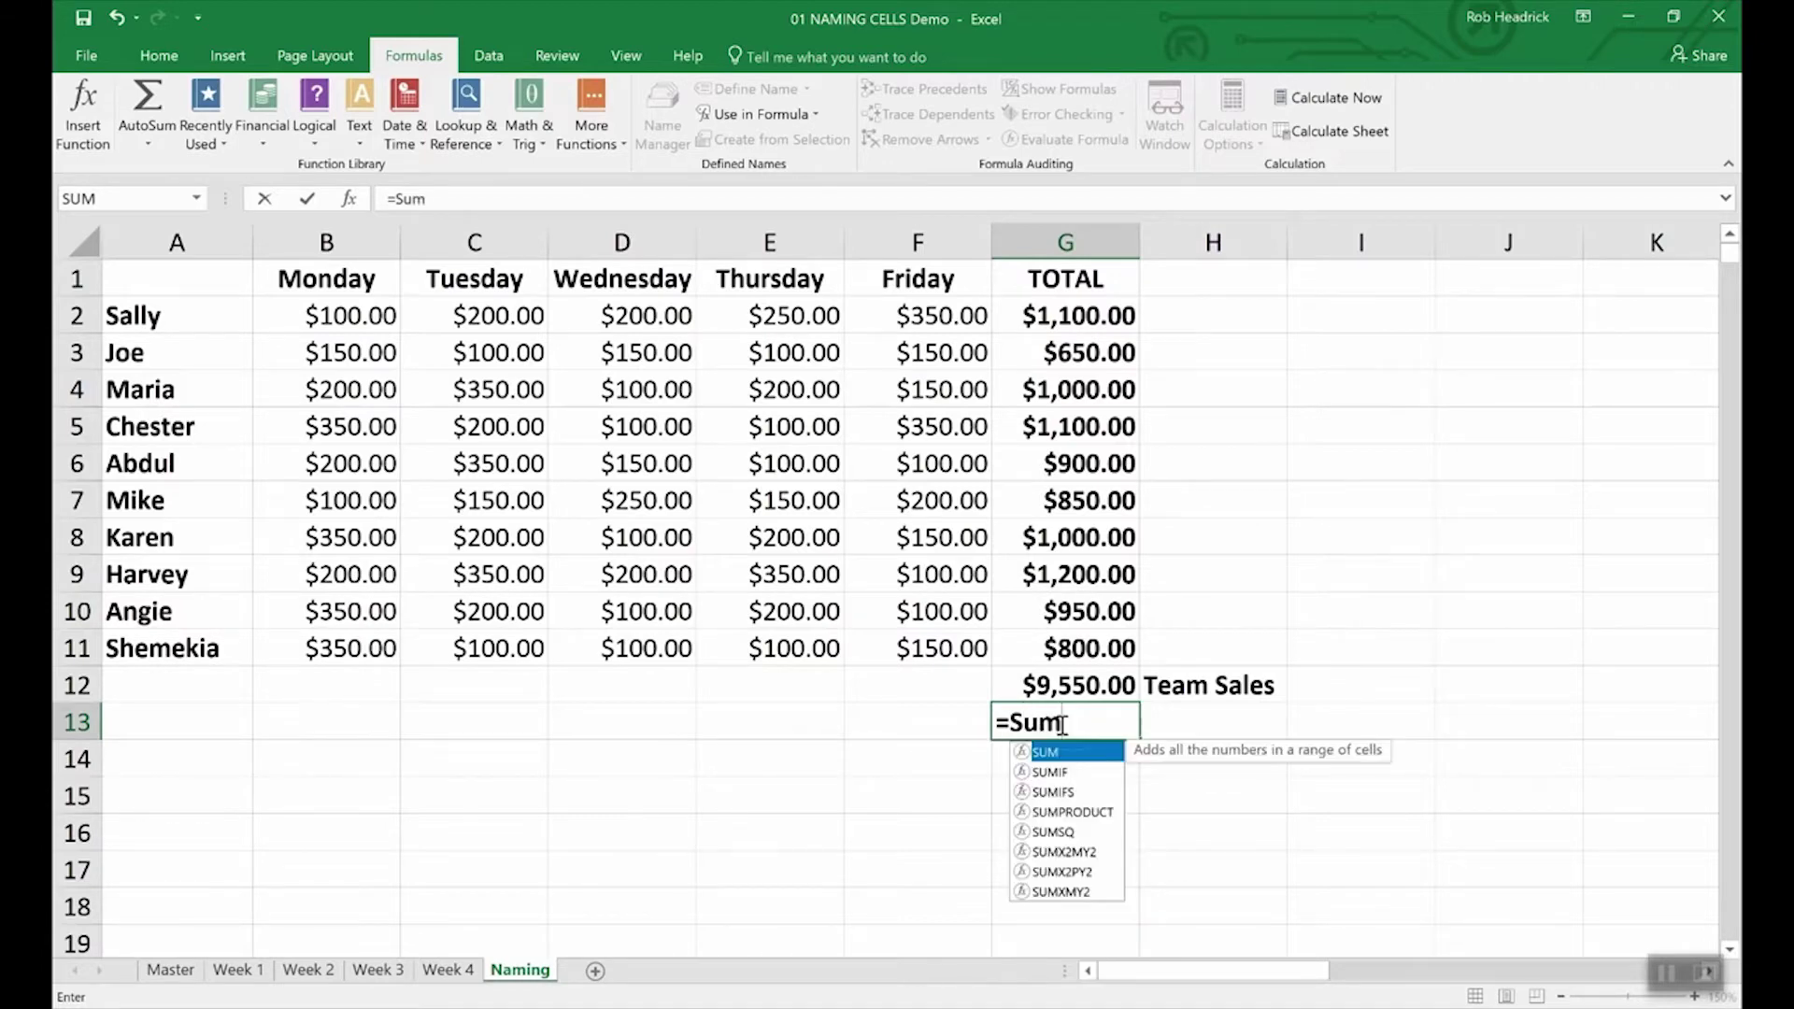
pyautogui.write('(Re')
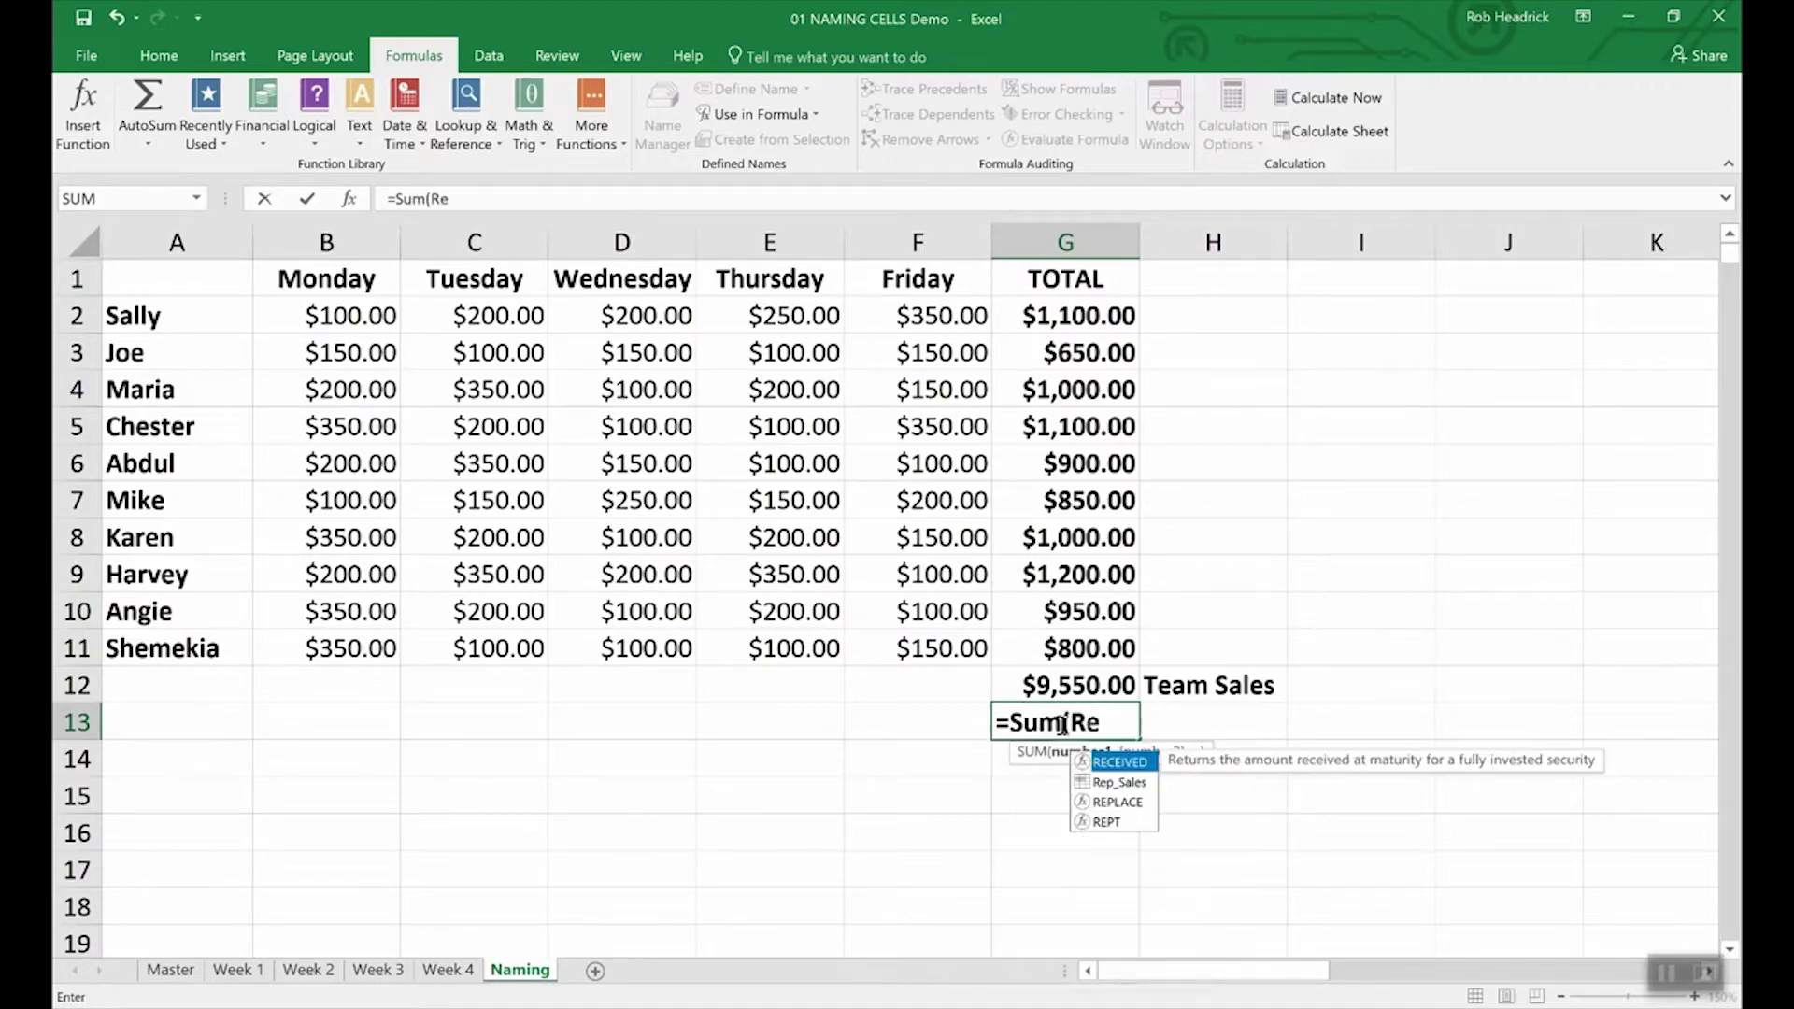
pyautogui.write('p')
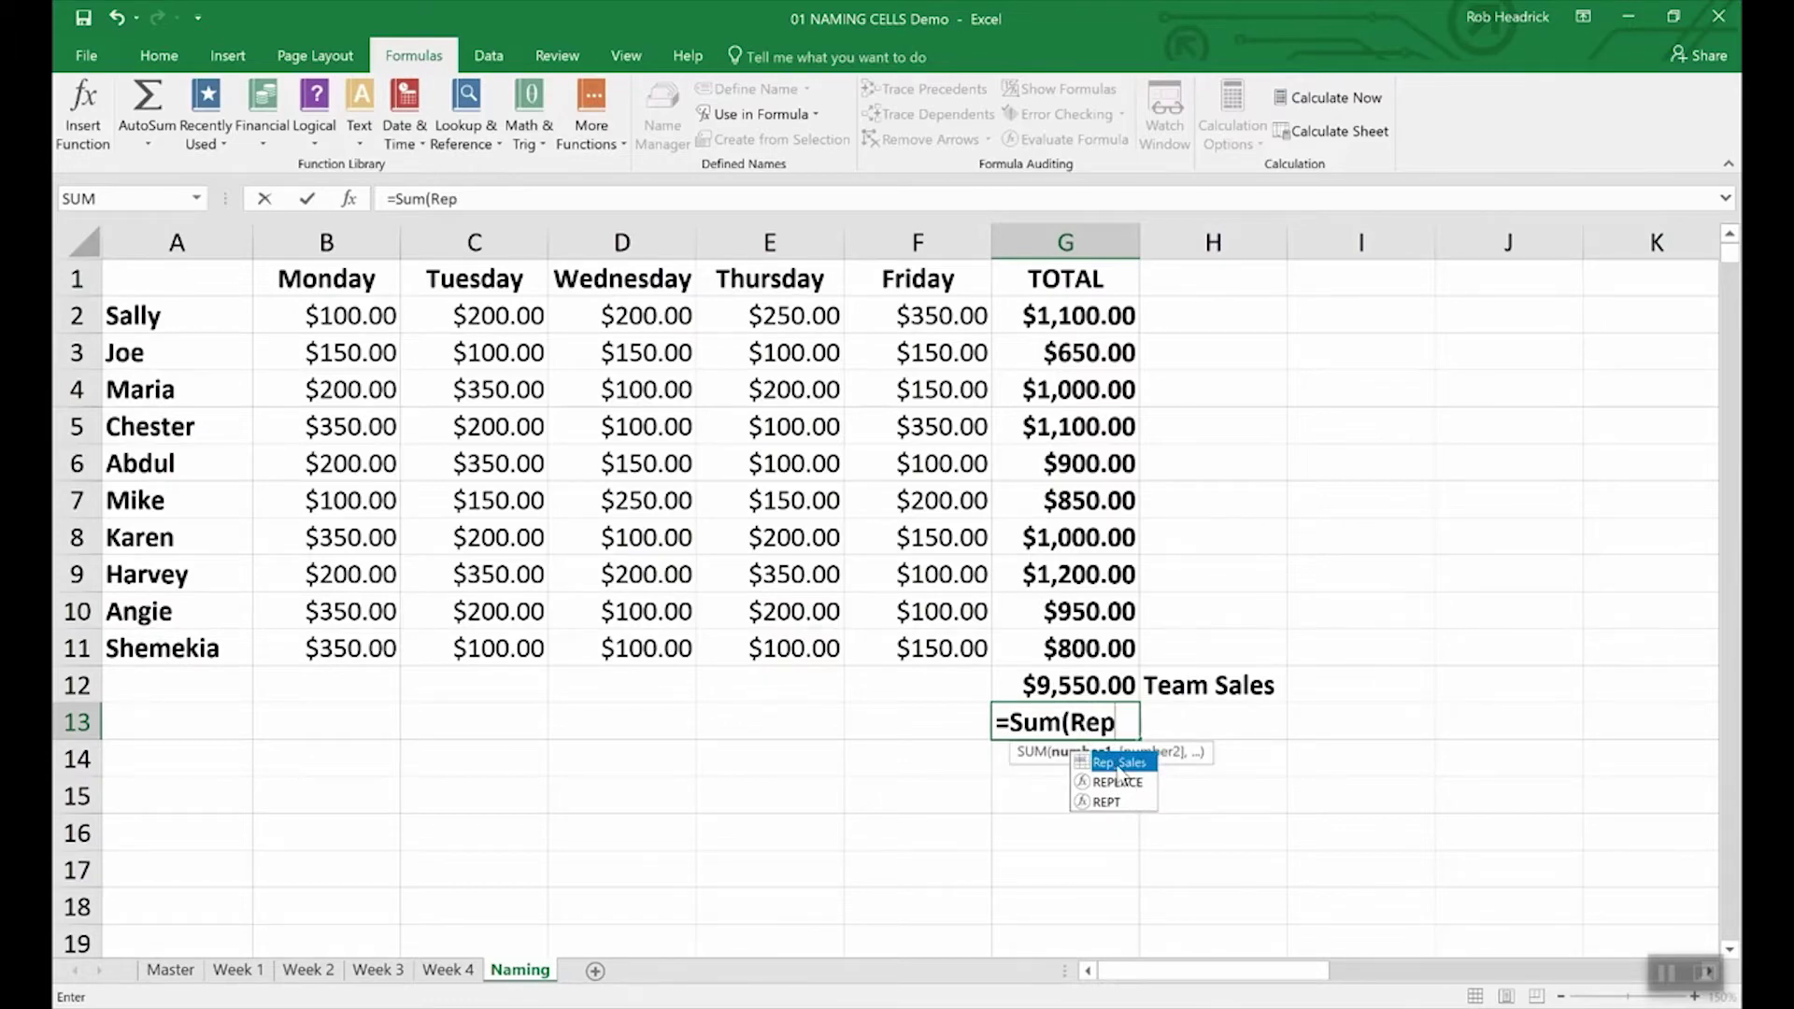
pyautogui.doubleClick(1120, 764)
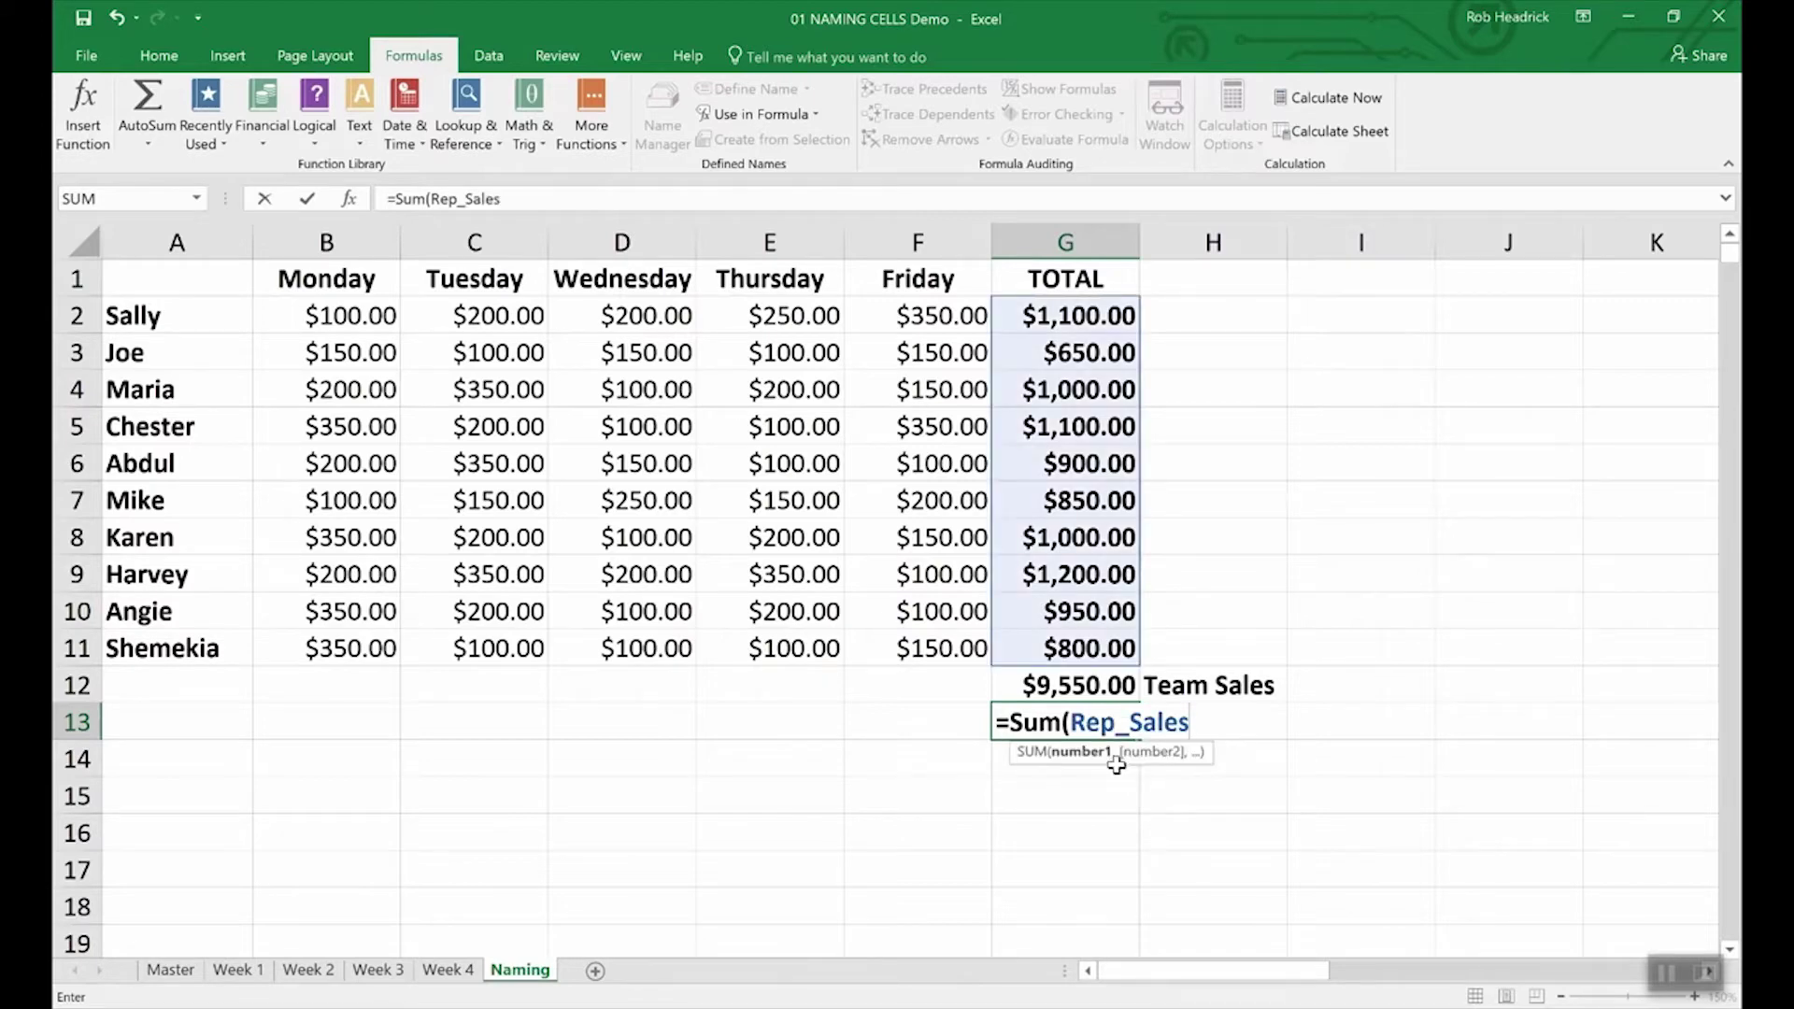
pyautogui.press('Return')
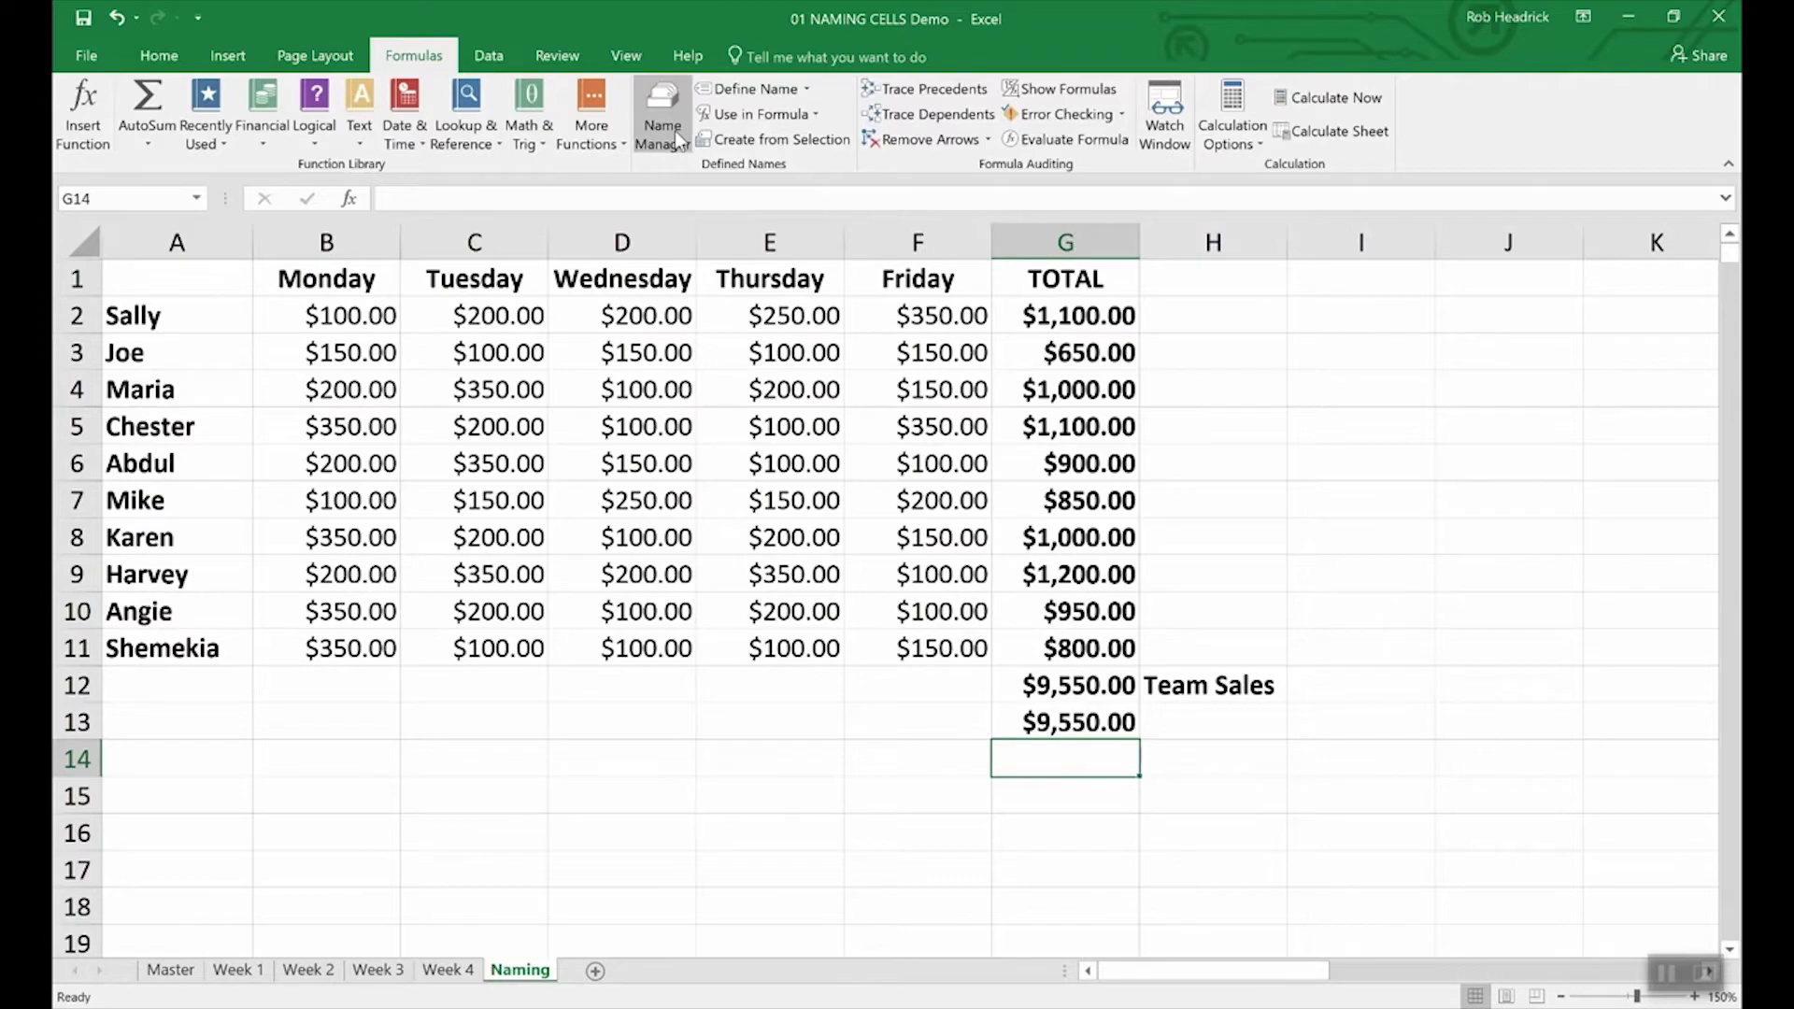
# Step: Open the Name Manager and inspect the ranges behind Rep_Sales and Team_Sales
pyautogui.click(660, 101)
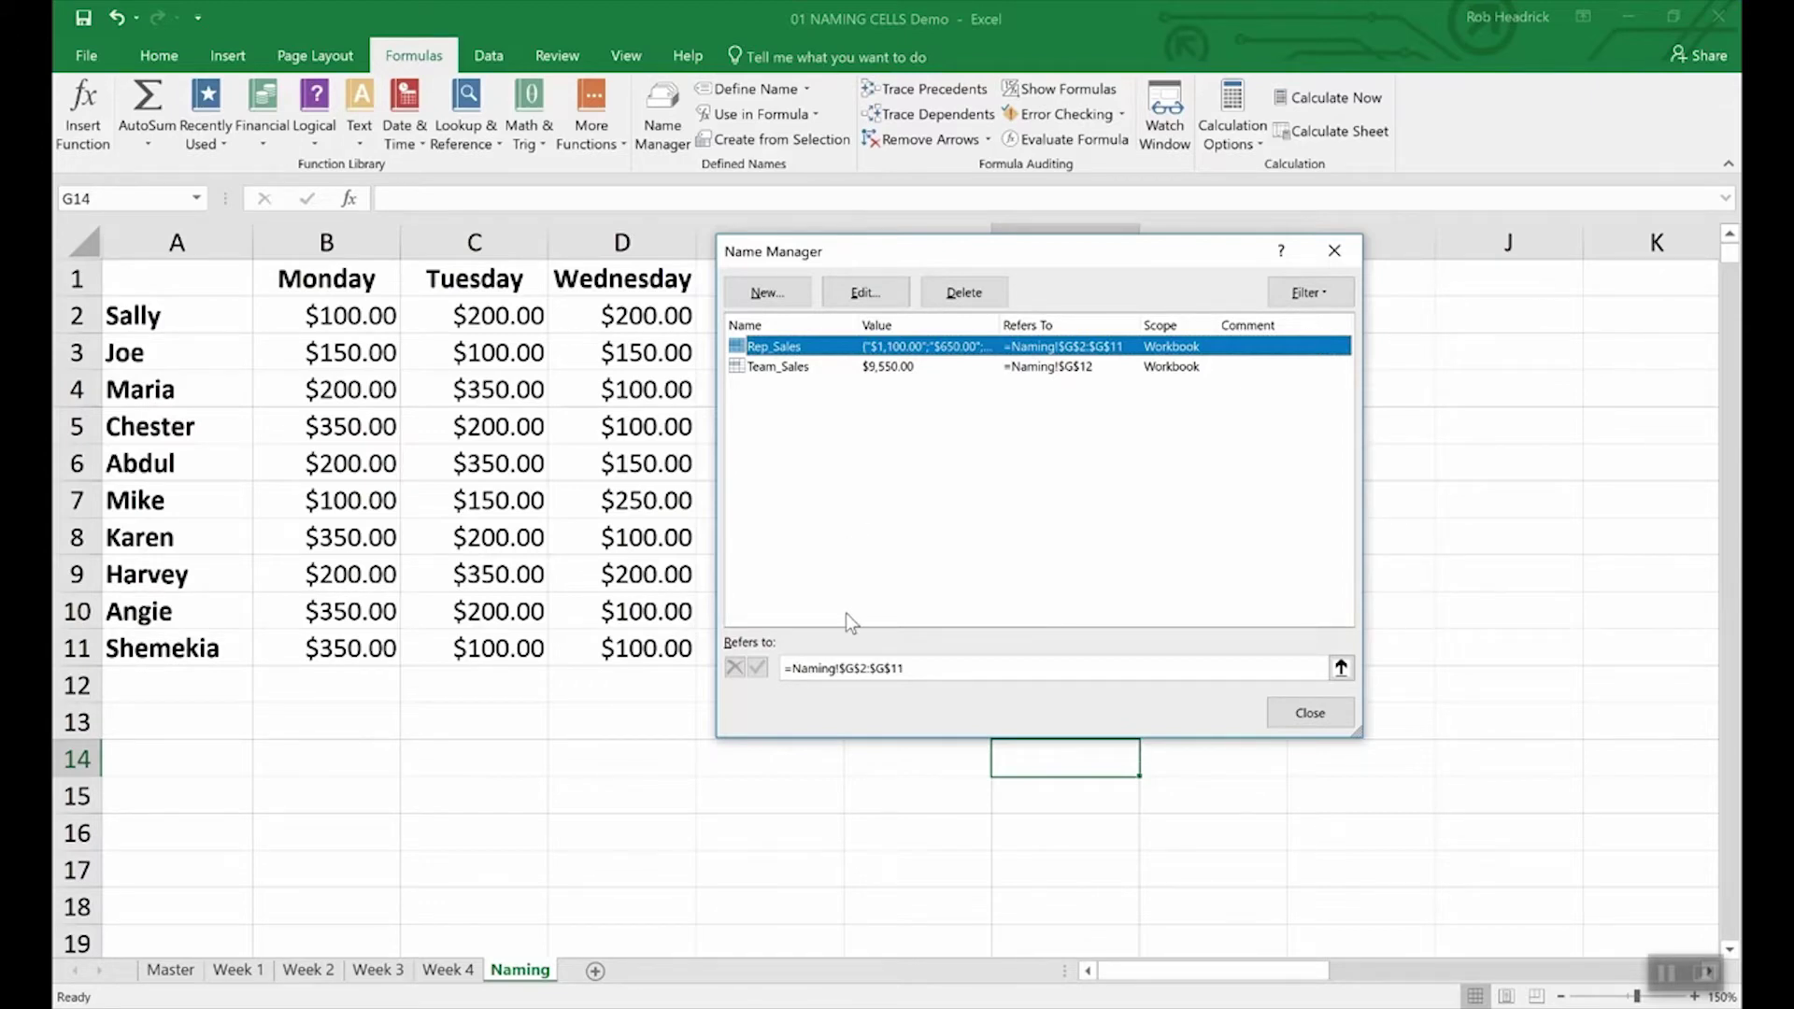
pyautogui.moveTo(838, 669); pyautogui.dragTo(847, 674)
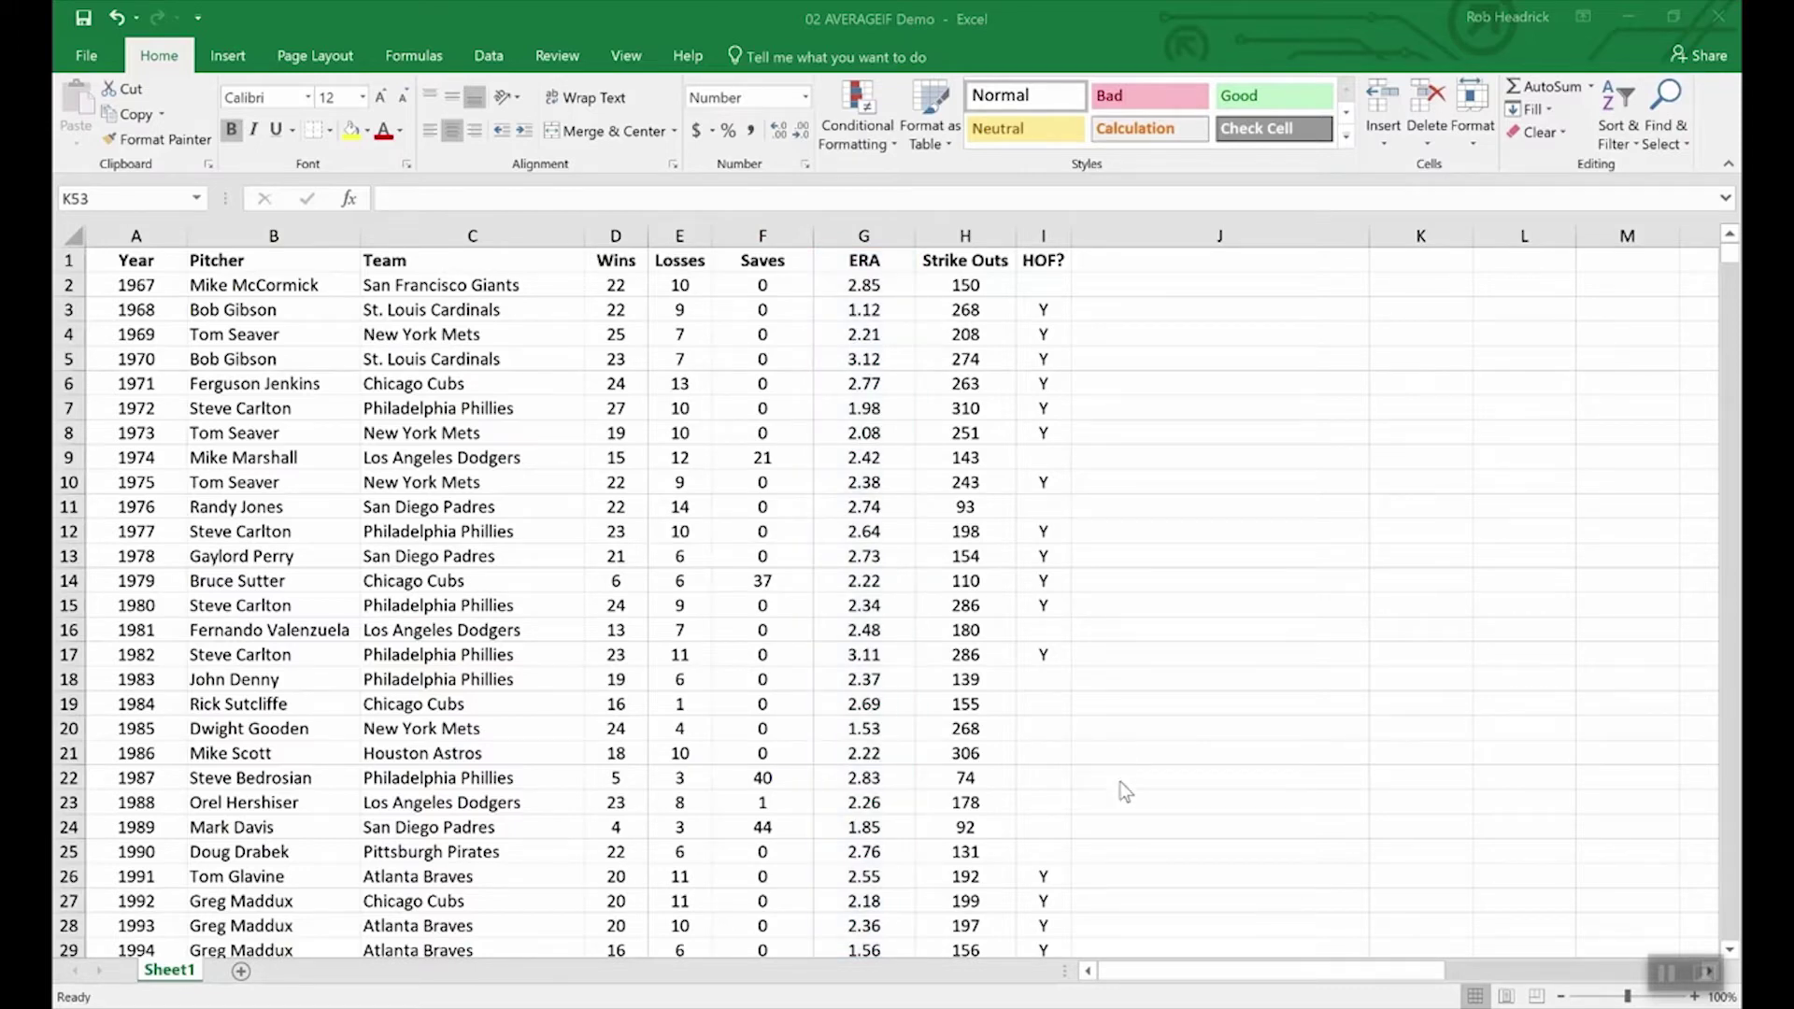
# Step: Enter =AVERAGEIF(wins,">19",era) in K53 for the average ERA of 20+ game winners
pyautogui.scroll(-15, 1141, 802)
pyautogui.scroll(3, 1141, 803)
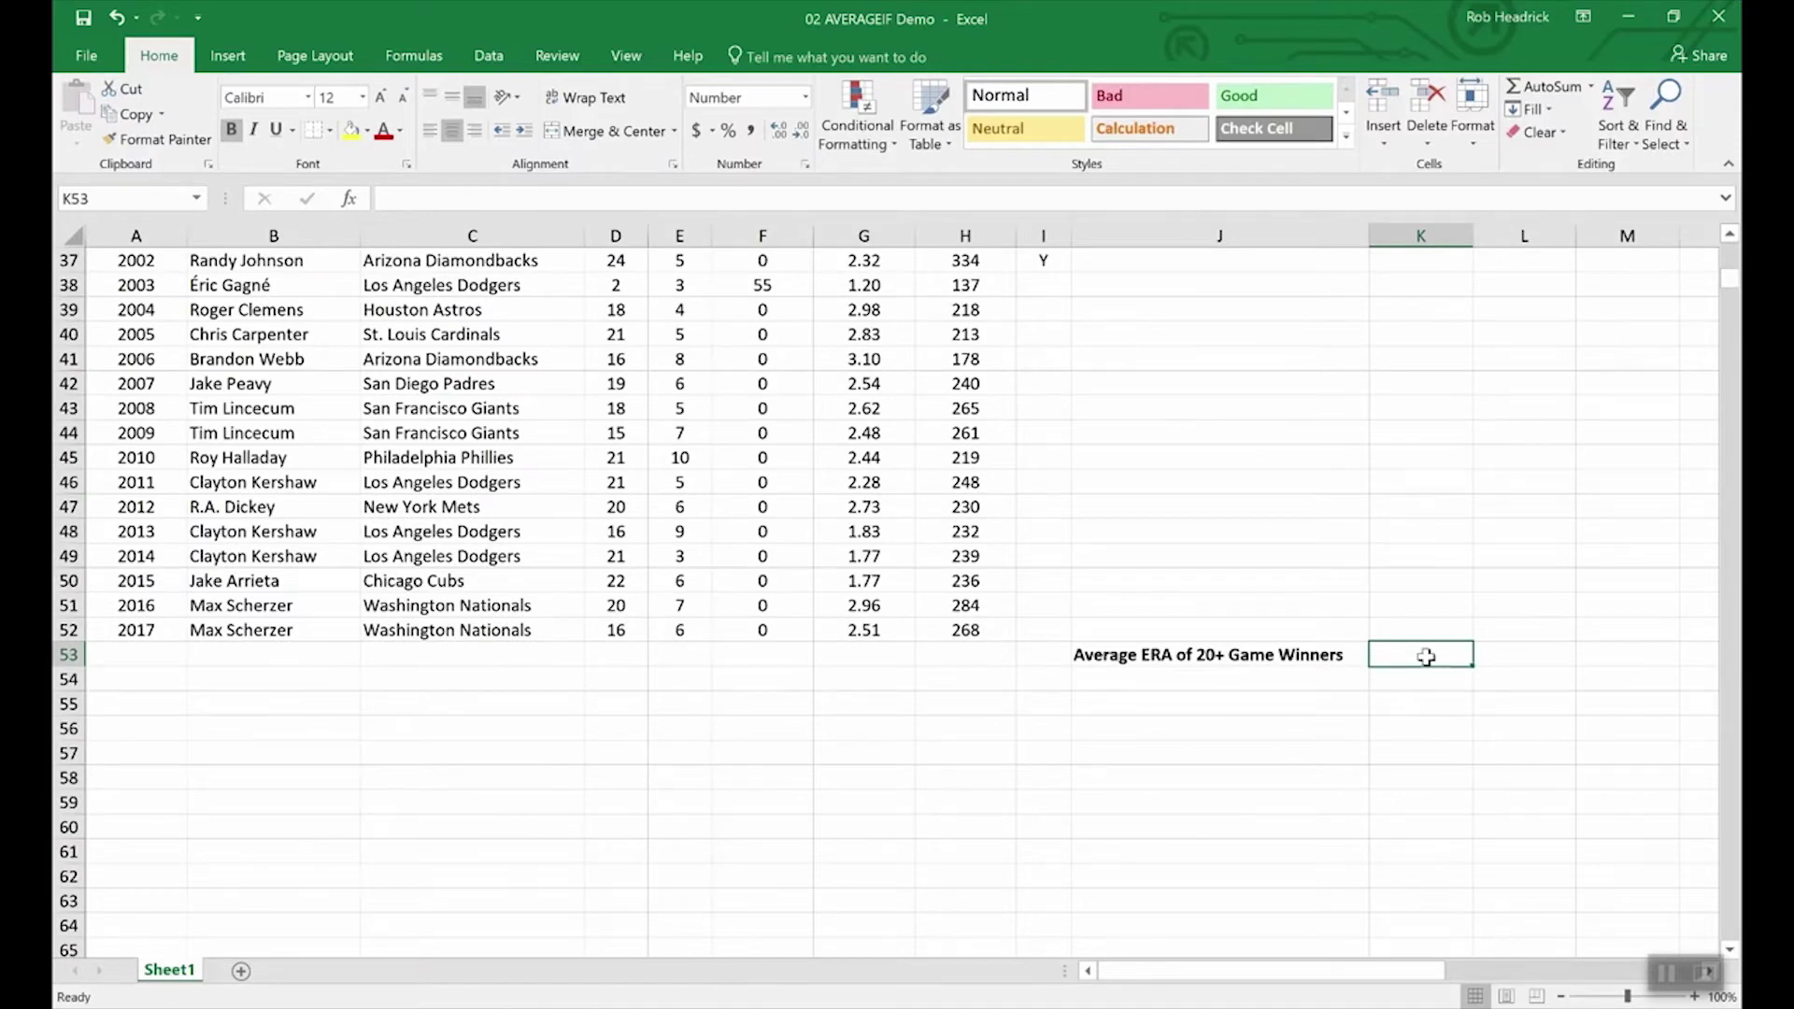
pyautogui.write('=')
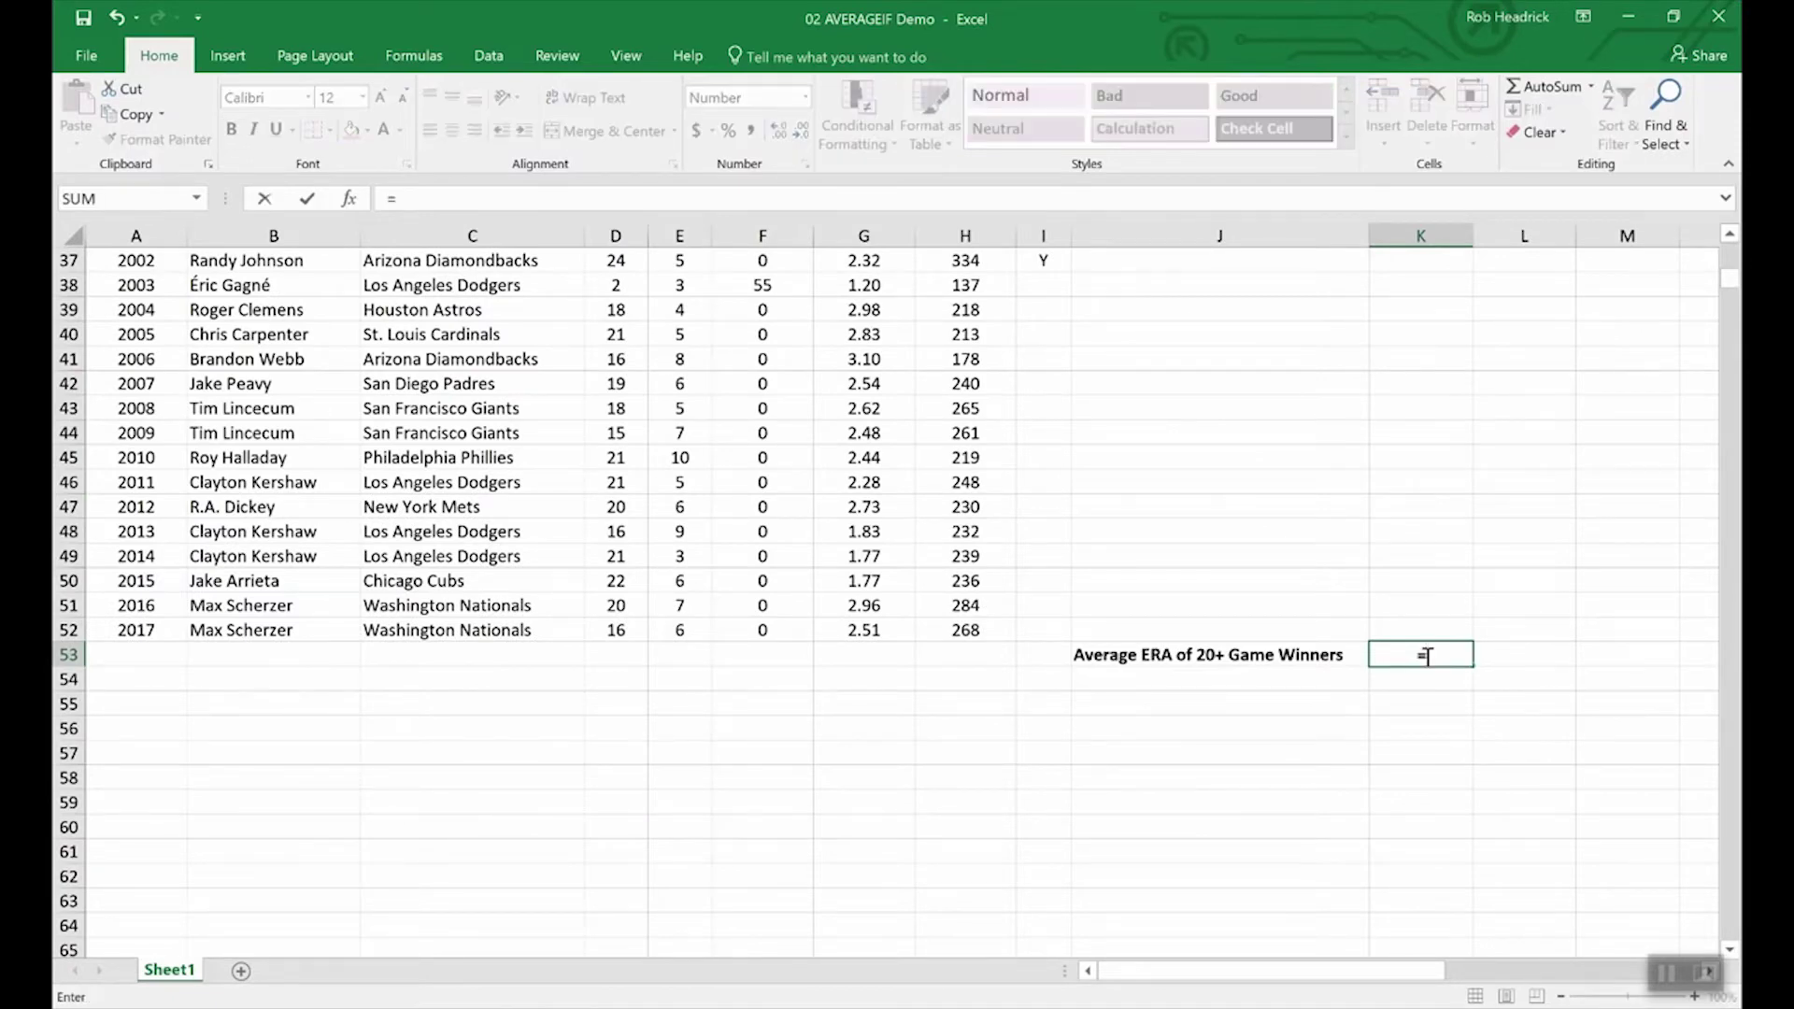
pyautogui.write('average')
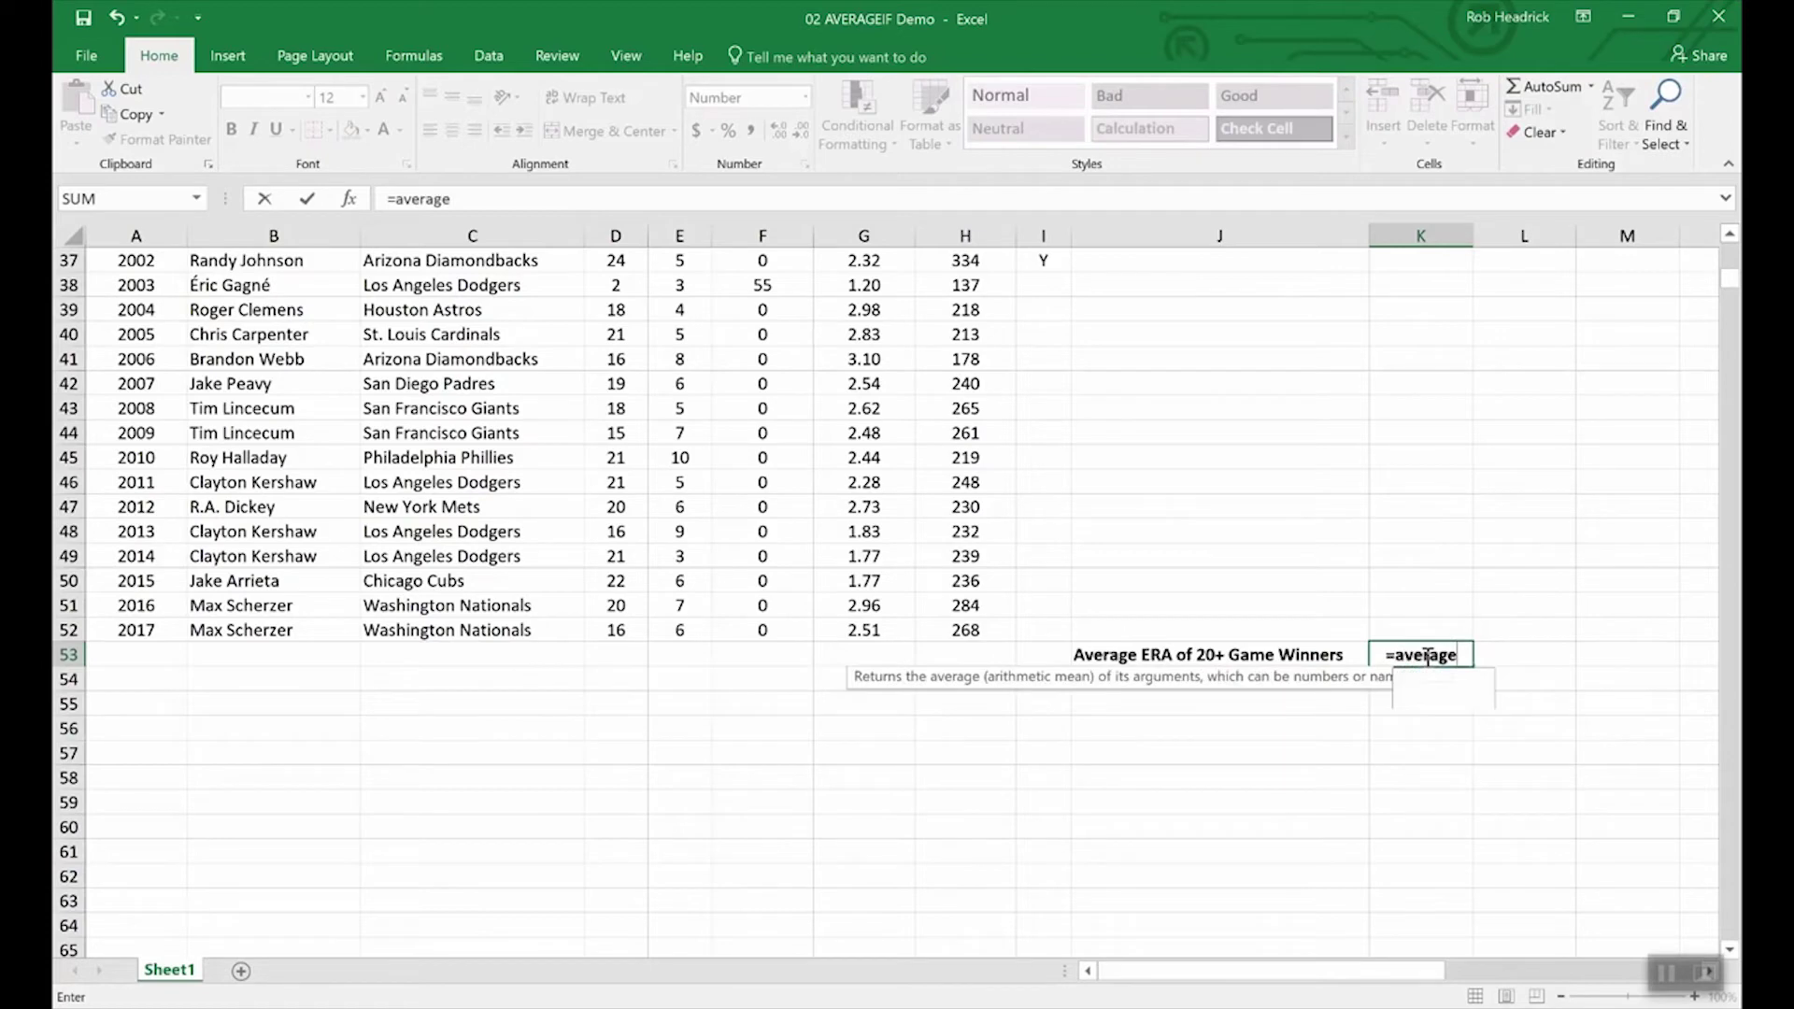
pyautogui.write('if(')
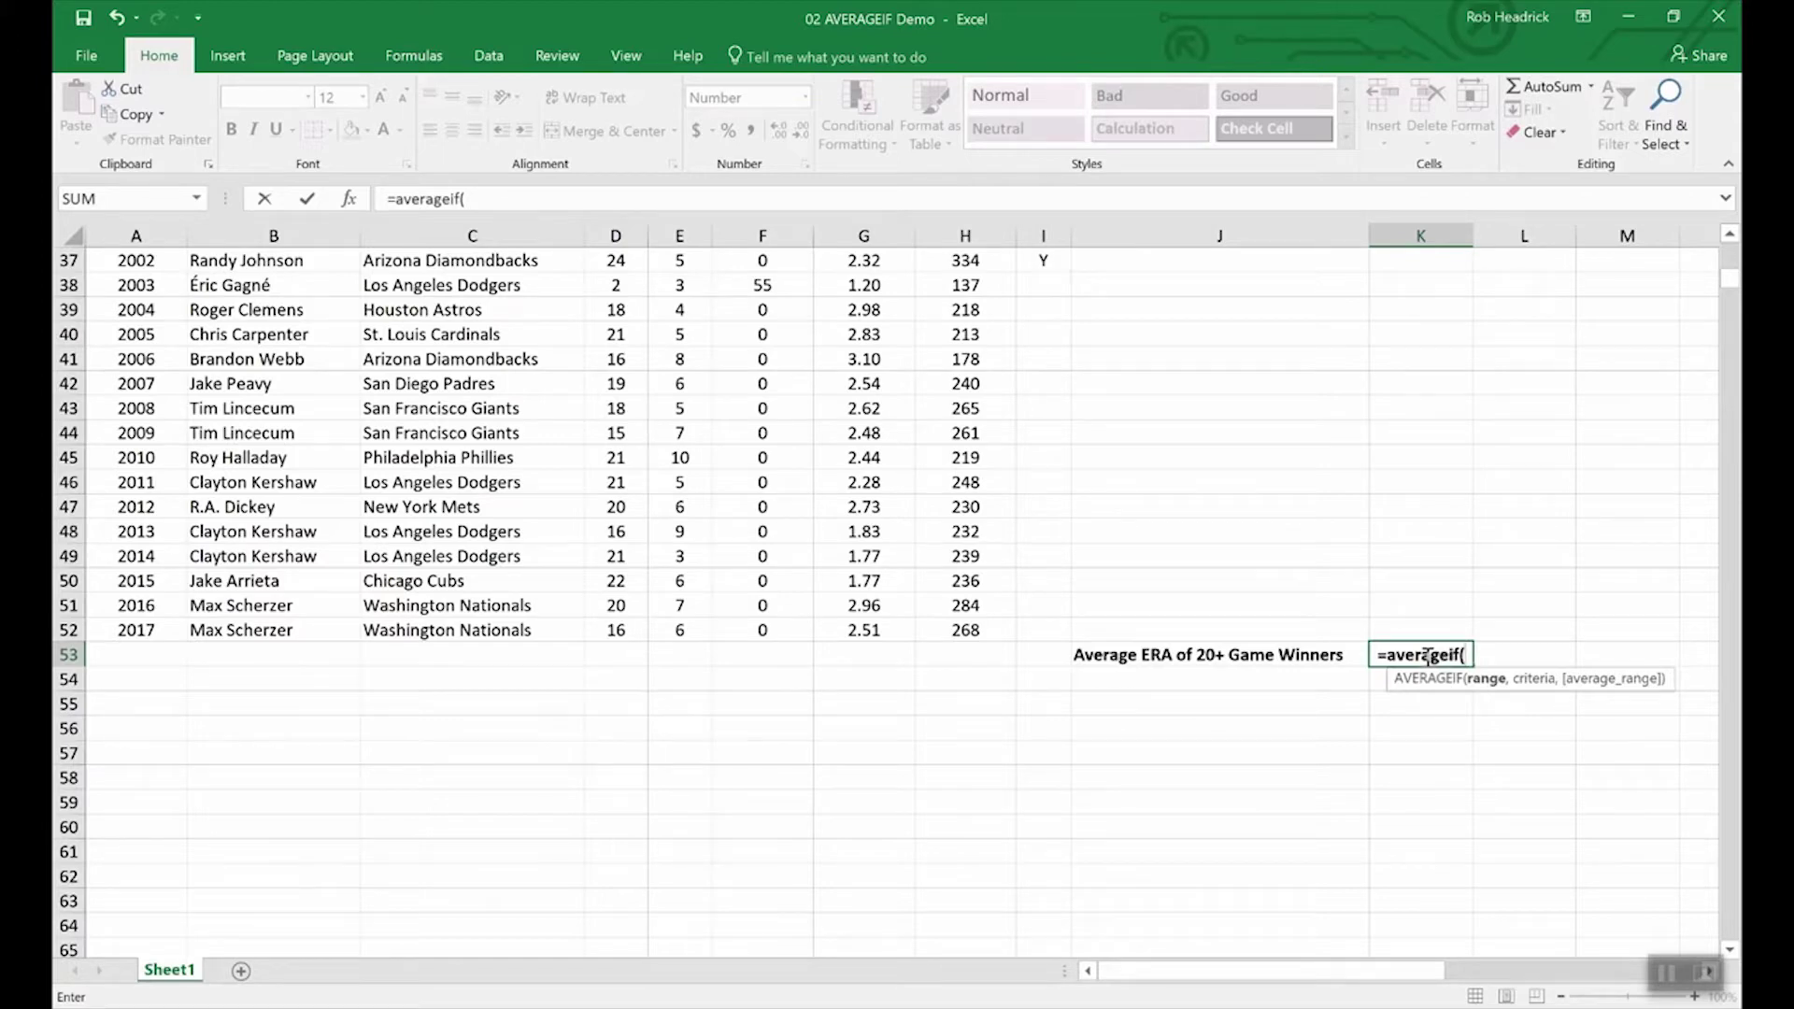
pyautogui.write('win')
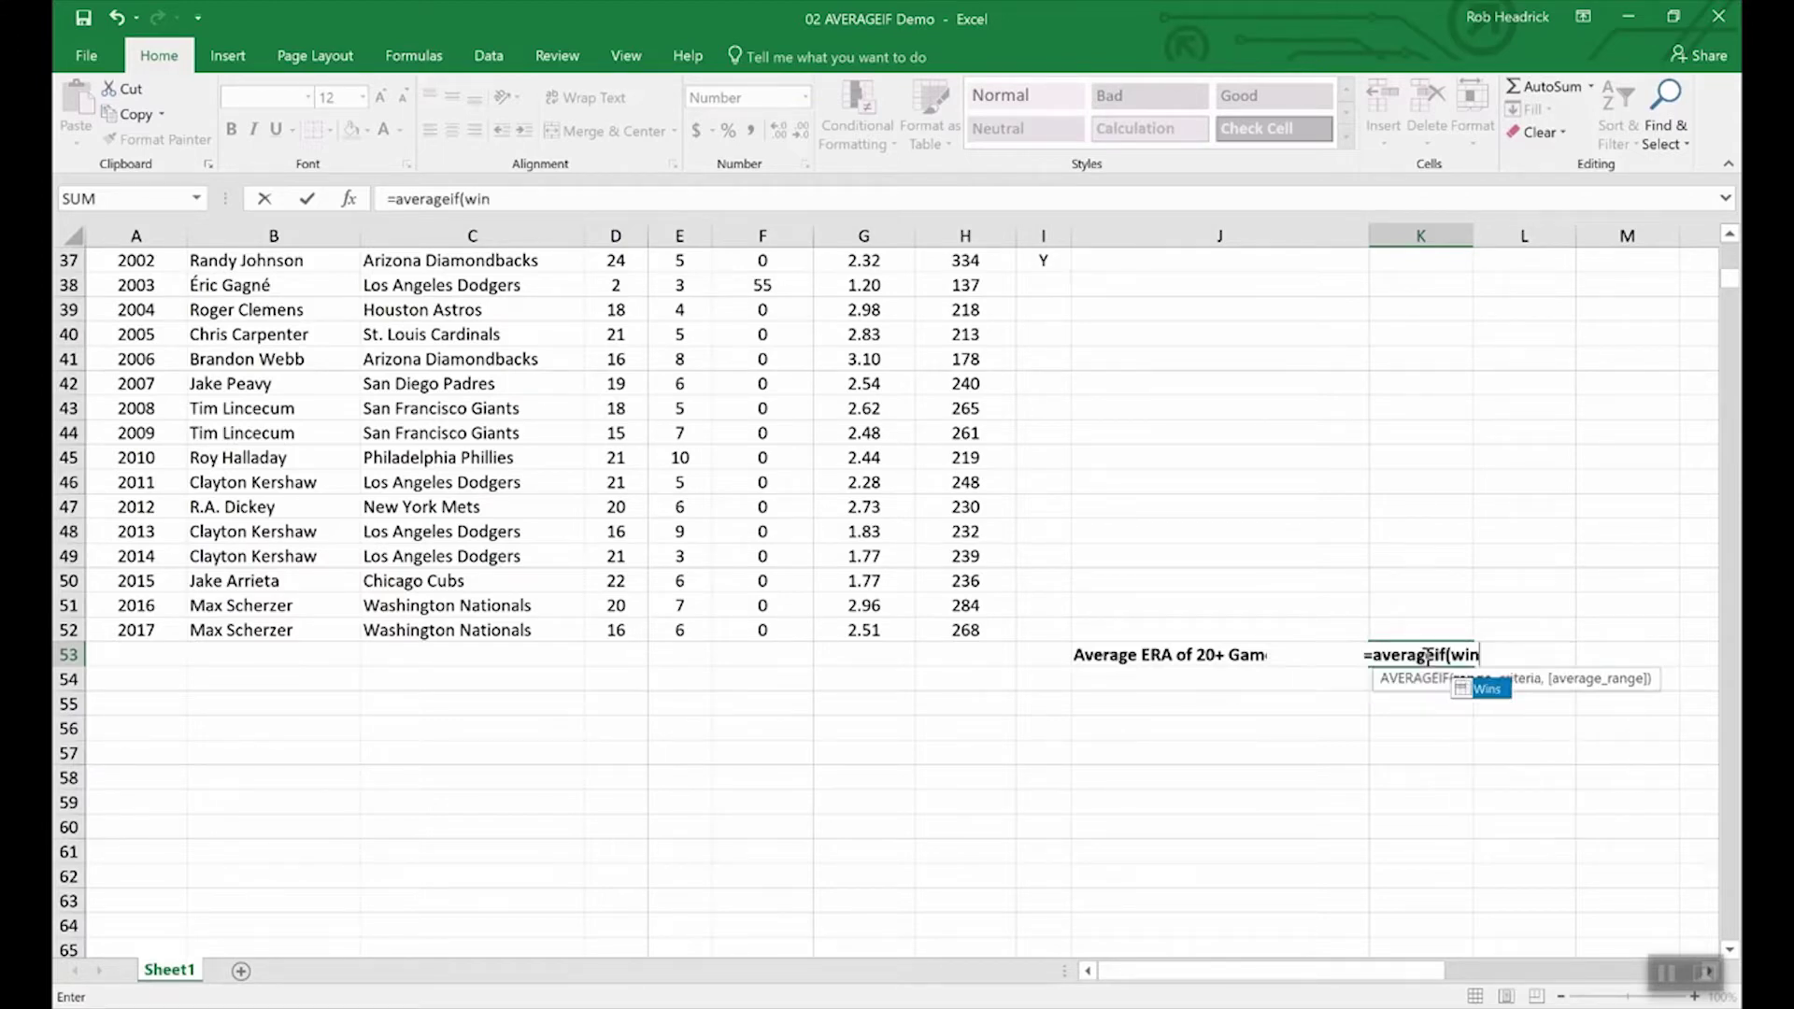
pyautogui.write('s,')
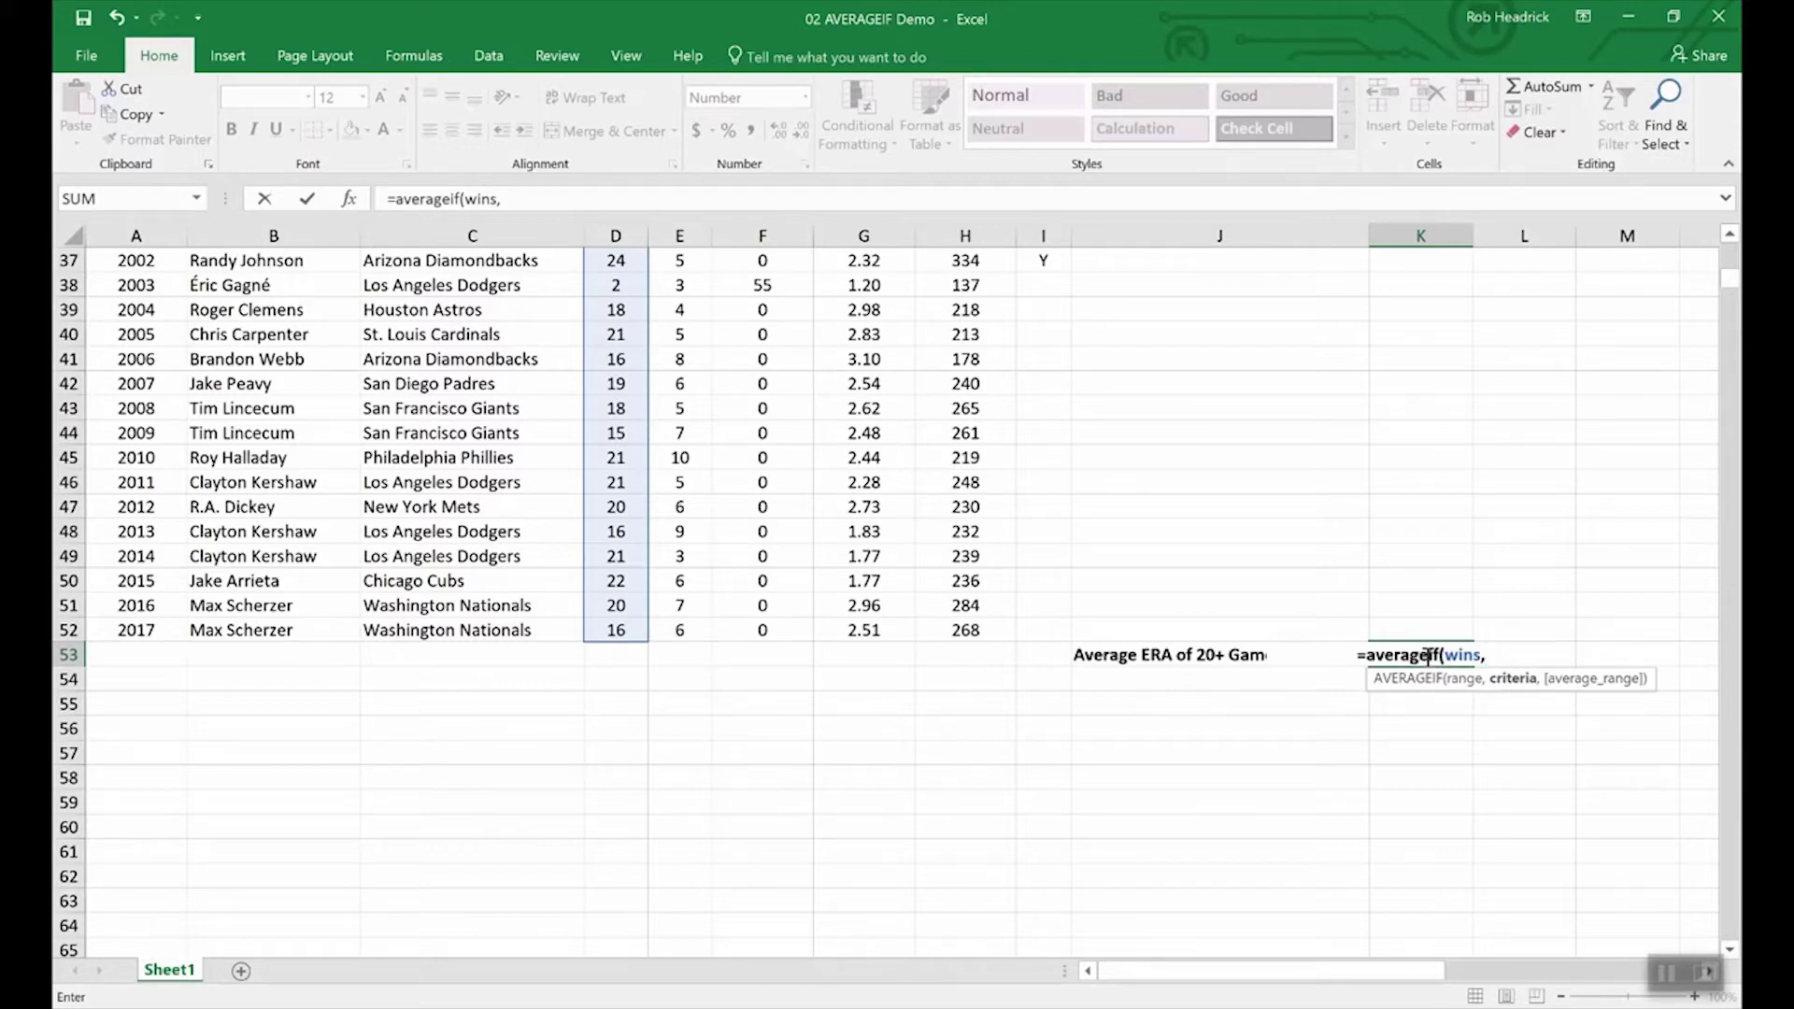
pyautogui.write('"')
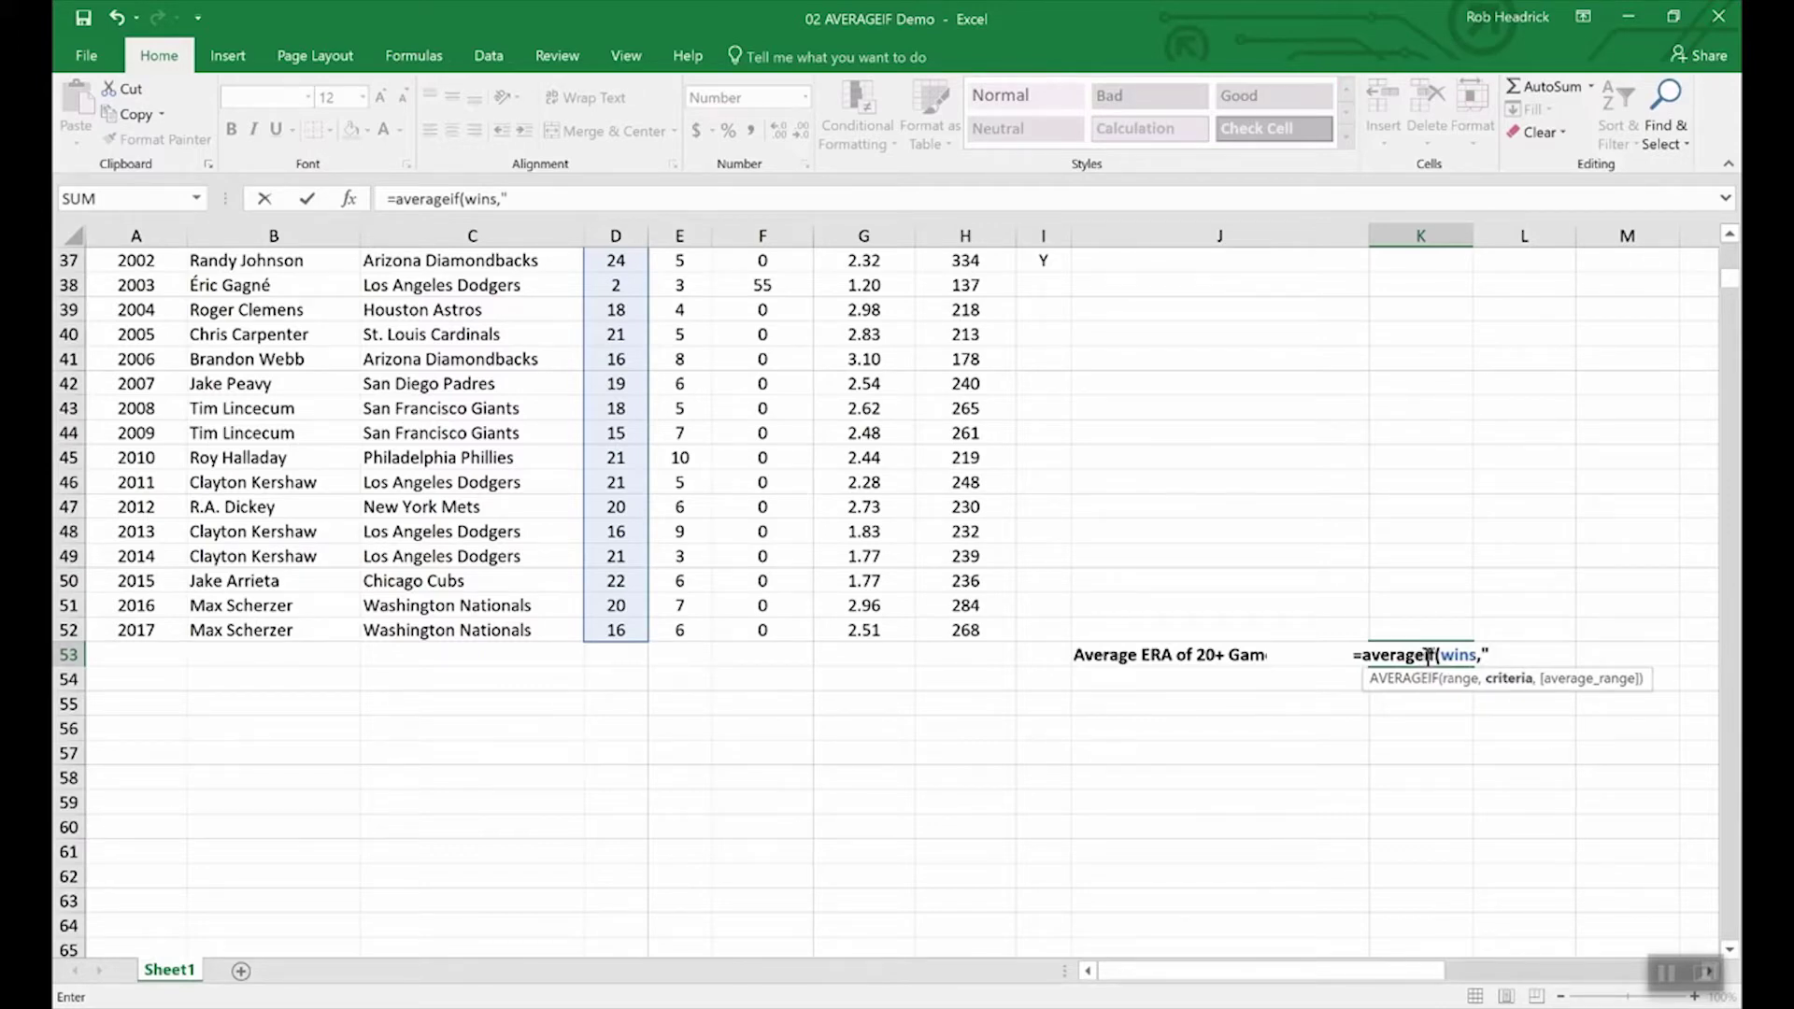
pyautogui.write('>19')
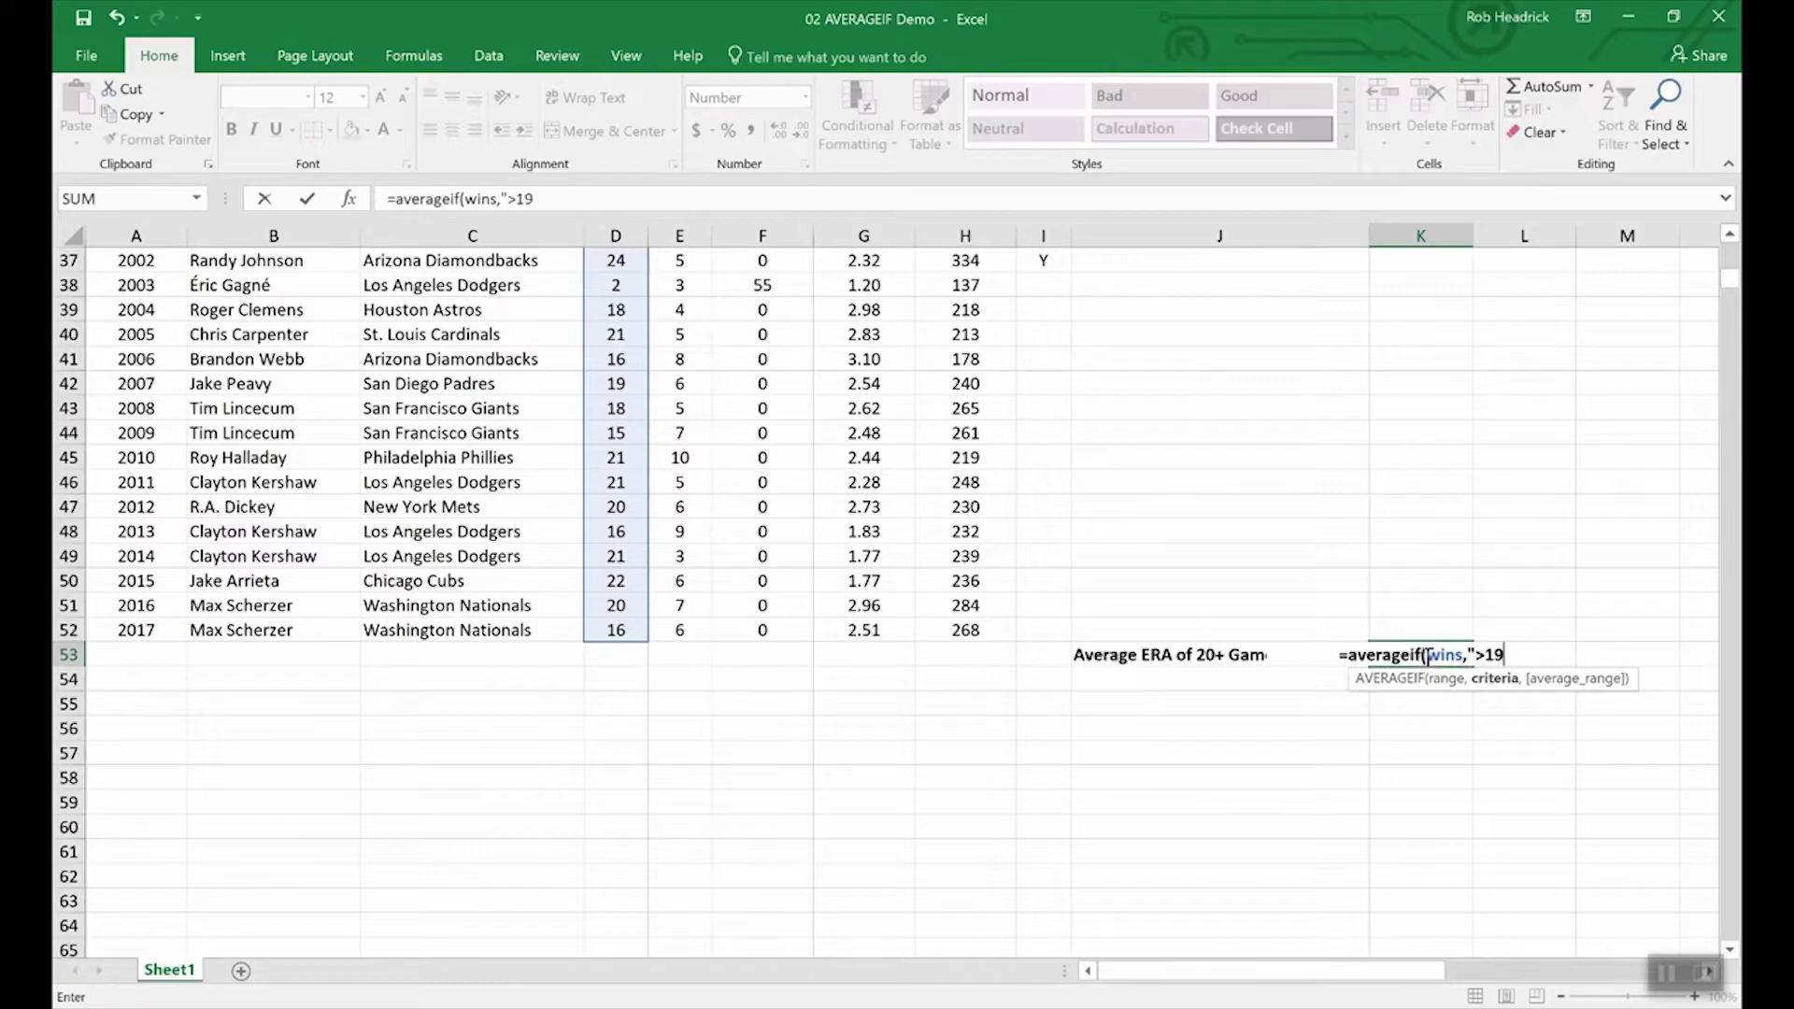
pyautogui.write('",')
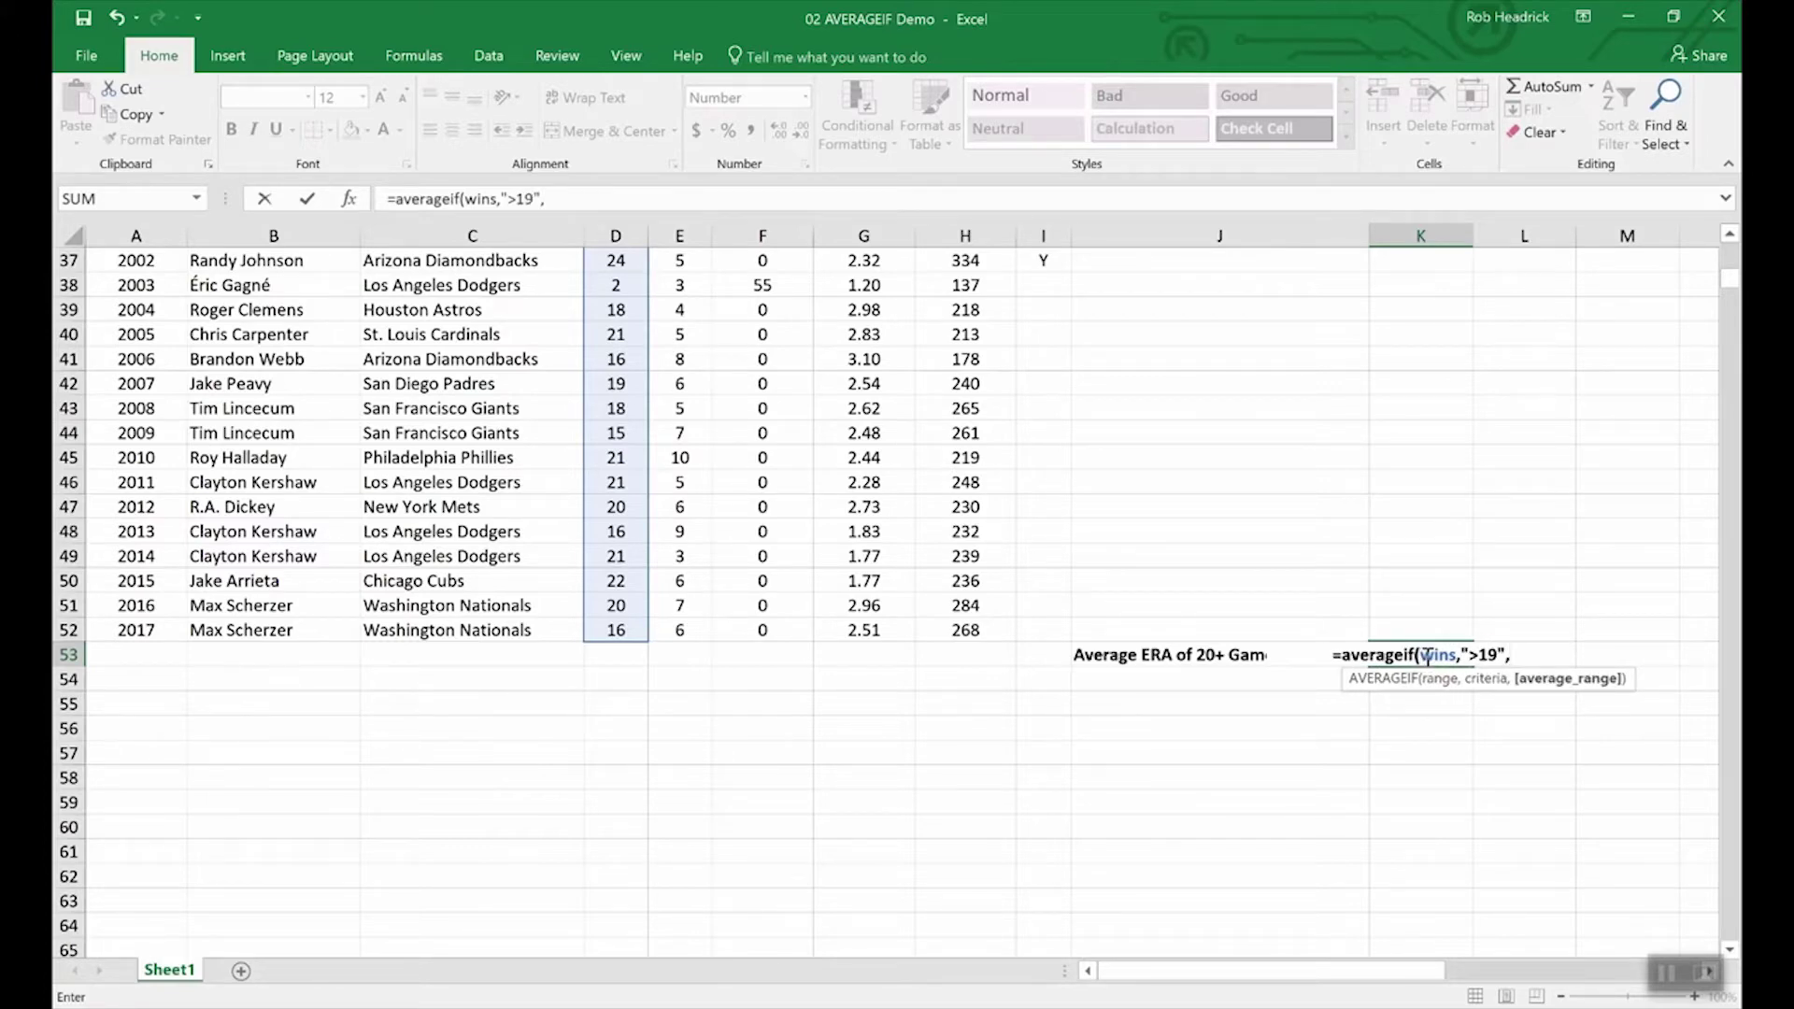
pyautogui.write('era')
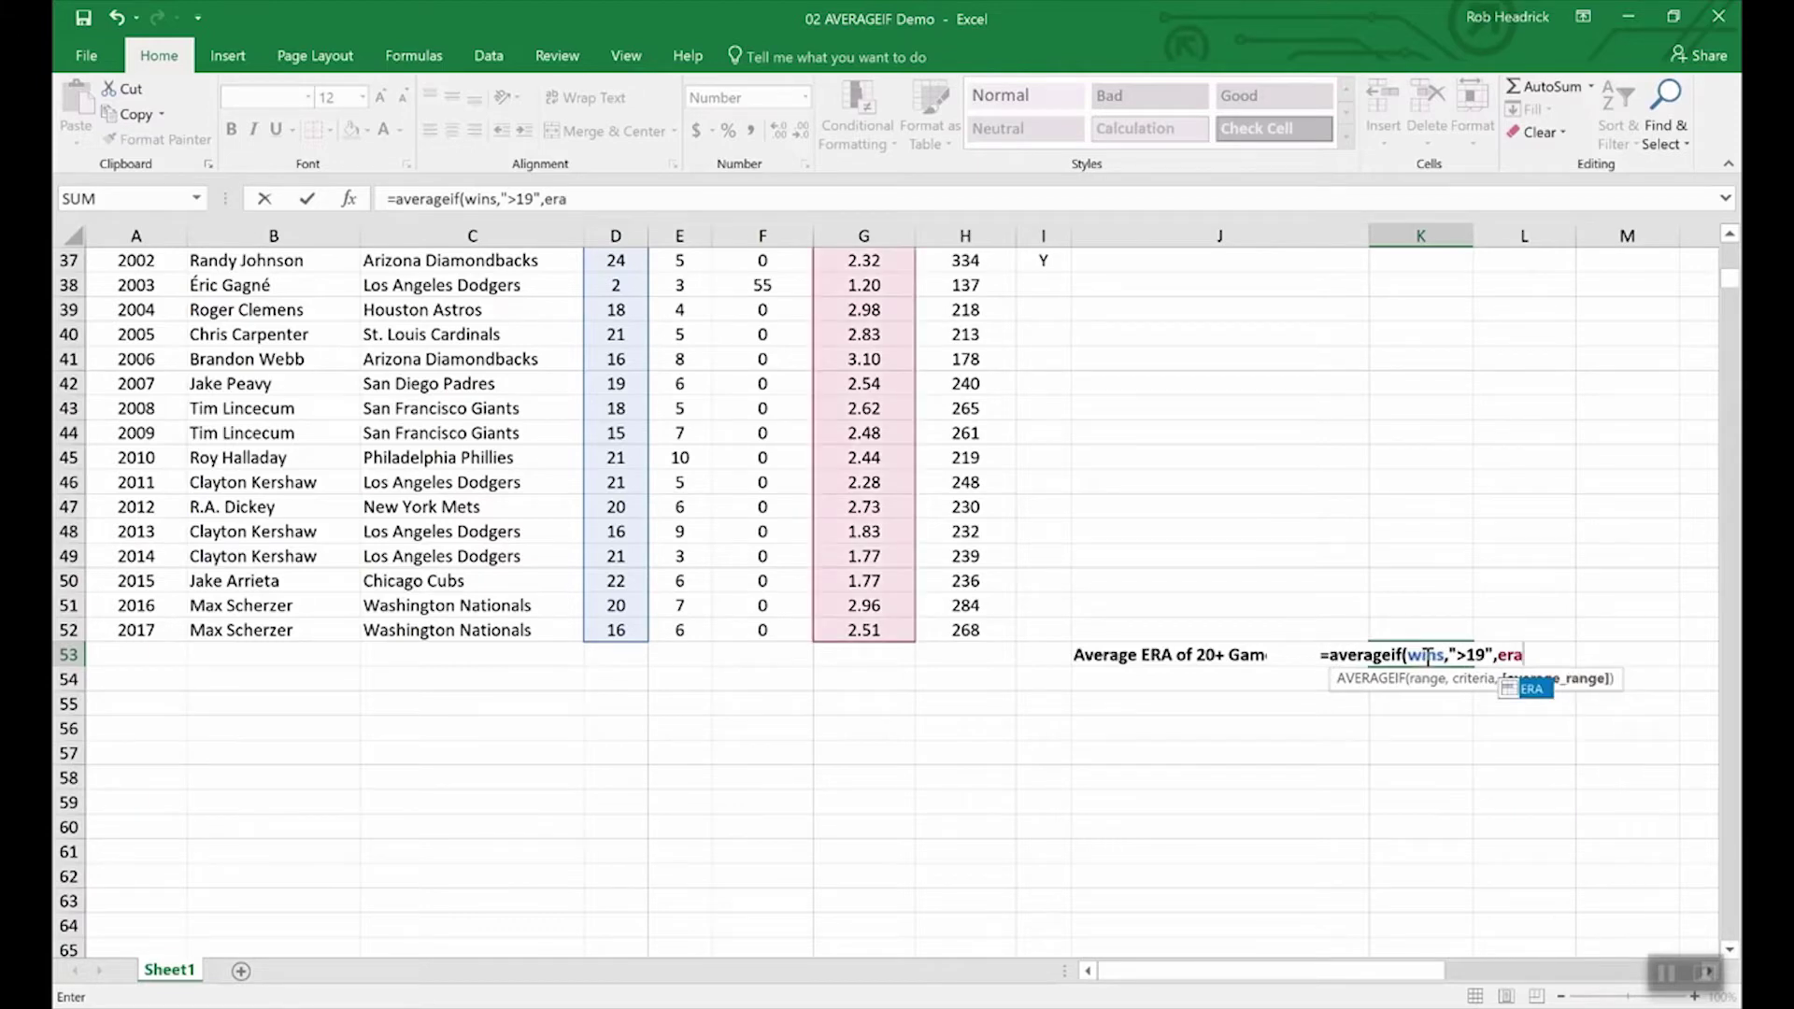
pyautogui.press('Return')
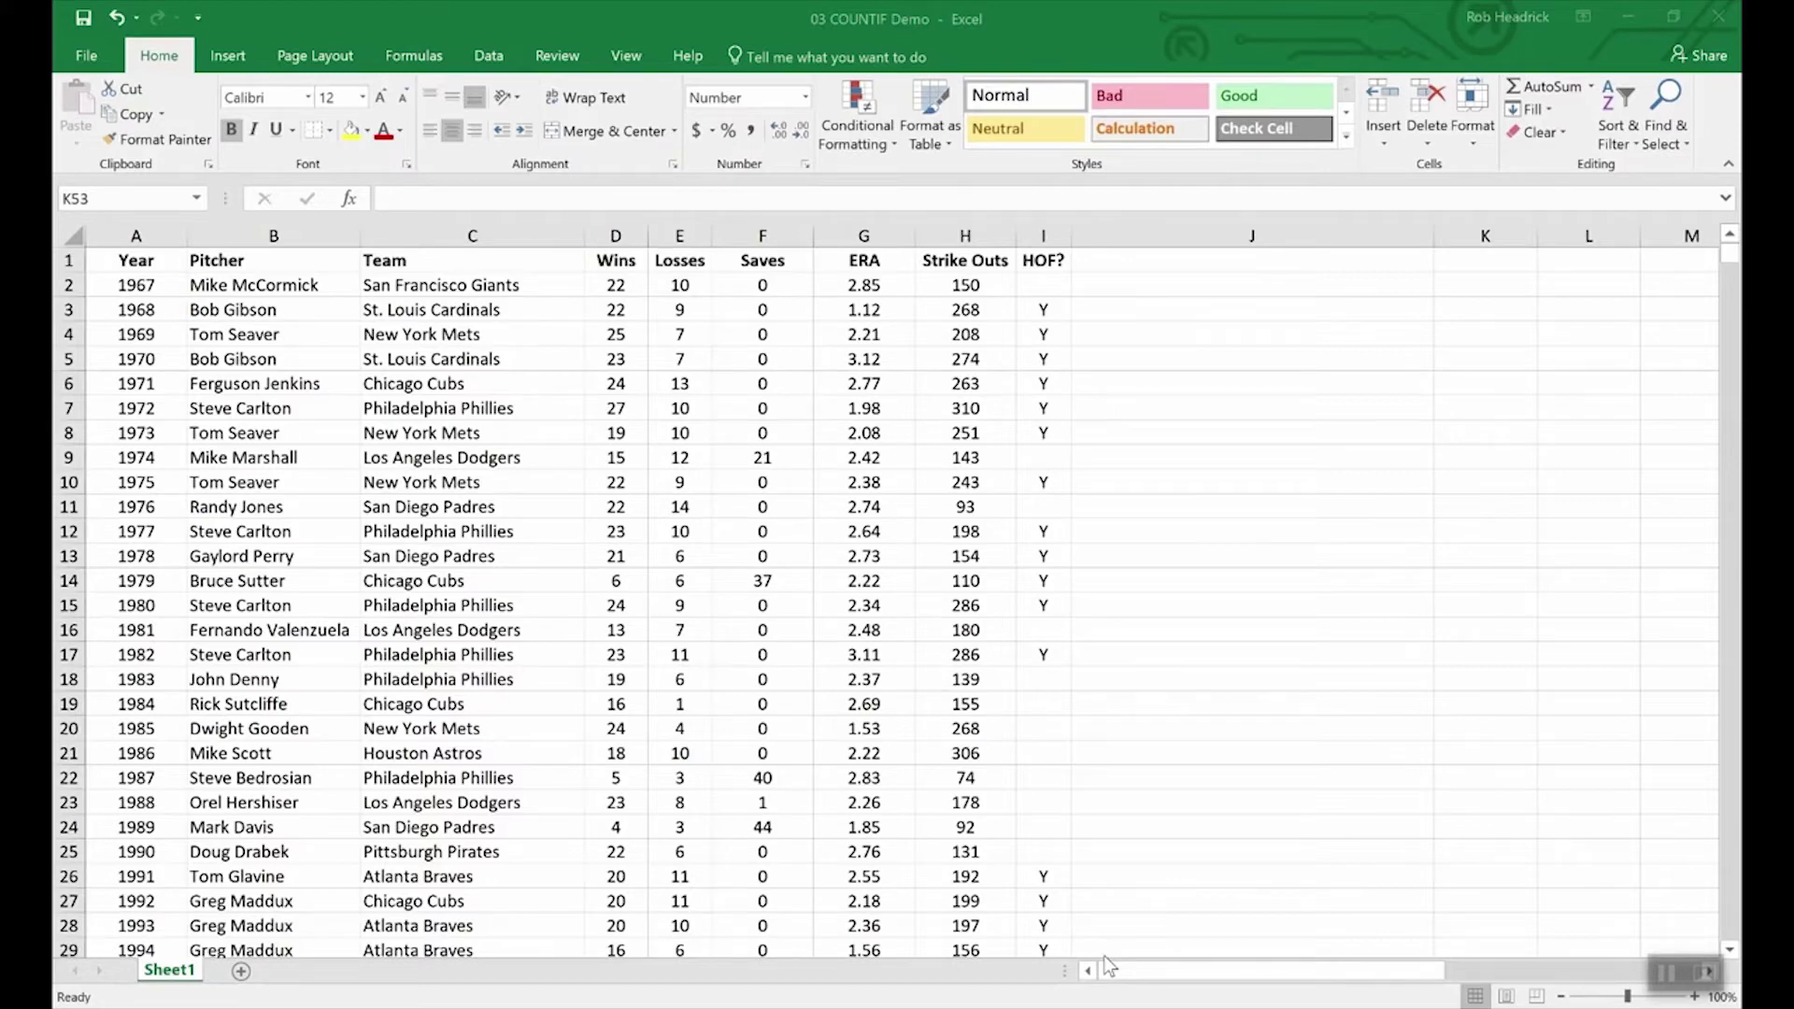
# Step: Scroll to row 53 to show the Phillies Cy Young label and empty K53
pyautogui.click(1209, 779)
pyautogui.scroll(-16, 1211, 781)
pyautogui.scroll(4, 1213, 782)
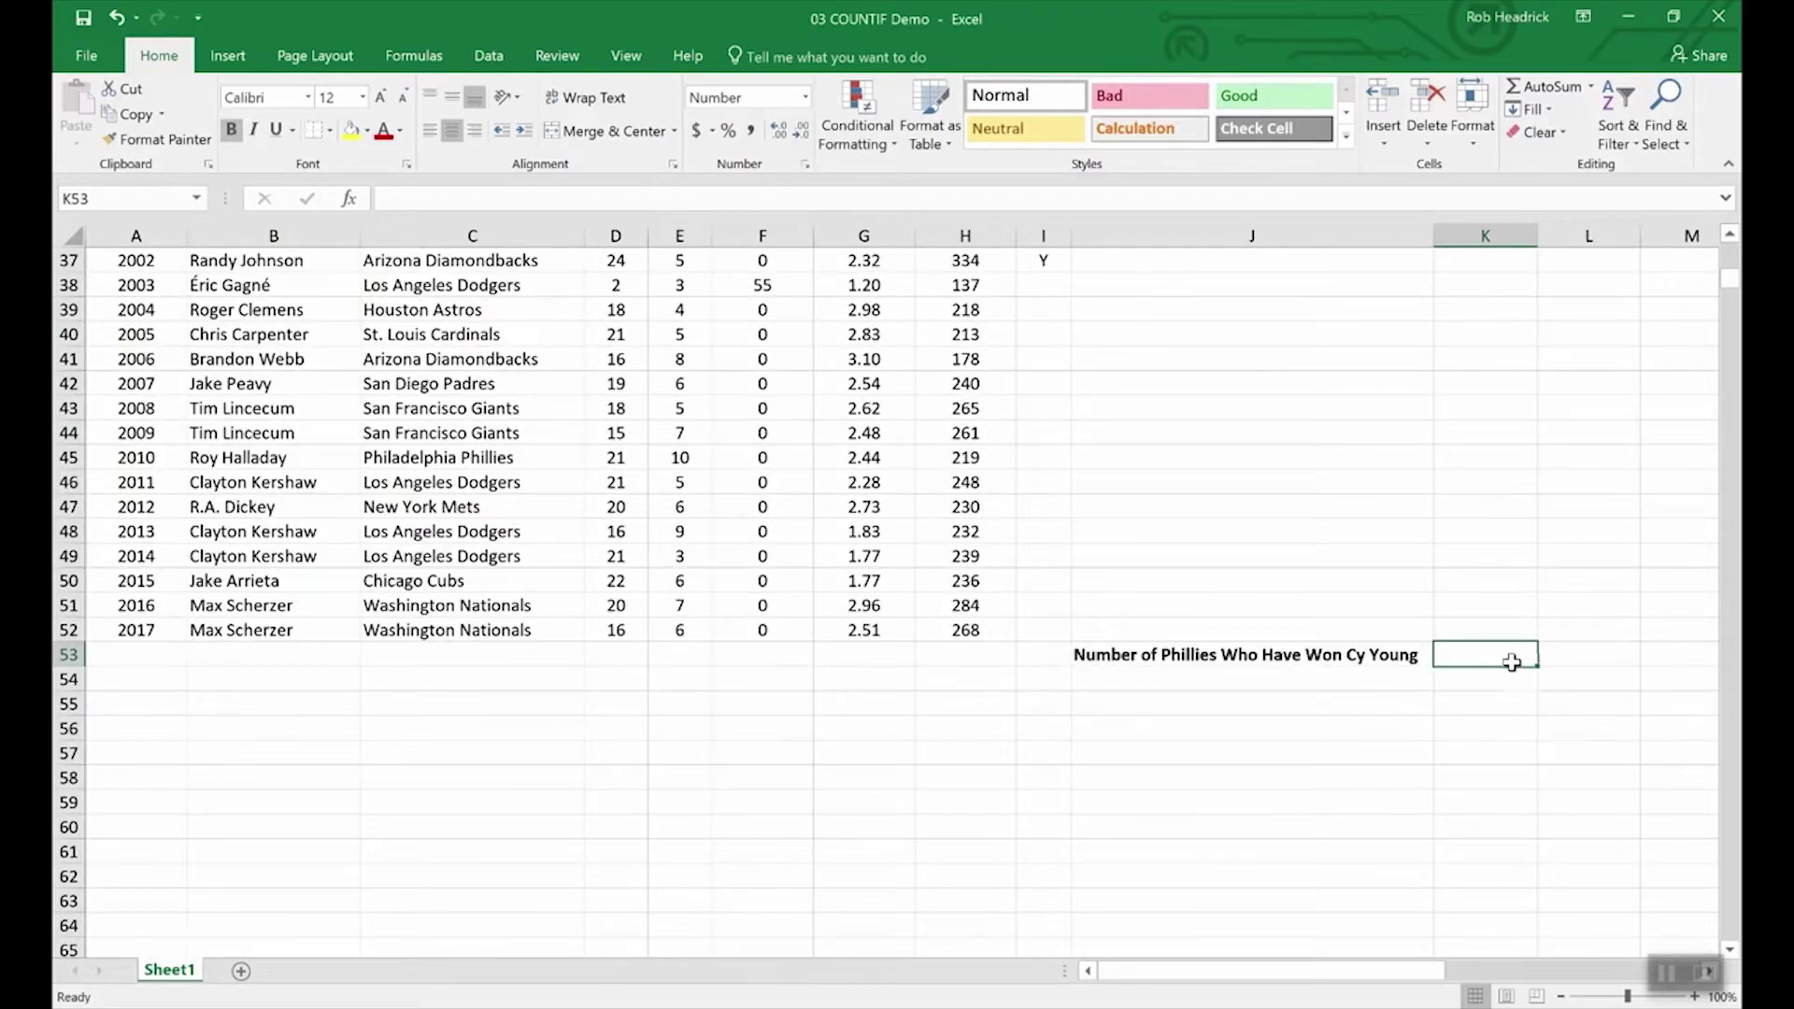
# Step: Enter =COUNTIF(team,"Philadelphia Phillies") in K53 to count the Phillies winners
pyautogui.write('=C')
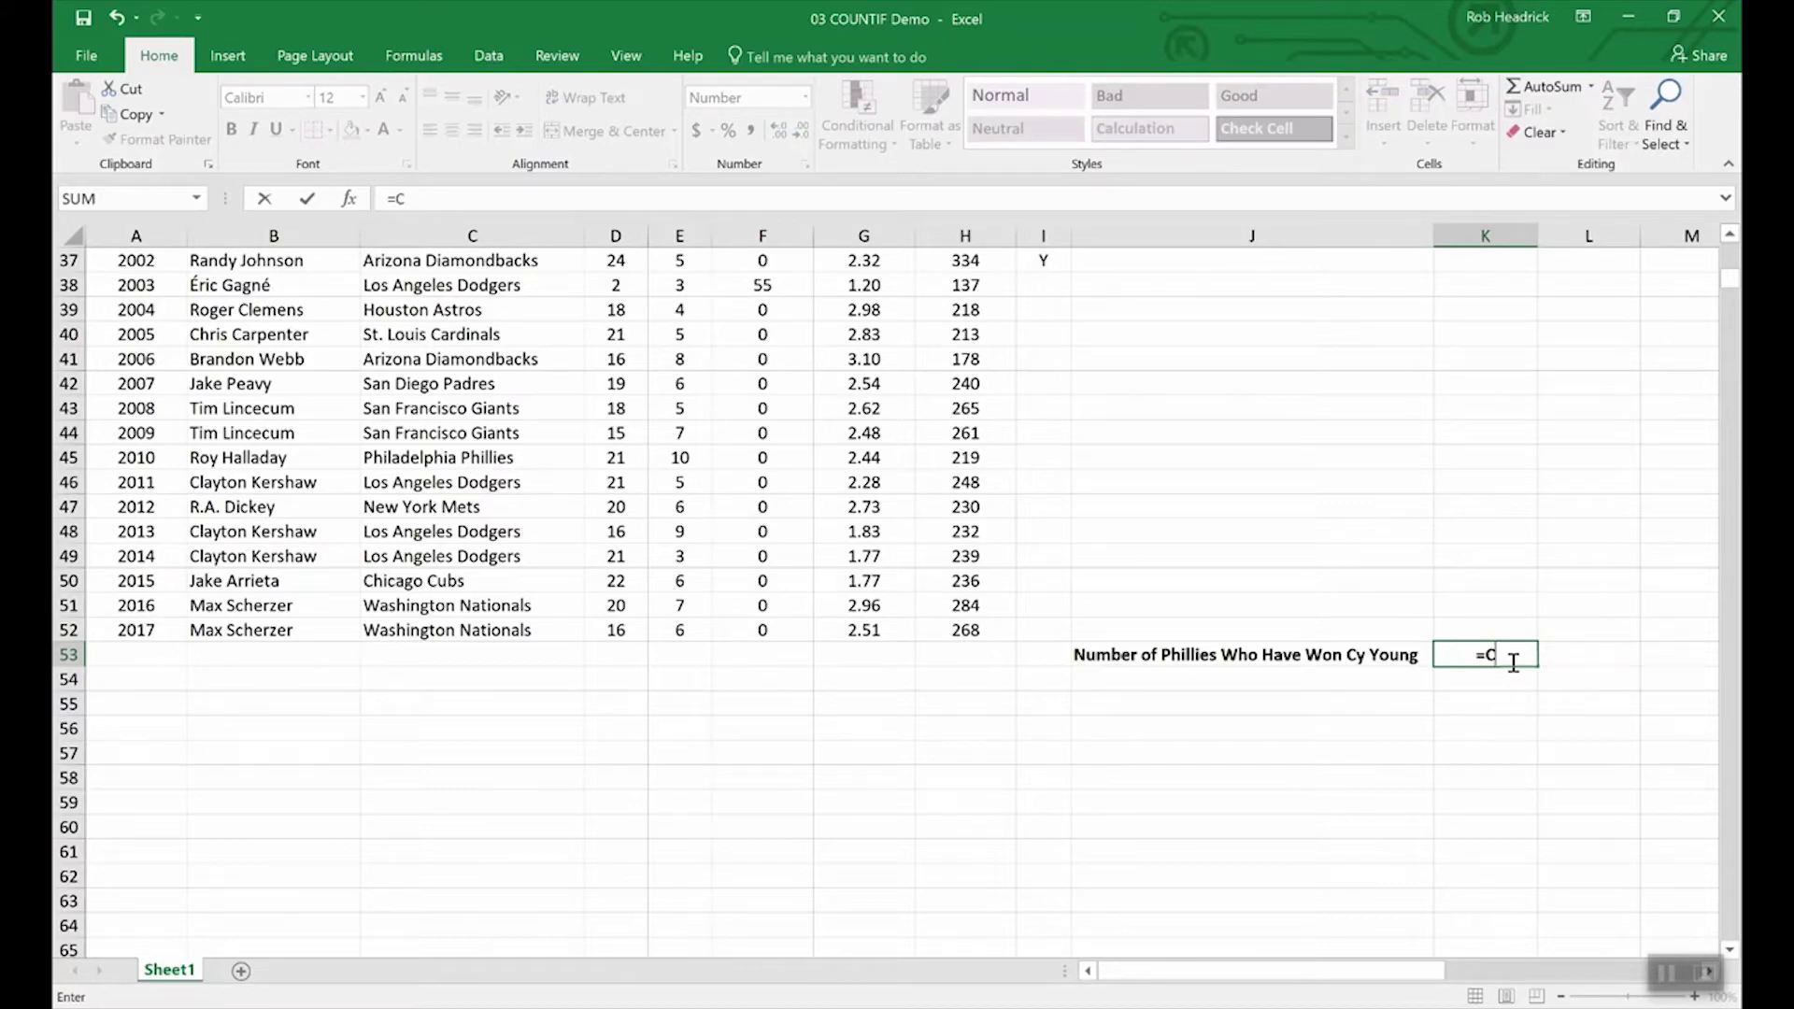
pyautogui.write('OUNTIF')
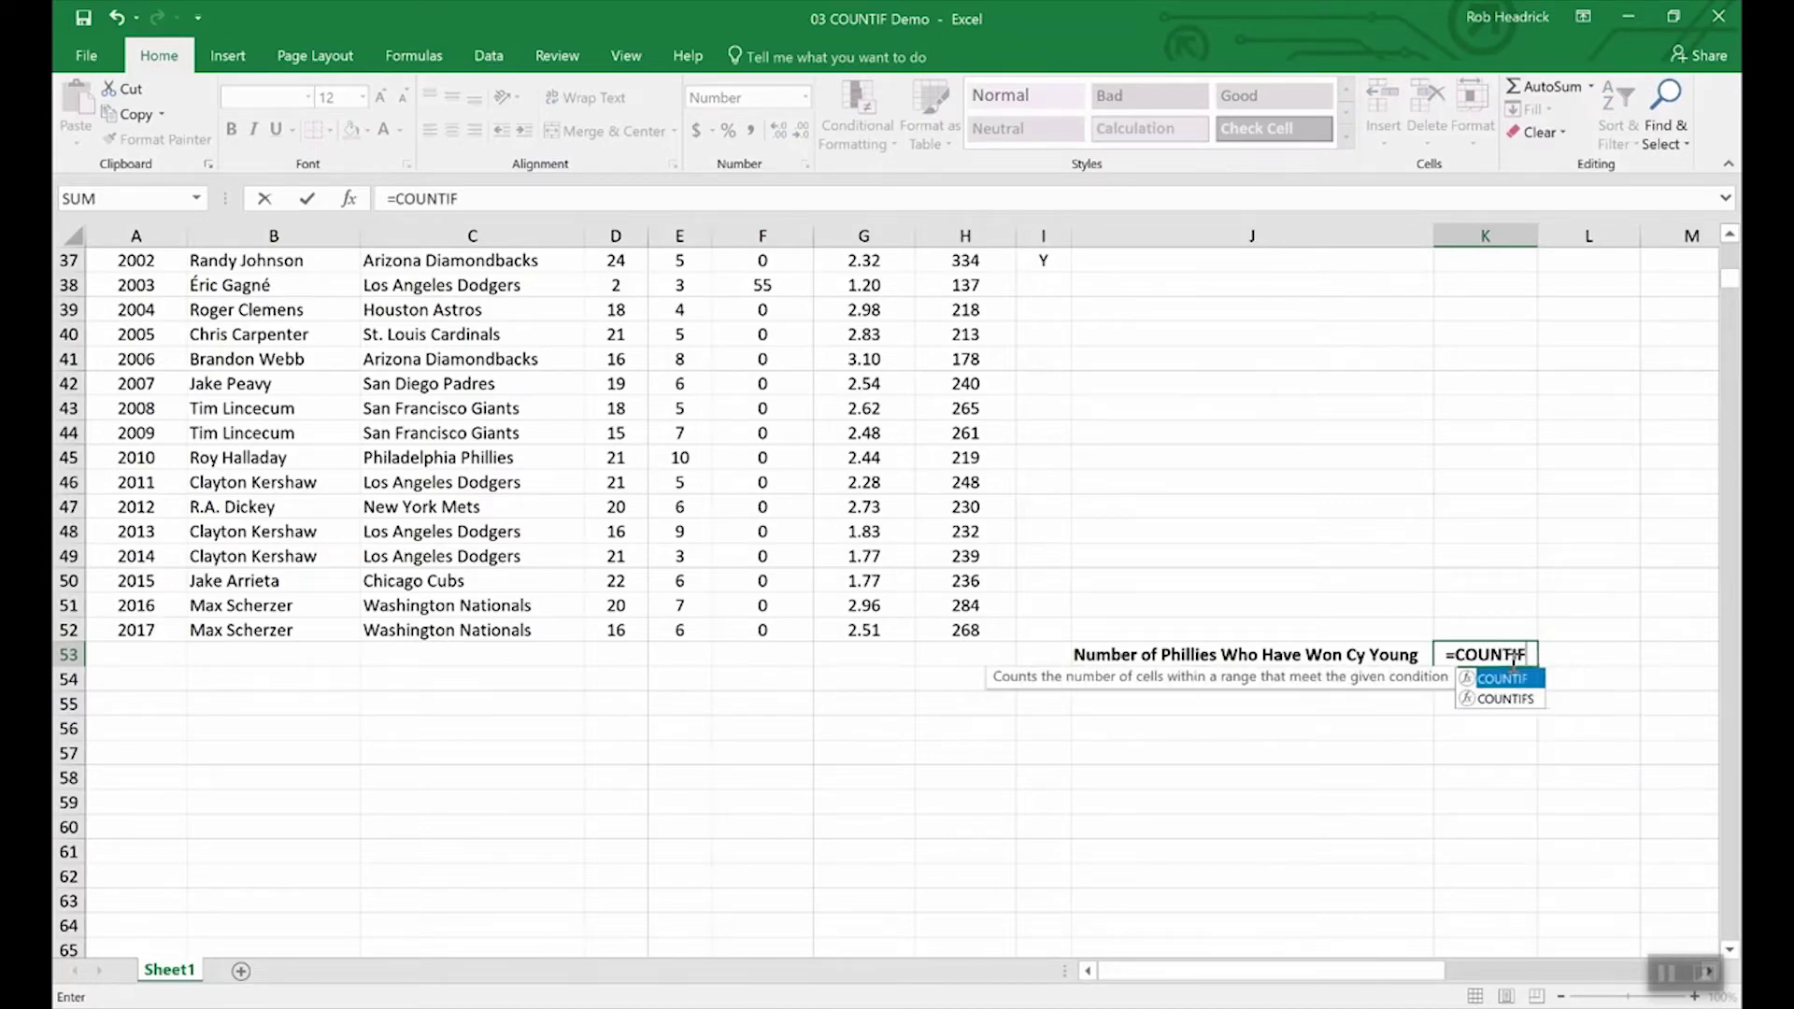
pyautogui.write('(')
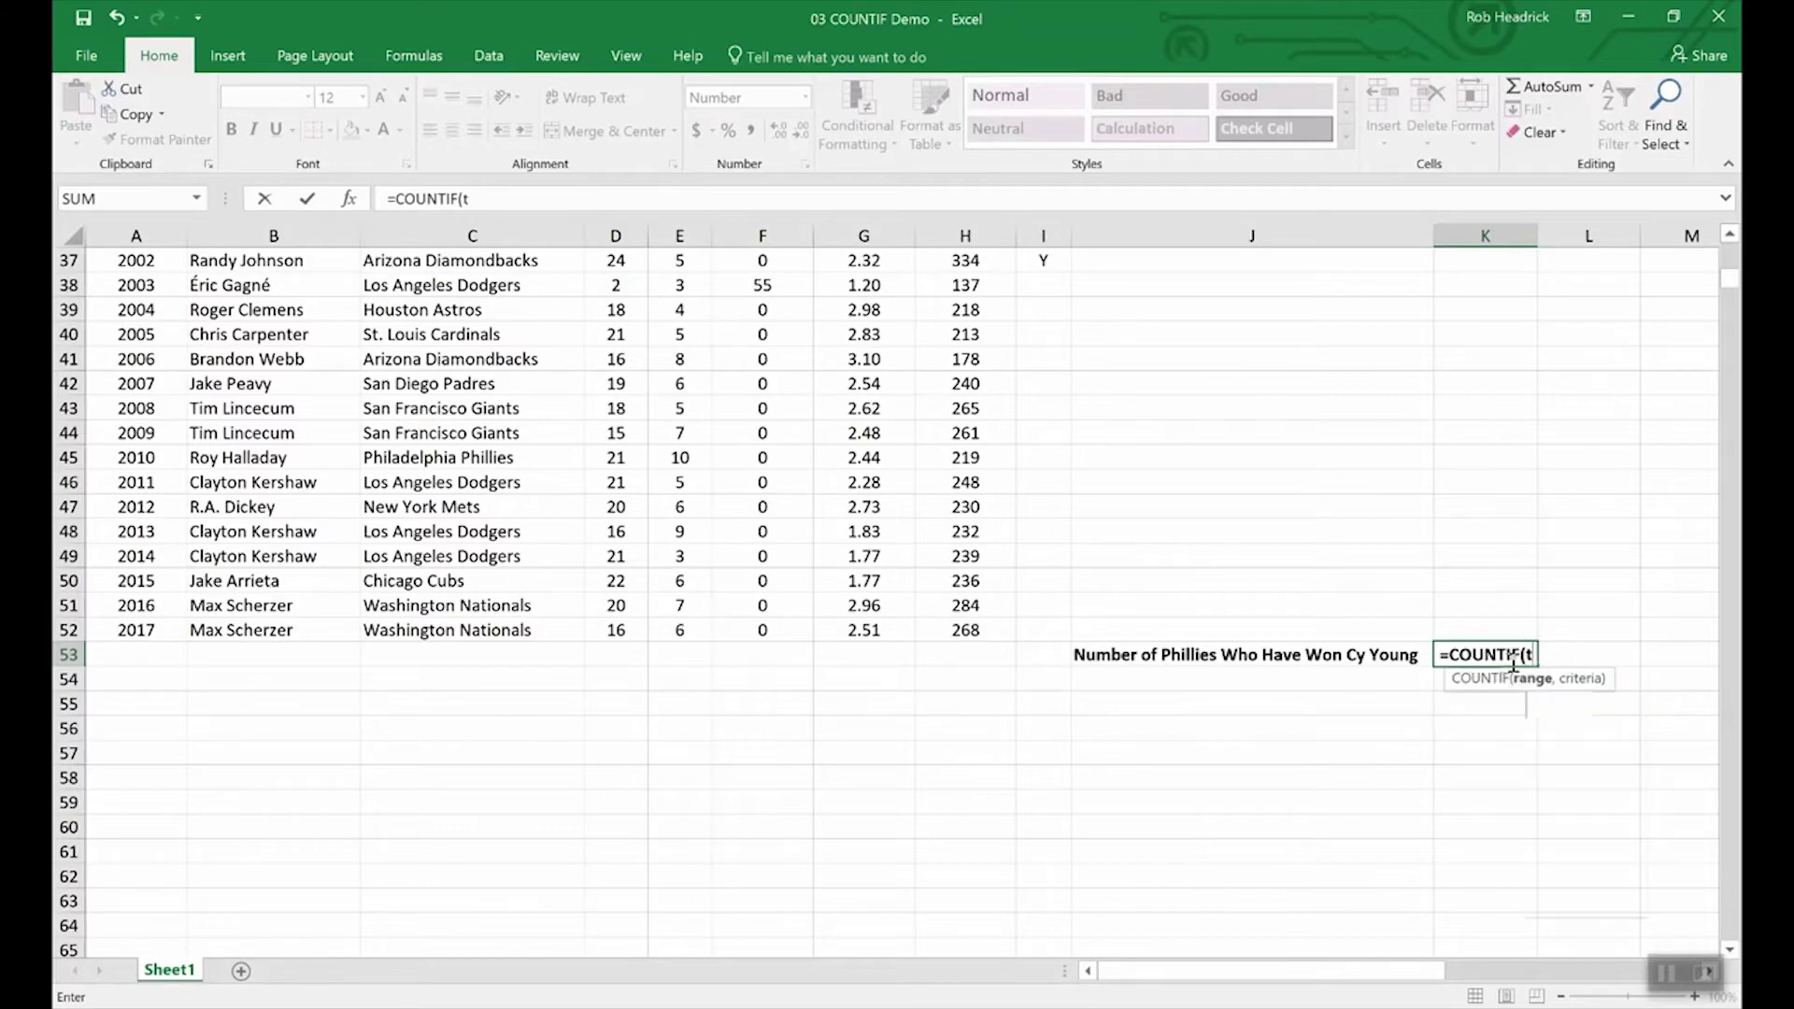
pyautogui.write('team,')
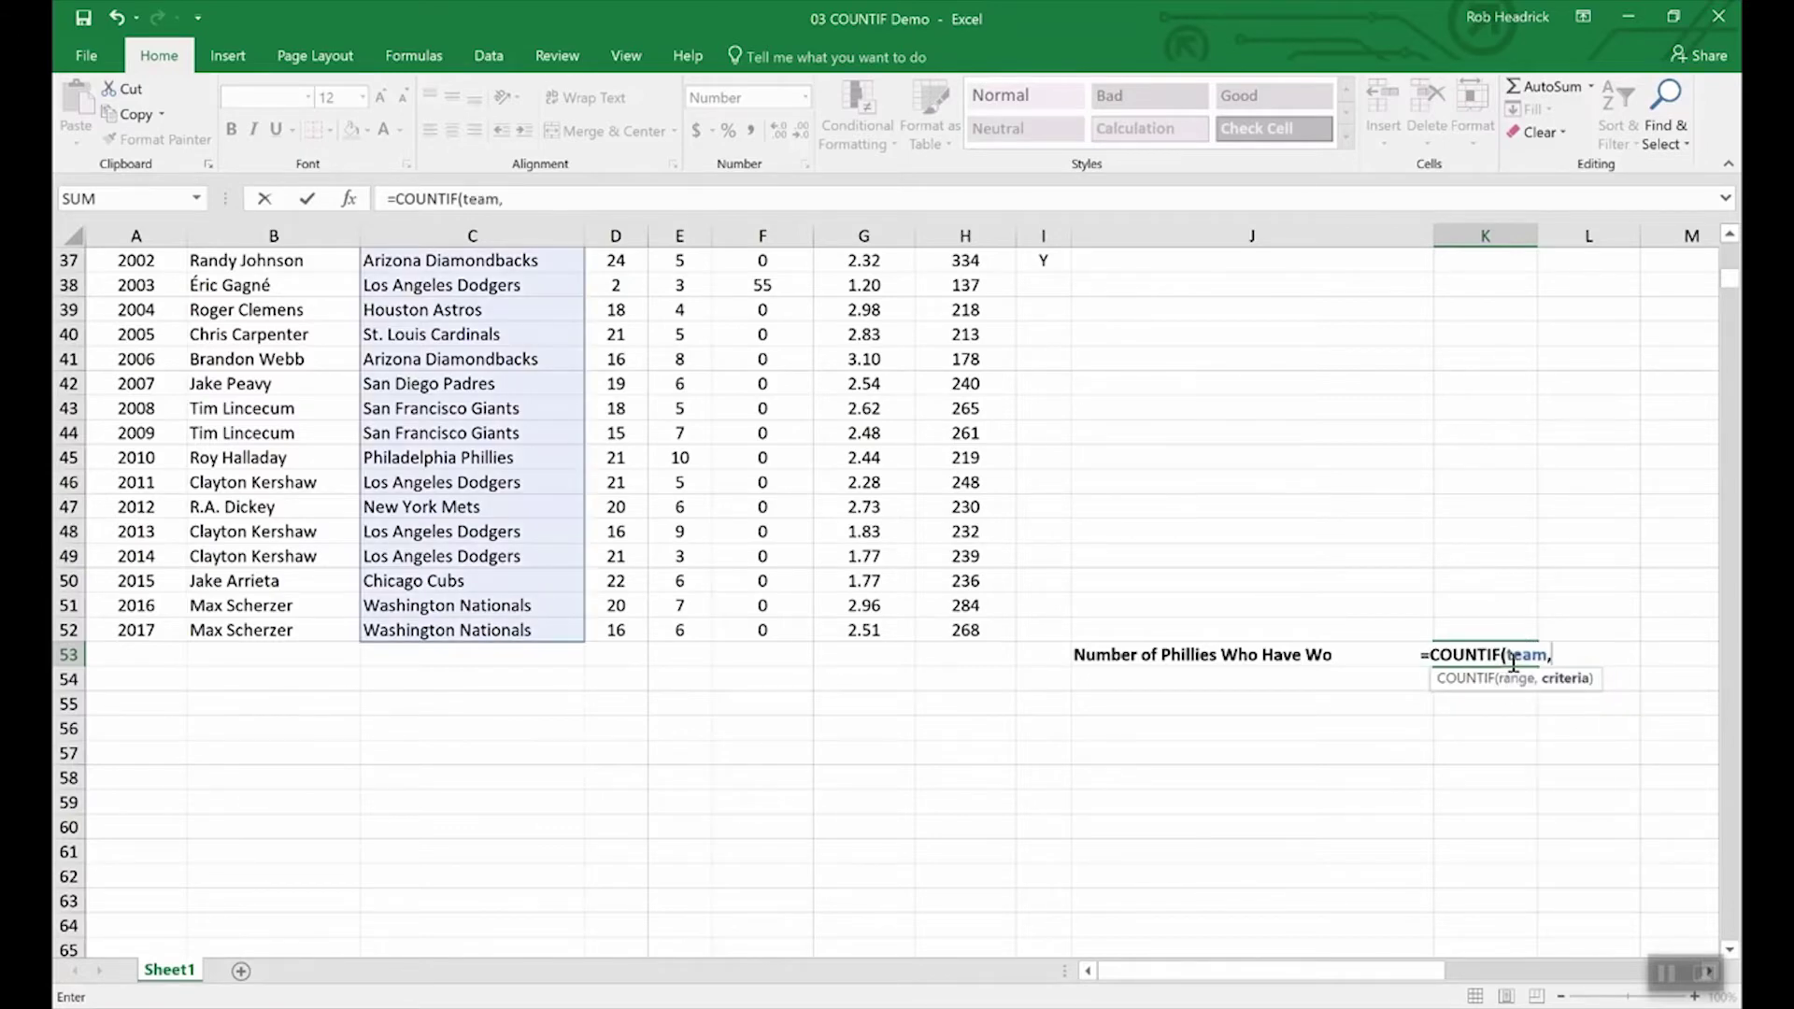
pyautogui.write('"')
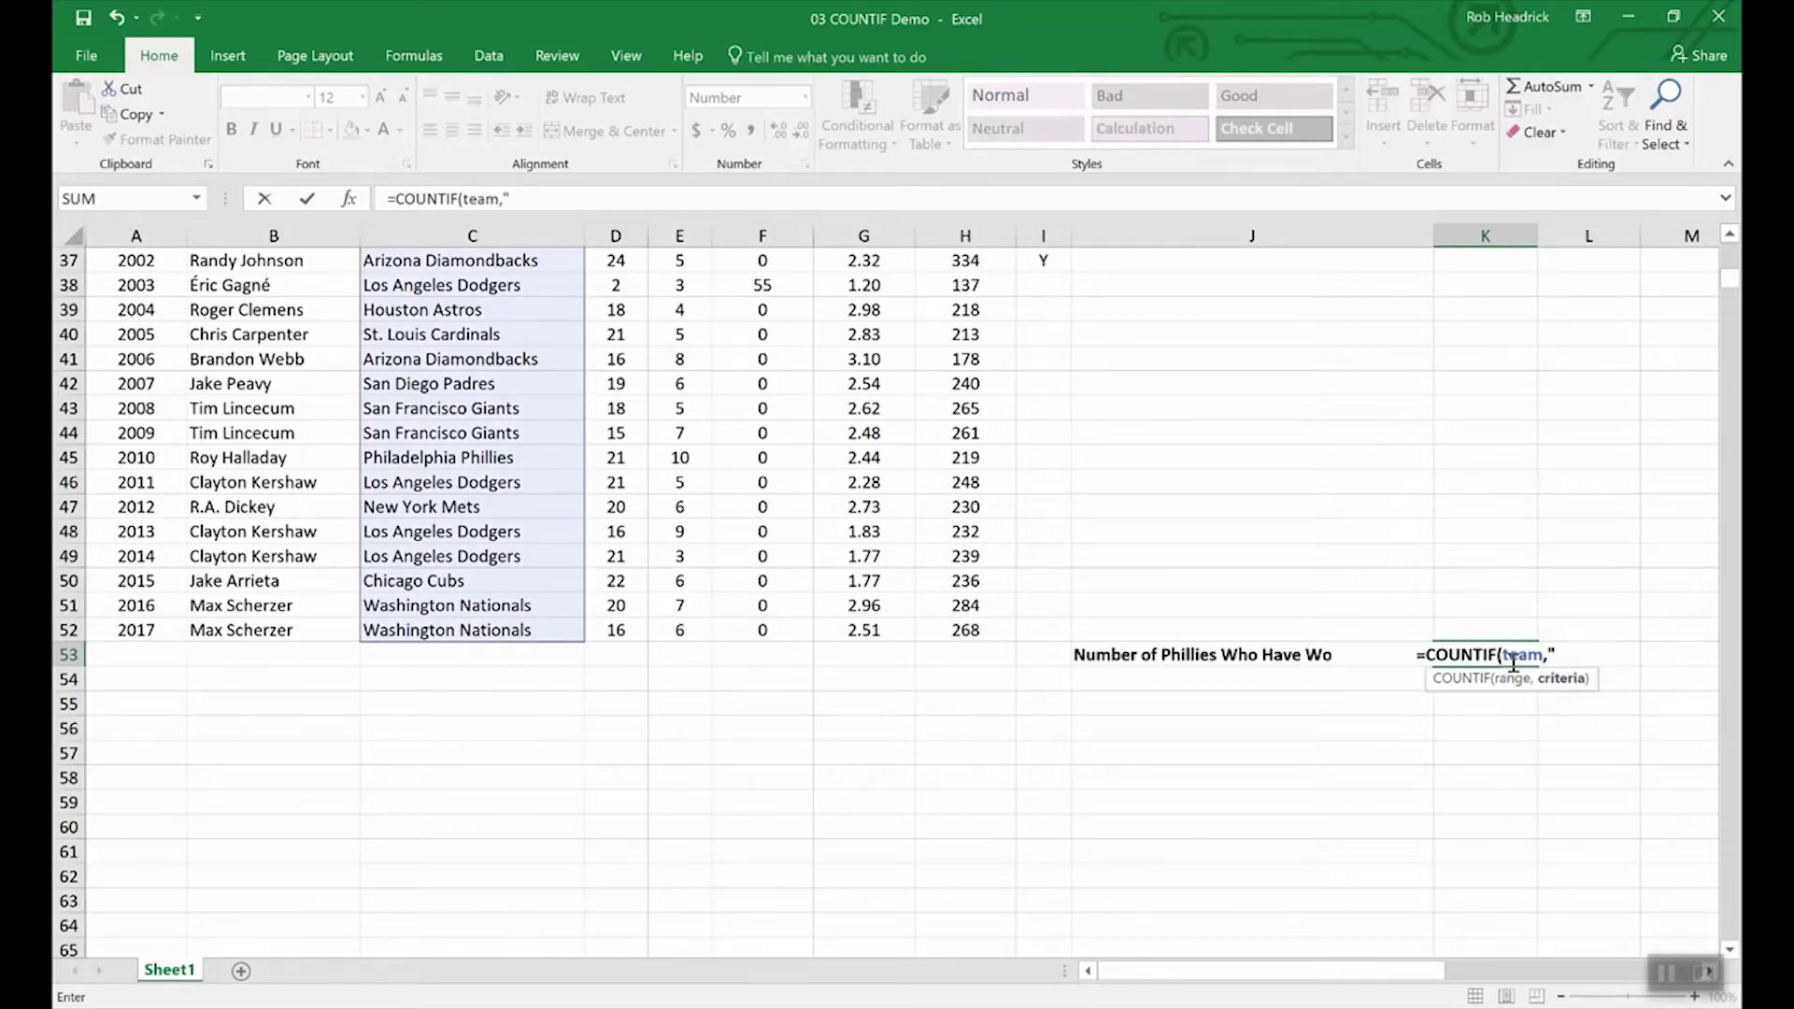
pyautogui.write('Philadelphia Phillie')
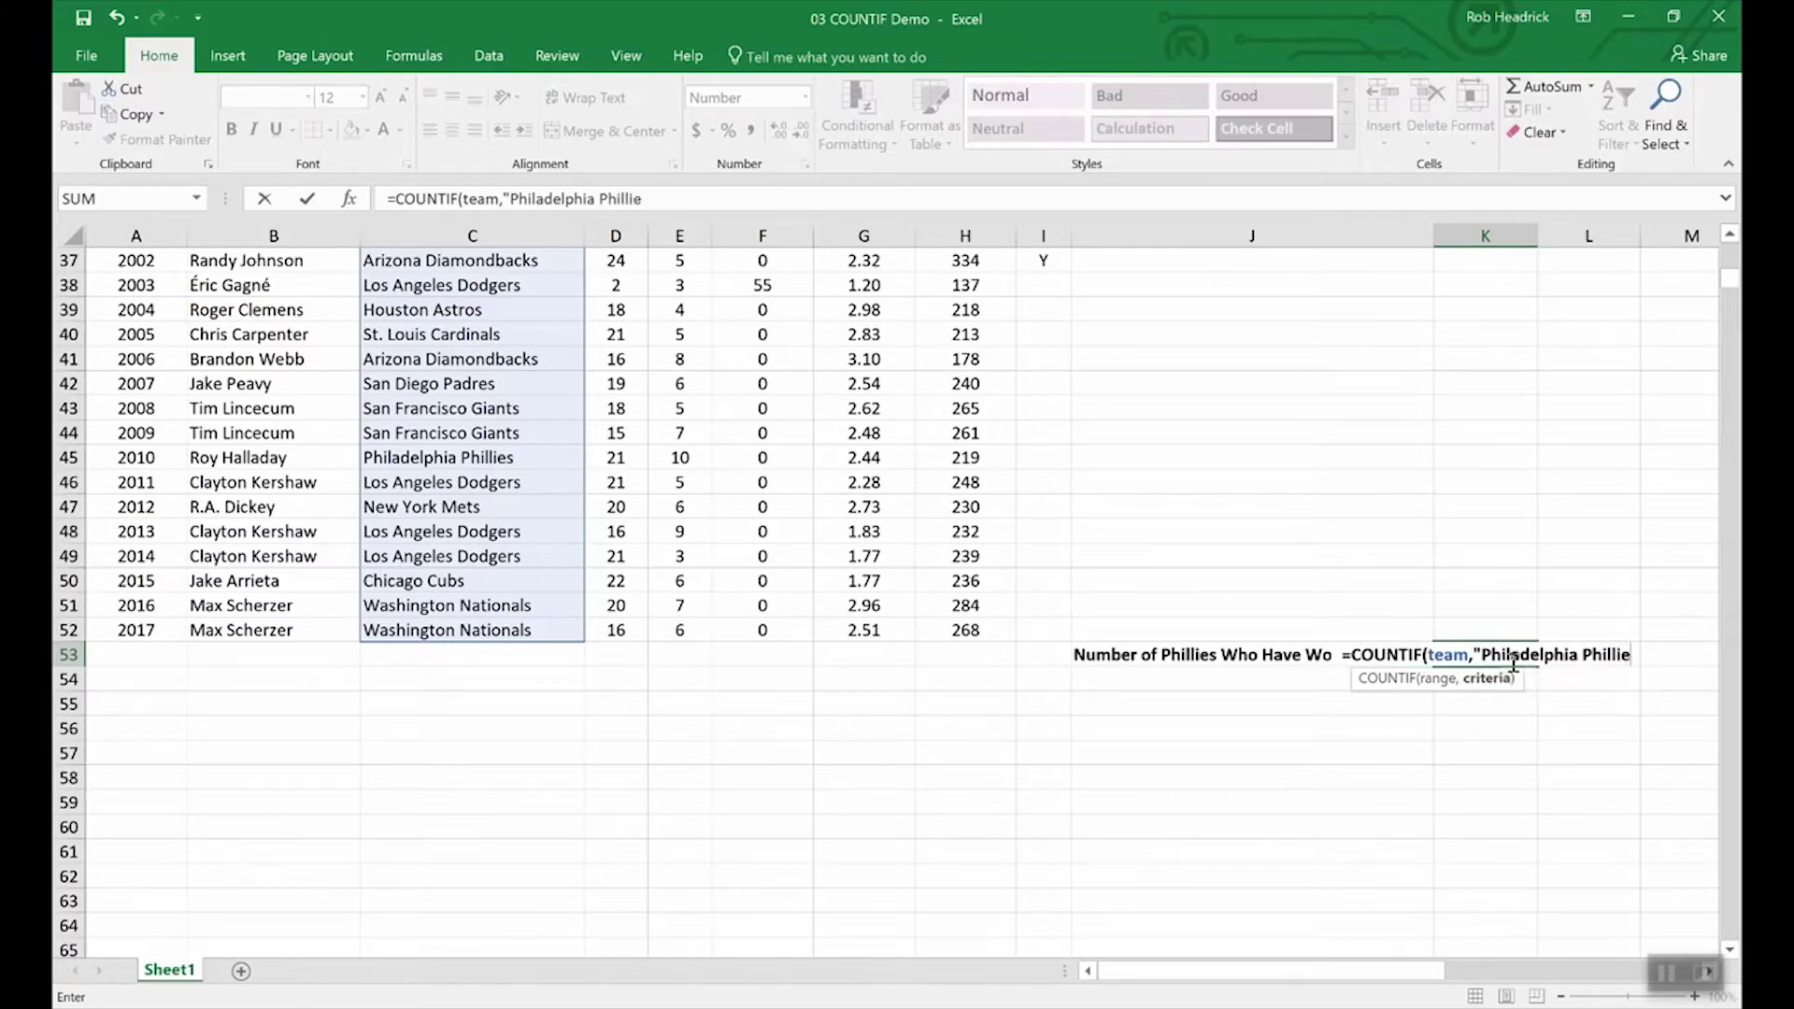
pyautogui.write('s')
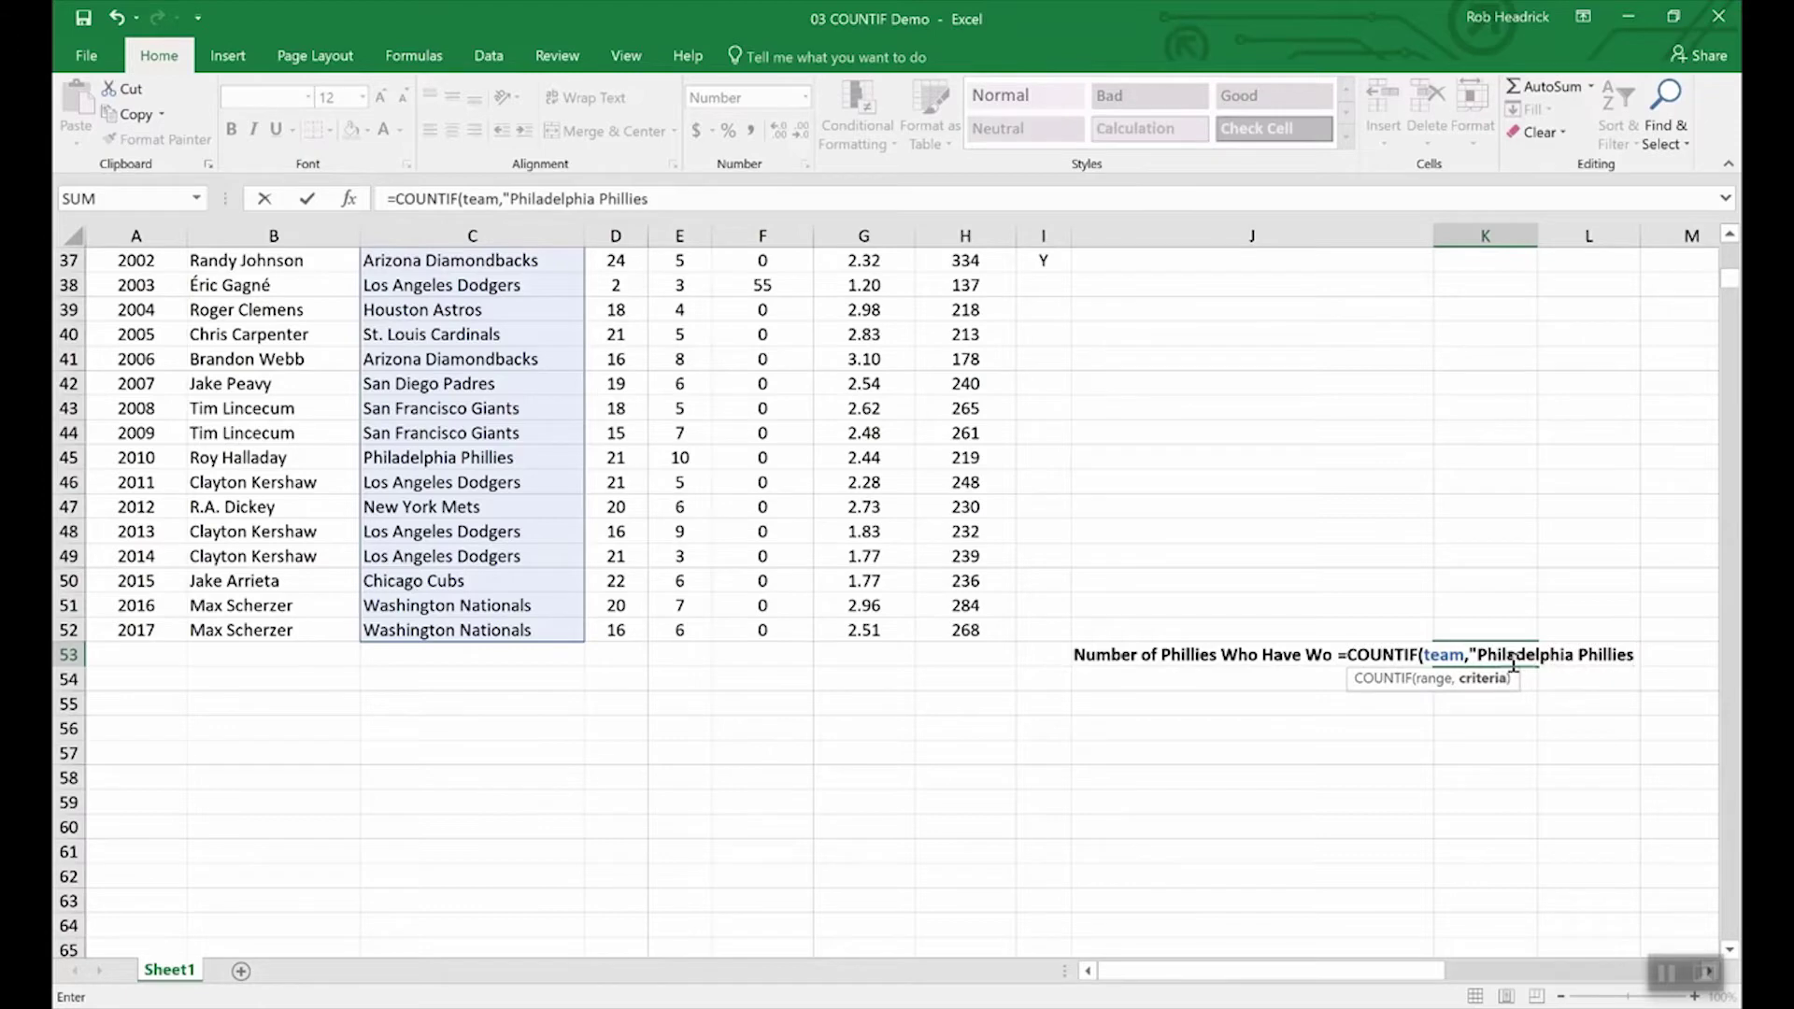
pyautogui.write('"')
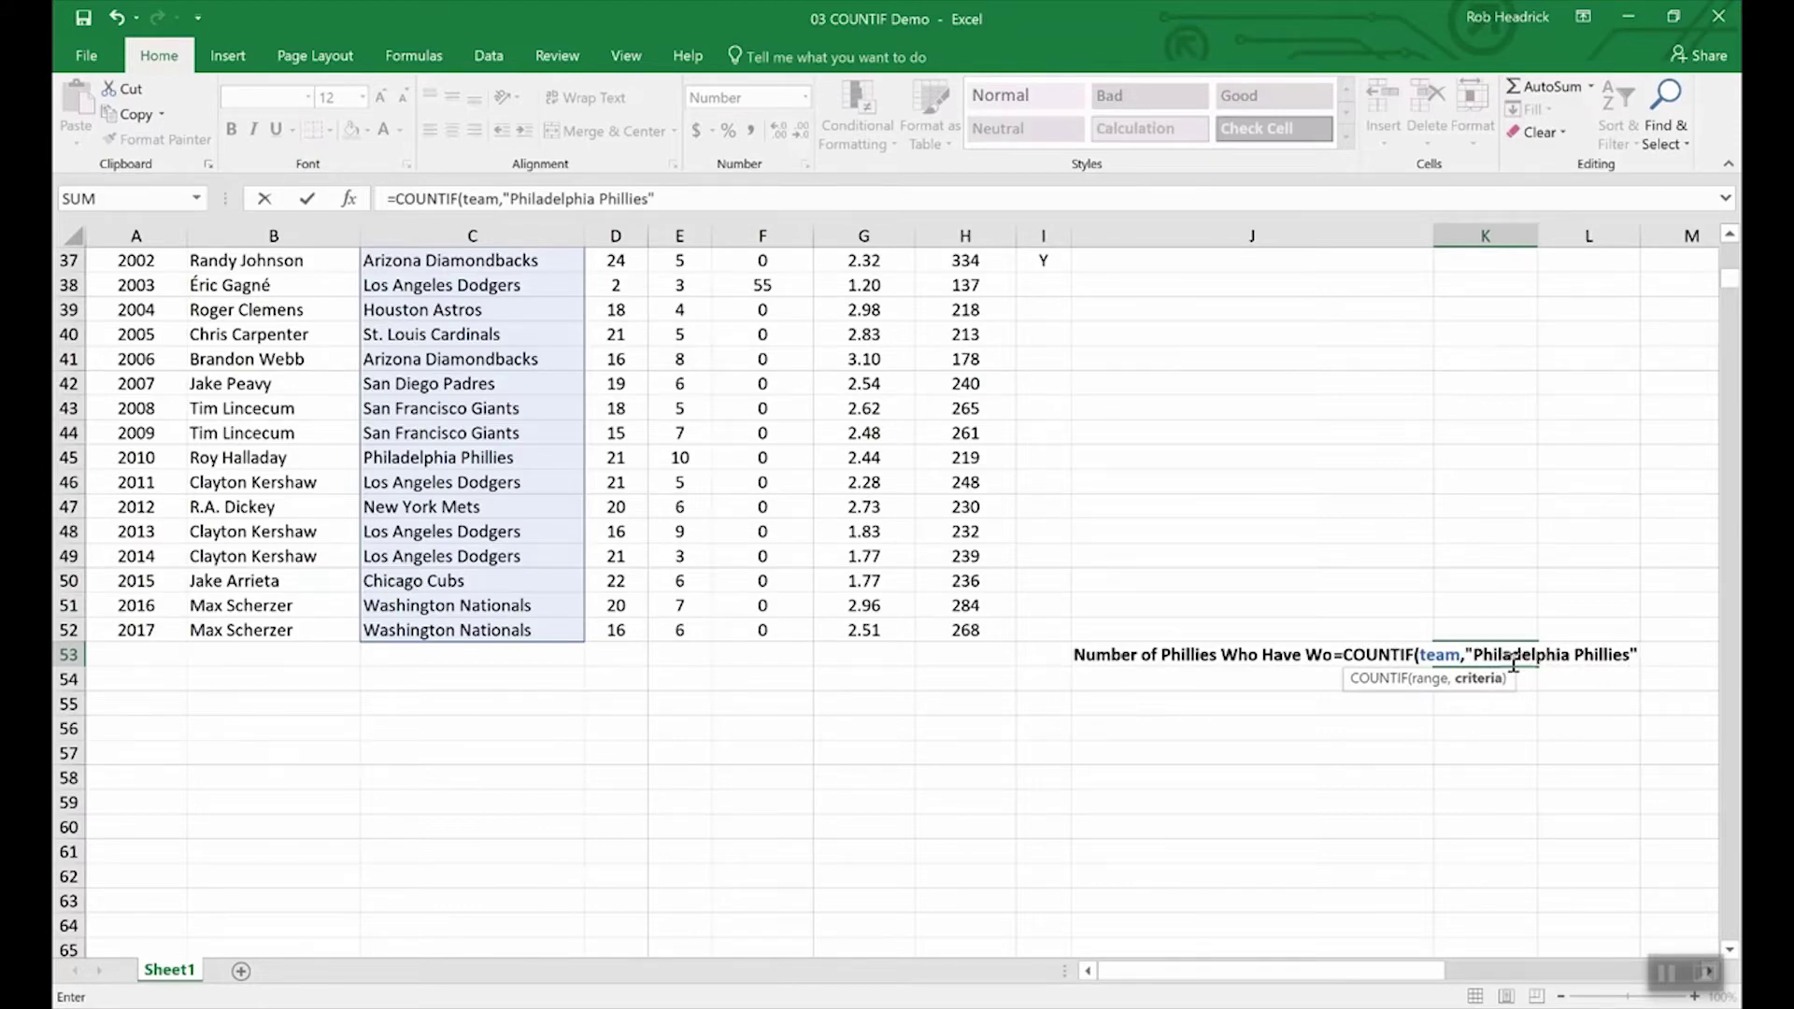
pyautogui.press('Return')
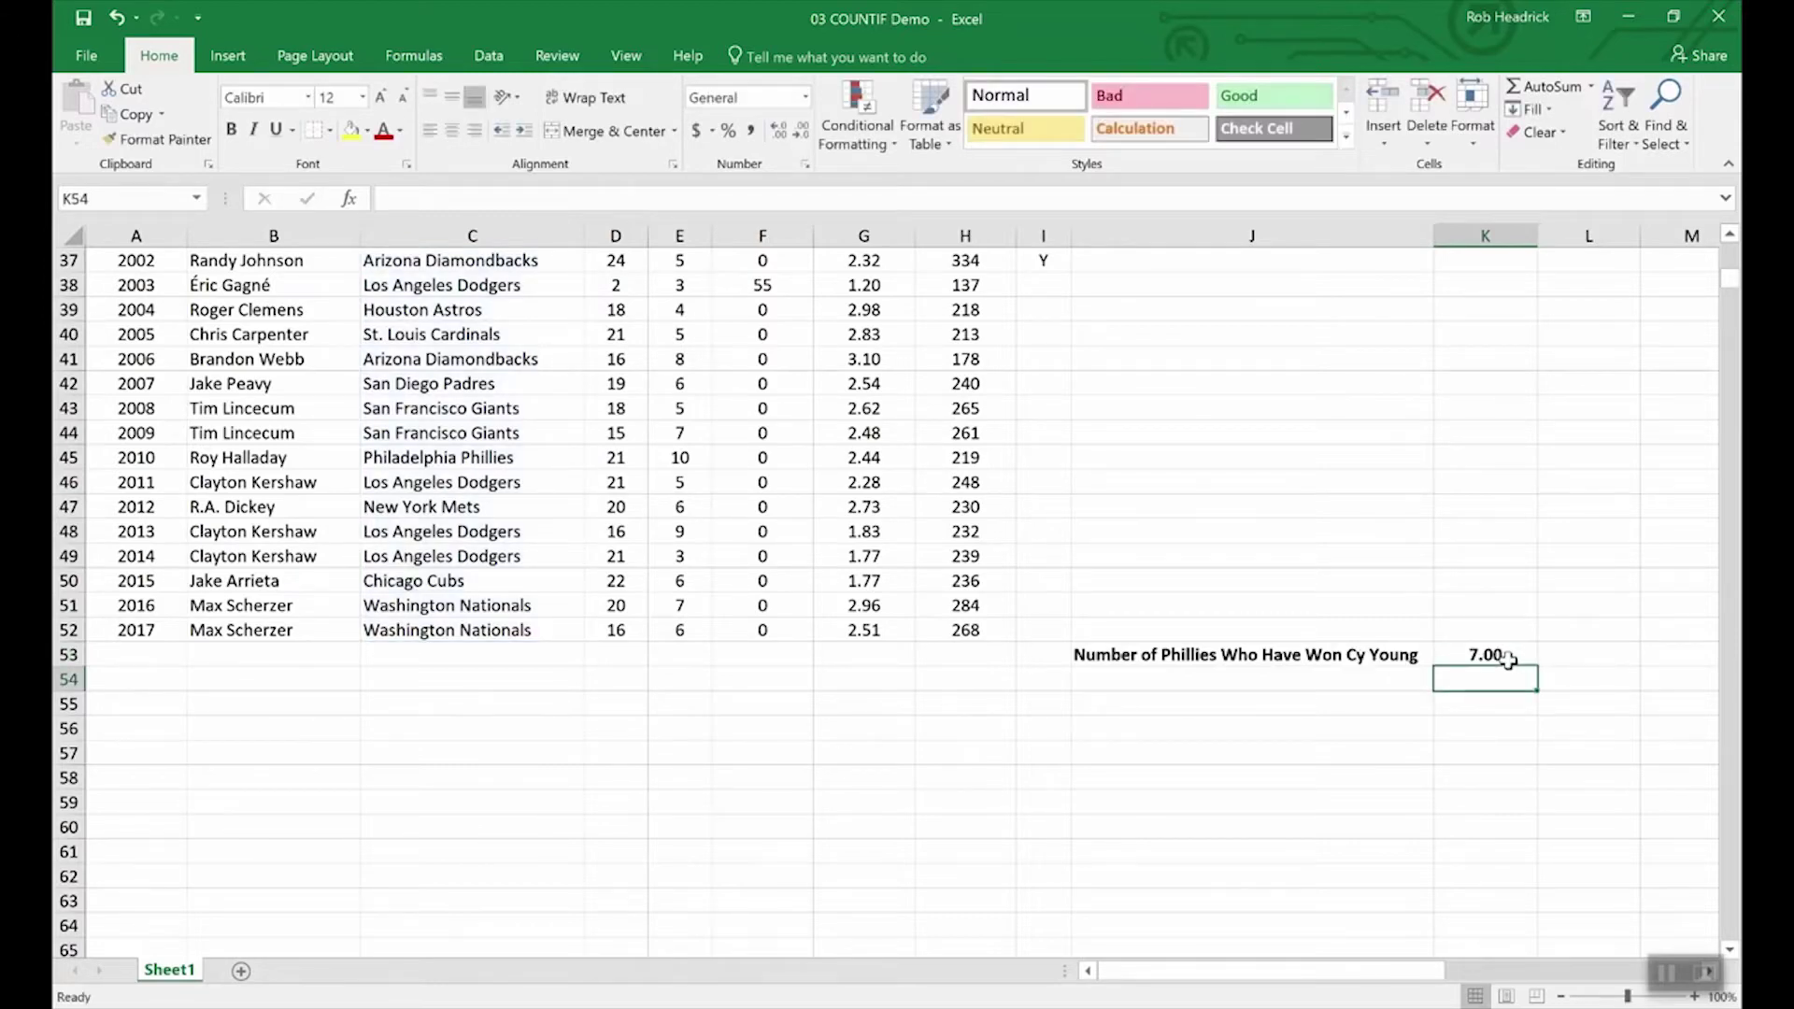
# Step: Scroll through the pitcher statistics table to review the data
pyautogui.scroll(4, 499, 783)
pyautogui.scroll(8, 499, 783)
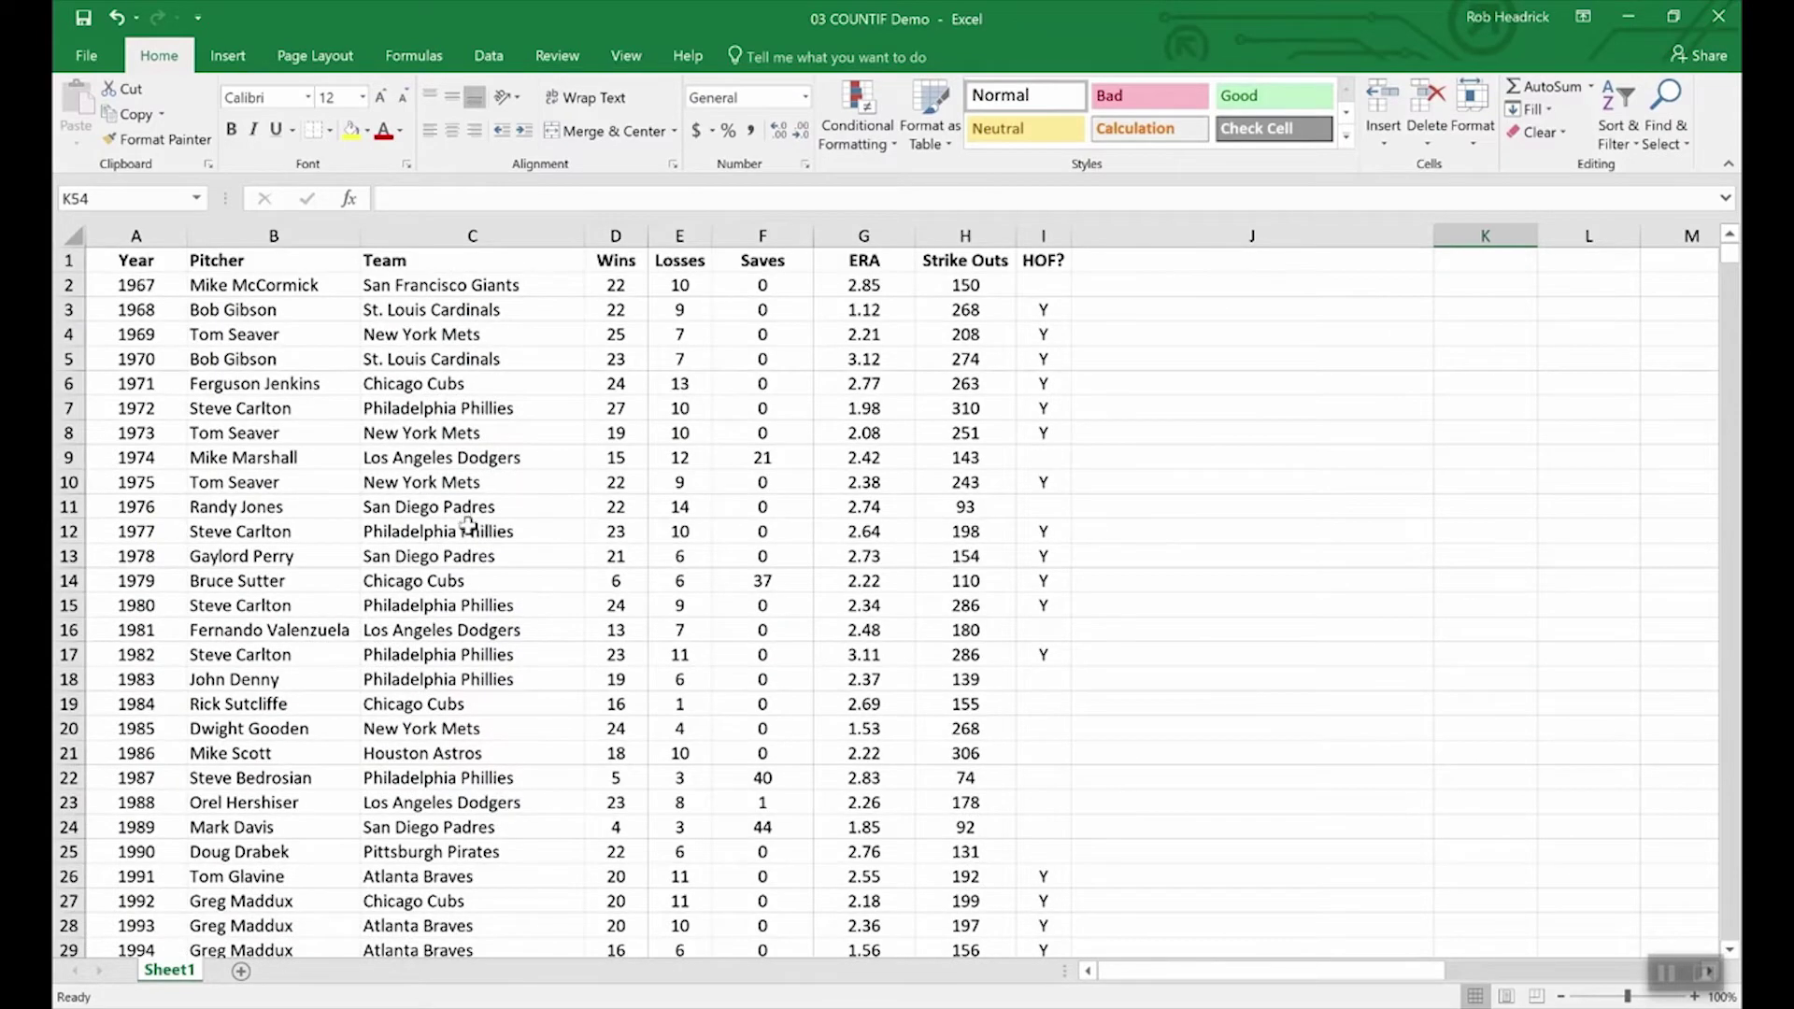
pyautogui.scroll(-4, 471, 524)
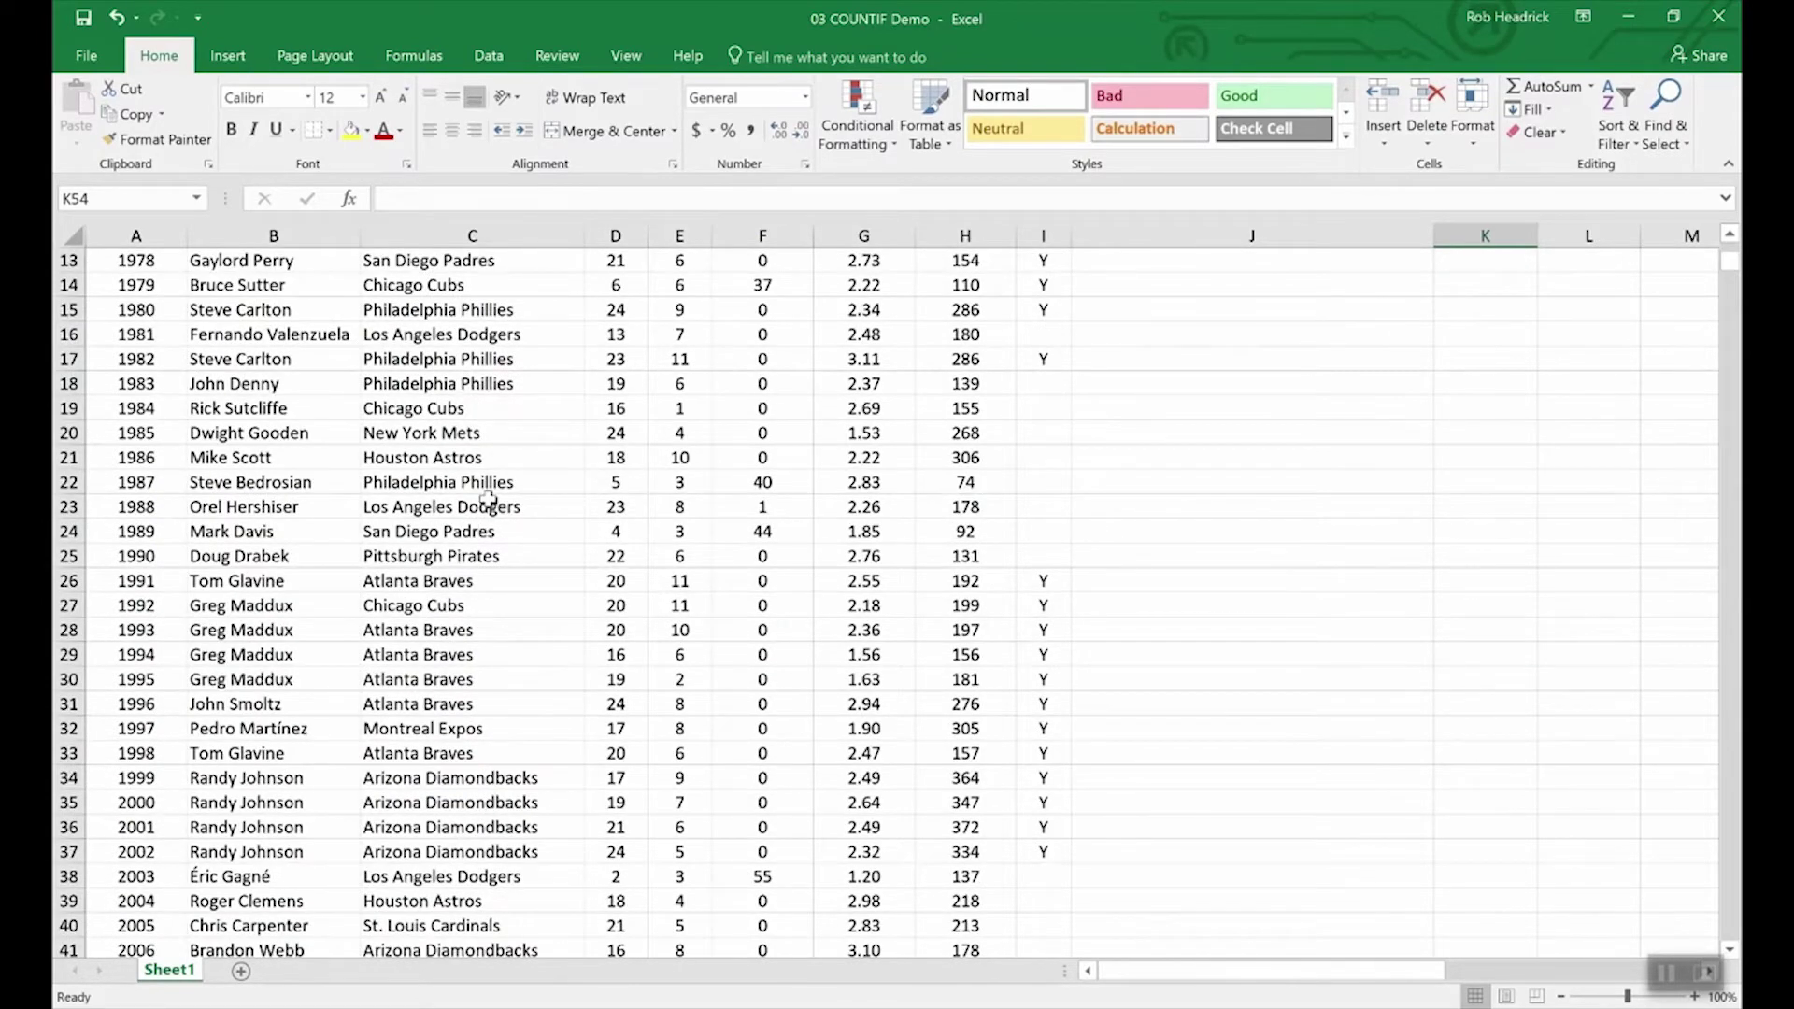
pyautogui.scroll(-4, 509, 621)
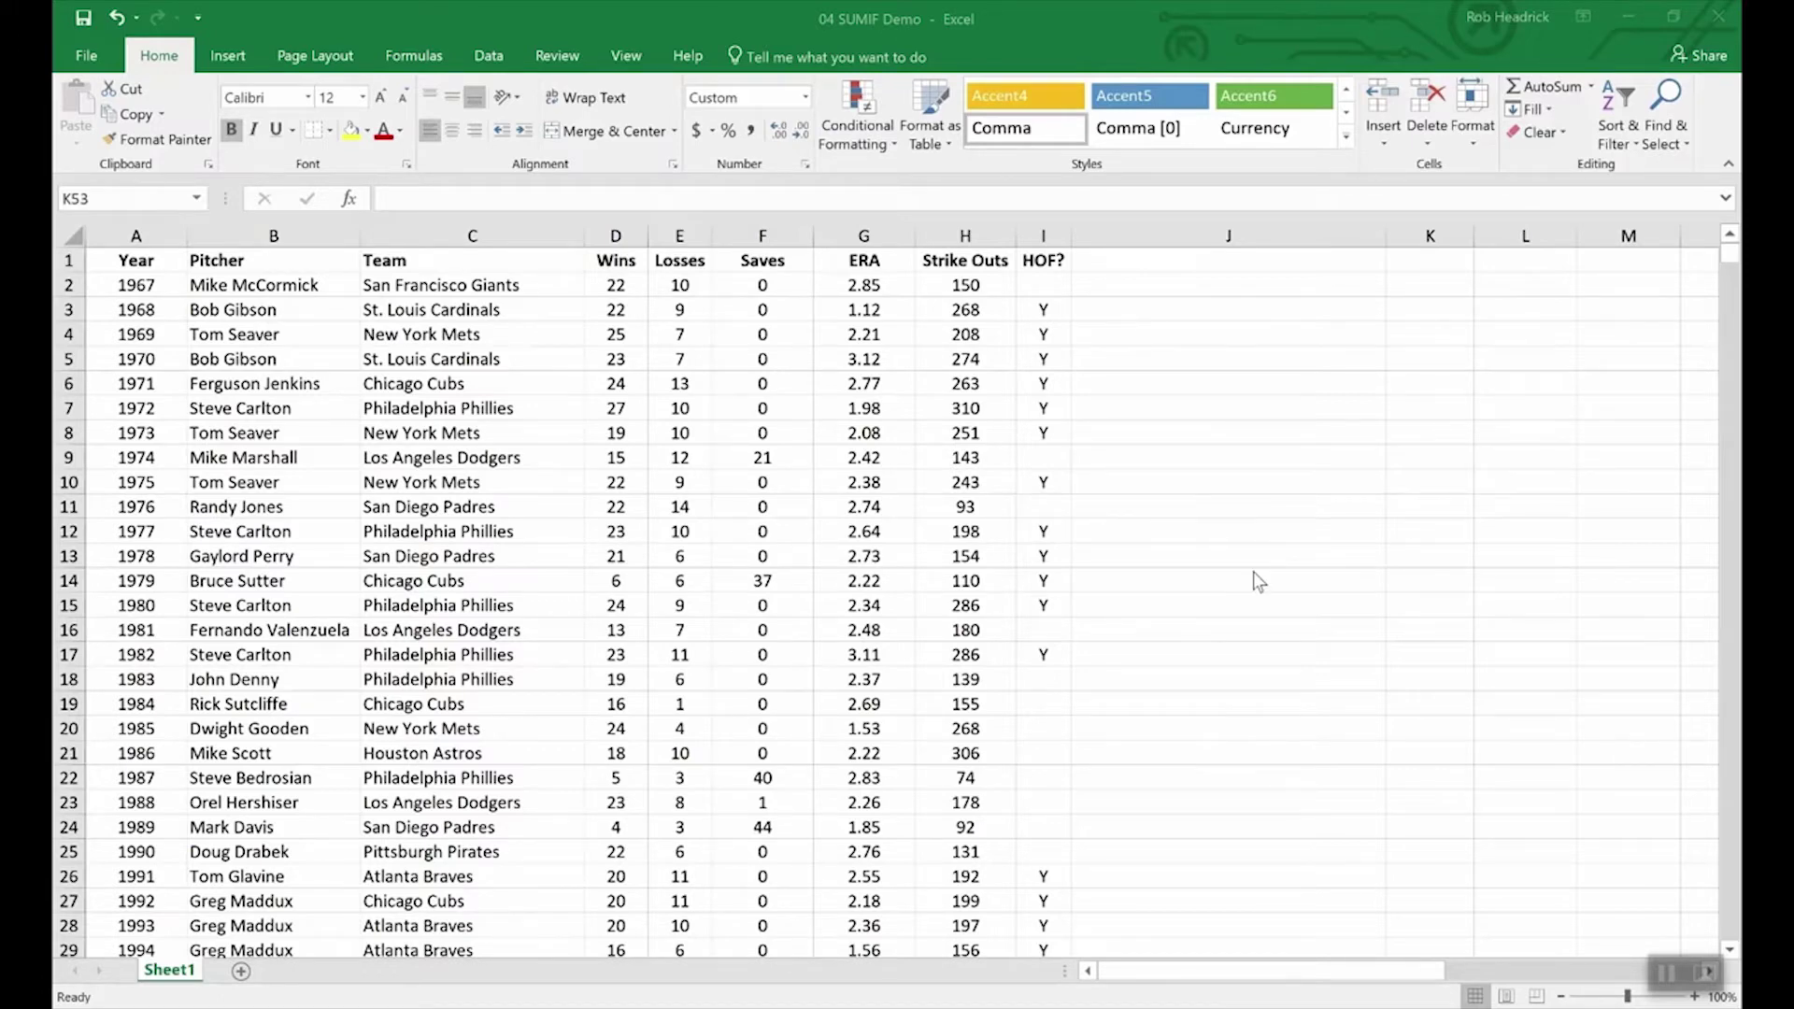
# Step: Enter =SUMIF(hof,"Y",Strike_Outs) in K53 to total Hall of Fame strikeouts
pyautogui.scroll(-16, 1266, 628)
pyautogui.scroll(3, 1265, 633)
pyautogui.scroll(4, 1406, 888)
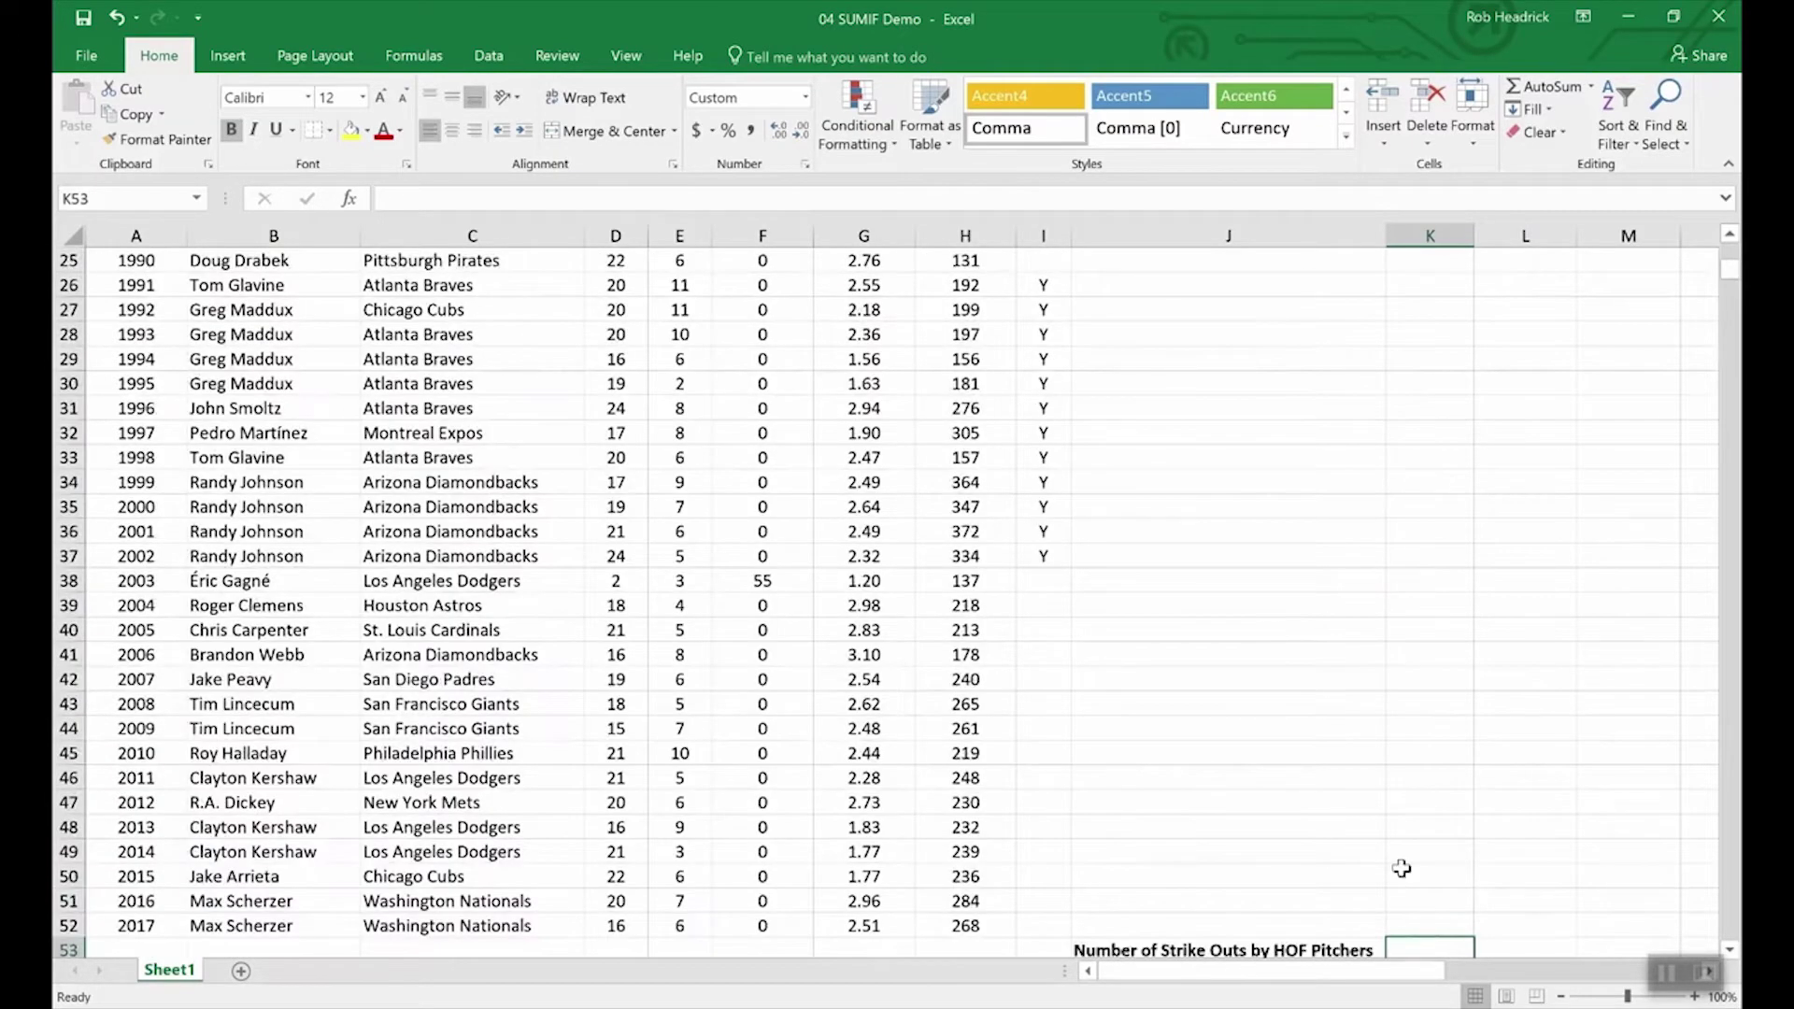
pyautogui.scroll(-3, 1402, 869)
pyautogui.scroll(-1, 1396, 822)
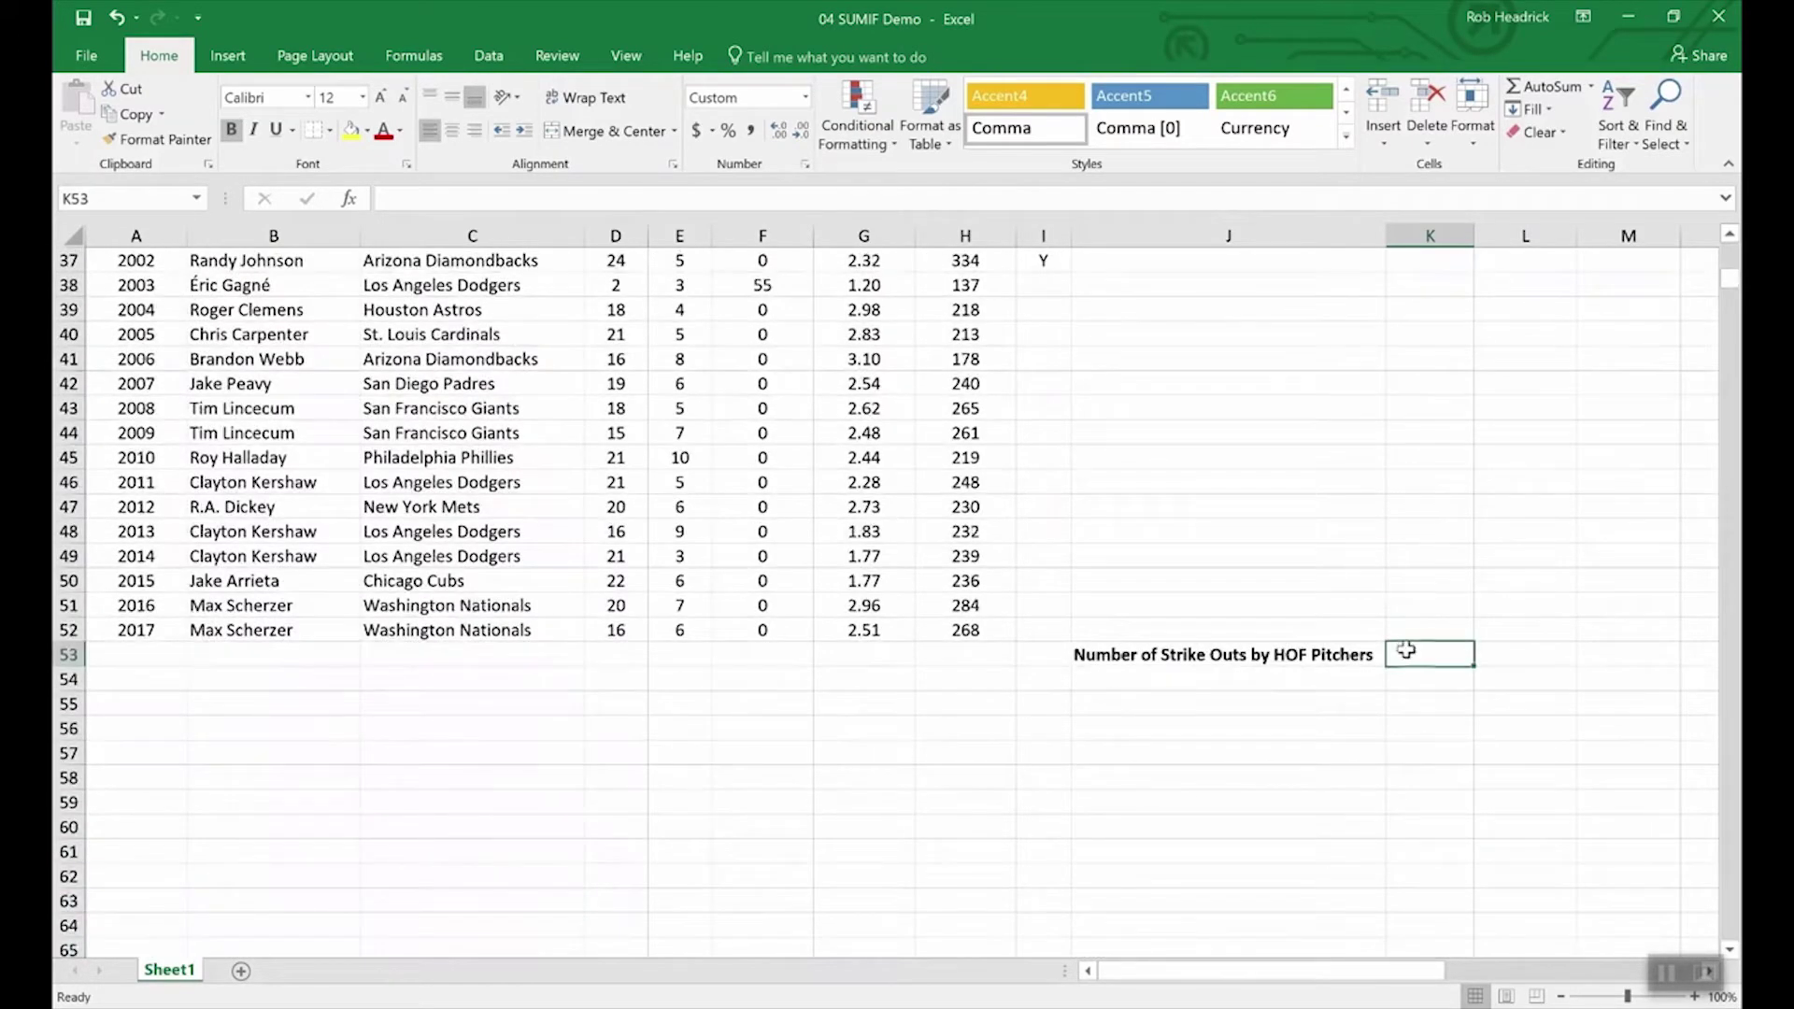
pyautogui.write('=')
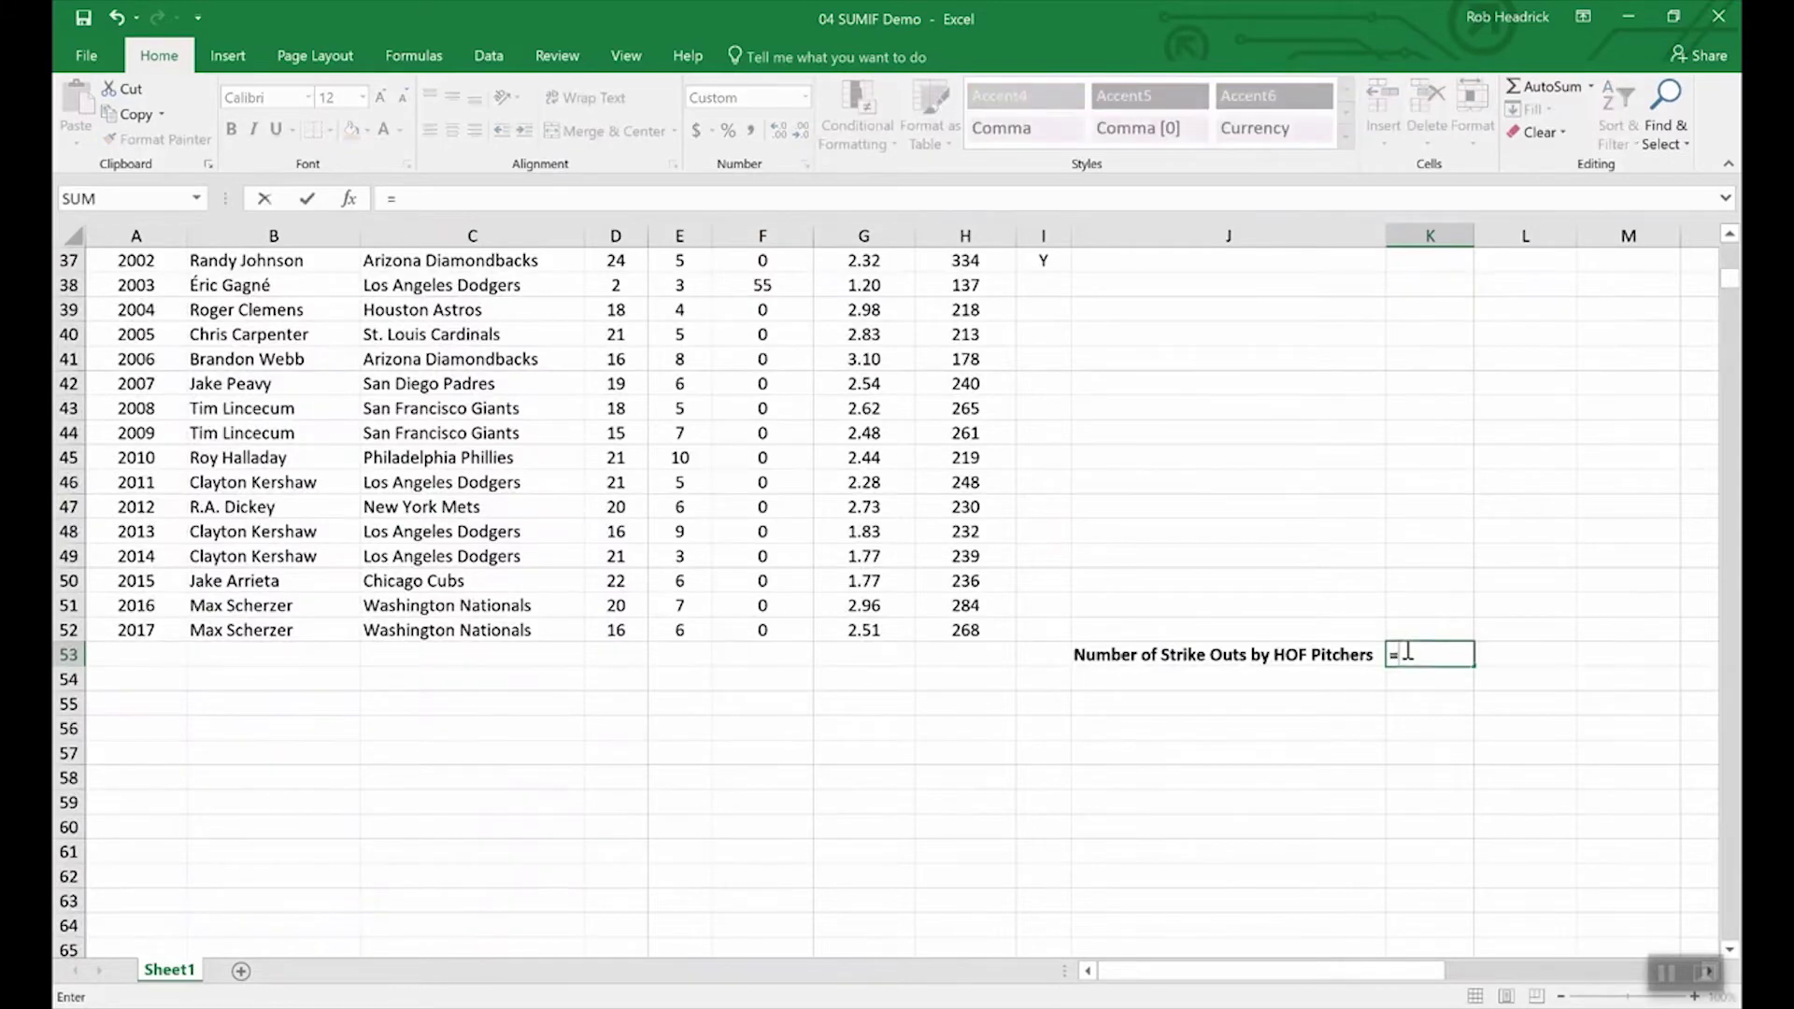
pyautogui.write('sumif')
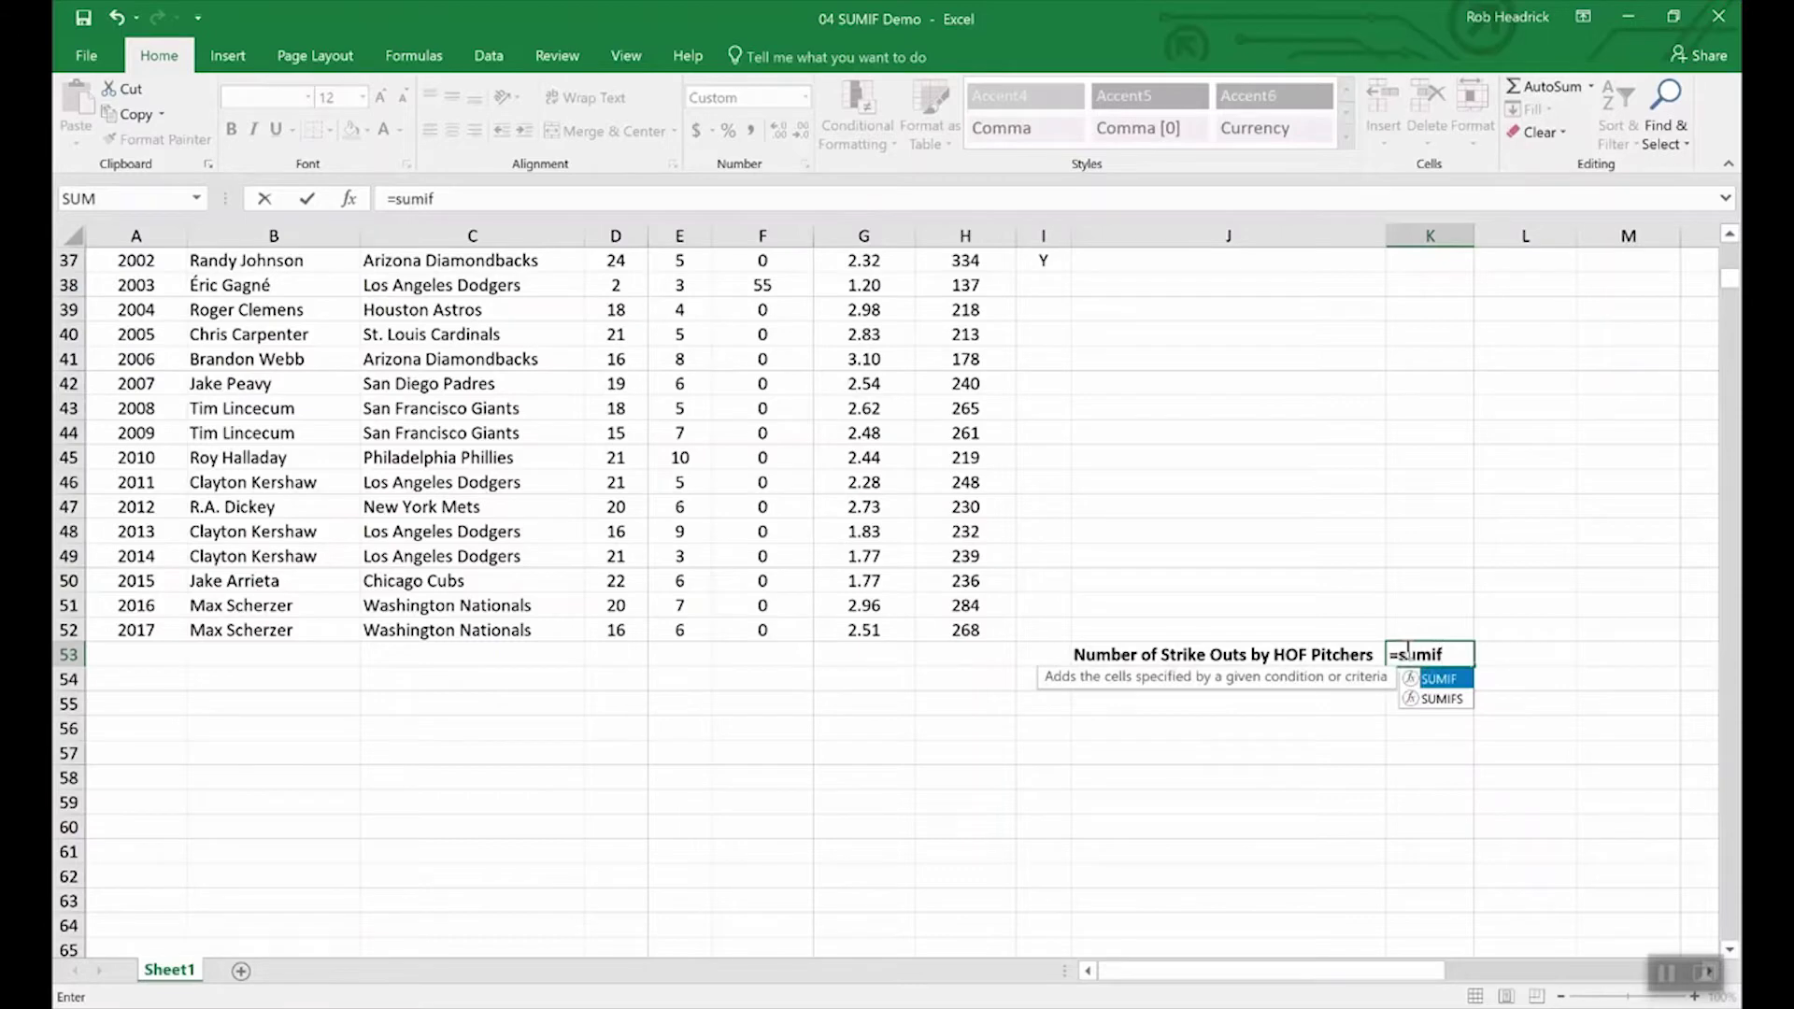
pyautogui.write('(')
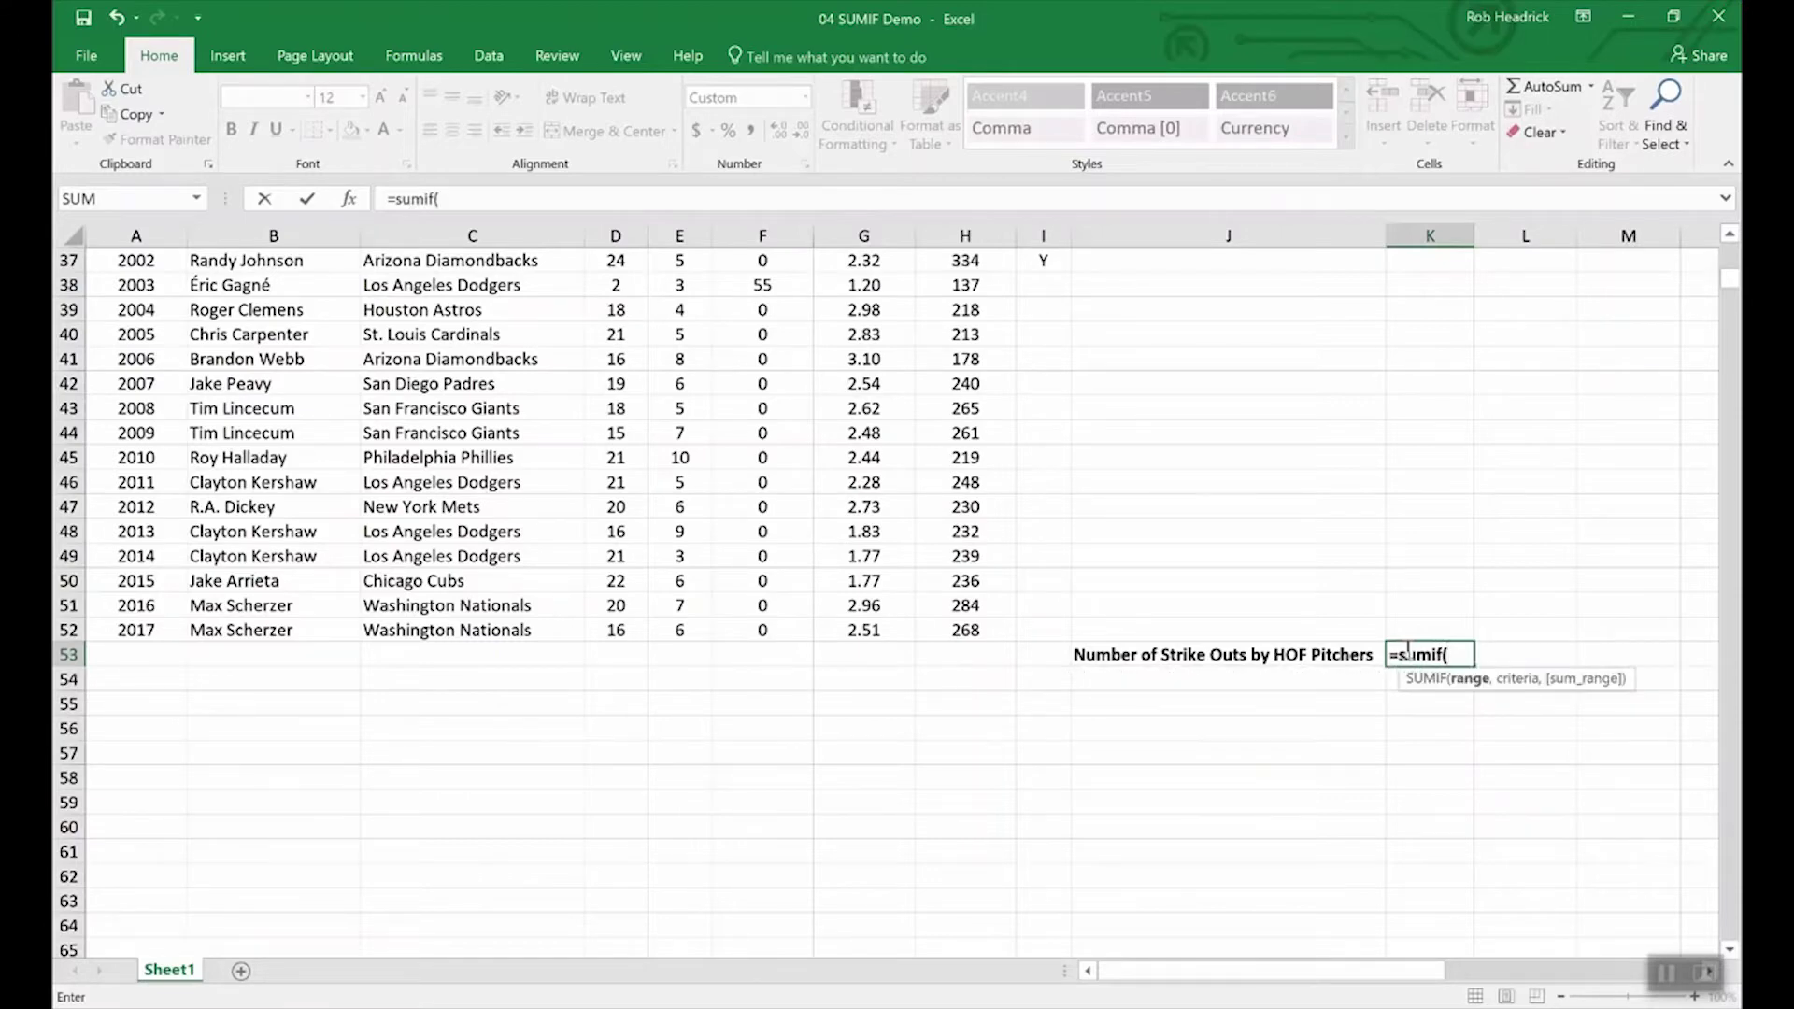
pyautogui.write('hof,')
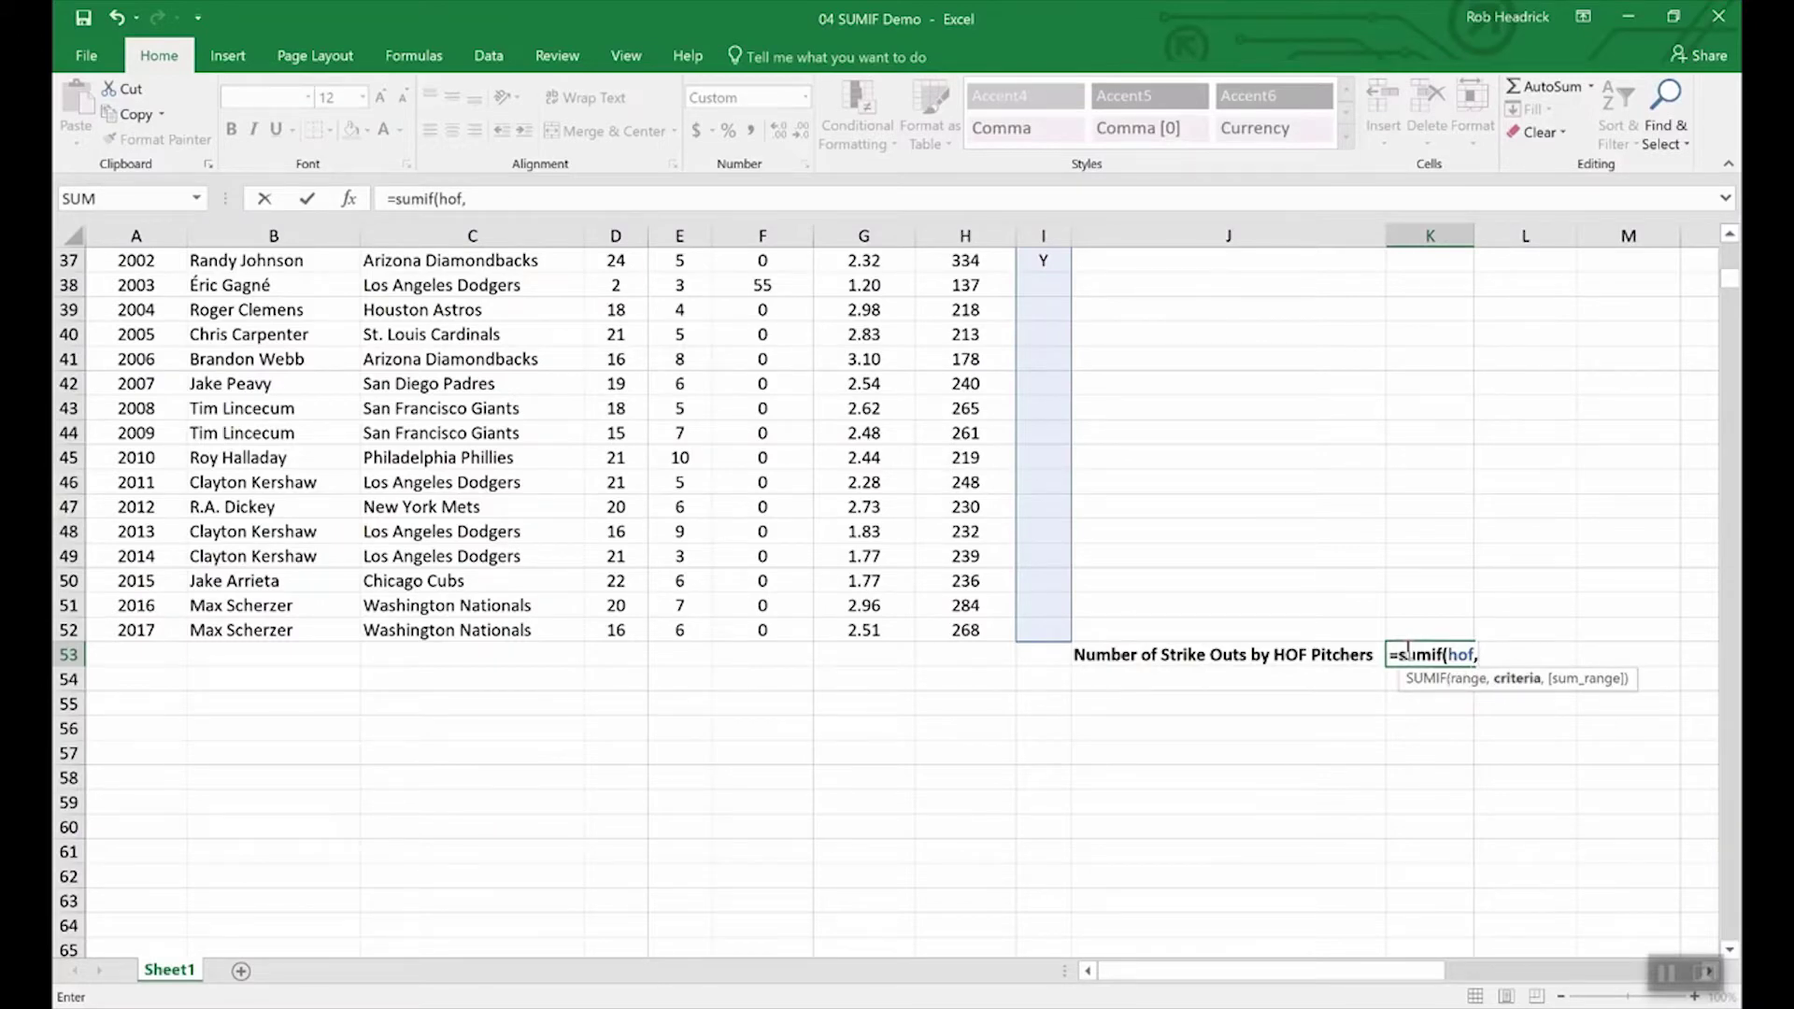
pyautogui.write('"Y",')
pyautogui.write('st')
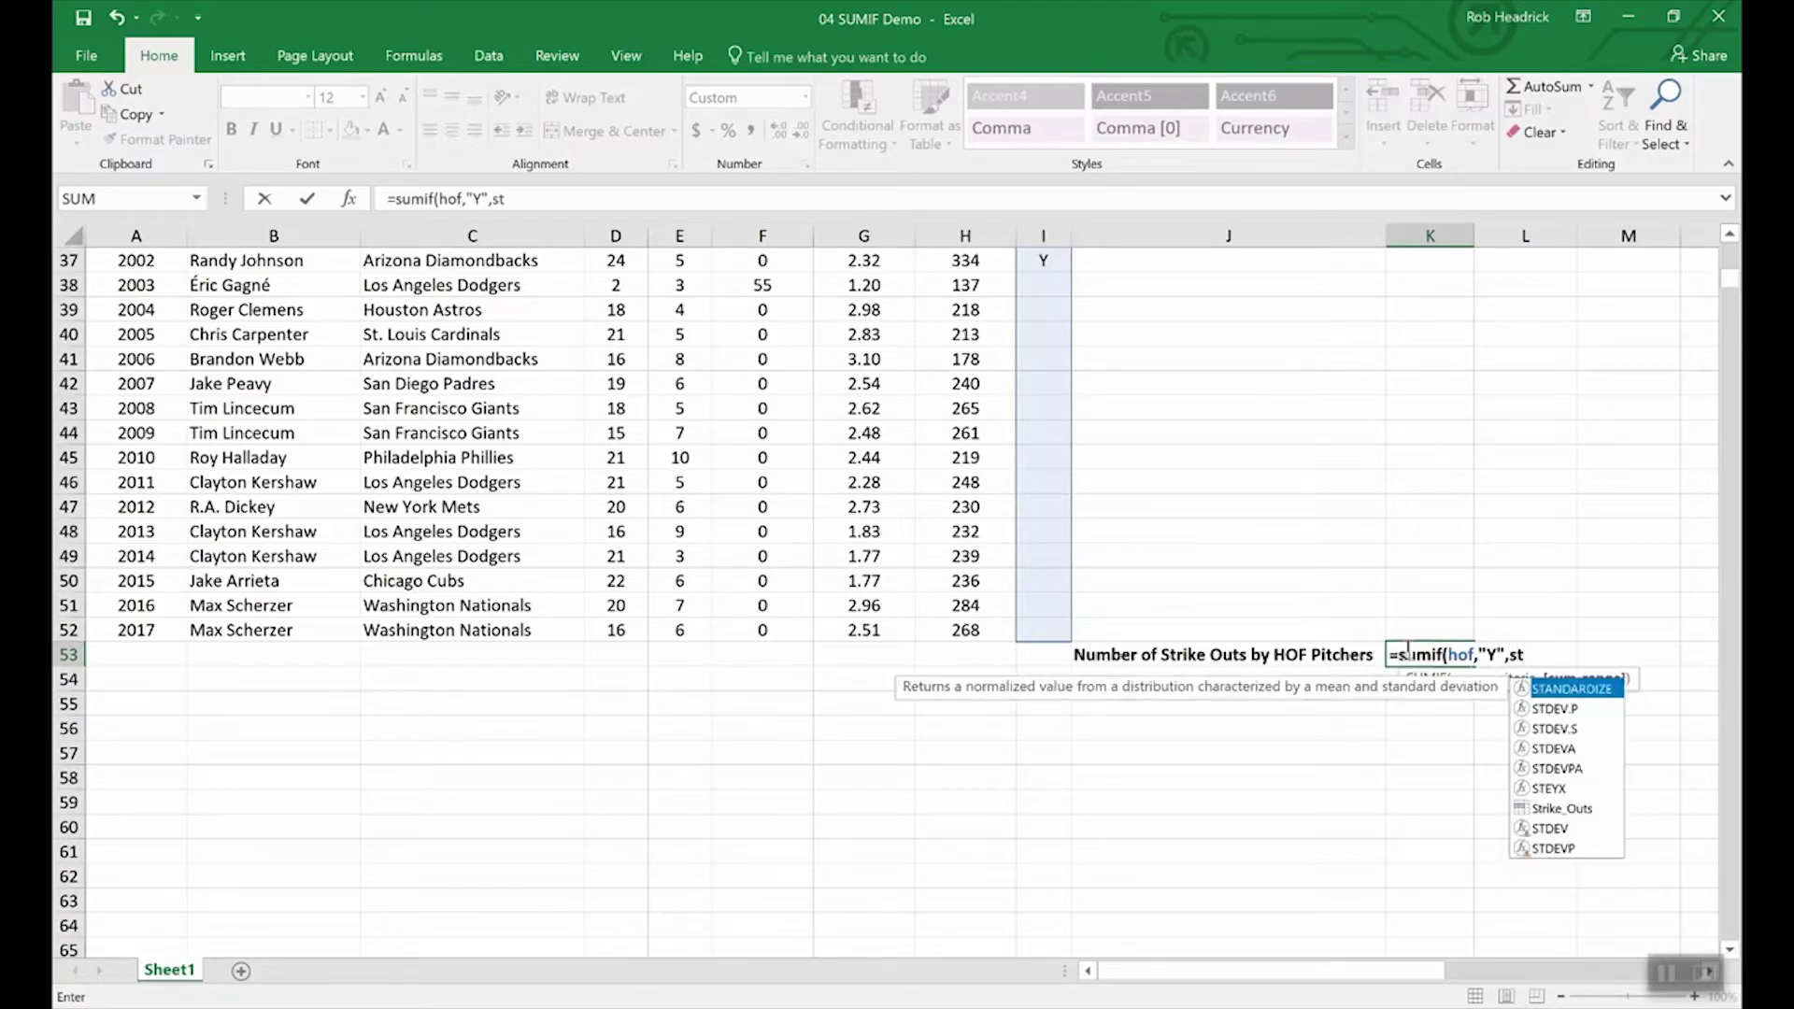
pyautogui.write('r')
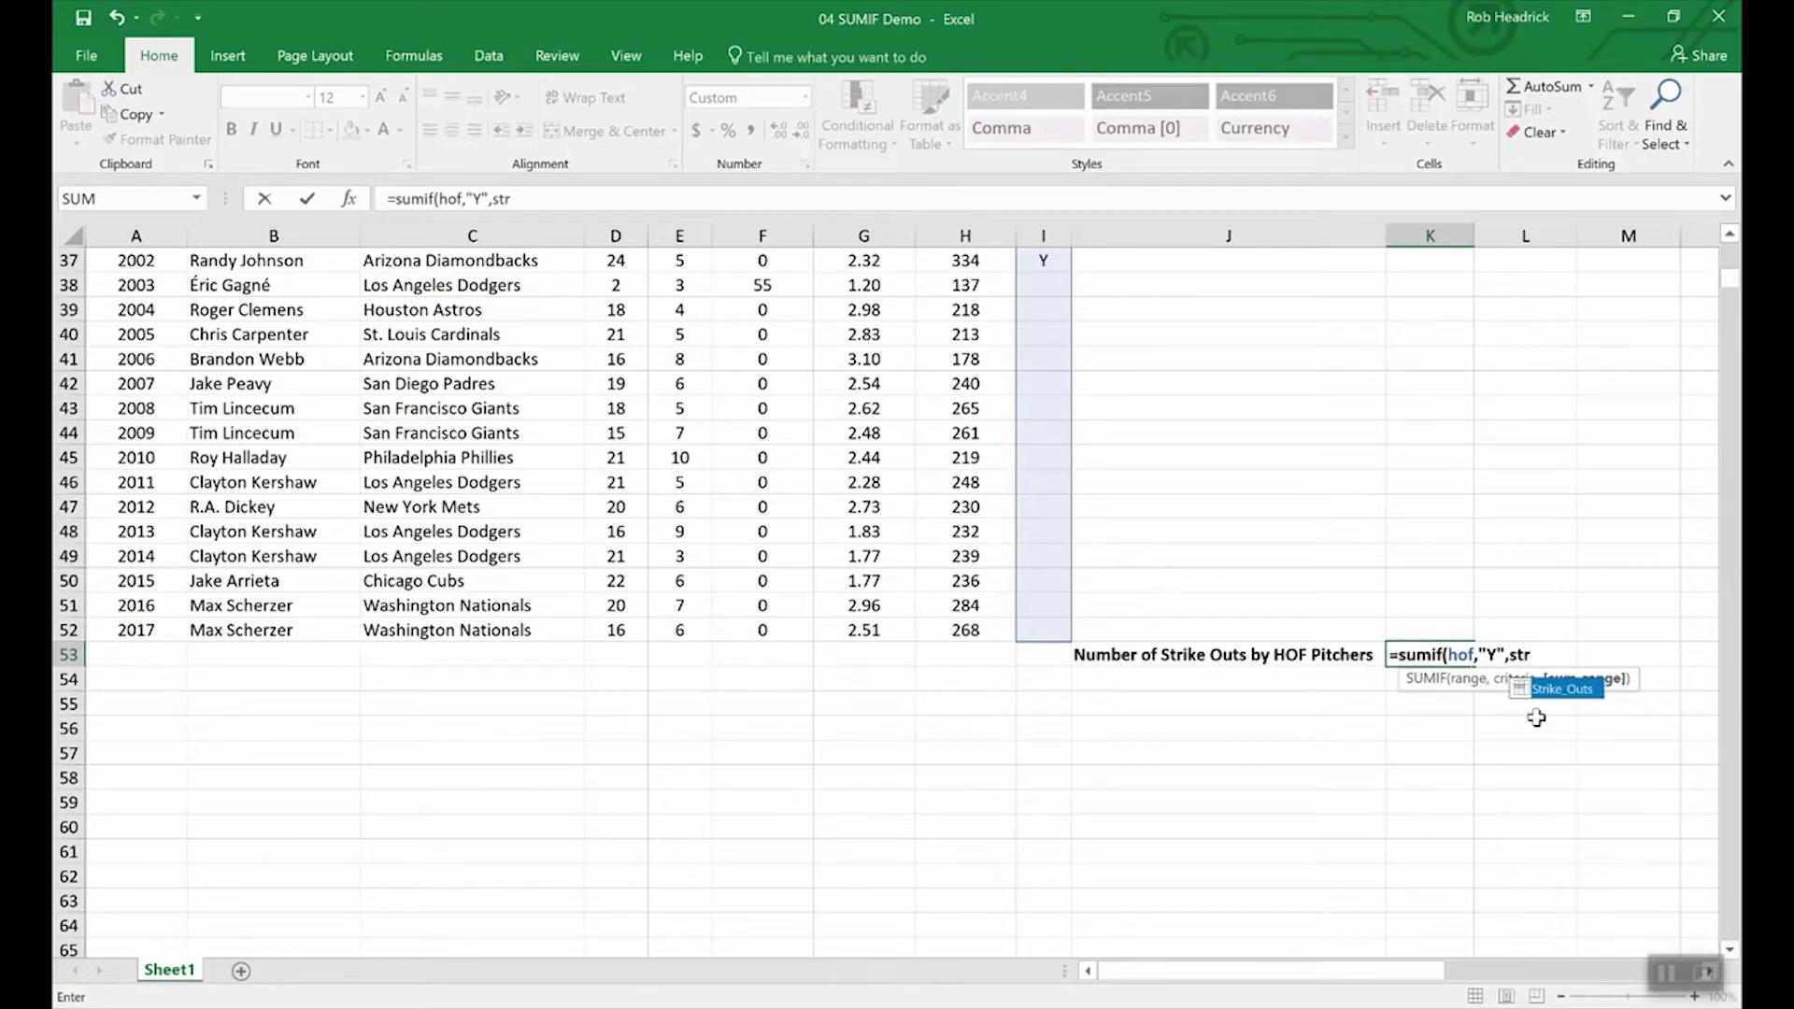
pyautogui.click(1562, 691)
pyautogui.doubleClick(1562, 692)
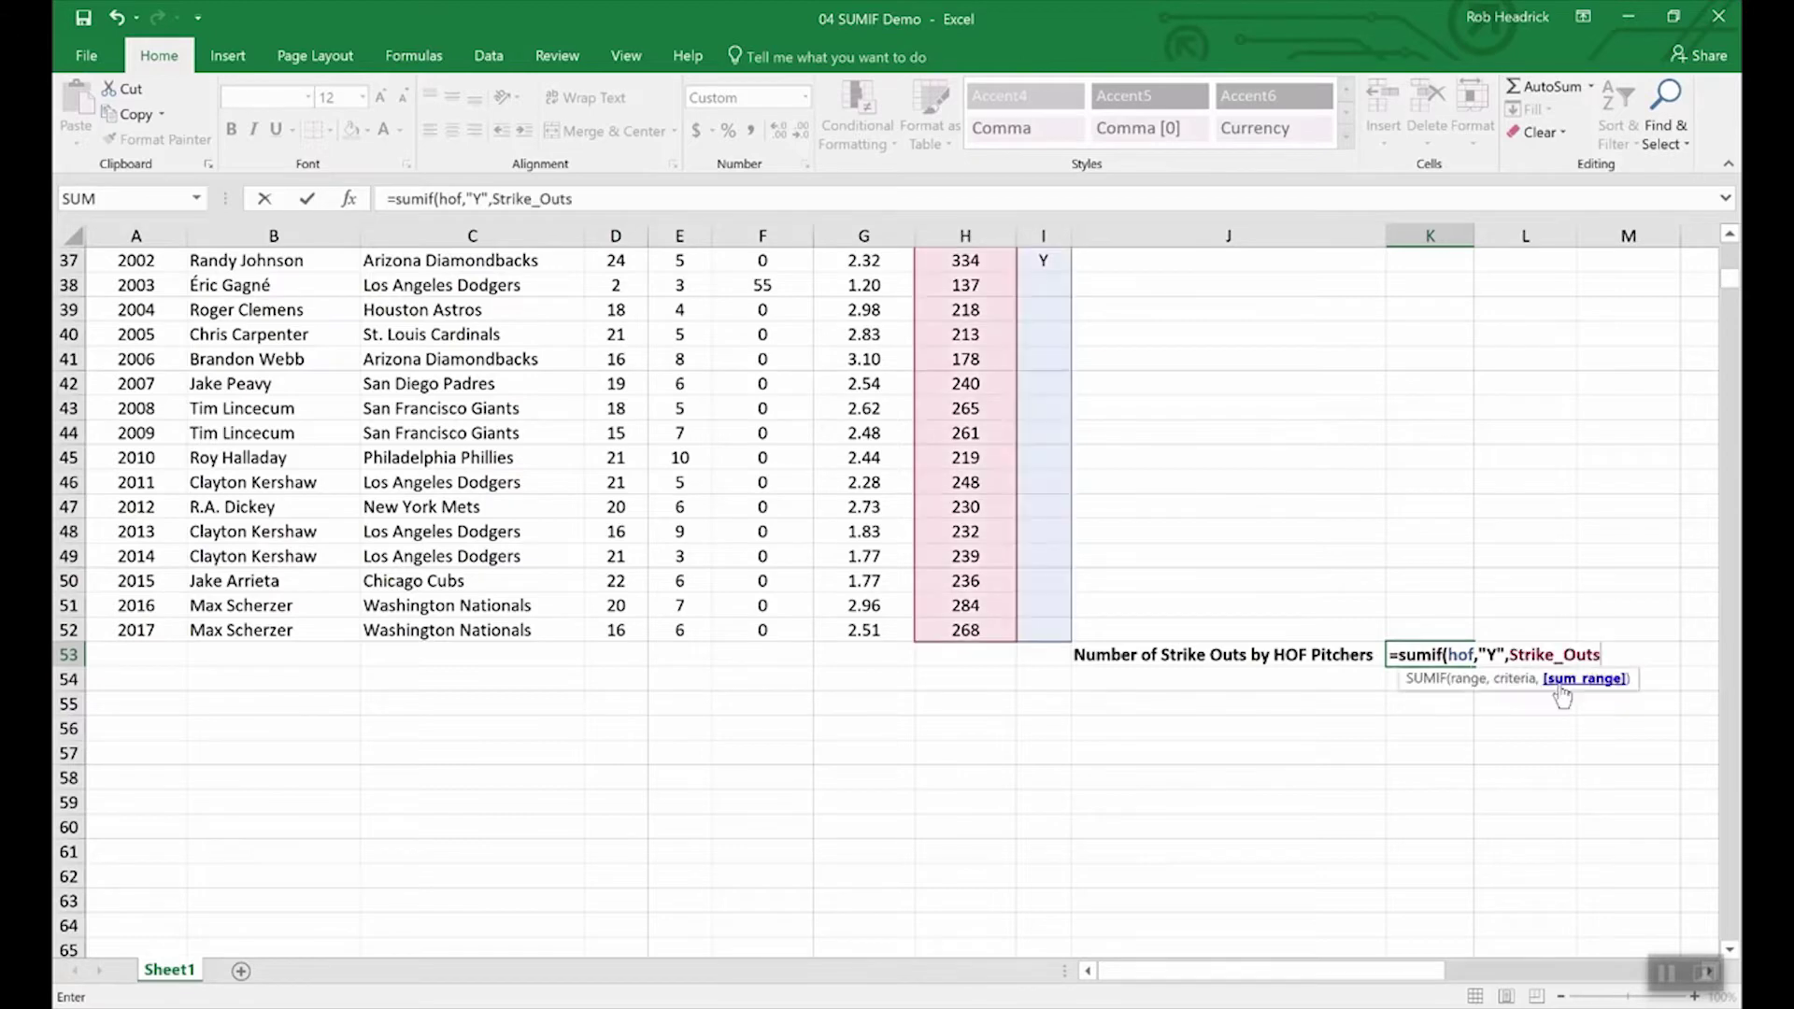
pyautogui.press('Return')
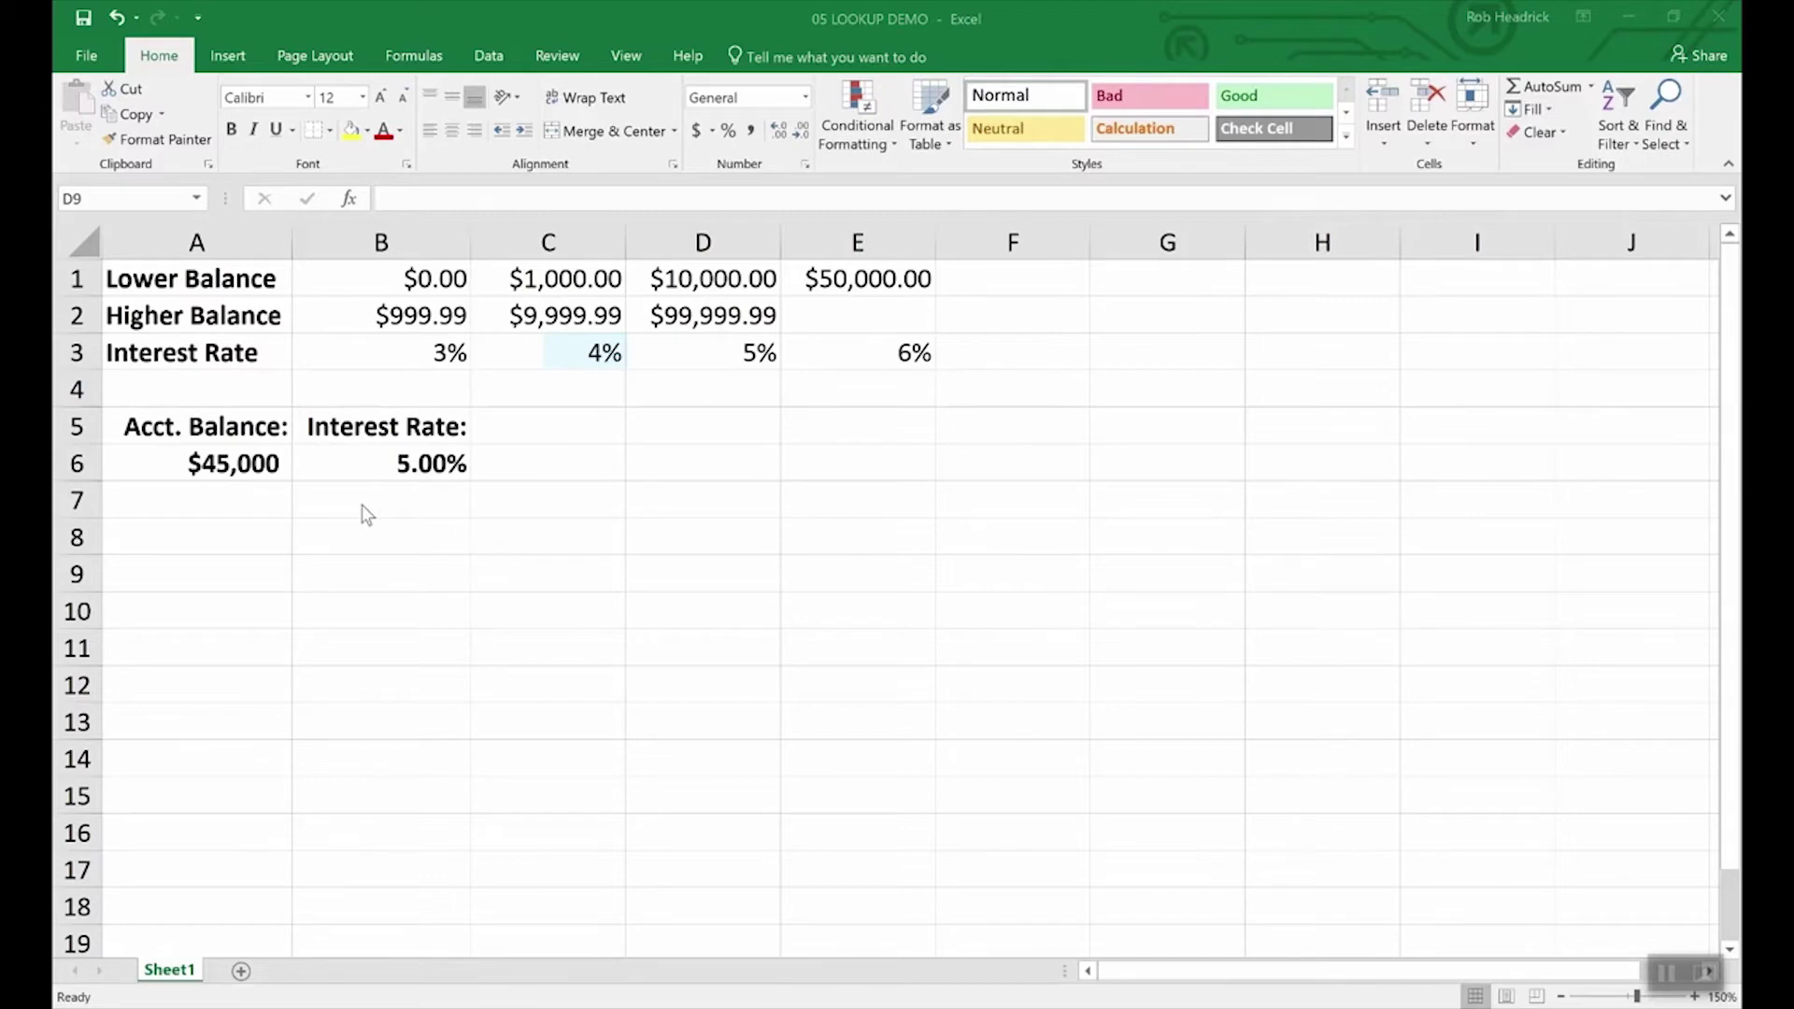
# Step: Inspect the $45,000 balance in A6 and the lookup formula behind its interest rate
pyautogui.click(233, 459)
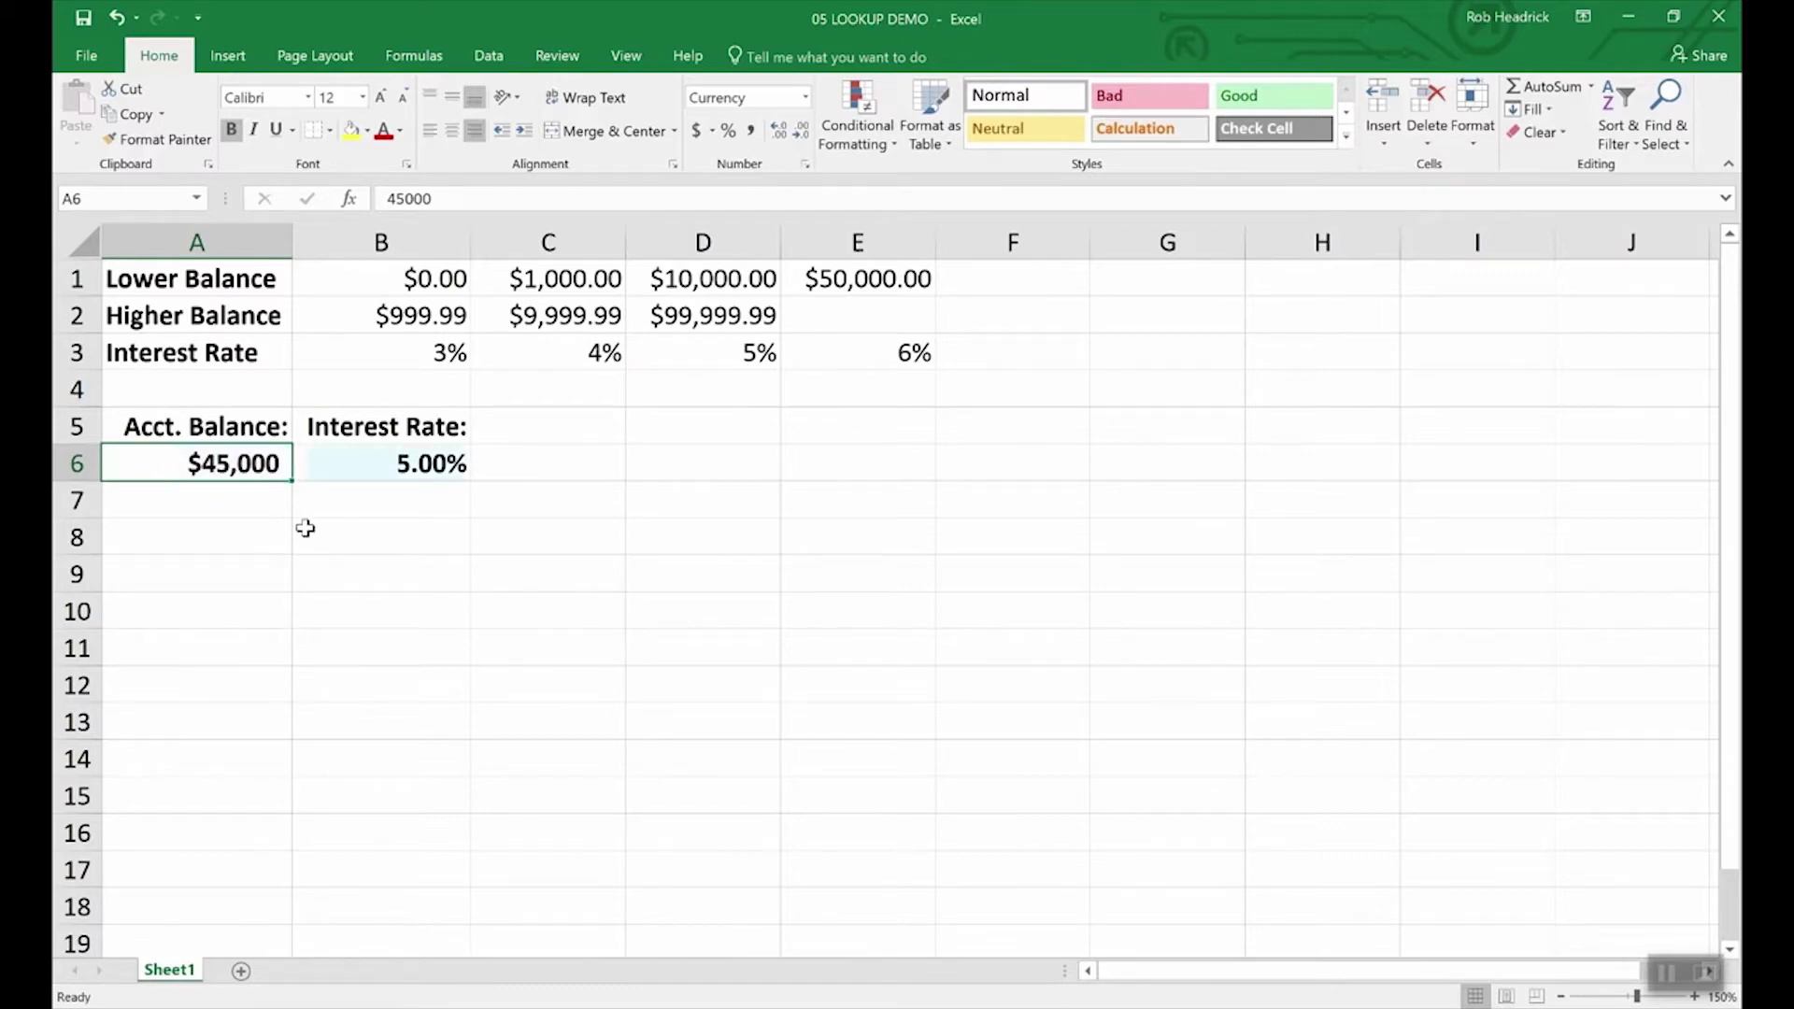
pyautogui.click(431, 463)
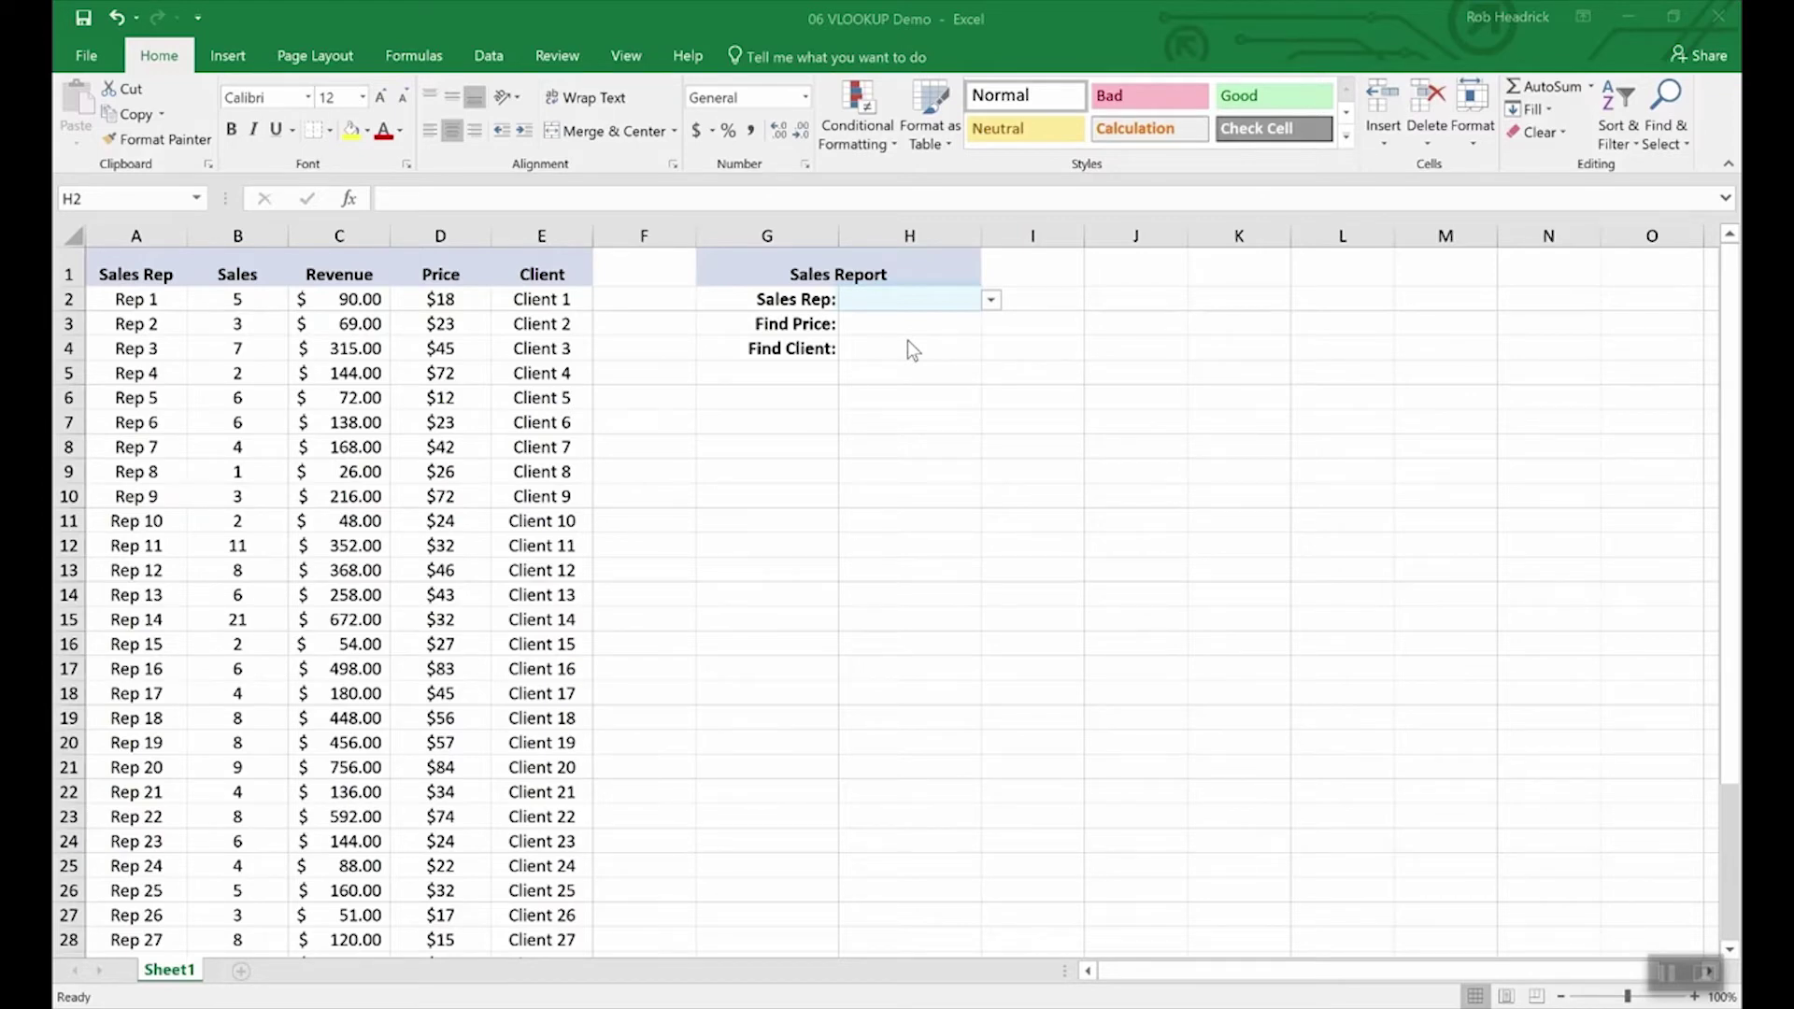
# Step: Set the Sales Rep in H2 to Rep 16 from its dropdown list
pyautogui.click(989, 301)
pyautogui.moveTo(989, 347); pyautogui.dragTo(981, 383)
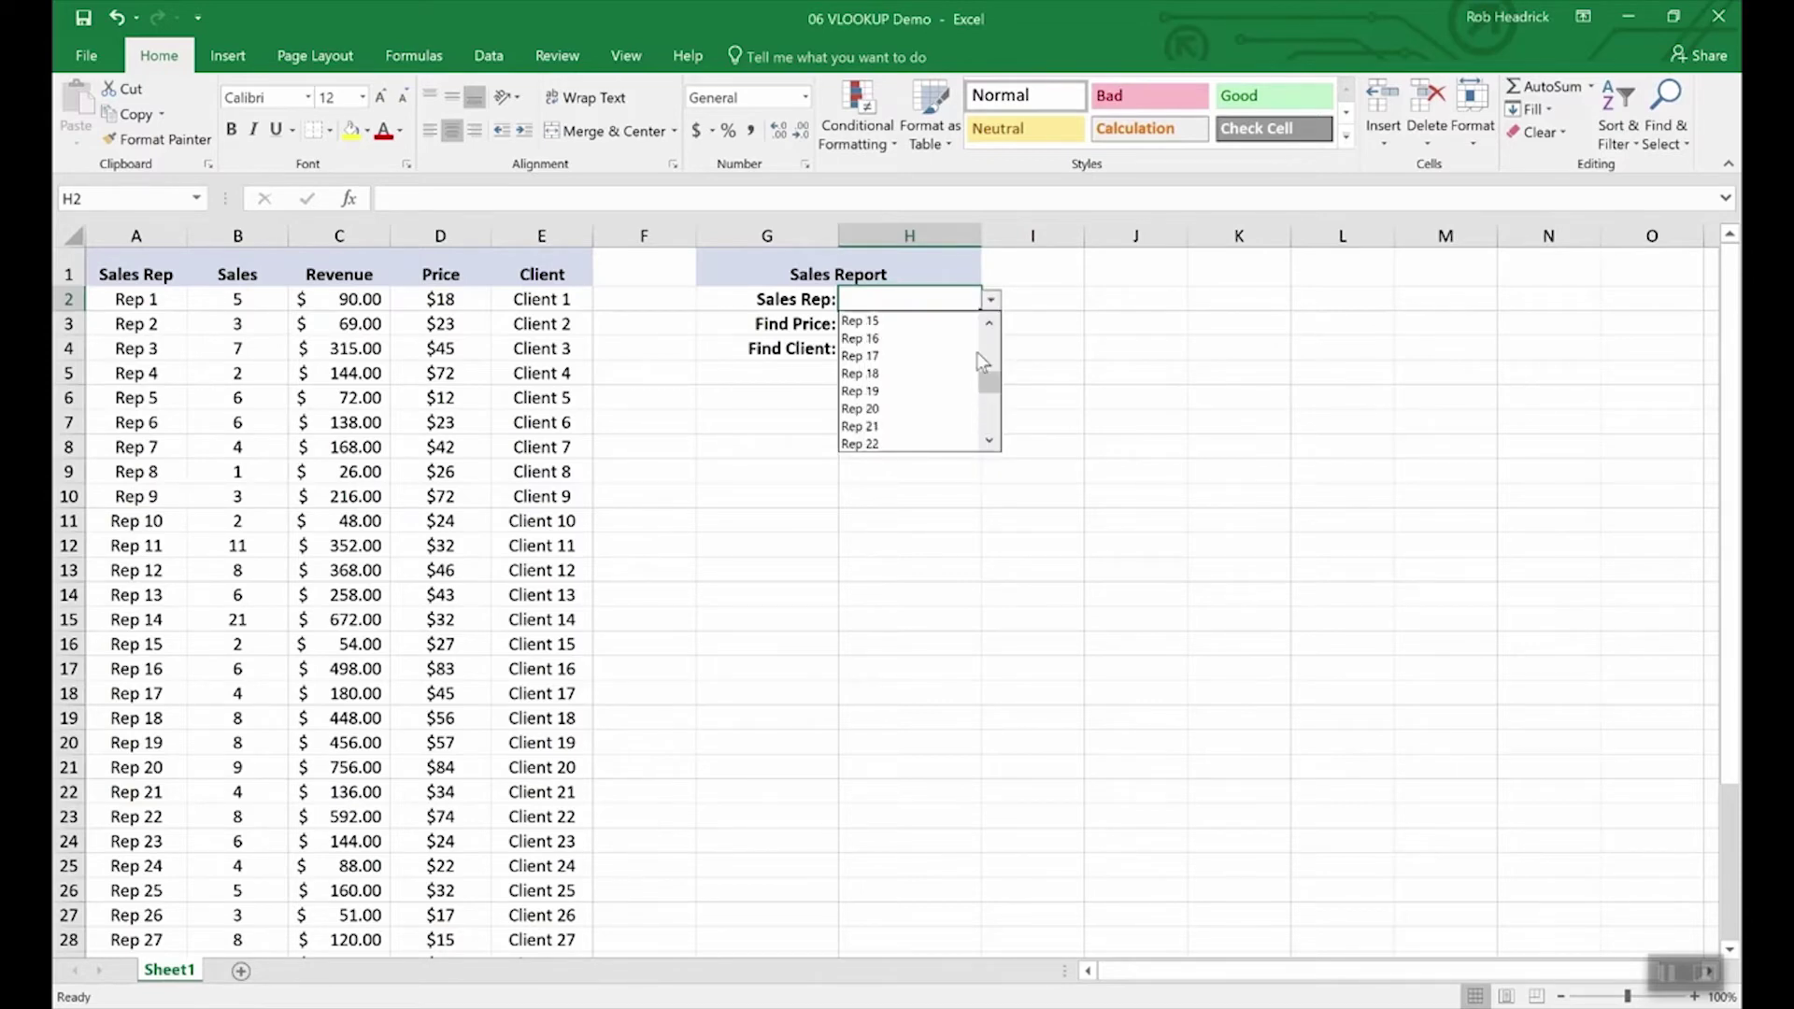
pyautogui.click(869, 338)
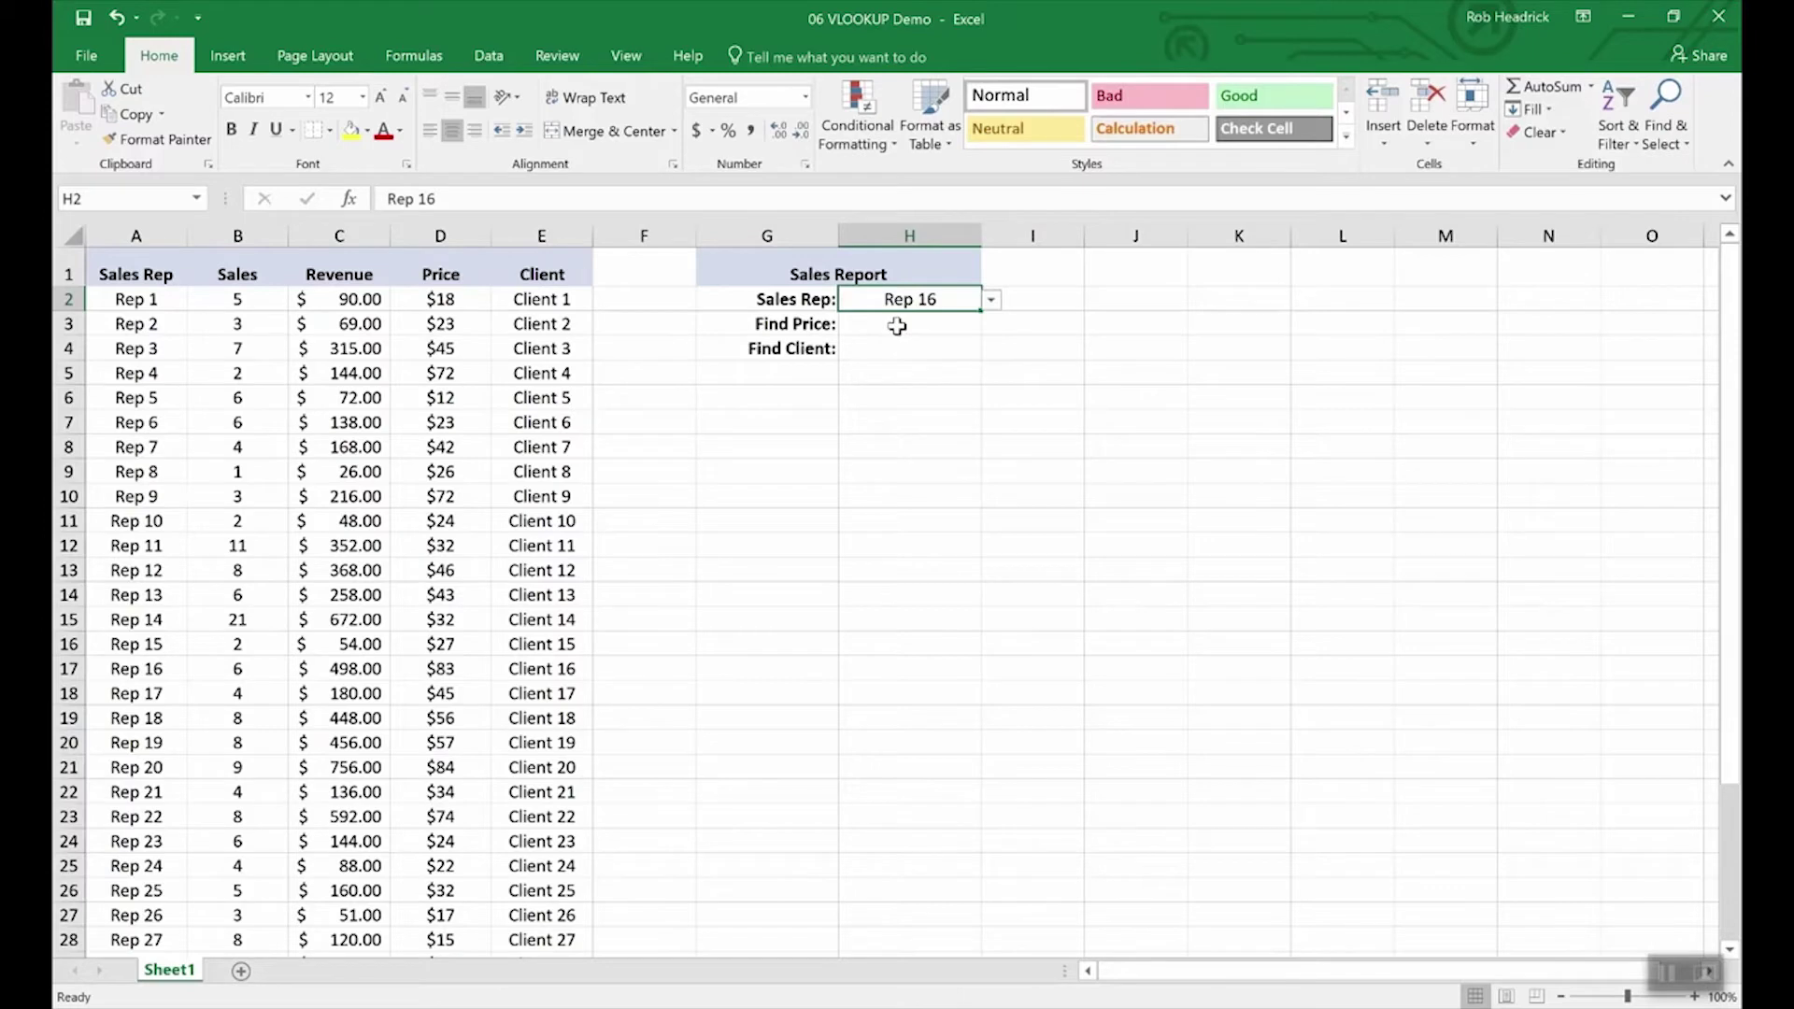
# Step: Enter =vlookup(H2,A2:E36,4,false) in H3 so Find Price shows $83.00
pyautogui.click(897, 326)
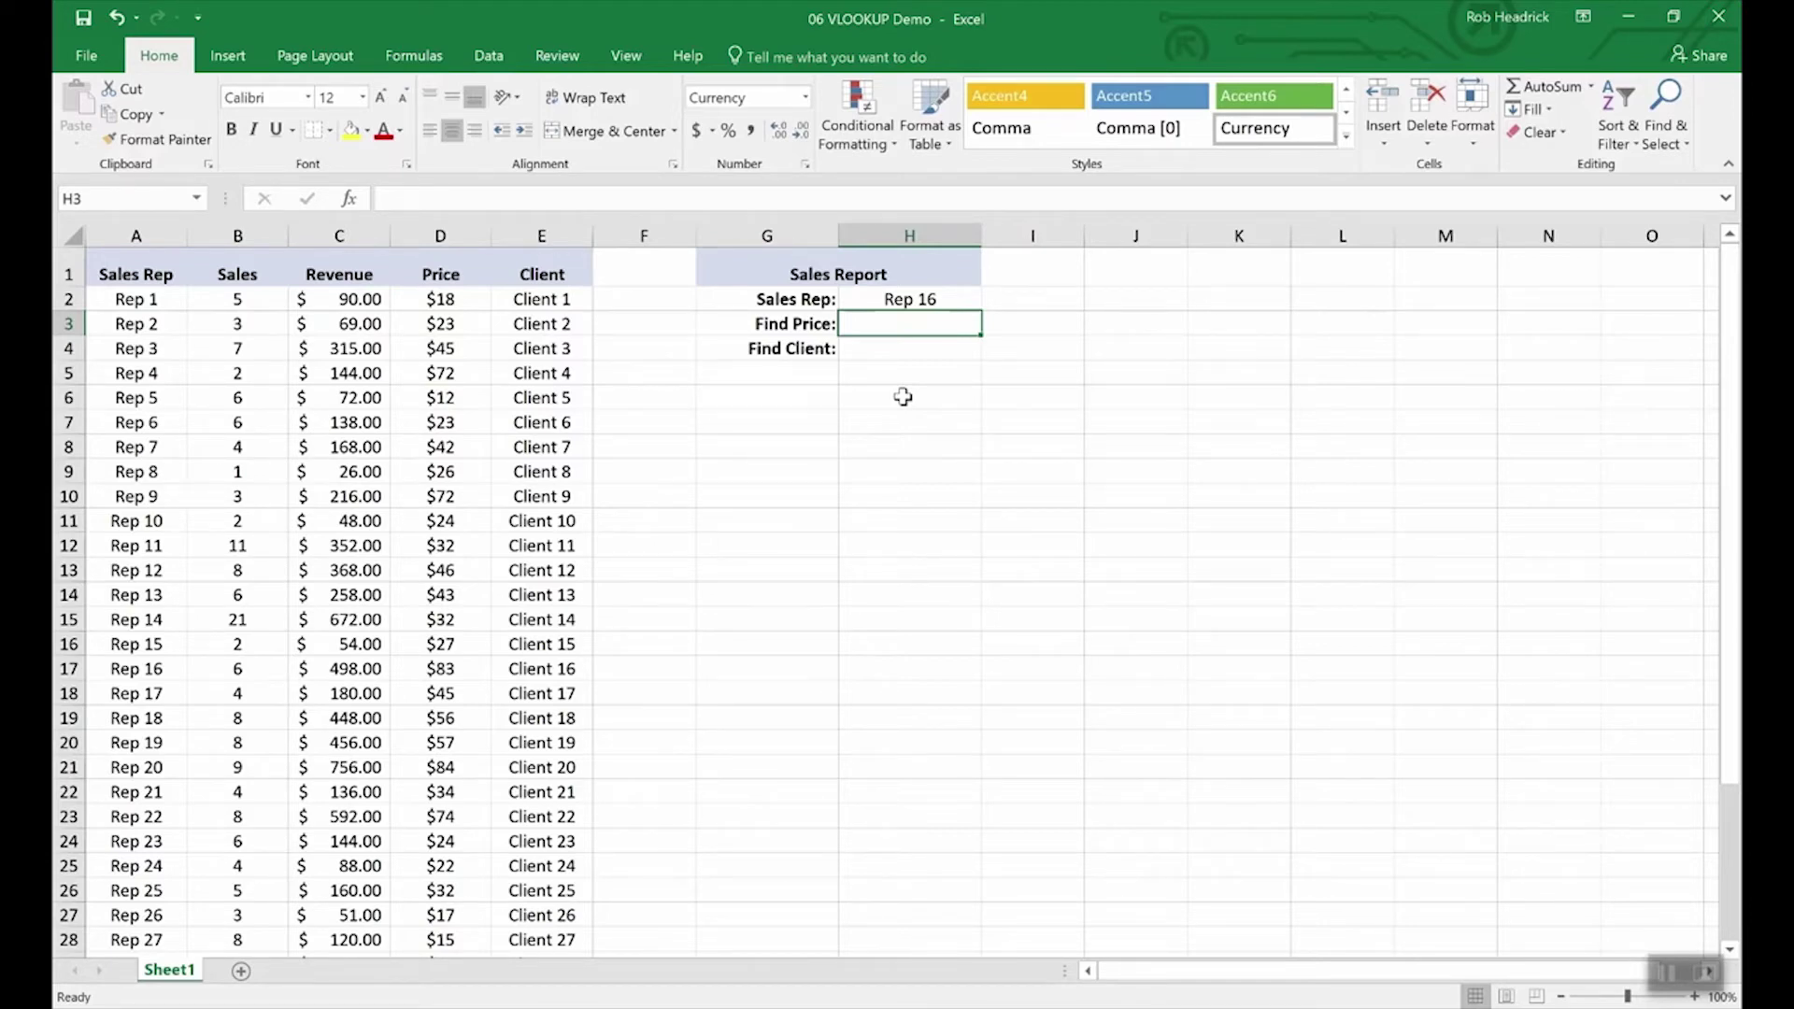
pyautogui.write('=vlookup')
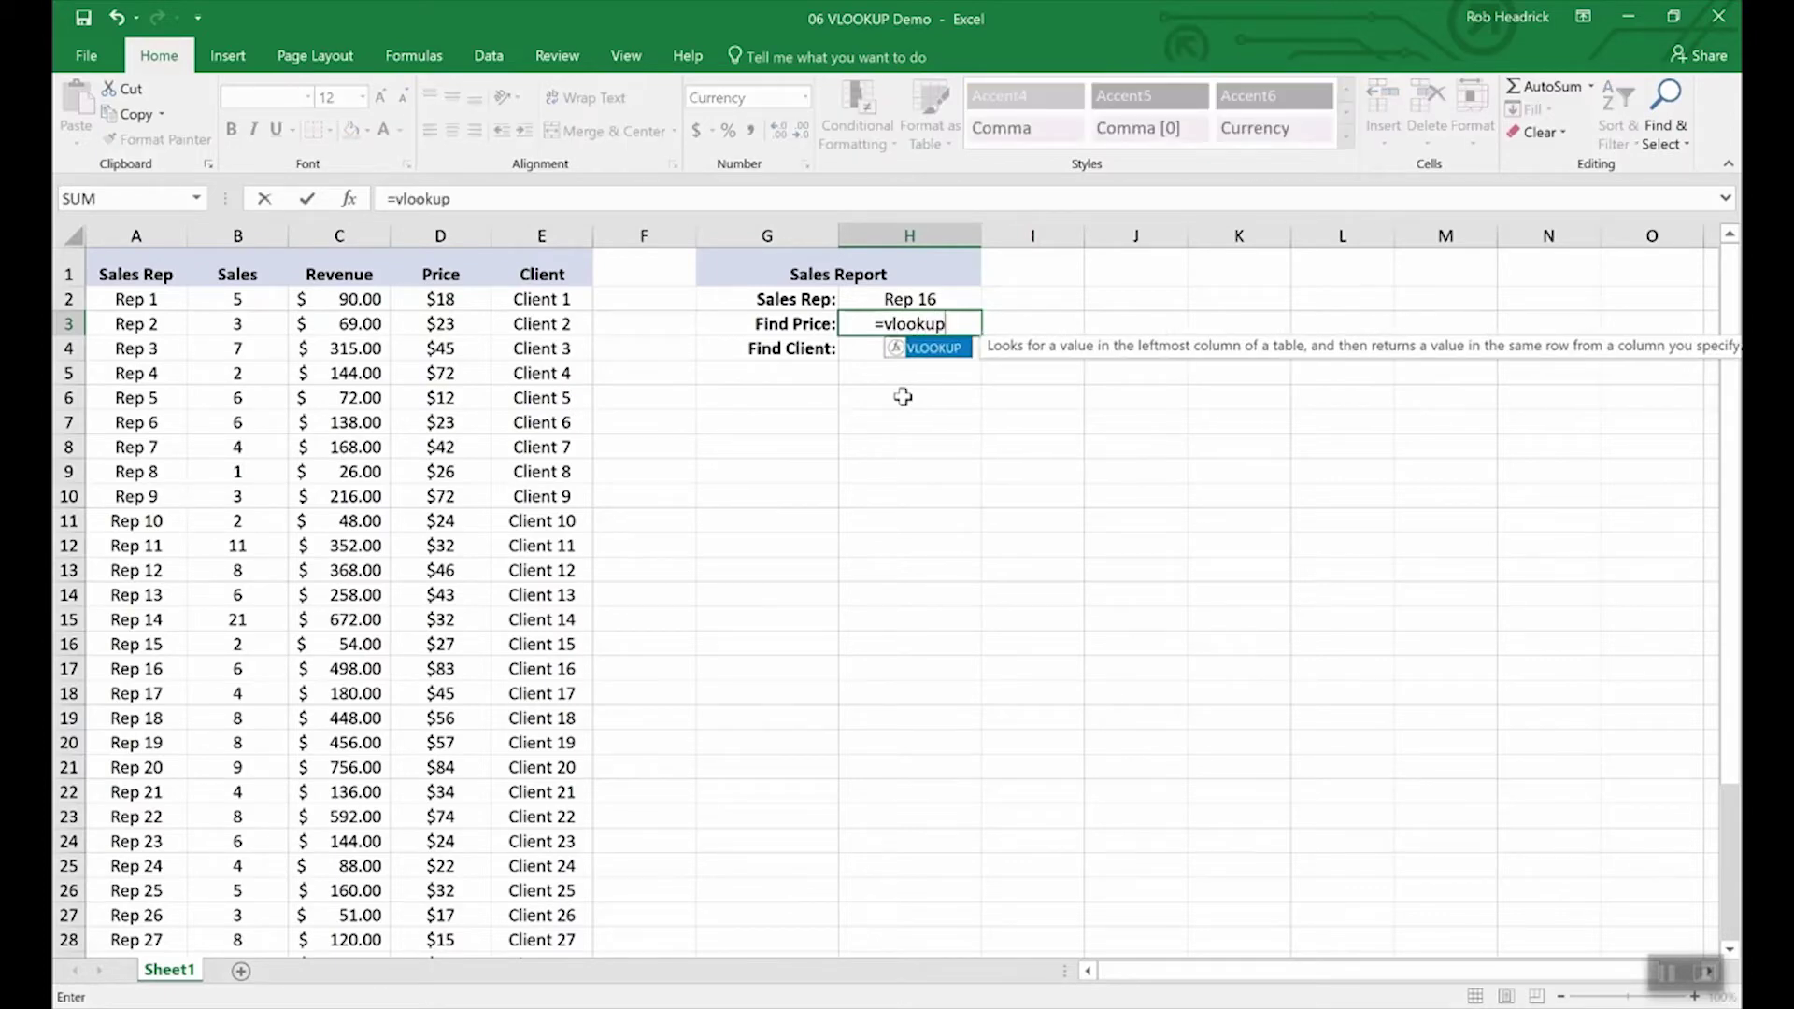
pyautogui.write('(')
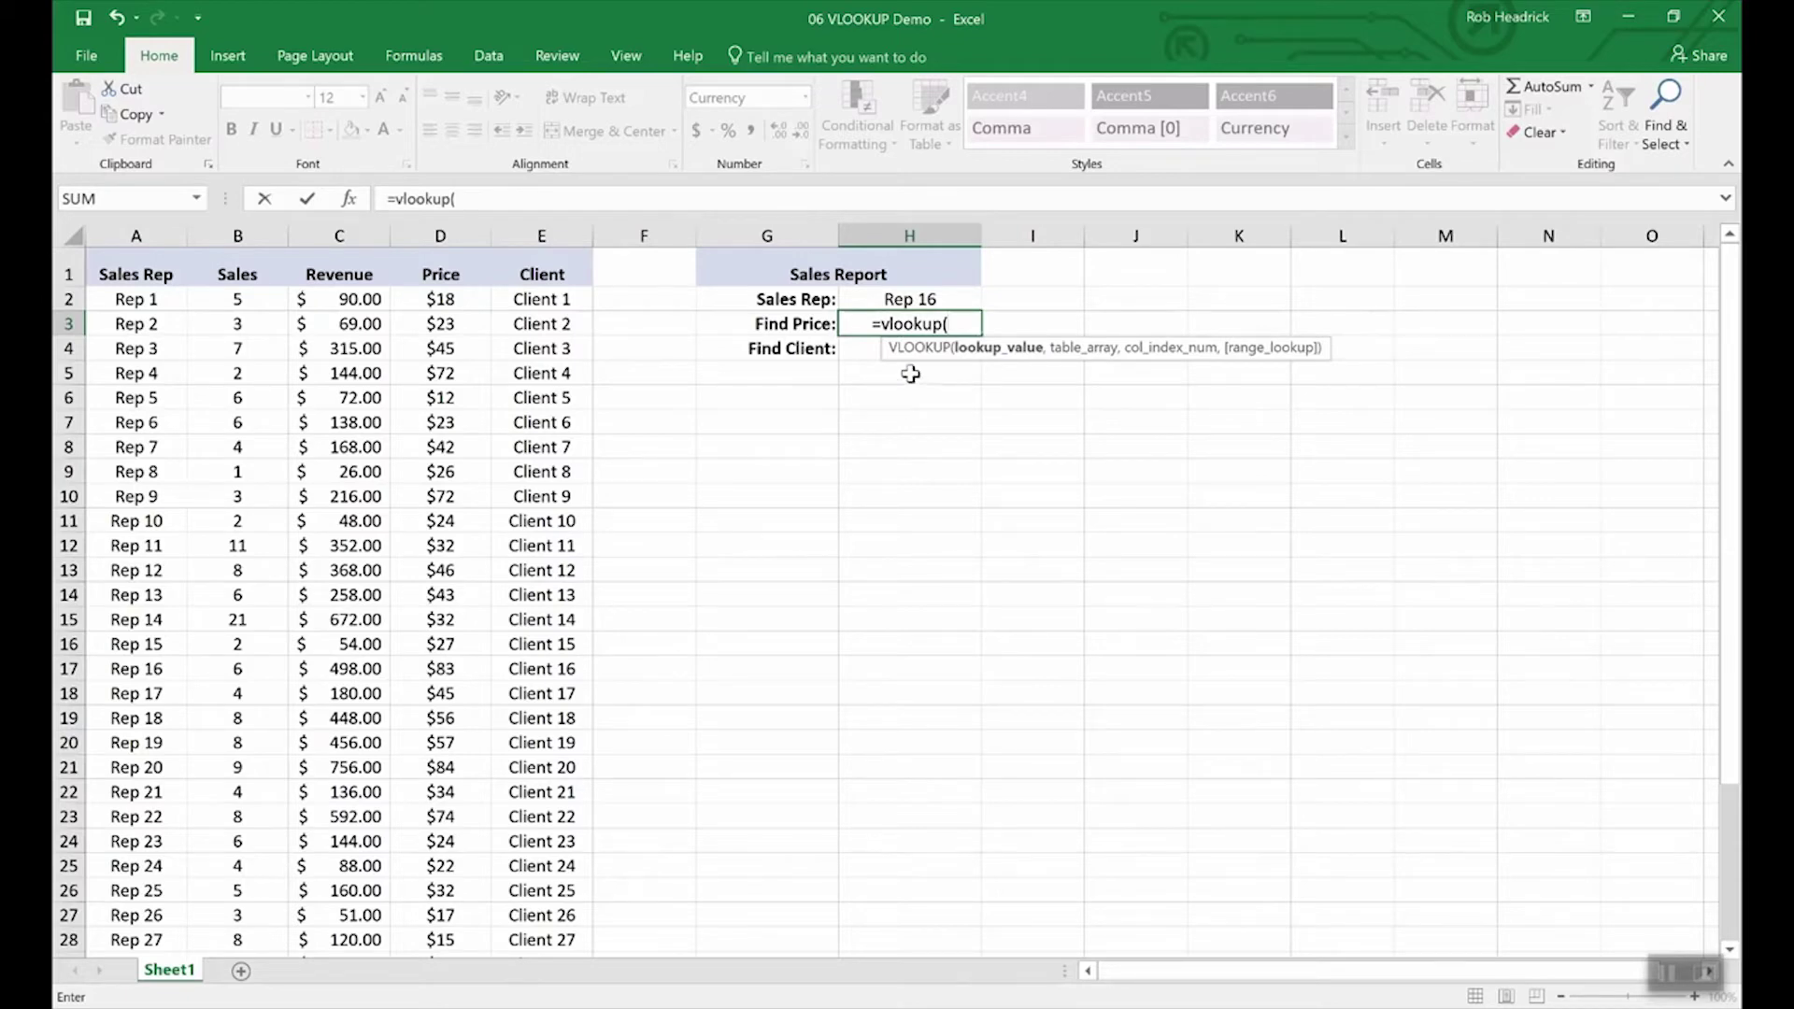
pyautogui.click(909, 299)
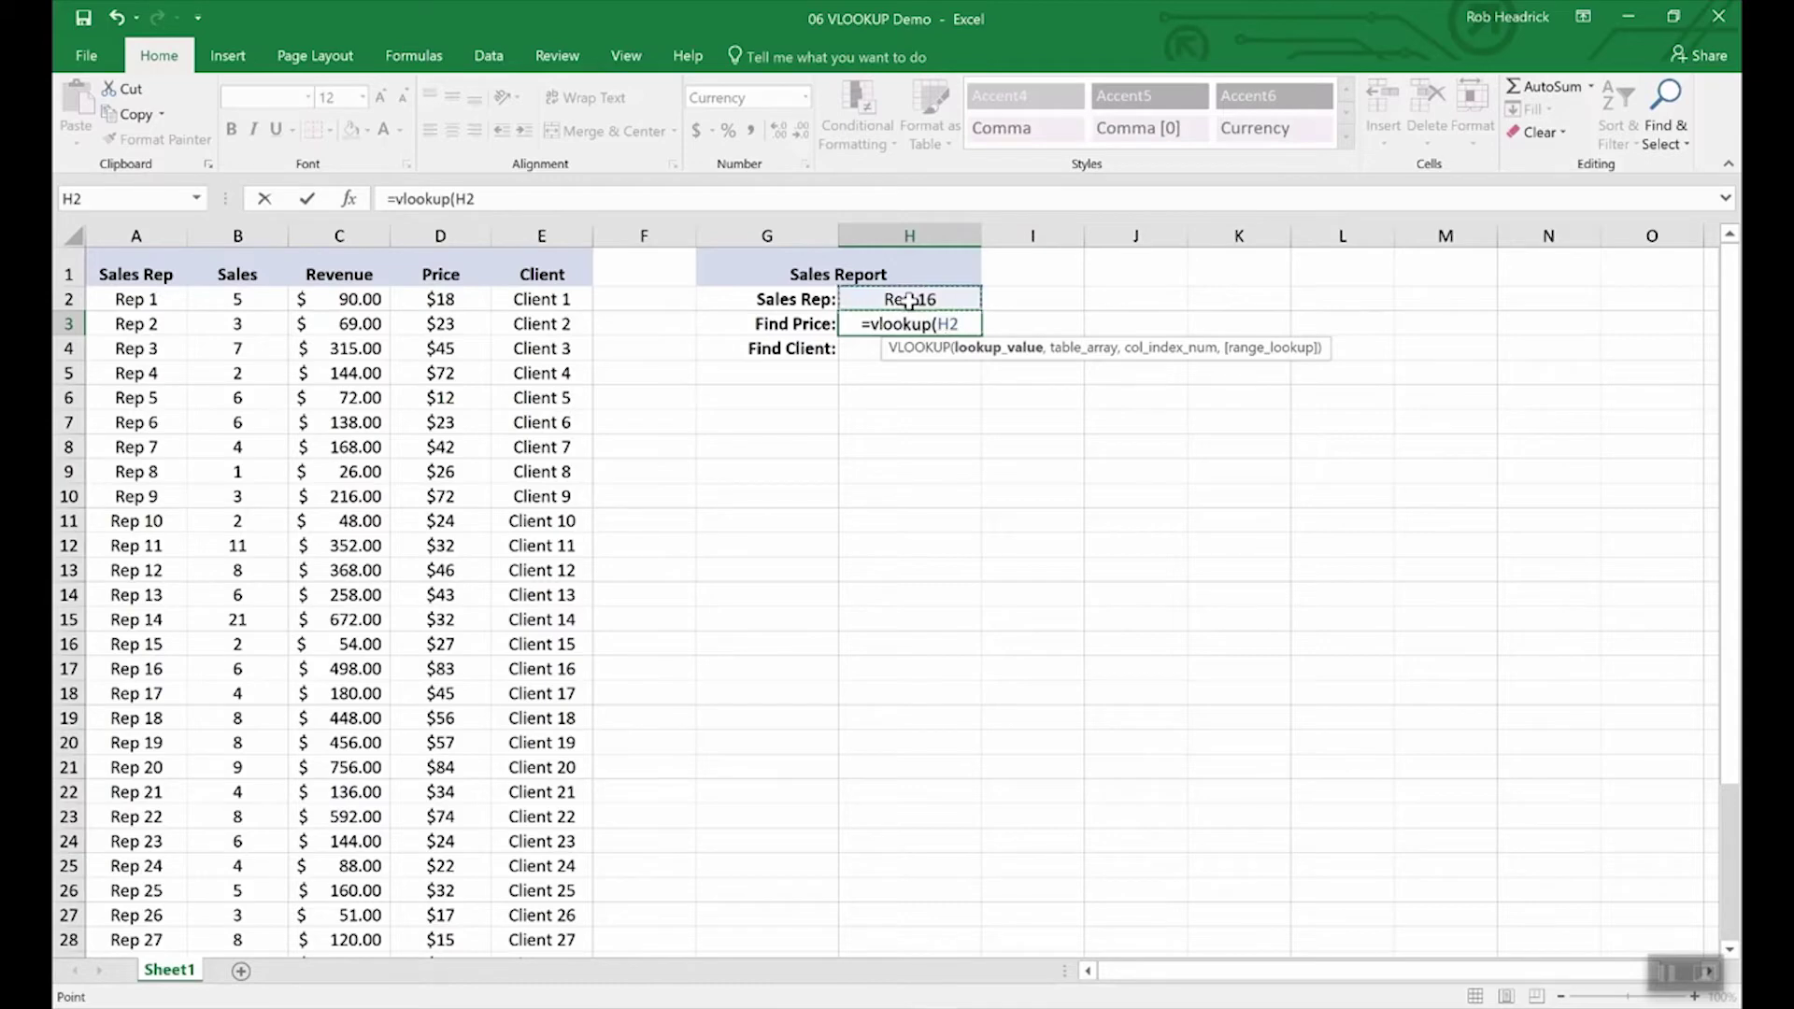
pyautogui.write(',')
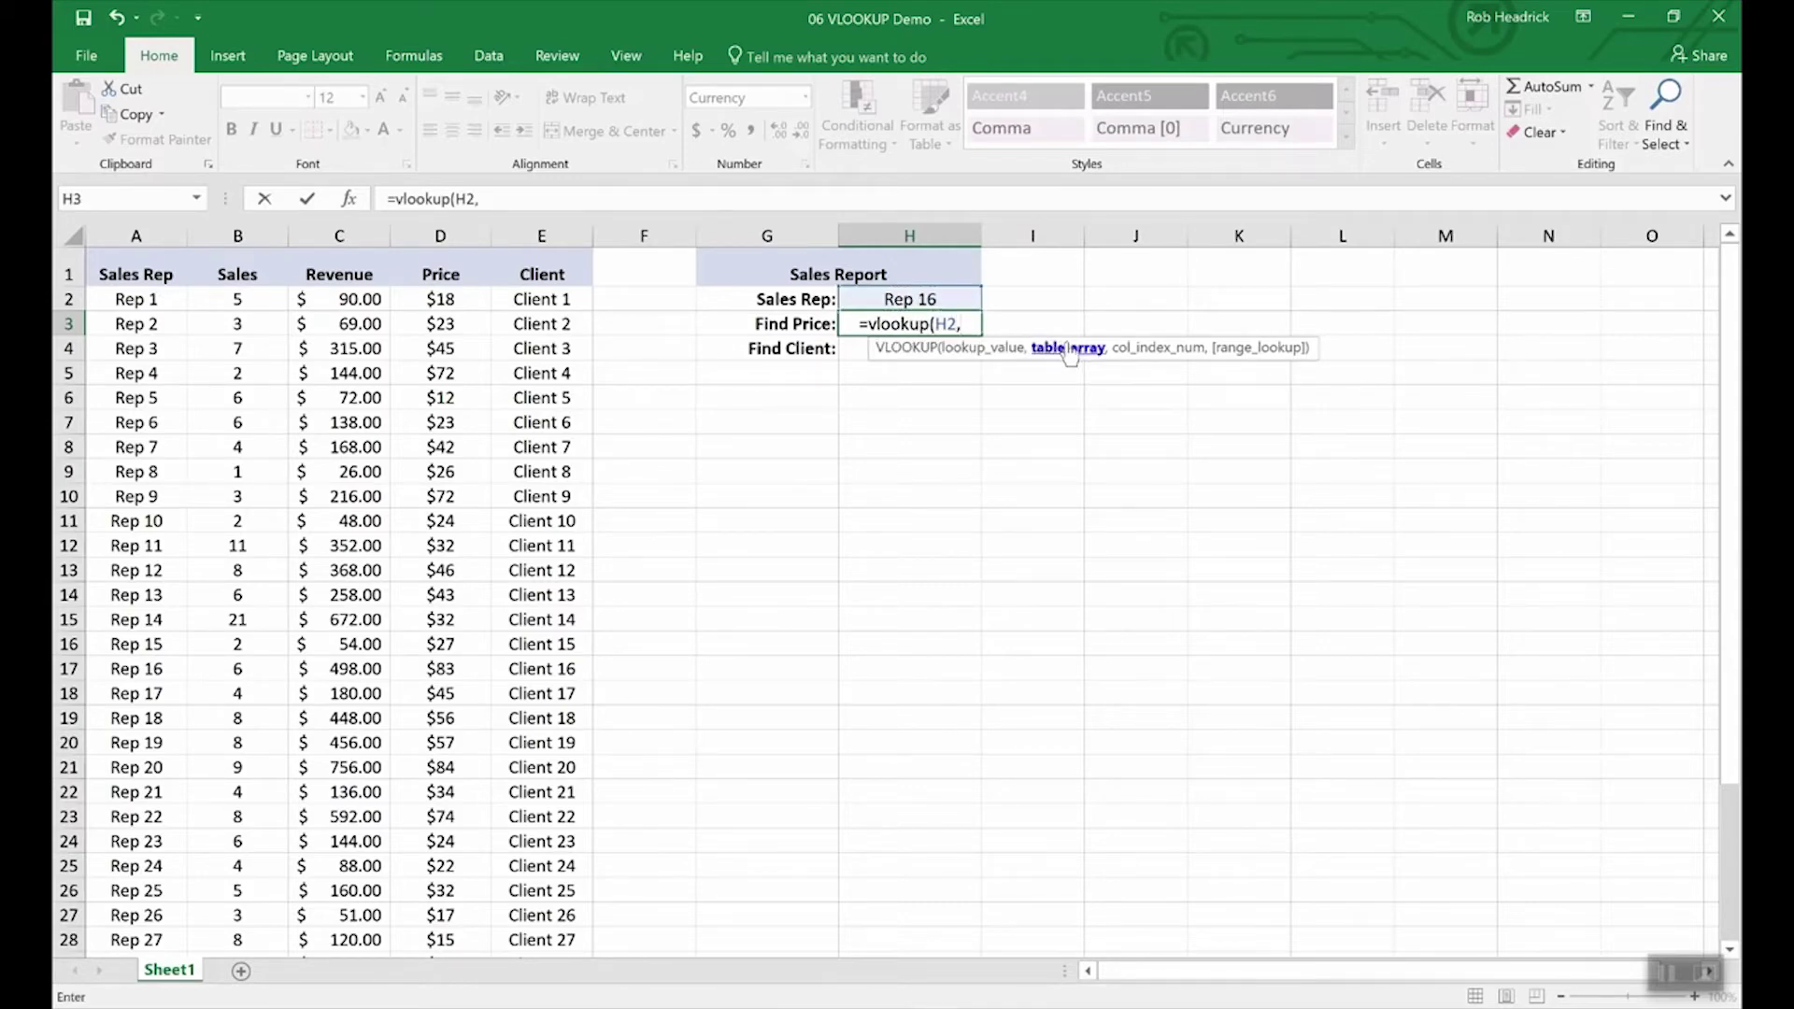
pyautogui.moveTo(134, 296); pyautogui.dragTo(499, 875)
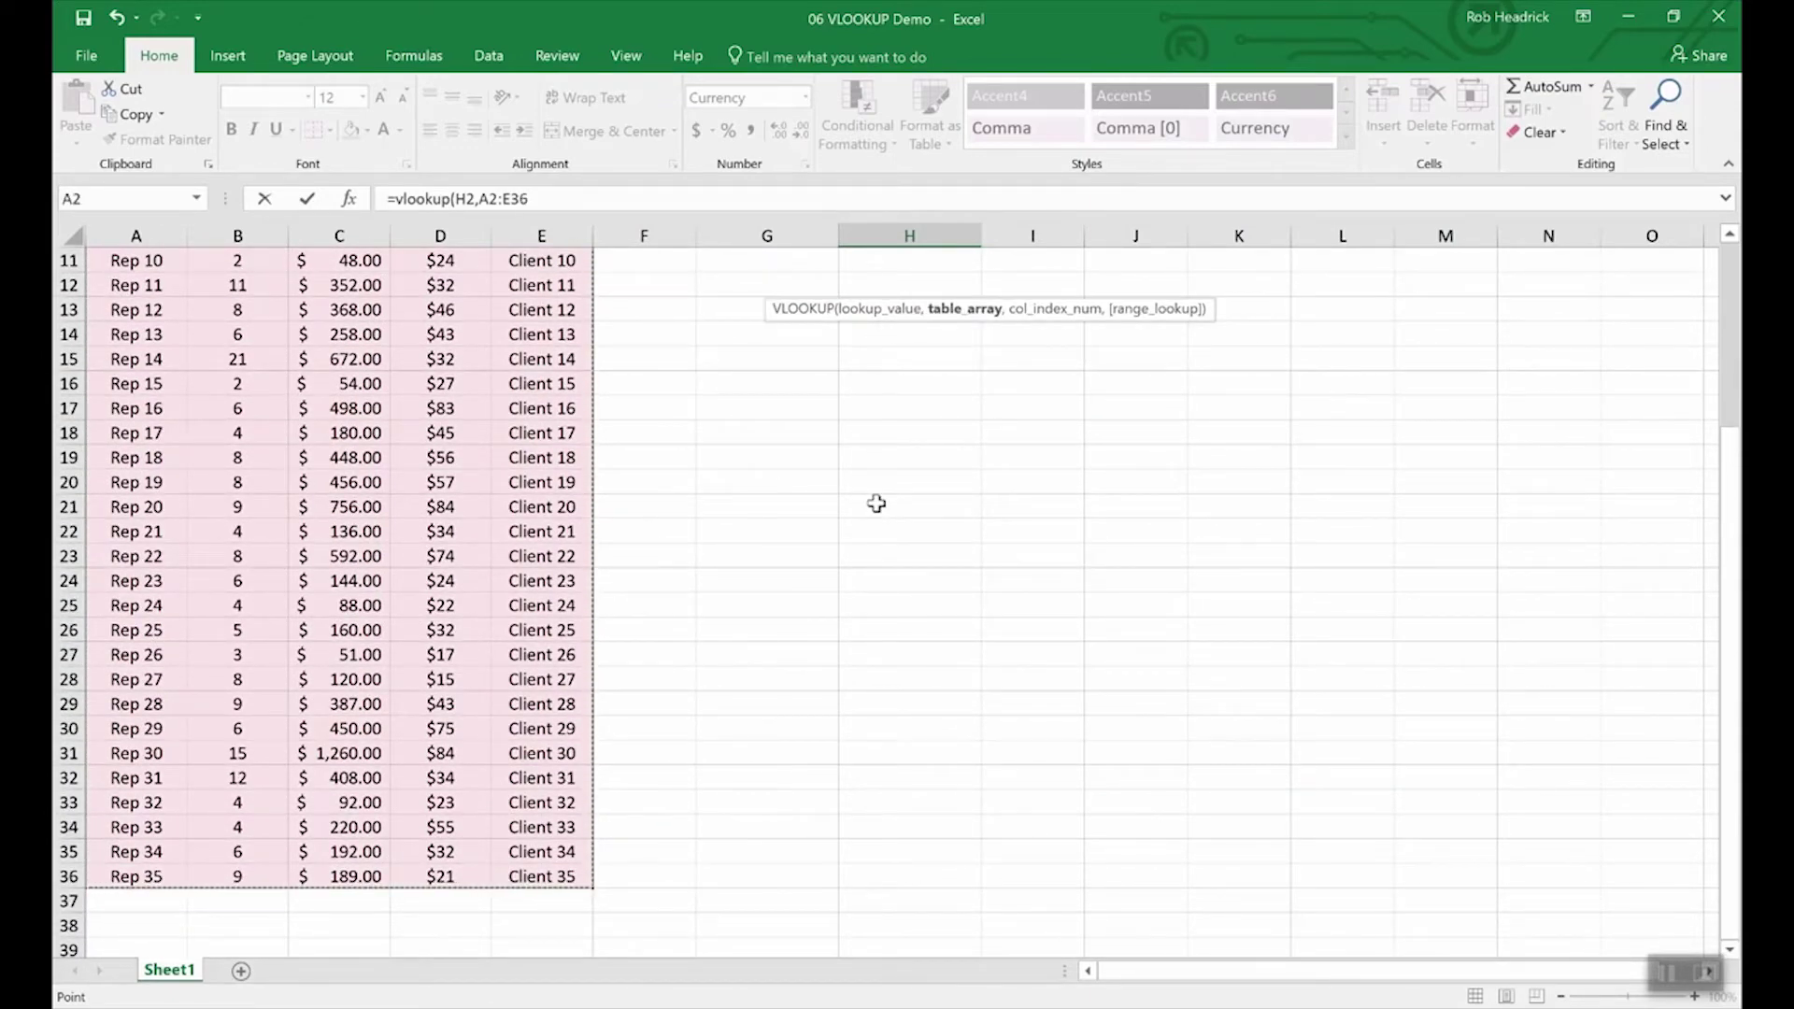
pyautogui.scroll(4, 876, 505)
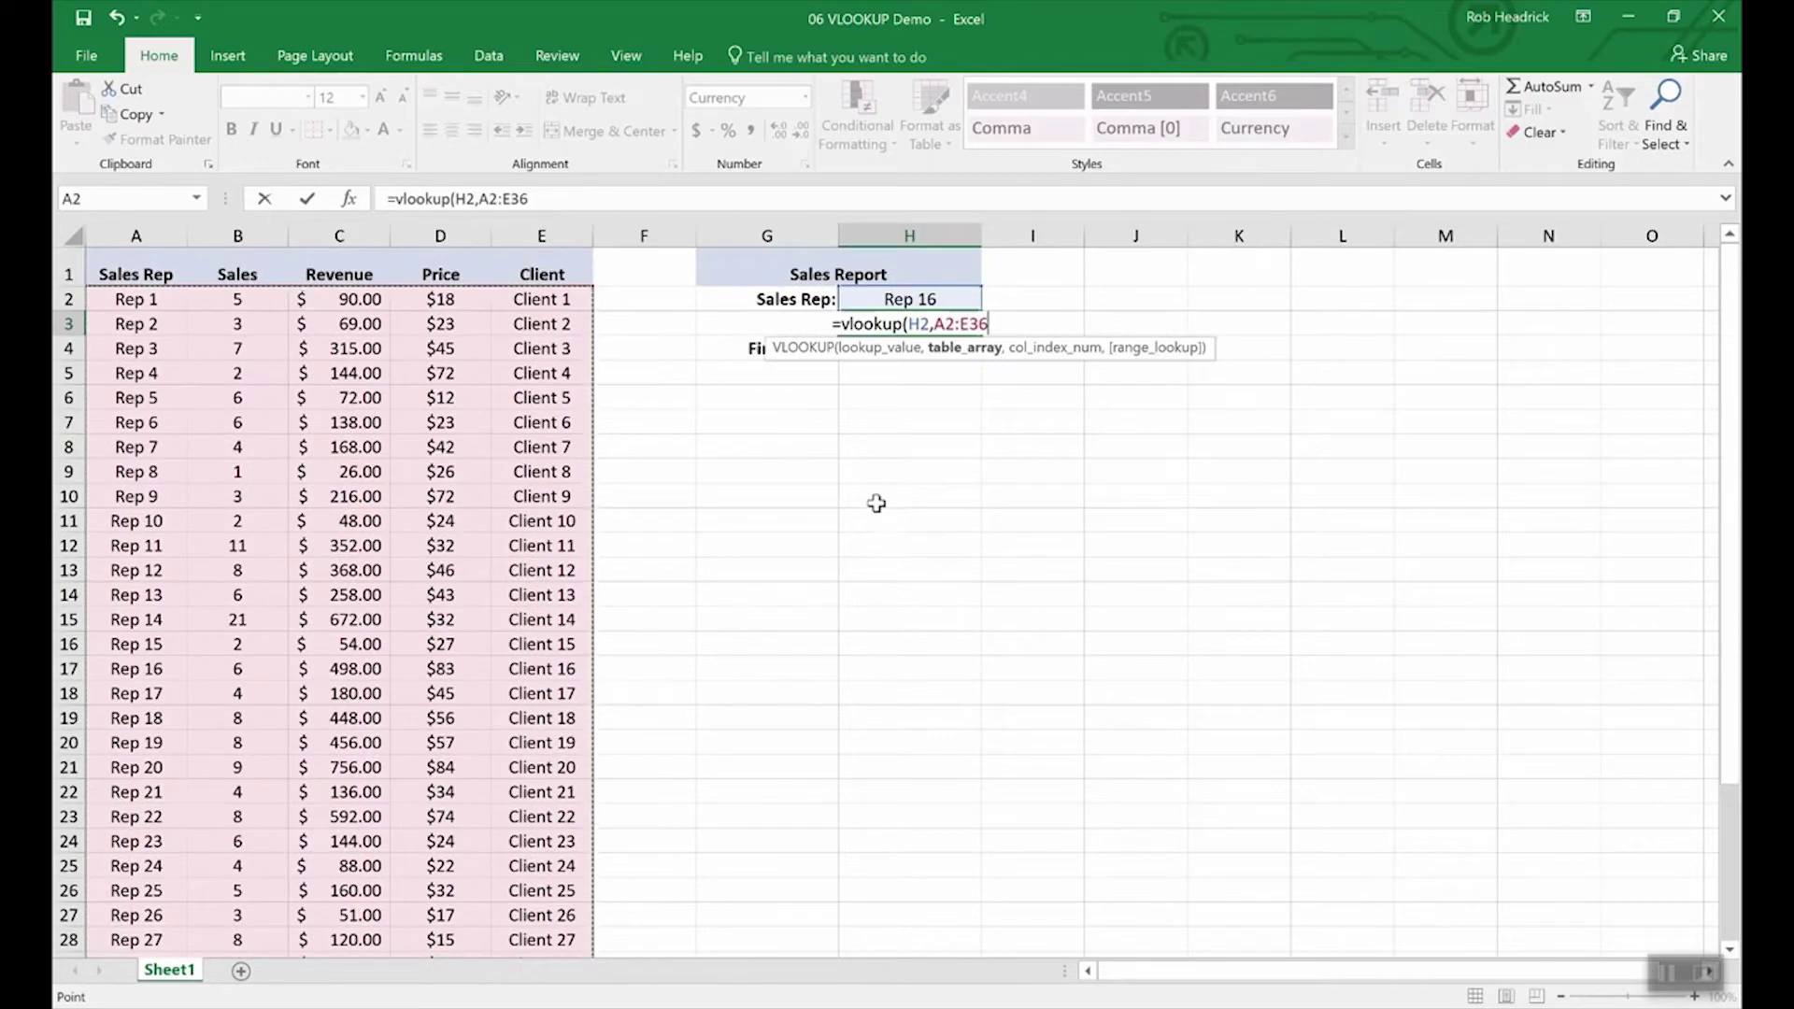
pyautogui.write(',')
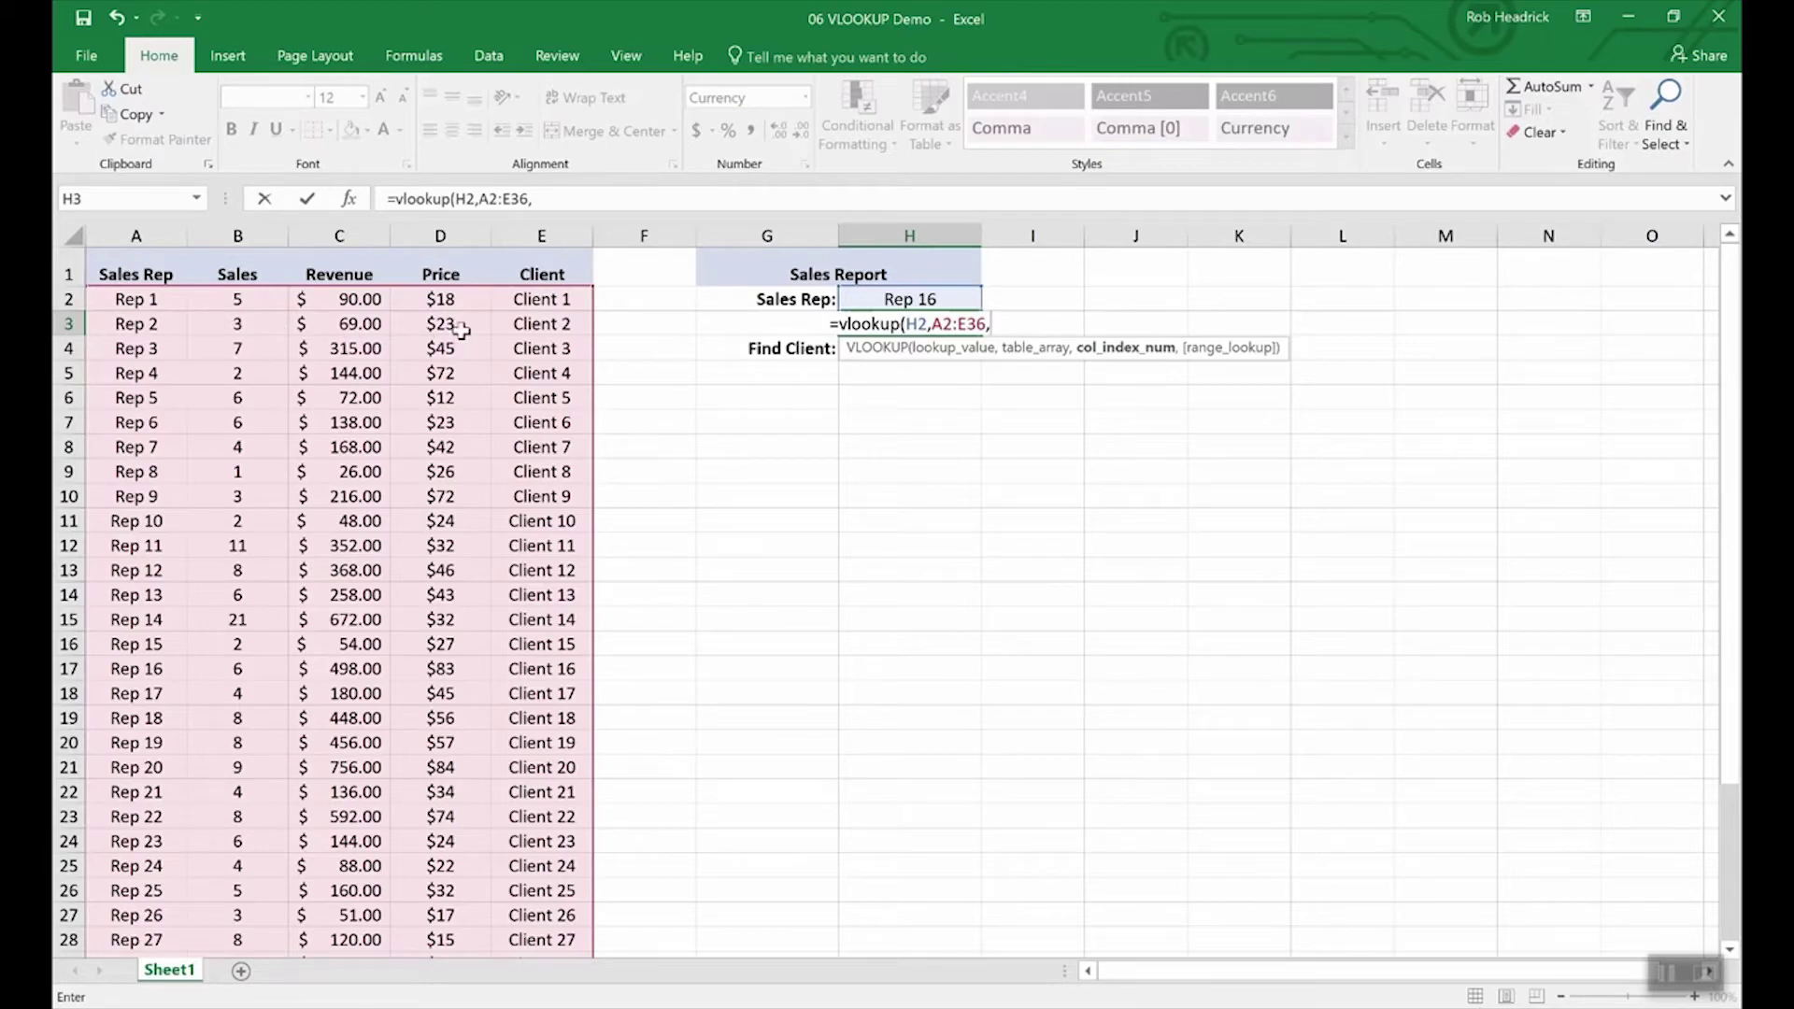
pyautogui.write('4,')
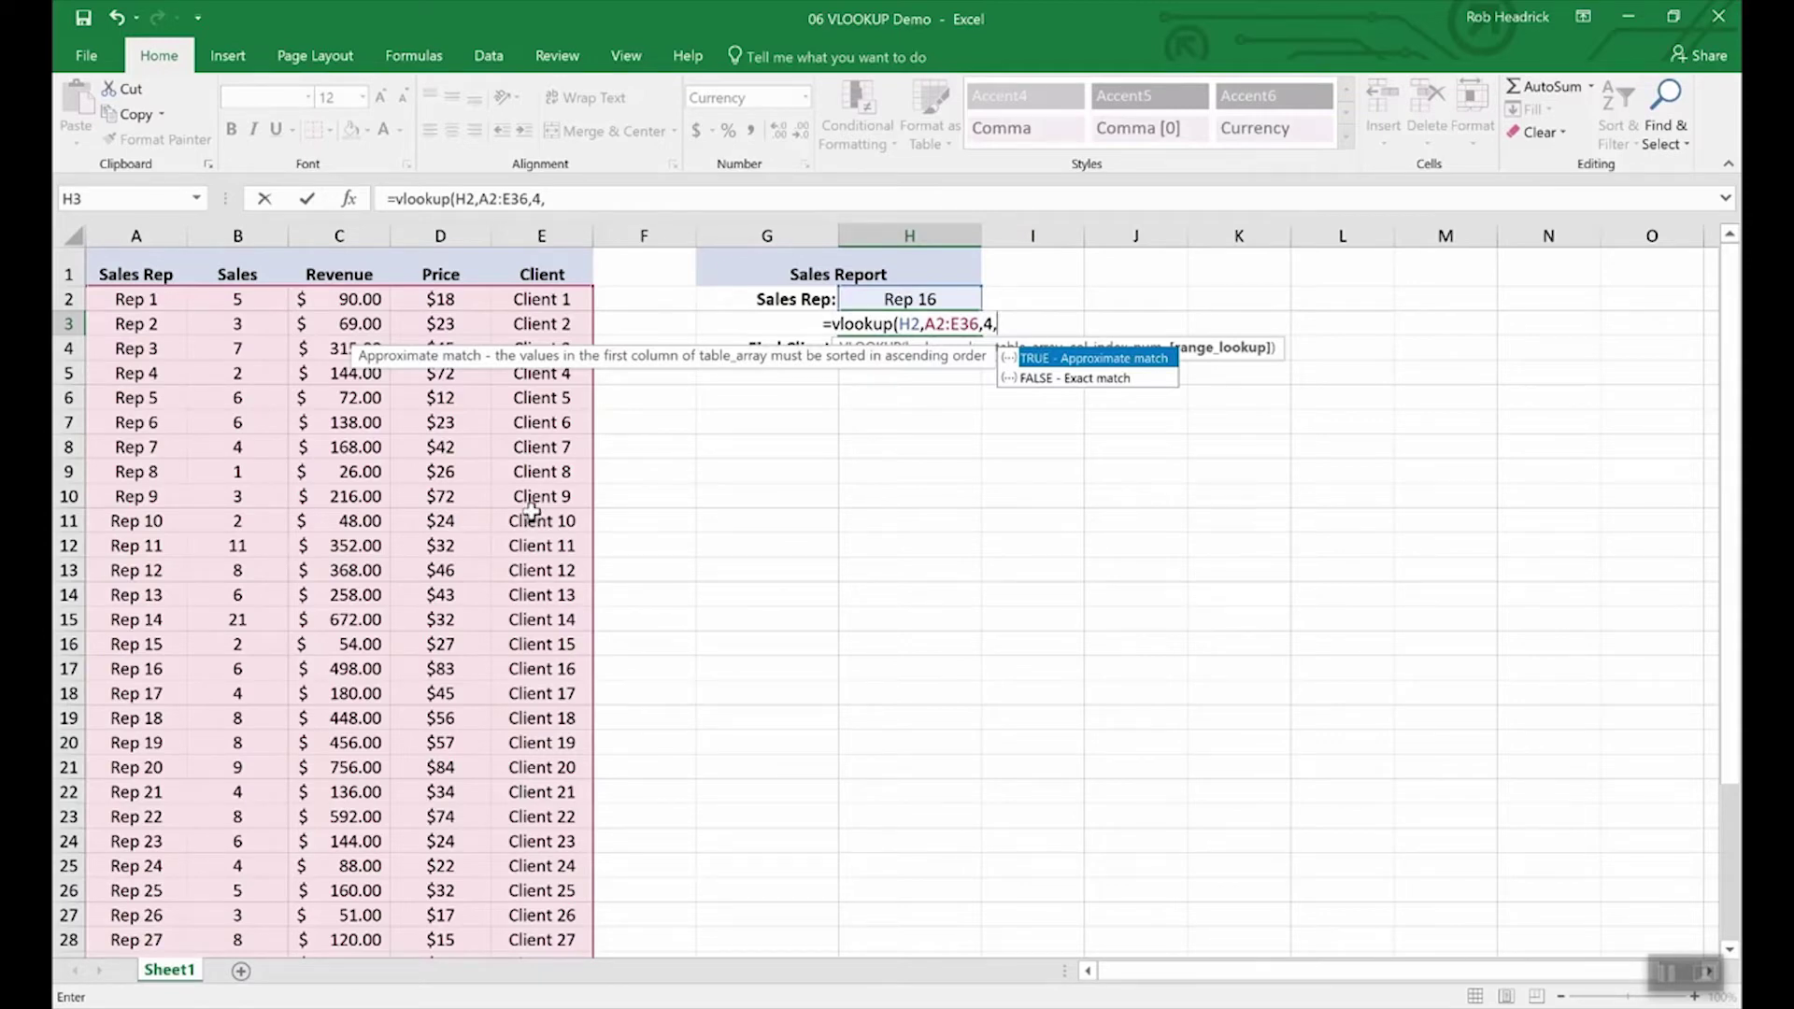
pyautogui.write('false')
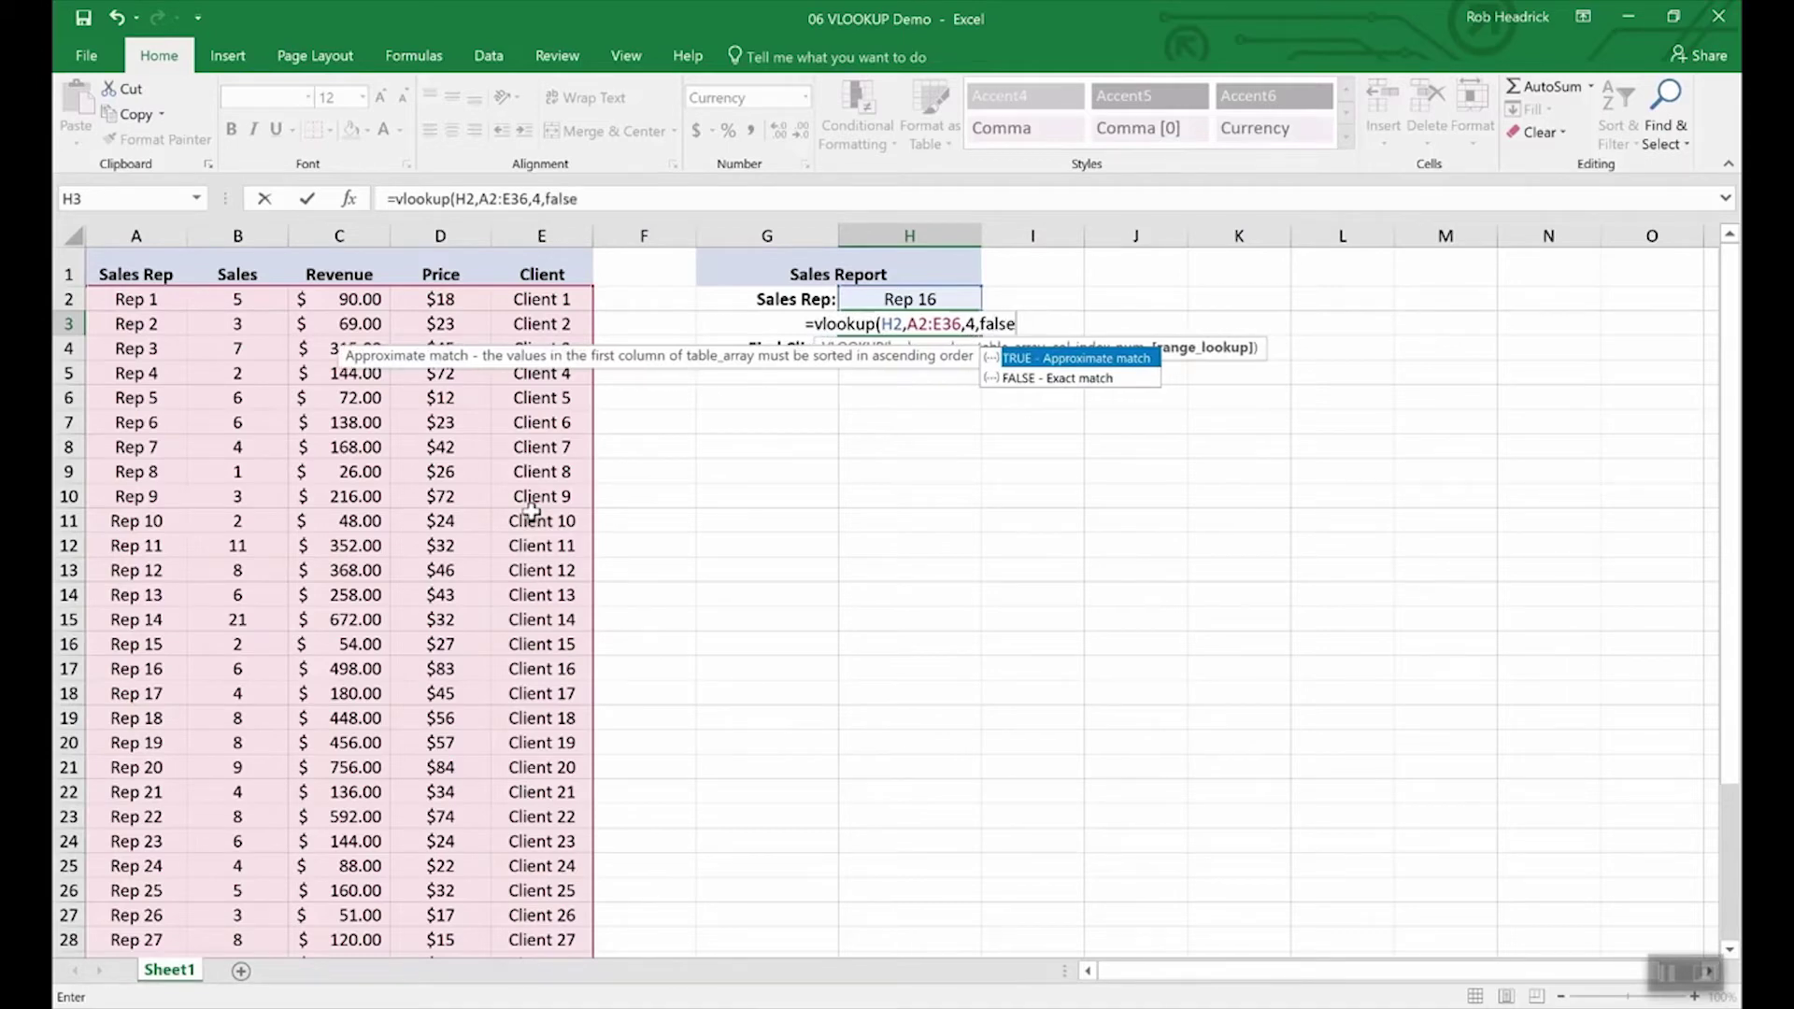
pyautogui.press('Return')
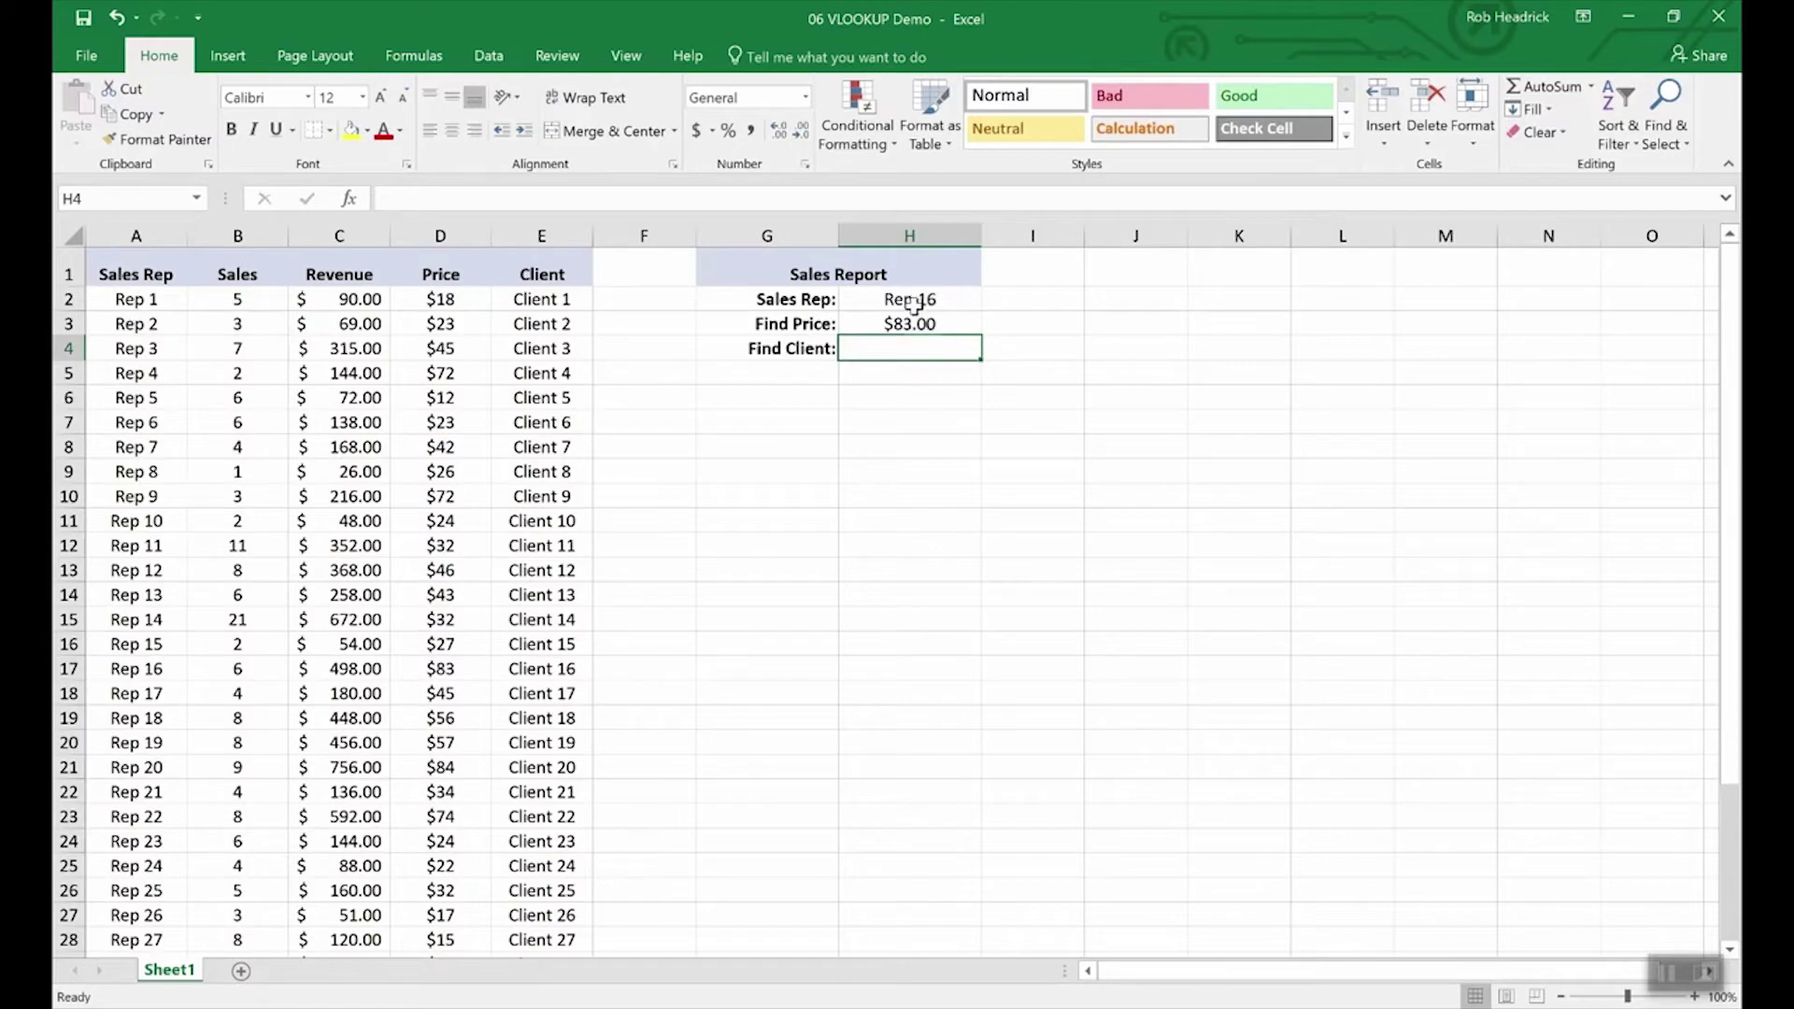
# Step: Check the Rep 16 row, then copy the H3 price formula into H4
pyautogui.click(136, 670)
pyautogui.hotkey('shift', 'space')
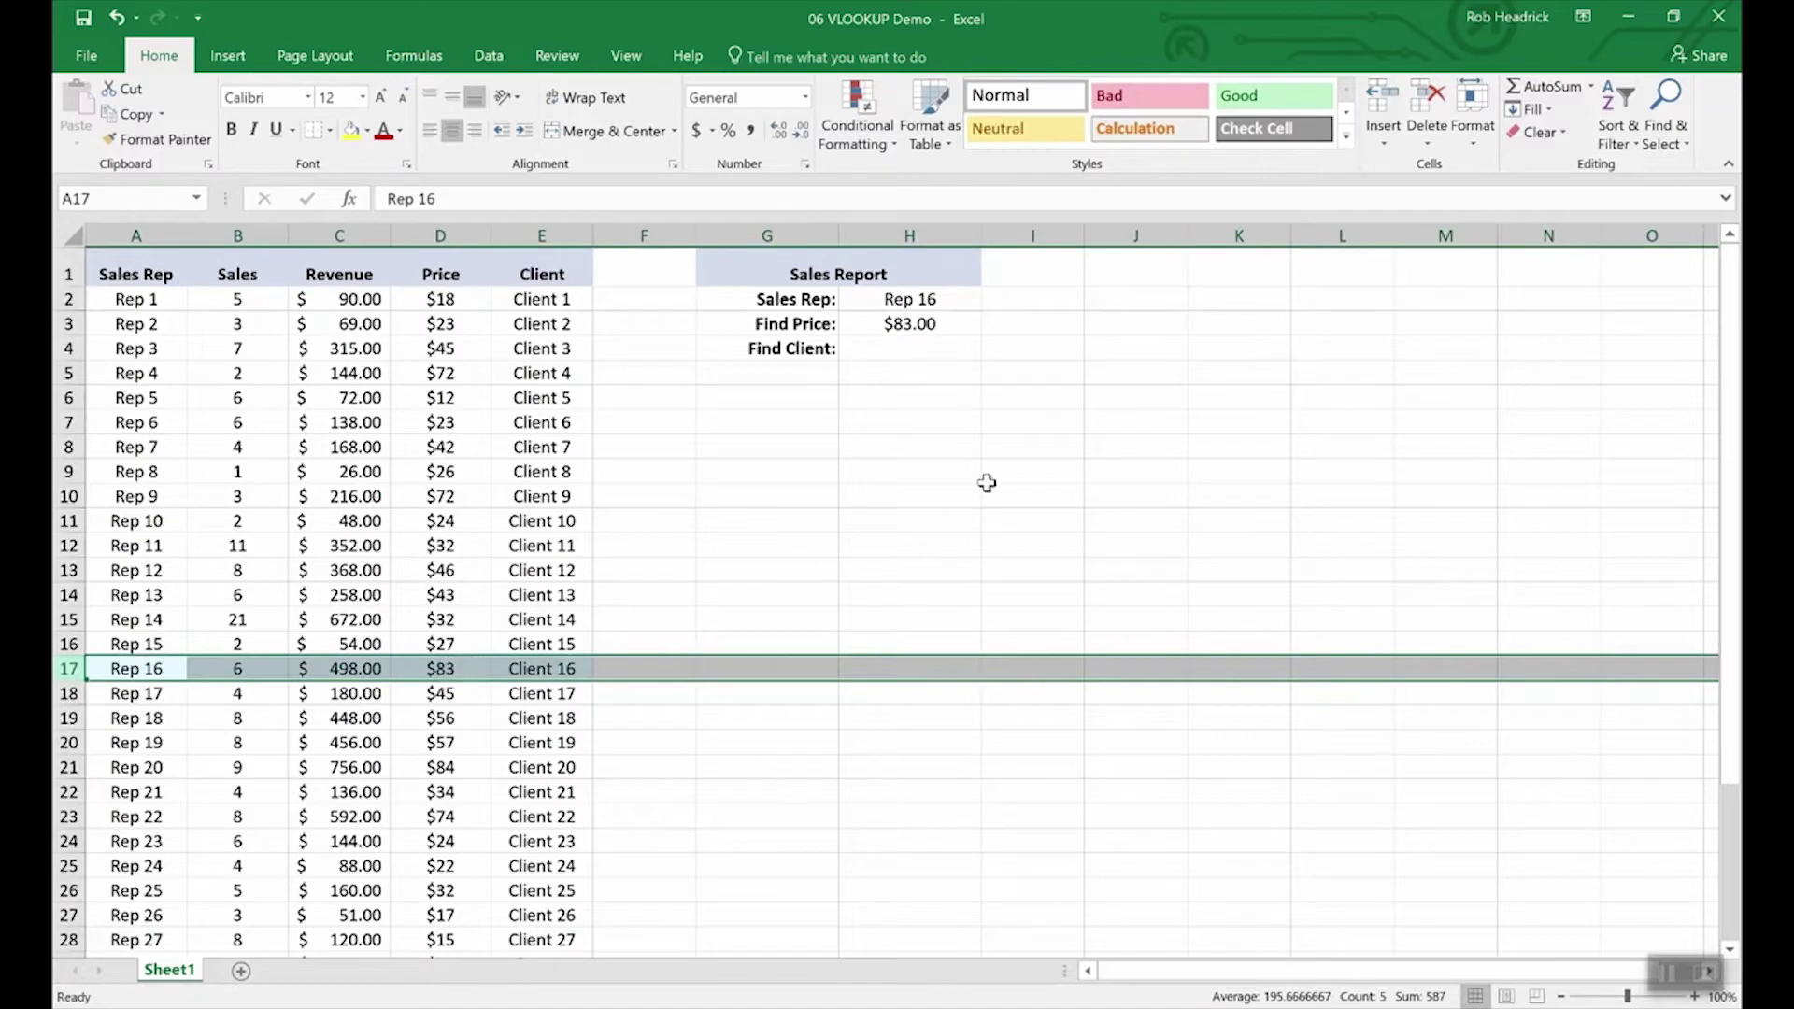
pyautogui.click(903, 345)
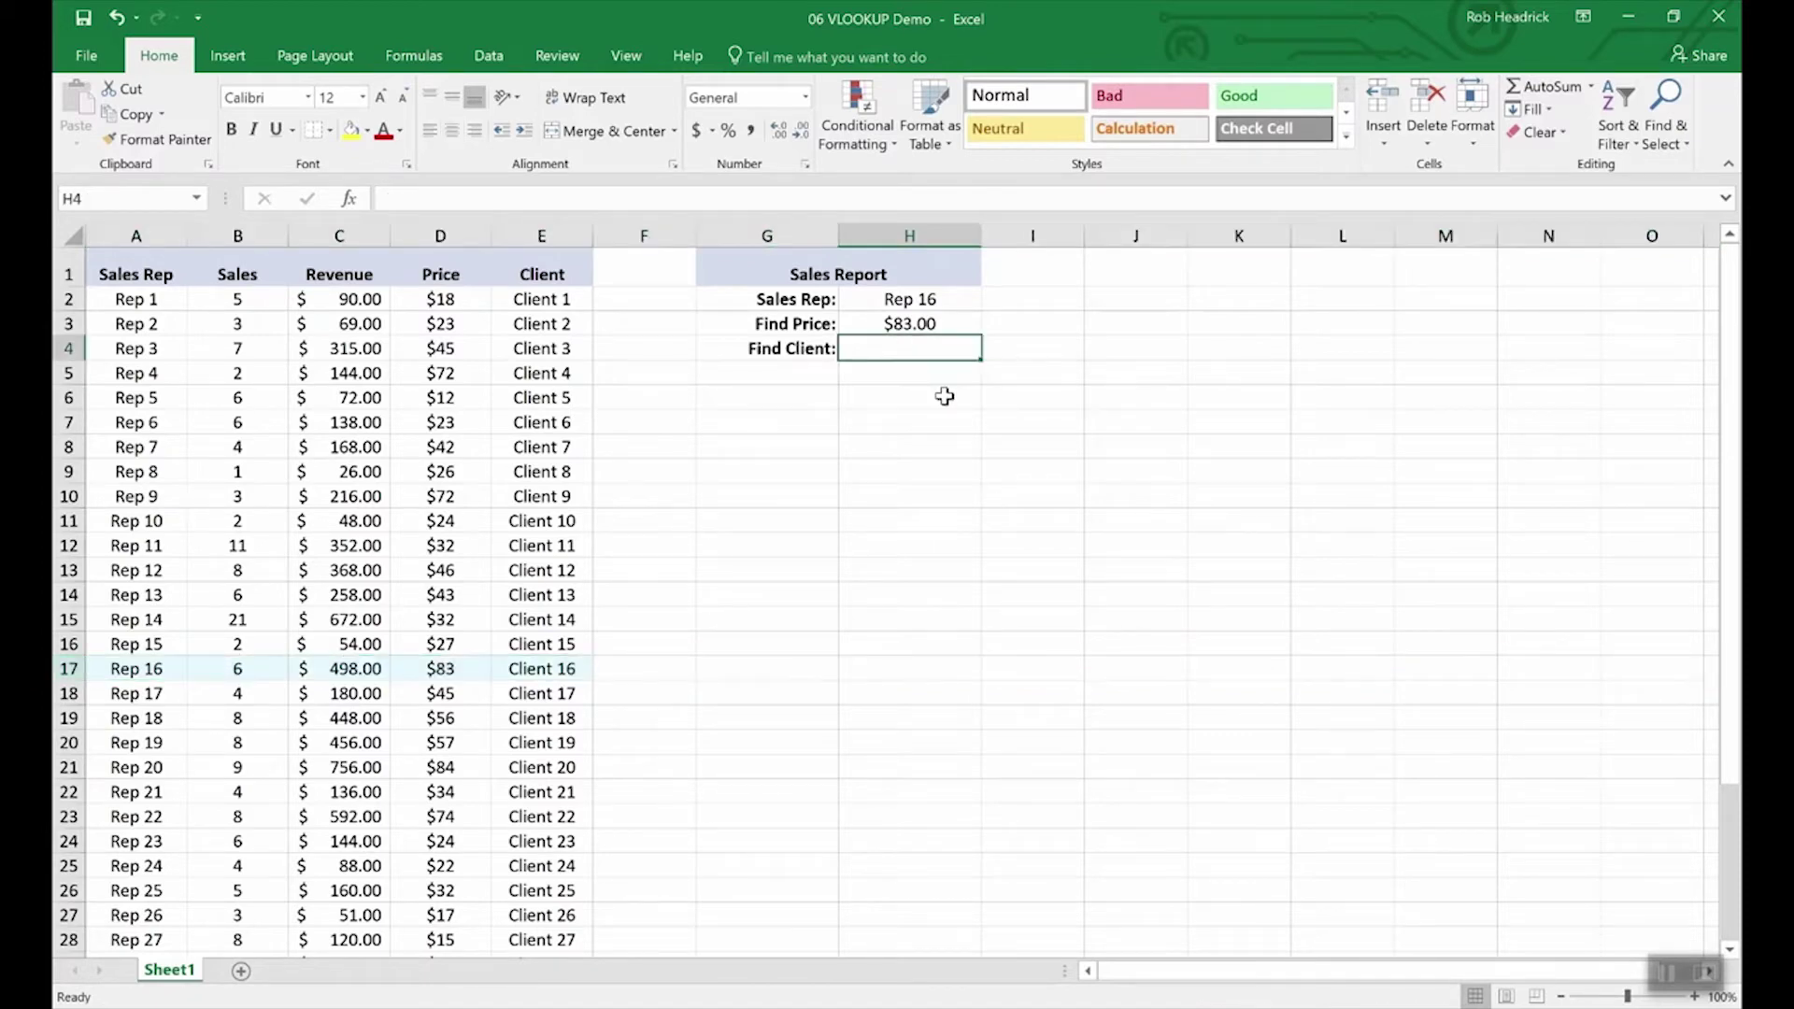
pyautogui.press('Up')
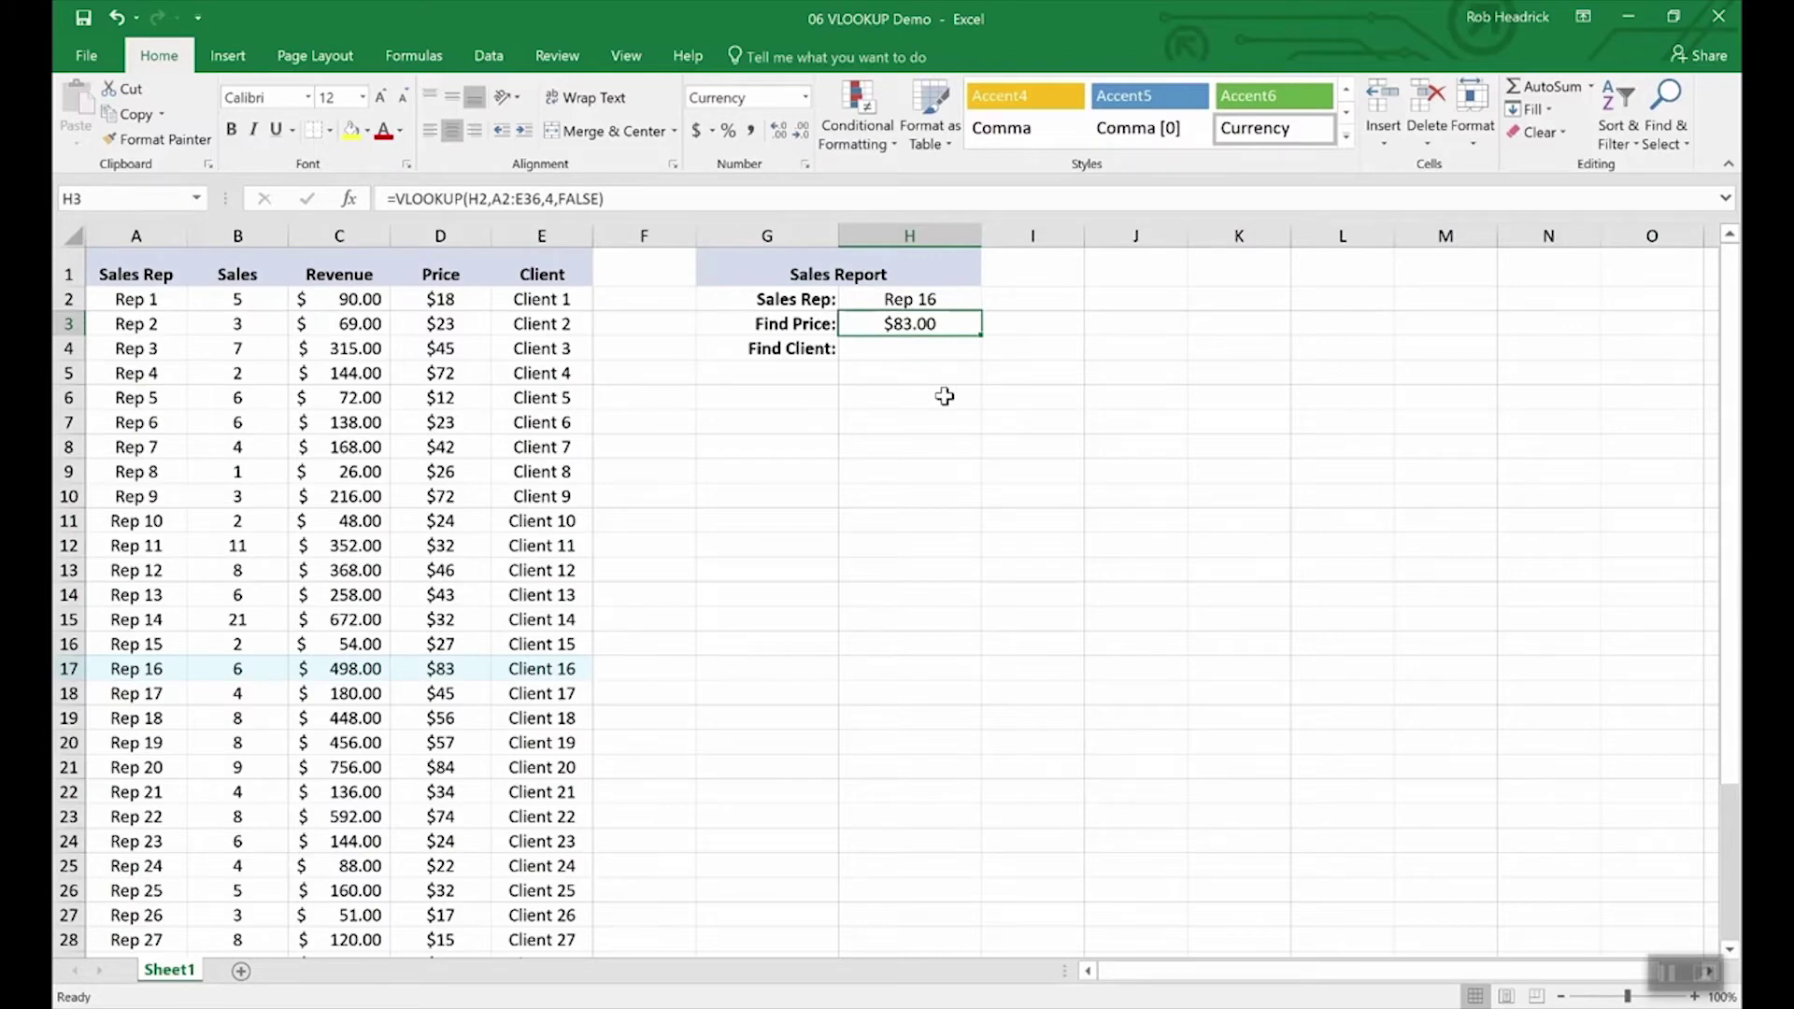
pyautogui.press('Down')
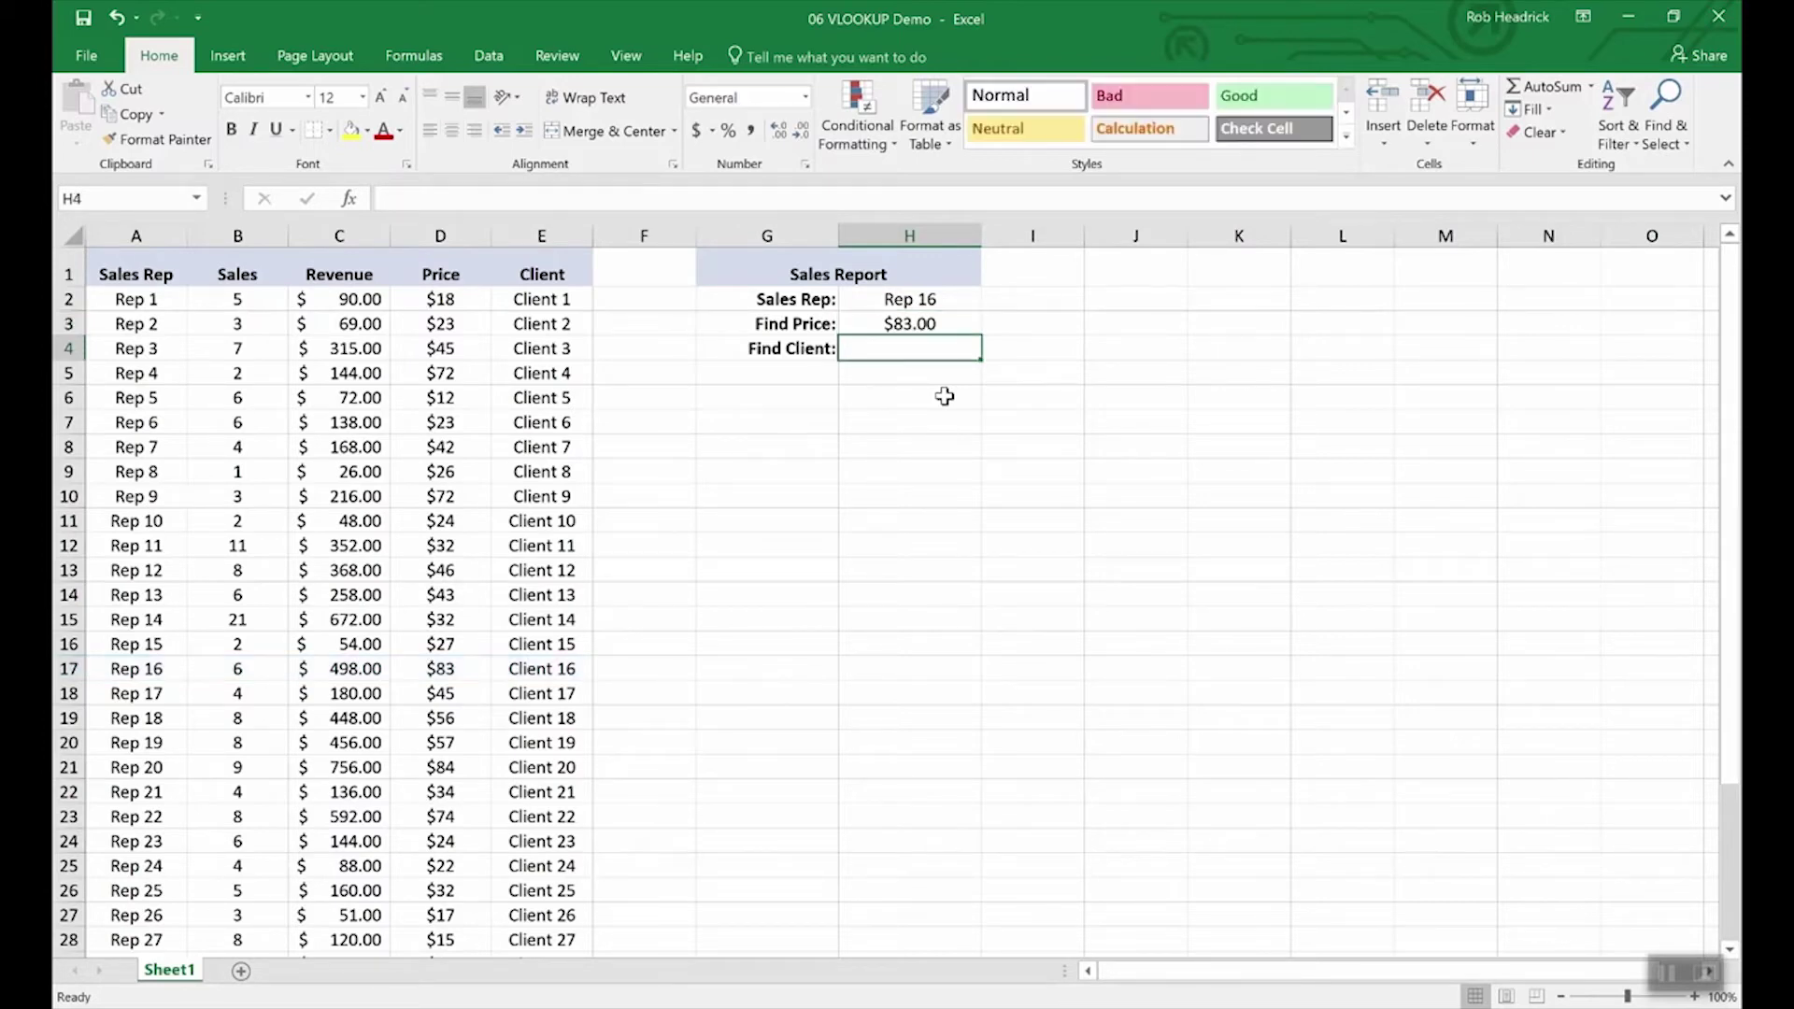
pyautogui.press('Up')
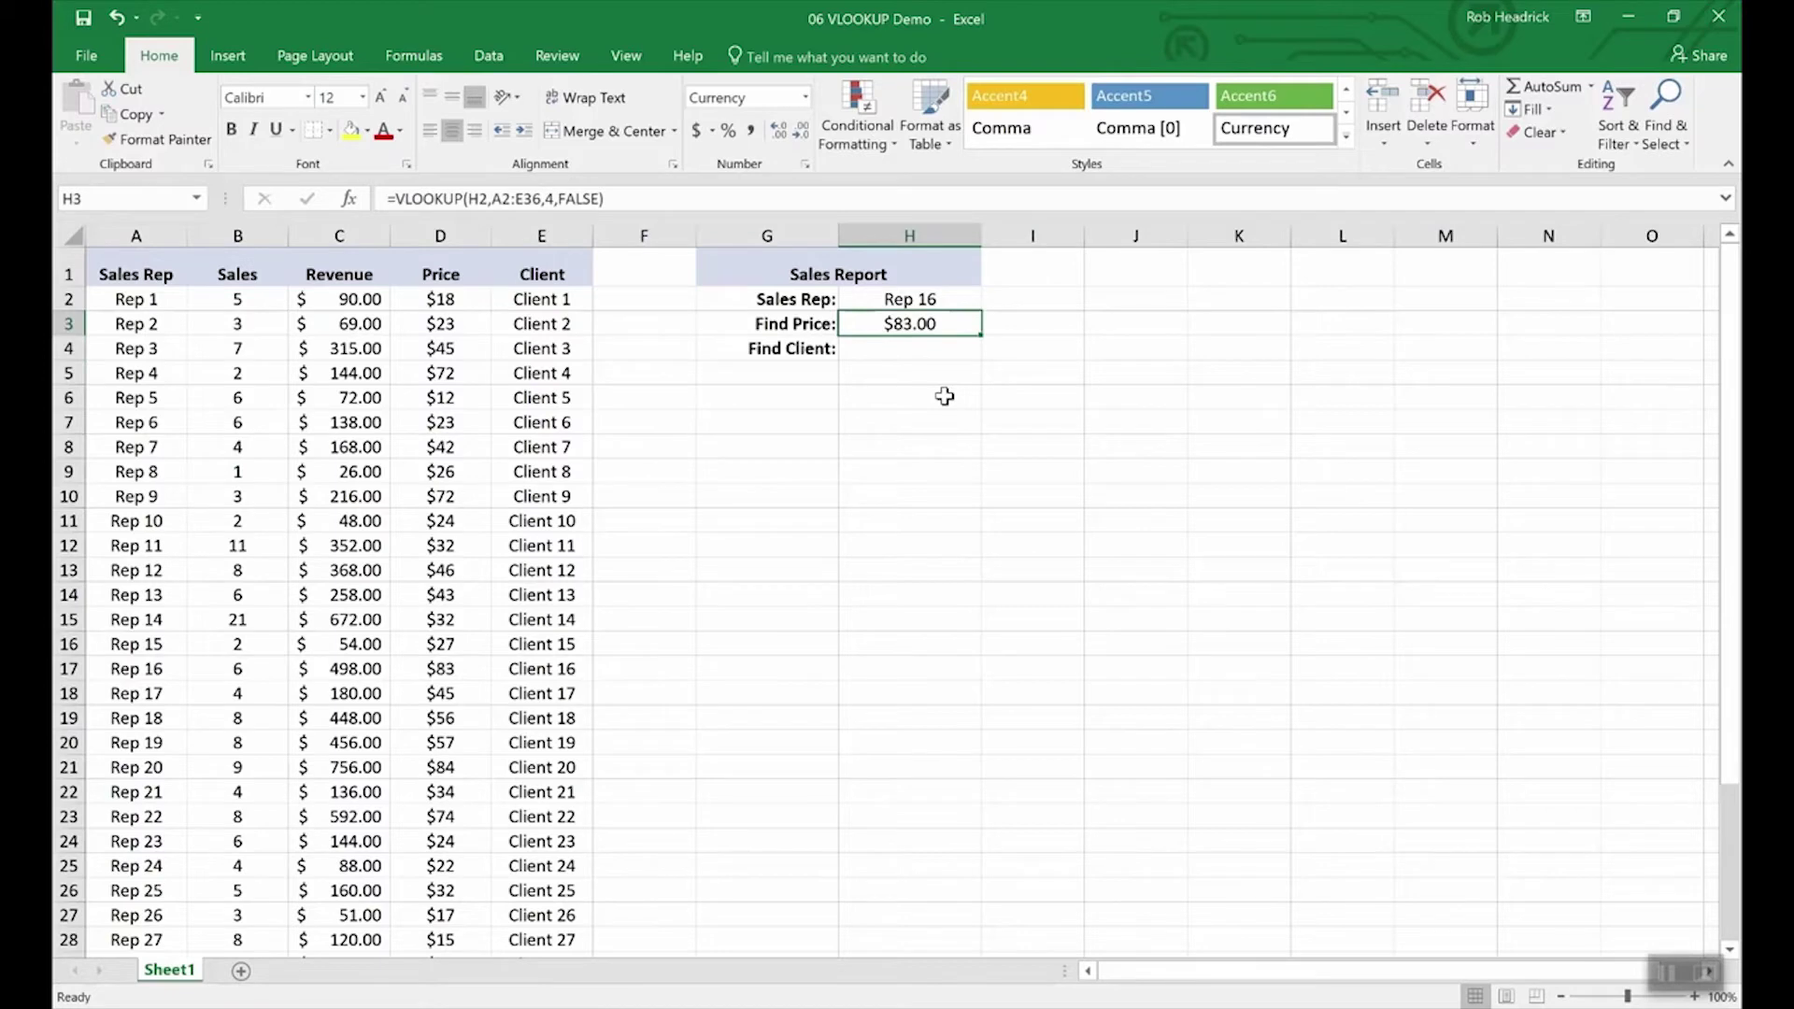
pyautogui.hotkey('ctrl', 'c')
pyautogui.press('Down')
pyautogui.hotkey('ctrl', 'v')
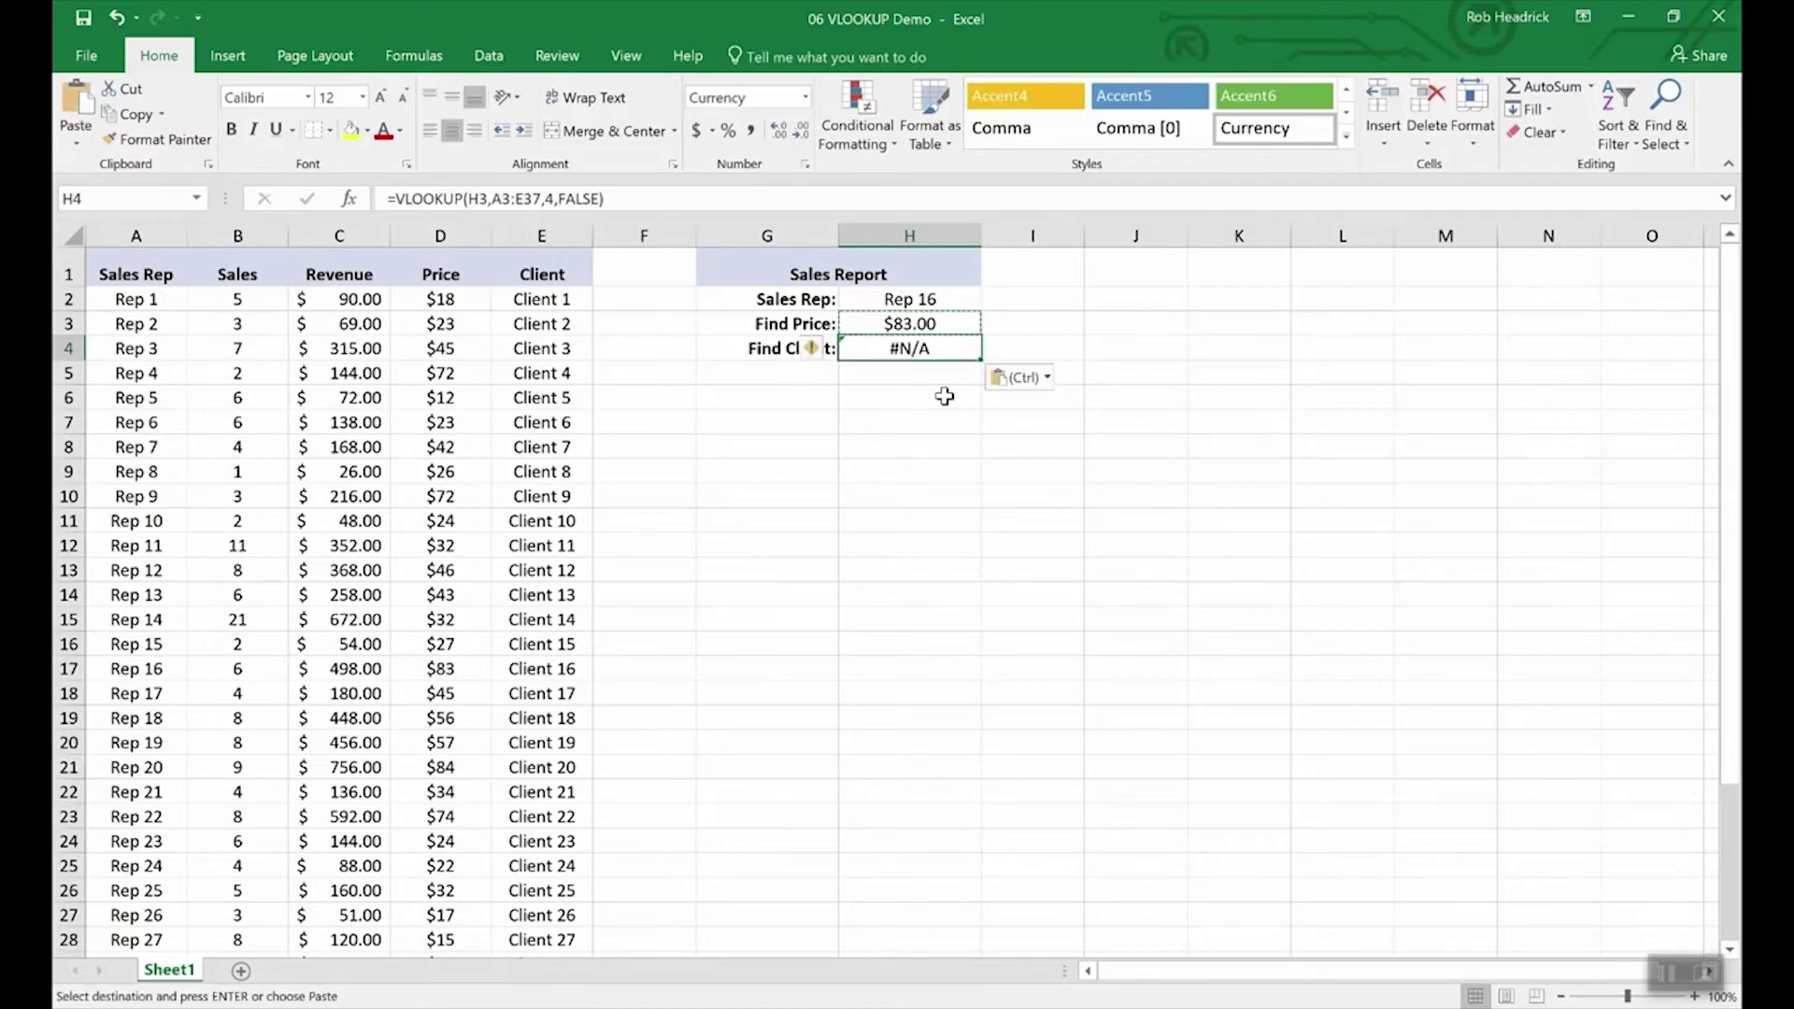
# Step: Edit H4's formula to reference H2 and column 5, returning Client 16
pyautogui.click(515, 200)
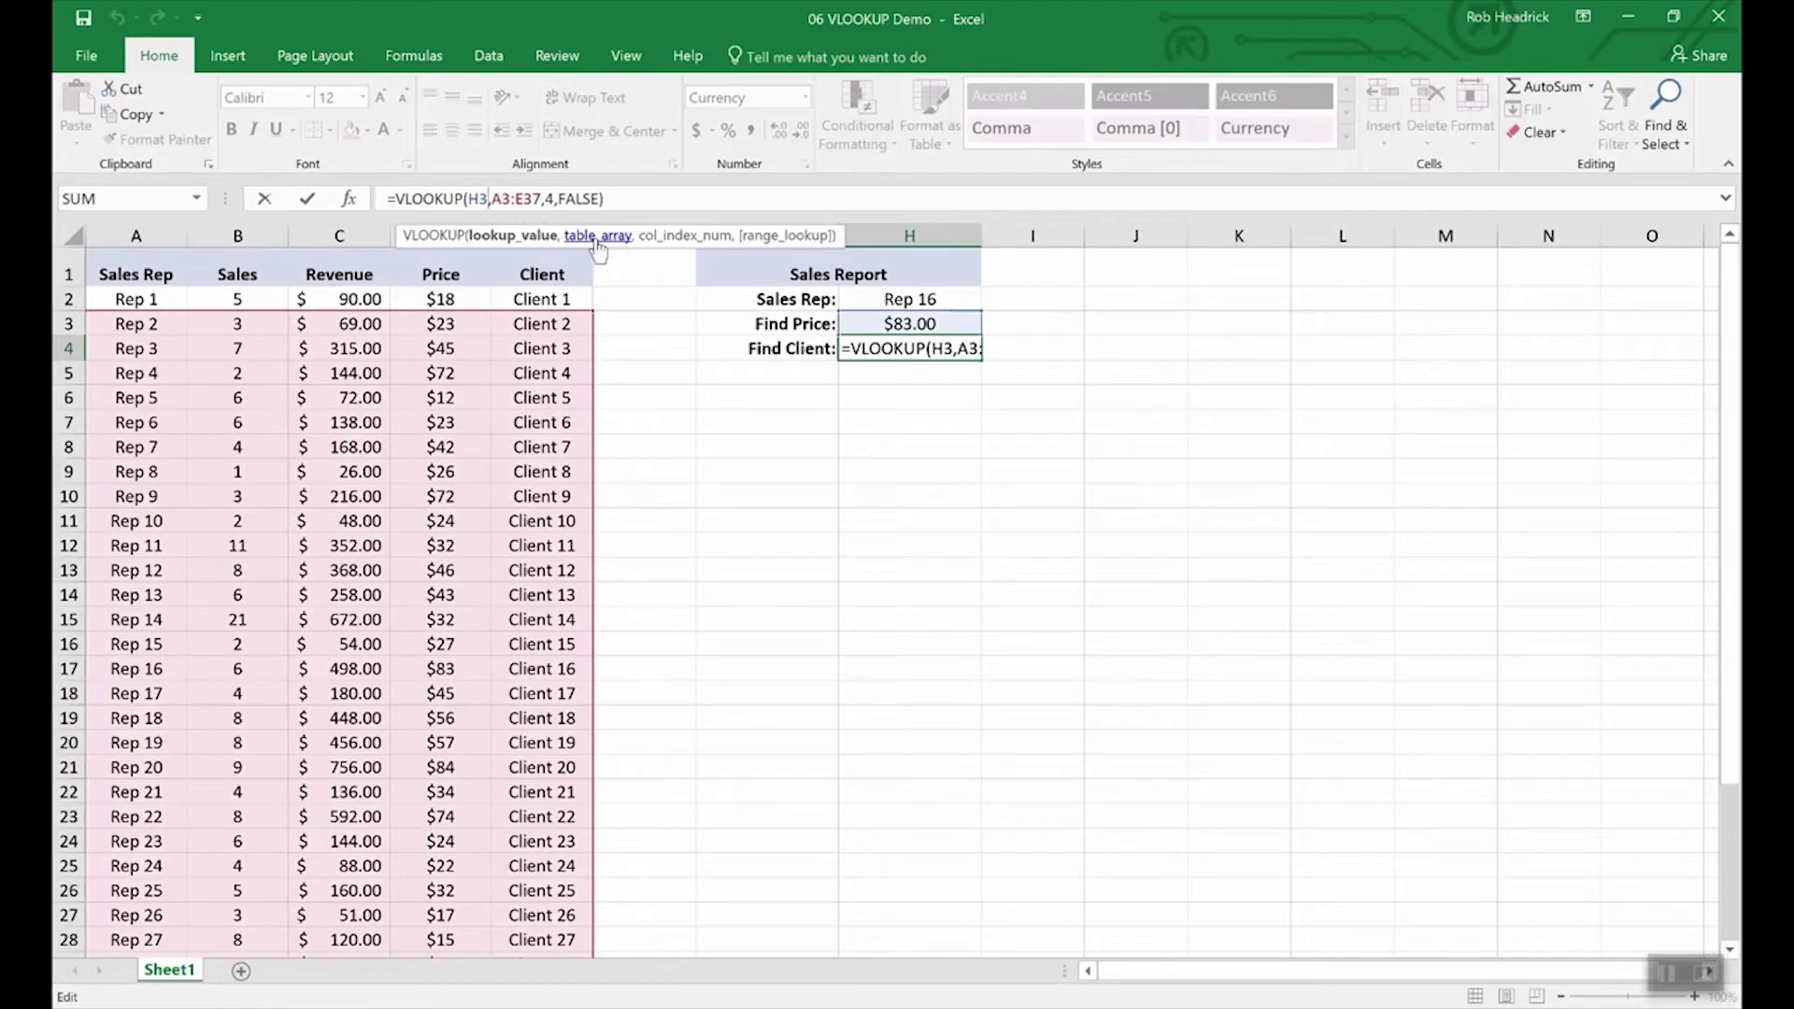
pyautogui.press('BackSpace')
pyautogui.write('2')
pyautogui.press('Right')
pyautogui.press('Right')
pyautogui.press('Right')
pyautogui.press('Right')
pyautogui.press('Right')
pyautogui.press('Right')
pyautogui.press('Right')
pyautogui.press('Right')
pyautogui.press('Right')
pyautogui.press('BackSpace')
pyautogui.write('5')
pyautogui.press('Return')
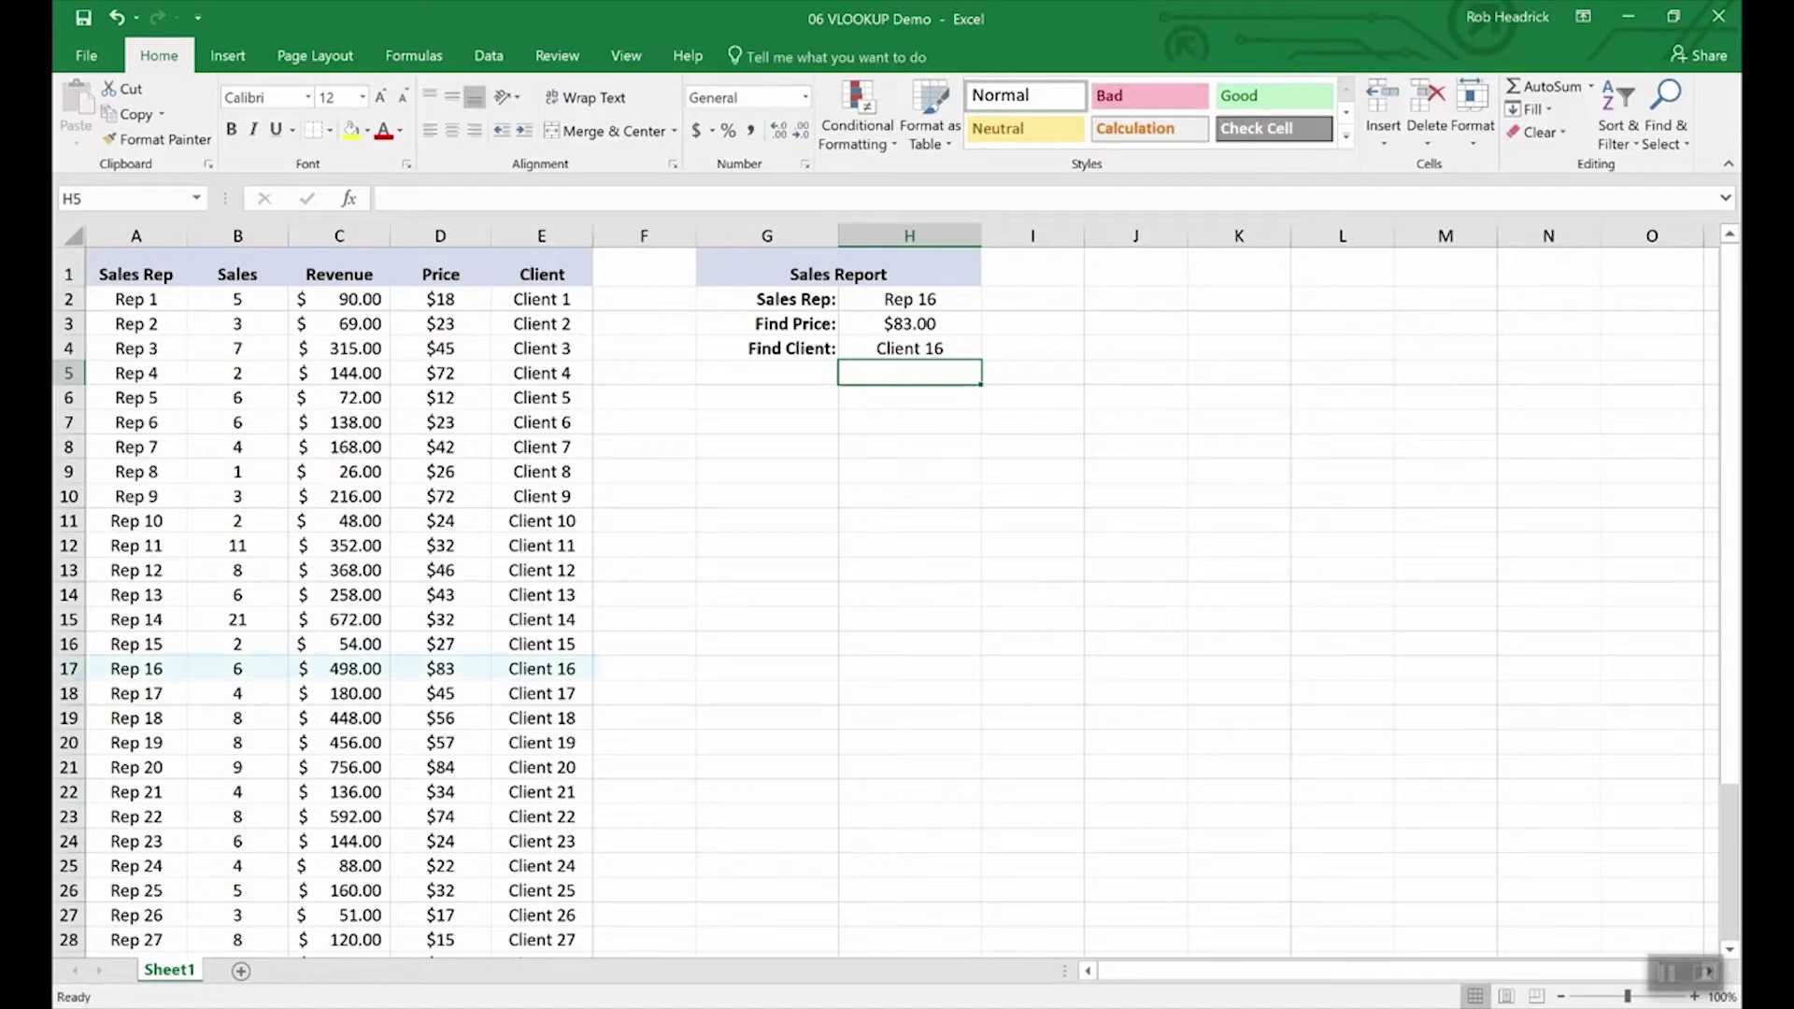
pyautogui.click(71, 669)
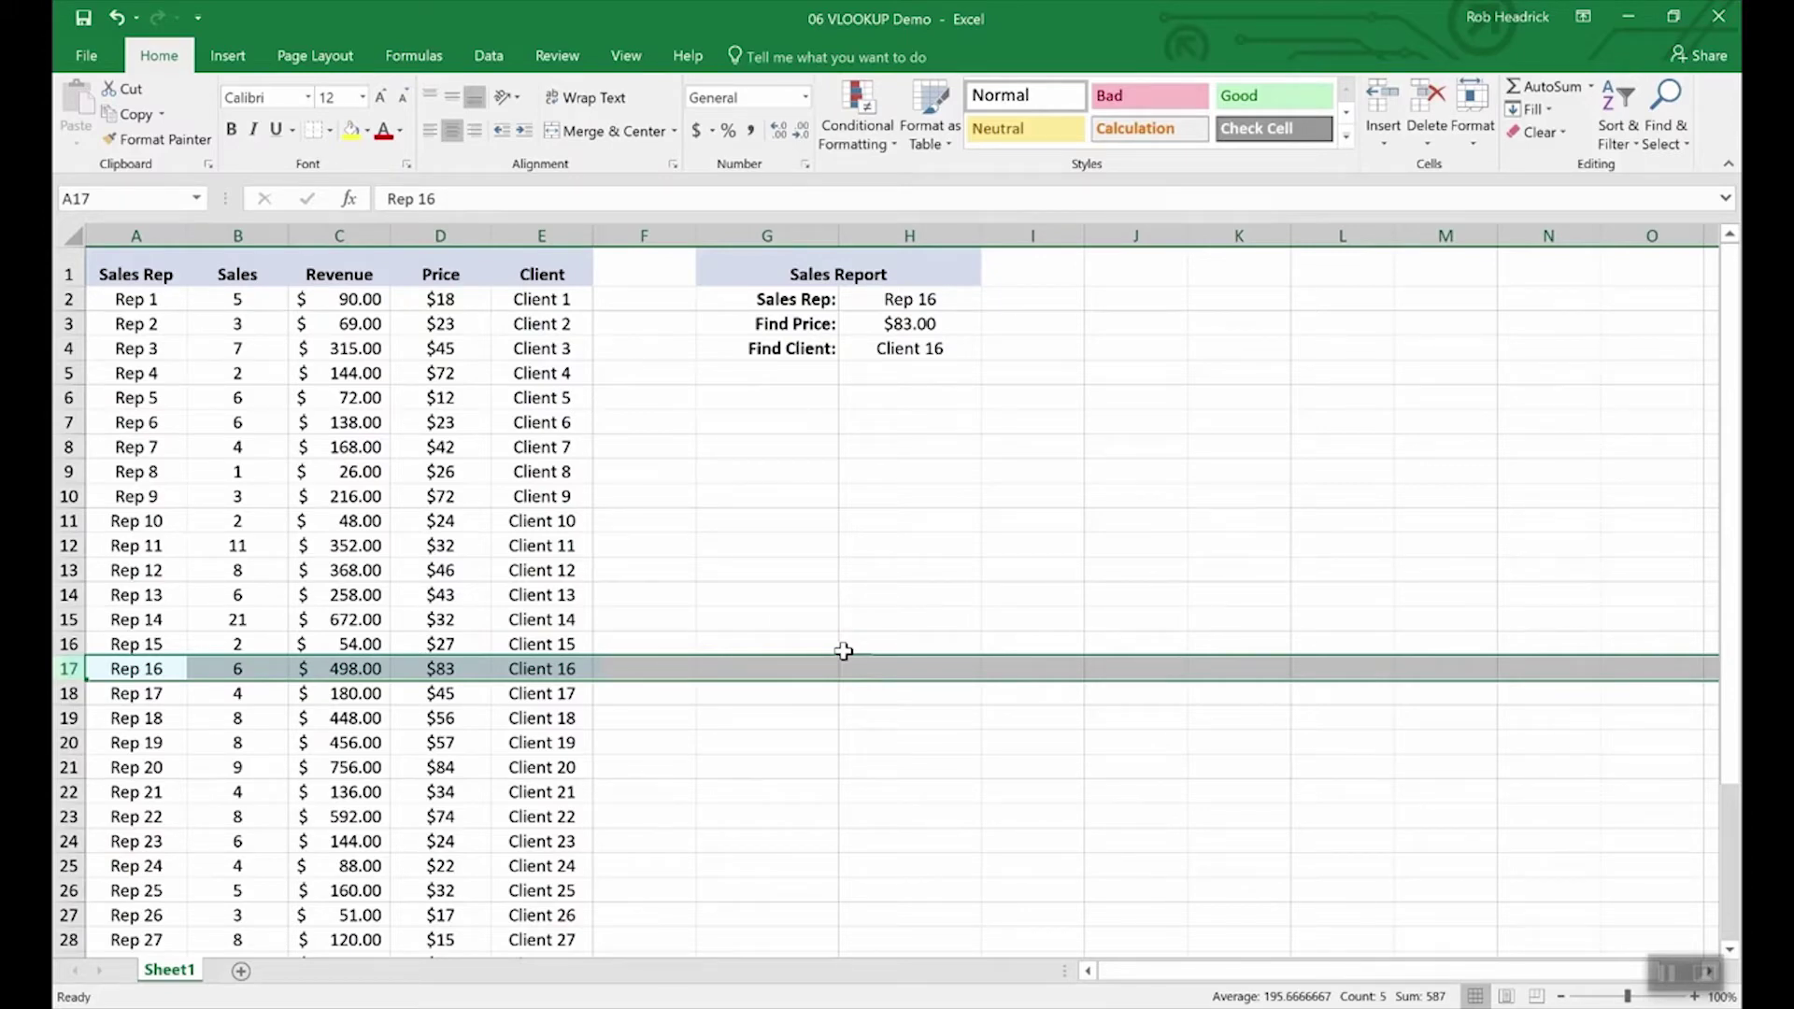
pyautogui.click(920, 300)
# Step: Switch the Sales Rep in H2 to Rep 19, showing $57.00 and Client 19
pyautogui.click(992, 301)
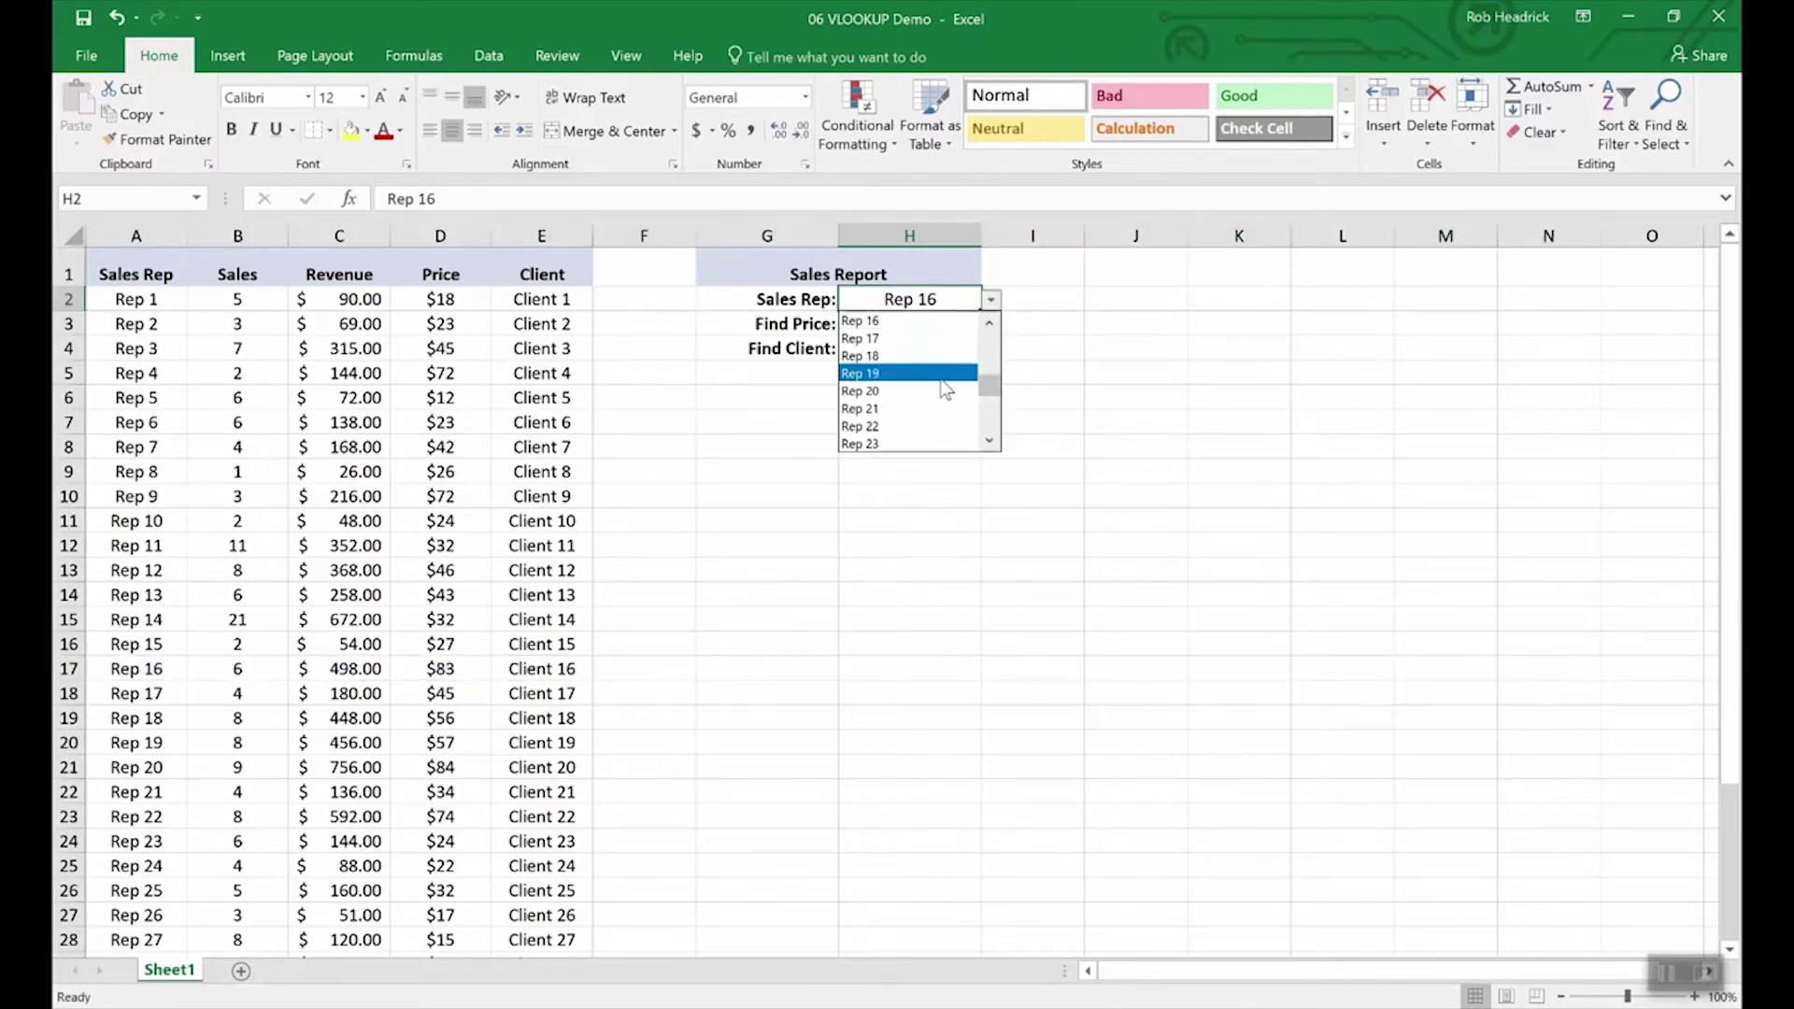
pyautogui.click(939, 381)
pyautogui.click(993, 301)
pyautogui.click(939, 428)
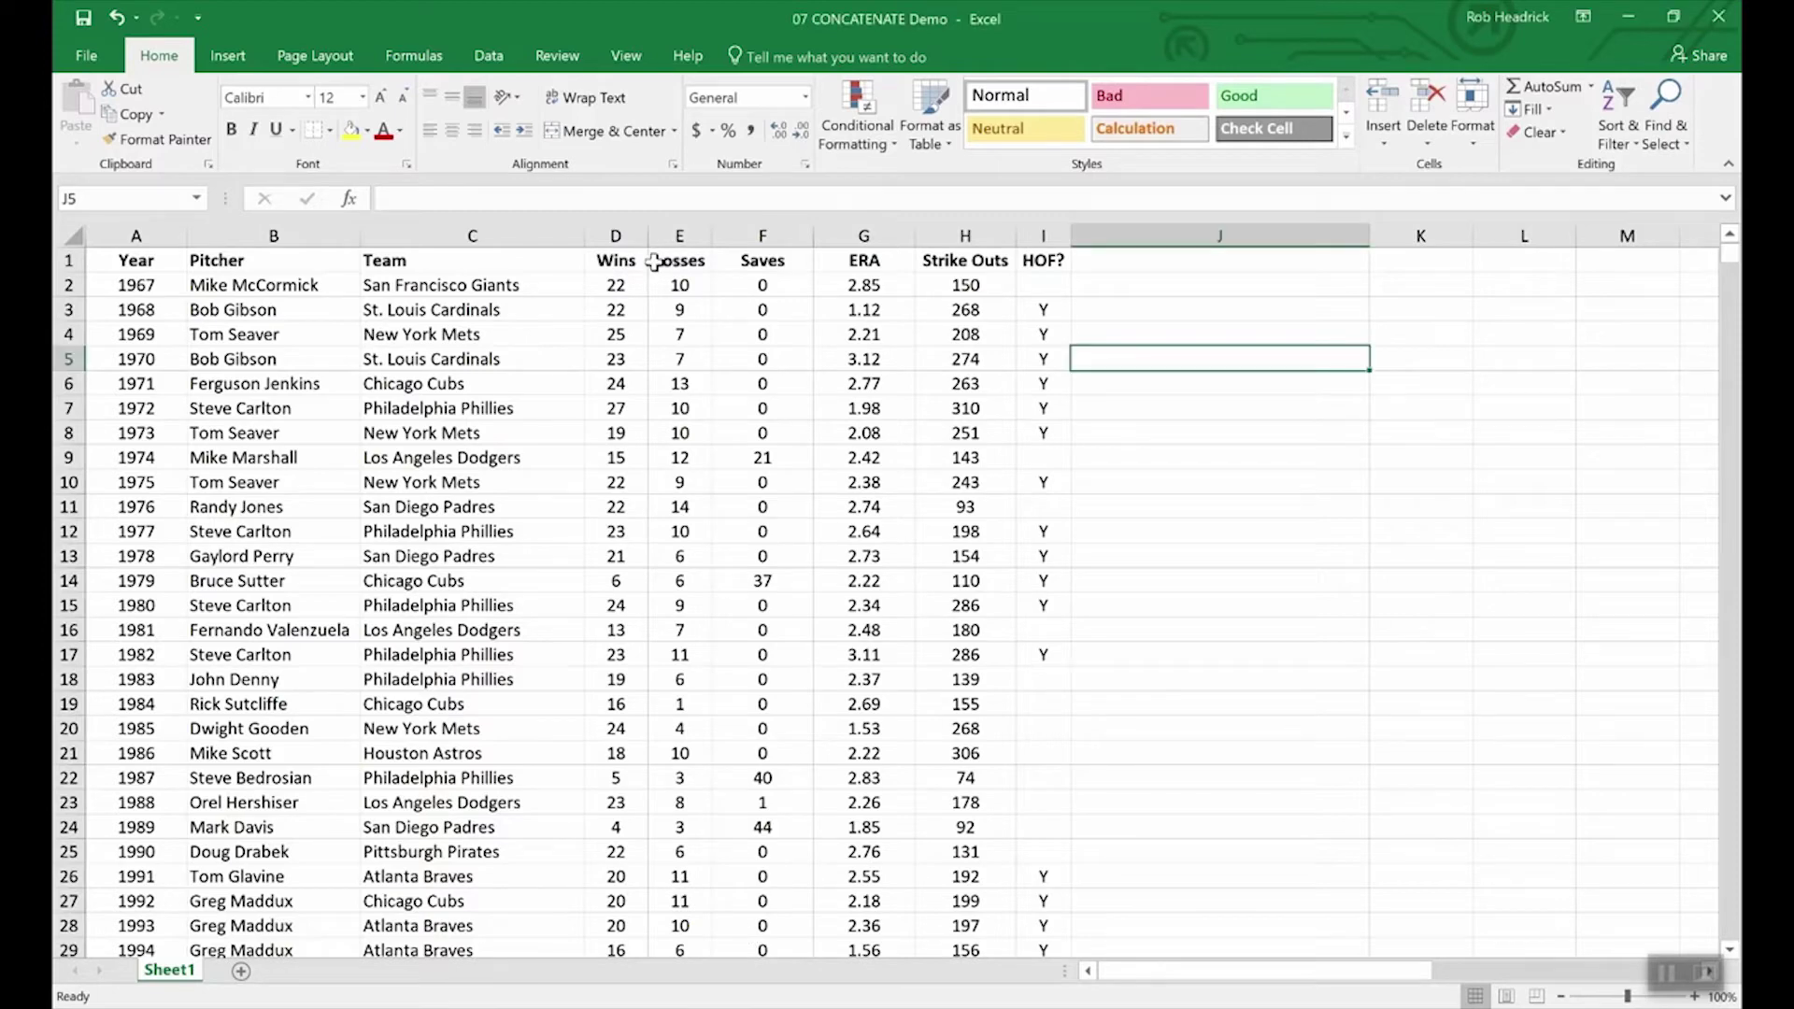
pyautogui.moveTo(608, 262); pyautogui.dragTo(674, 263)
pyautogui.click(672, 408)
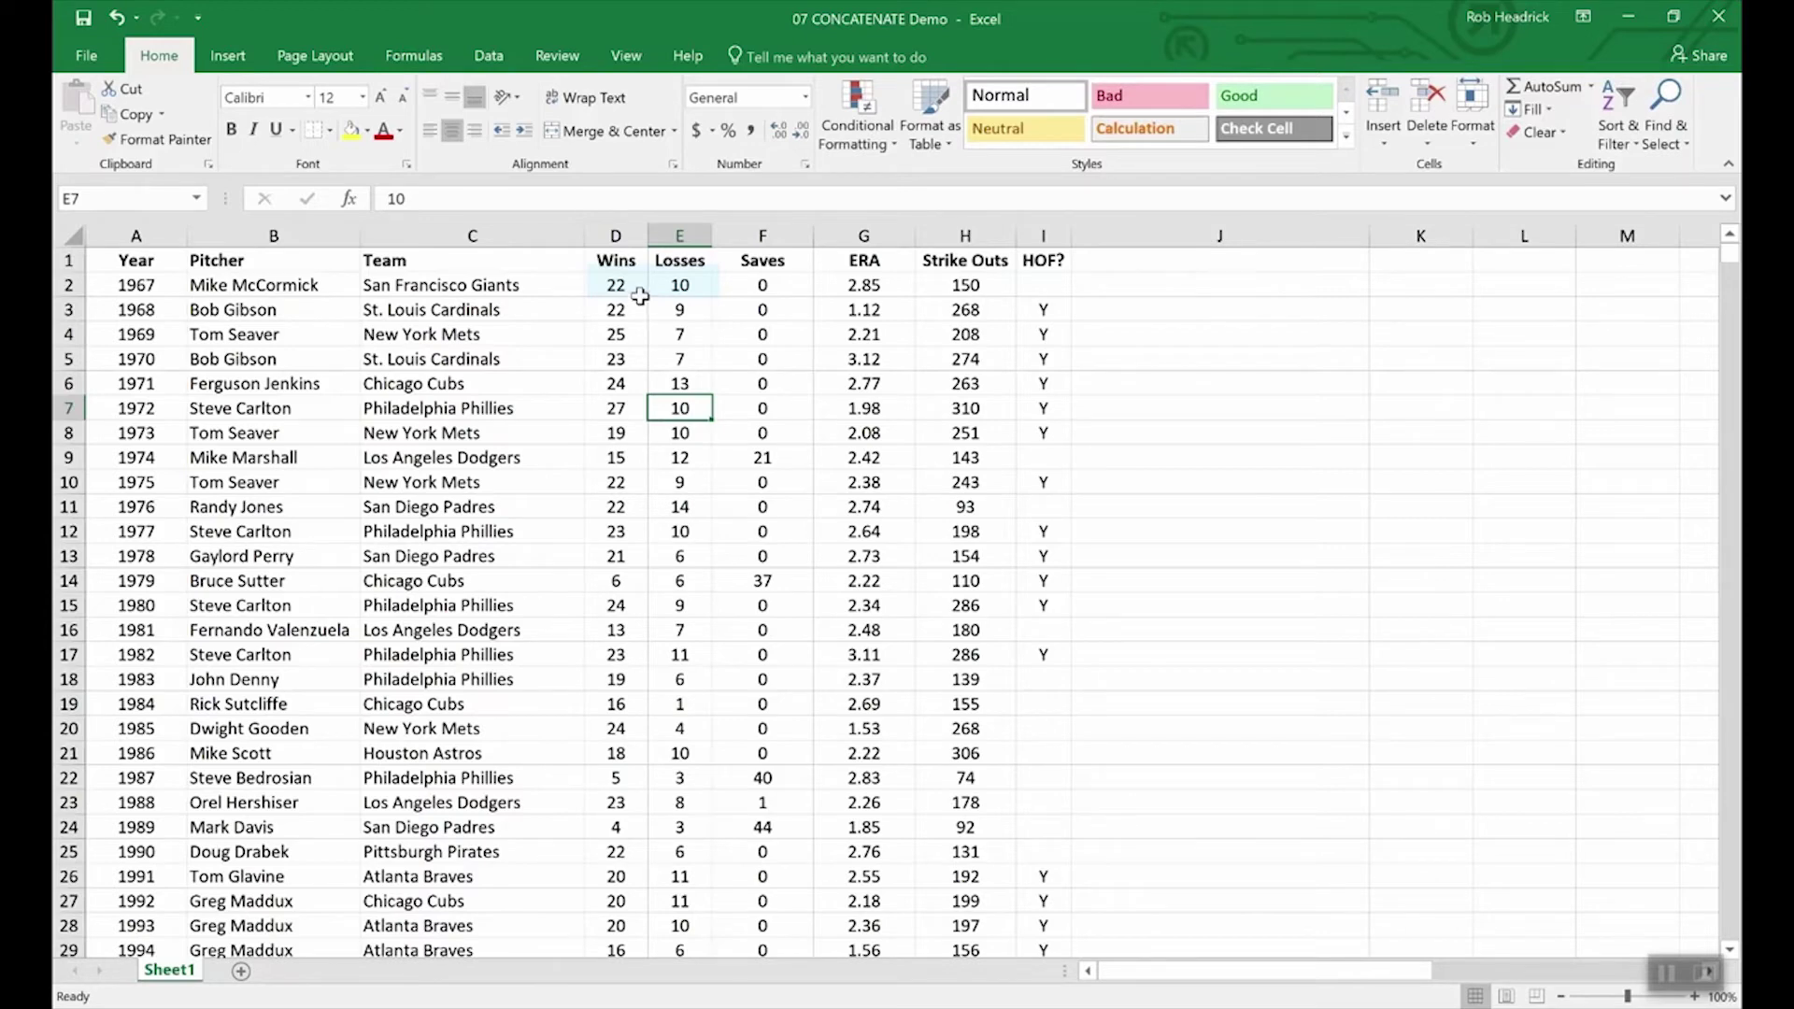
pyautogui.doubleClick(639, 288)
pyautogui.write('-1')
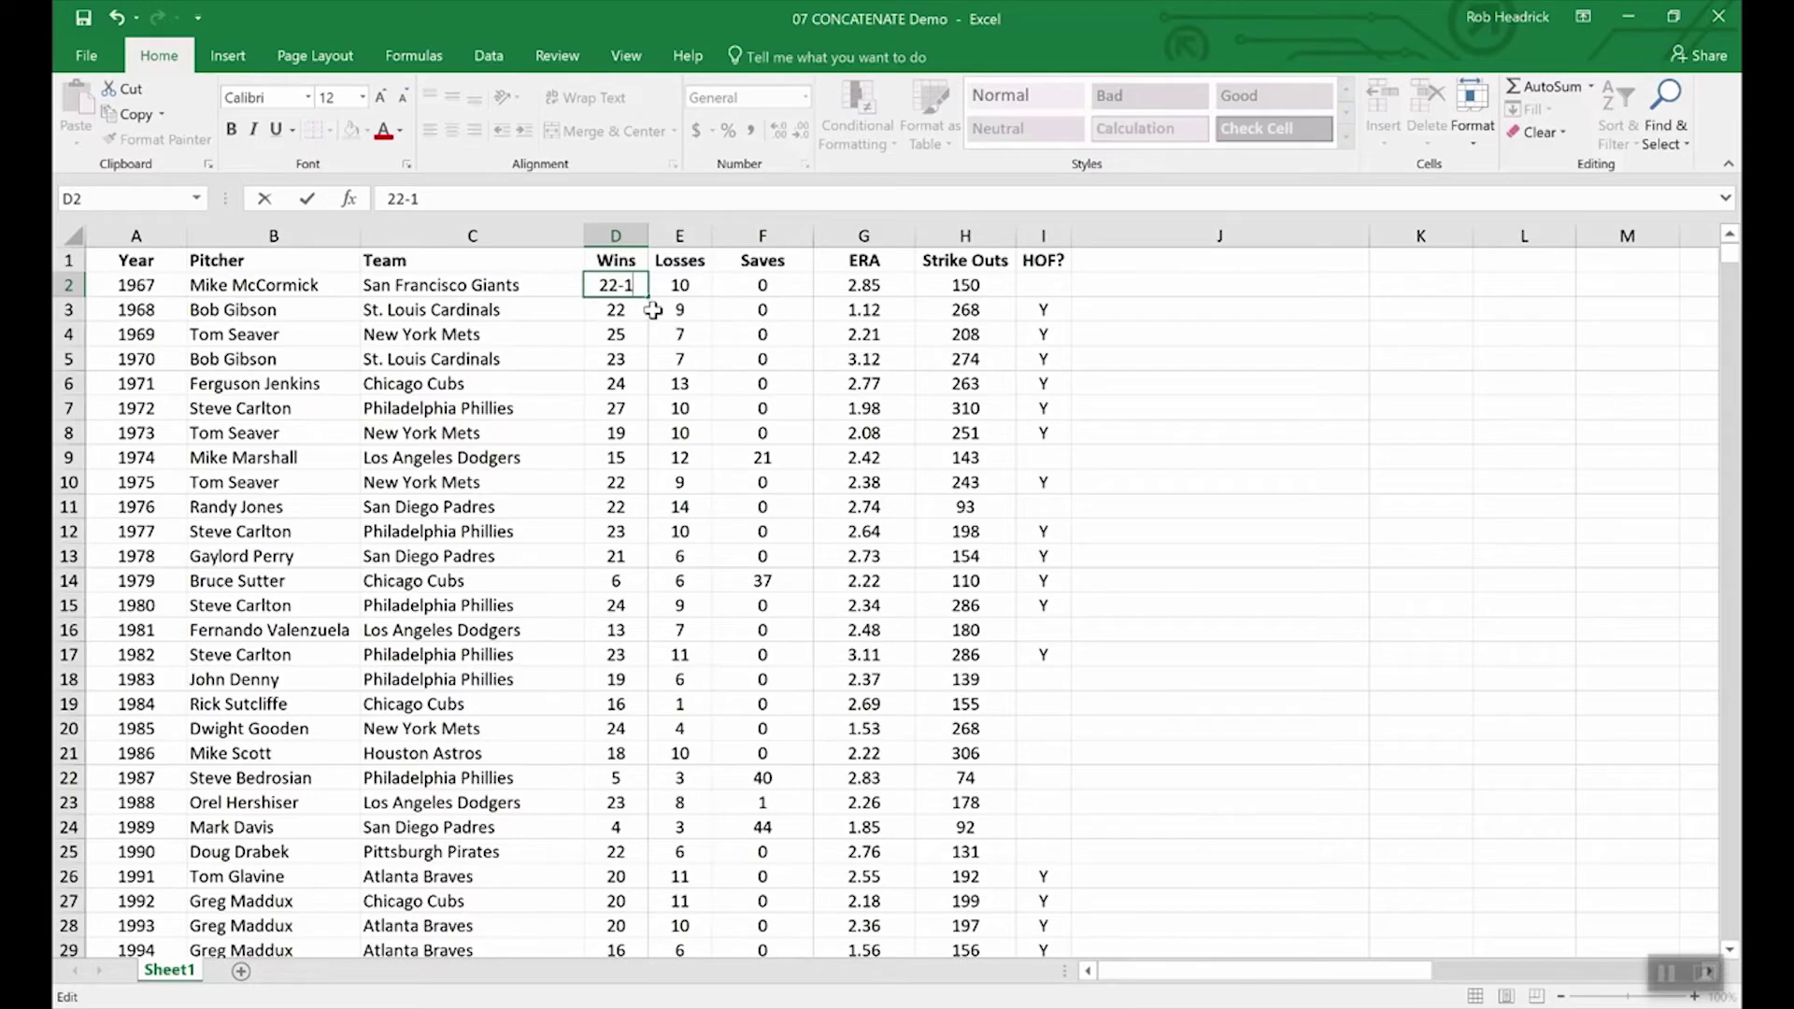
pyautogui.write('0')
pyautogui.press('BackSpace')
pyautogui.press('BackSpace')
pyautogui.press('BackSpace')
pyautogui.press('Escape')
# Step: Insert a new column before Saves with the header 'W-L'
pyautogui.rightClick(737, 237)
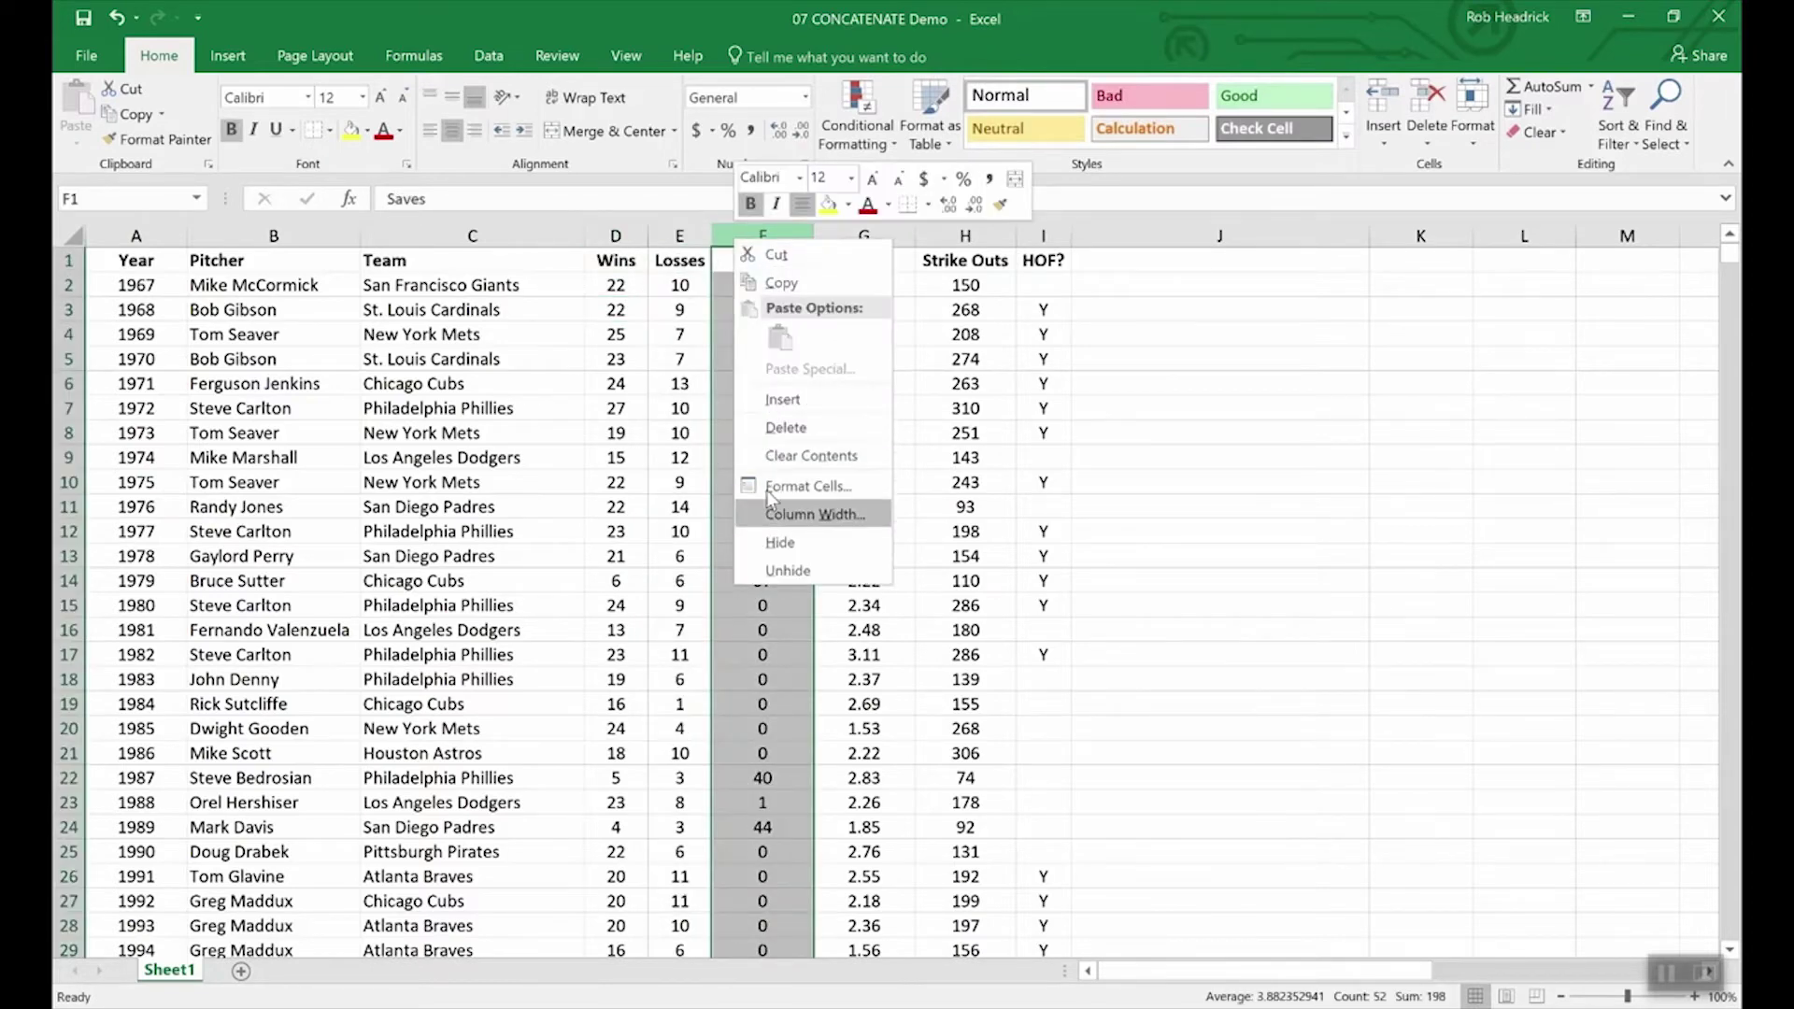
pyautogui.click(771, 401)
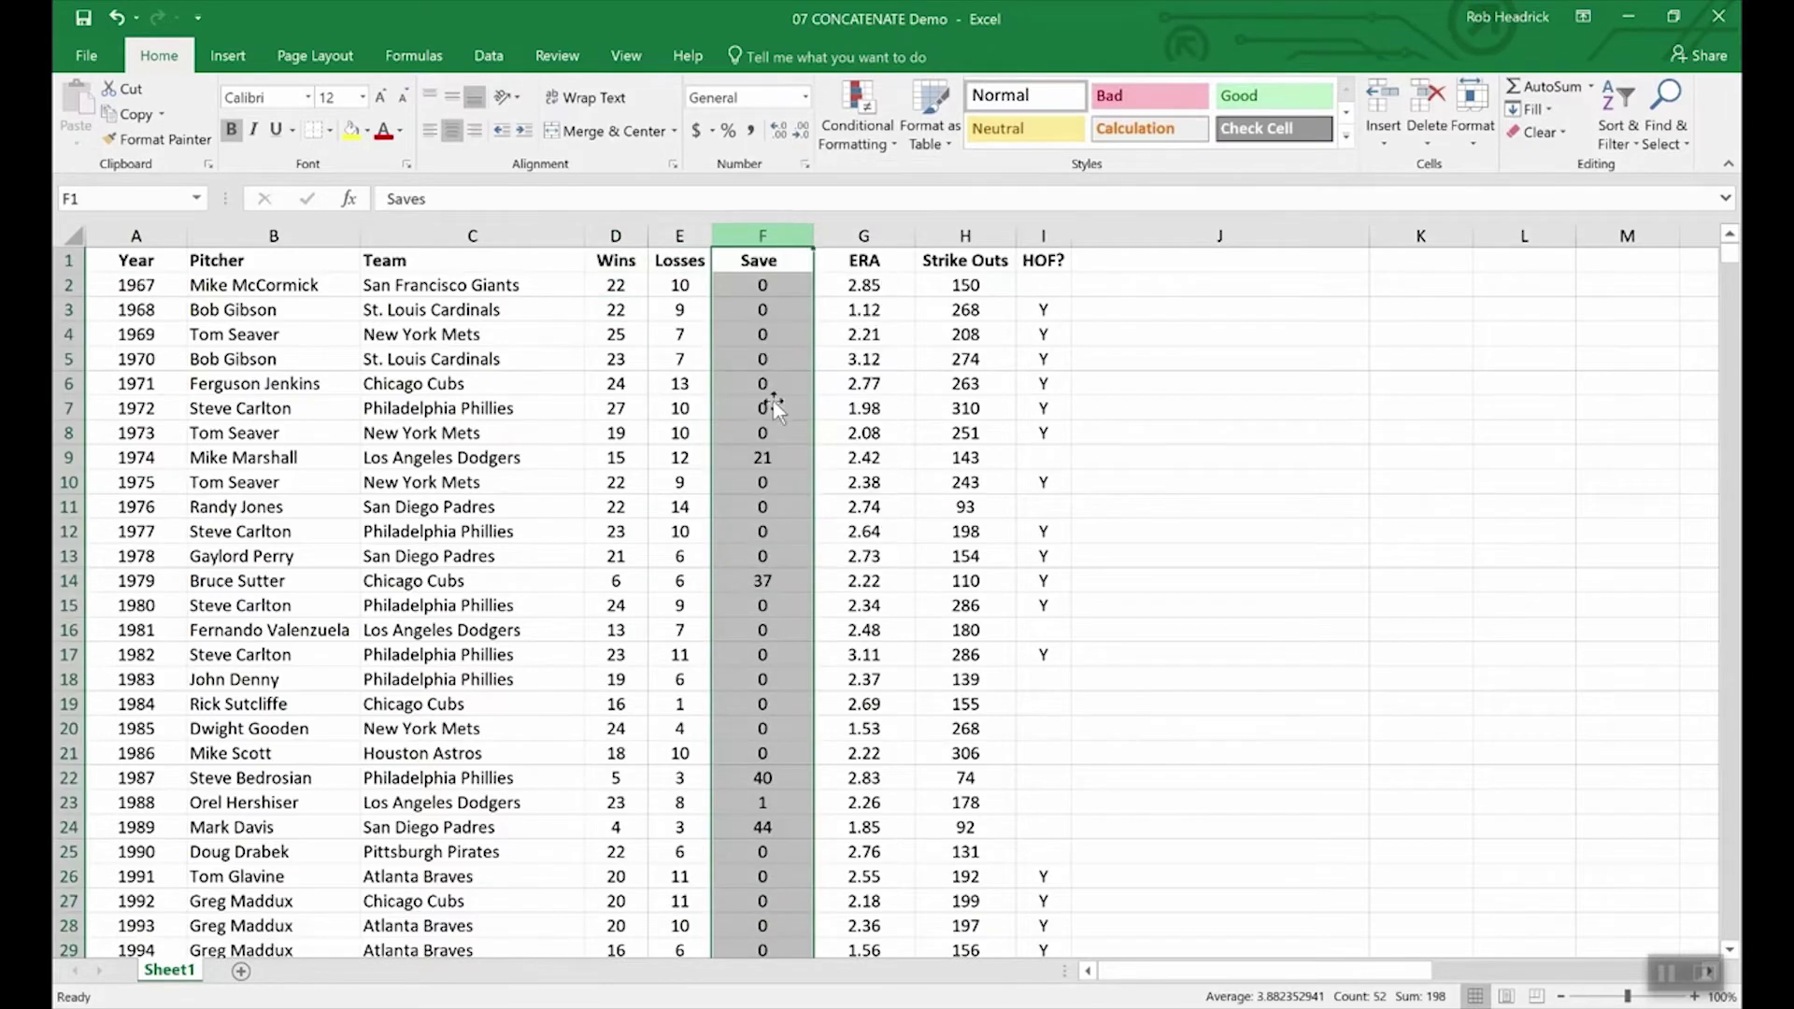
pyautogui.click(746, 259)
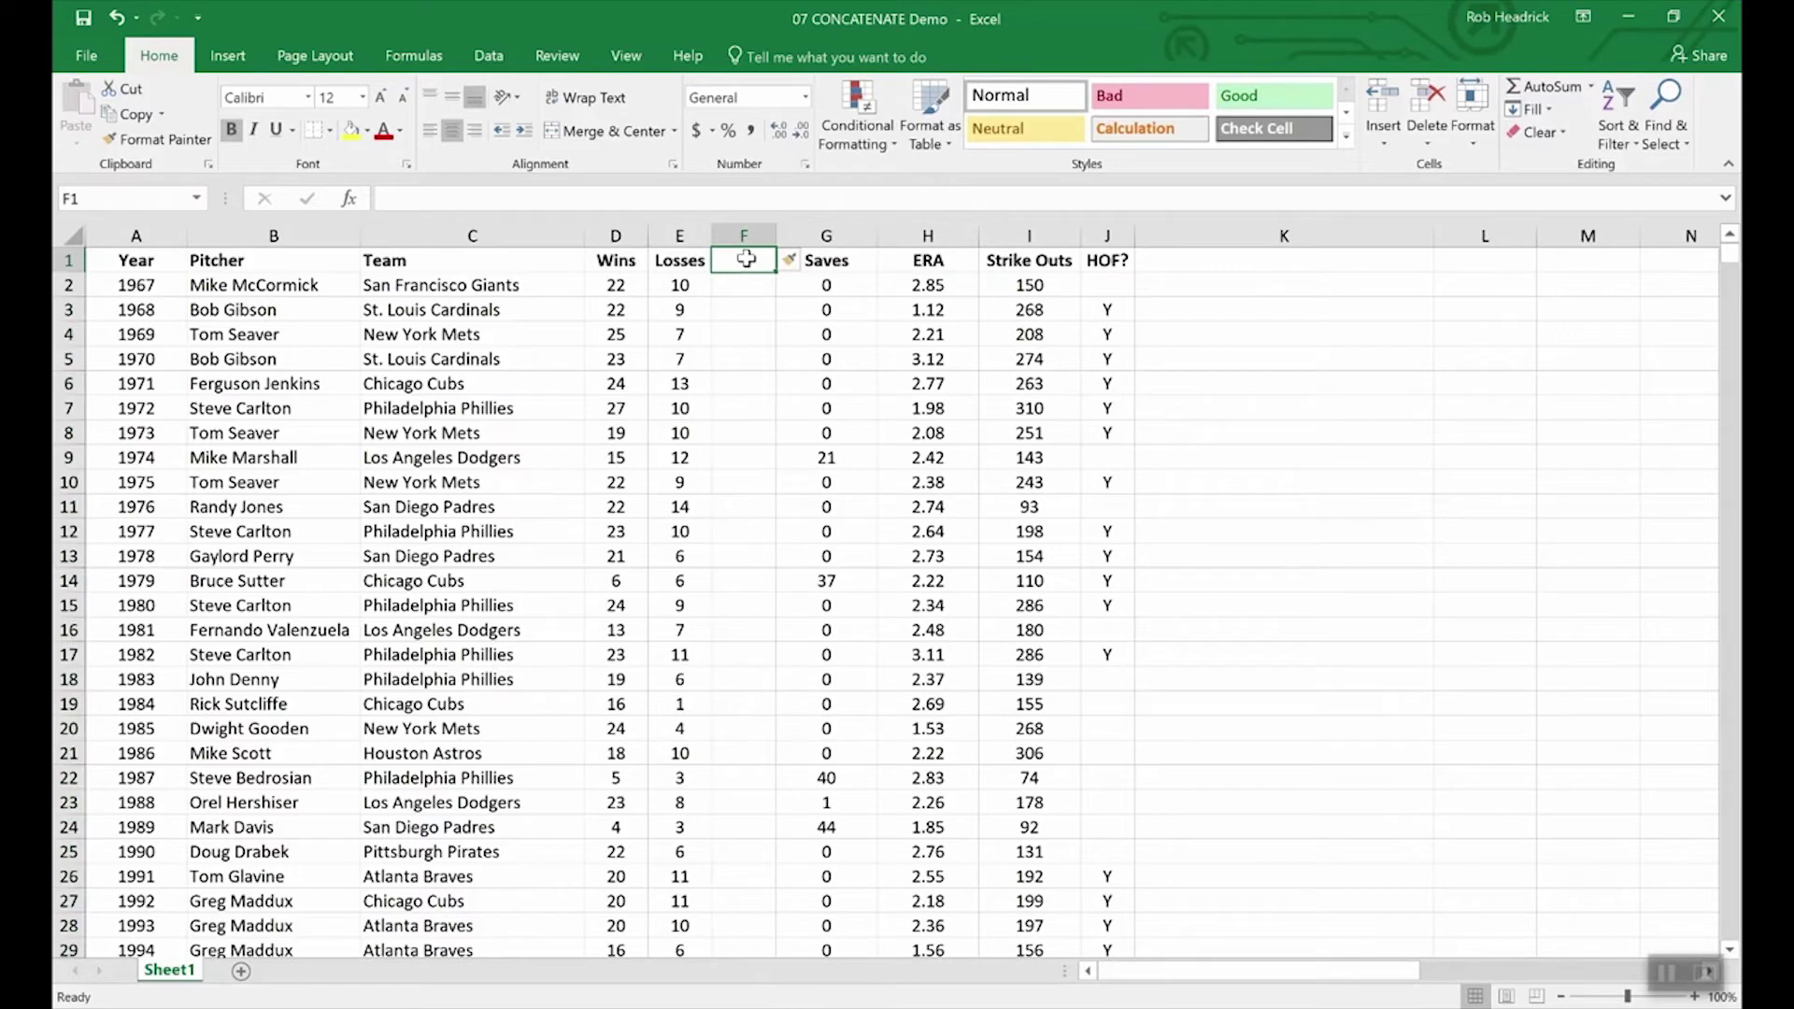
pyautogui.write('W-L')
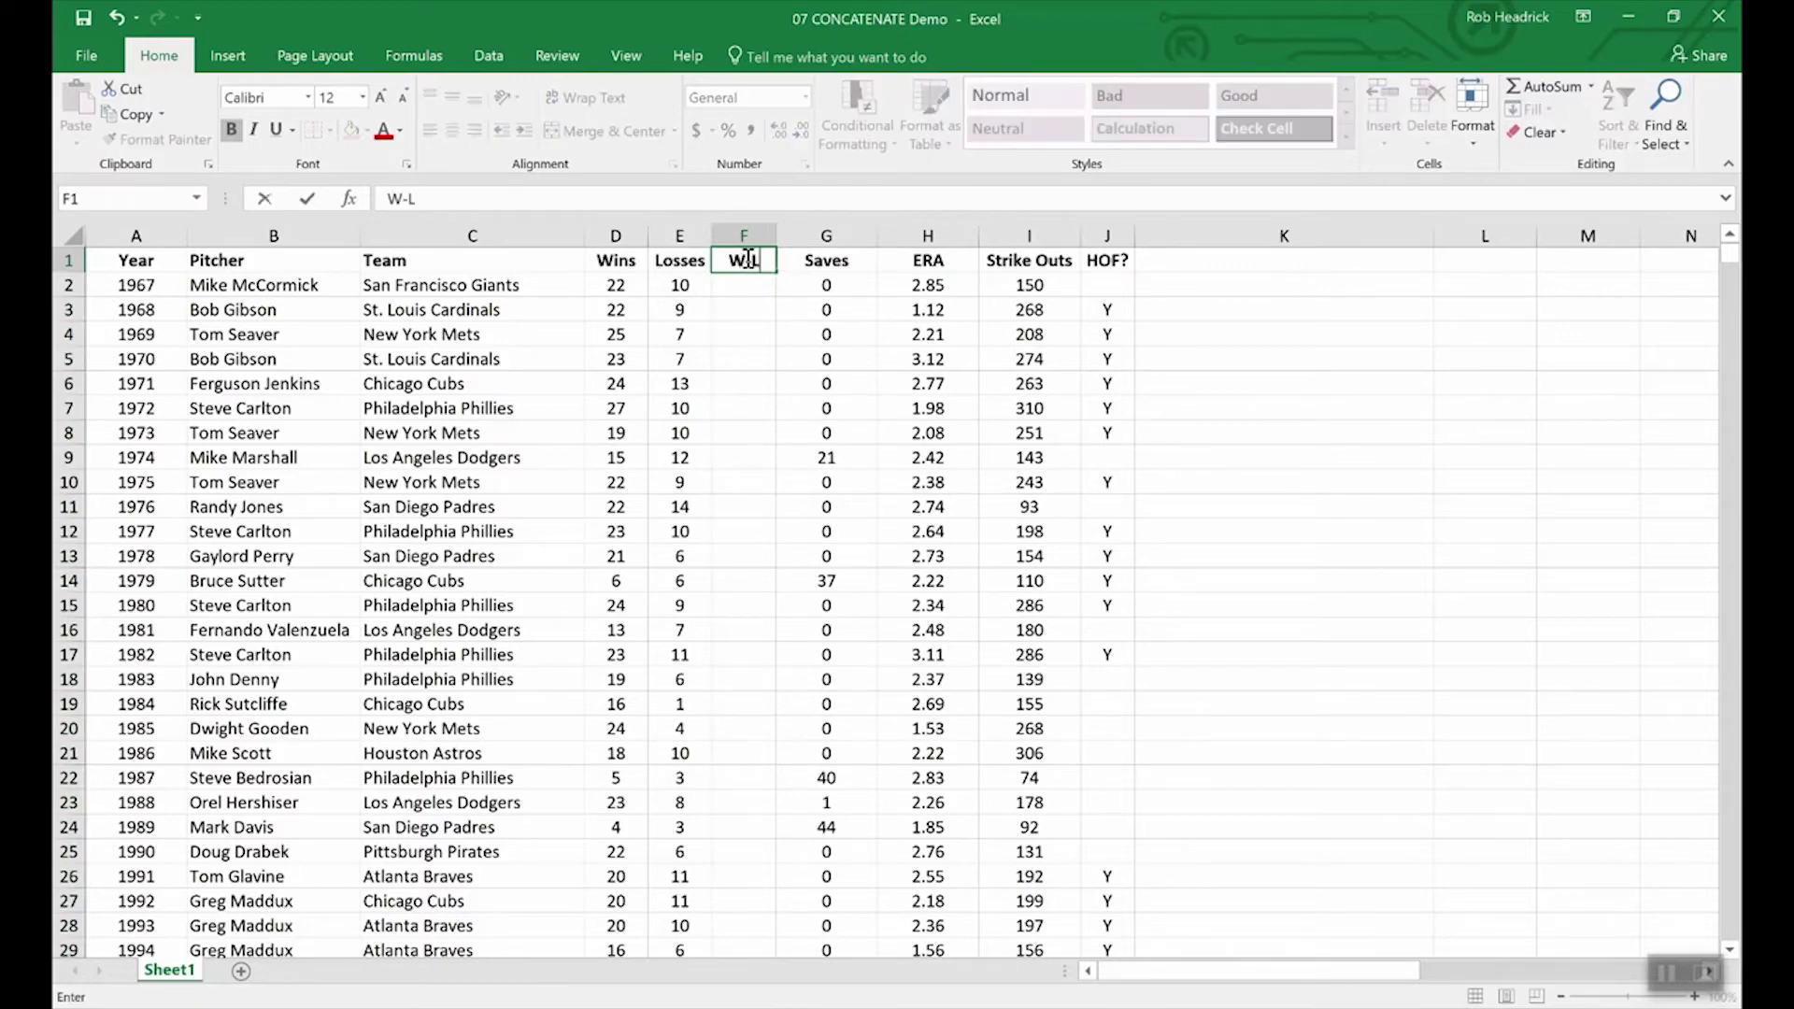
pyautogui.press('Return')
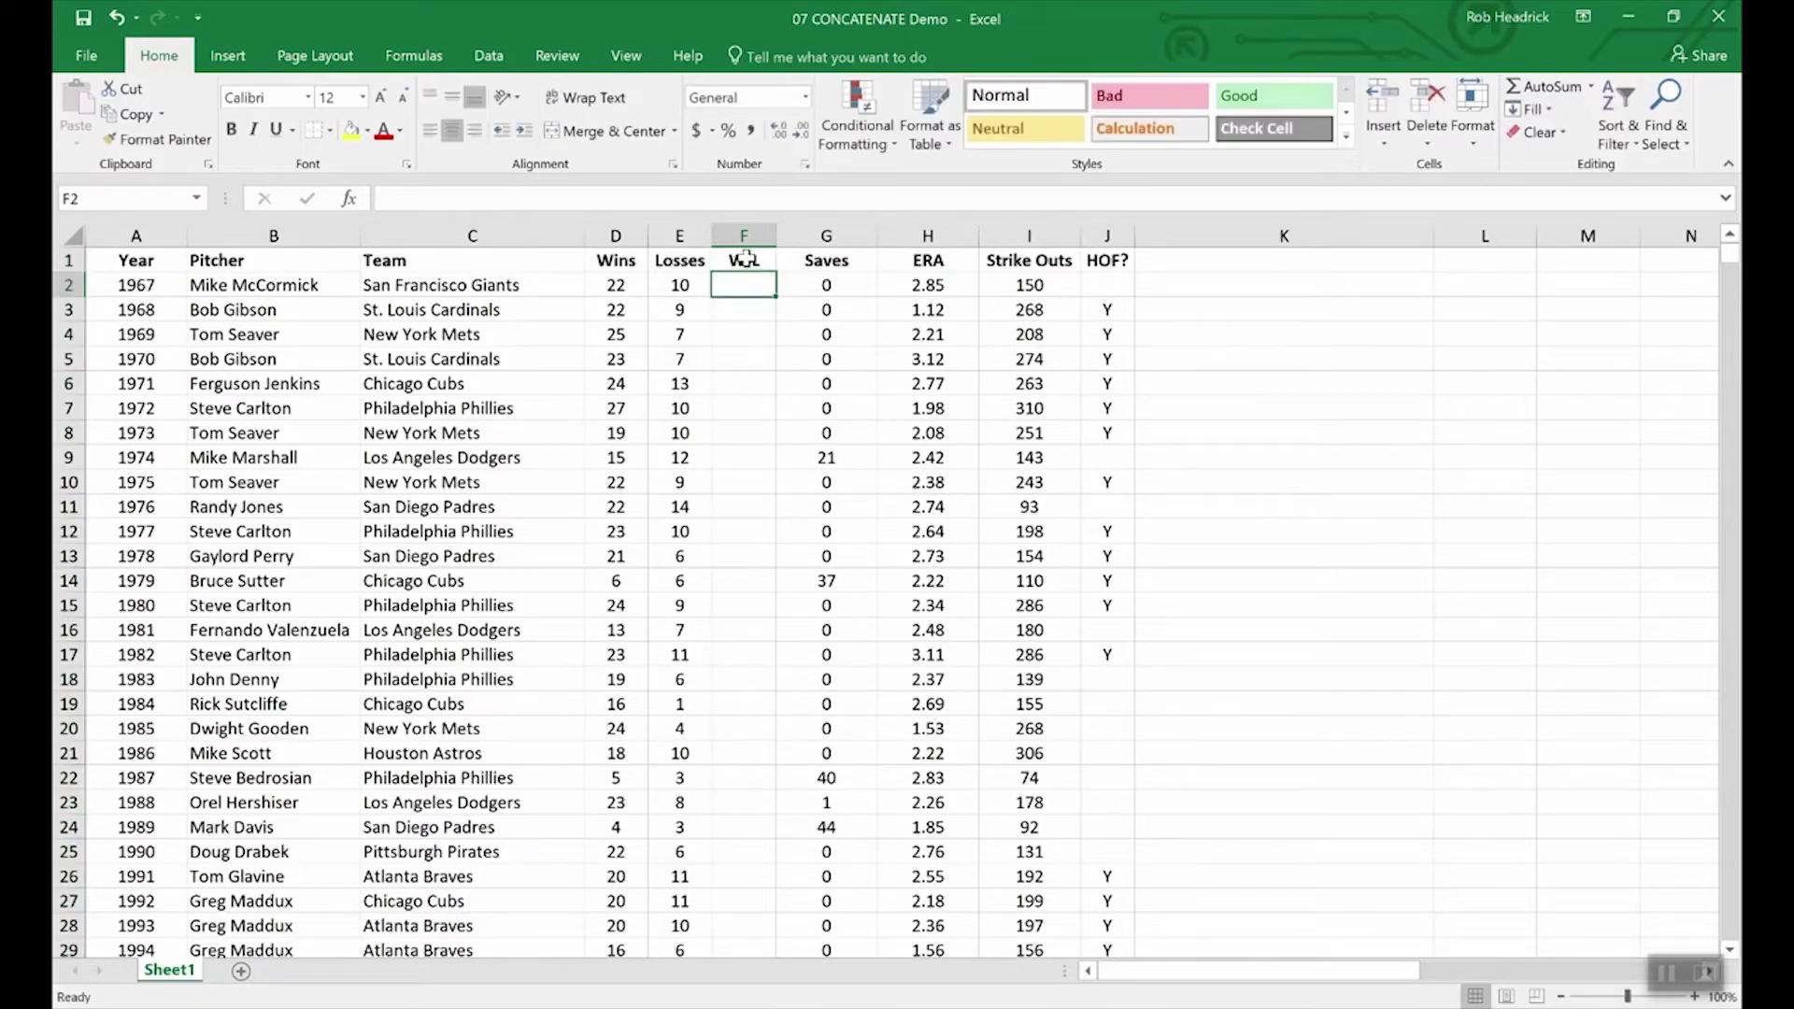
# Step: Enter =CONCATENATE(D2,E2) in F2 to join wins and losses as 2210
pyautogui.write('=conc')
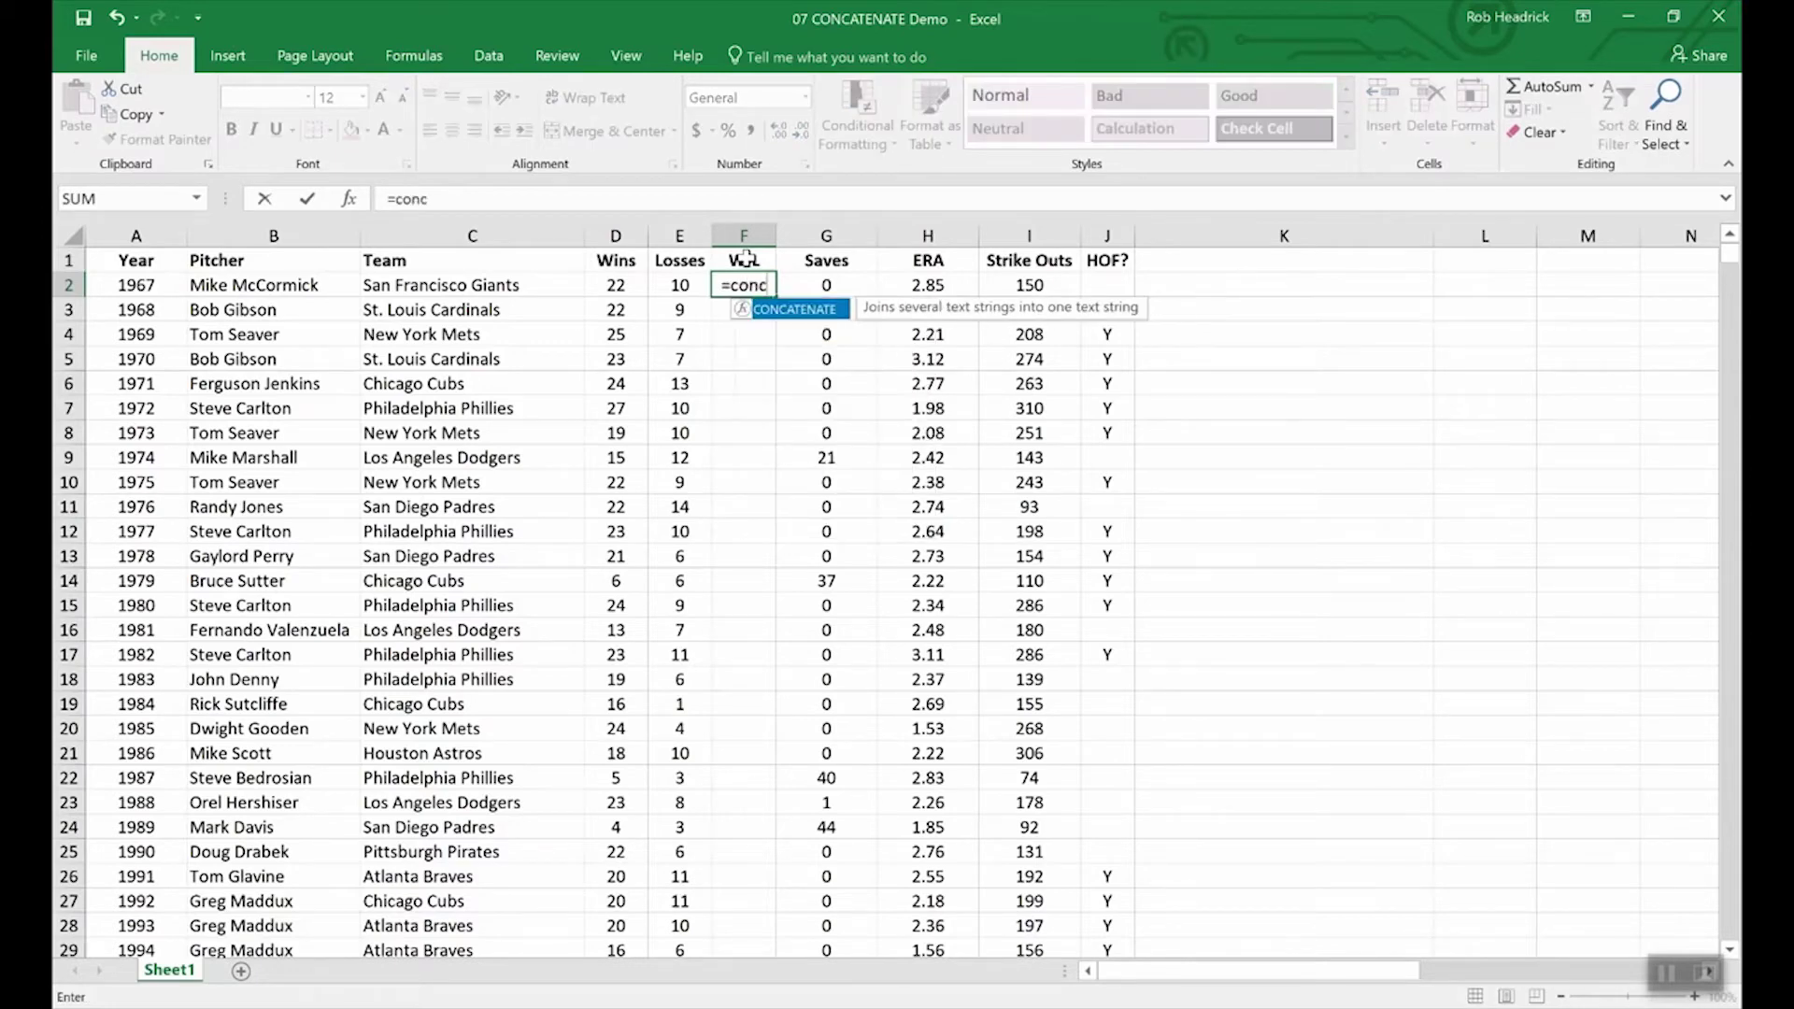
pyautogui.doubleClick(807, 315)
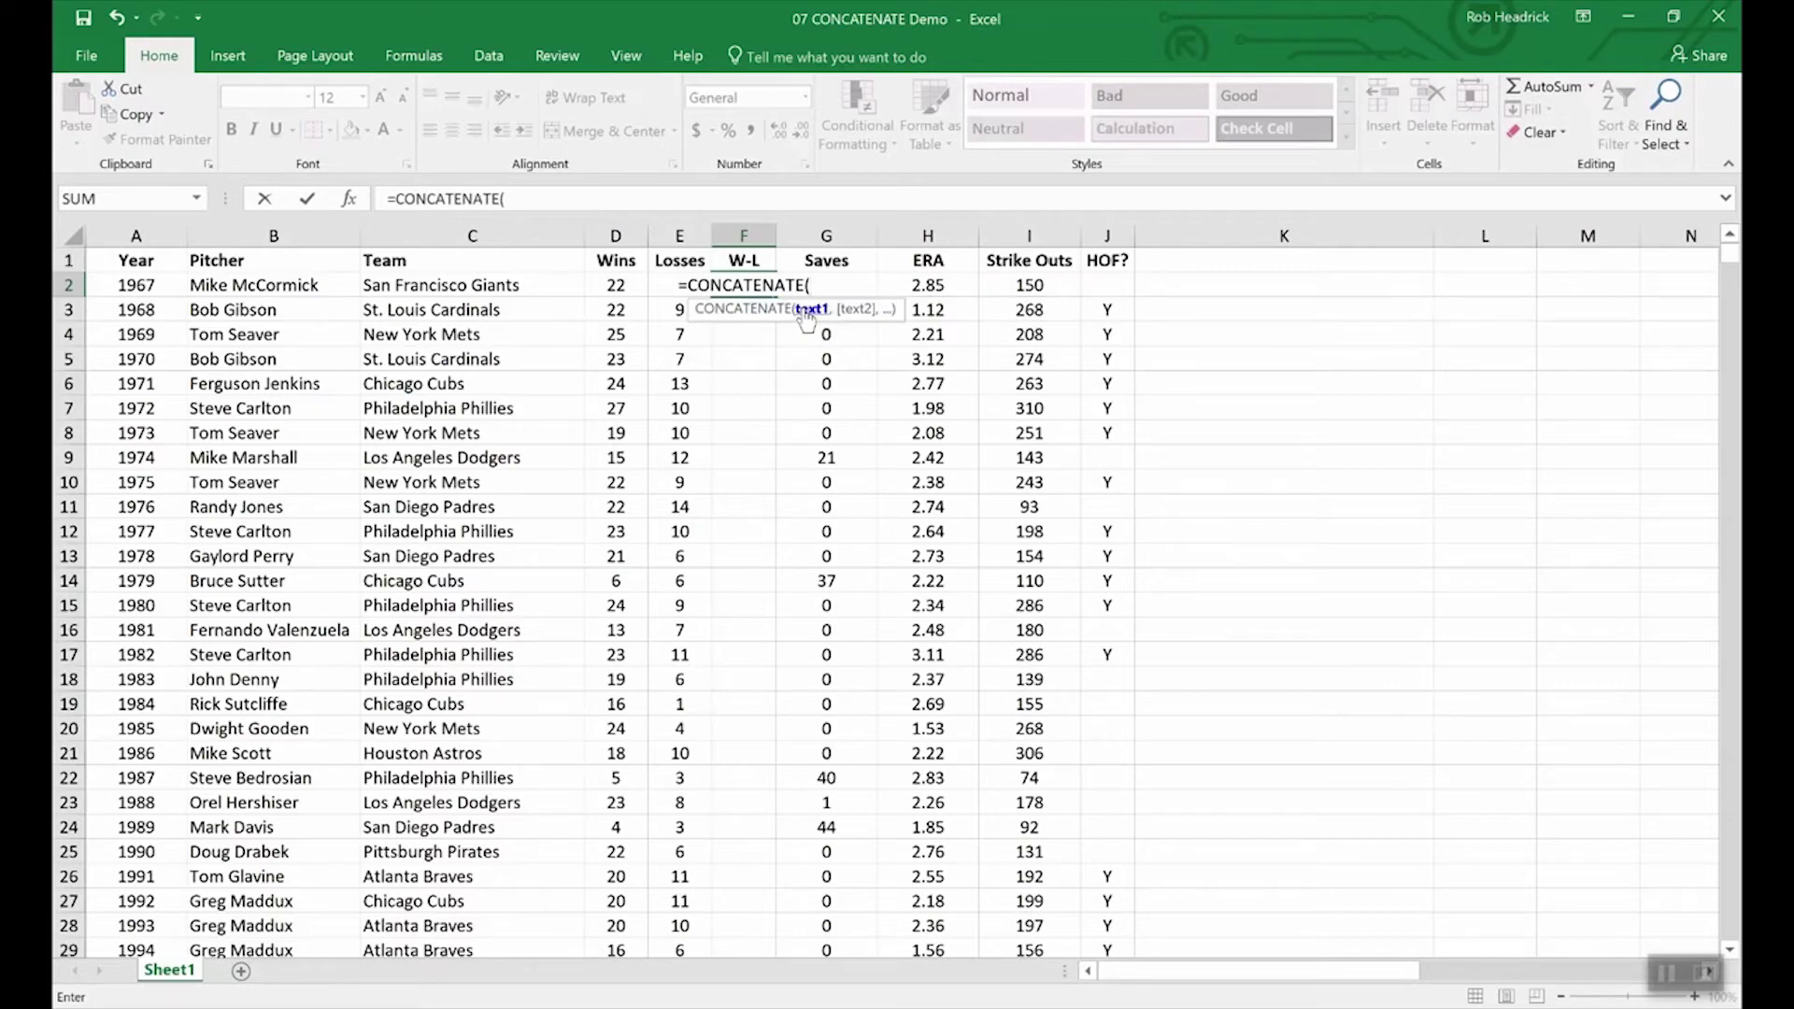
pyautogui.click(593, 287)
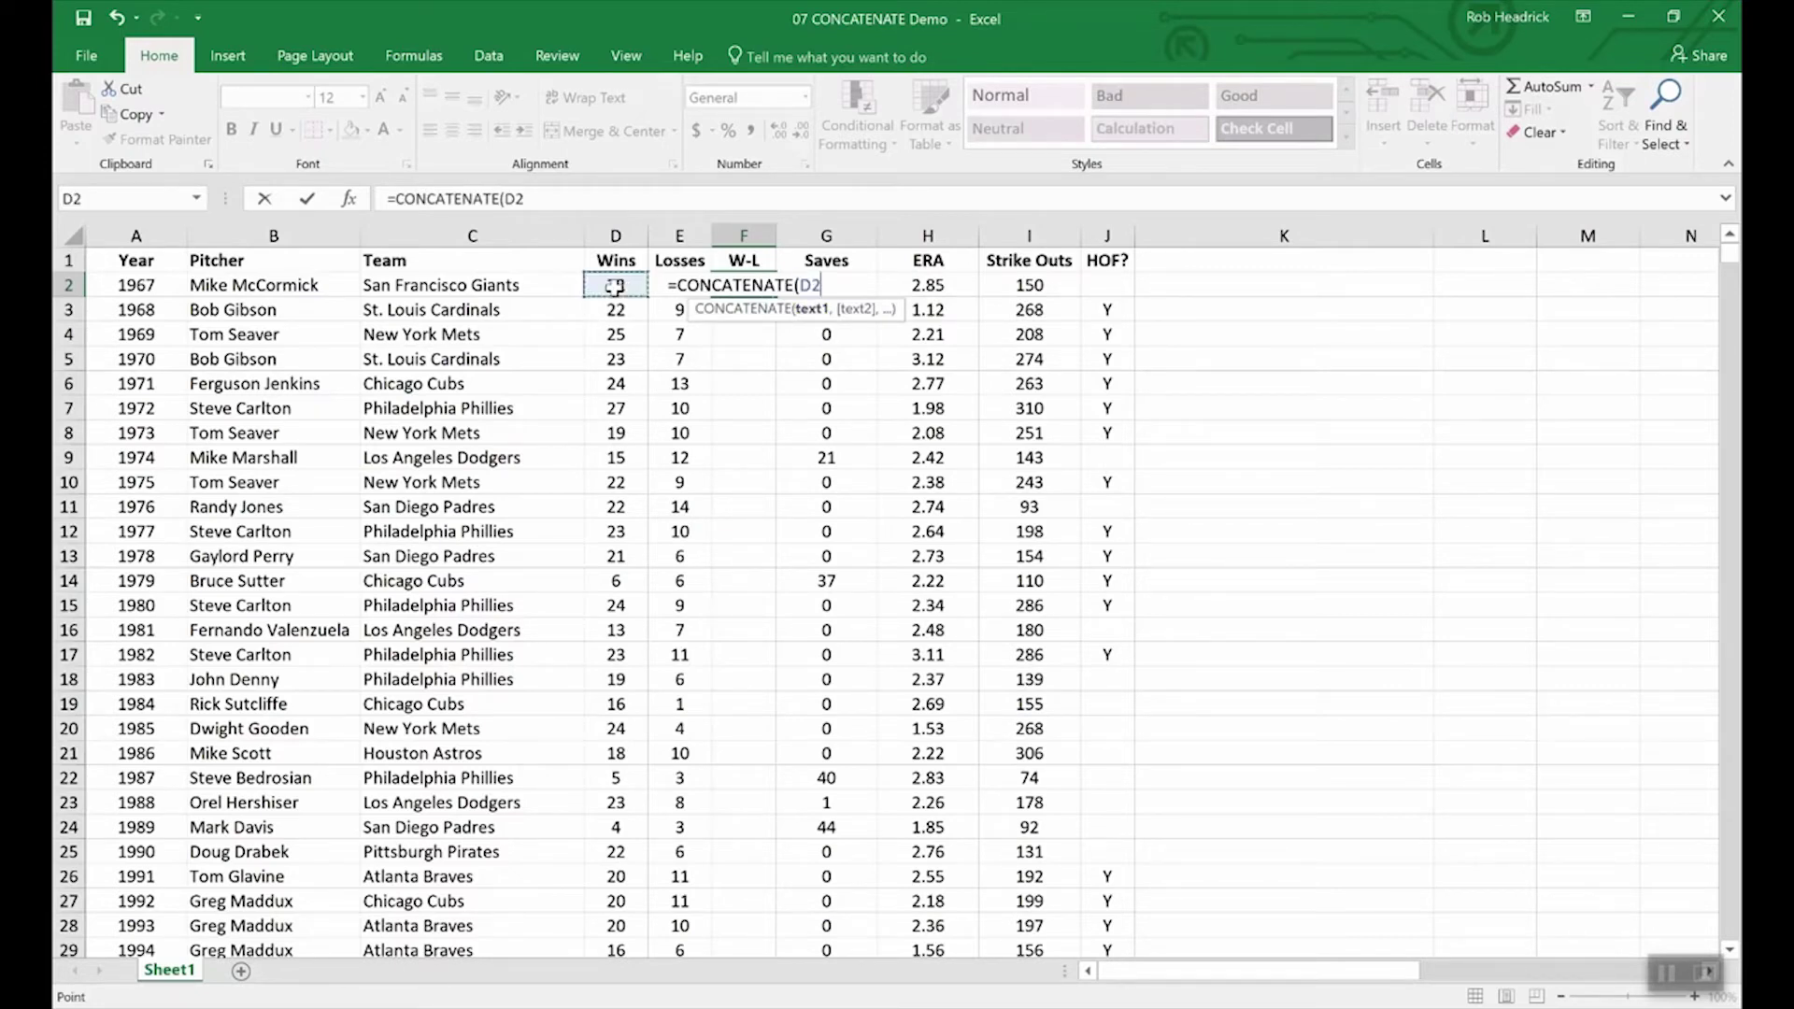
pyautogui.write(',')
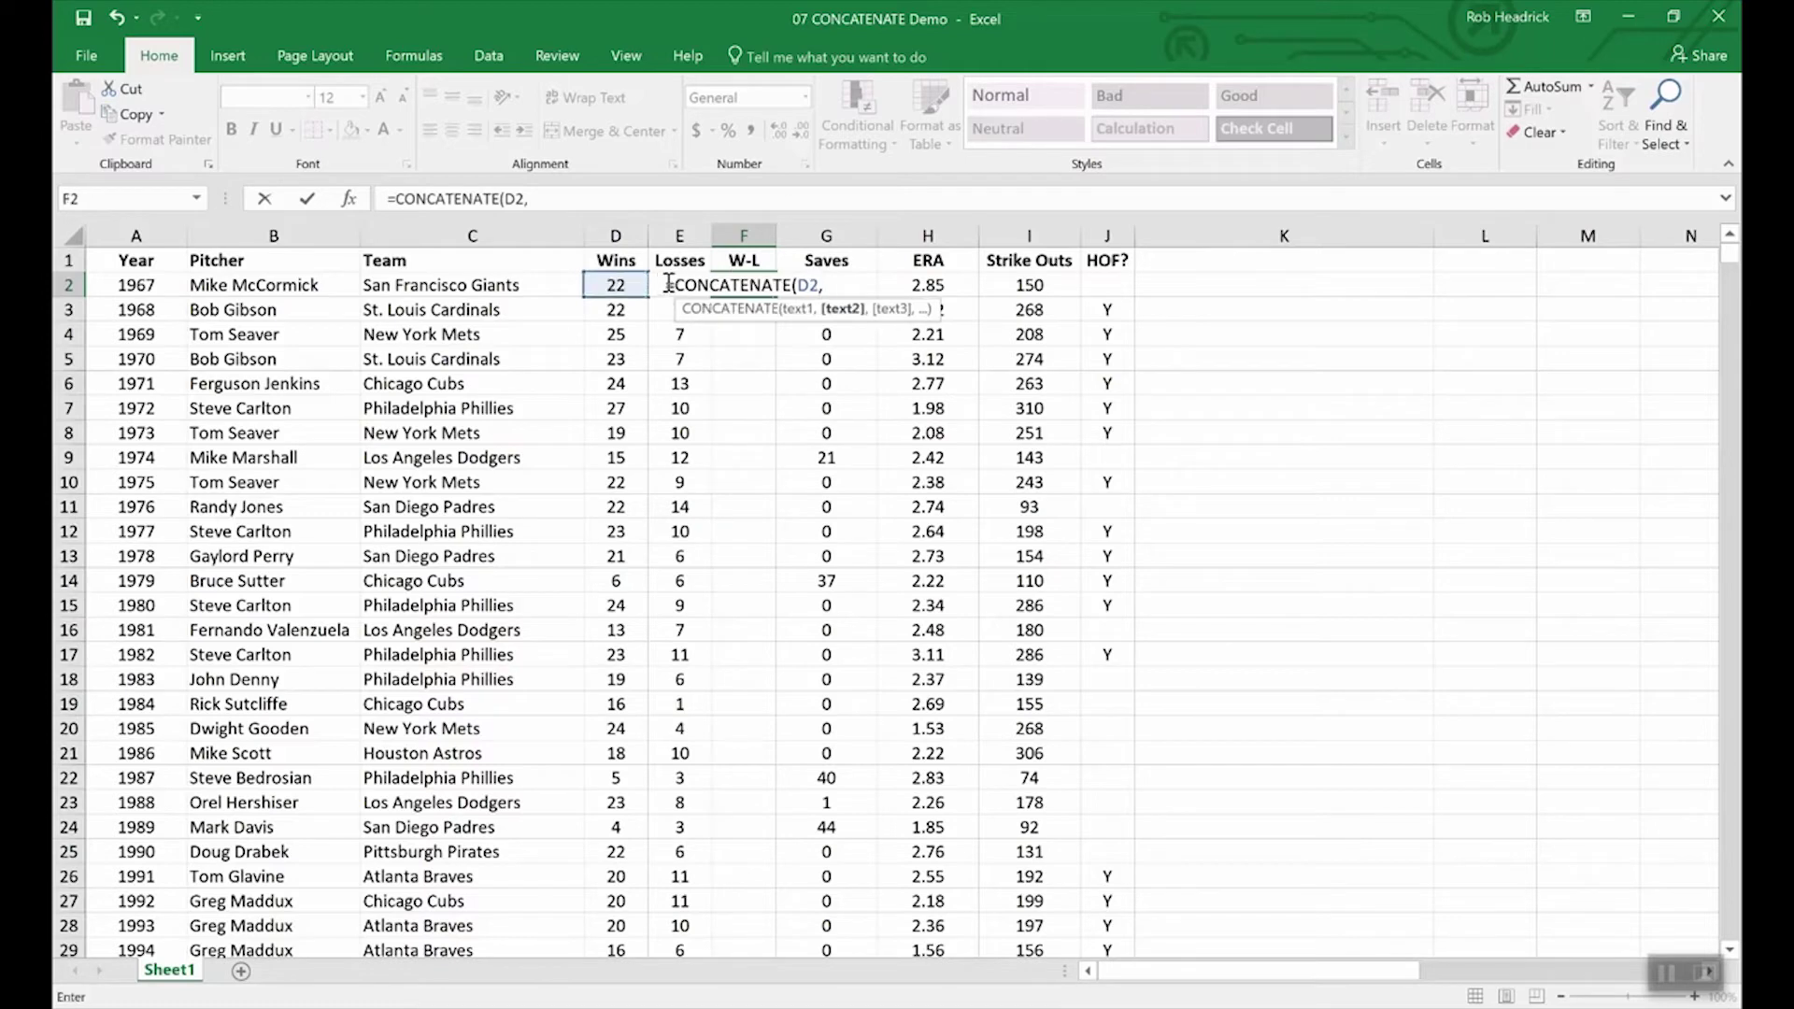
pyautogui.write('e2')
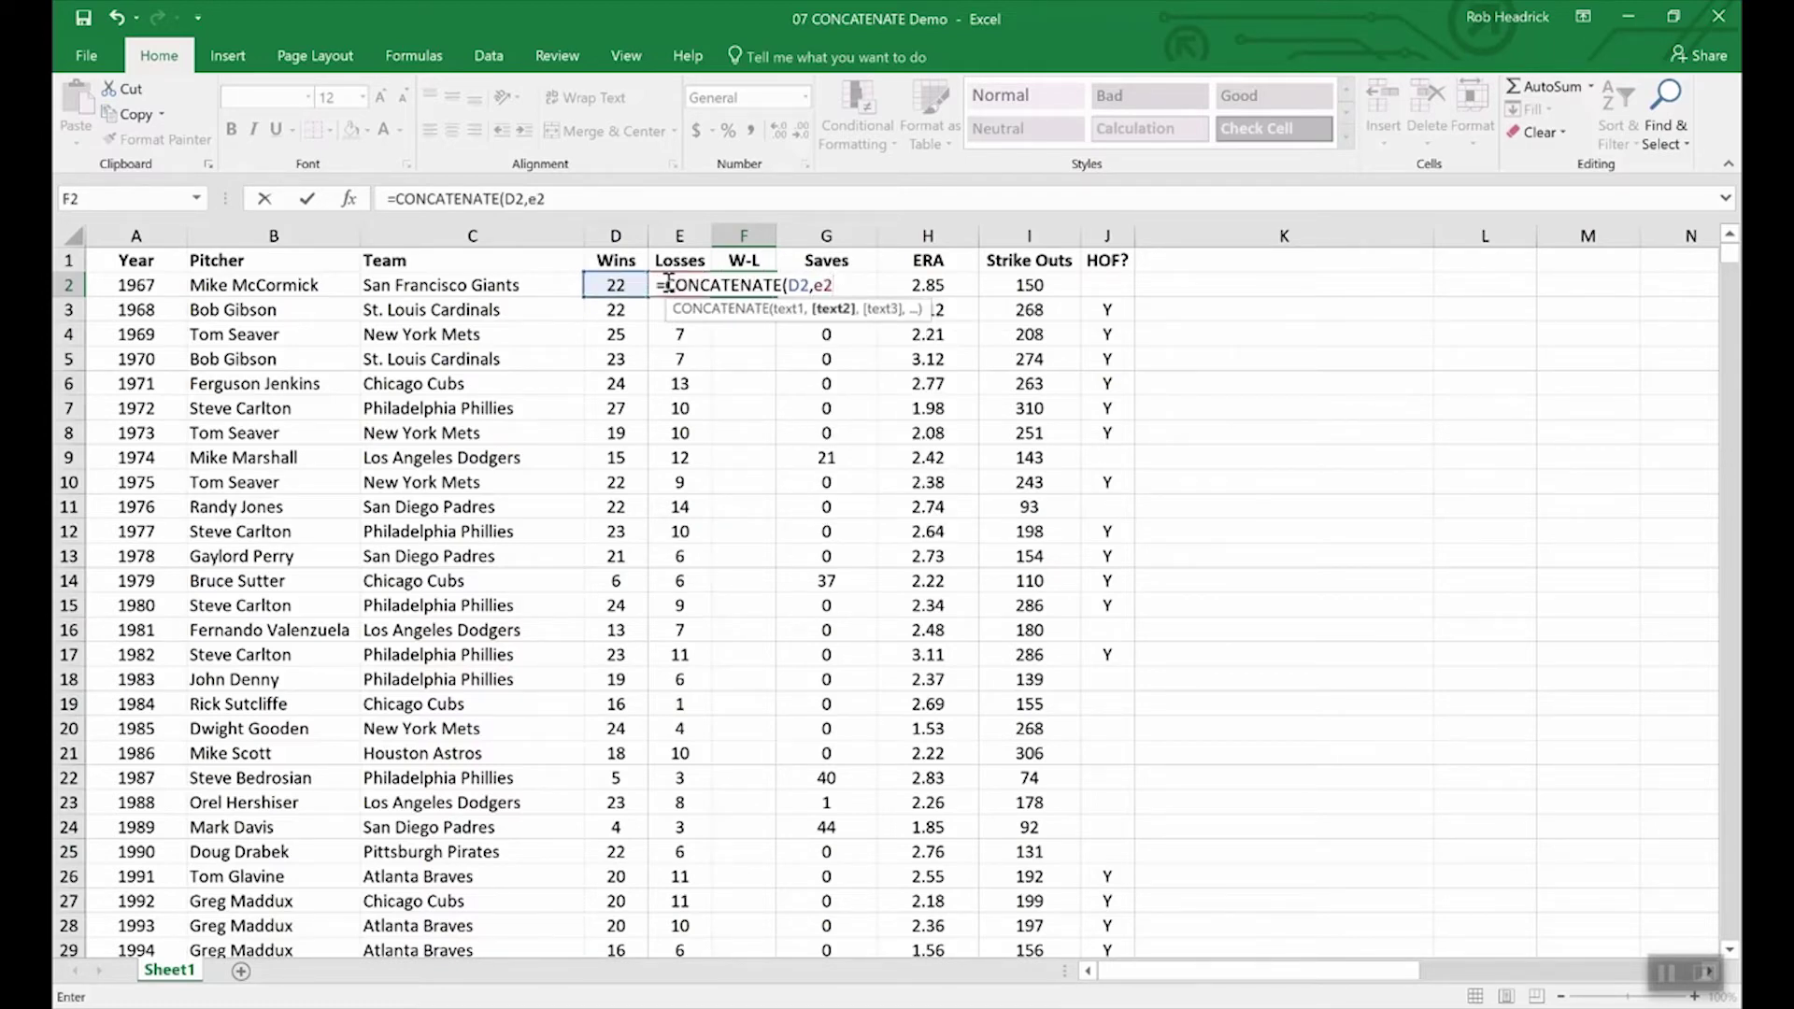
pyautogui.press('Return')
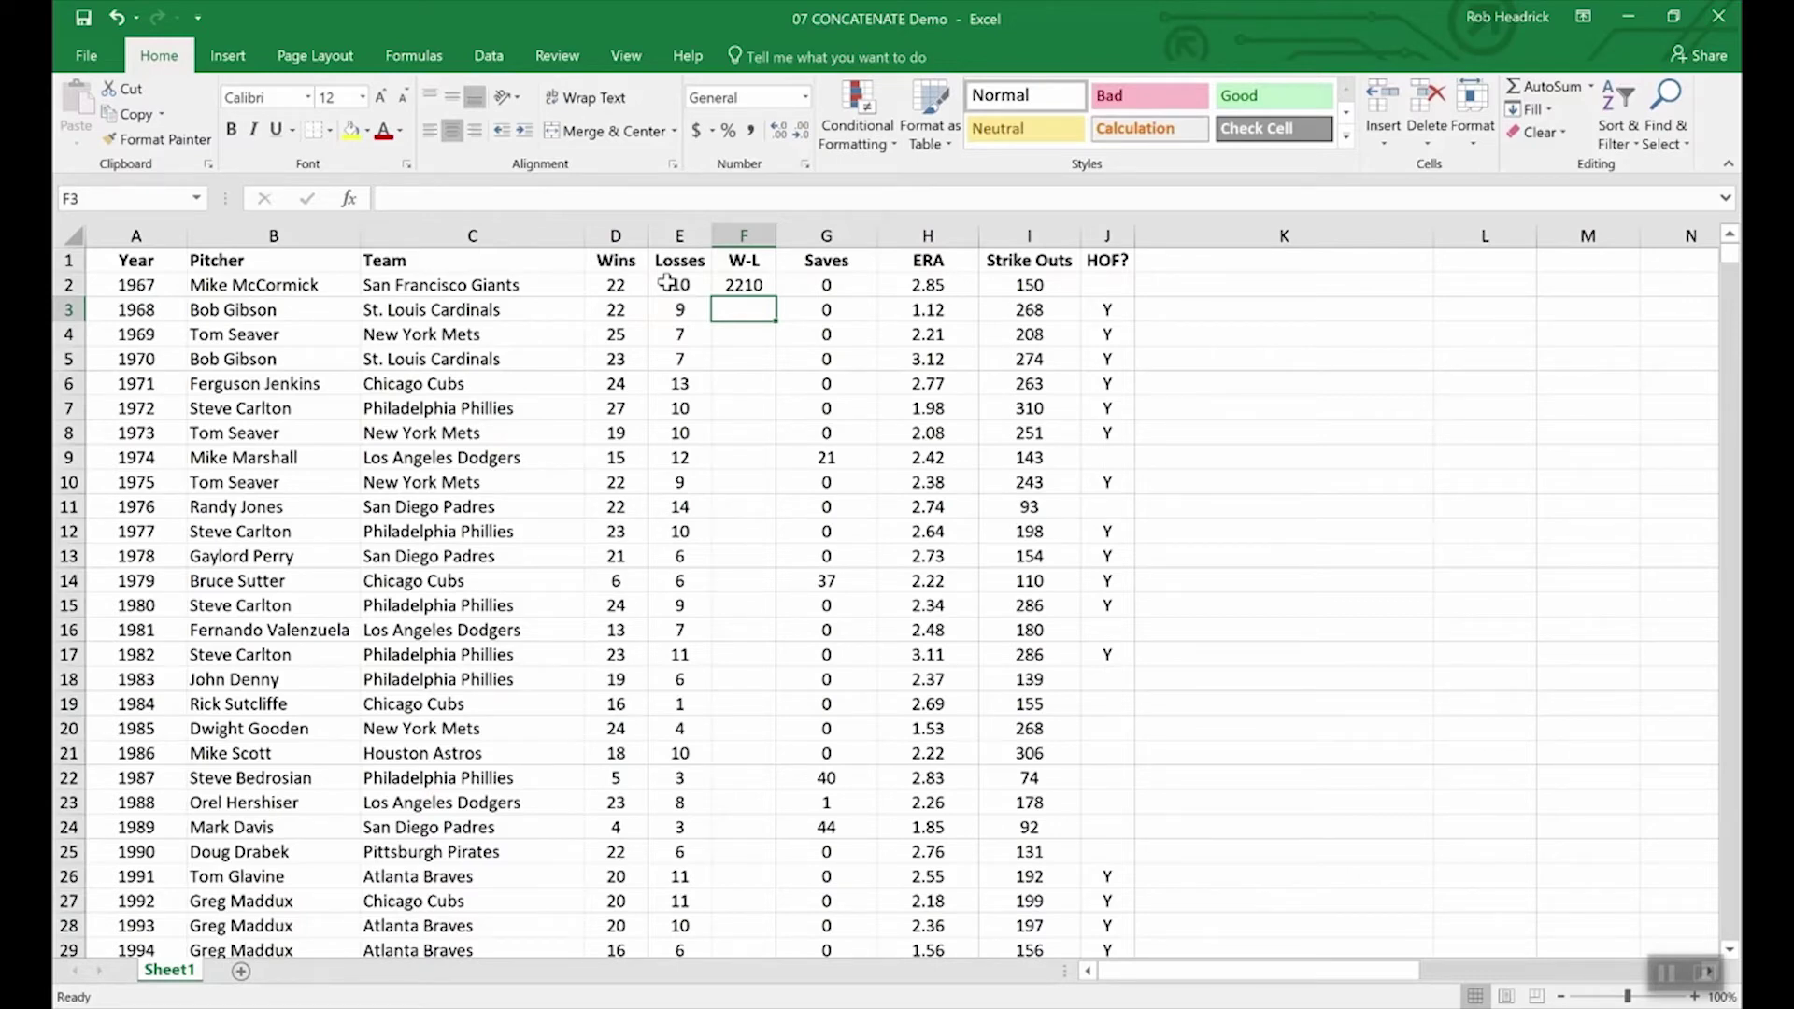
# Step: Change F2 to =CONCATENATE(D2,"-",E2) so the record reads 22-10
pyautogui.click(744, 285)
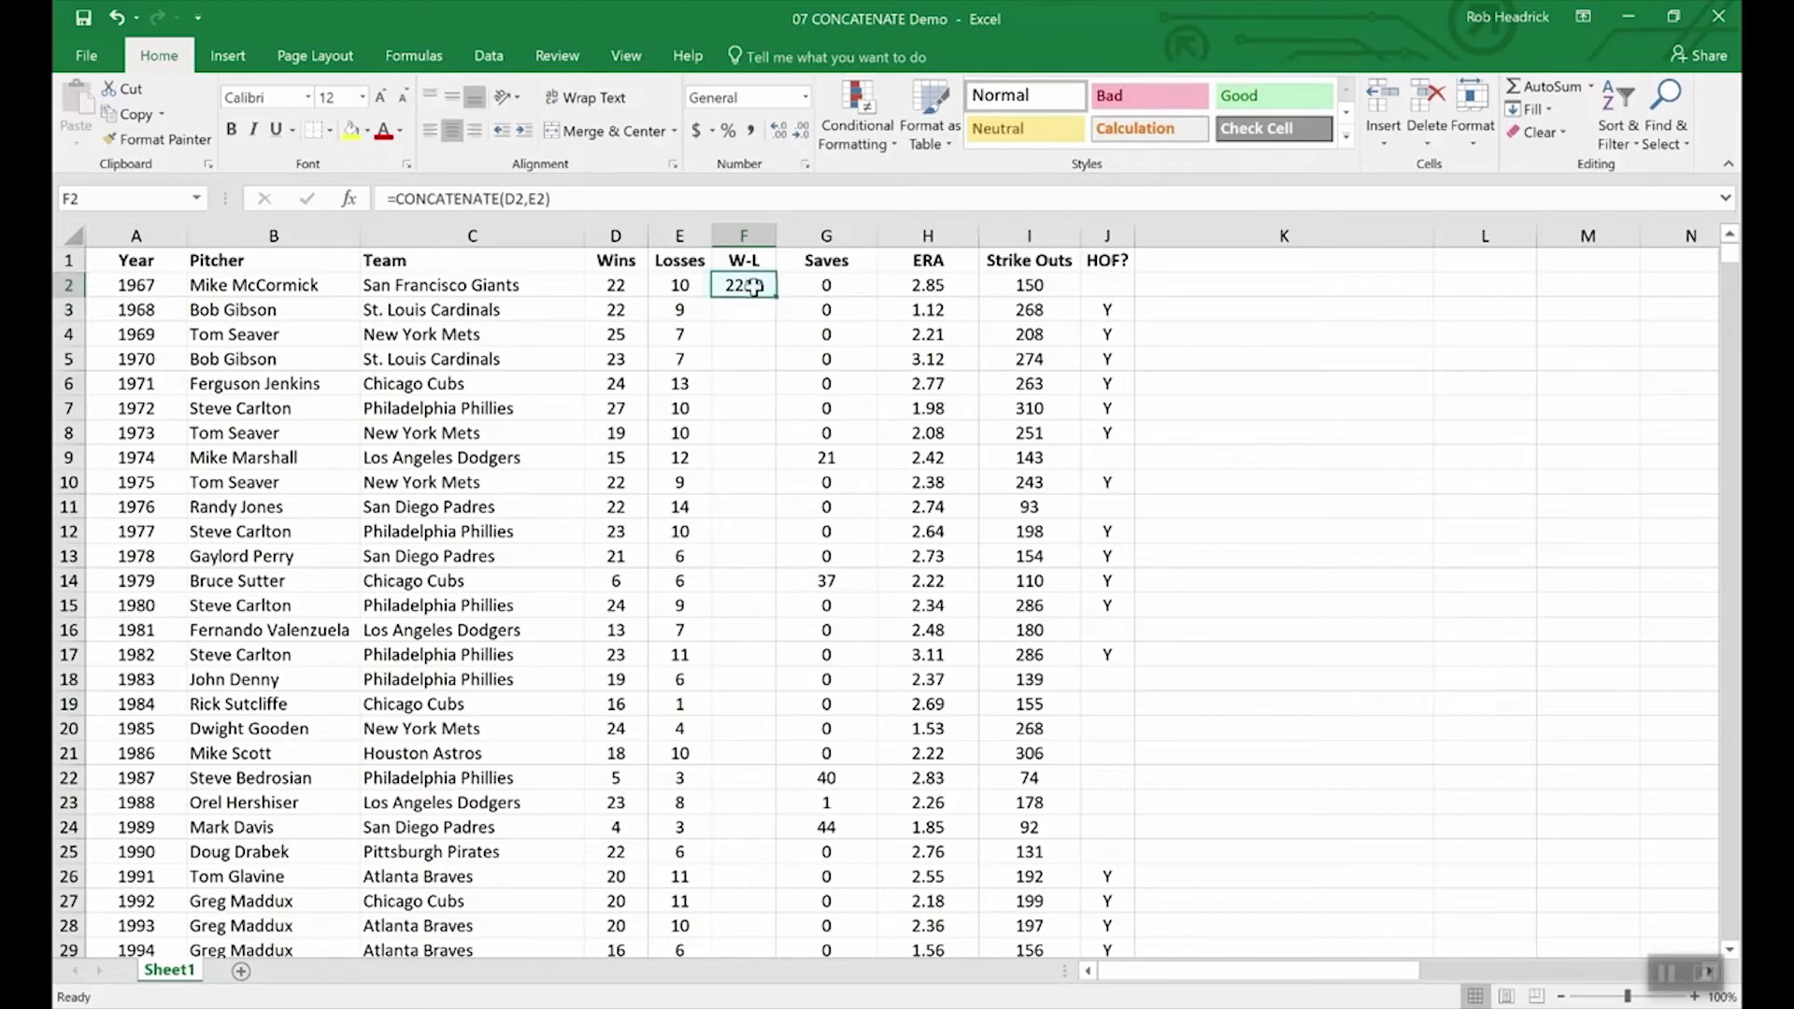
pyautogui.click(530, 199)
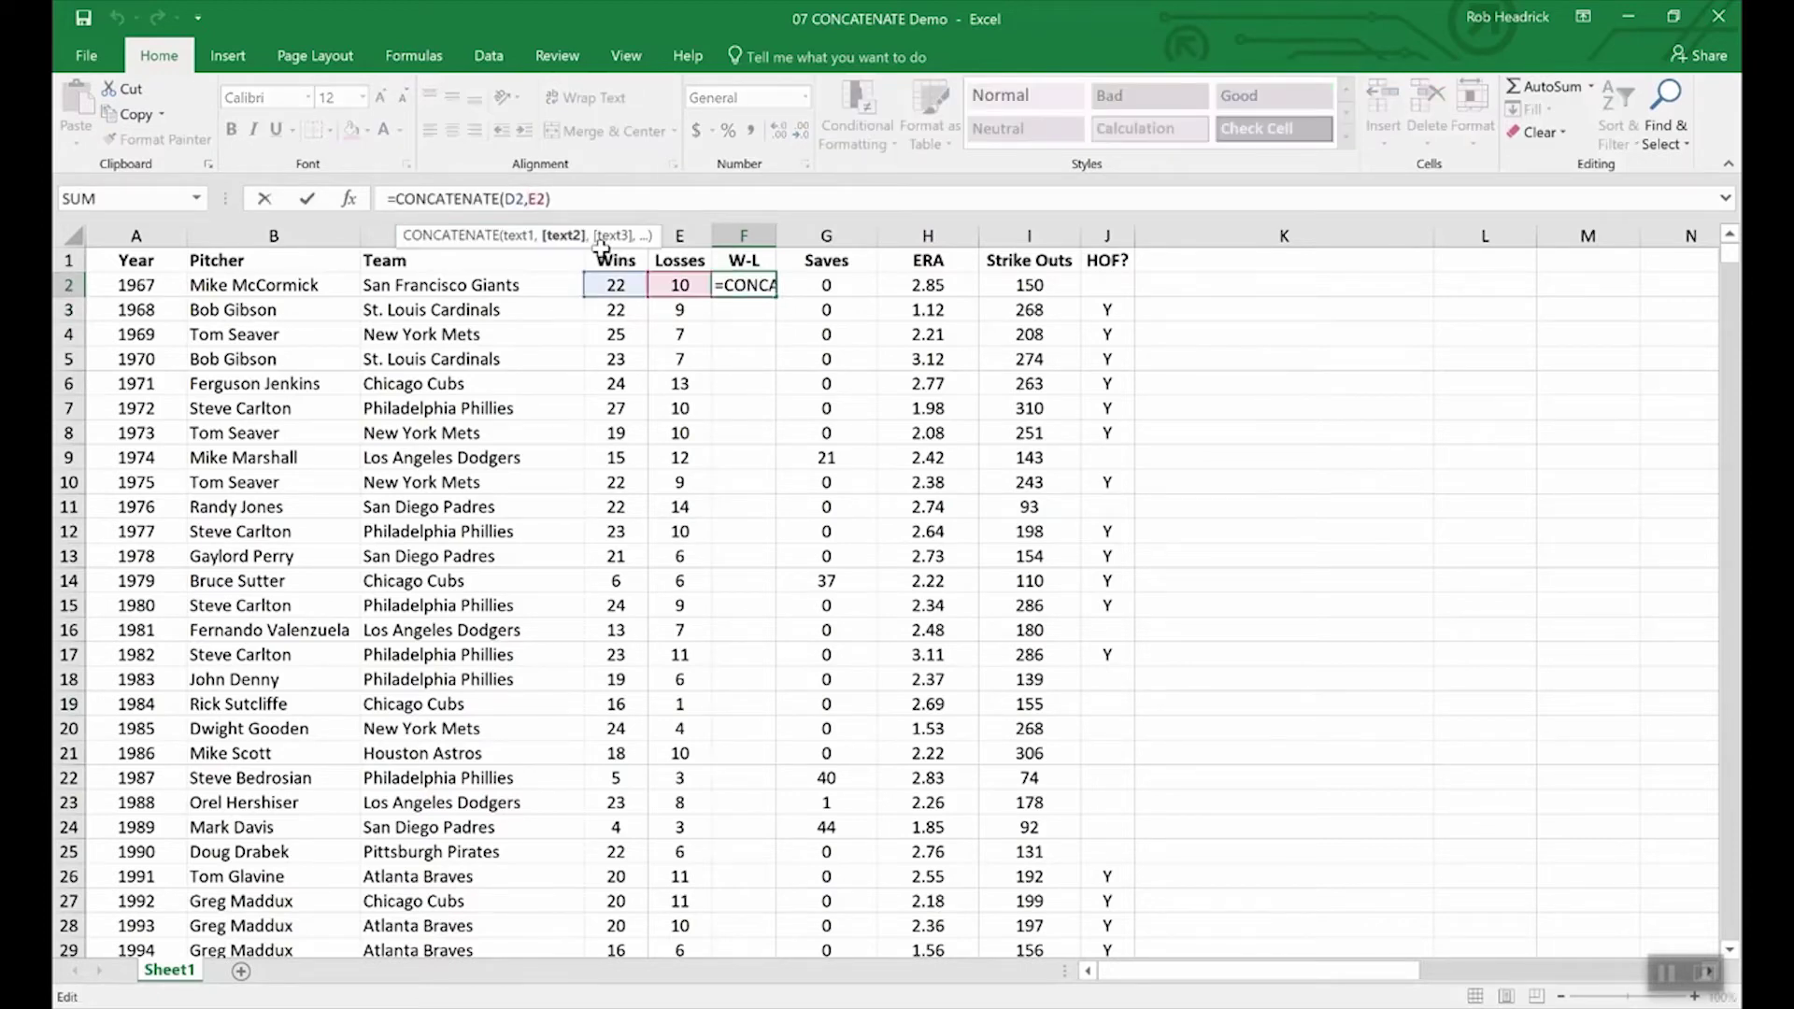
pyautogui.write('"')
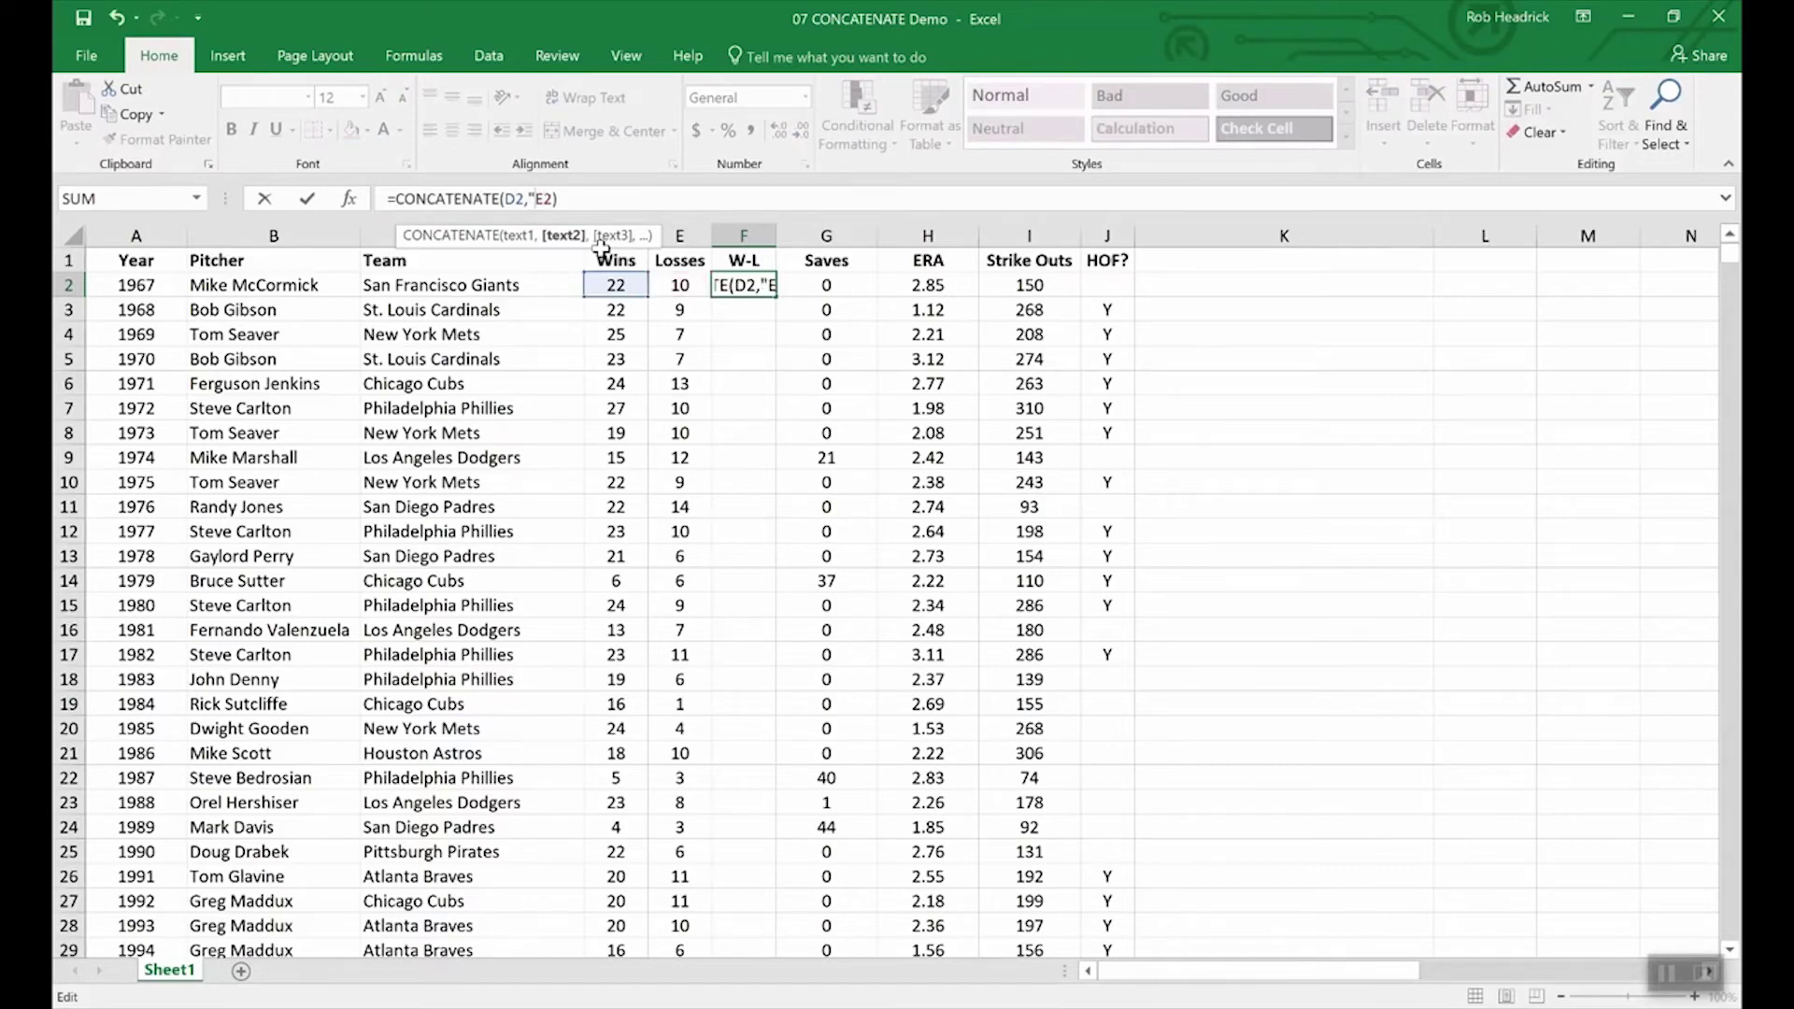
pyautogui.write('-",')
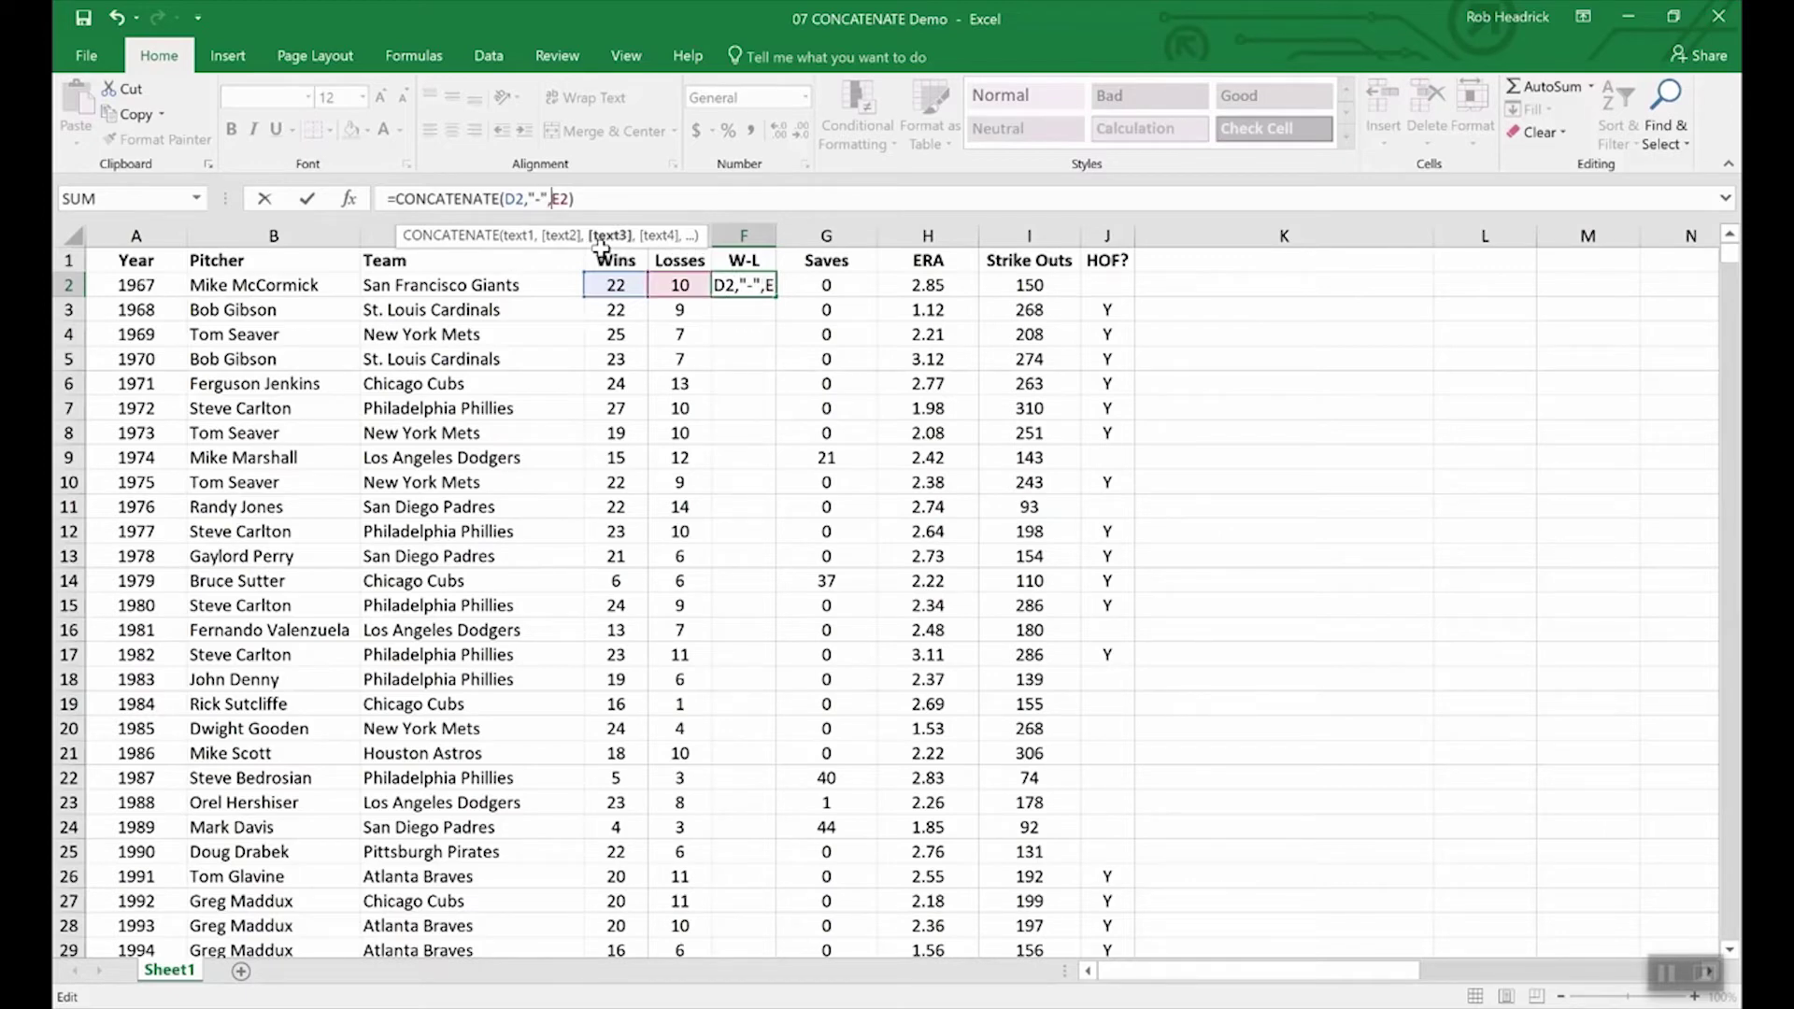
pyautogui.press('Return')
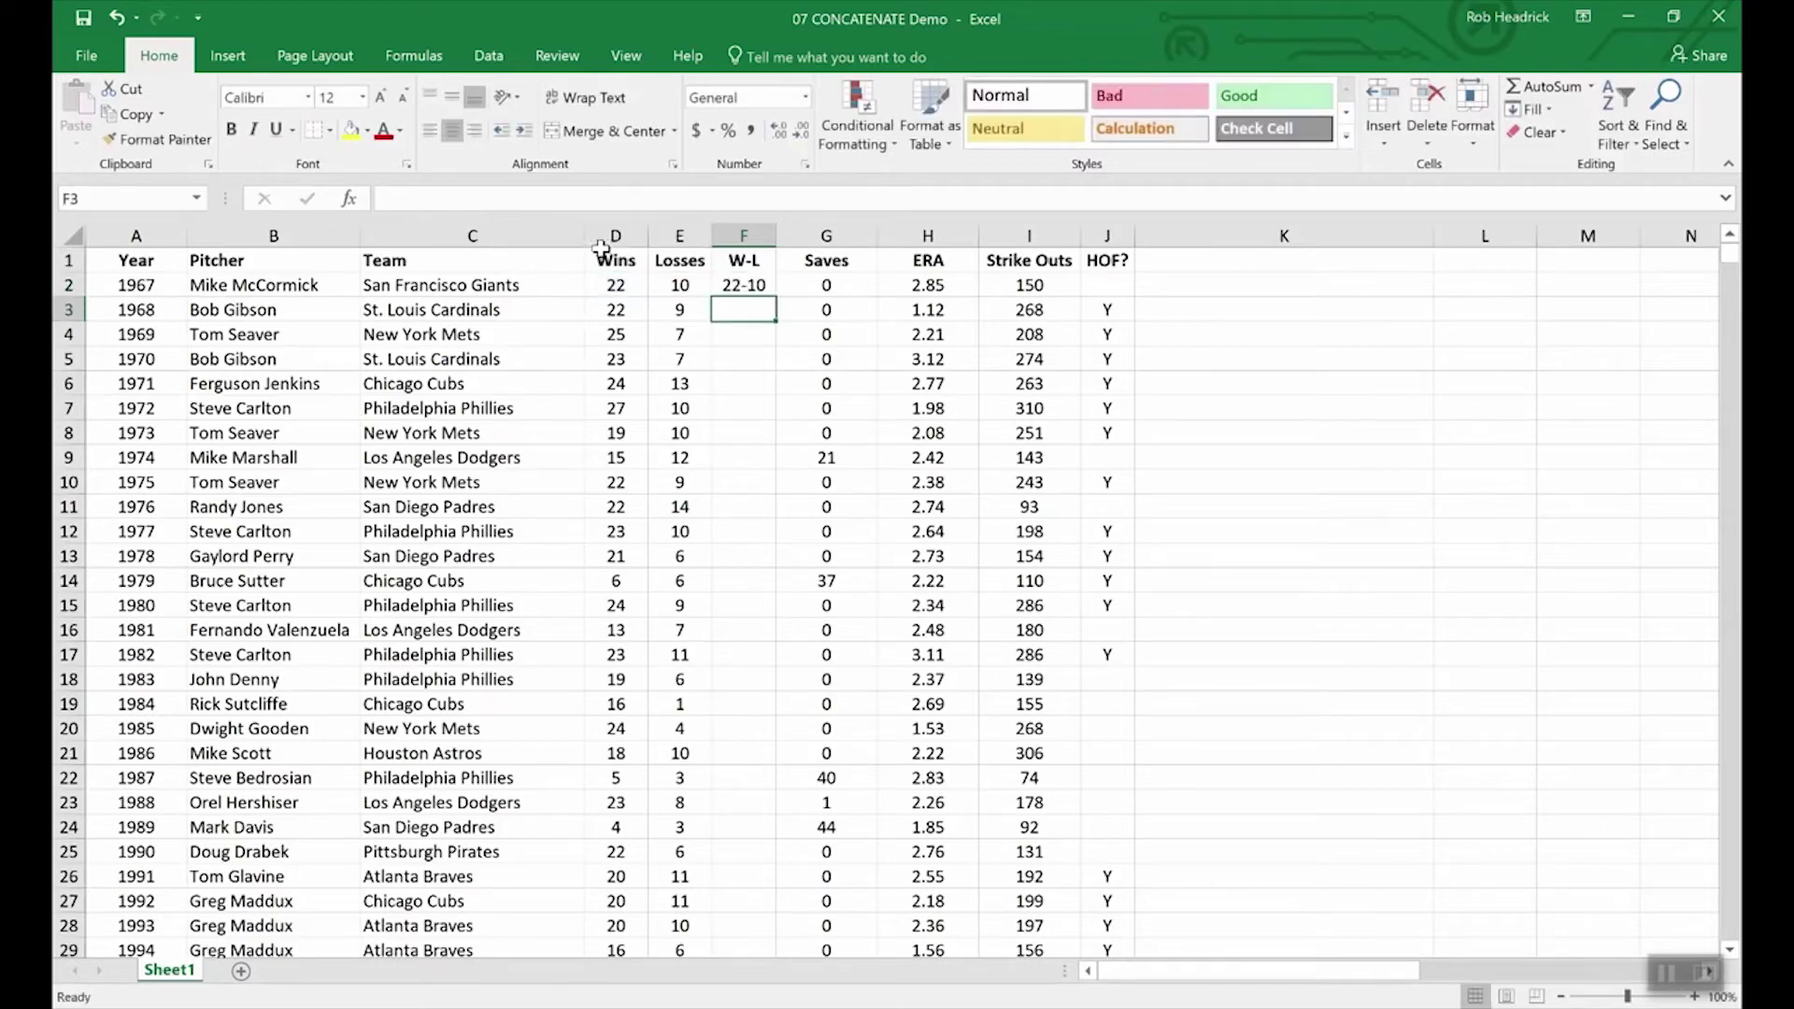
pyautogui.click(747, 288)
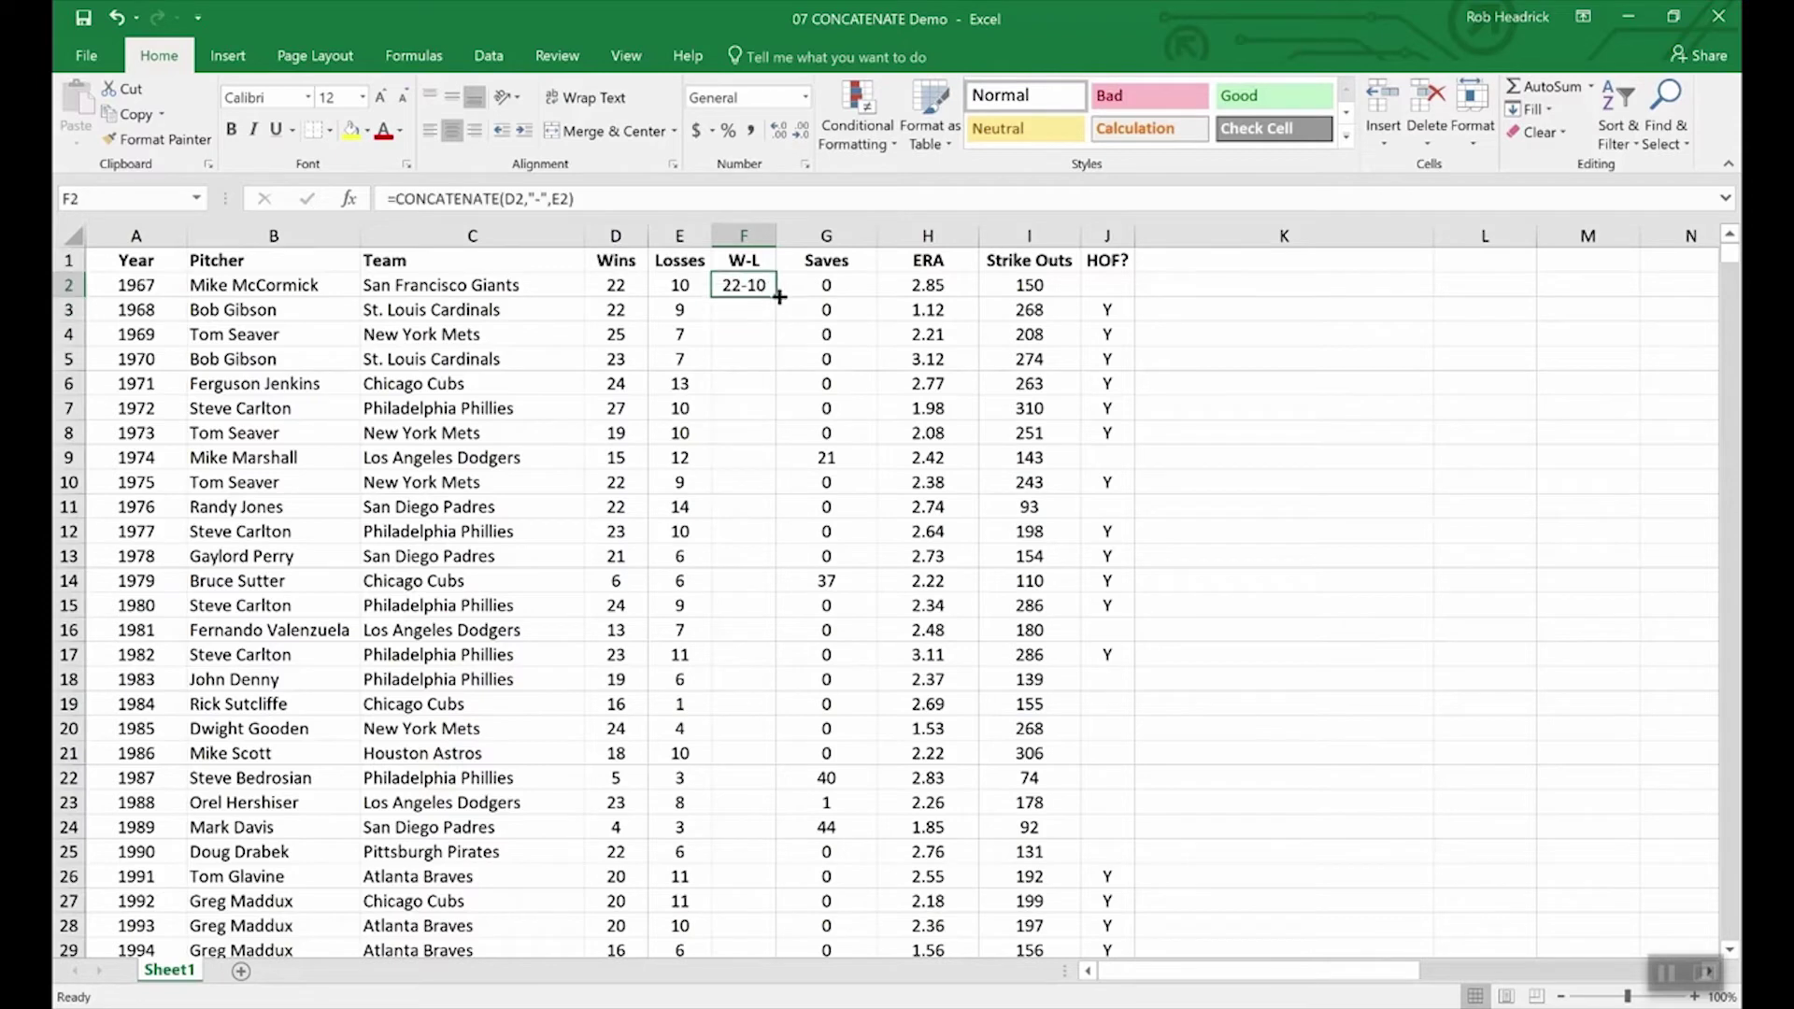
# Step: Fill the W-L formula from F2 down to F11 for the 1967–1976 seasons
pyautogui.moveTo(772, 300); pyautogui.dragTo(765, 511)
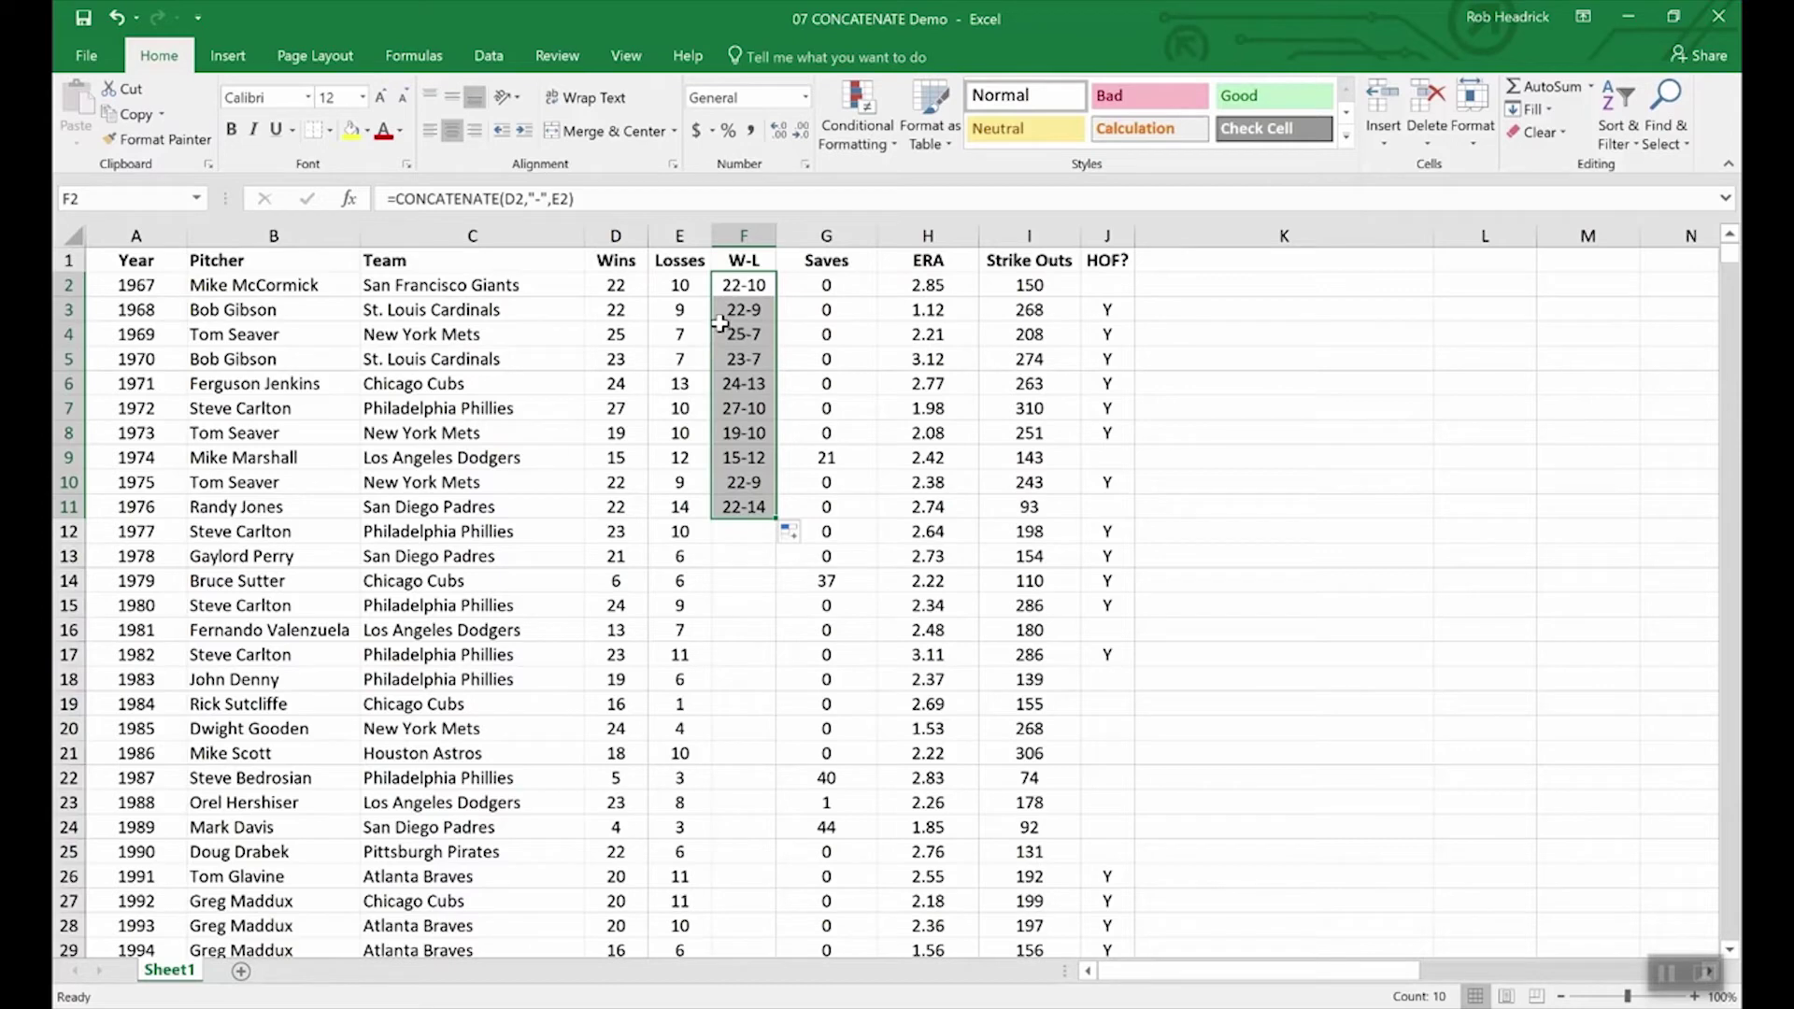
pyautogui.click(615, 260)
pyautogui.click(616, 234)
pyautogui.keyDown('shift'); pyautogui.click(654, 234); pyautogui.keyUp('shift')
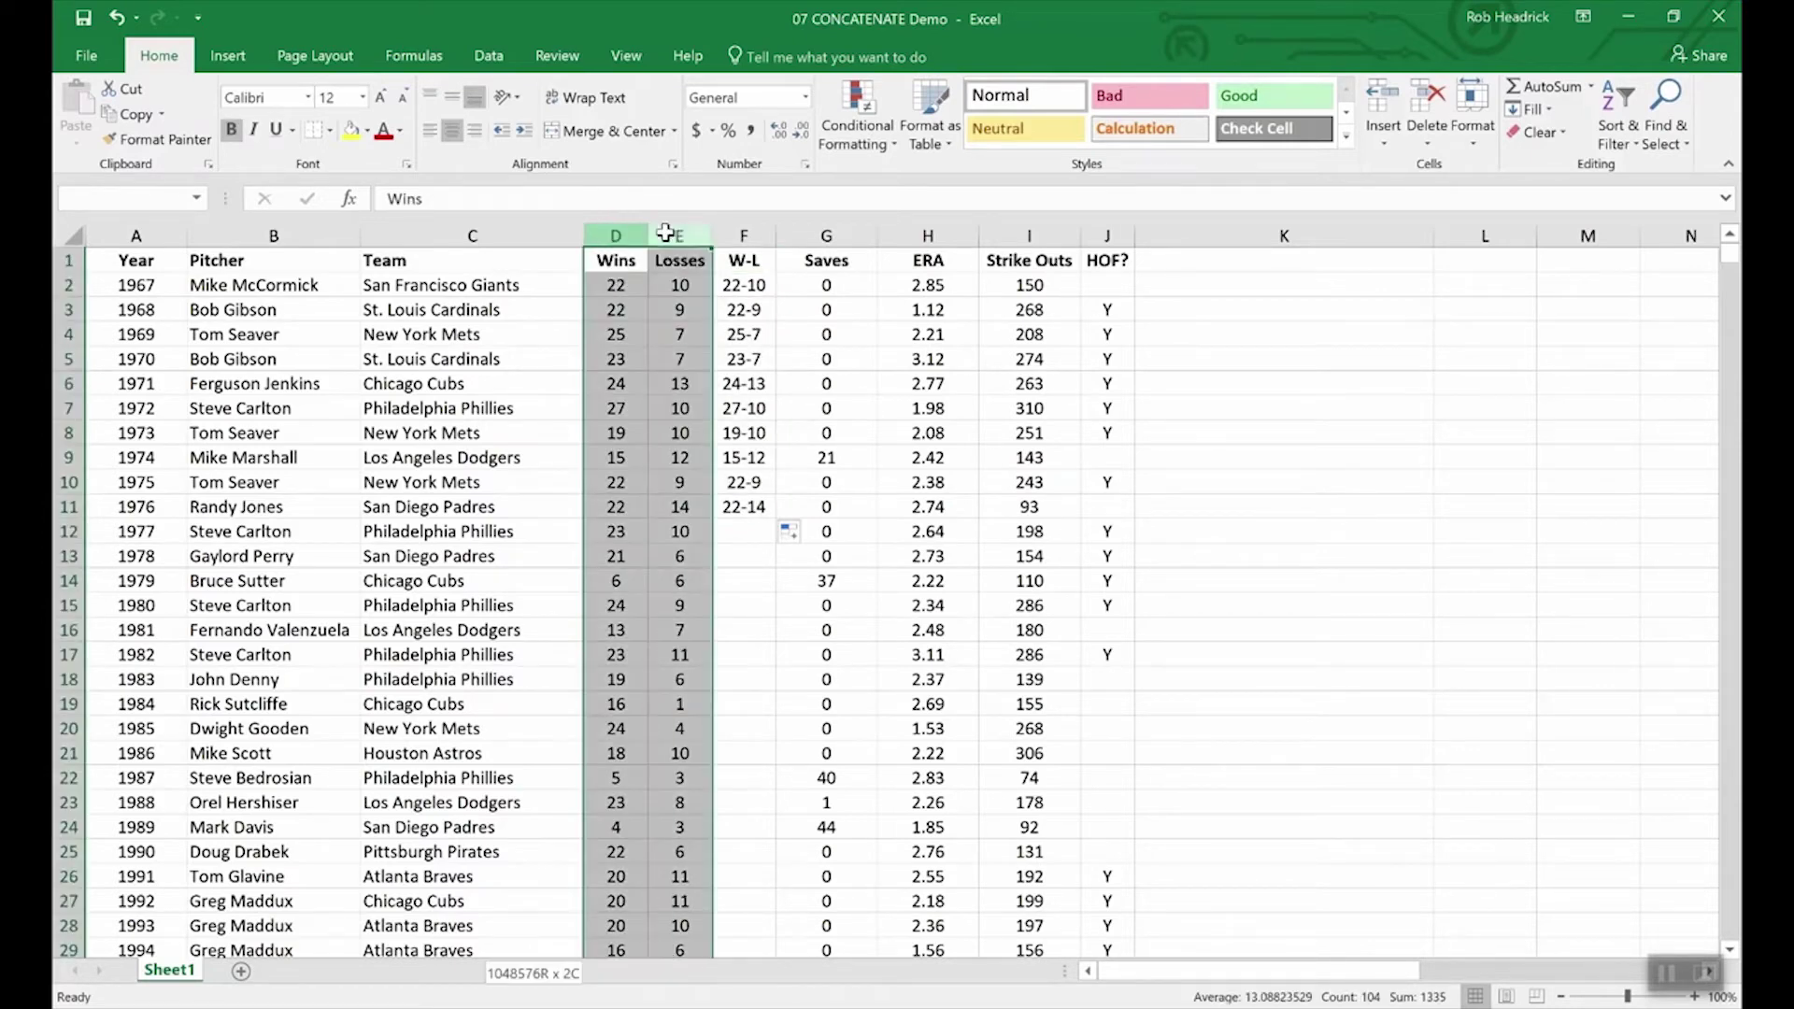
pyautogui.rightClick(671, 234)
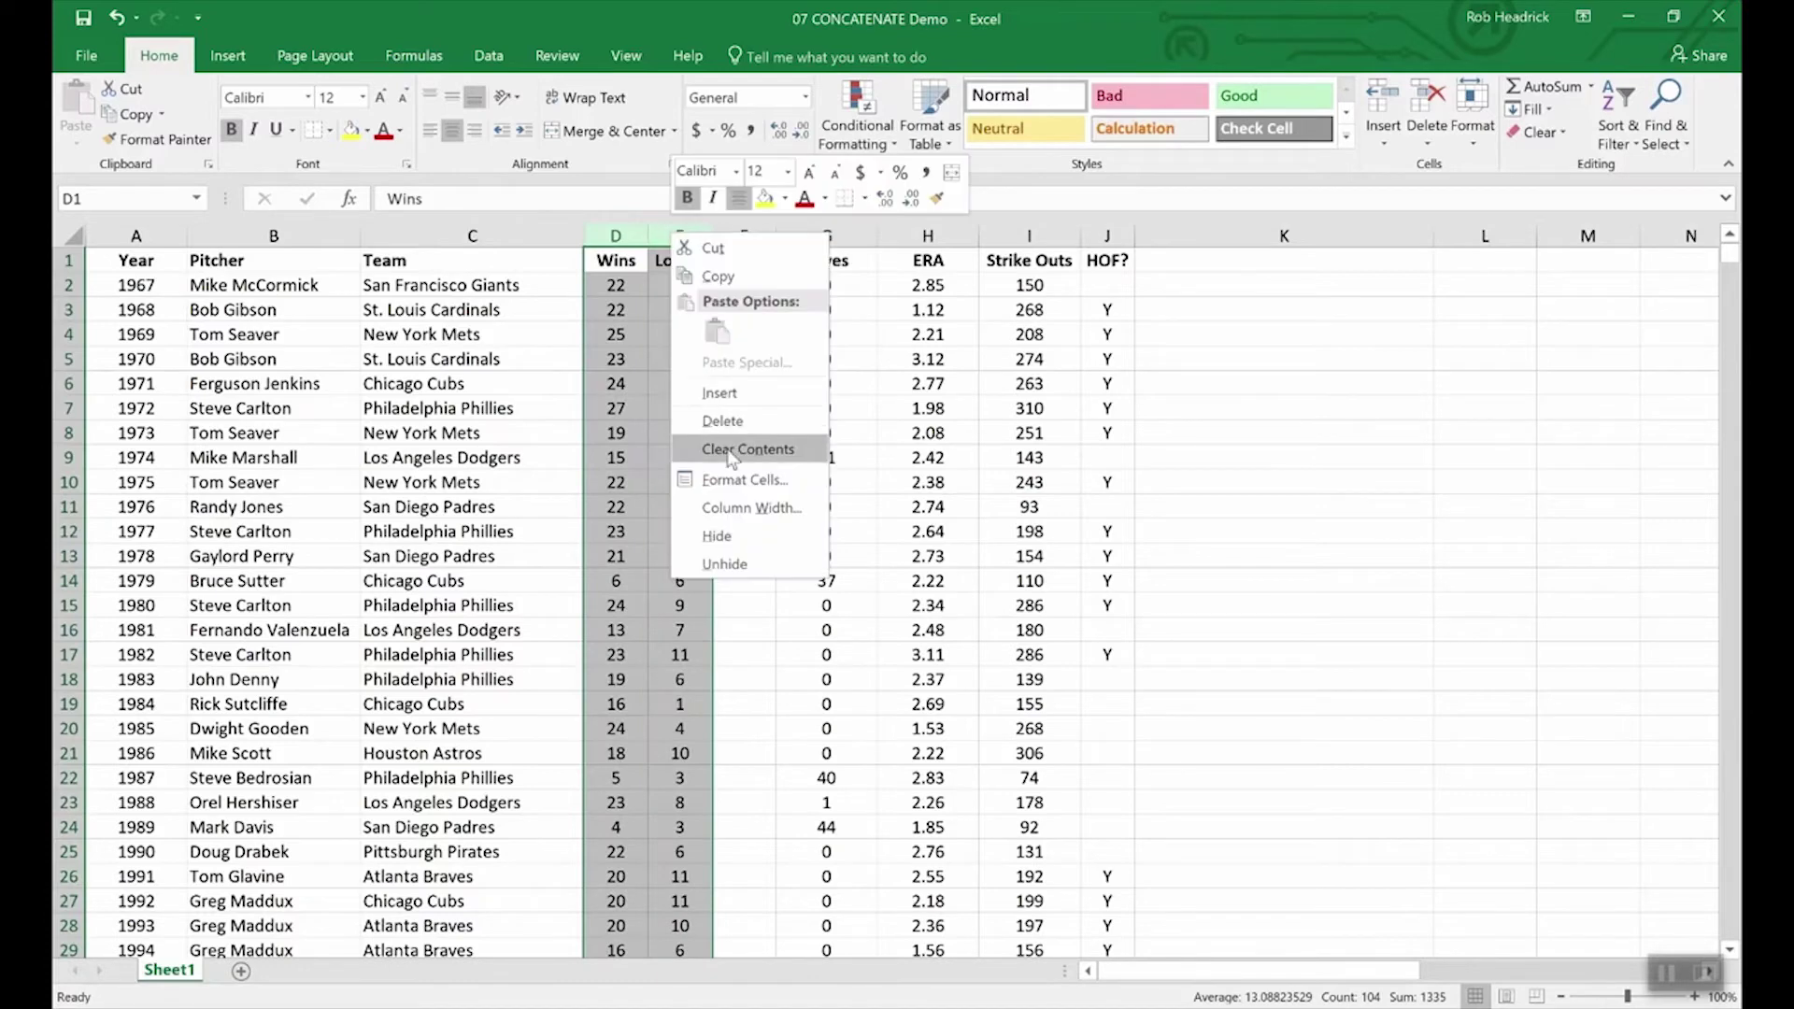
pyautogui.click(731, 641)
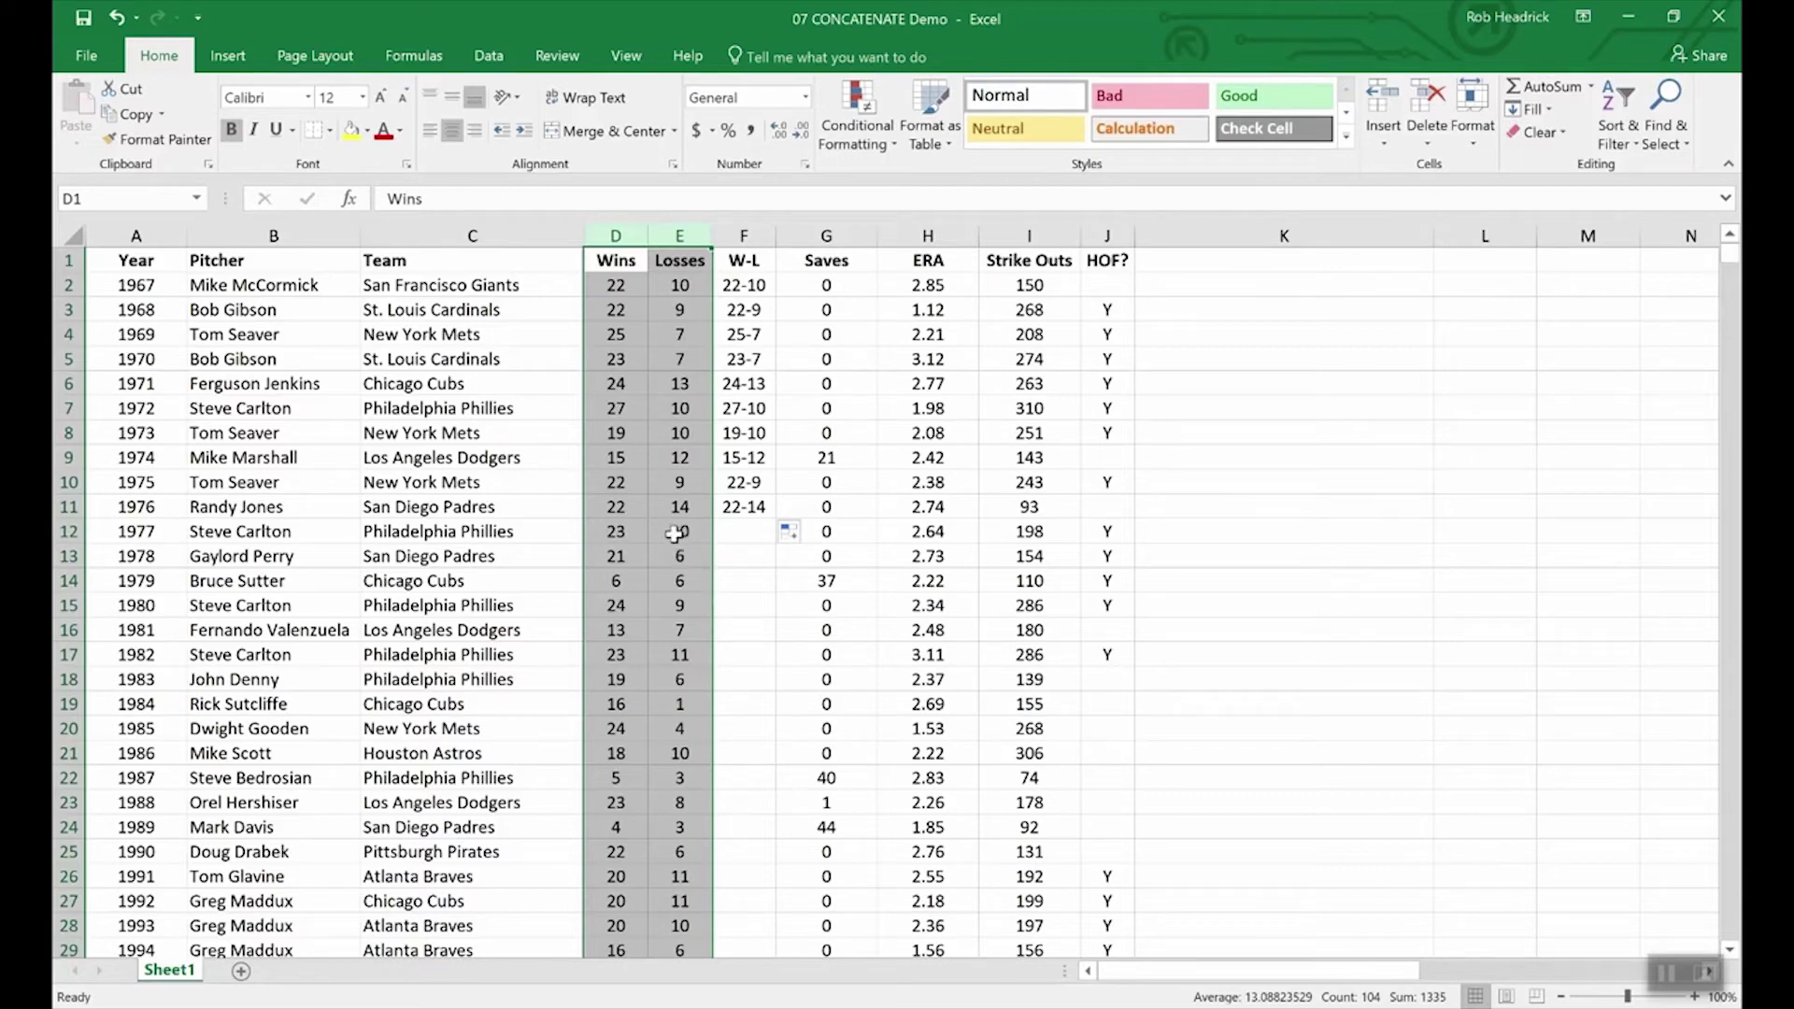
pyautogui.click(645, 510)
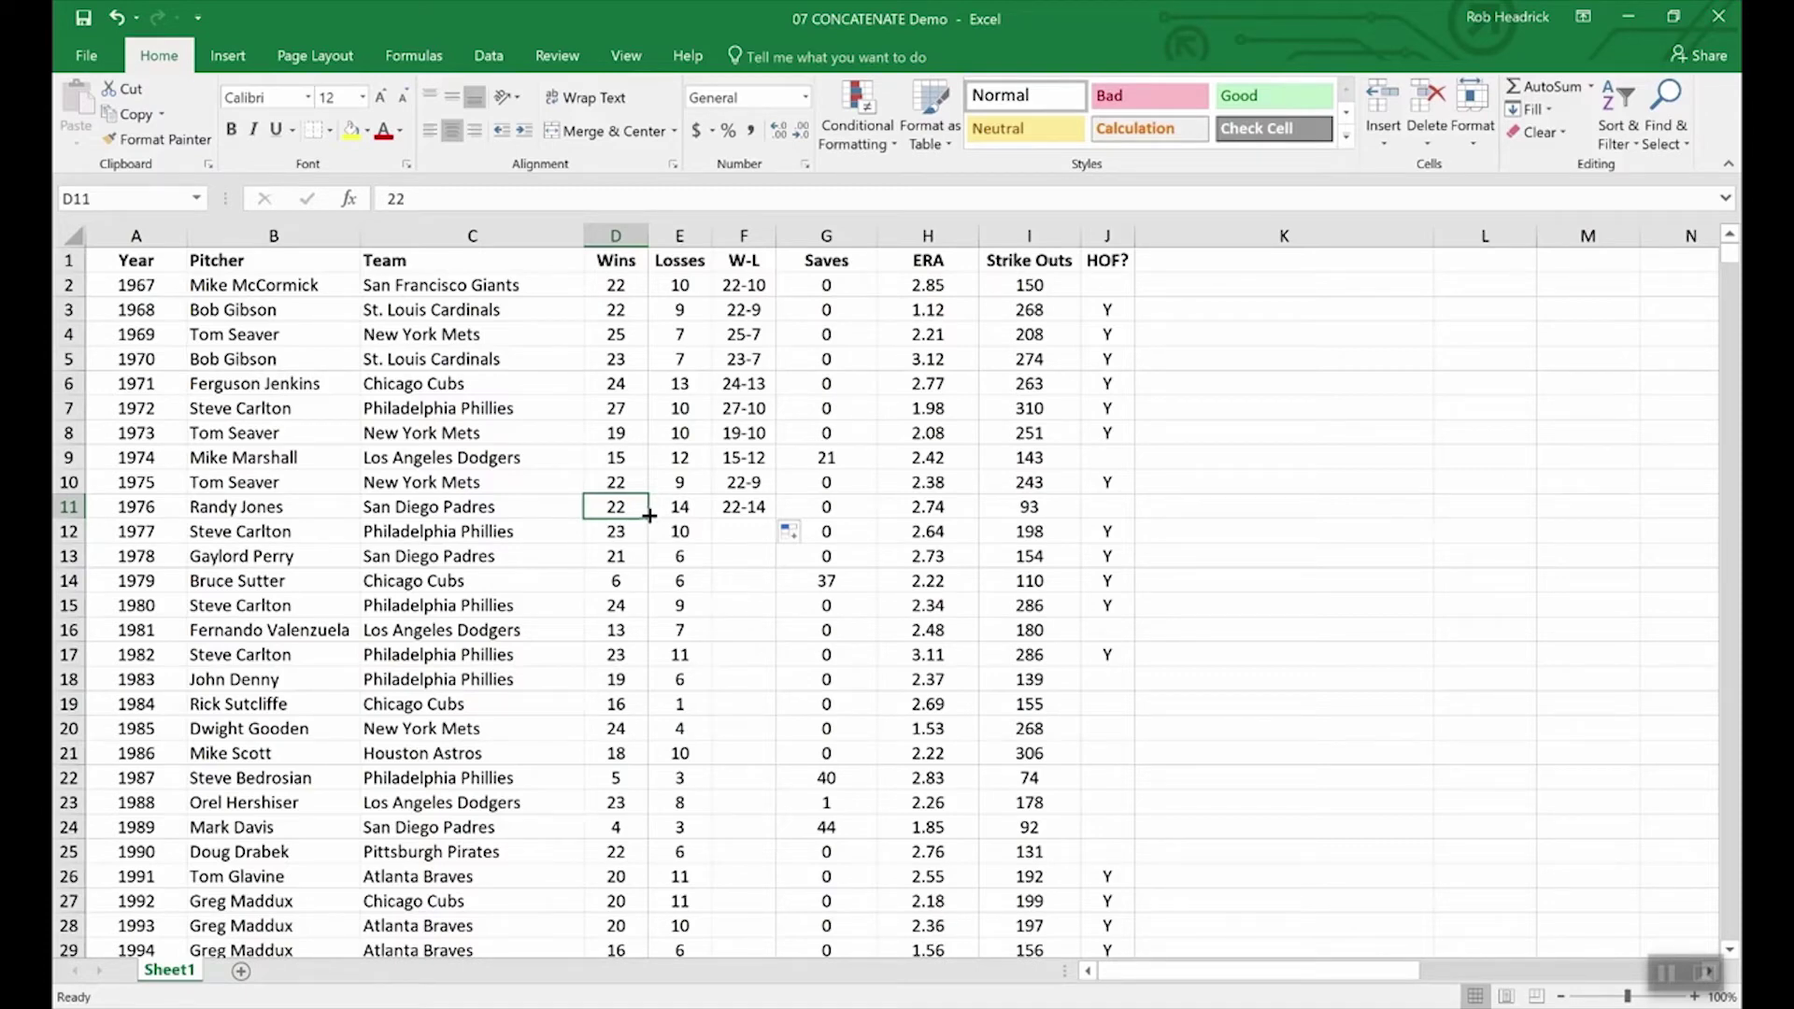
# Step: Insert a blank column G before Saves and select the W-L results F2:F11
pyautogui.rightClick(809, 241)
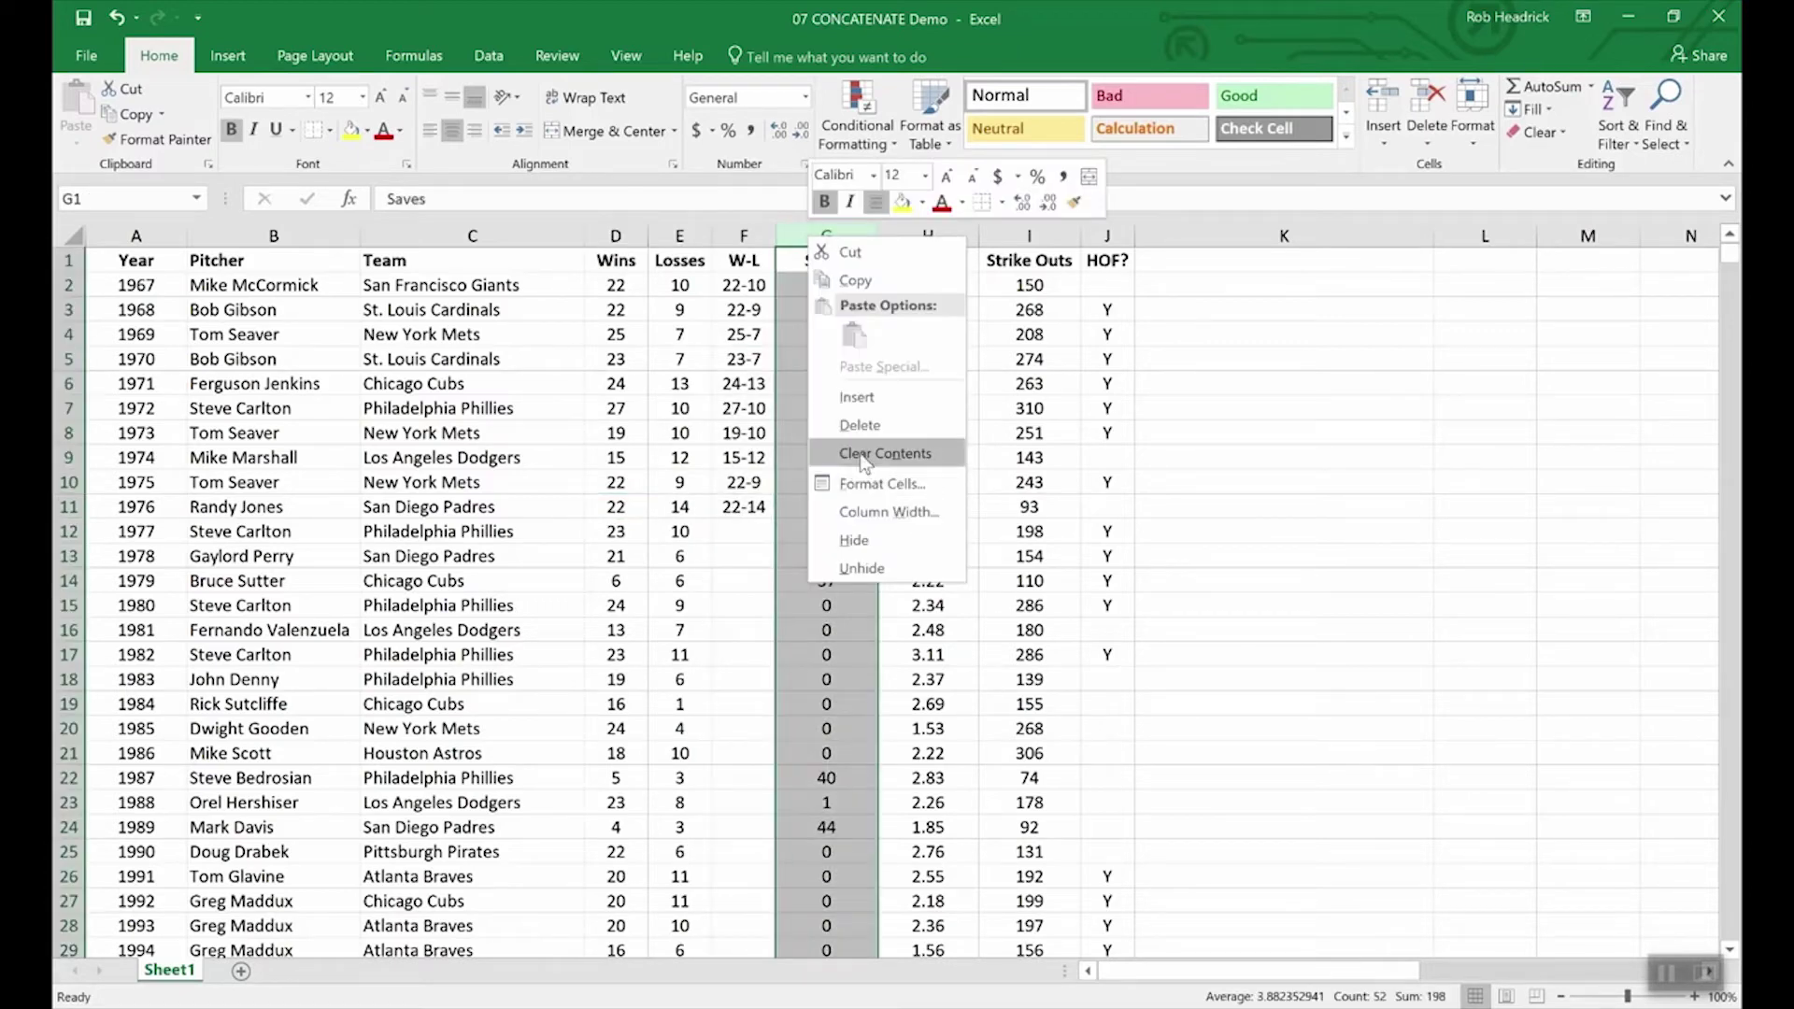
pyautogui.click(867, 396)
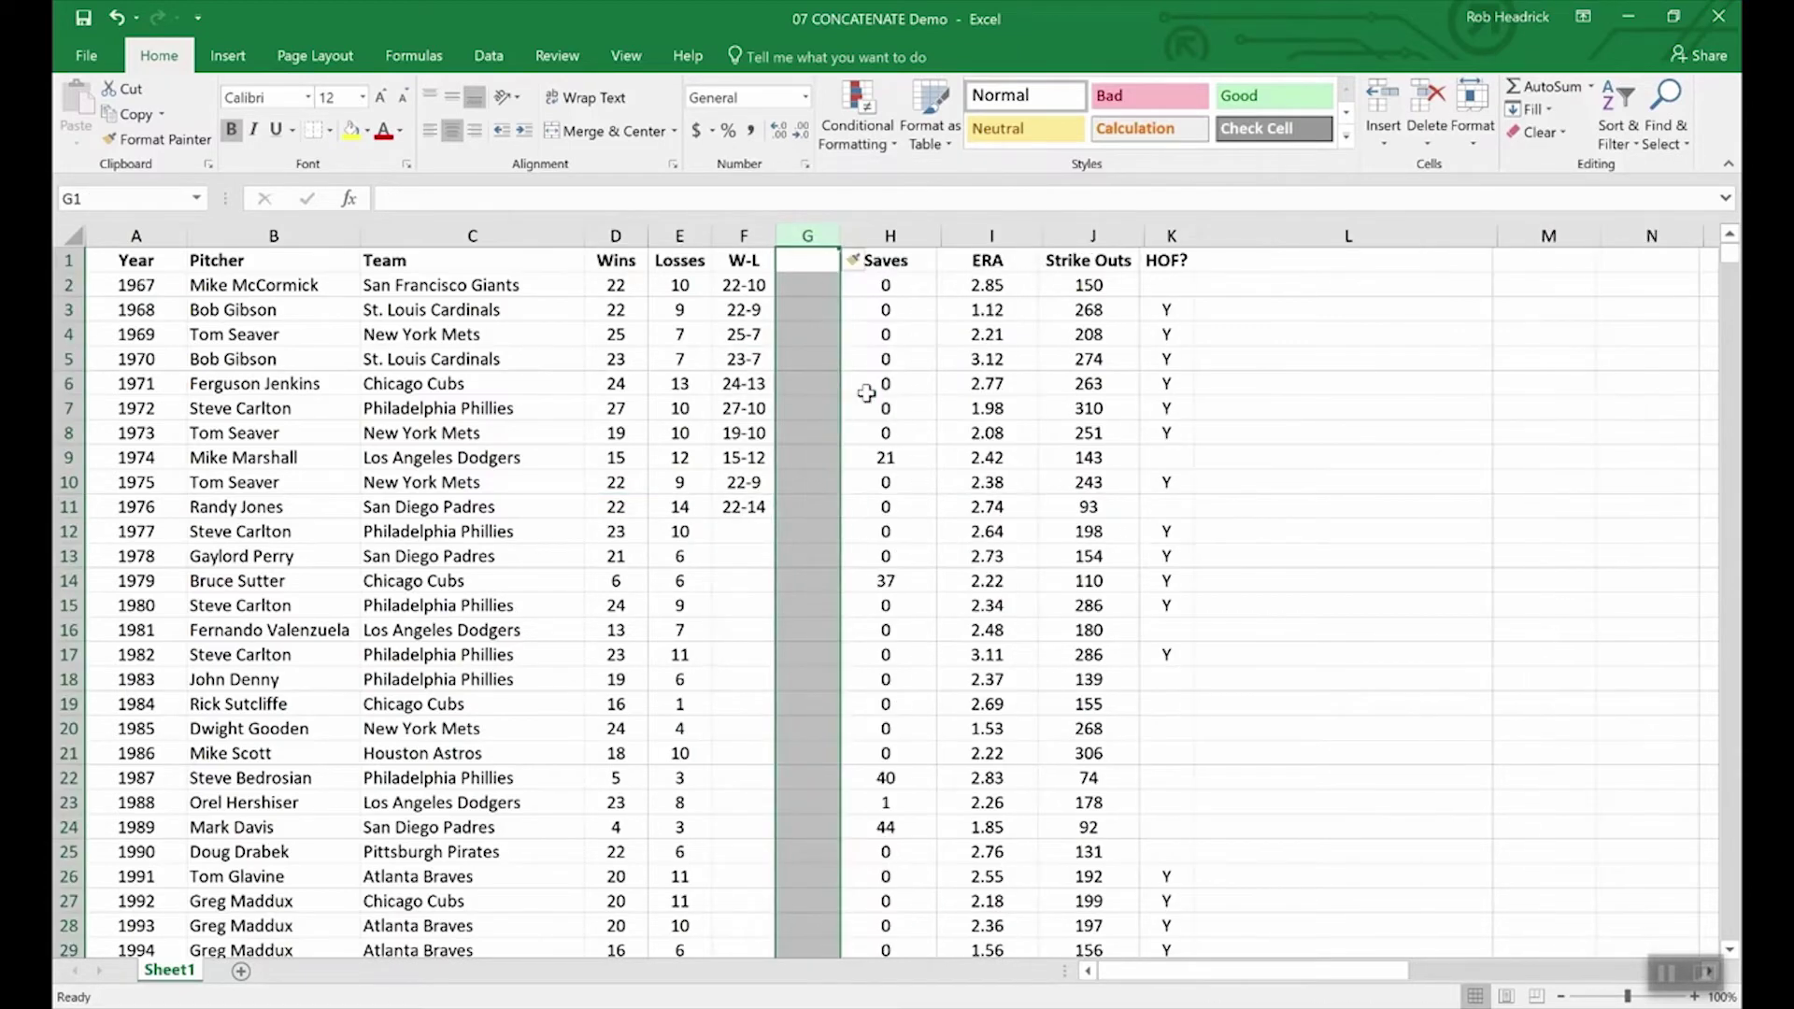
pyautogui.click(805, 265)
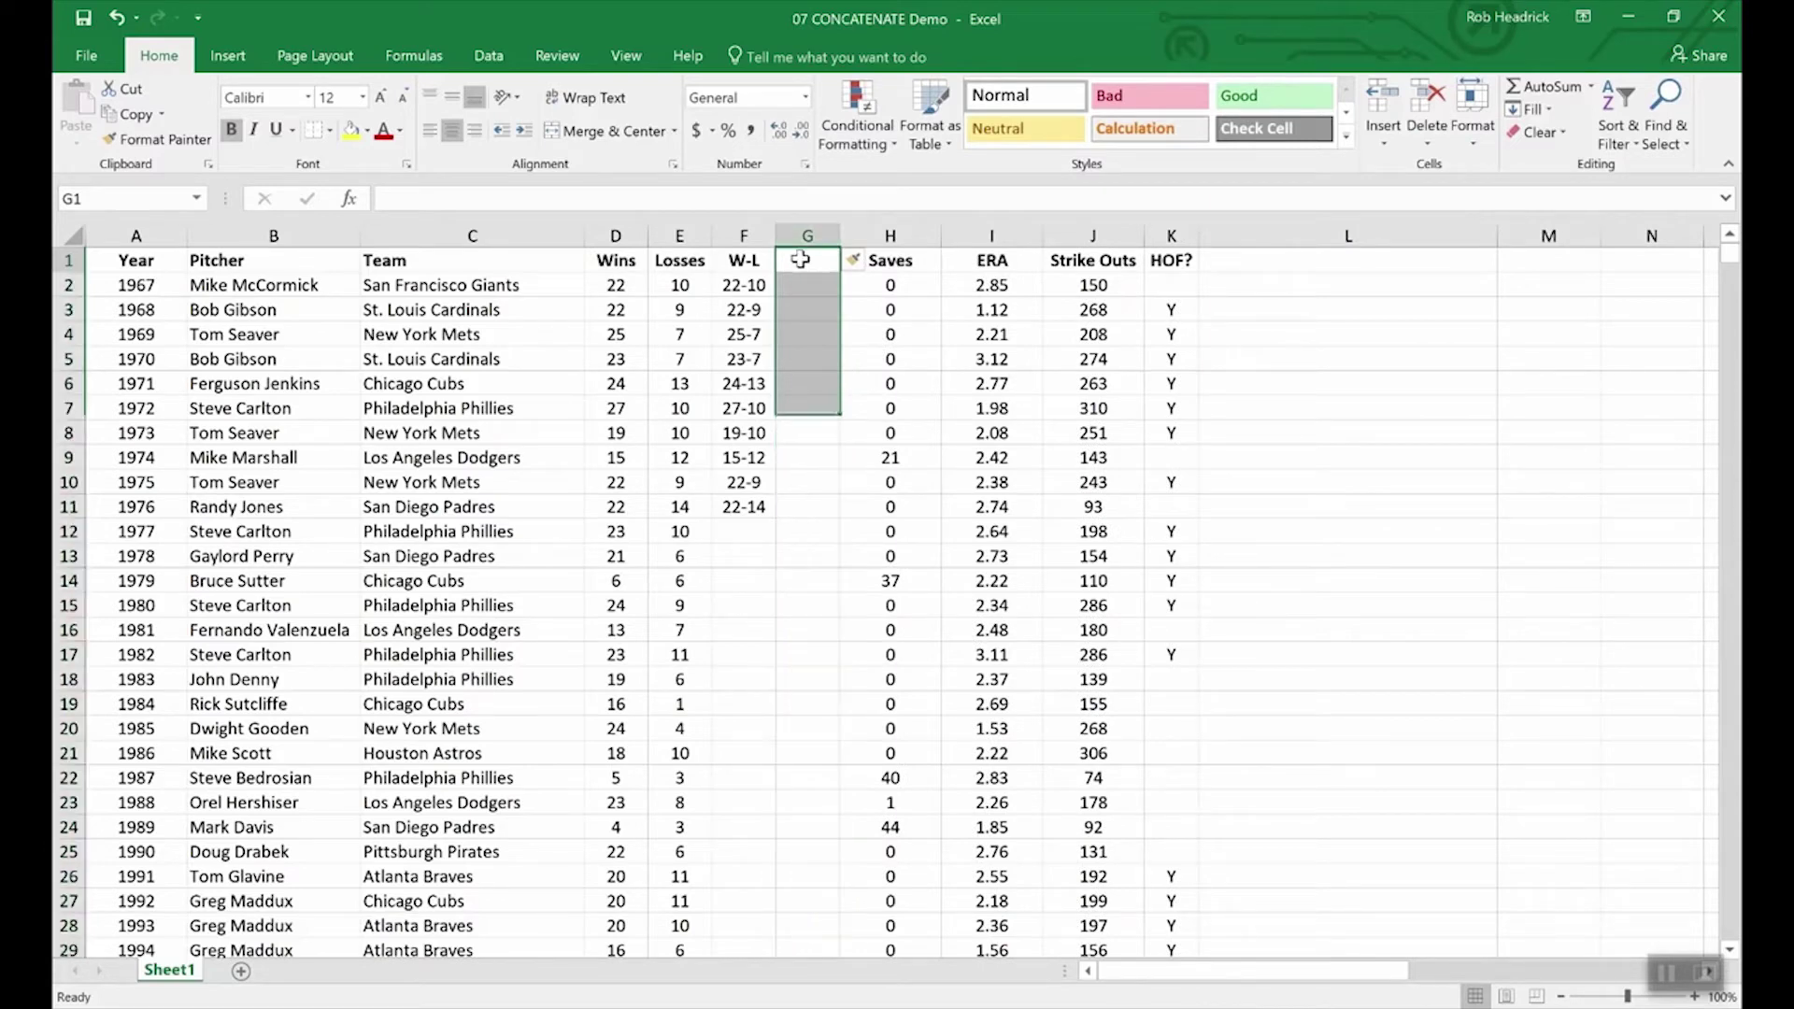
pyautogui.moveTo(750, 284); pyautogui.dragTo(743, 508)
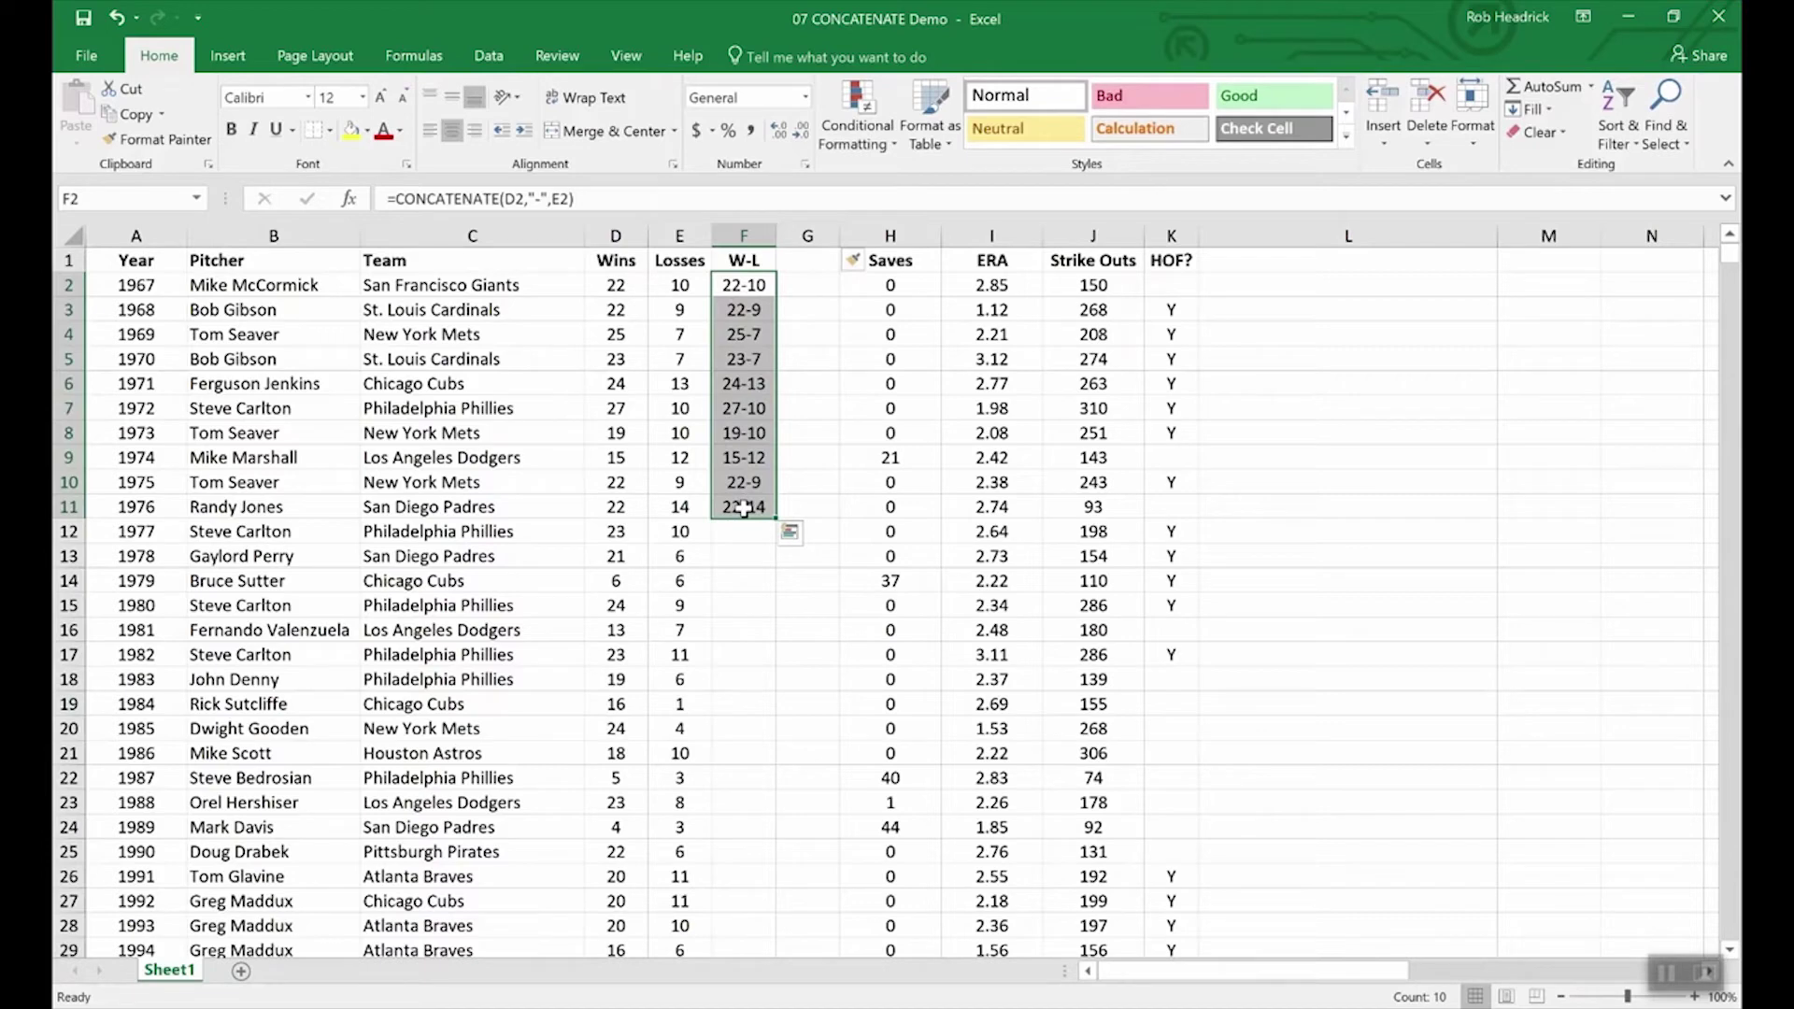
# Step: Paste F2:F11 into G2:G11 as values, confirming G5 holds plain 23-7
pyautogui.hotkey('ctrl', 'c')
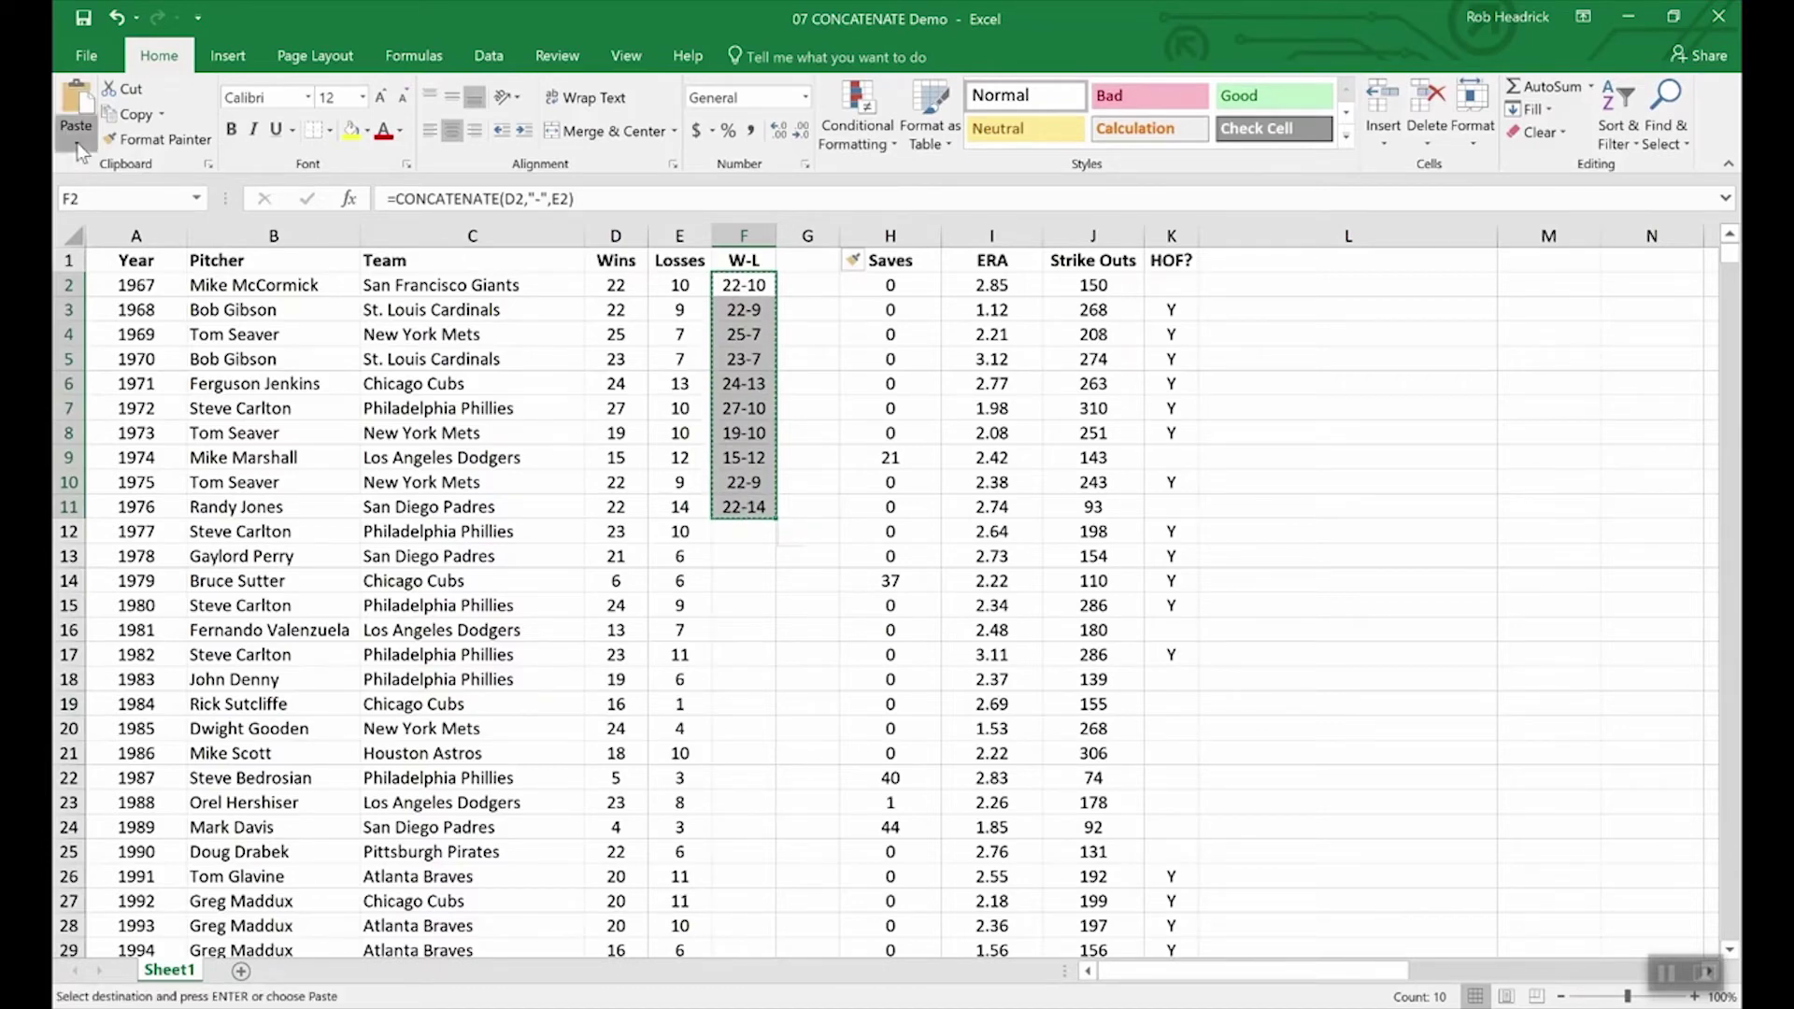
pyautogui.click(76, 142)
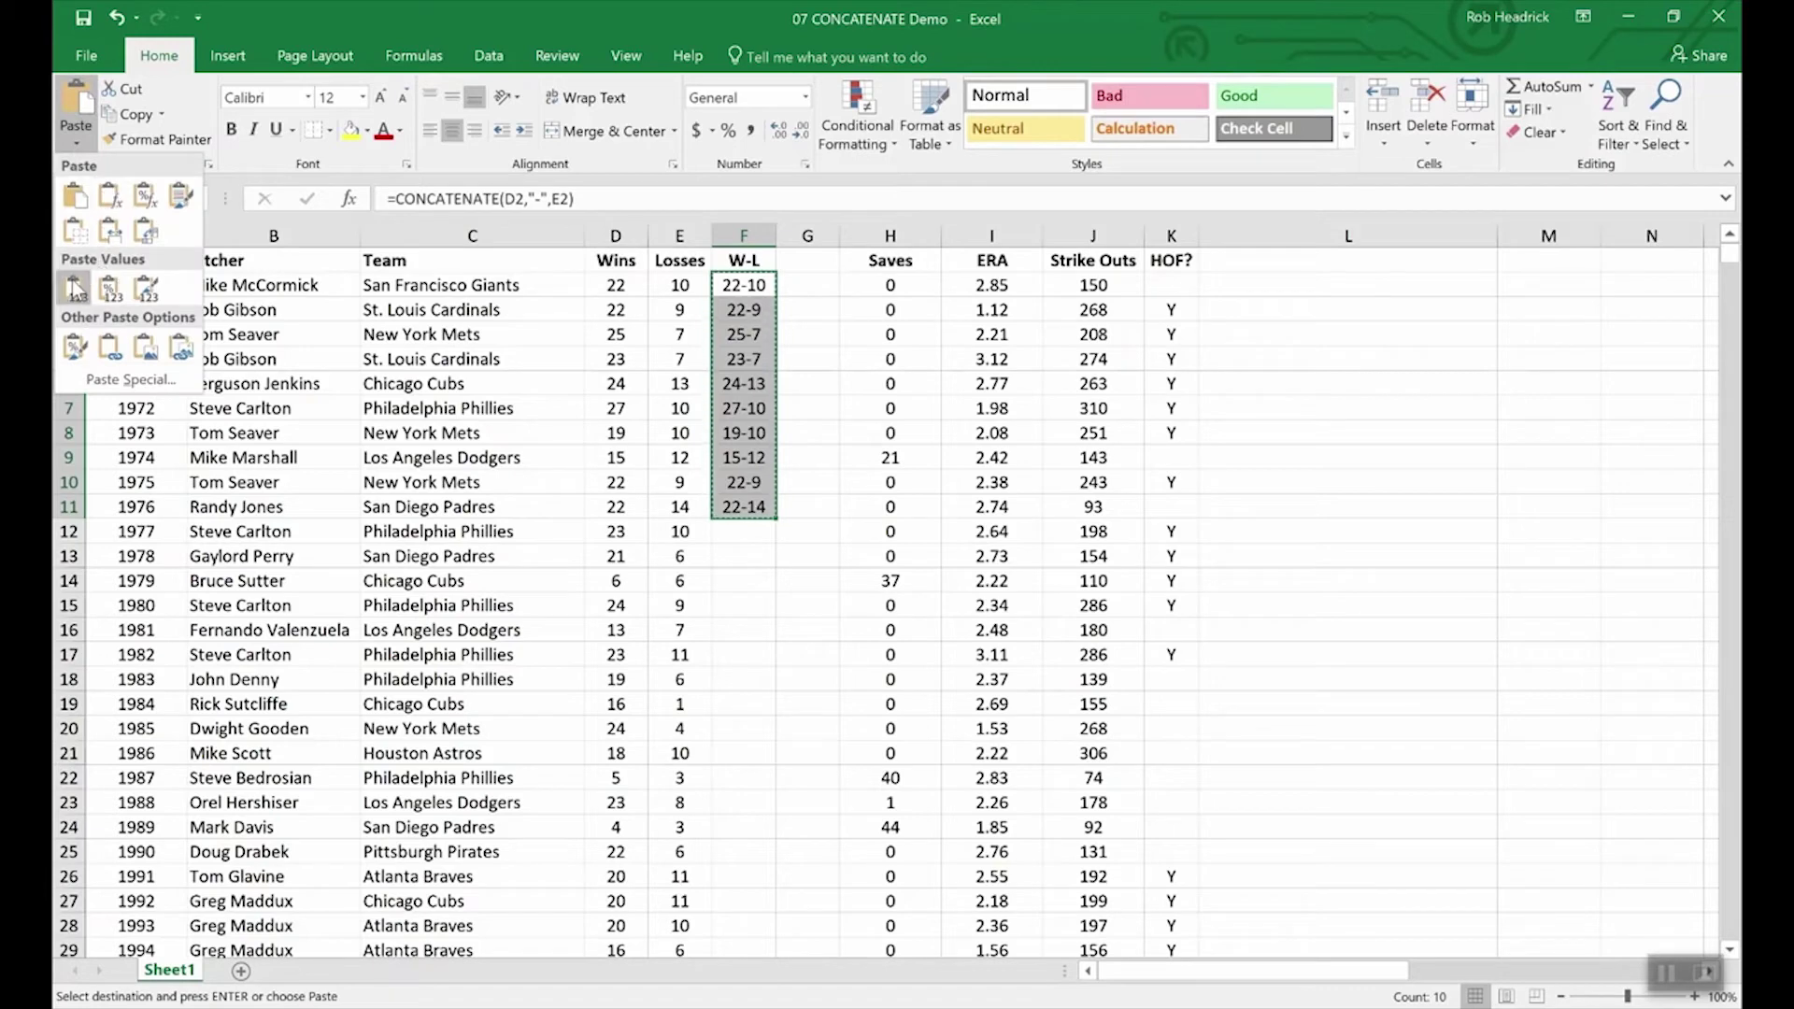
pyautogui.click(812, 284)
pyautogui.moveTo(812, 283); pyautogui.dragTo(812, 515)
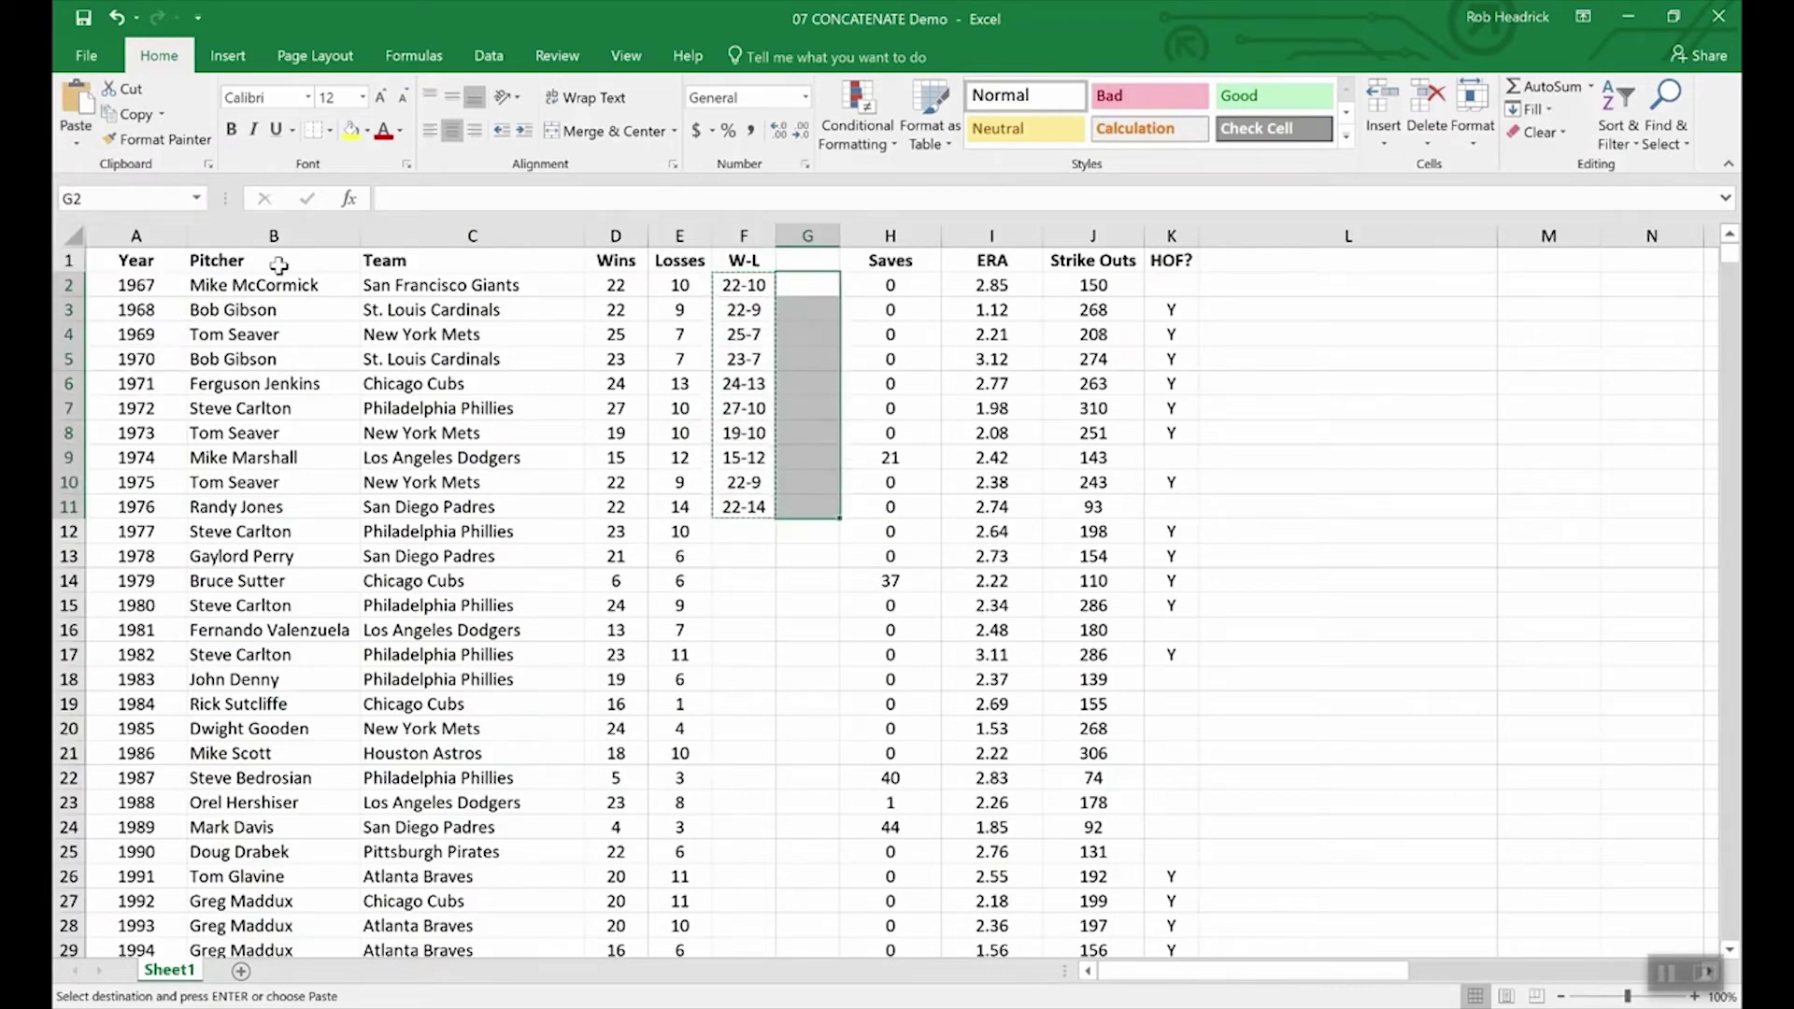
pyautogui.click(77, 144)
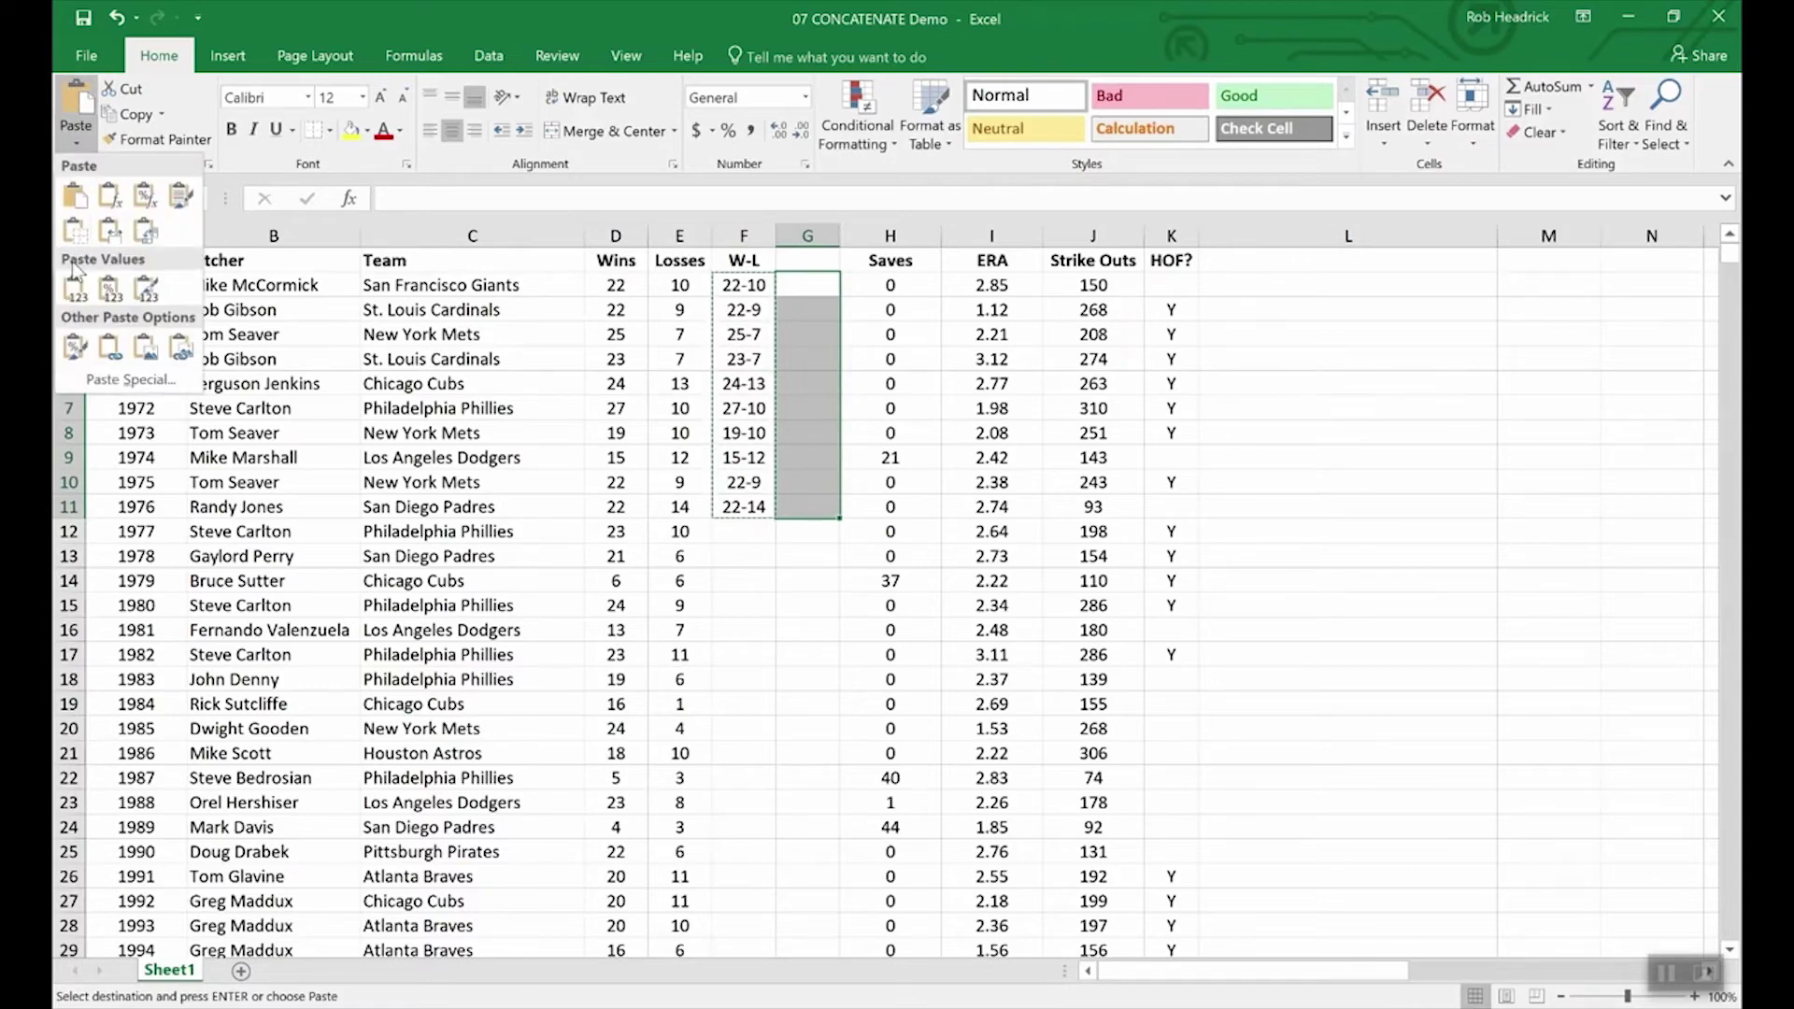
pyautogui.click(74, 290)
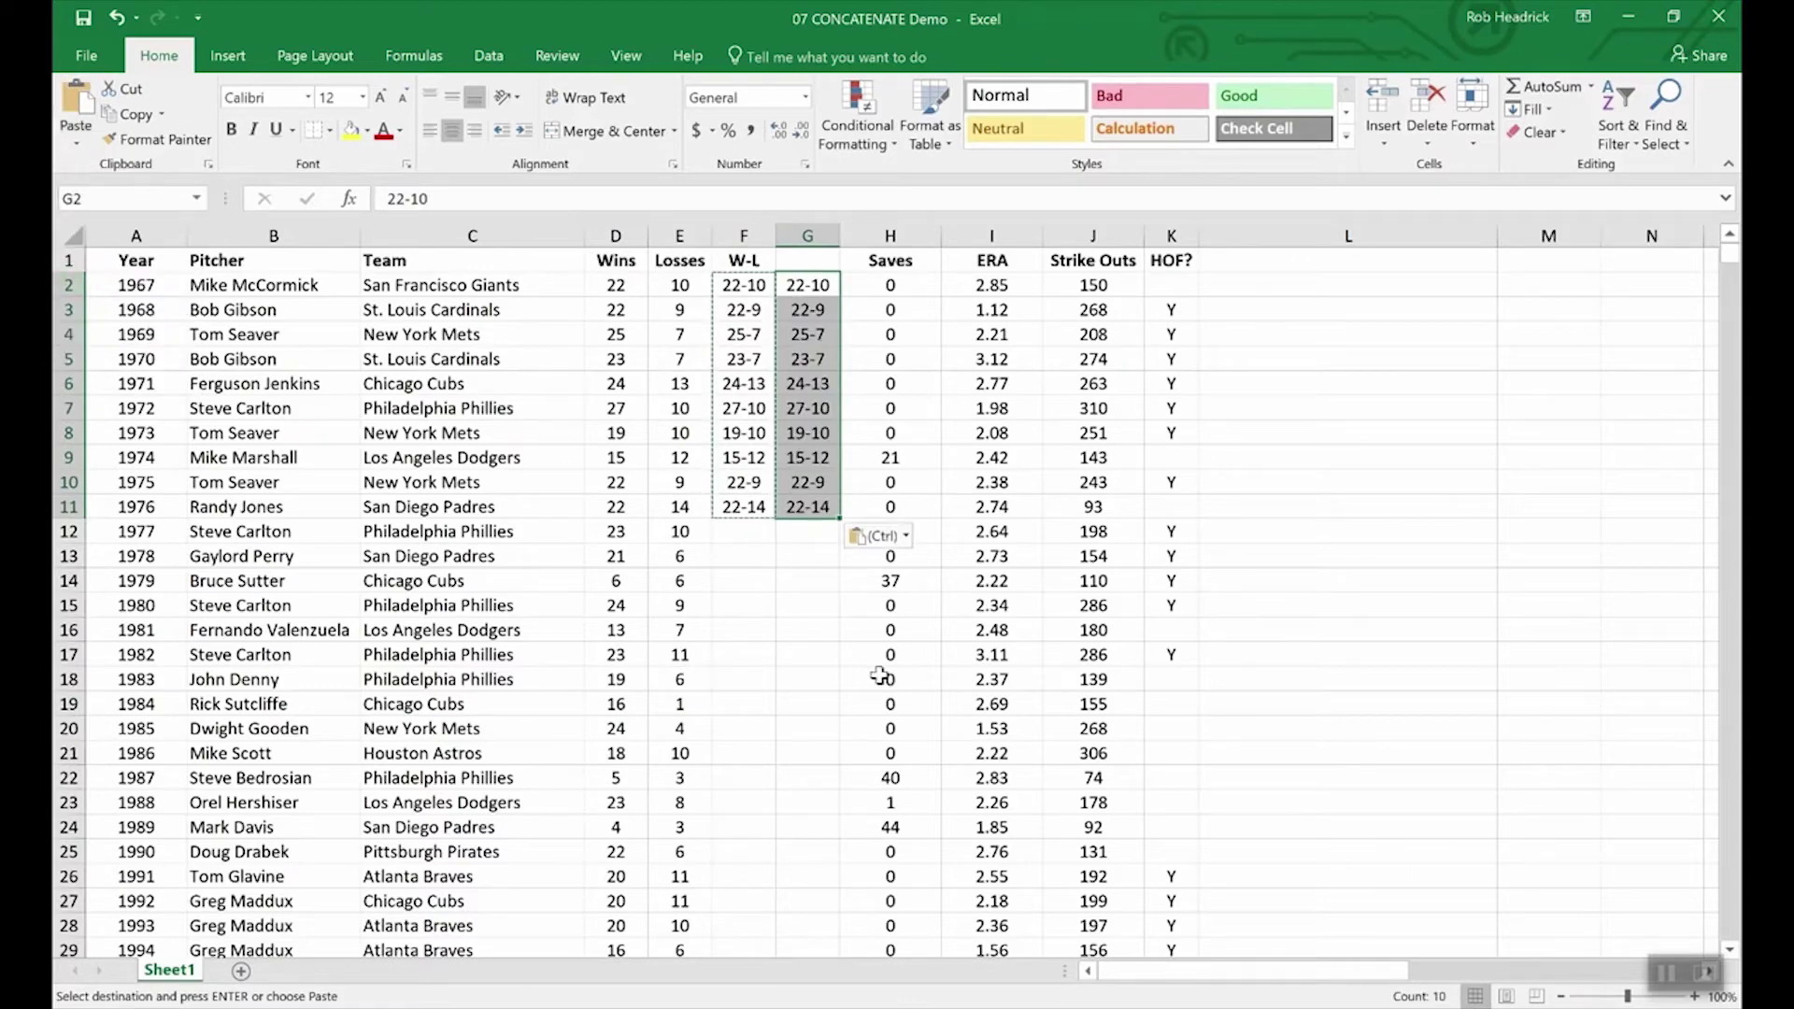
pyautogui.click(801, 559)
pyautogui.click(731, 356)
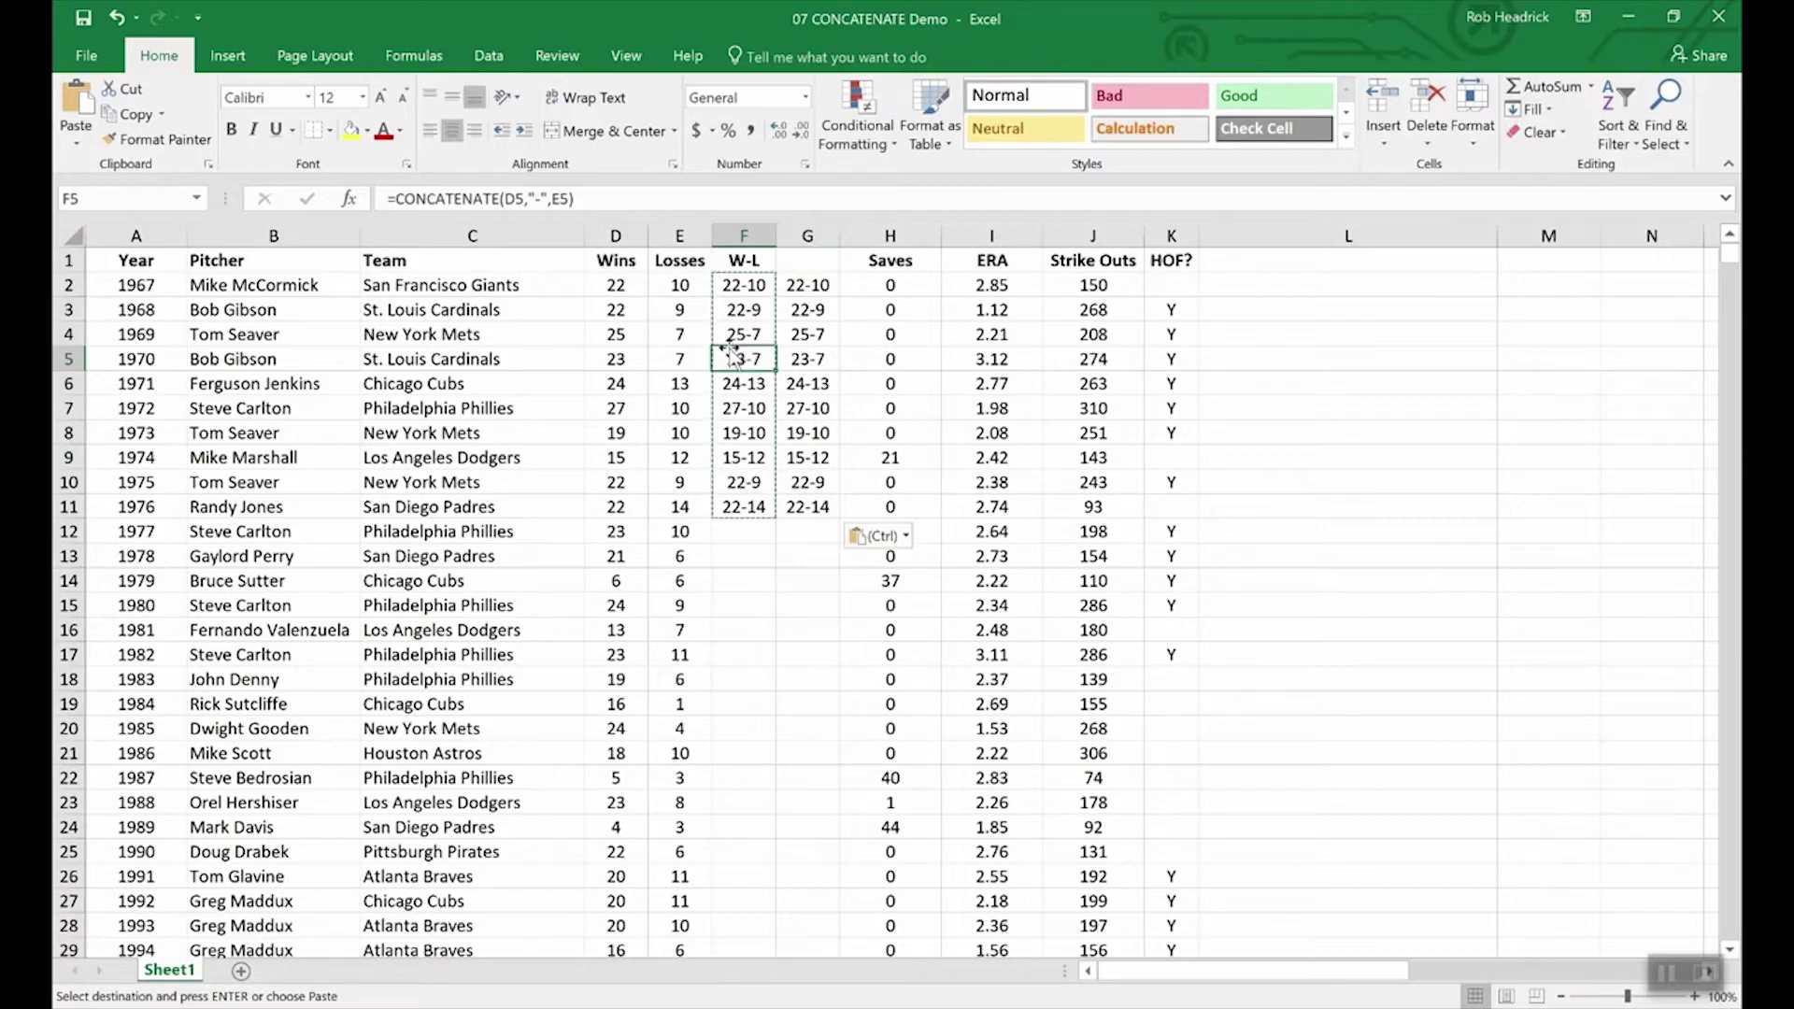
pyautogui.click(807, 364)
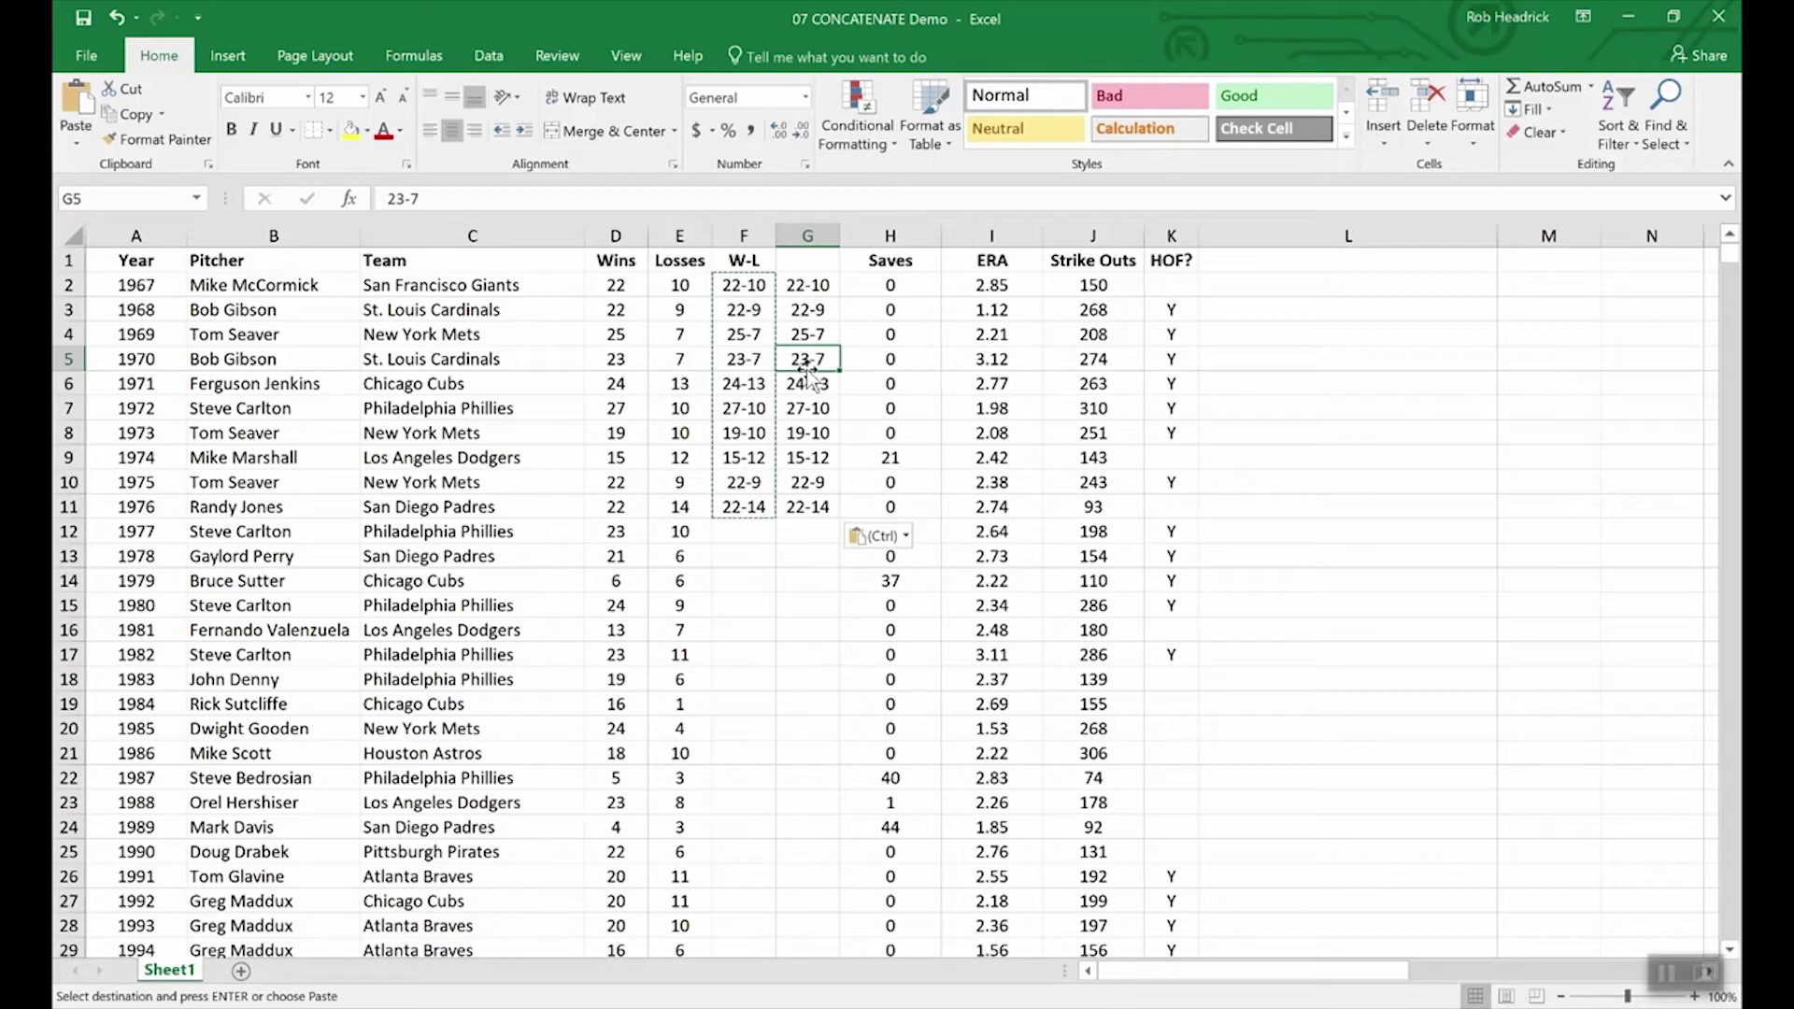
# Step: Inspect the wins and losses cells in rows 12 through 14
pyautogui.click(602, 580)
pyautogui.click(616, 556)
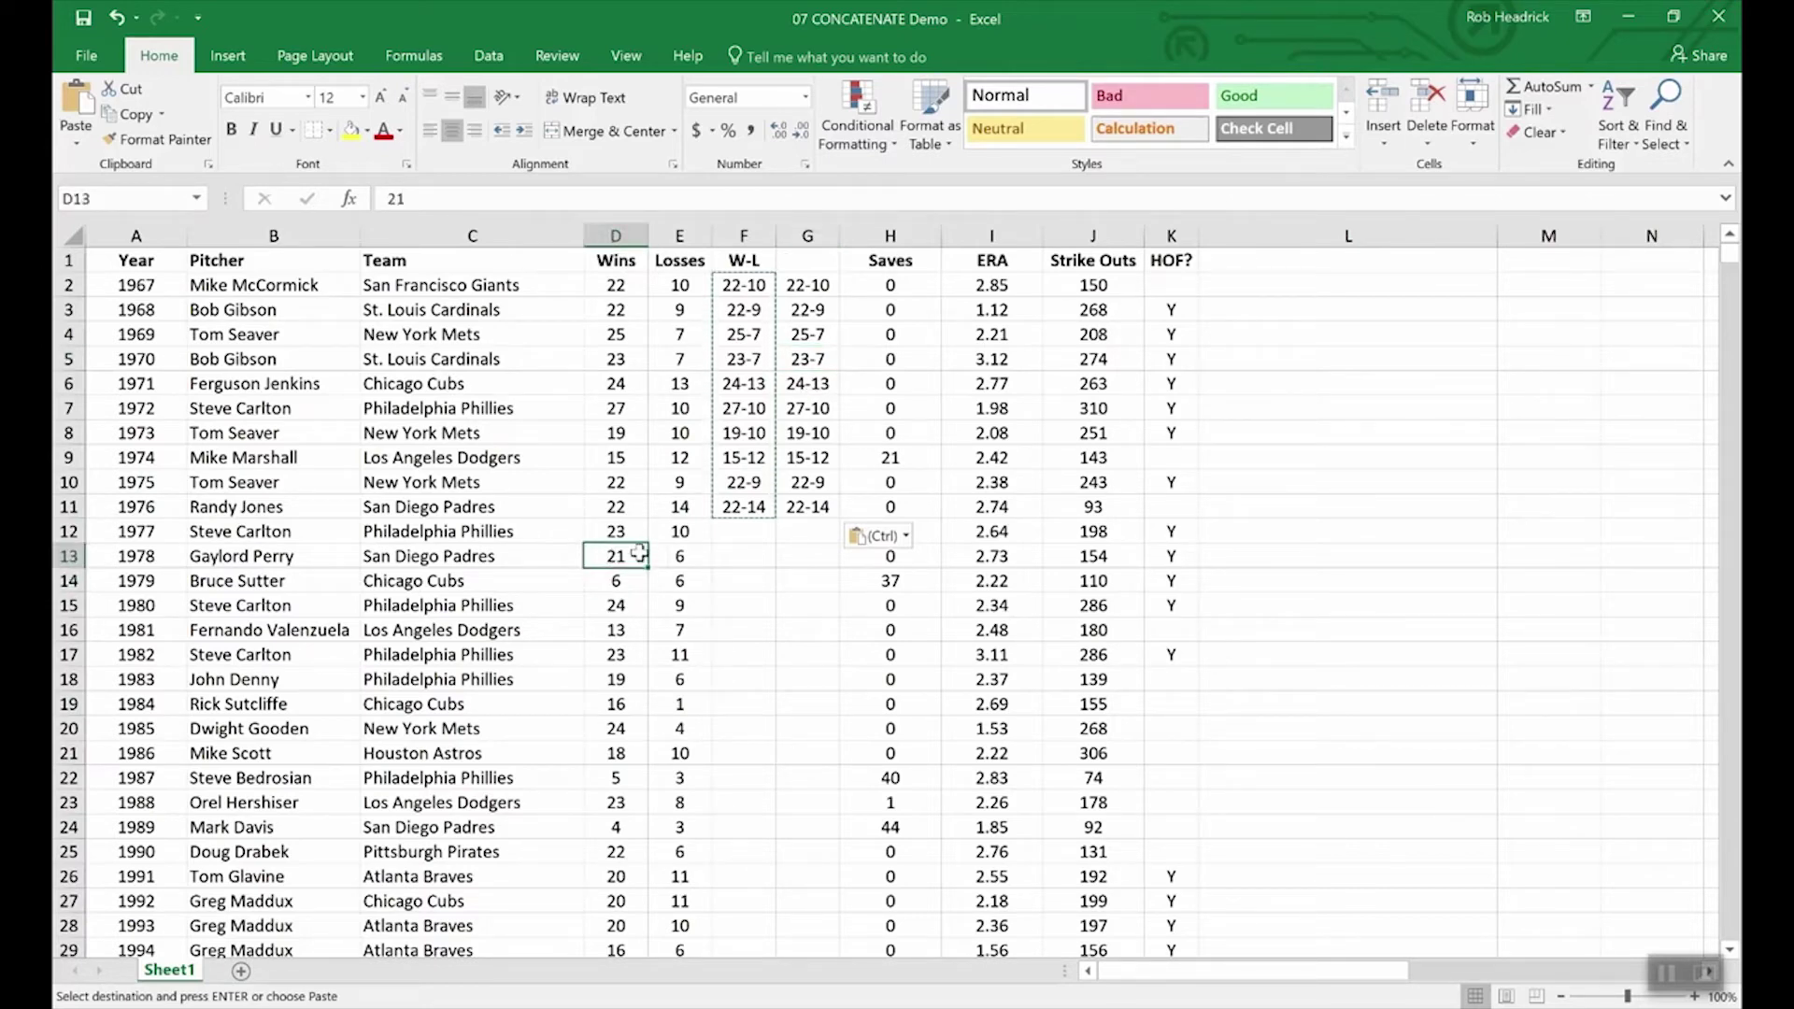
pyautogui.click(692, 557)
pyautogui.click(688, 530)
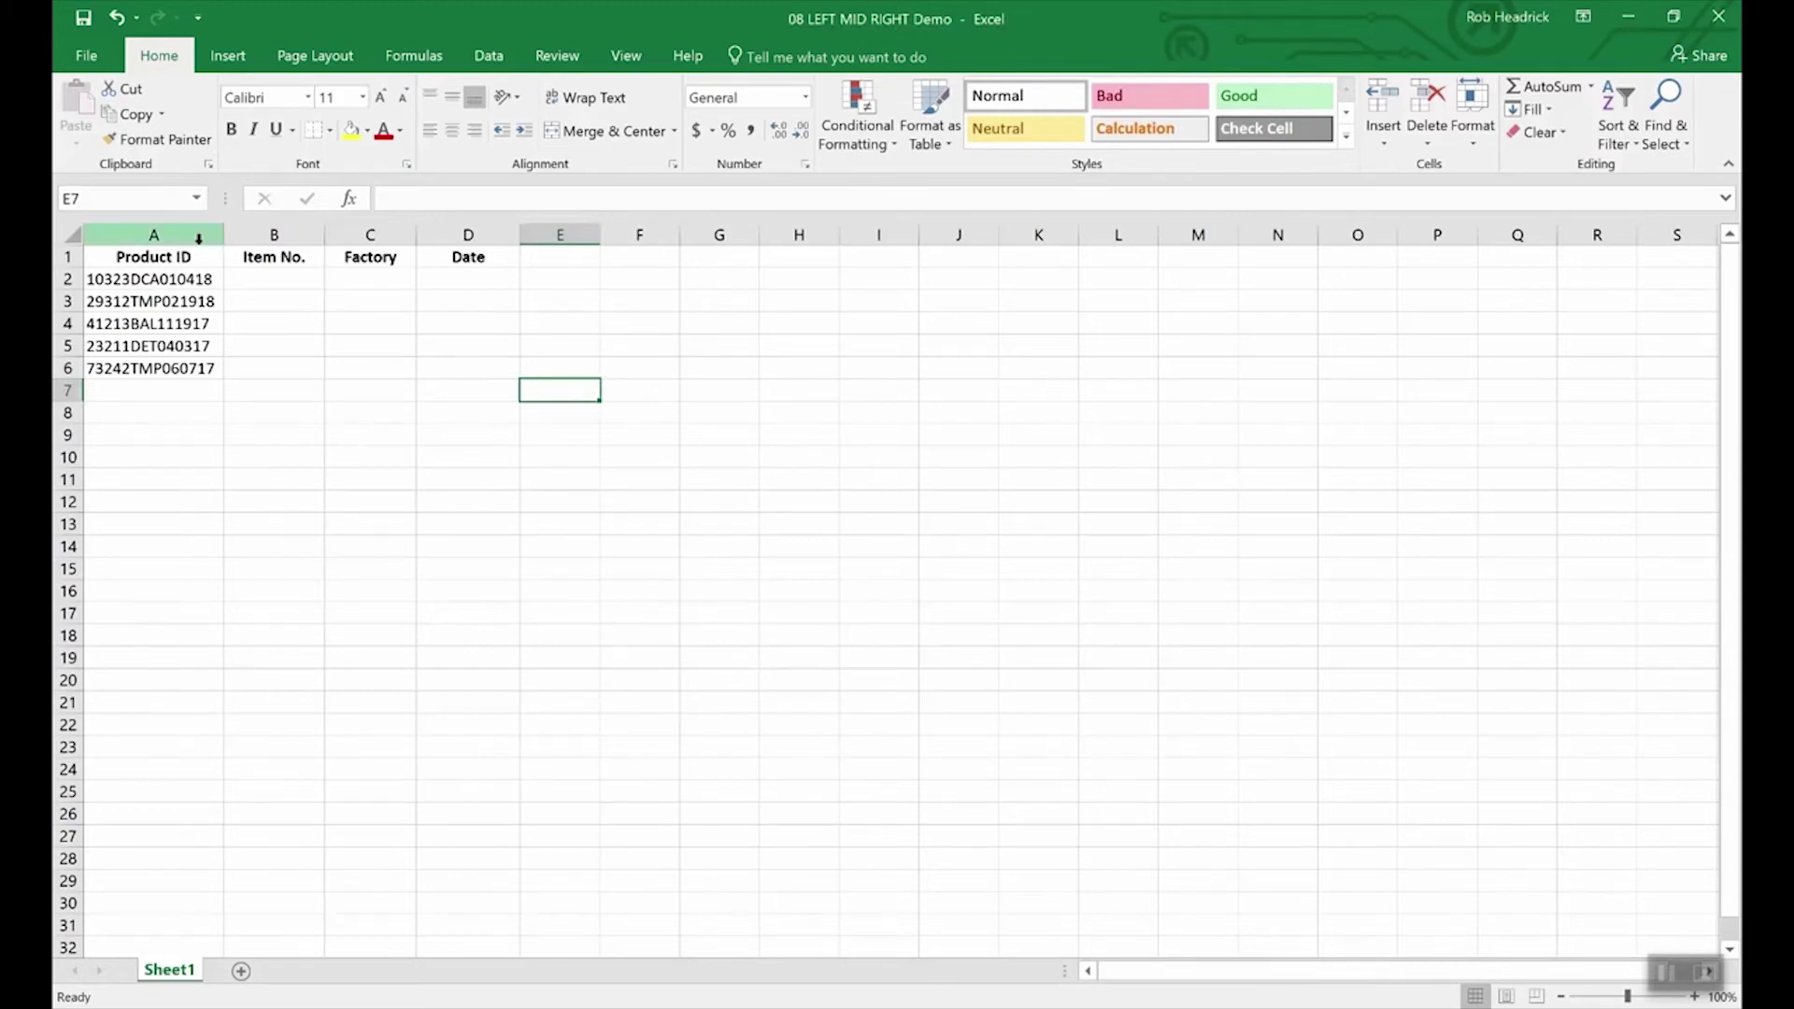
pyautogui.click(184, 280)
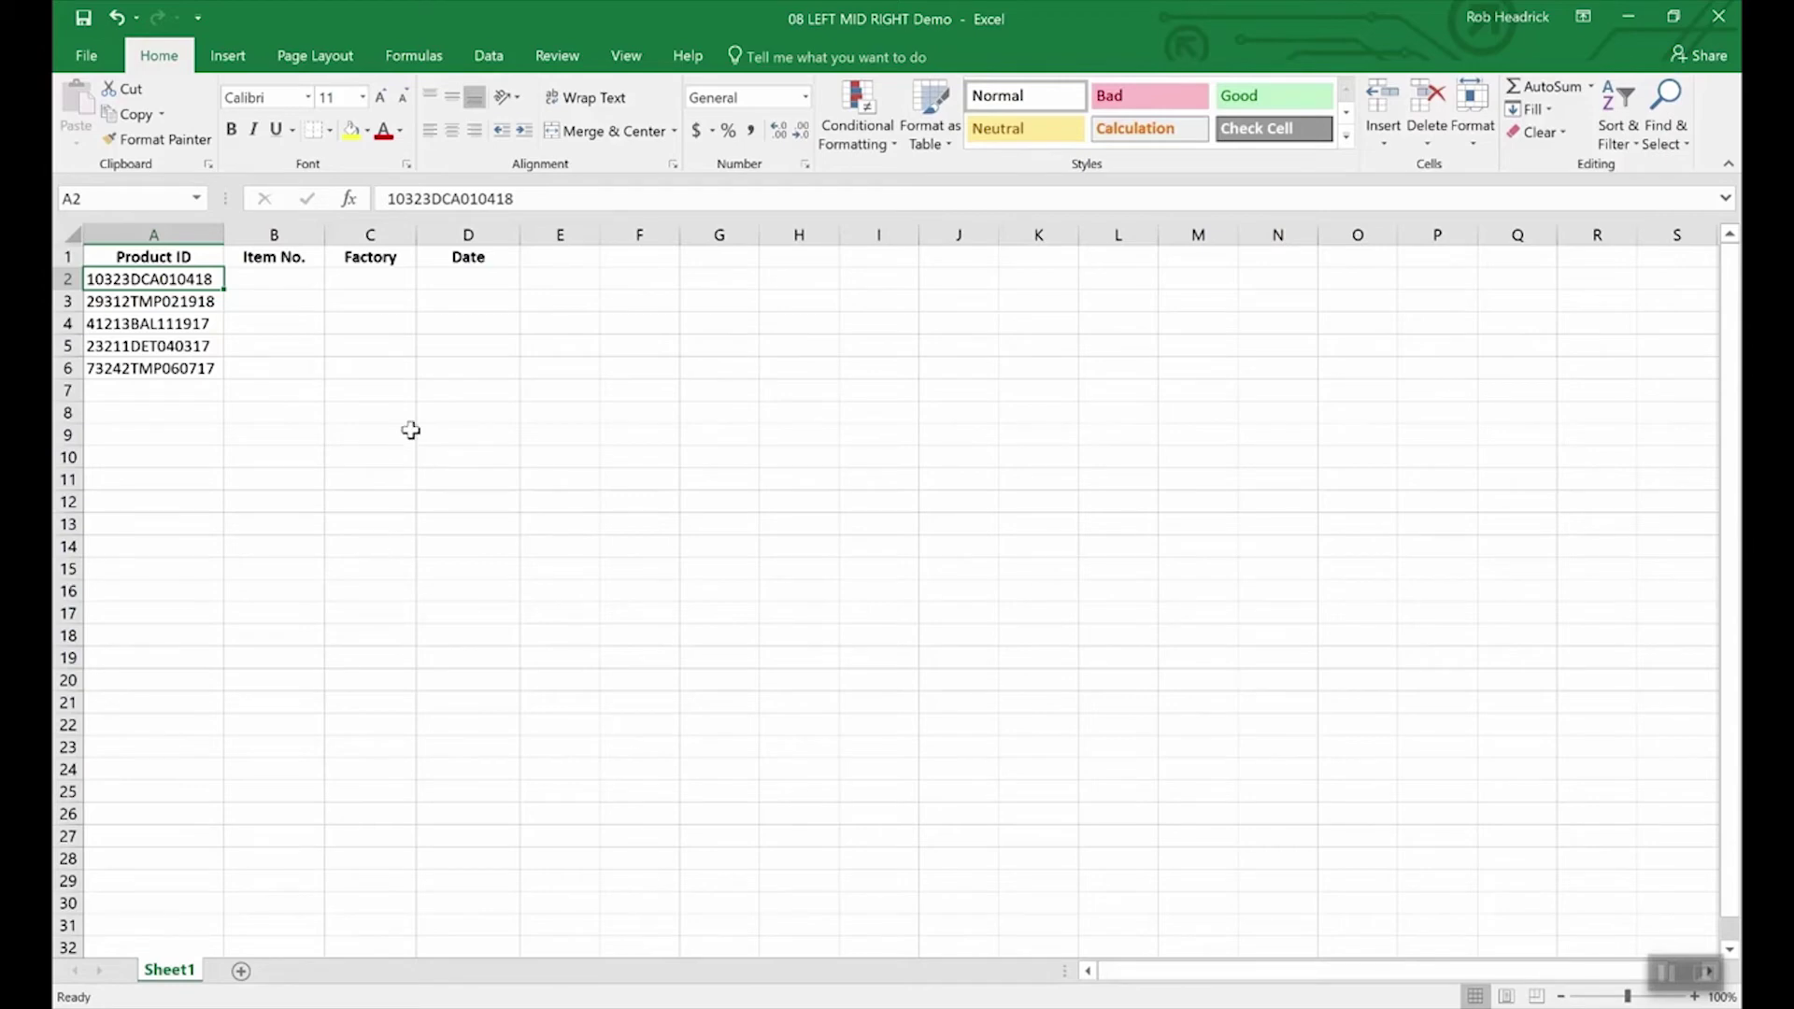
pyautogui.click(473, 282)
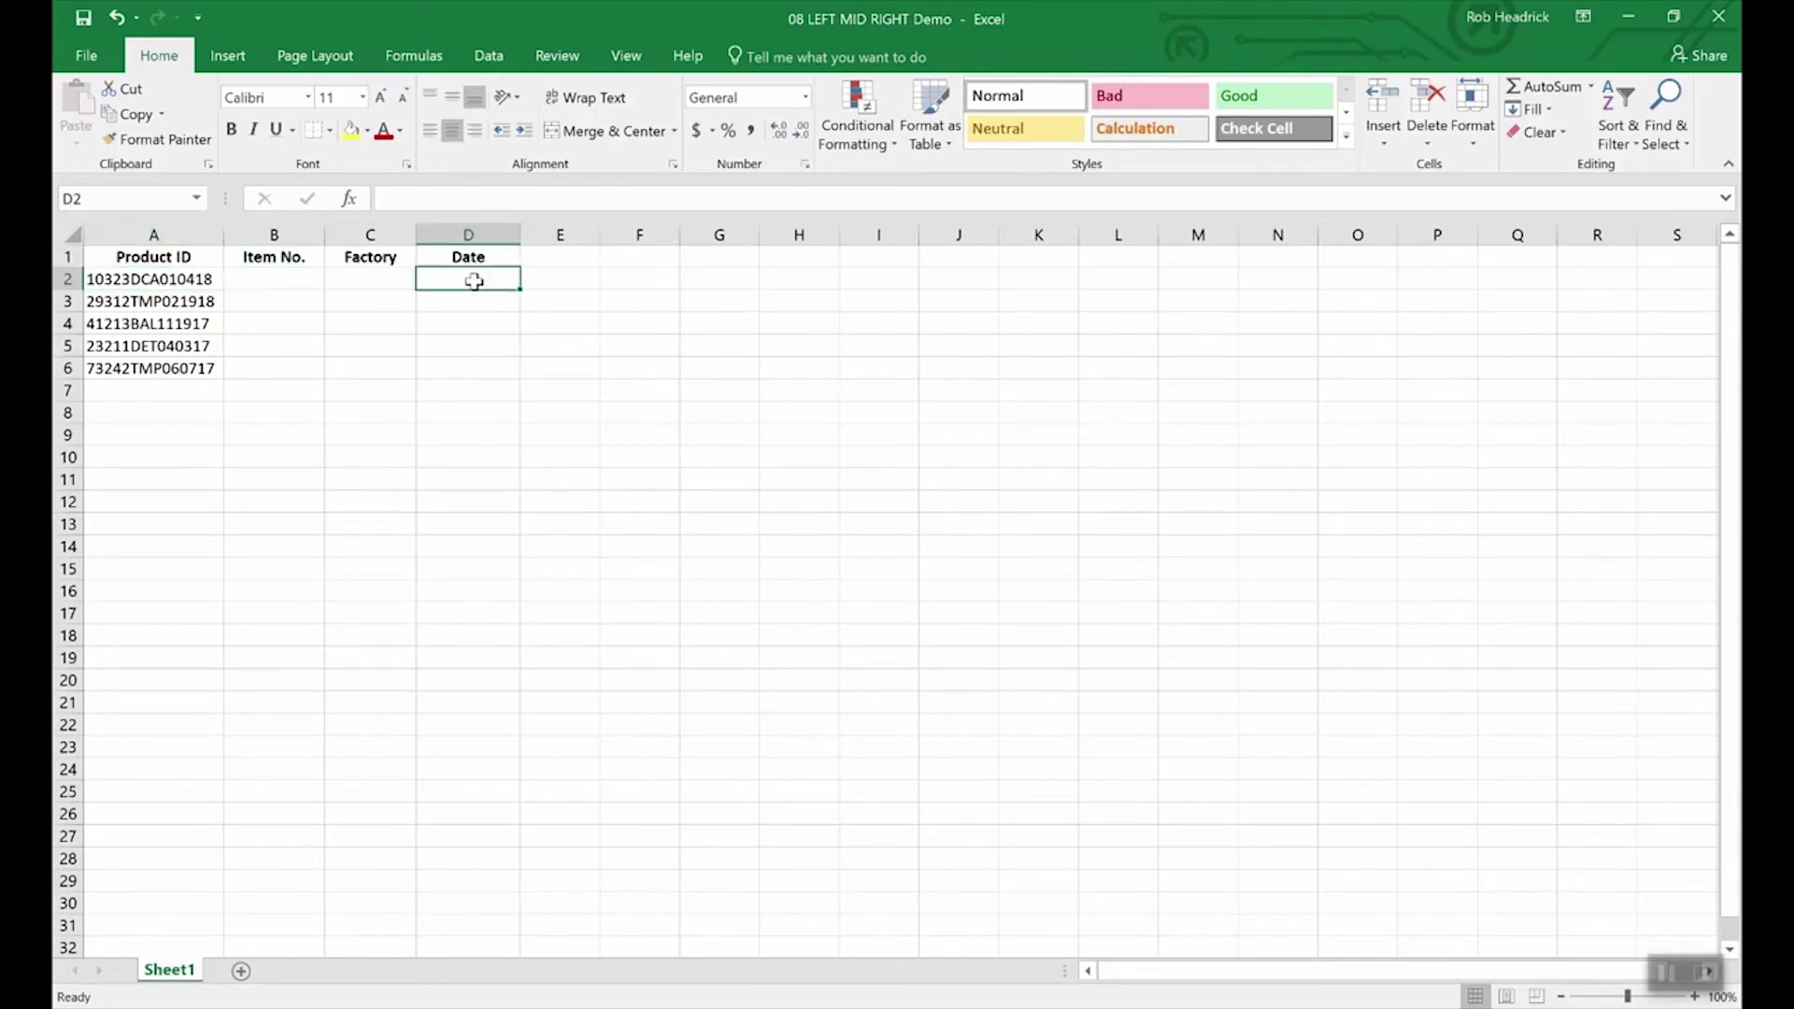
# Step: Enter =RIGHT(A2,6) in D2 to extract the date 010418
pyautogui.write('=r')
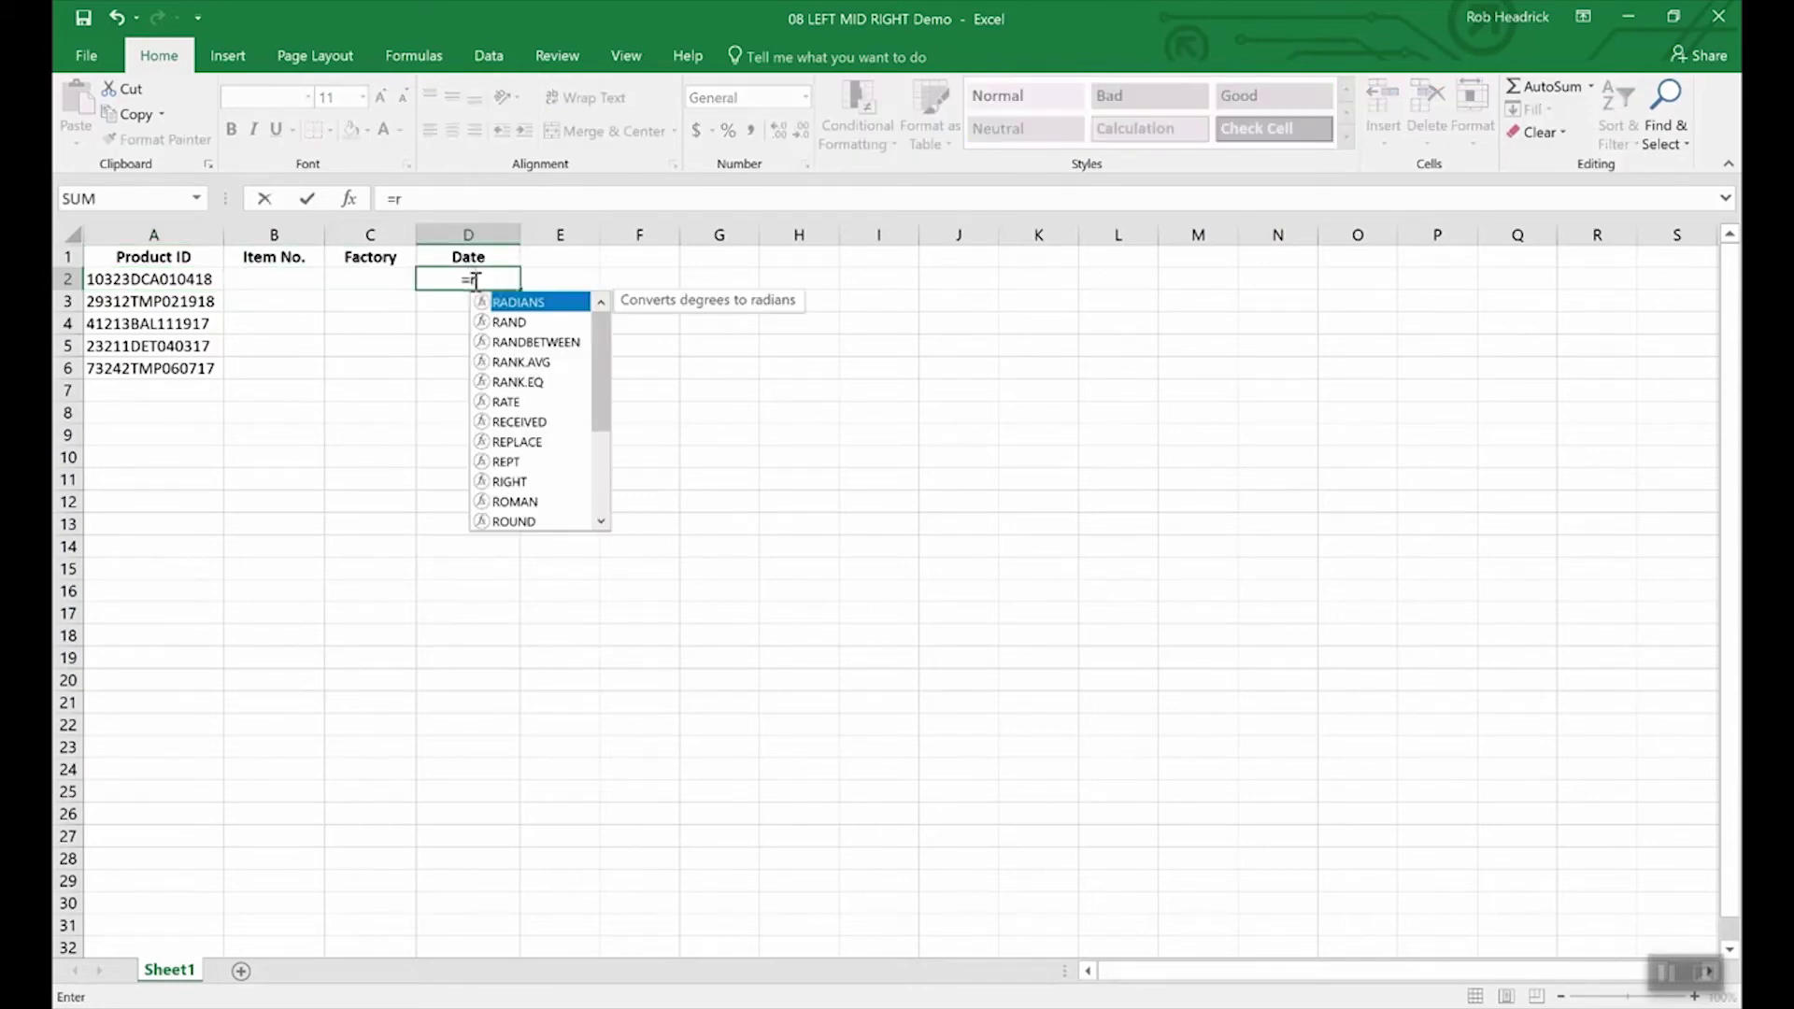
pyautogui.write('ight(')
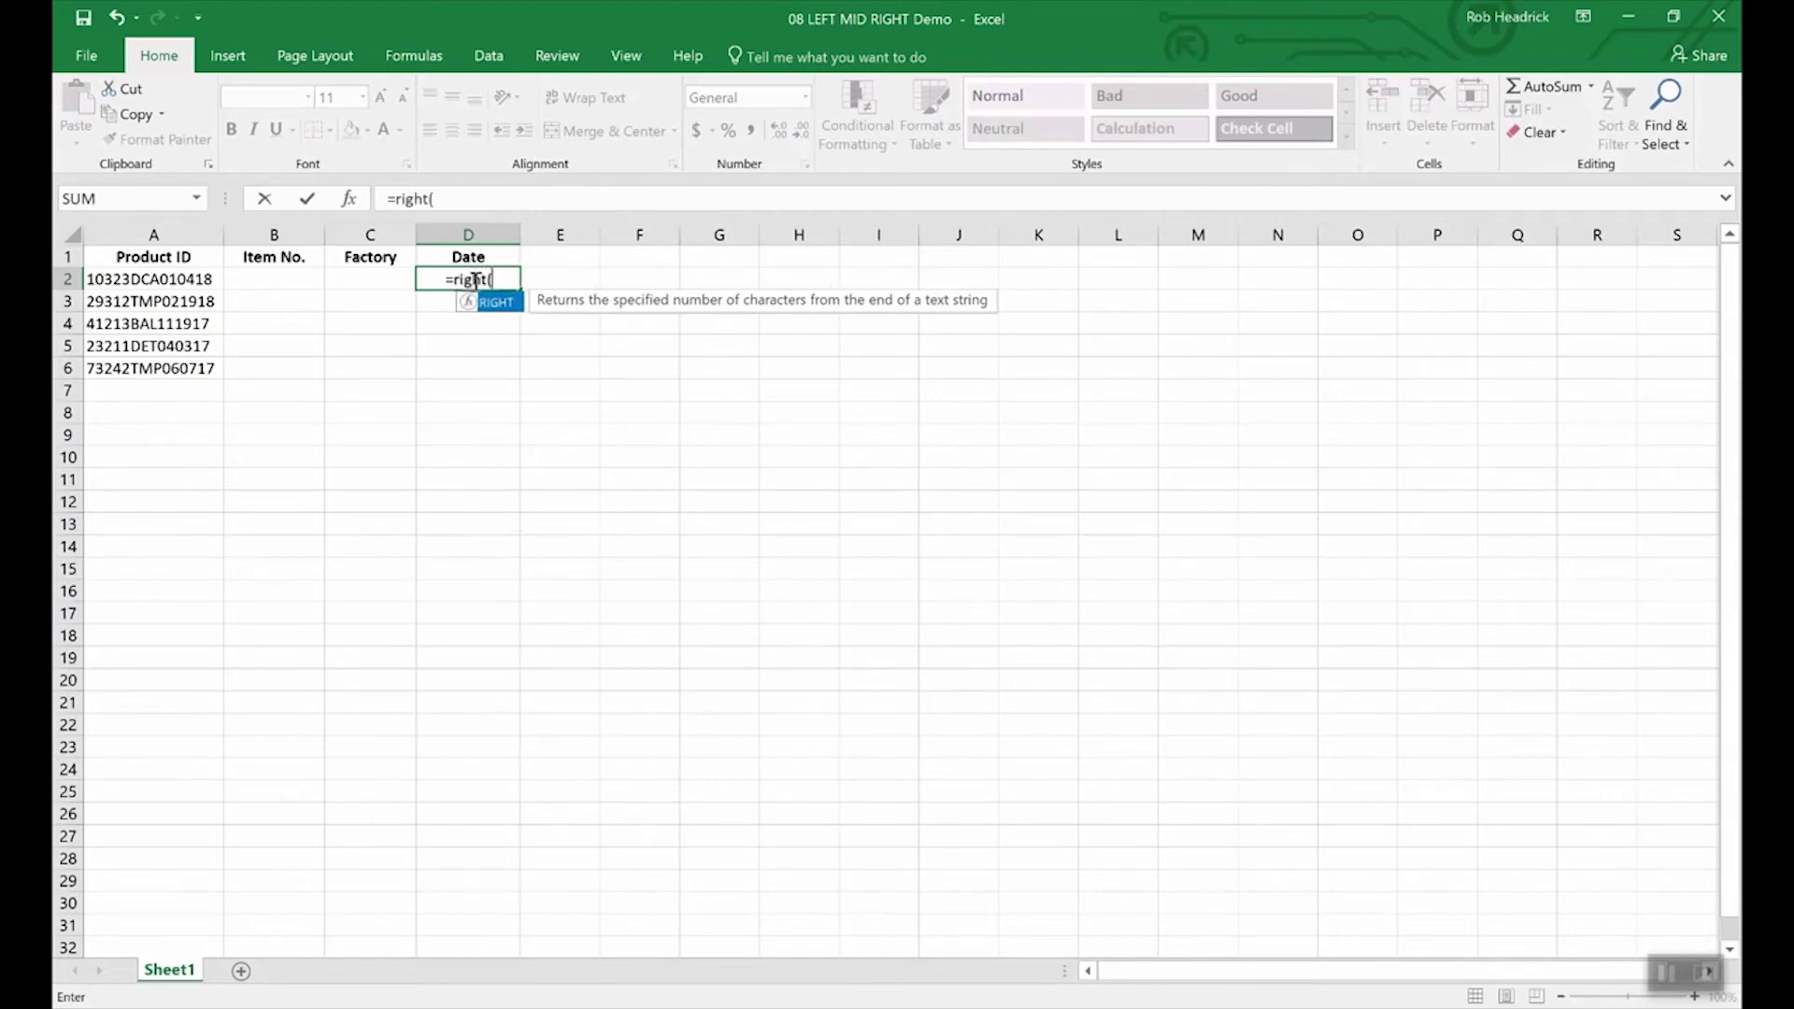
pyautogui.write('a')
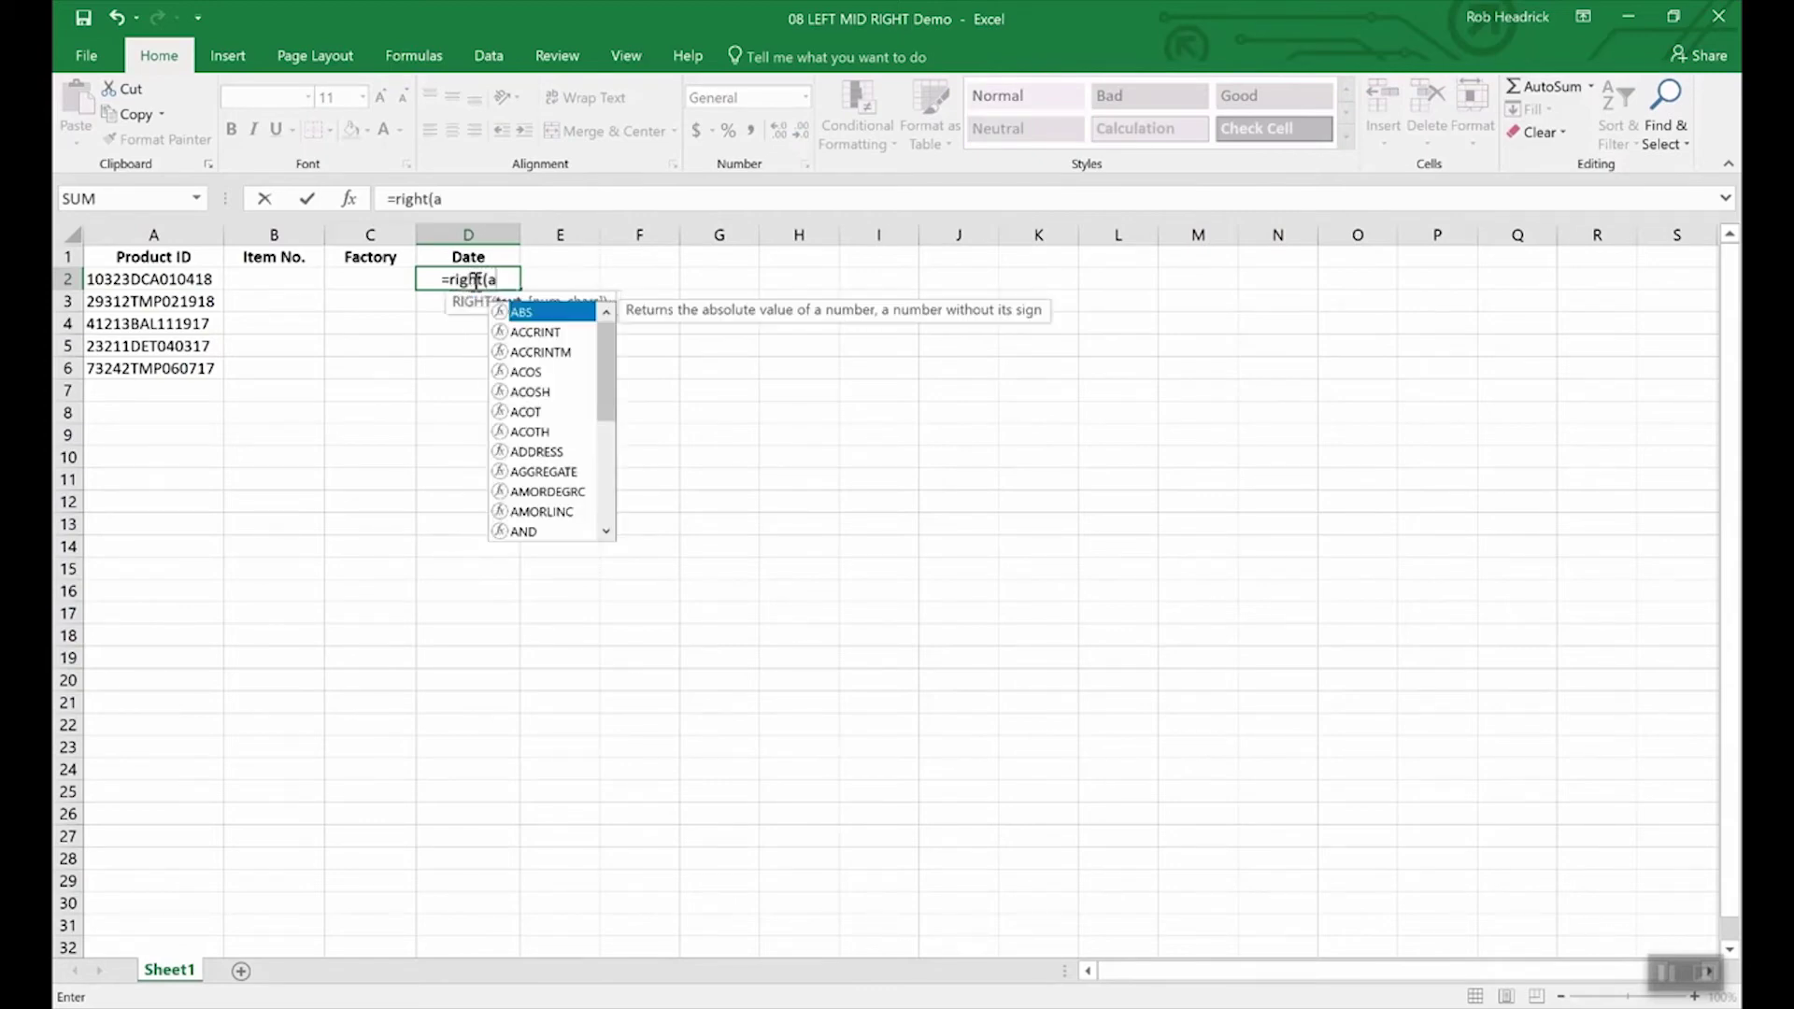
pyautogui.write('2,')
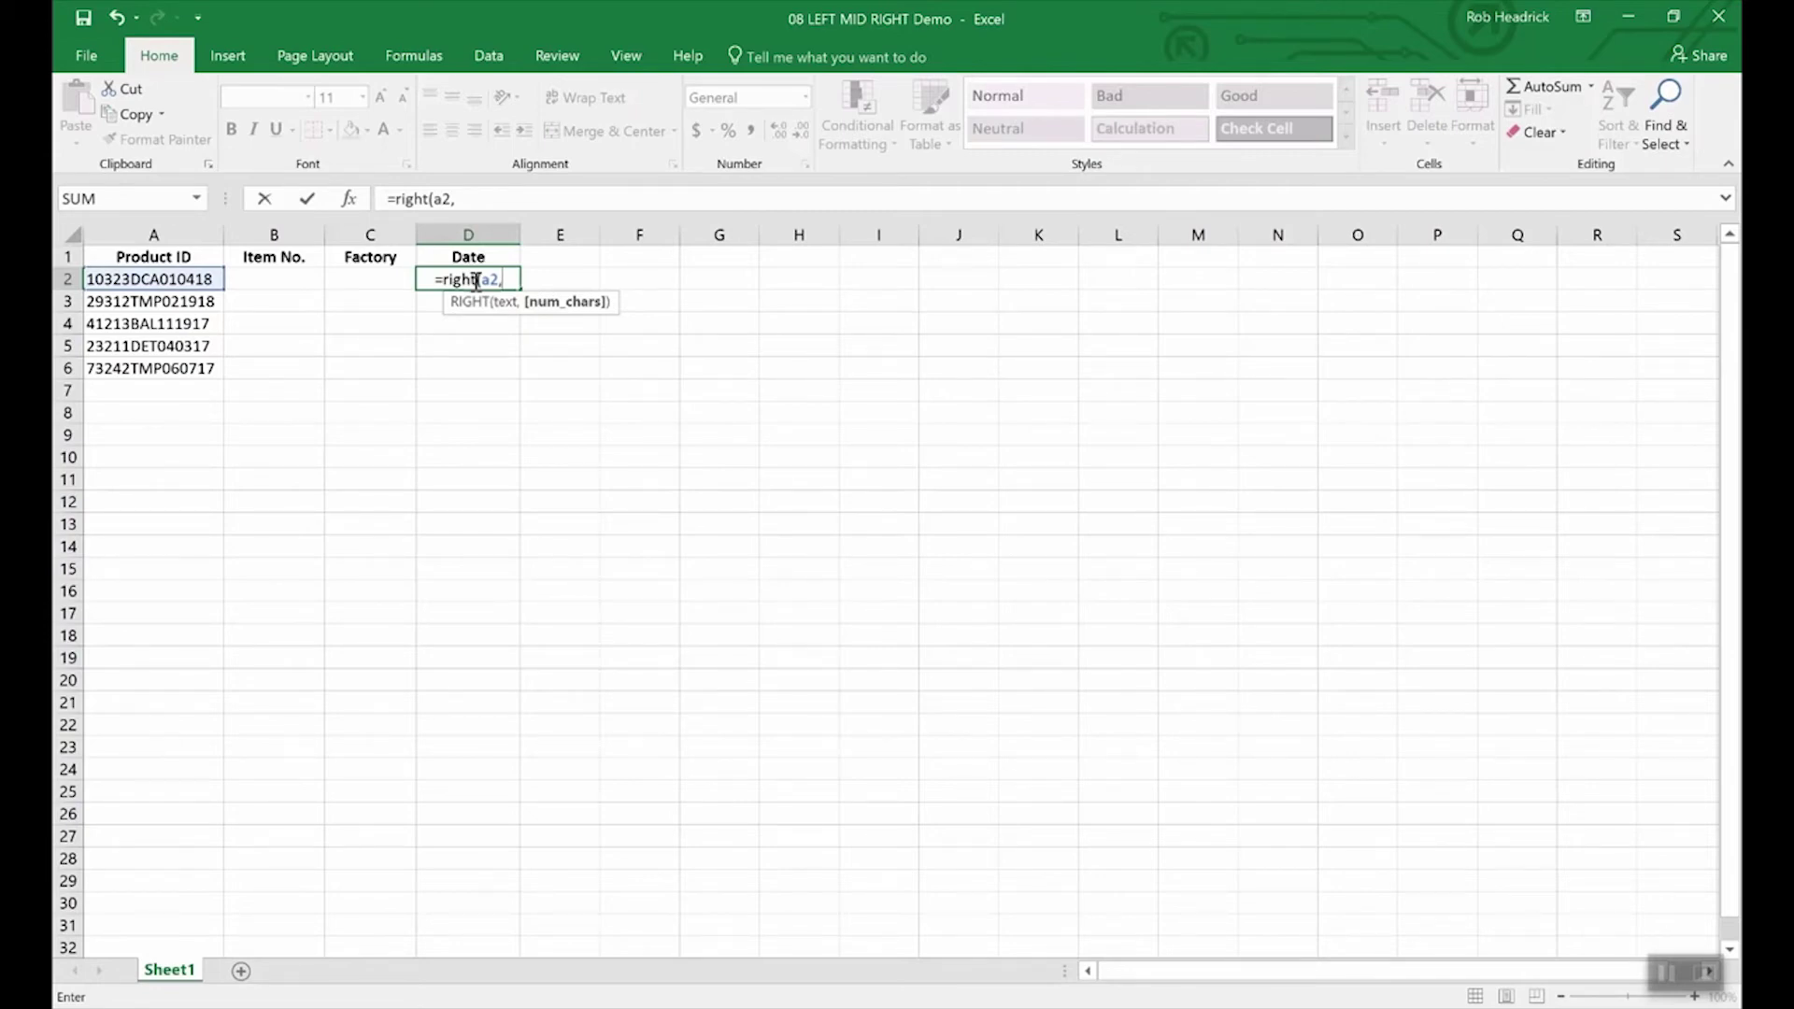
pyautogui.write('6)')
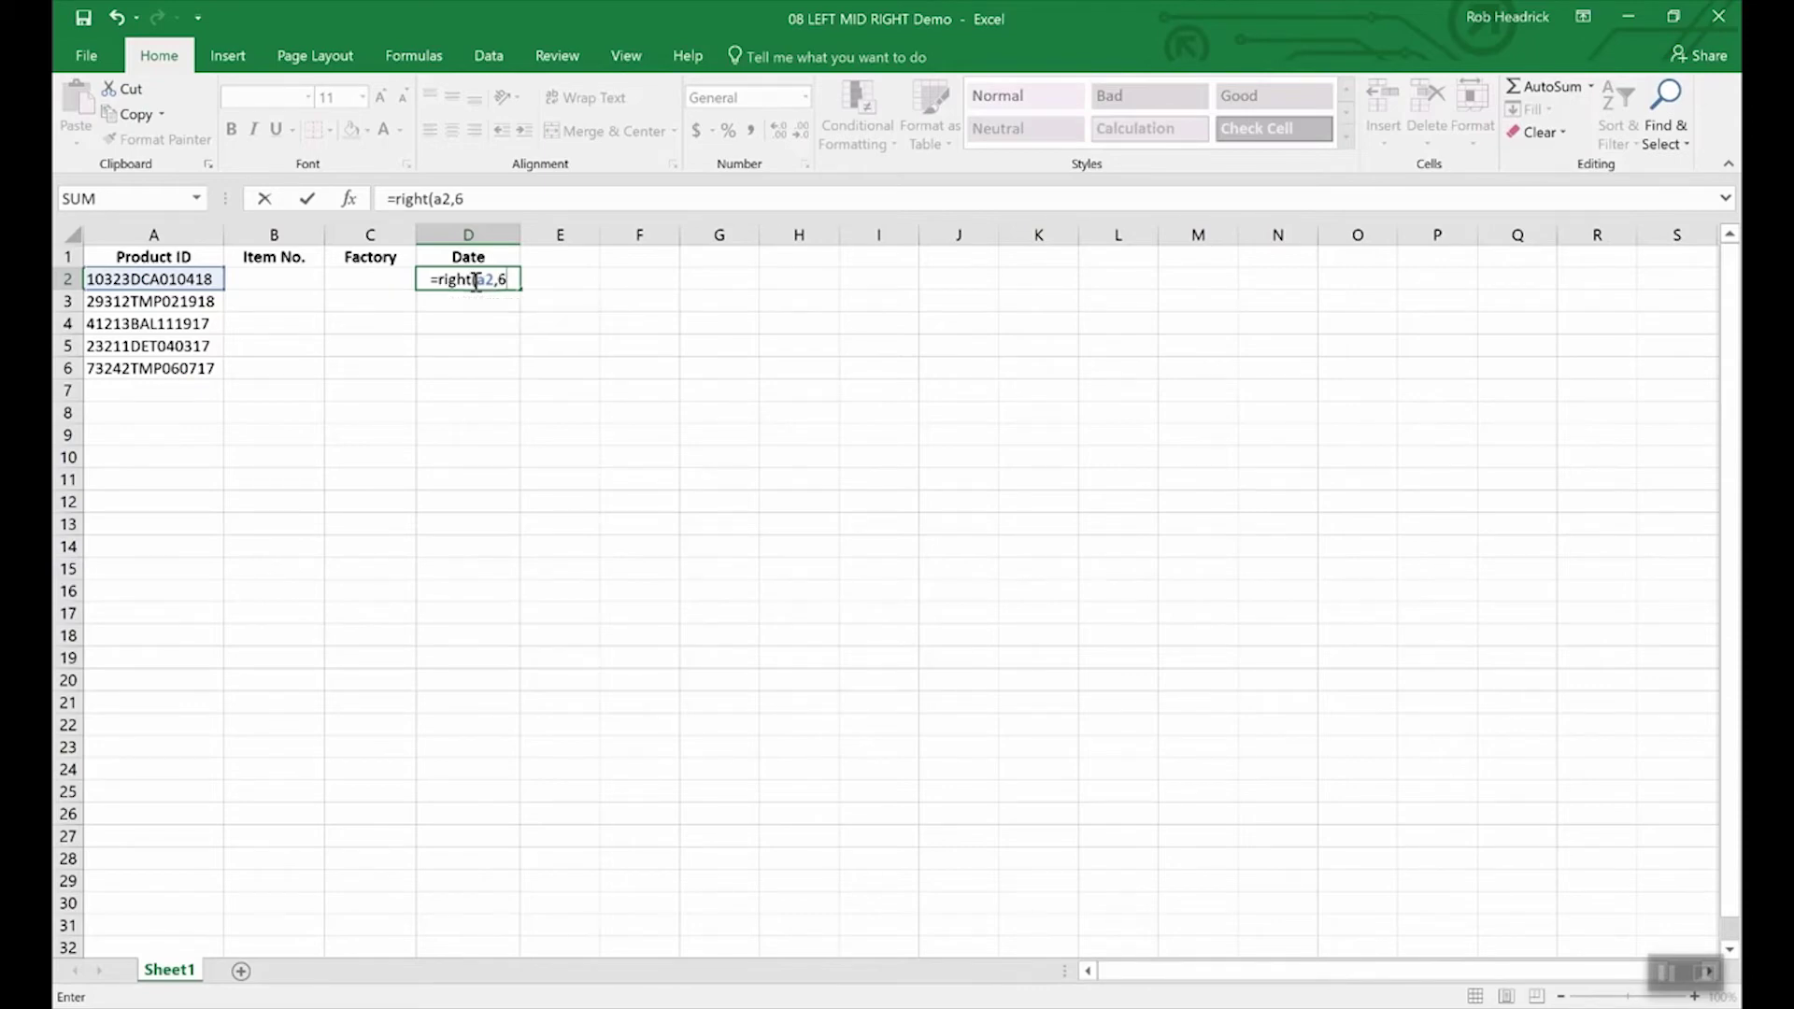
pyautogui.press('Return')
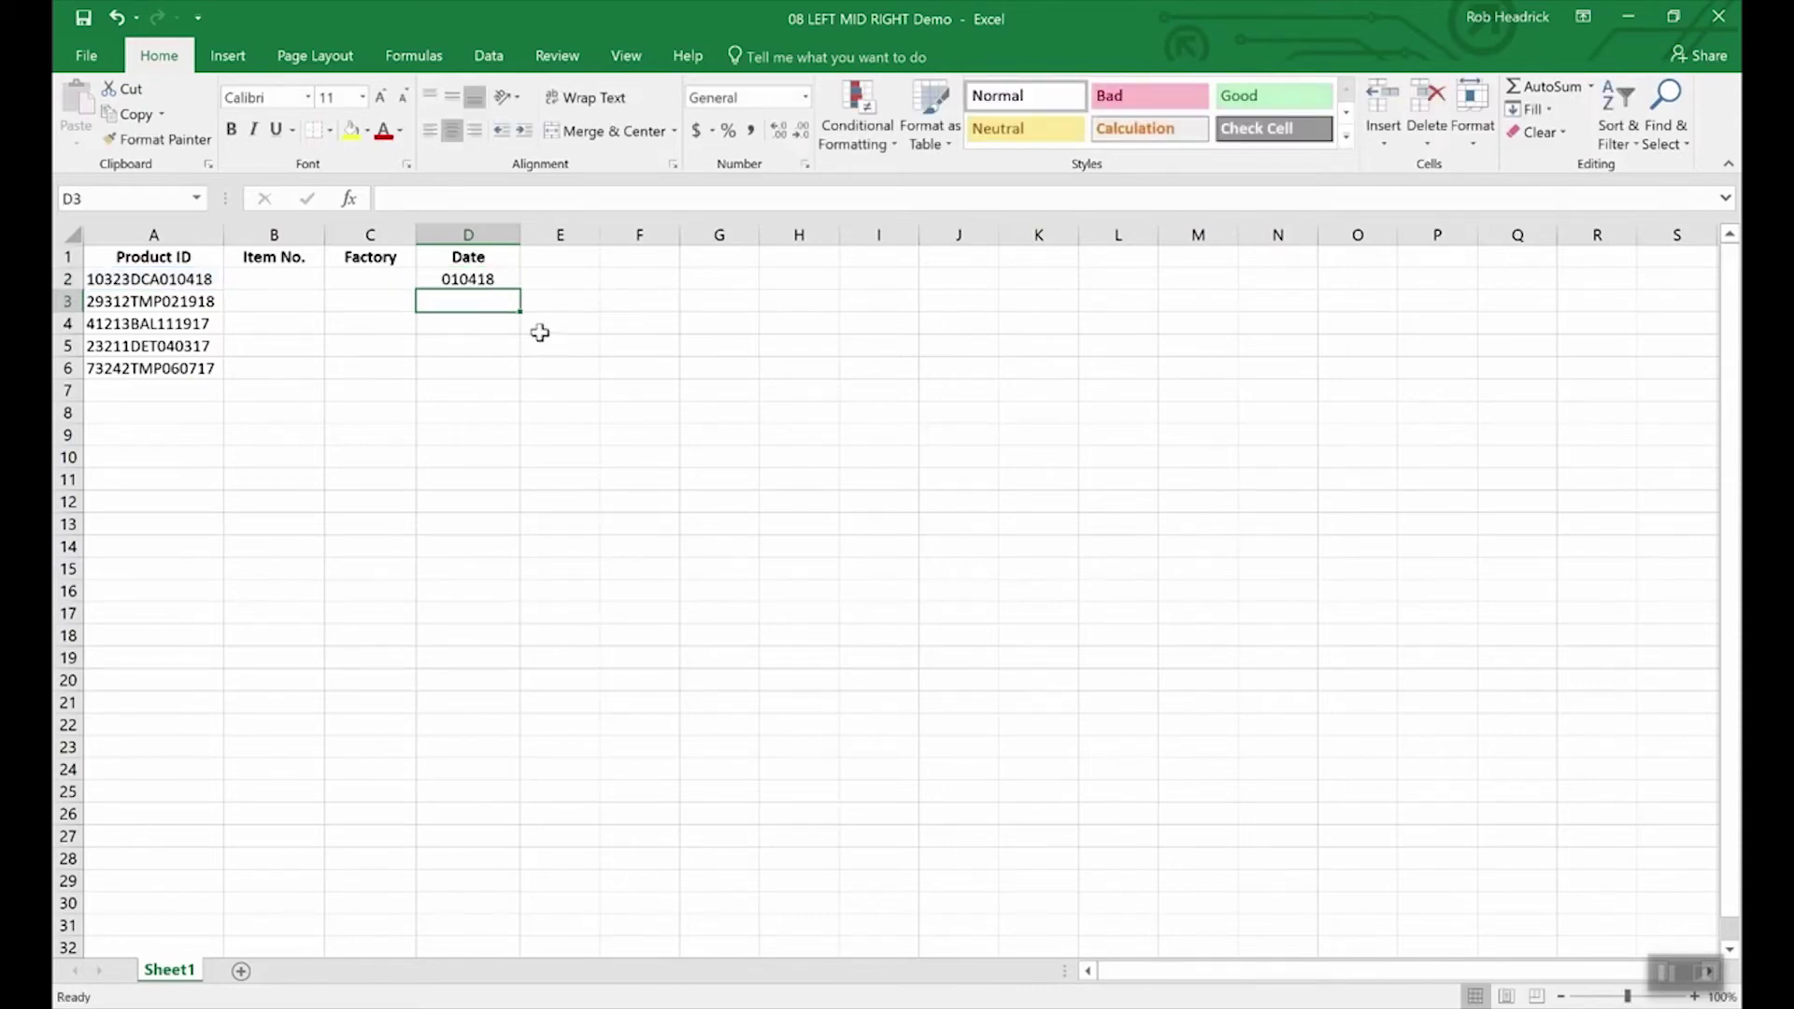
pyautogui.click(481, 281)
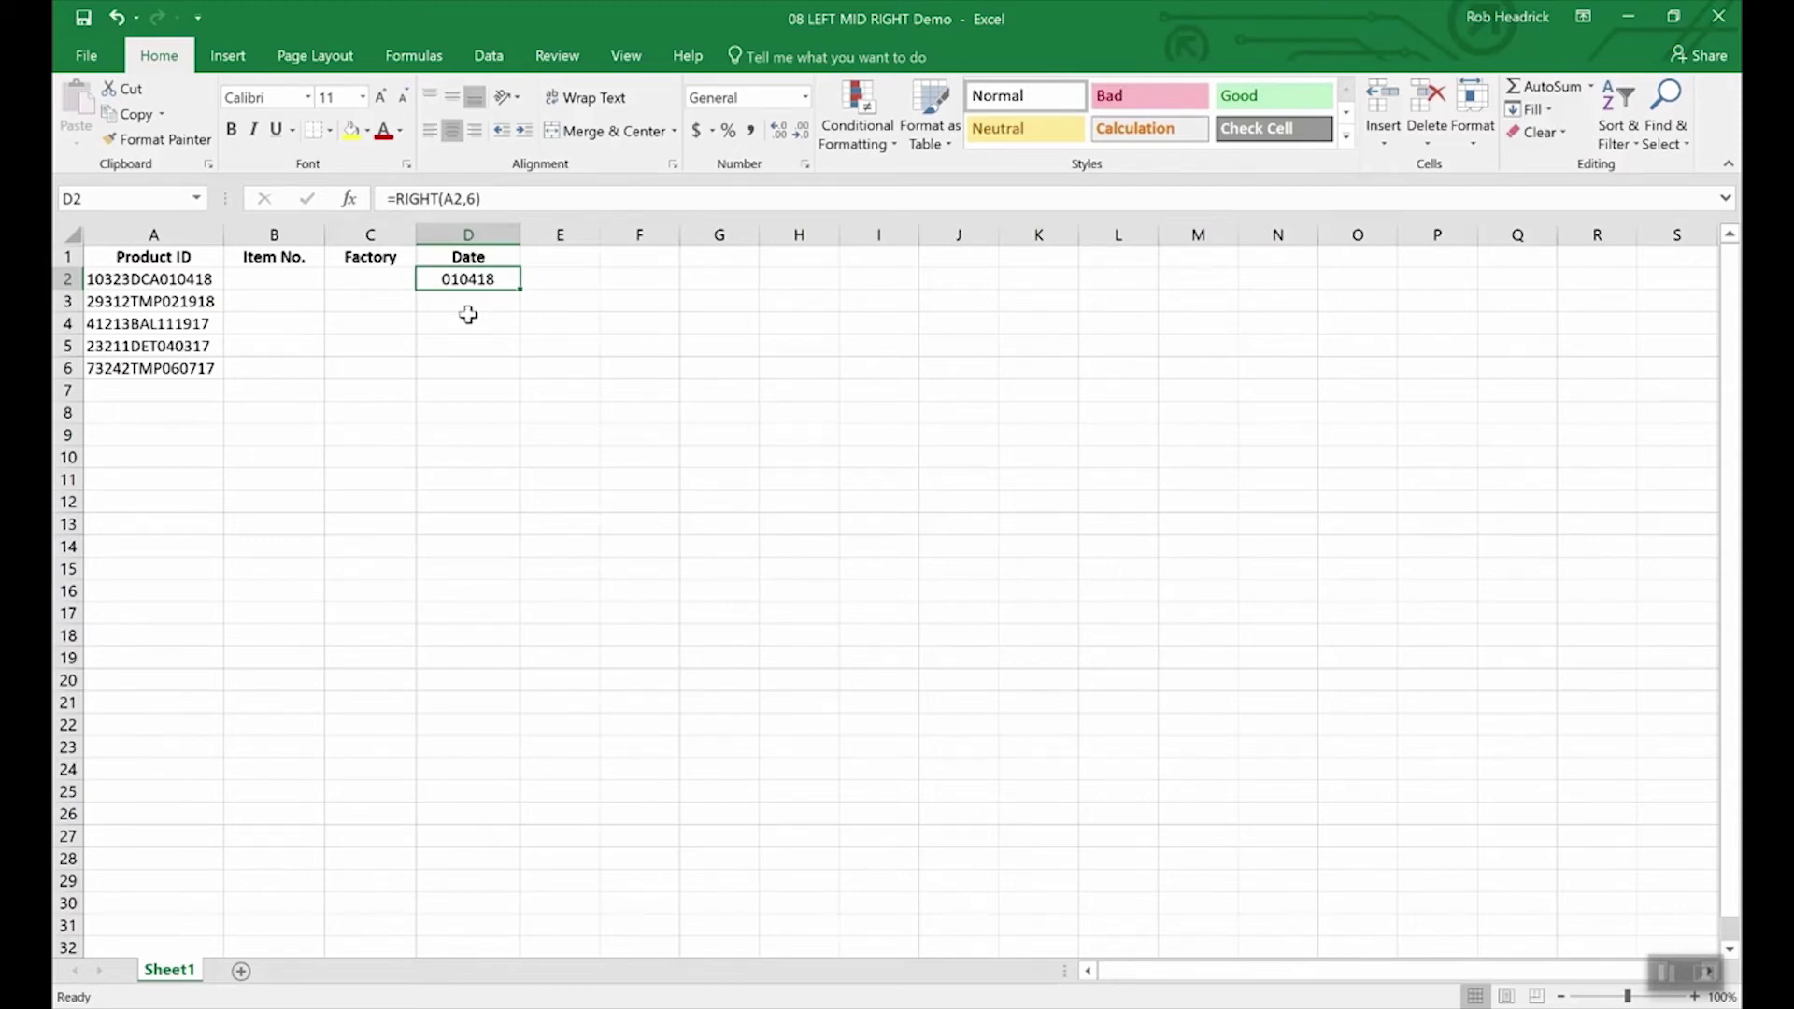
# Step: Enter =LEFT(A2,5) in B2 so the item number reads 10323
pyautogui.click(281, 280)
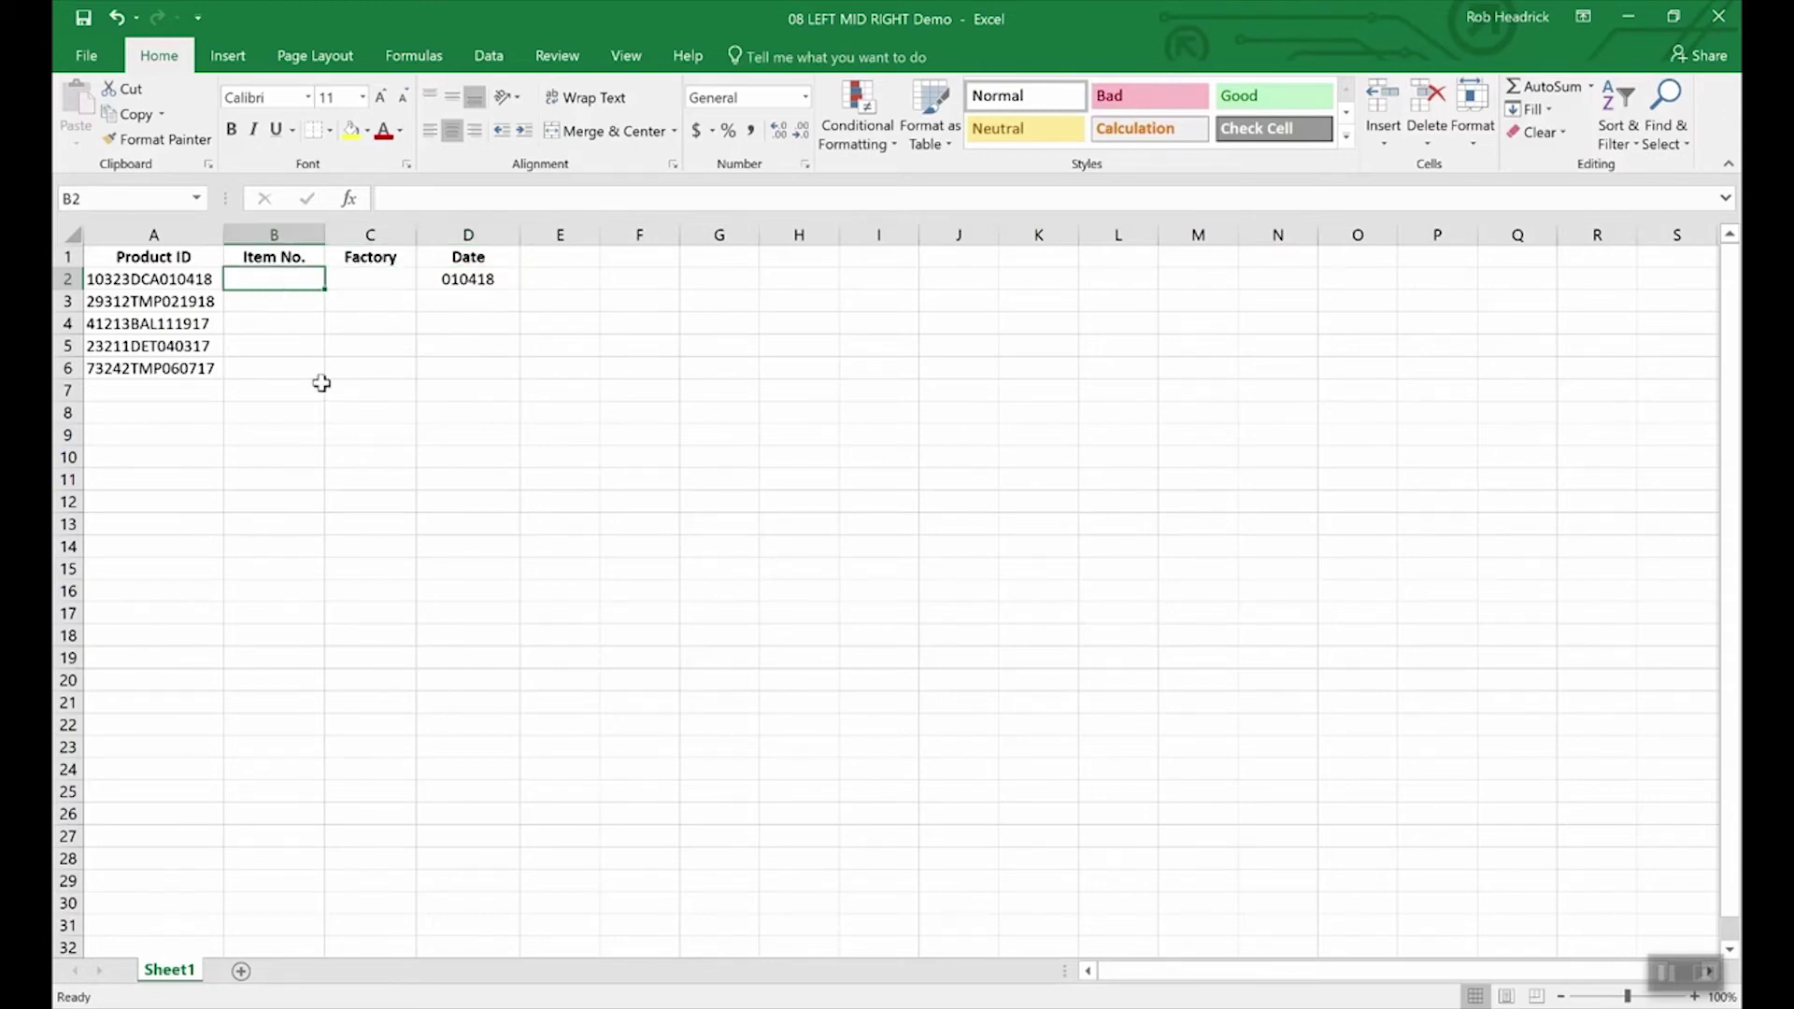
pyautogui.write('=le')
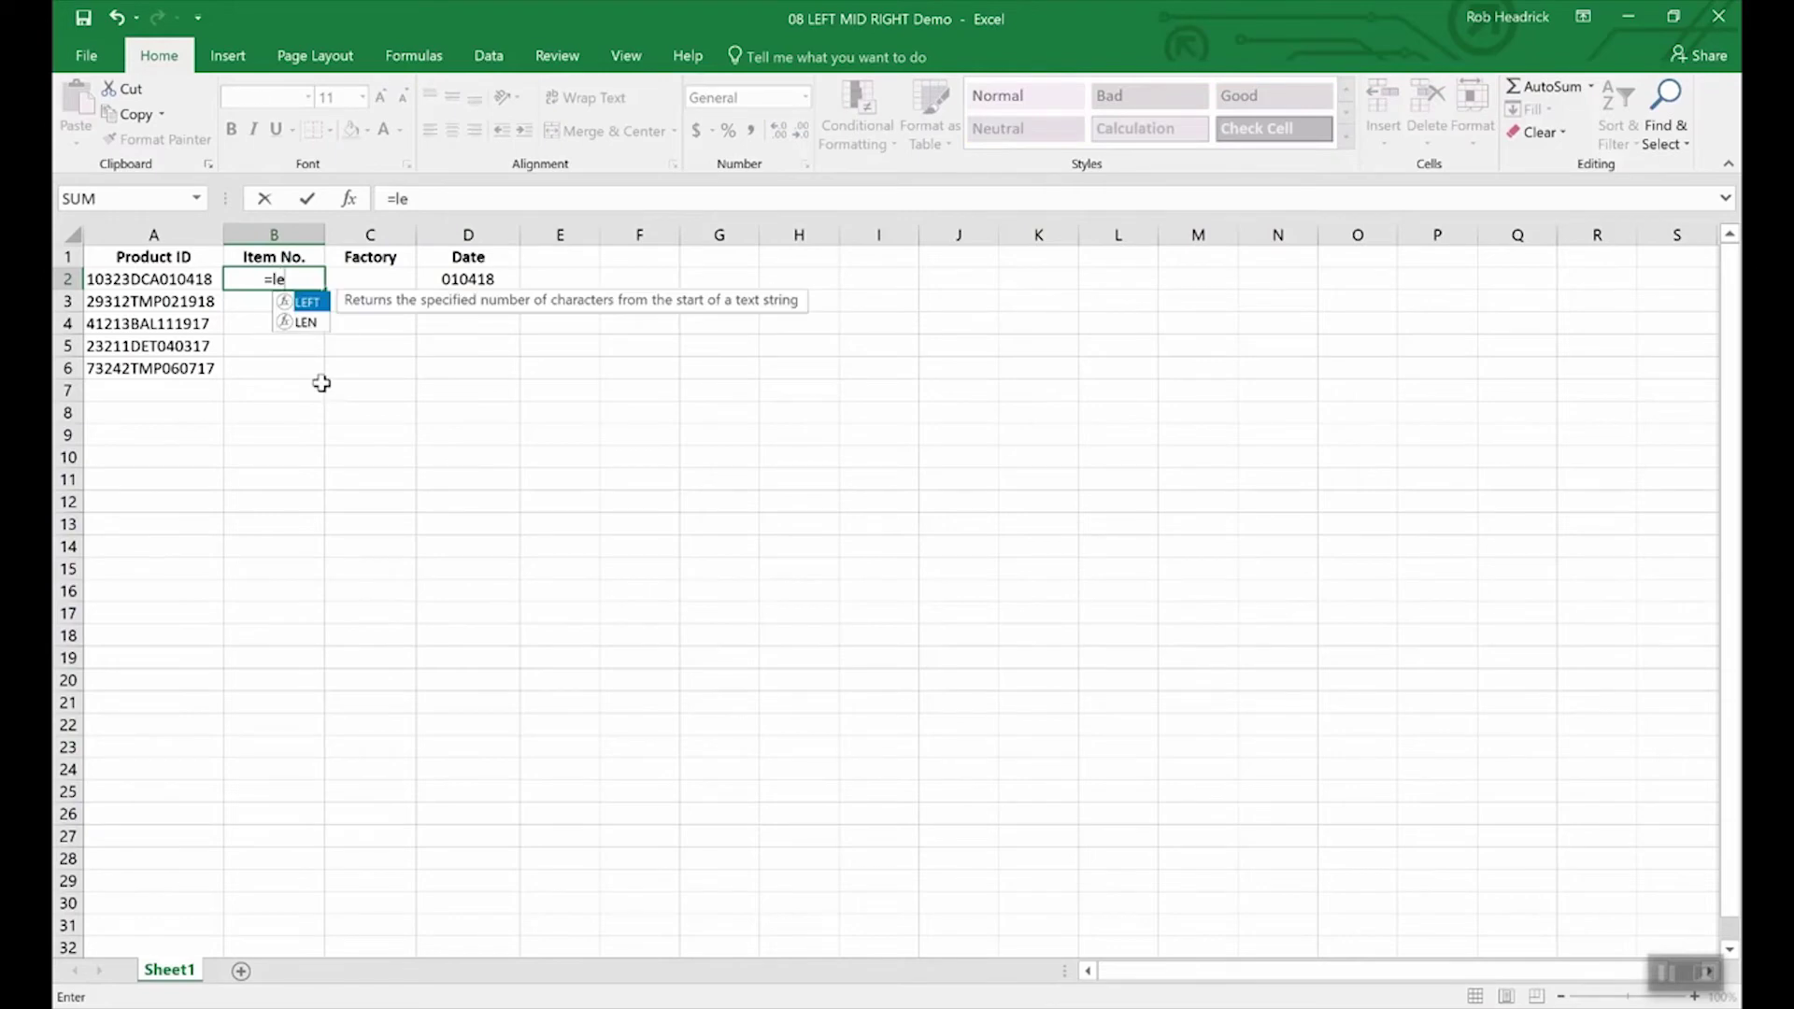
pyautogui.write('ft(a2')
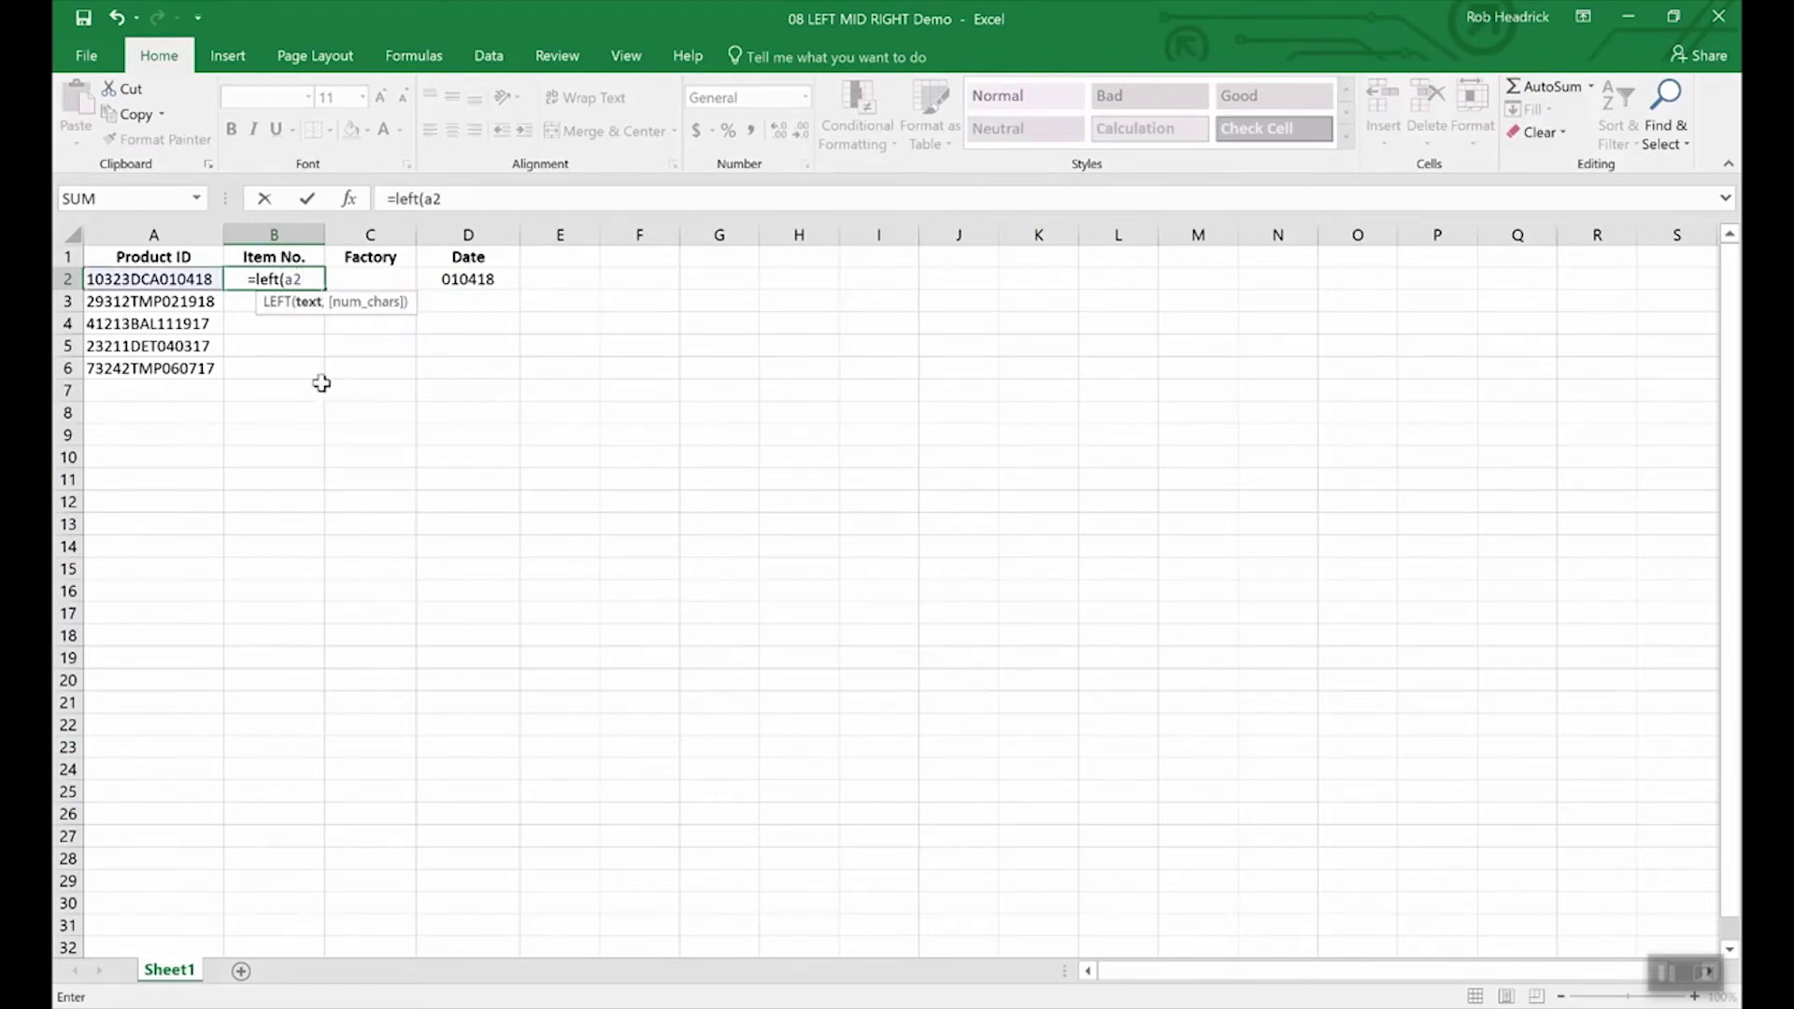
pyautogui.write(',5')
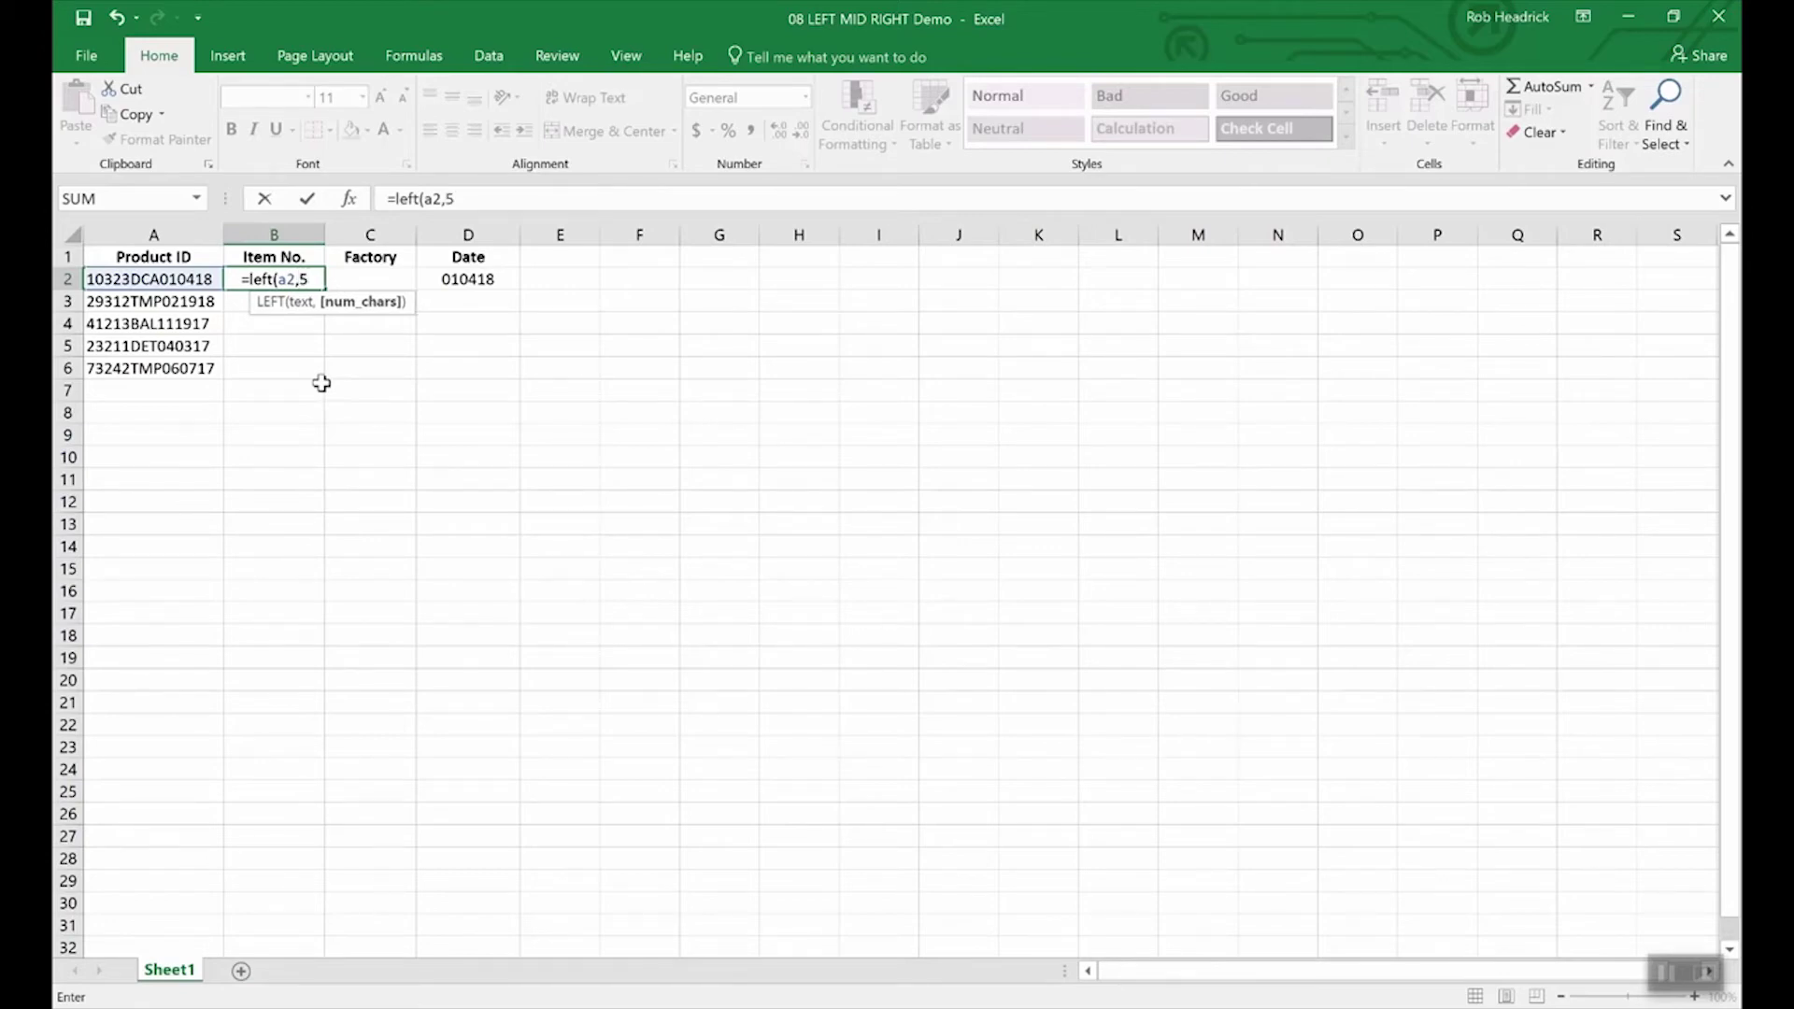
pyautogui.write(')')
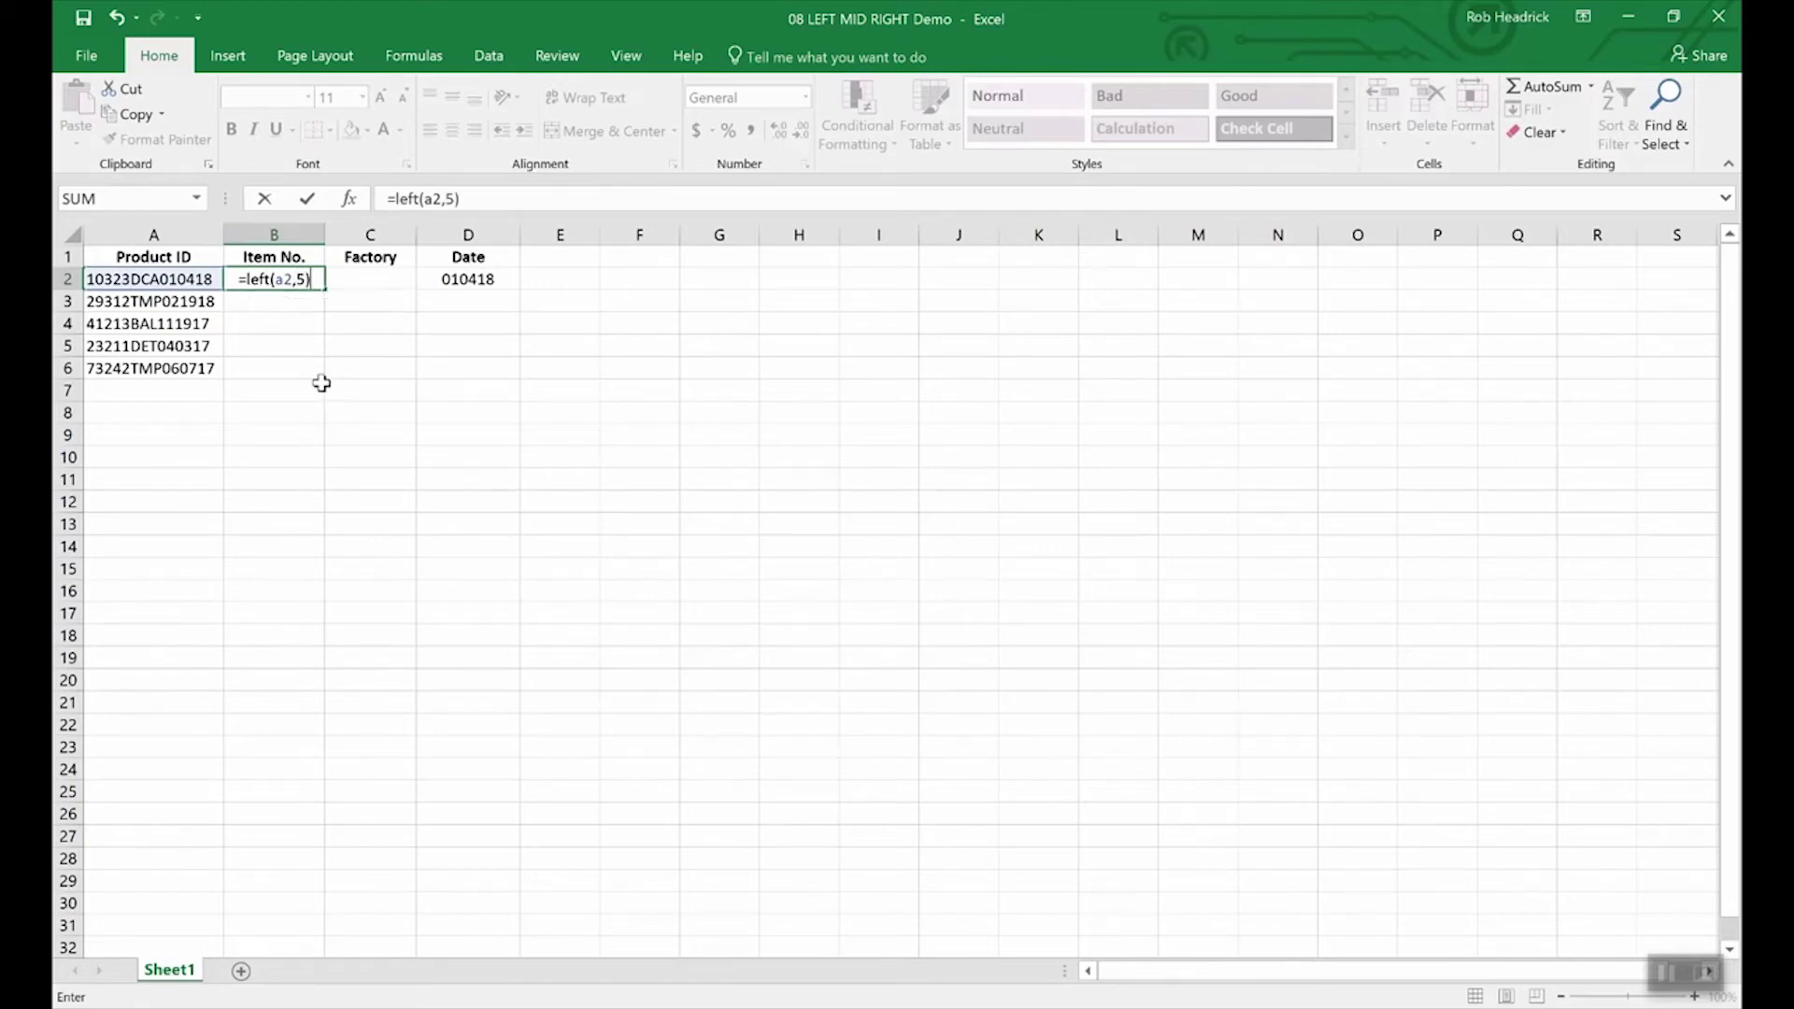
pyautogui.press('Return')
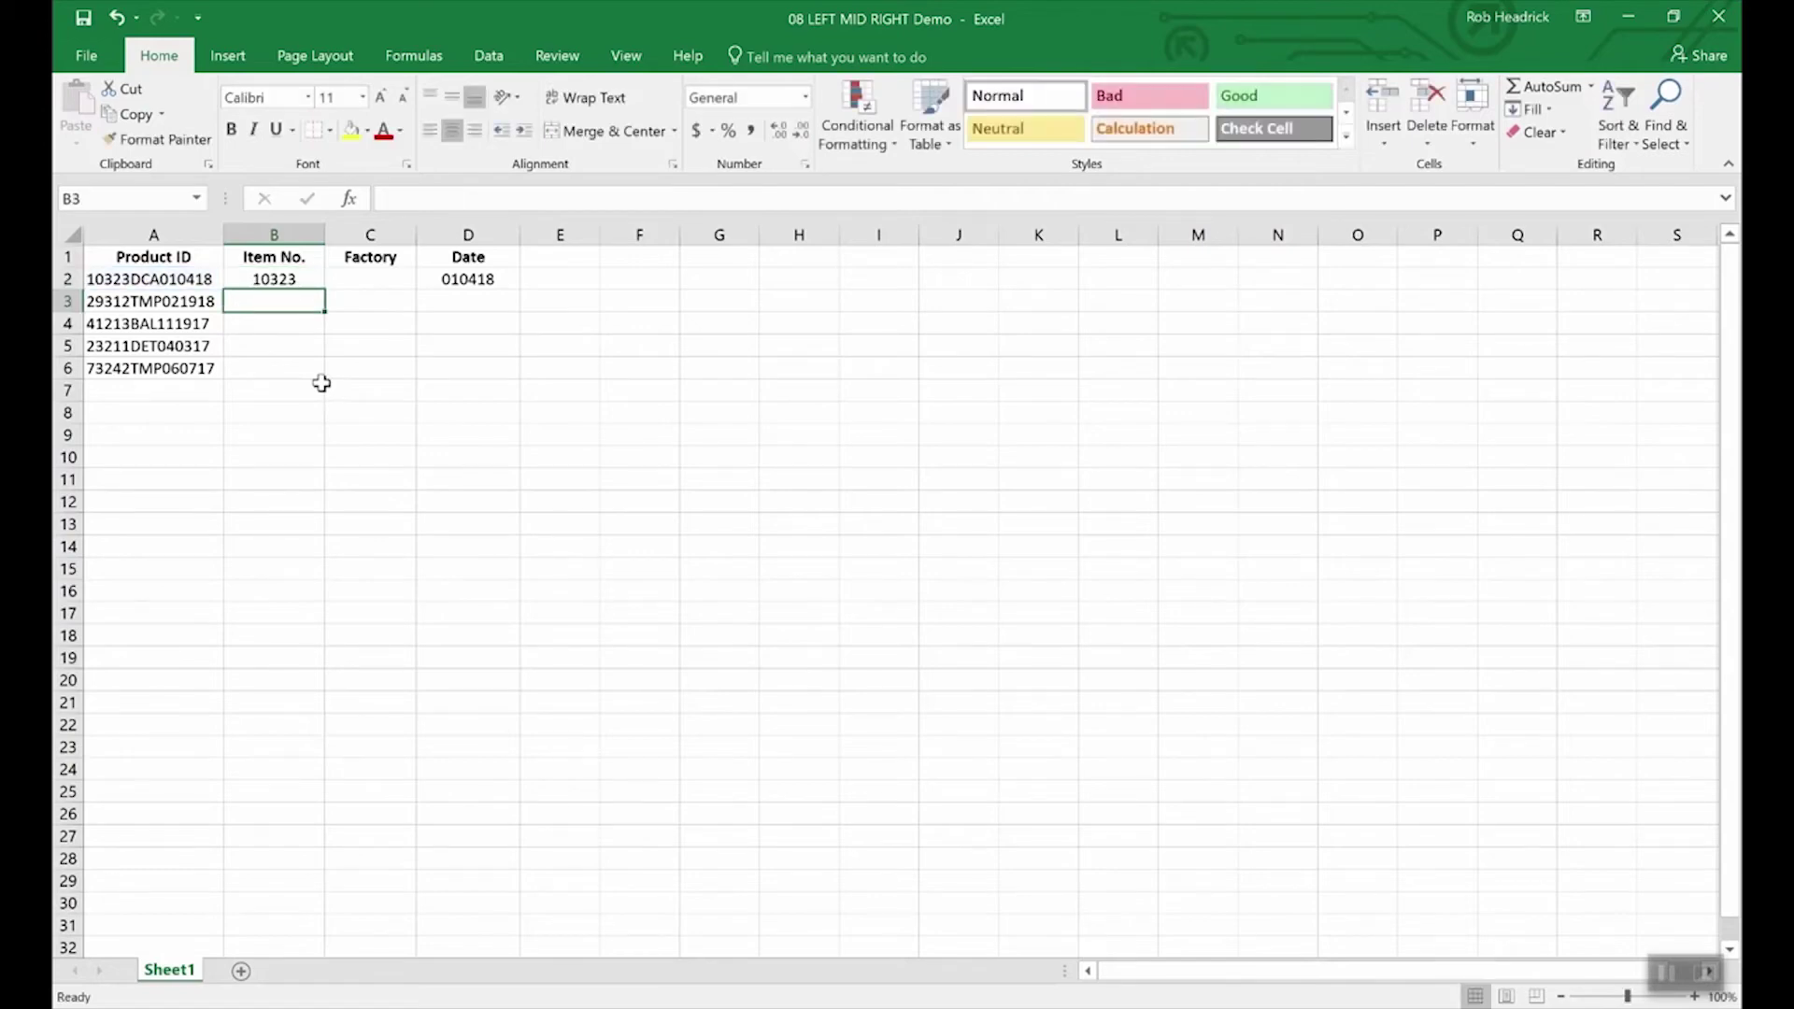
pyautogui.press('Up')
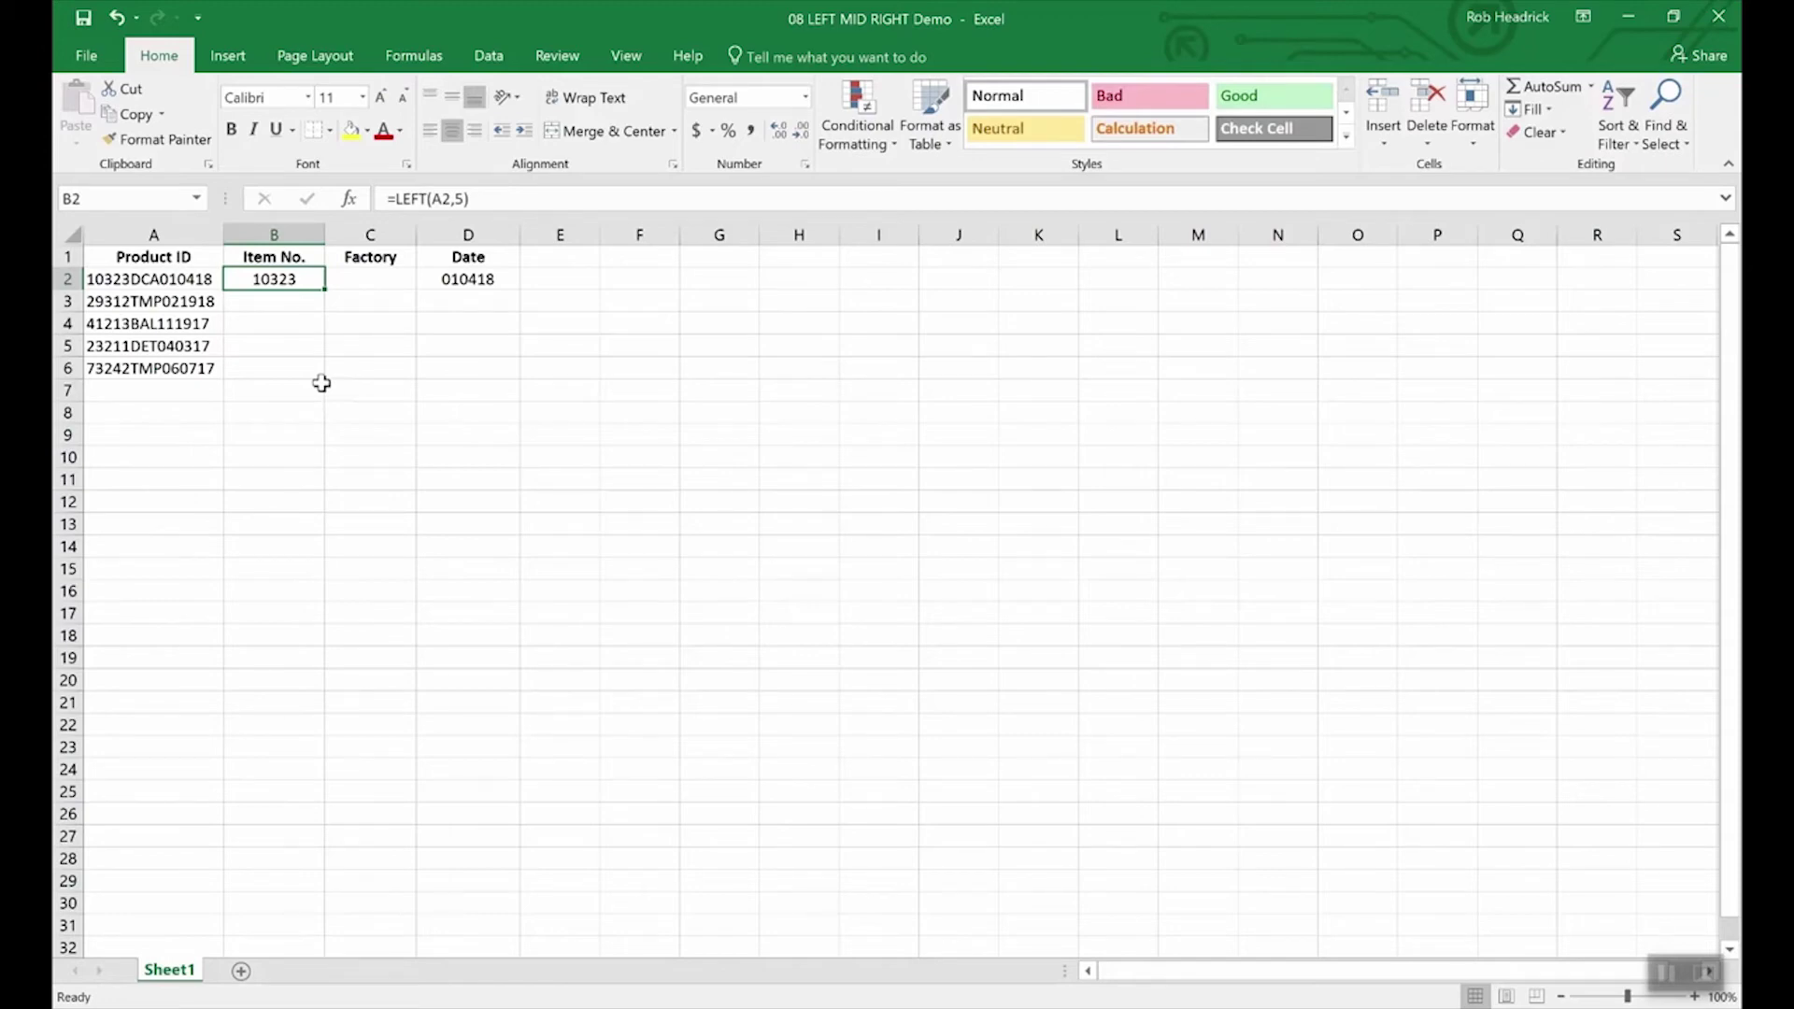
pyautogui.press('Right')
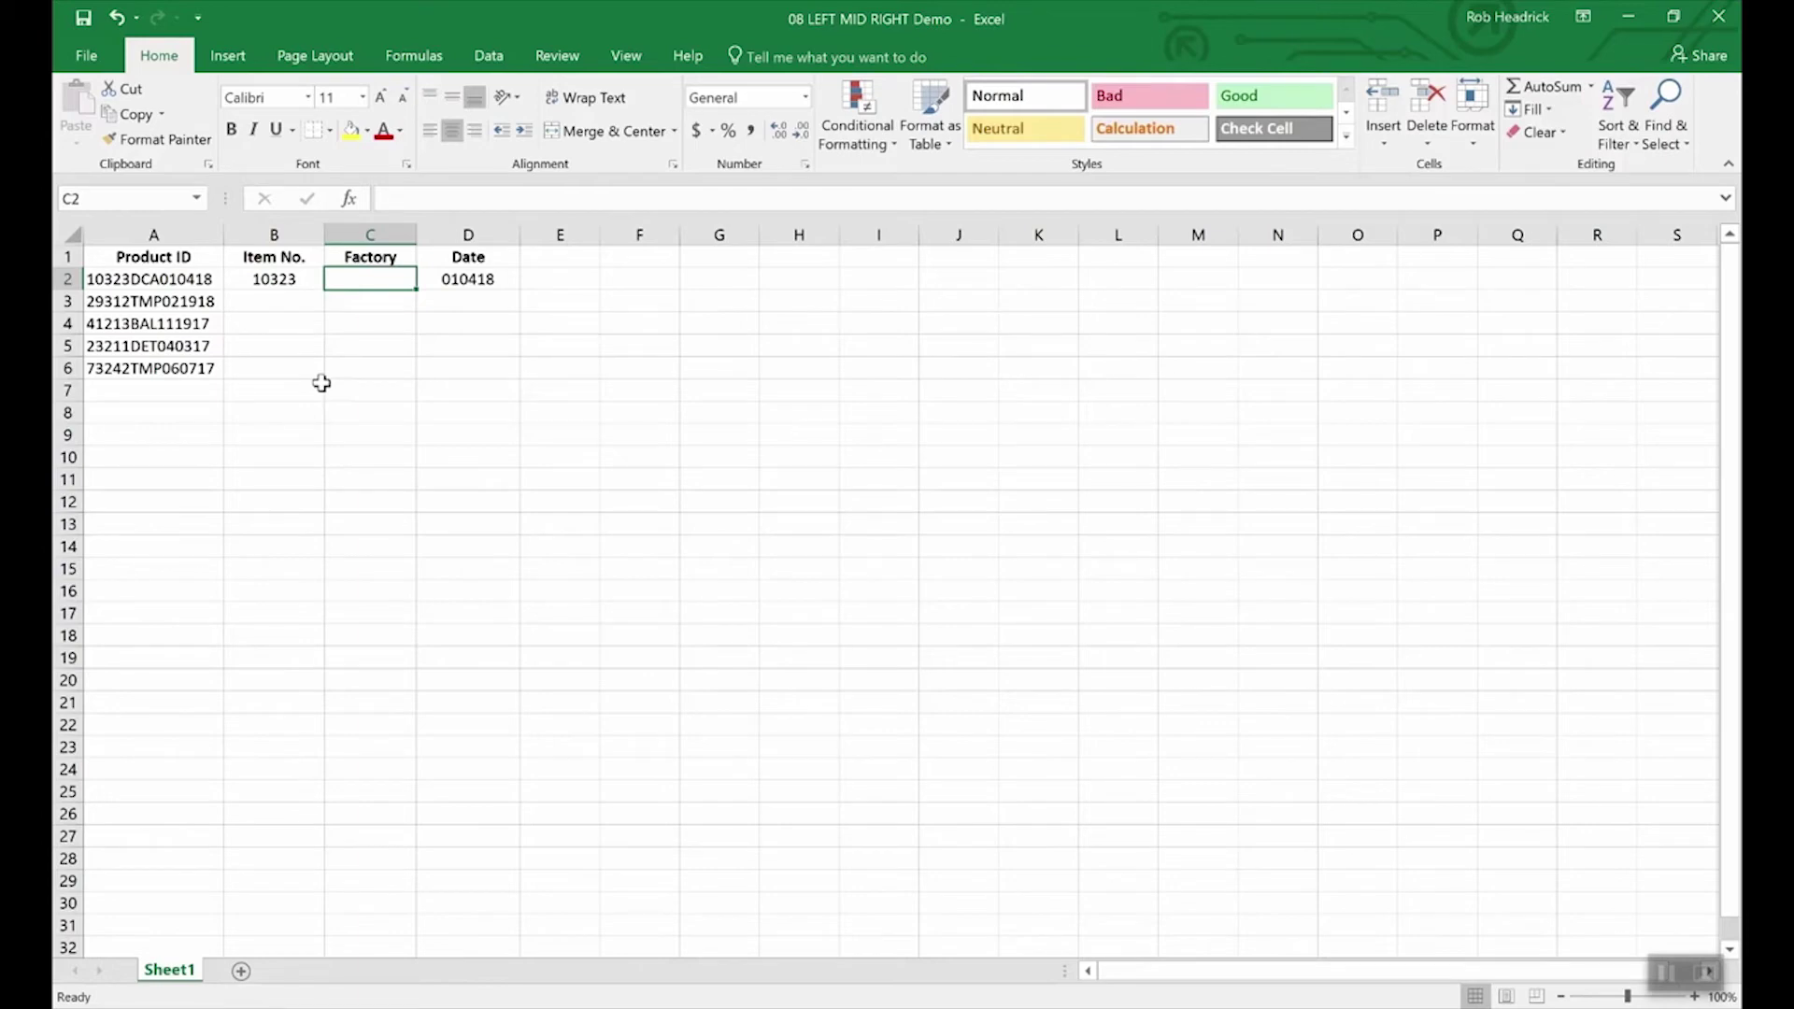
# Step: Enter =MID(A2,6,3) in C2 so the factory code reads DCA
pyautogui.write('=')
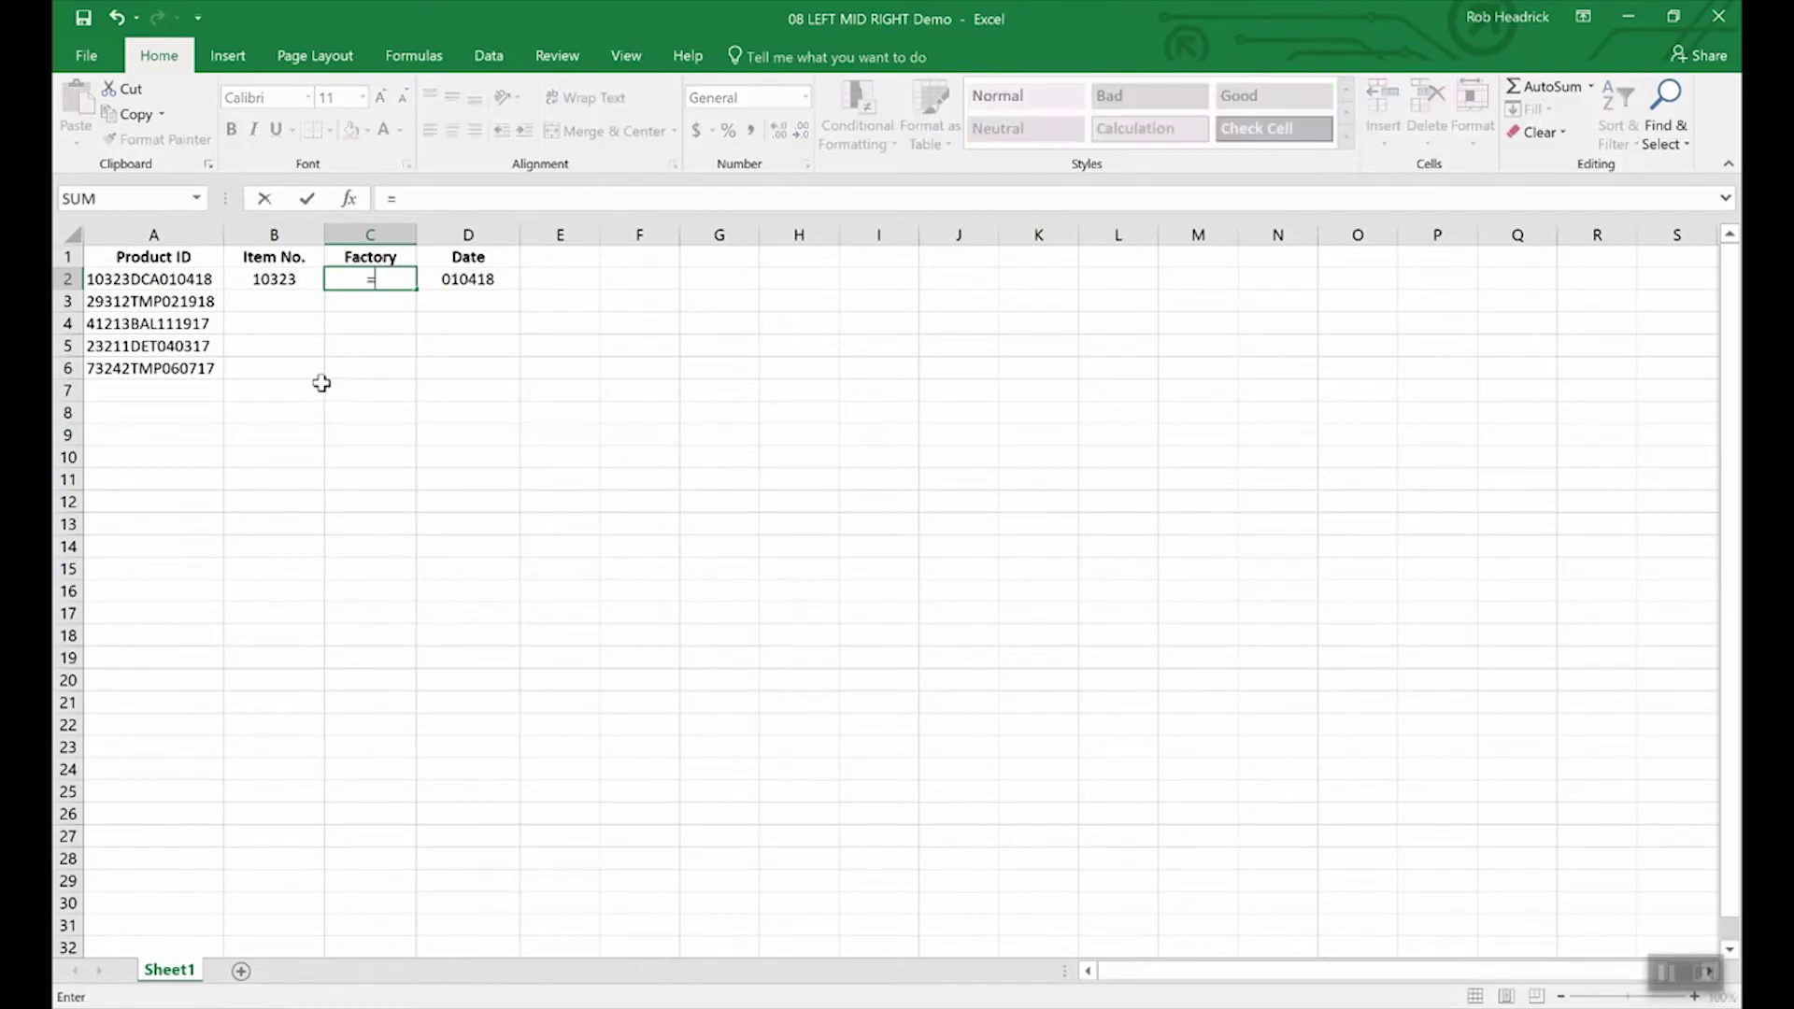
pyautogui.write('mid')
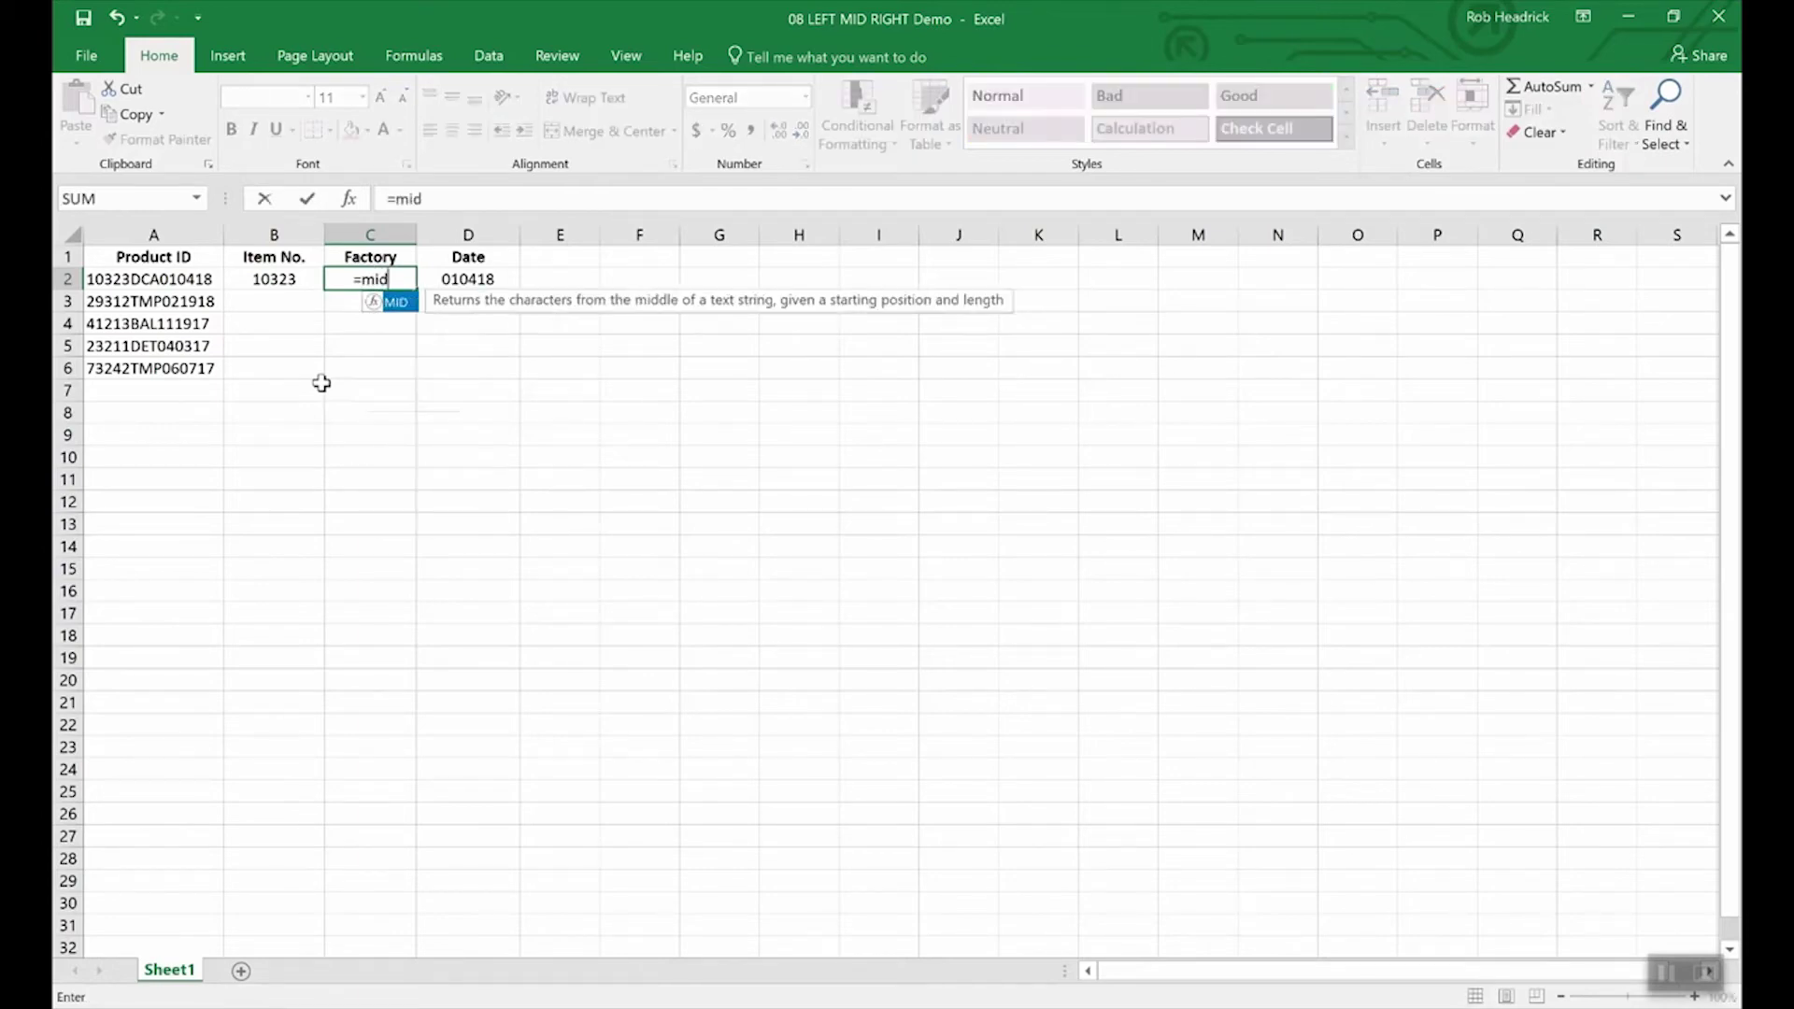
pyautogui.write('(a2')
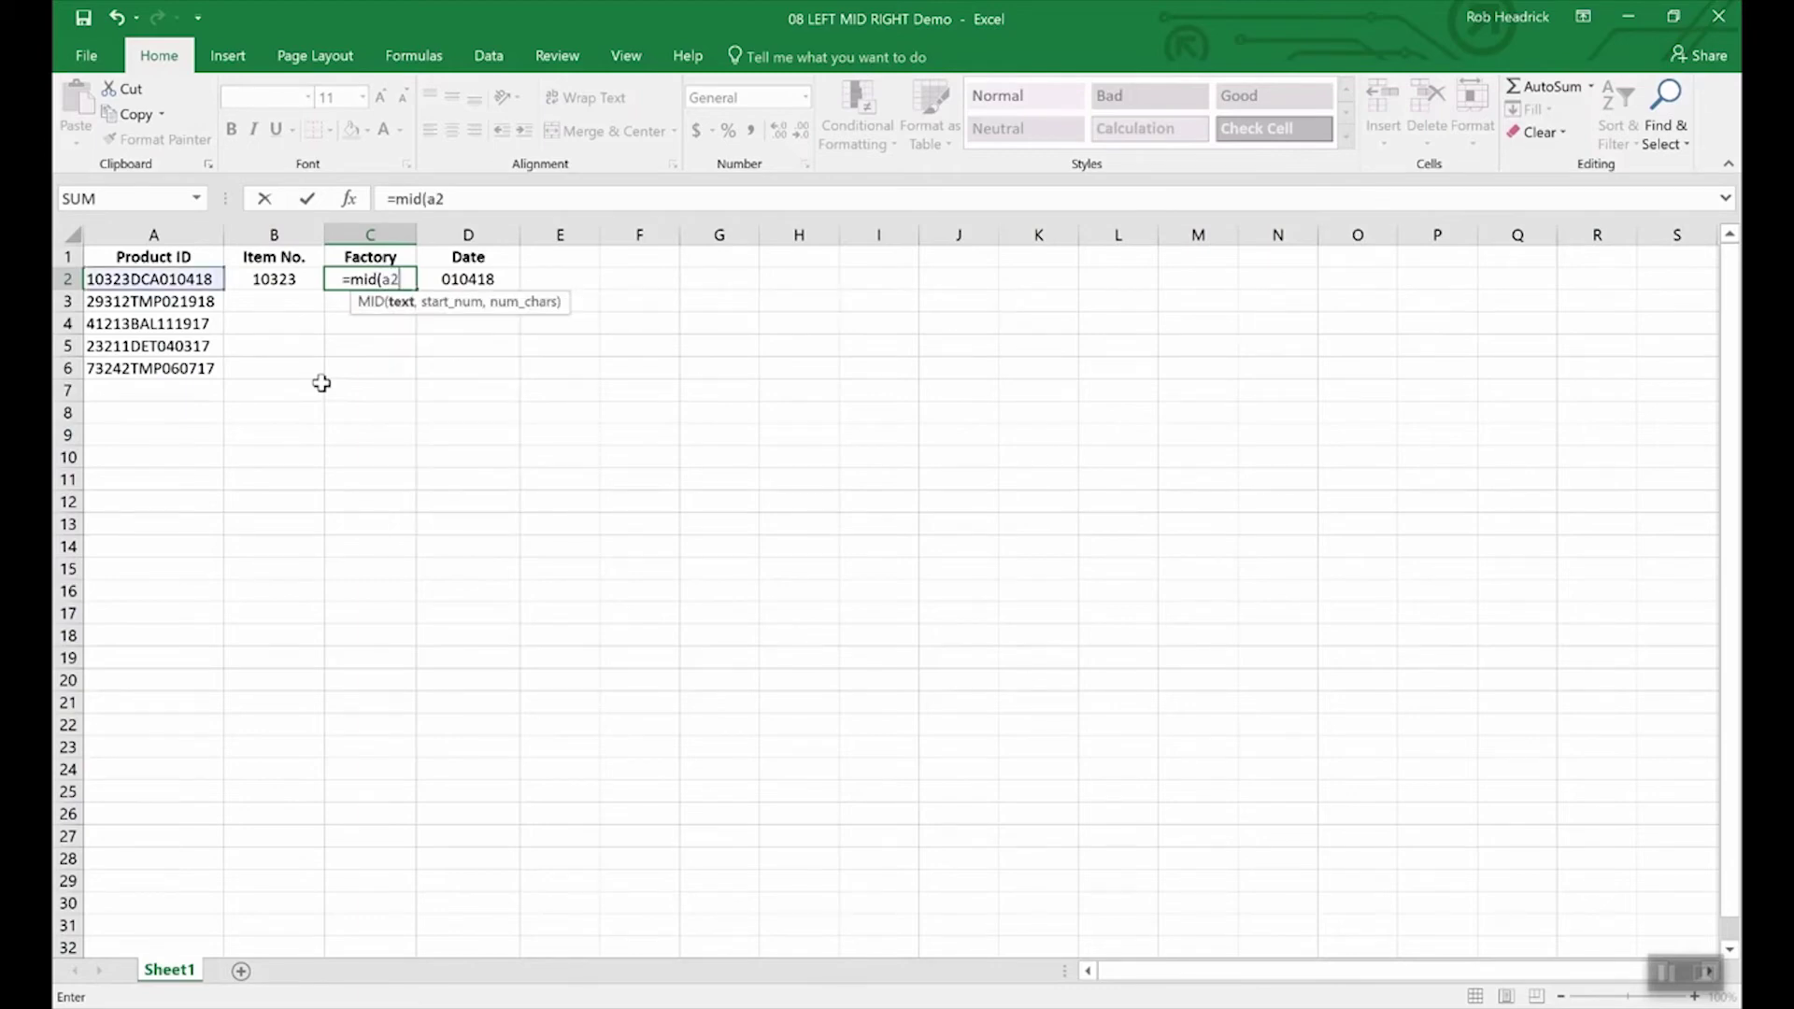
pyautogui.write(',')
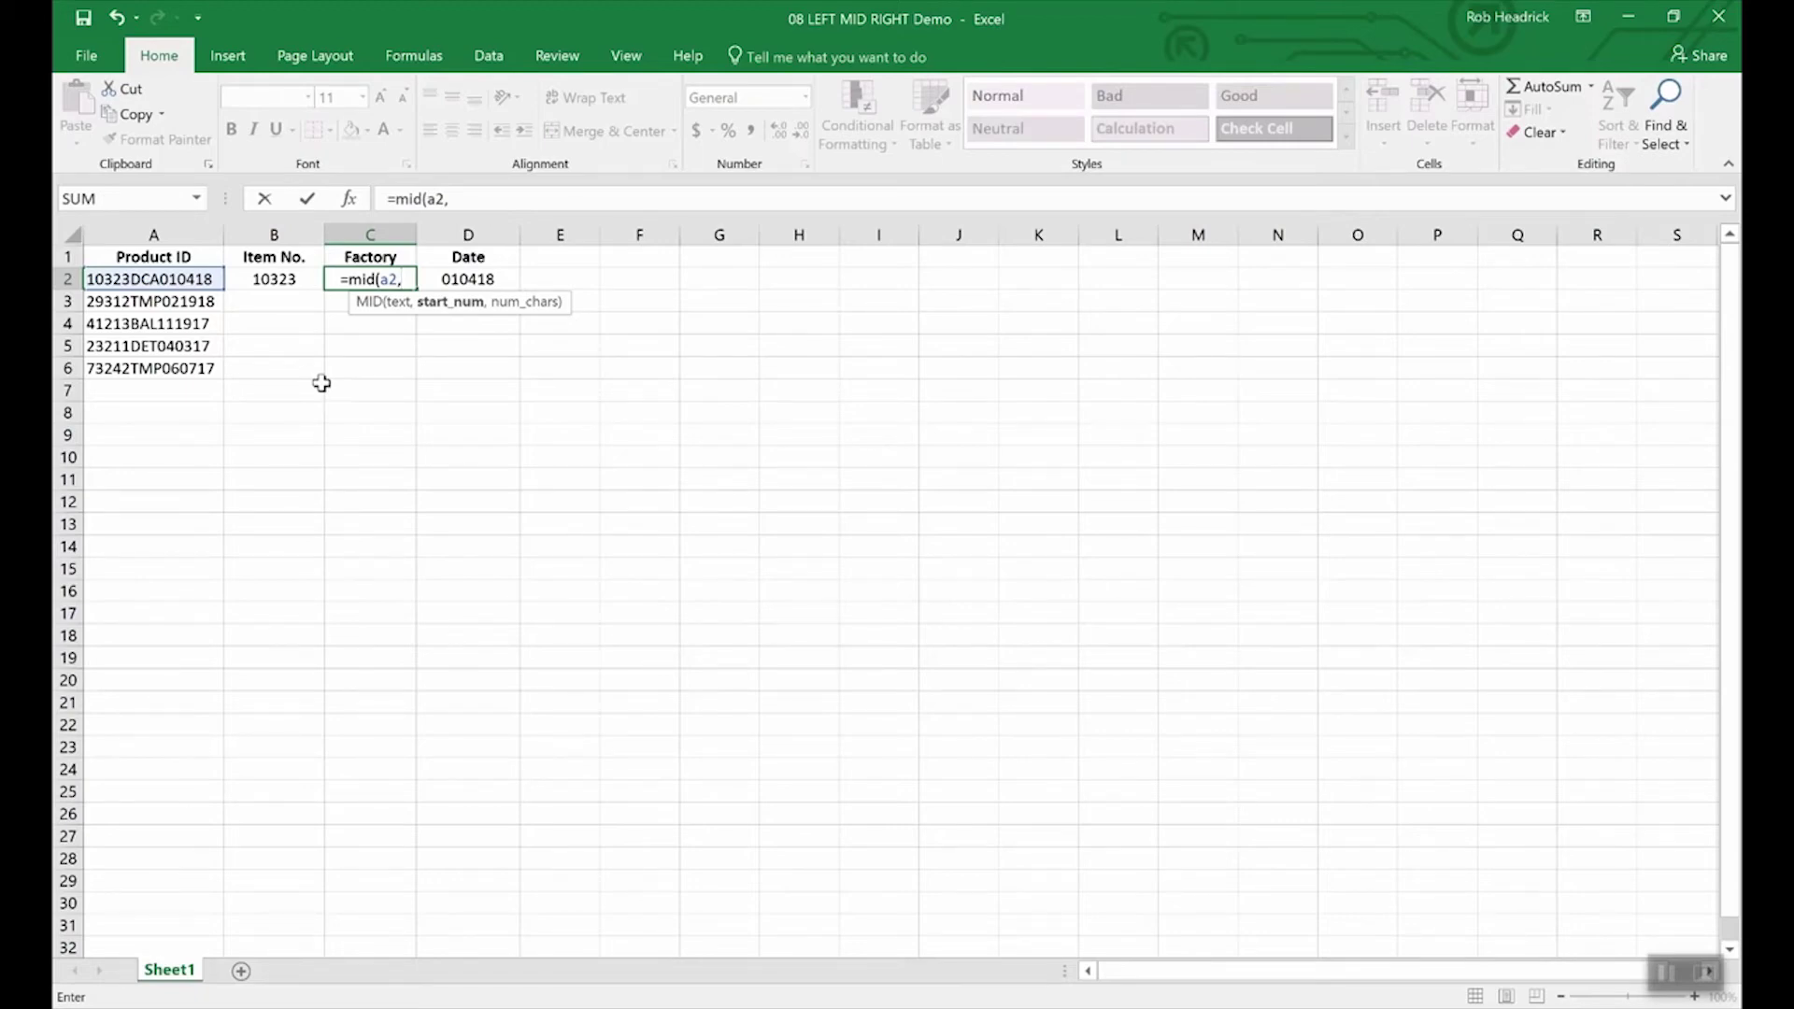
pyautogui.write('6,')
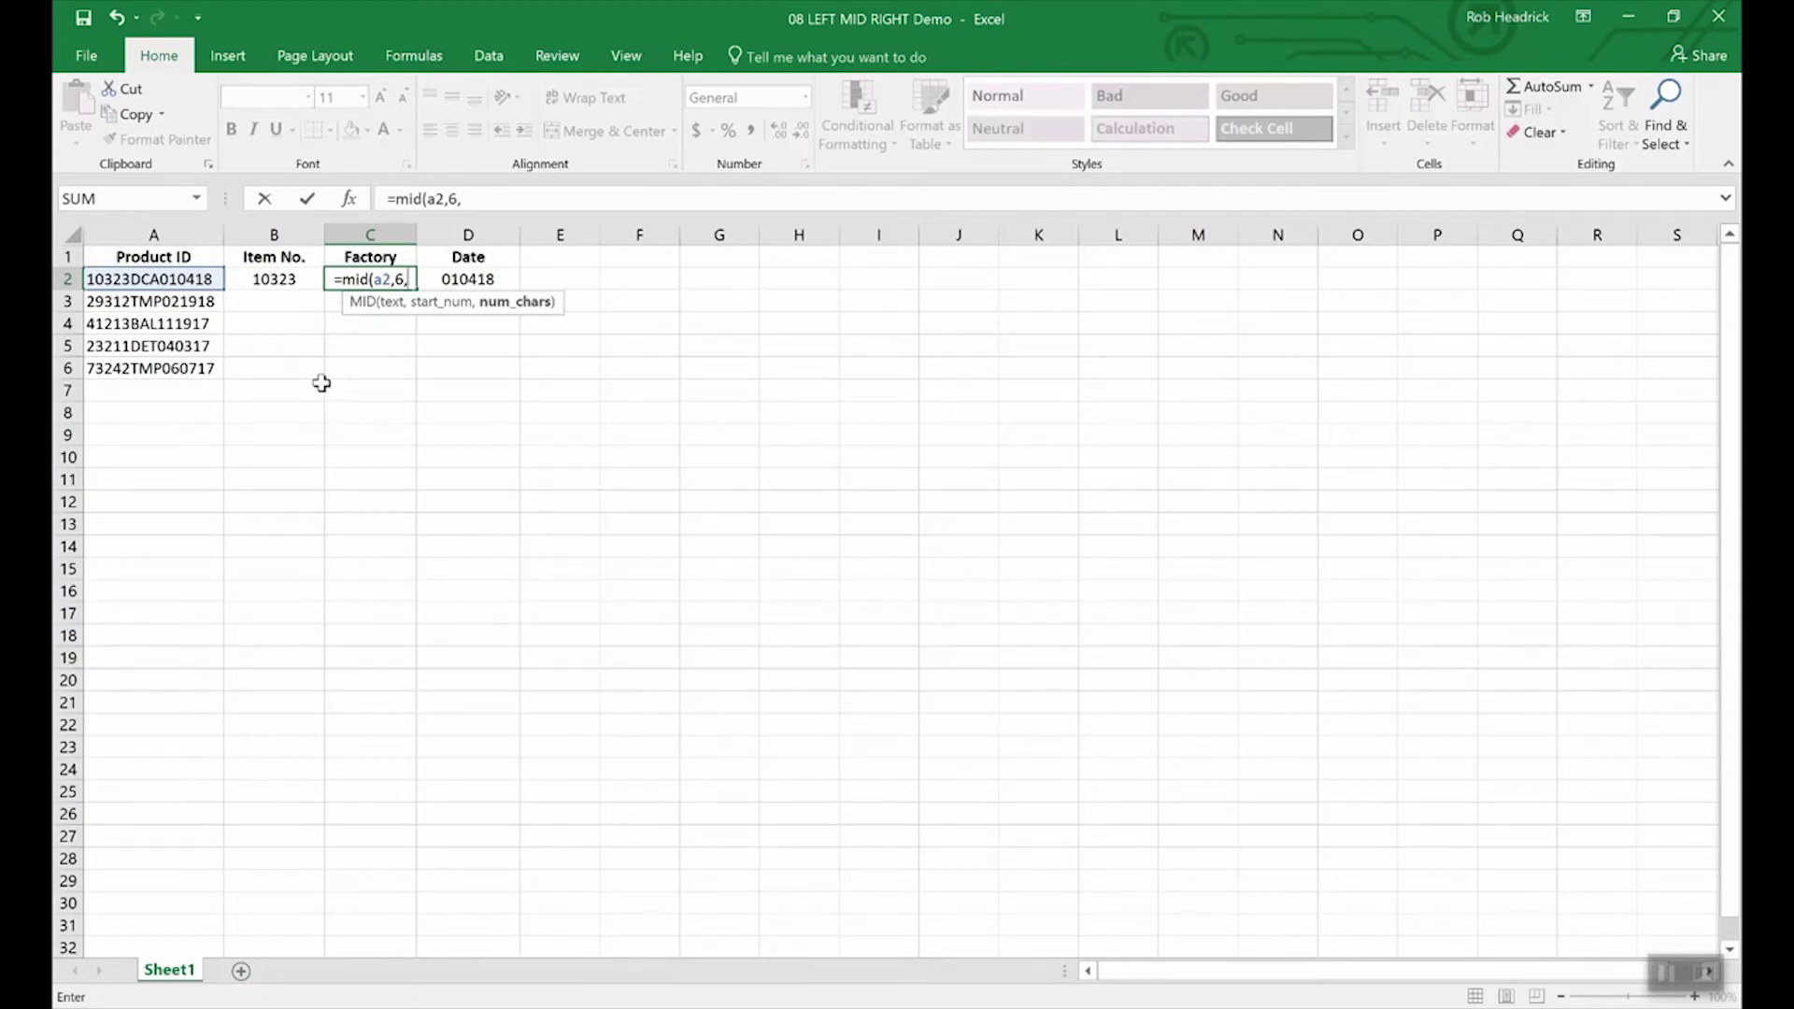
pyautogui.write('3')
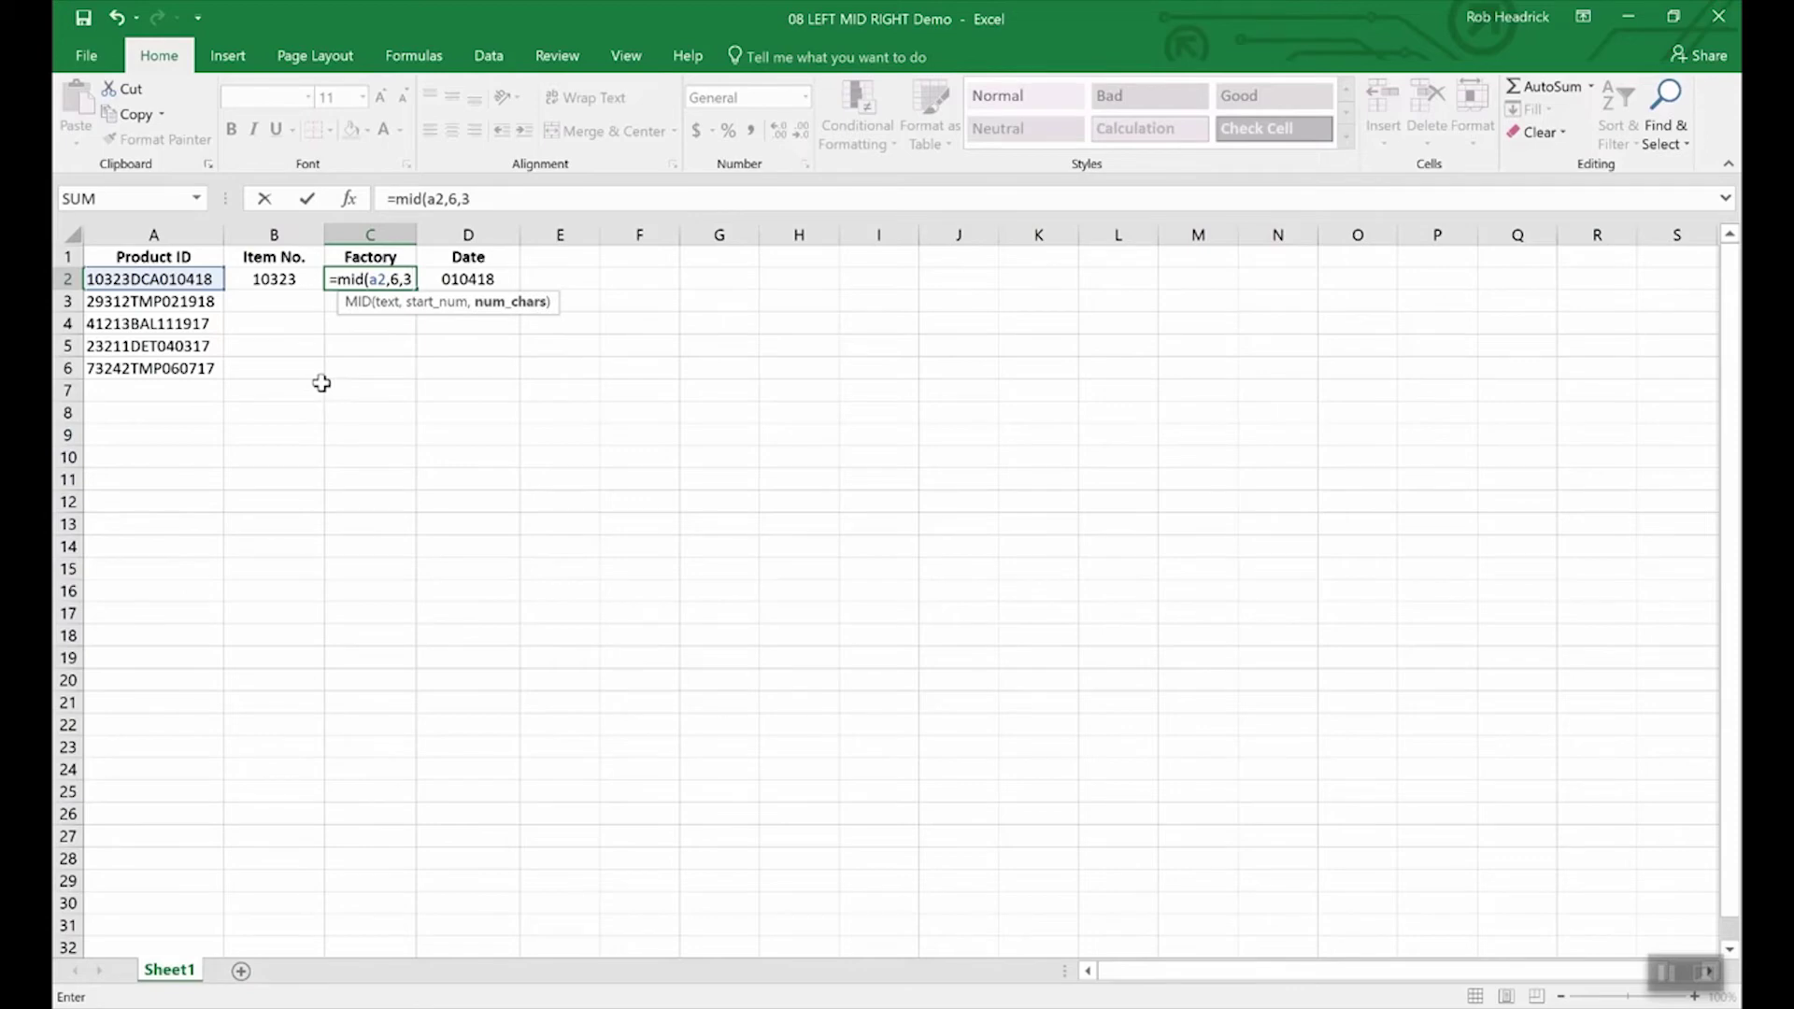
pyautogui.press('Return')
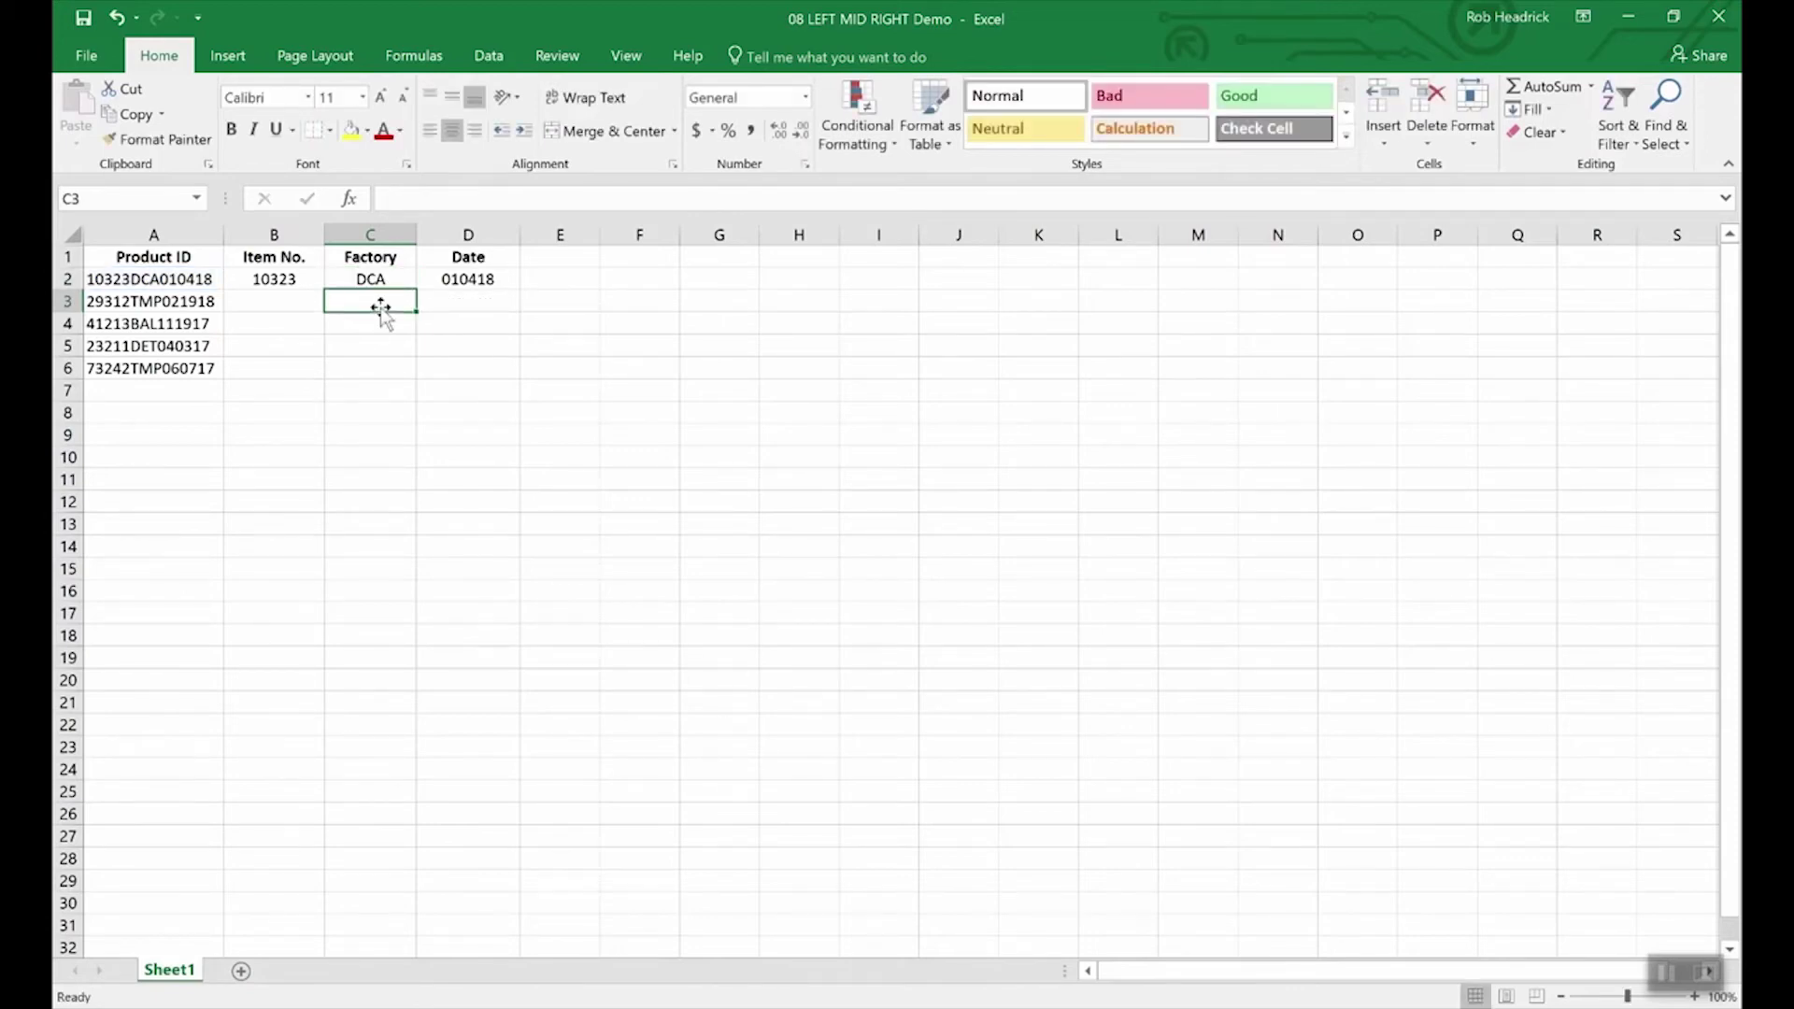
pyautogui.click(375, 280)
# Step: Fill C2's MID formula down to C6, giving TMP, BAL, DET and TMP
pyautogui.moveTo(415, 290); pyautogui.dragTo(417, 384)
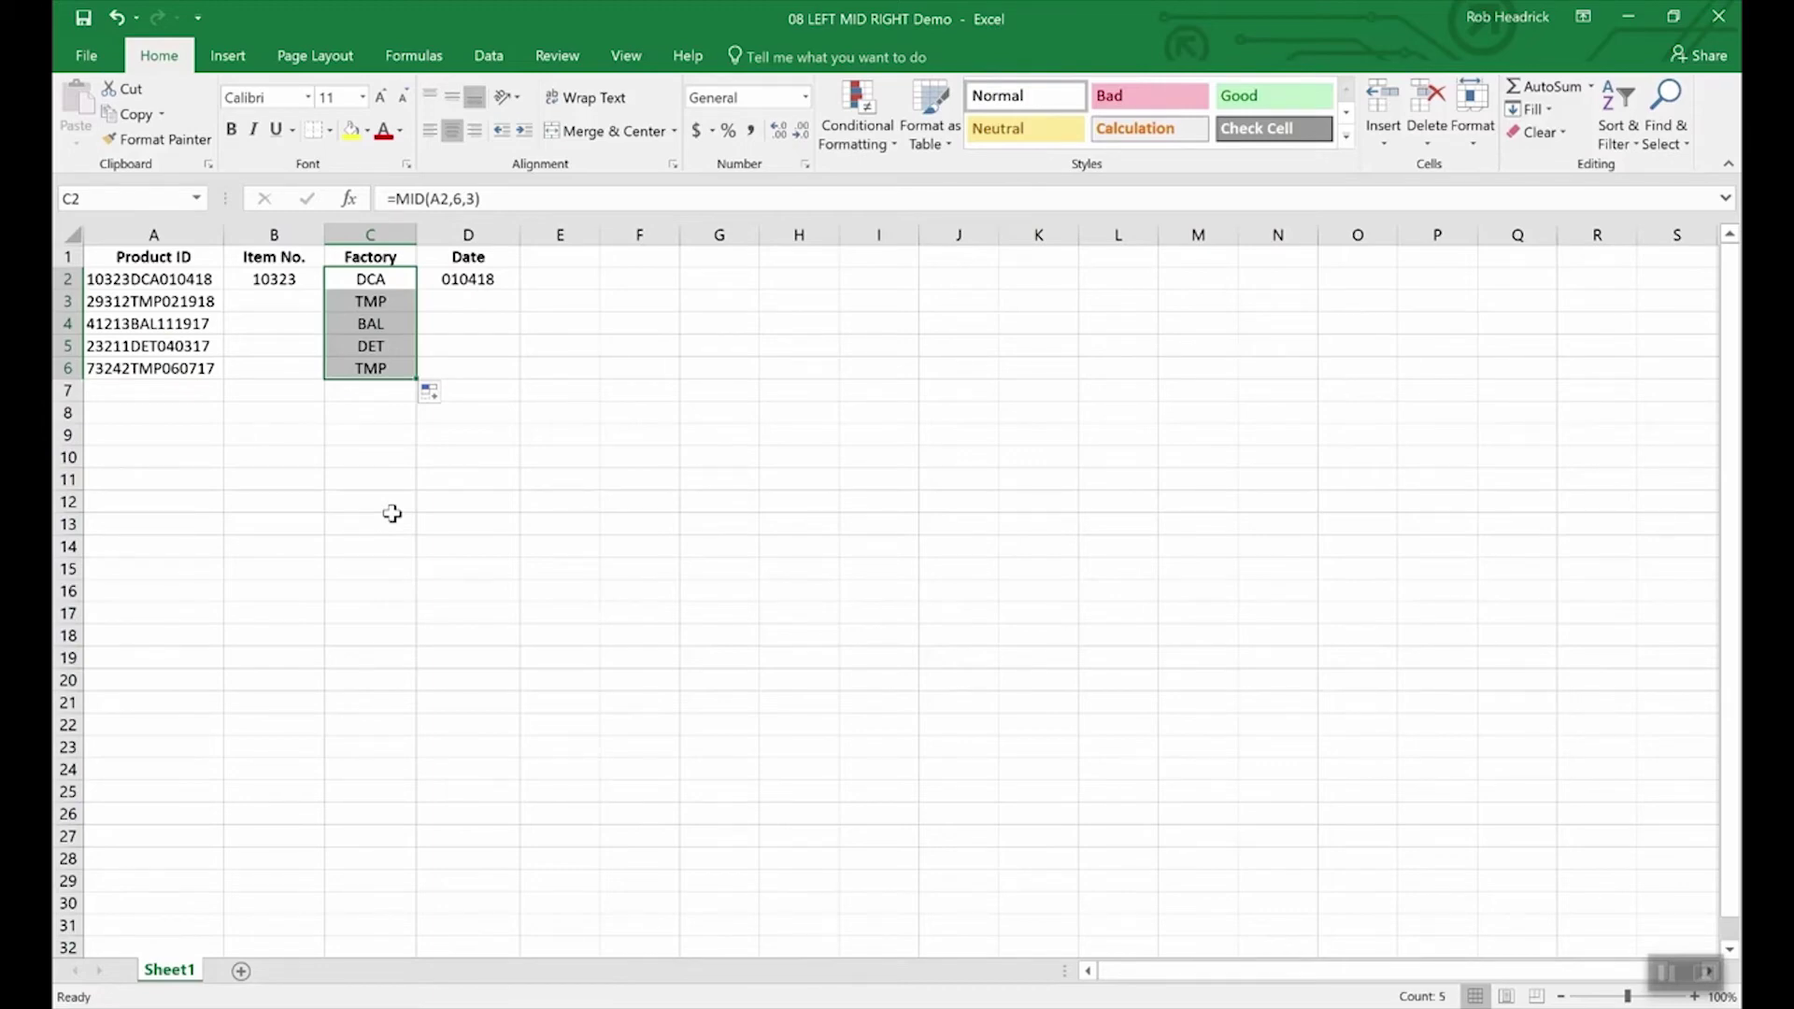
pyautogui.press('Left')
pyautogui.press('Left')
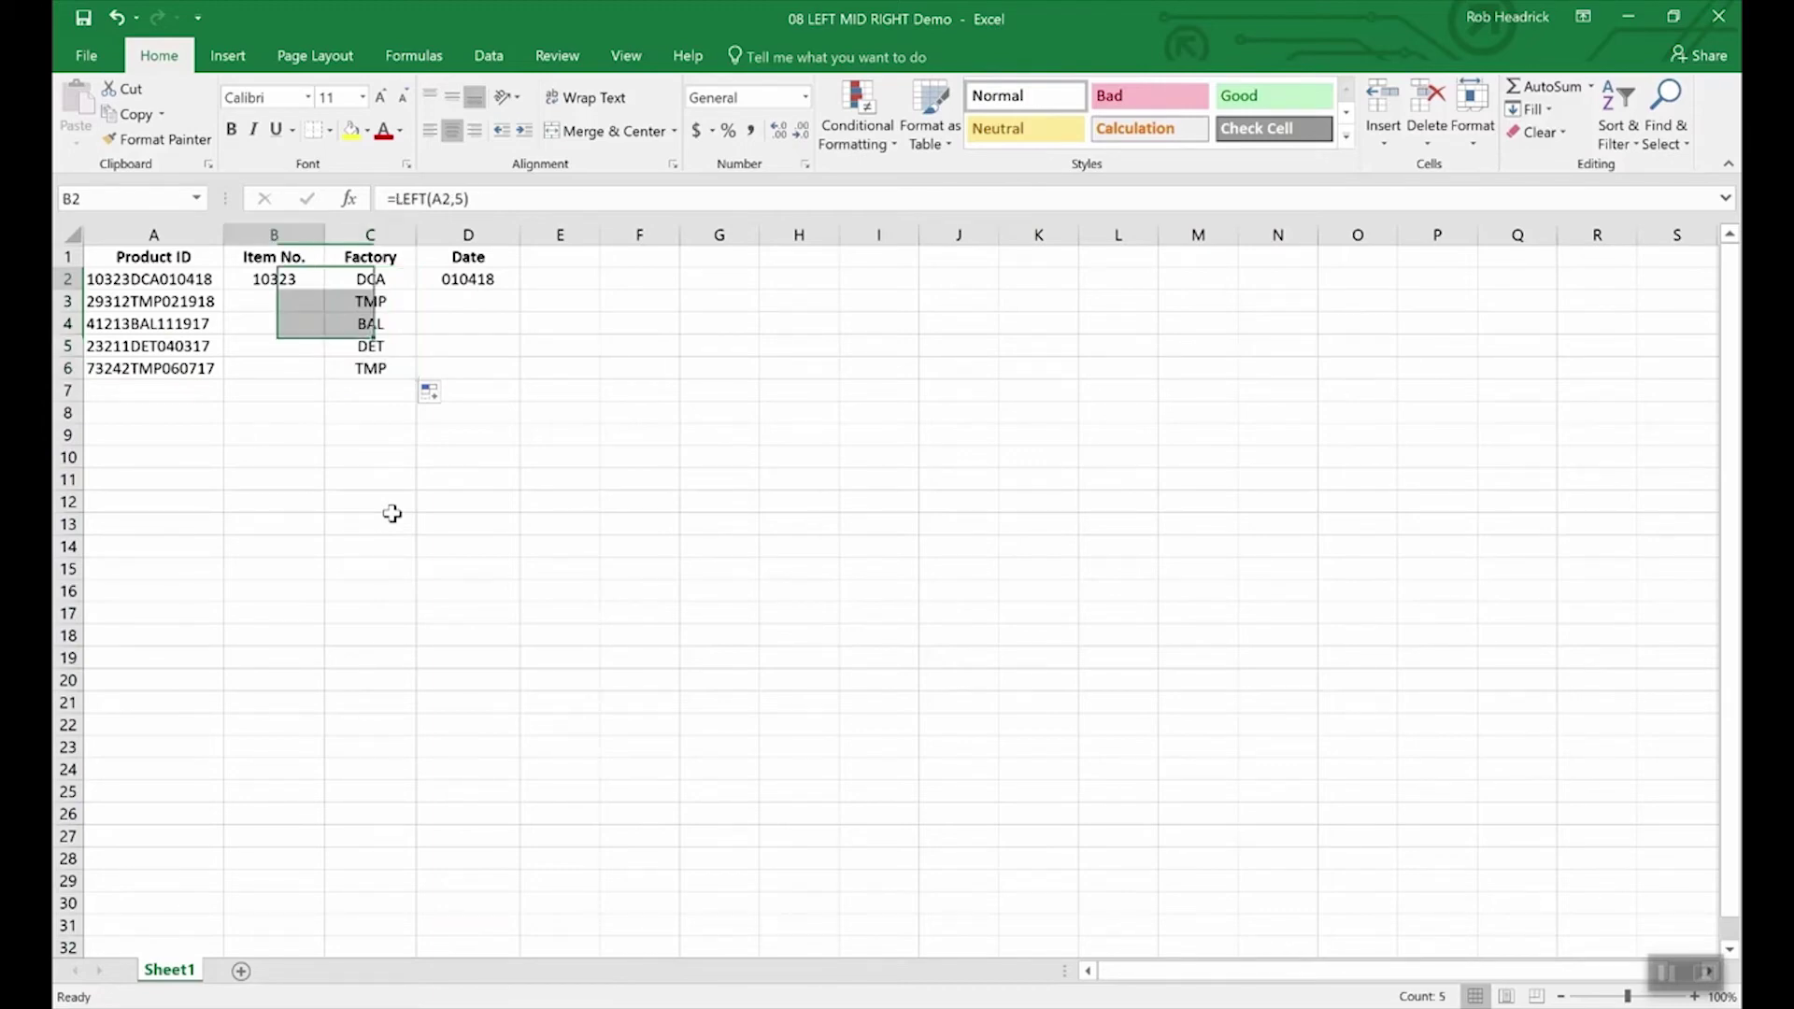
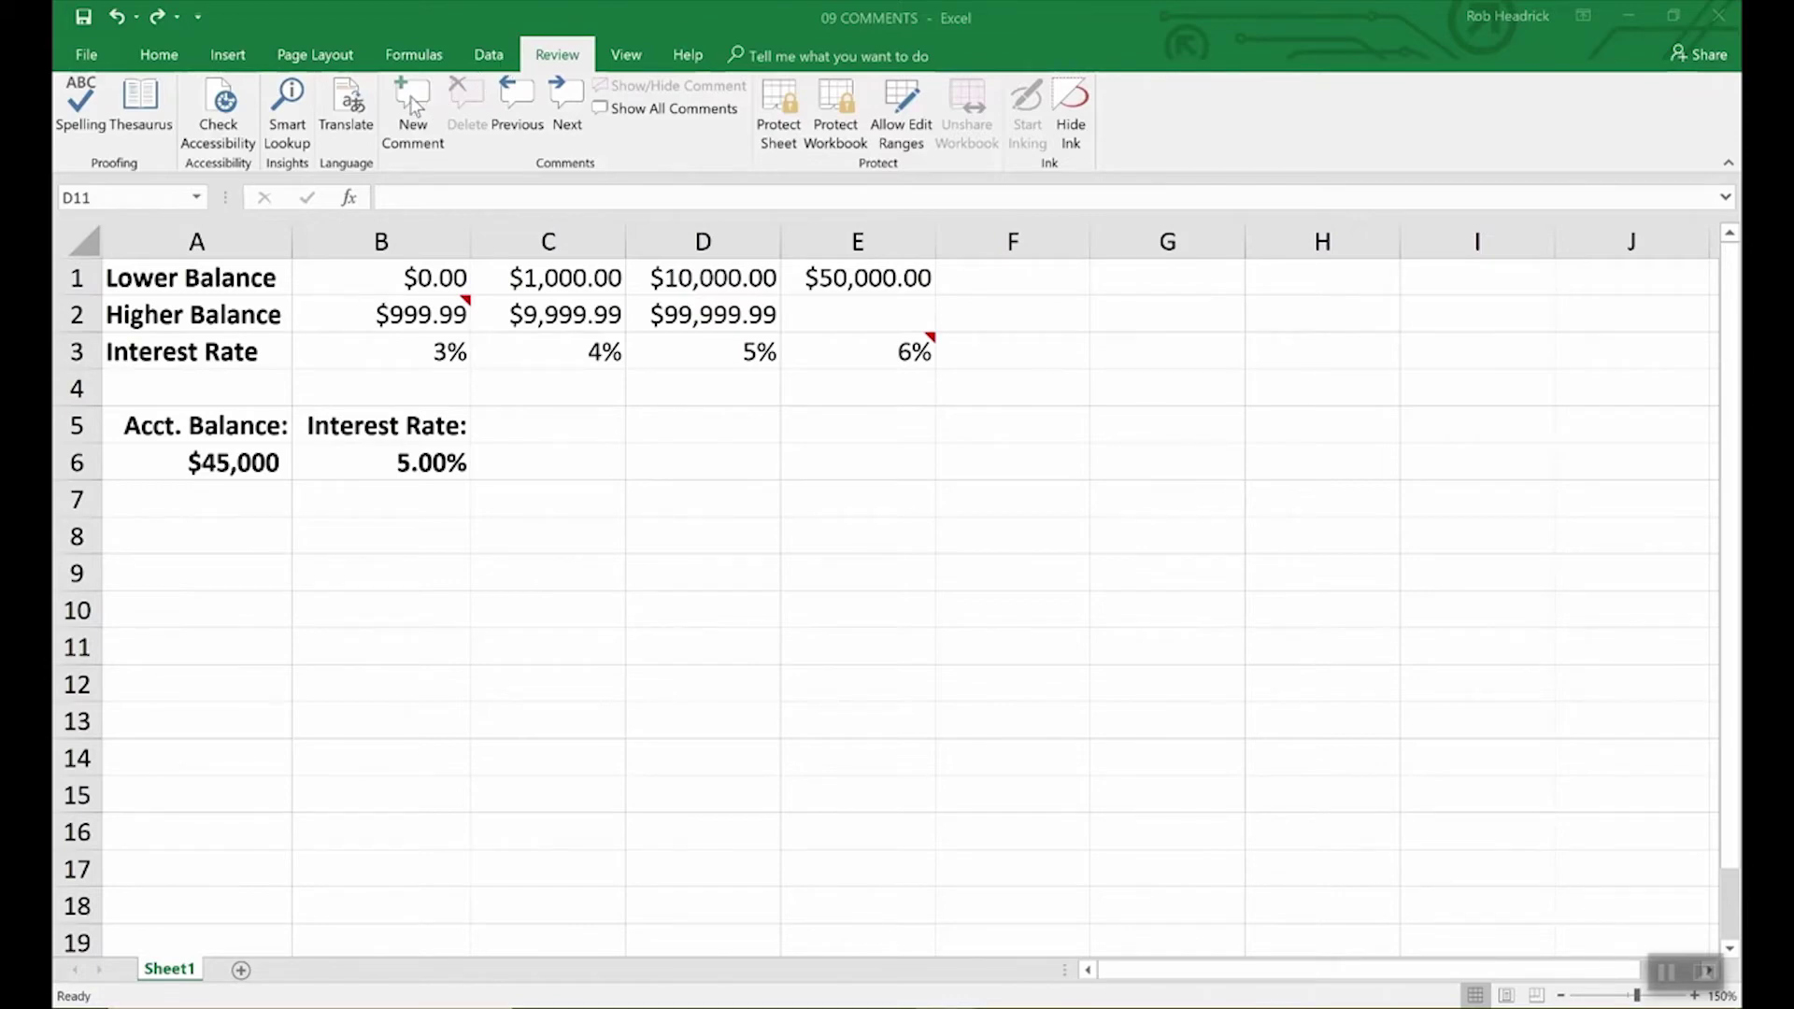
# Step: Add a note to B6 reading 'Remember to double check rates above.'
pyautogui.click(437, 465)
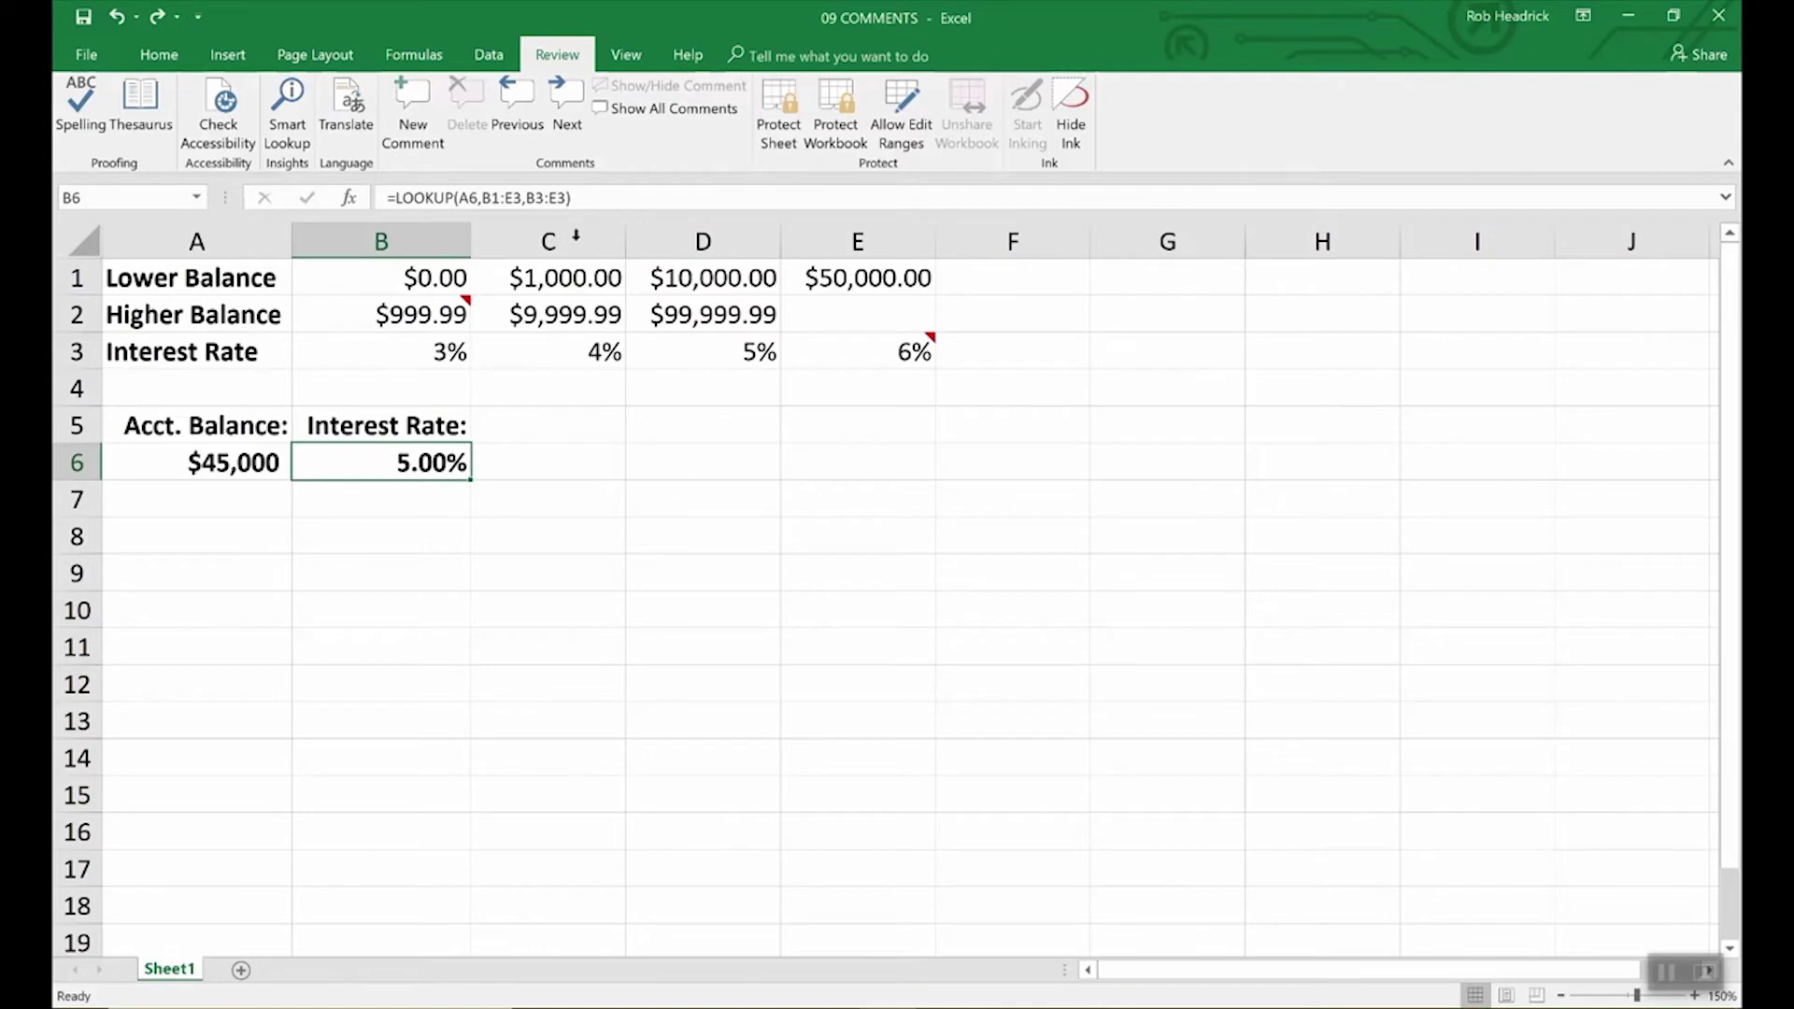
pyautogui.click(407, 105)
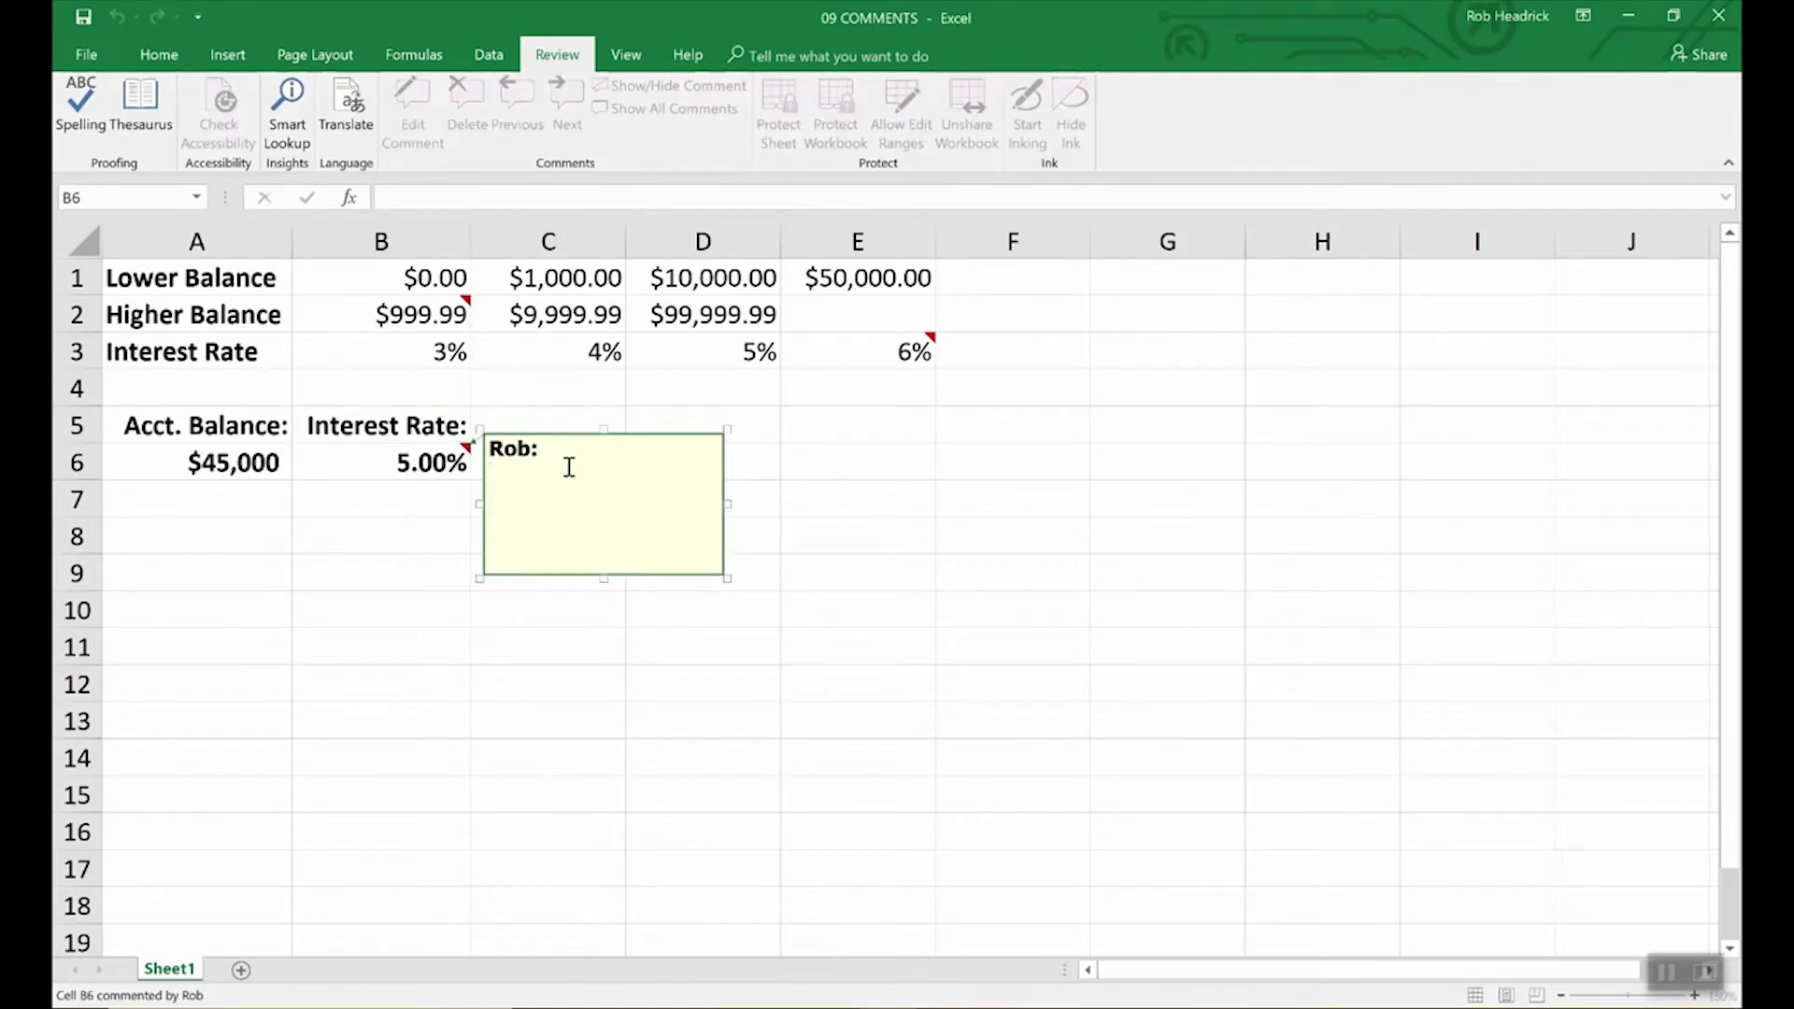
pyautogui.write('Remember to dou')
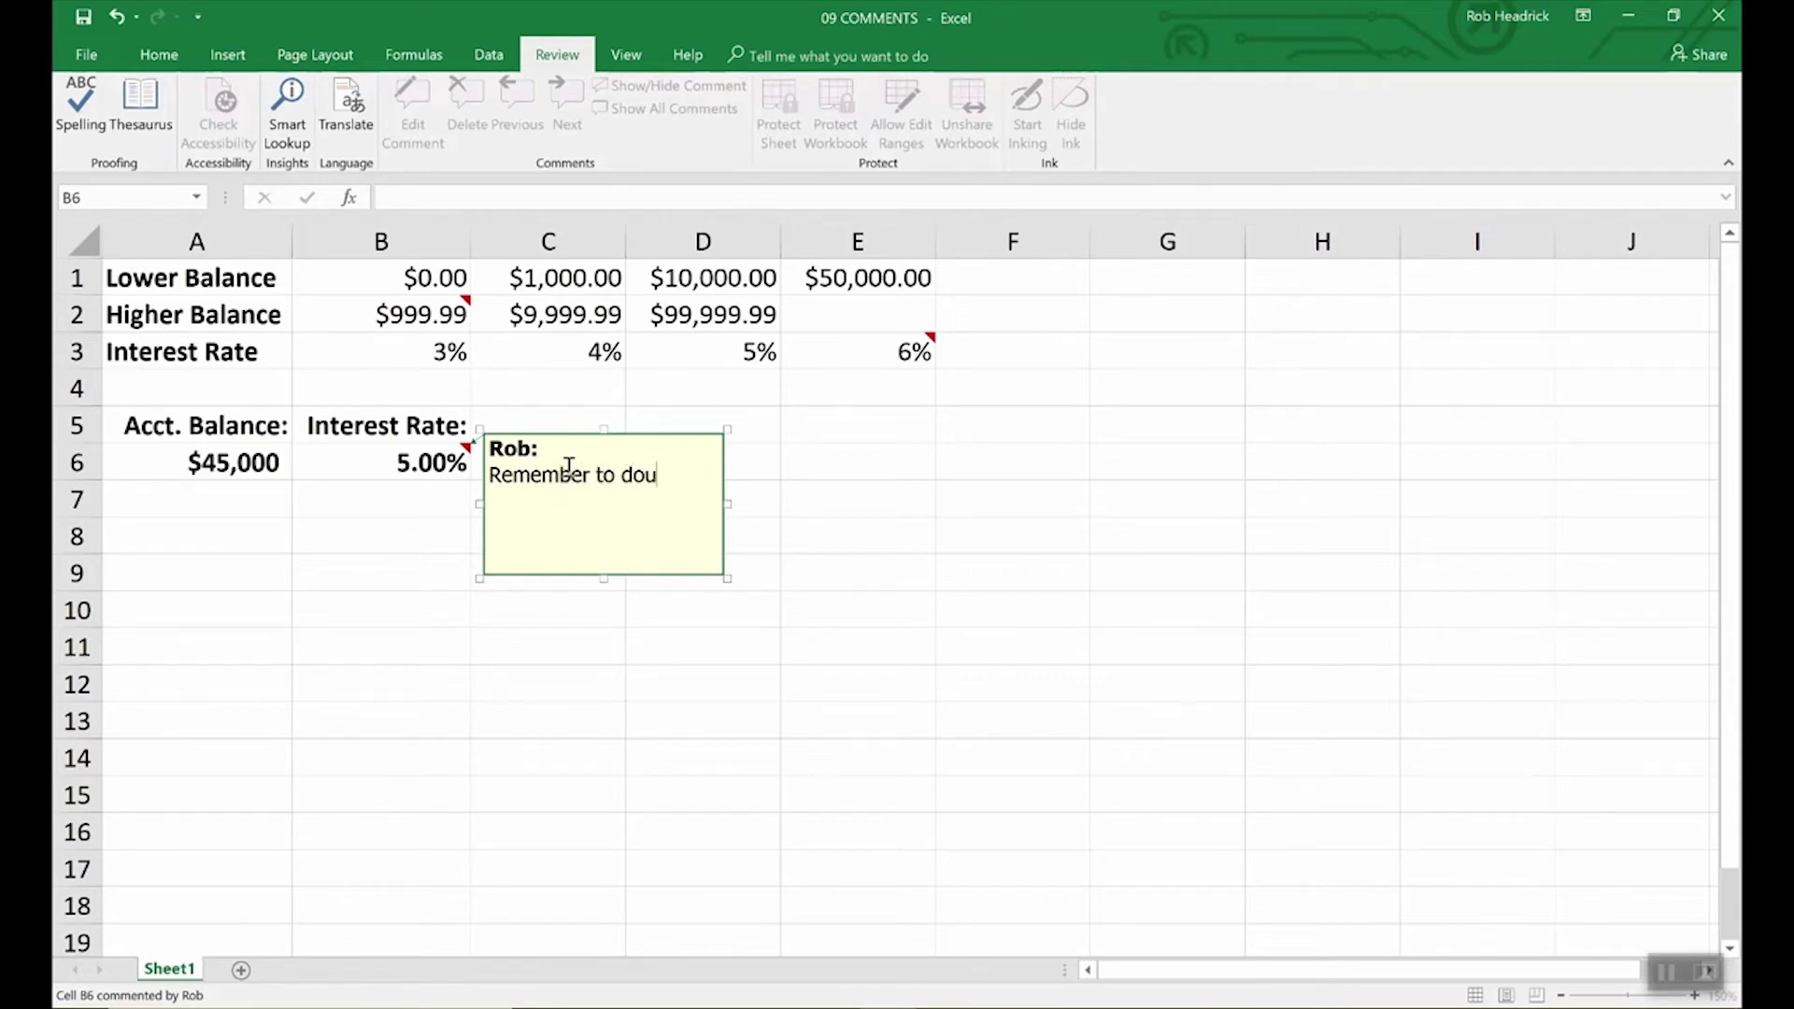
pyautogui.write('ble check rates above.')
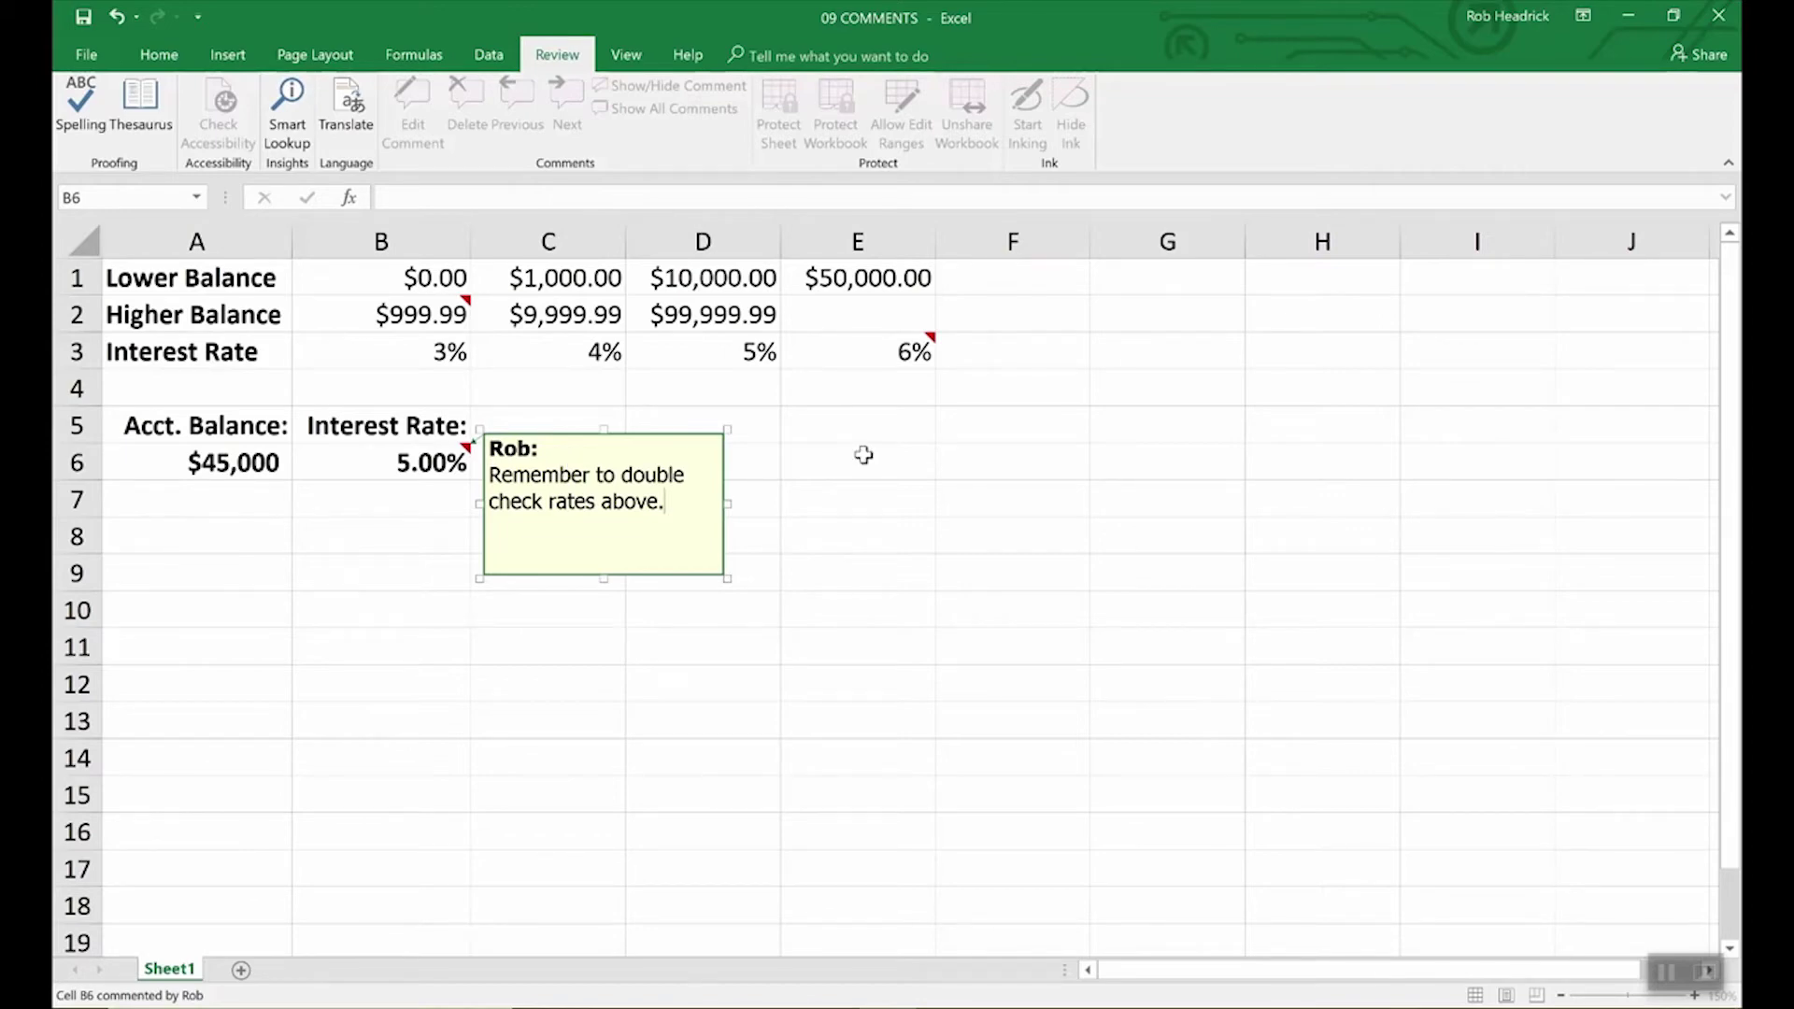
pyautogui.click(794, 462)
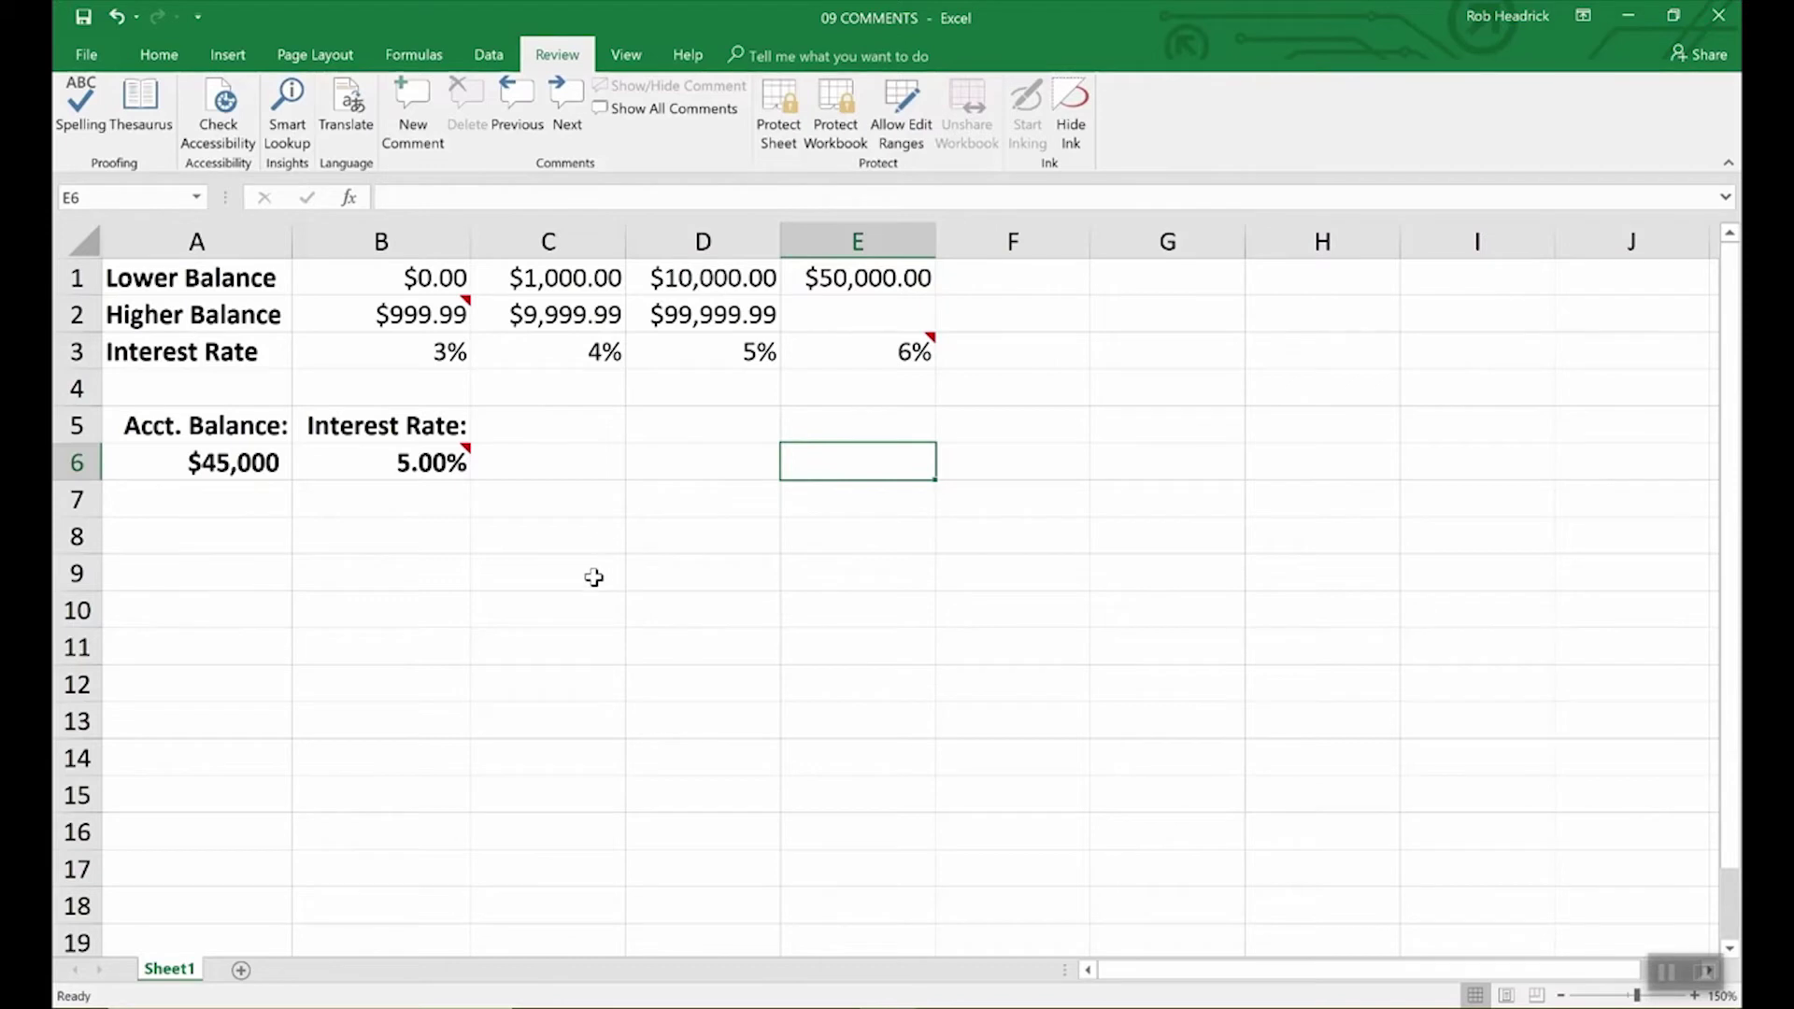
# Step: Reselect B6 to check that its new note appears
pyautogui.moveTo(466, 457)
pyautogui.click(457, 460)
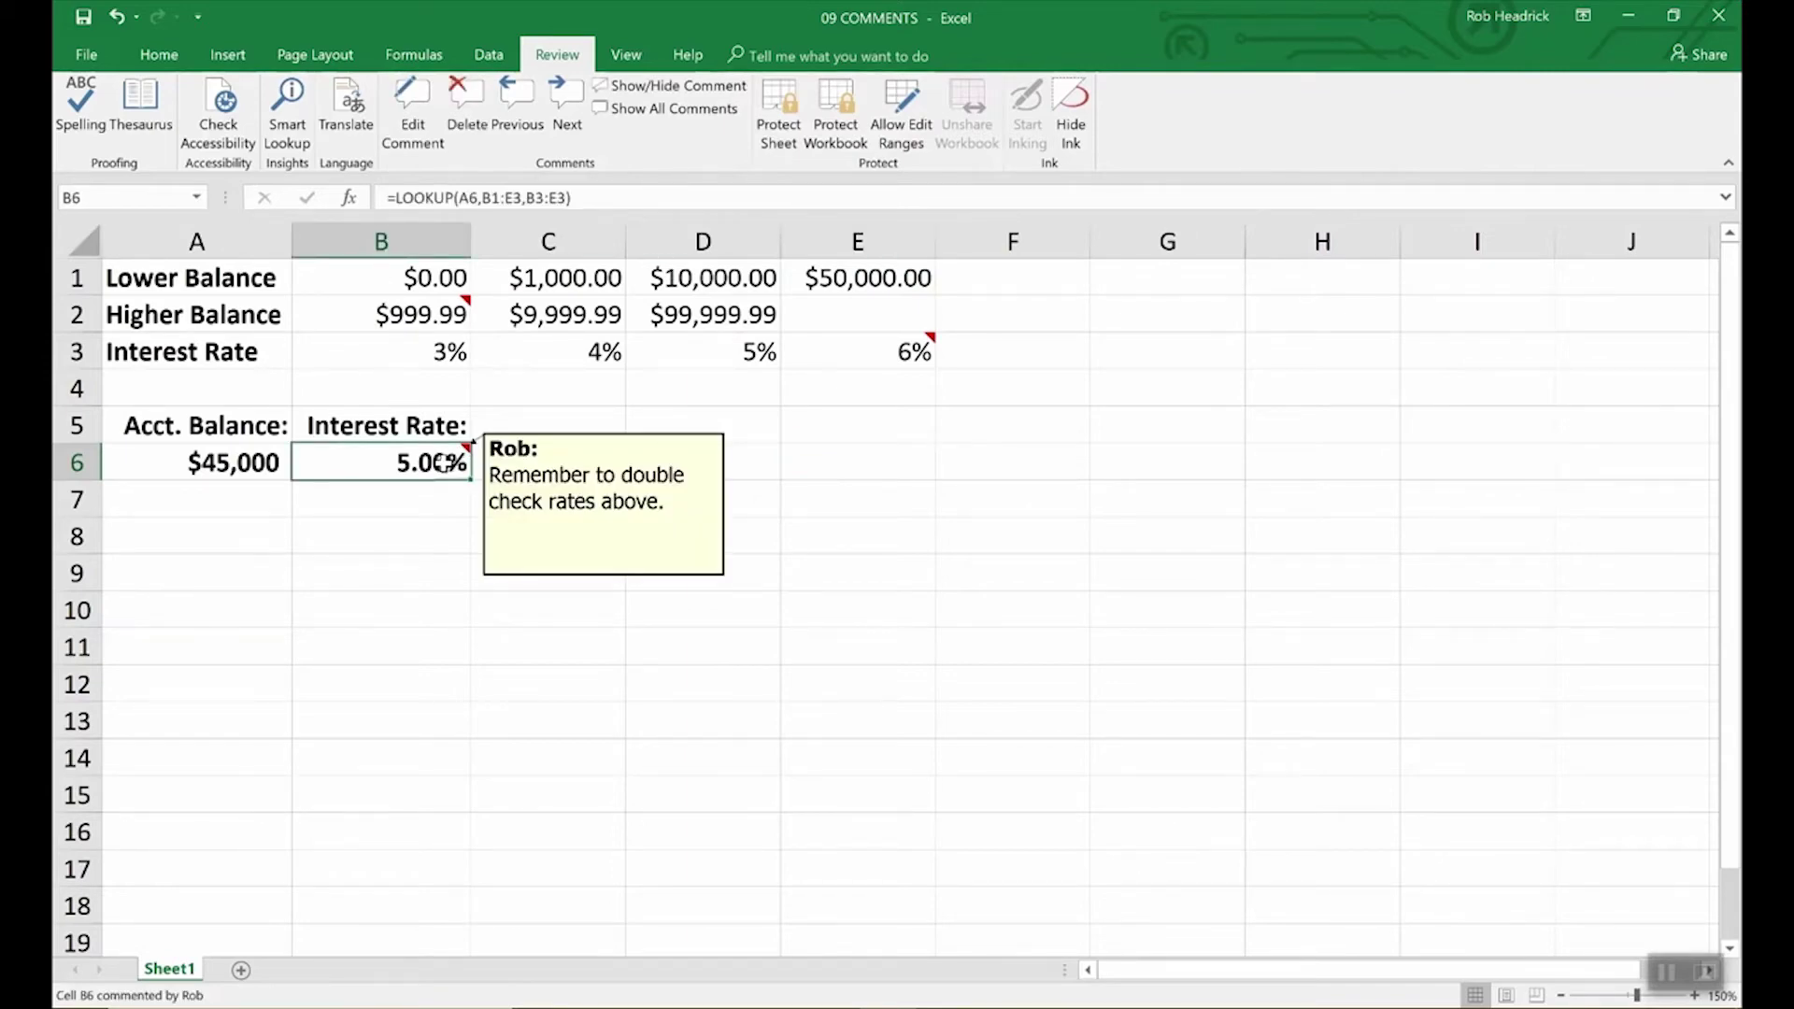
pyautogui.click(539, 491)
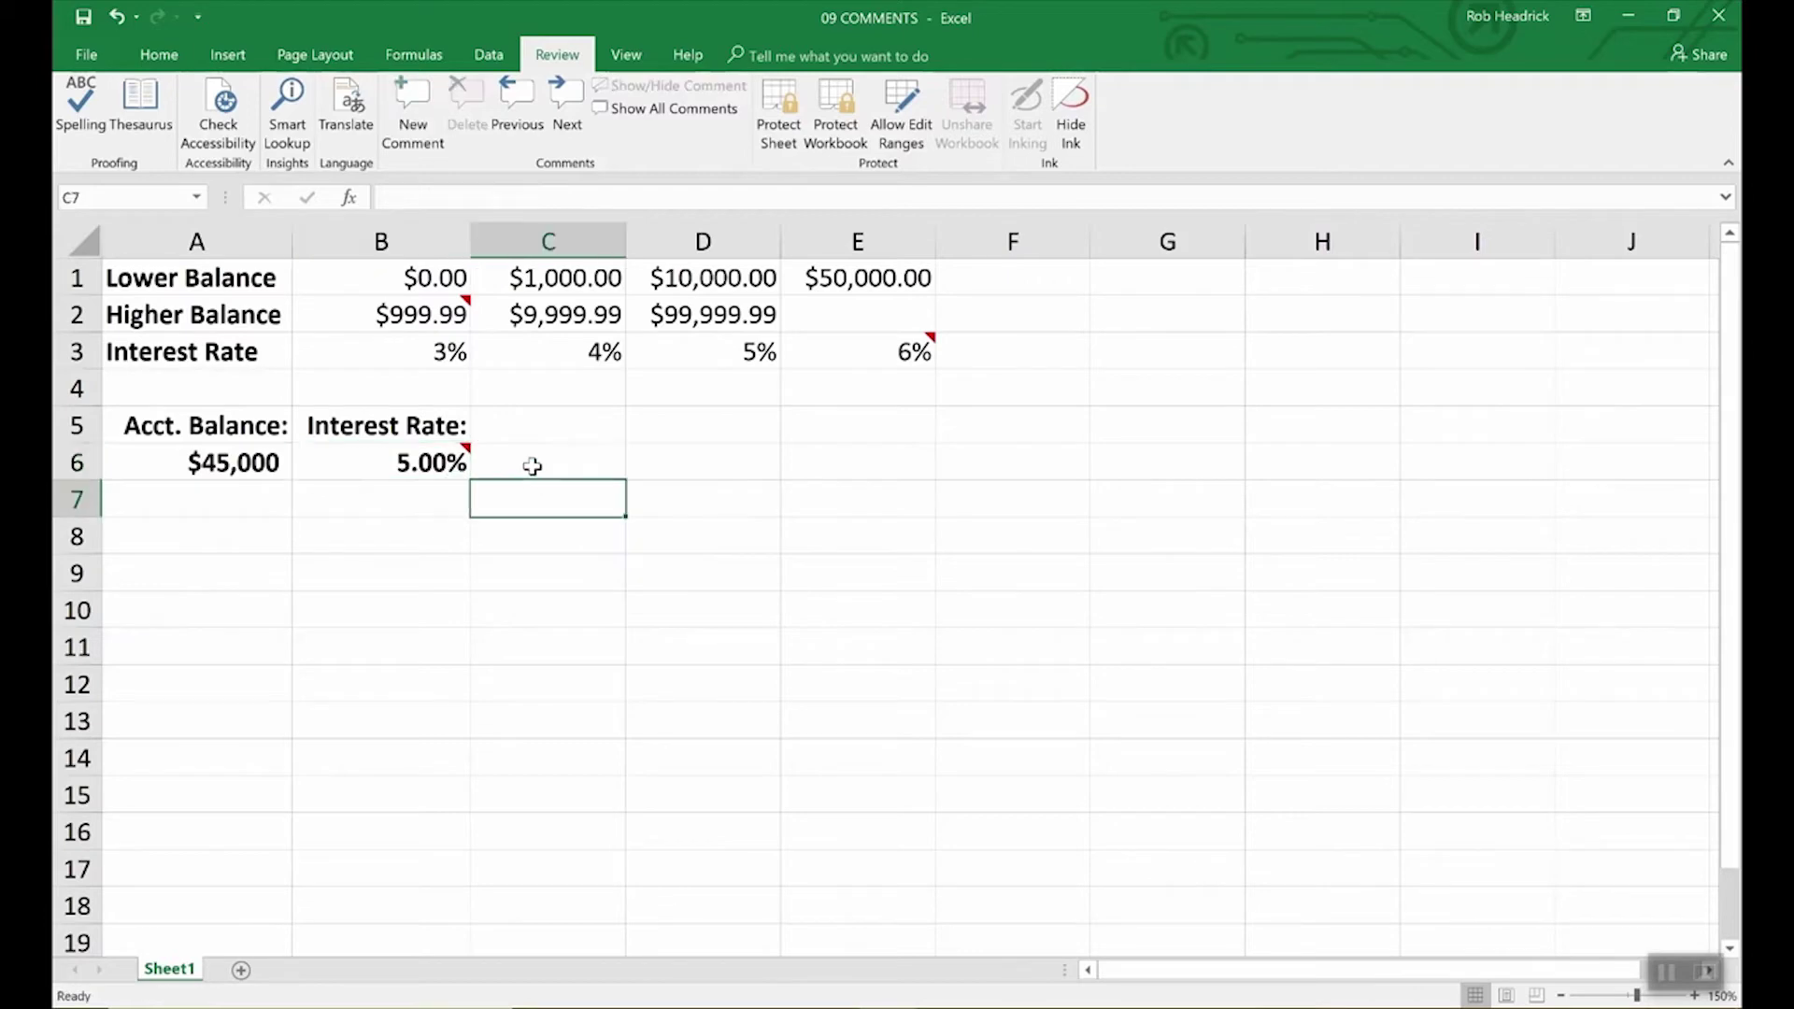
pyautogui.click(453, 462)
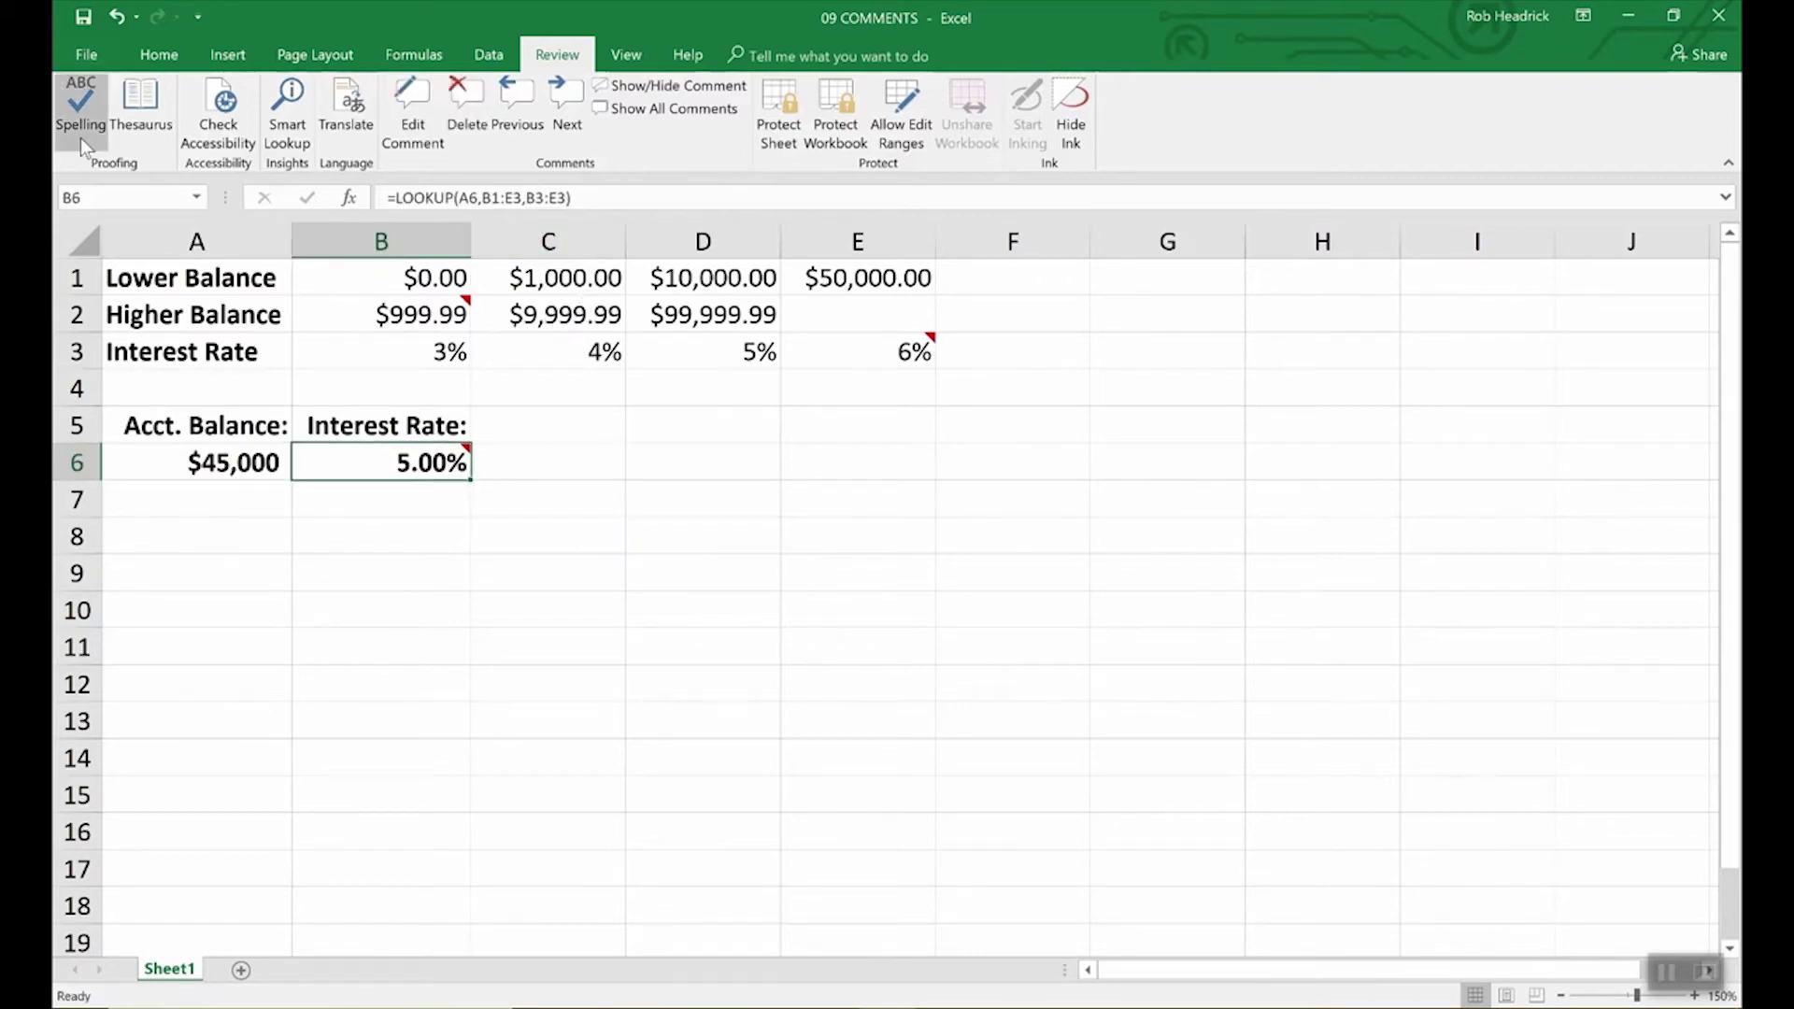
pyautogui.click(86, 52)
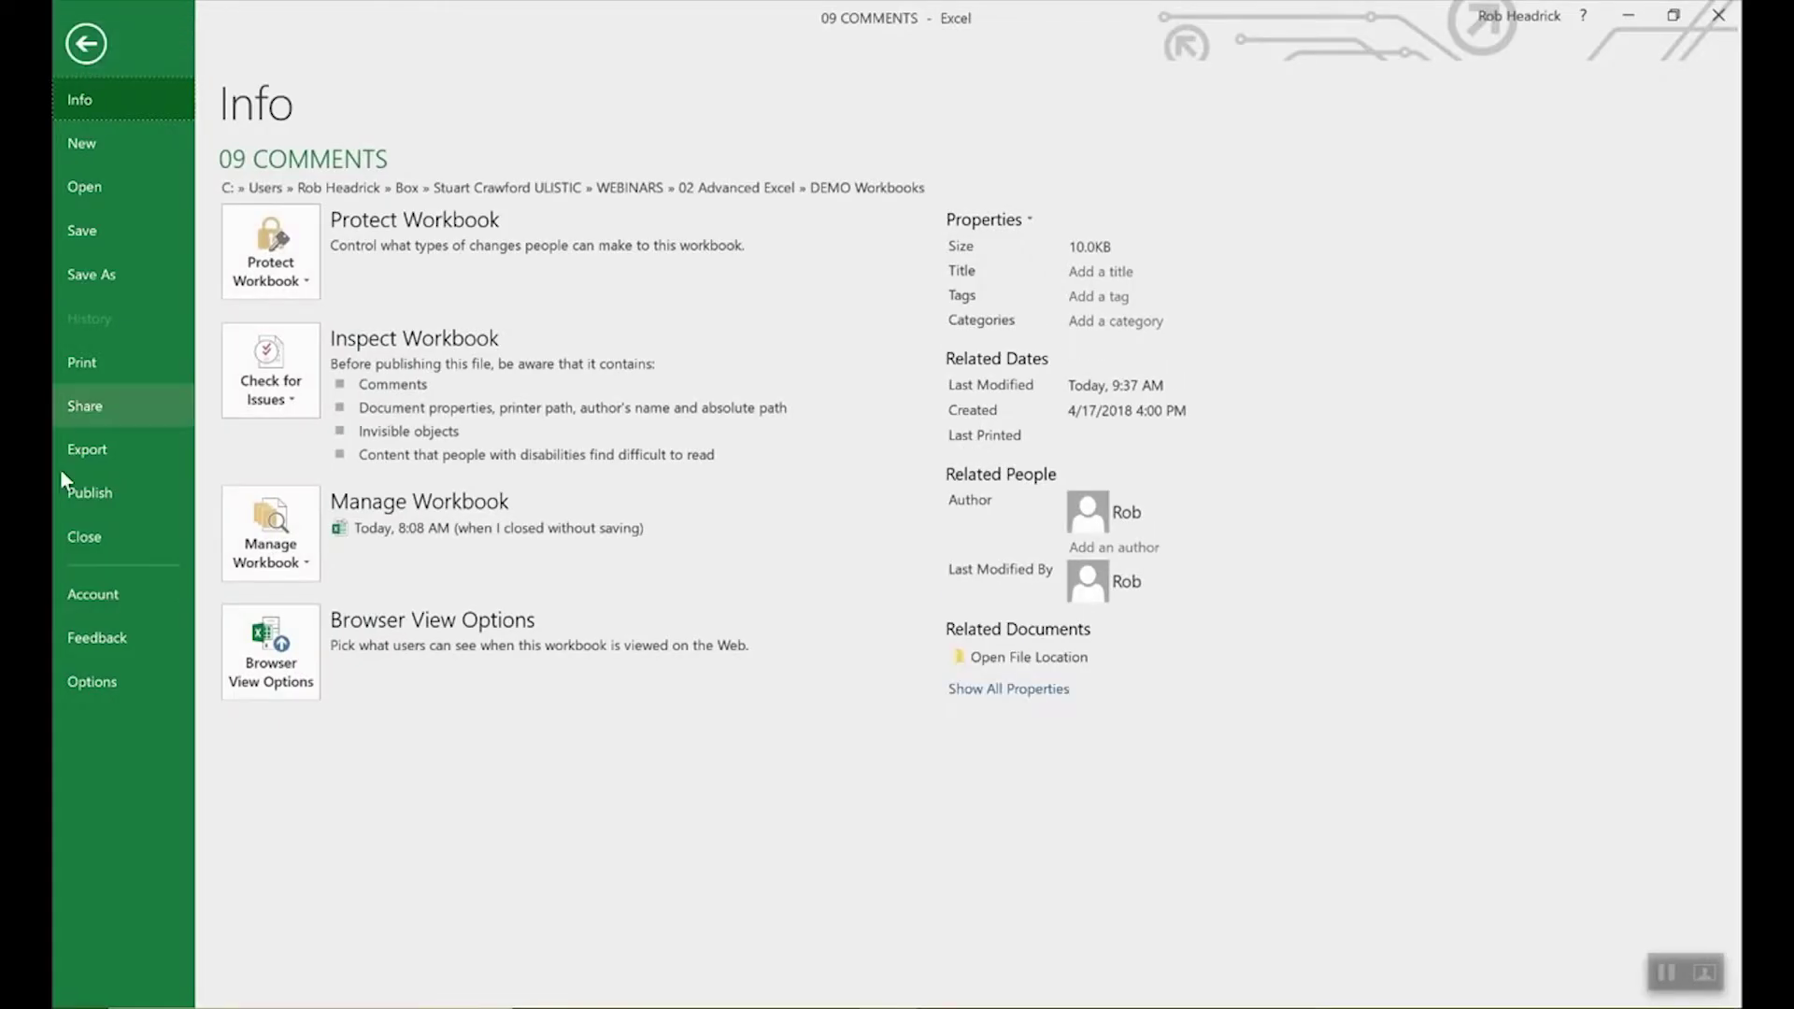
pyautogui.click(94, 674)
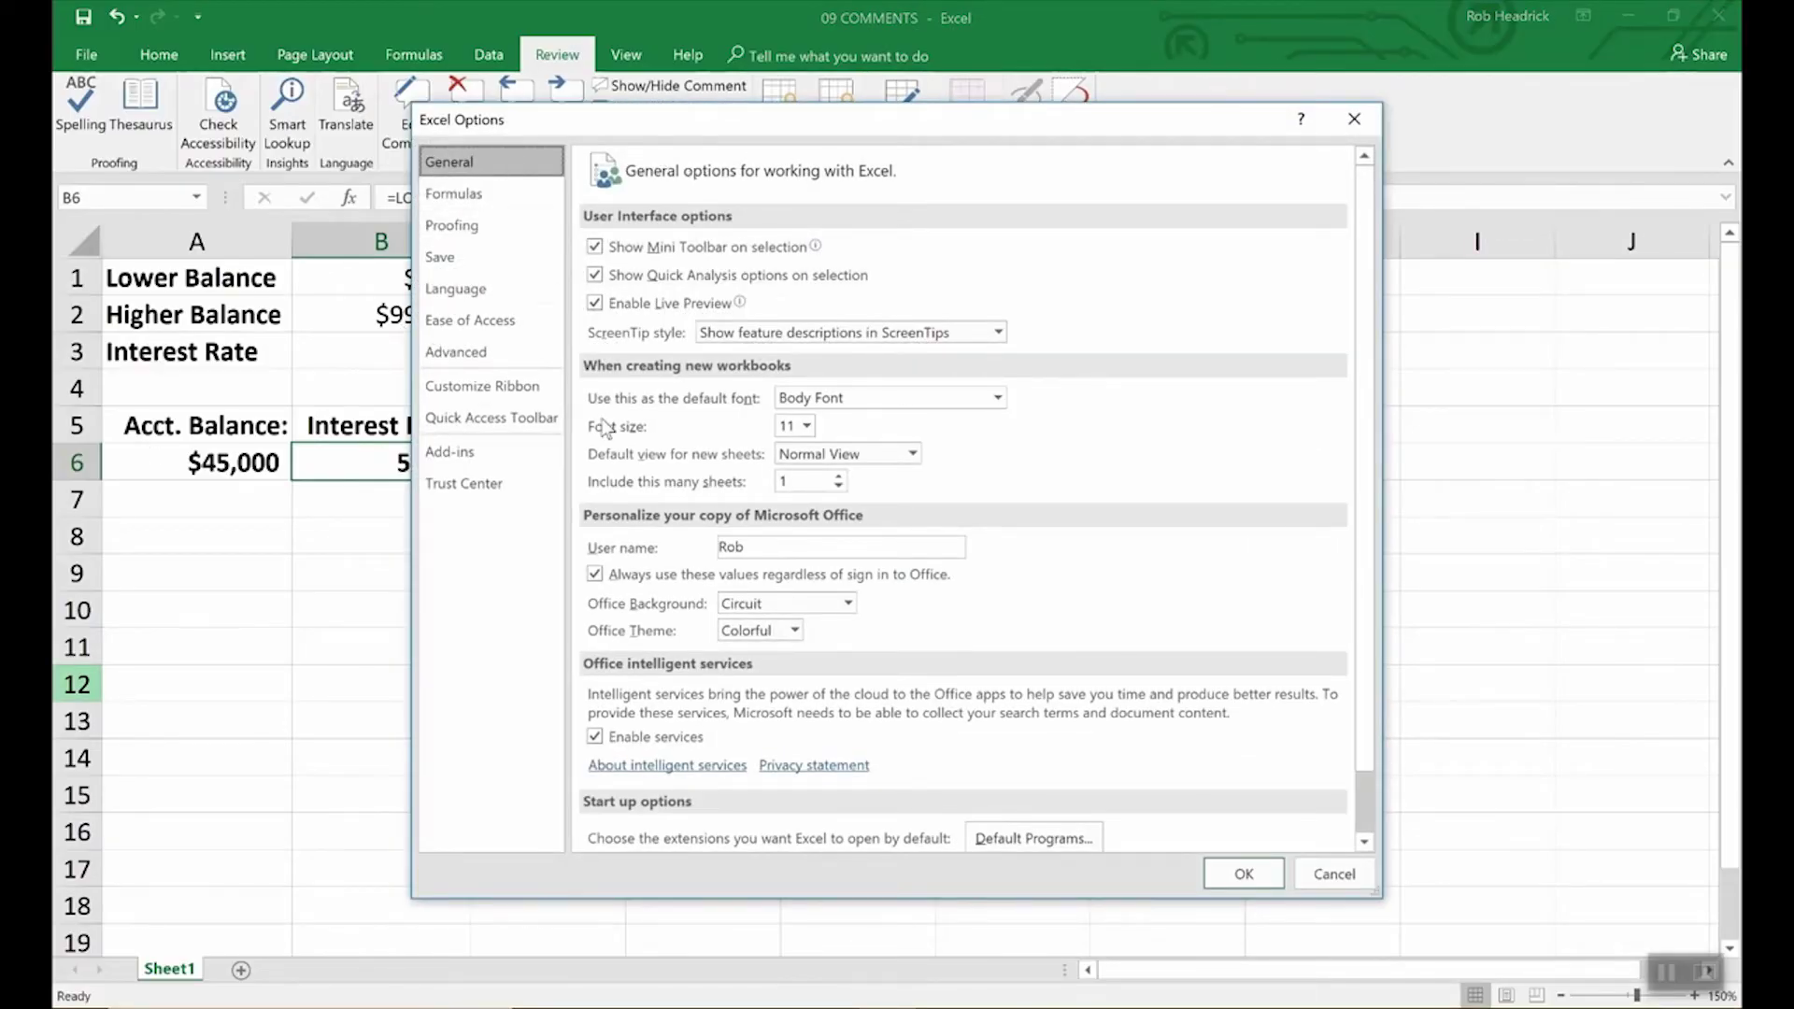
pyautogui.click(757, 548)
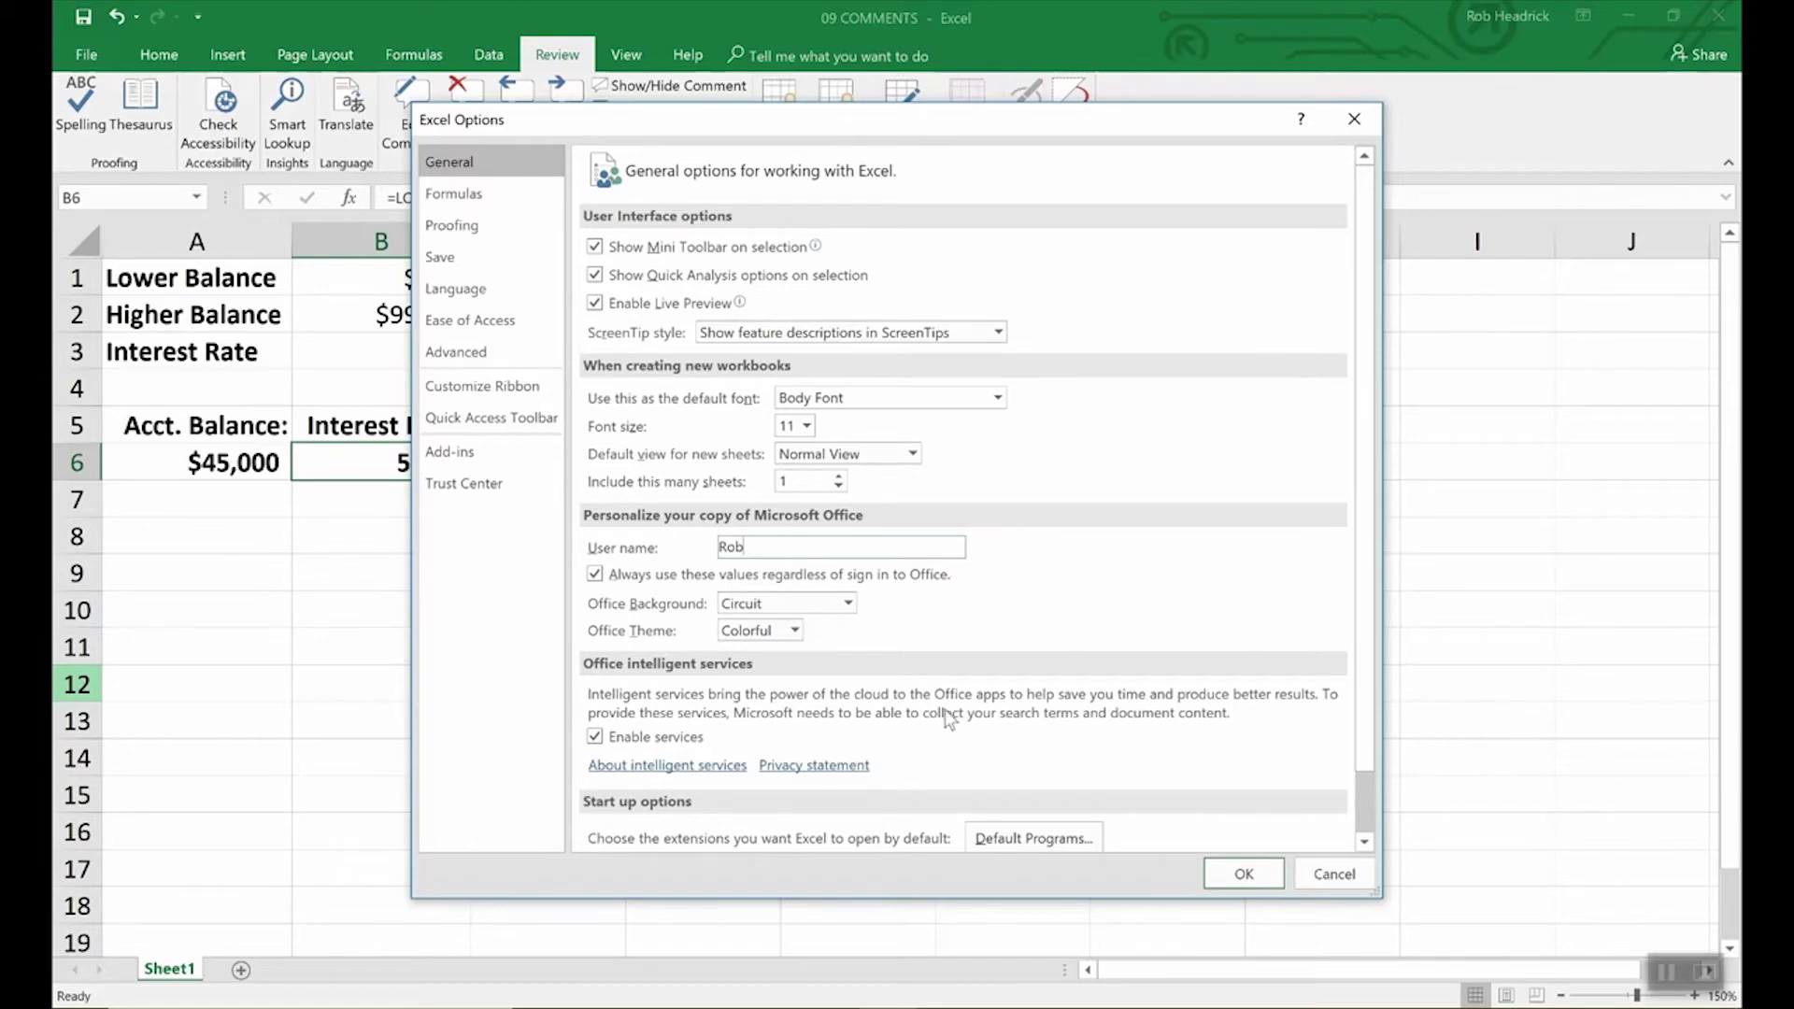
pyautogui.click(1228, 877)
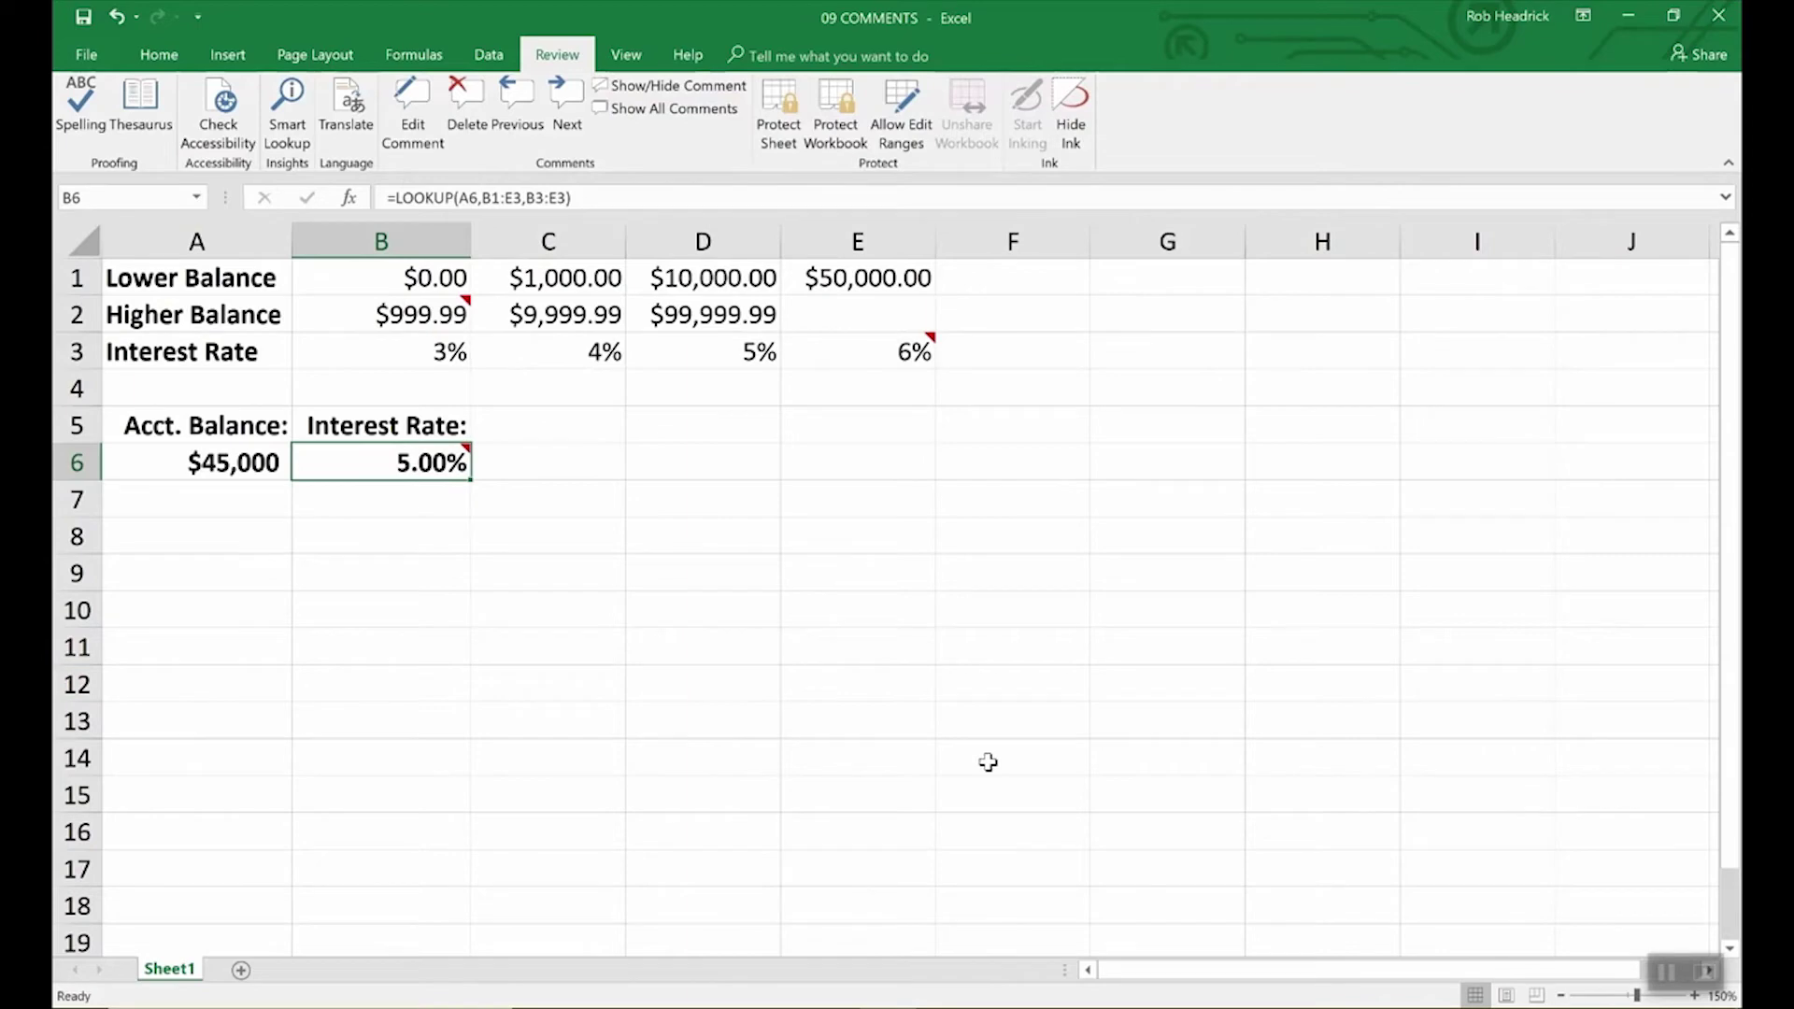
# Step: Set B6's note to always show, then open Format Comment and cancel it
pyautogui.click(682, 85)
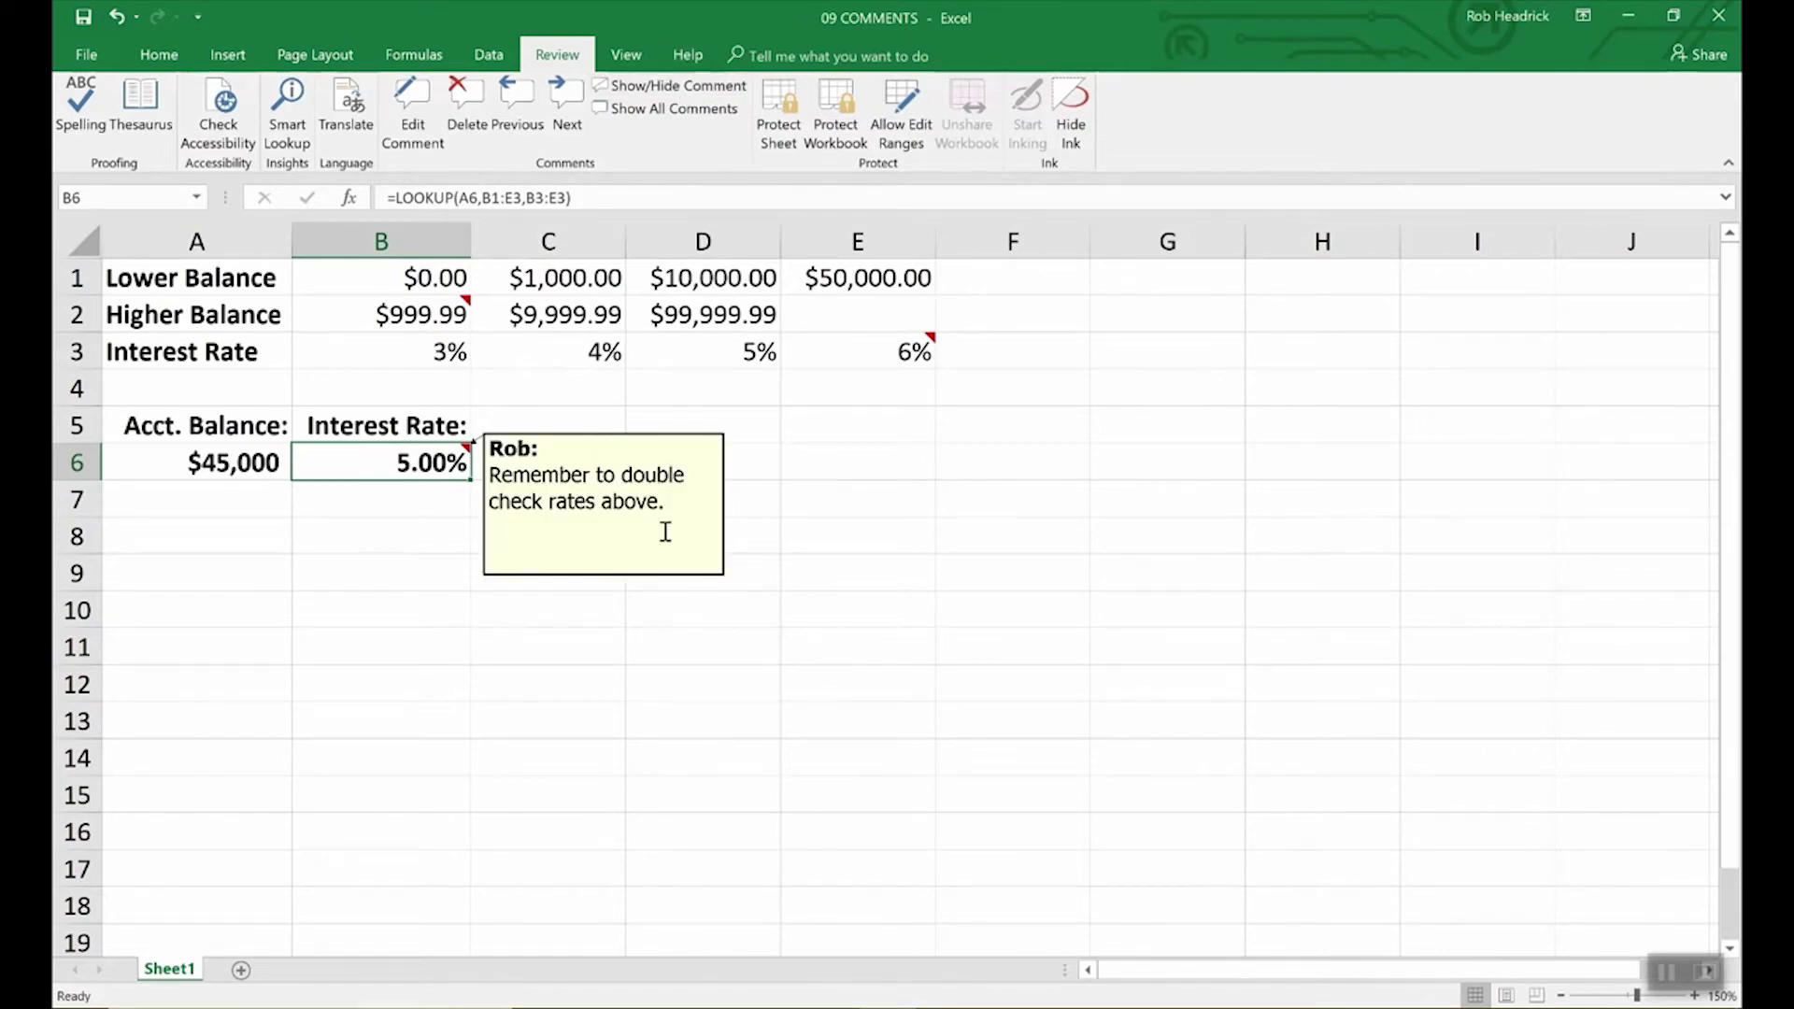
pyautogui.click(605, 502)
pyautogui.rightClick(606, 503)
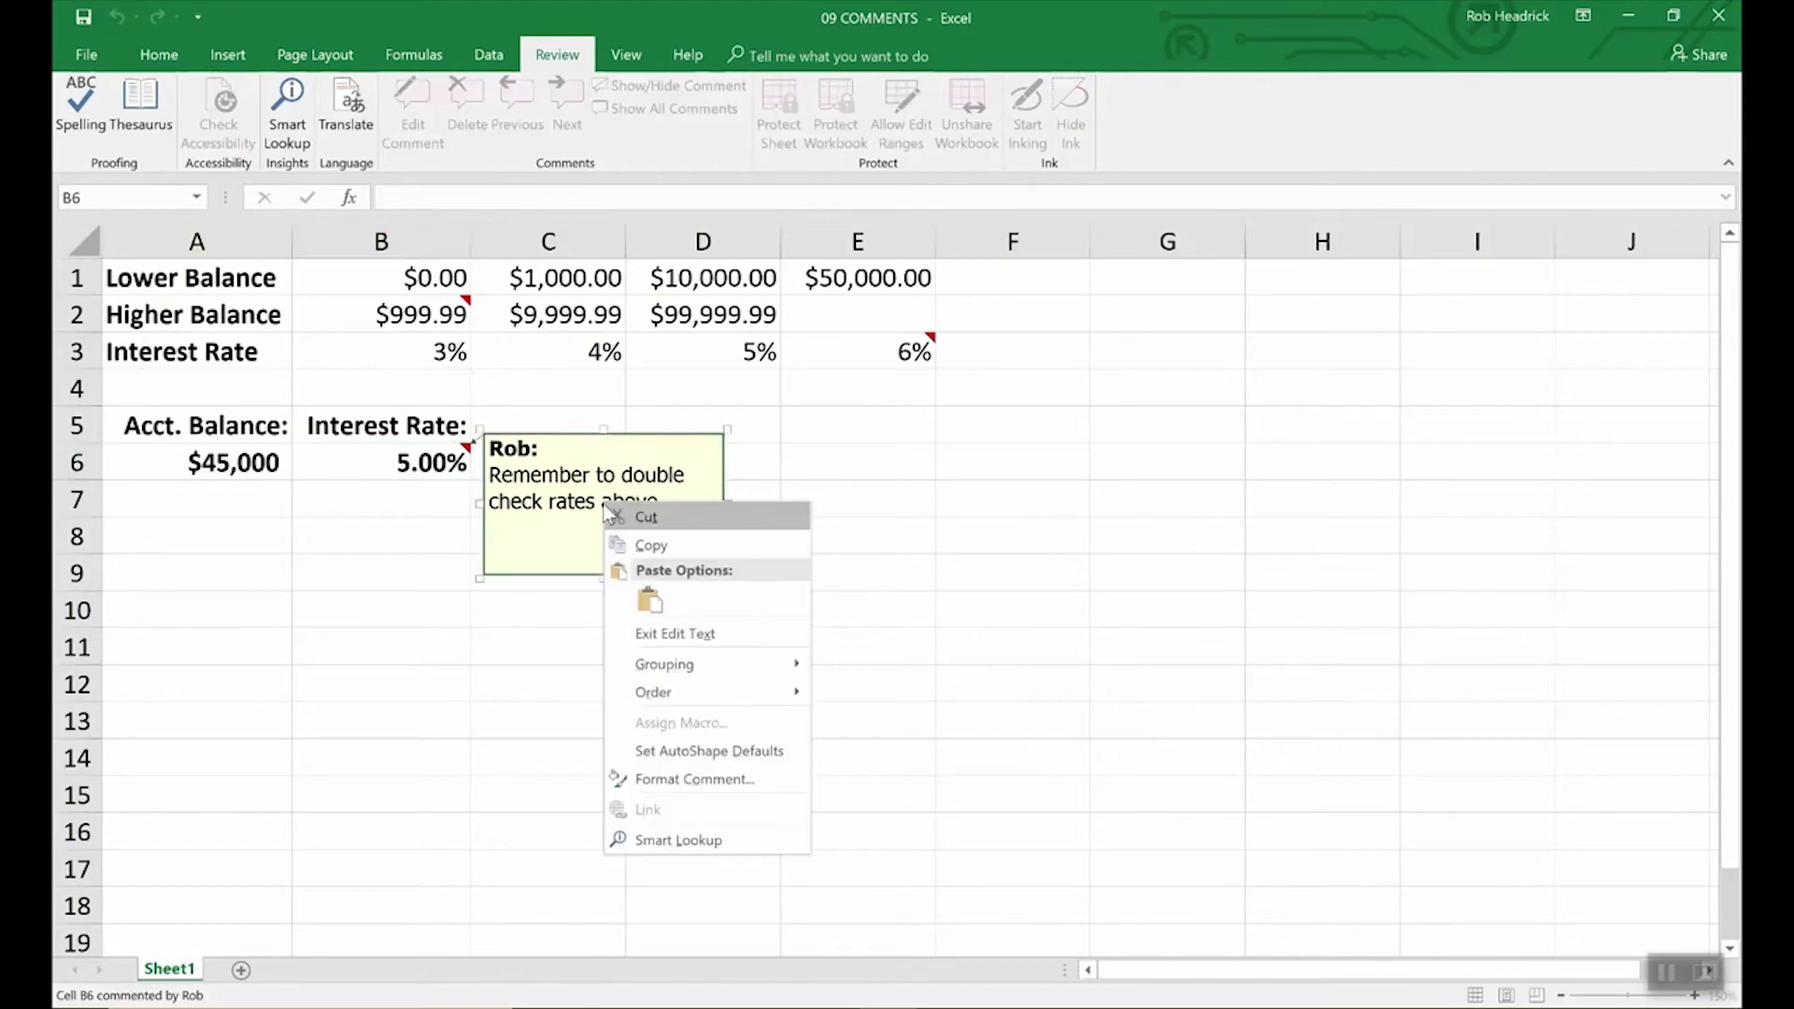
pyautogui.click(666, 781)
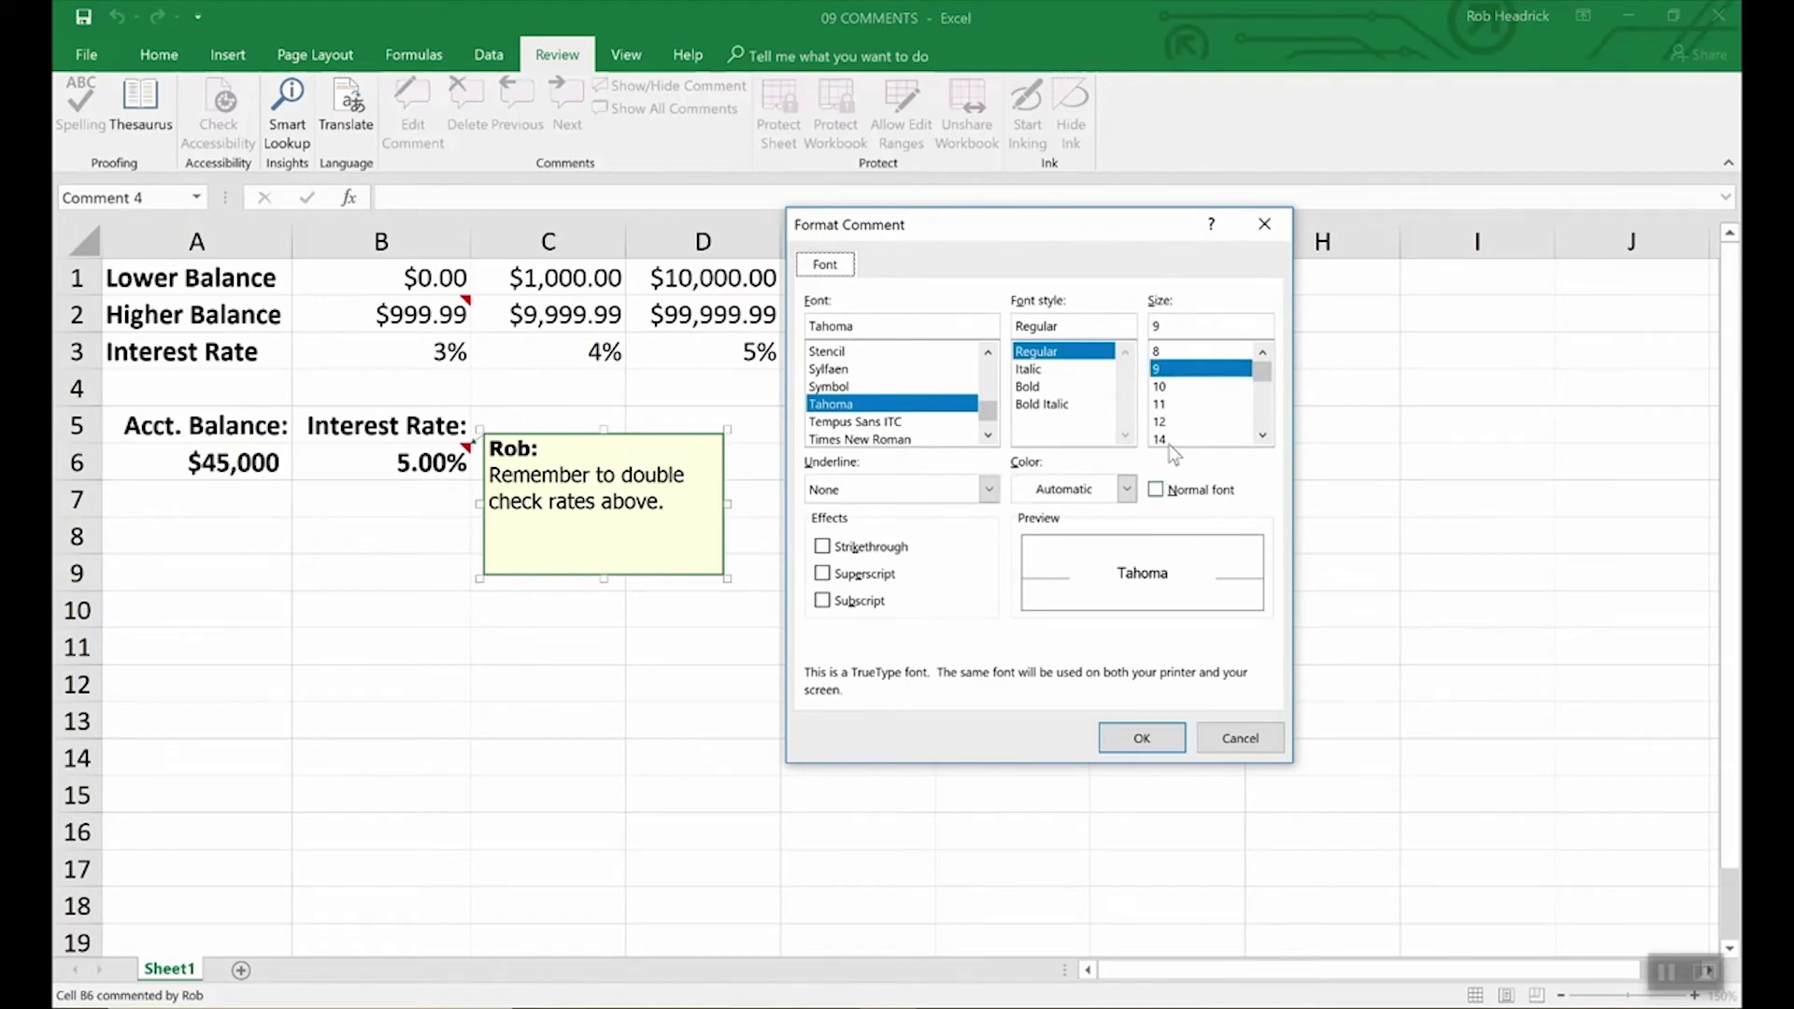
pyautogui.click(1233, 740)
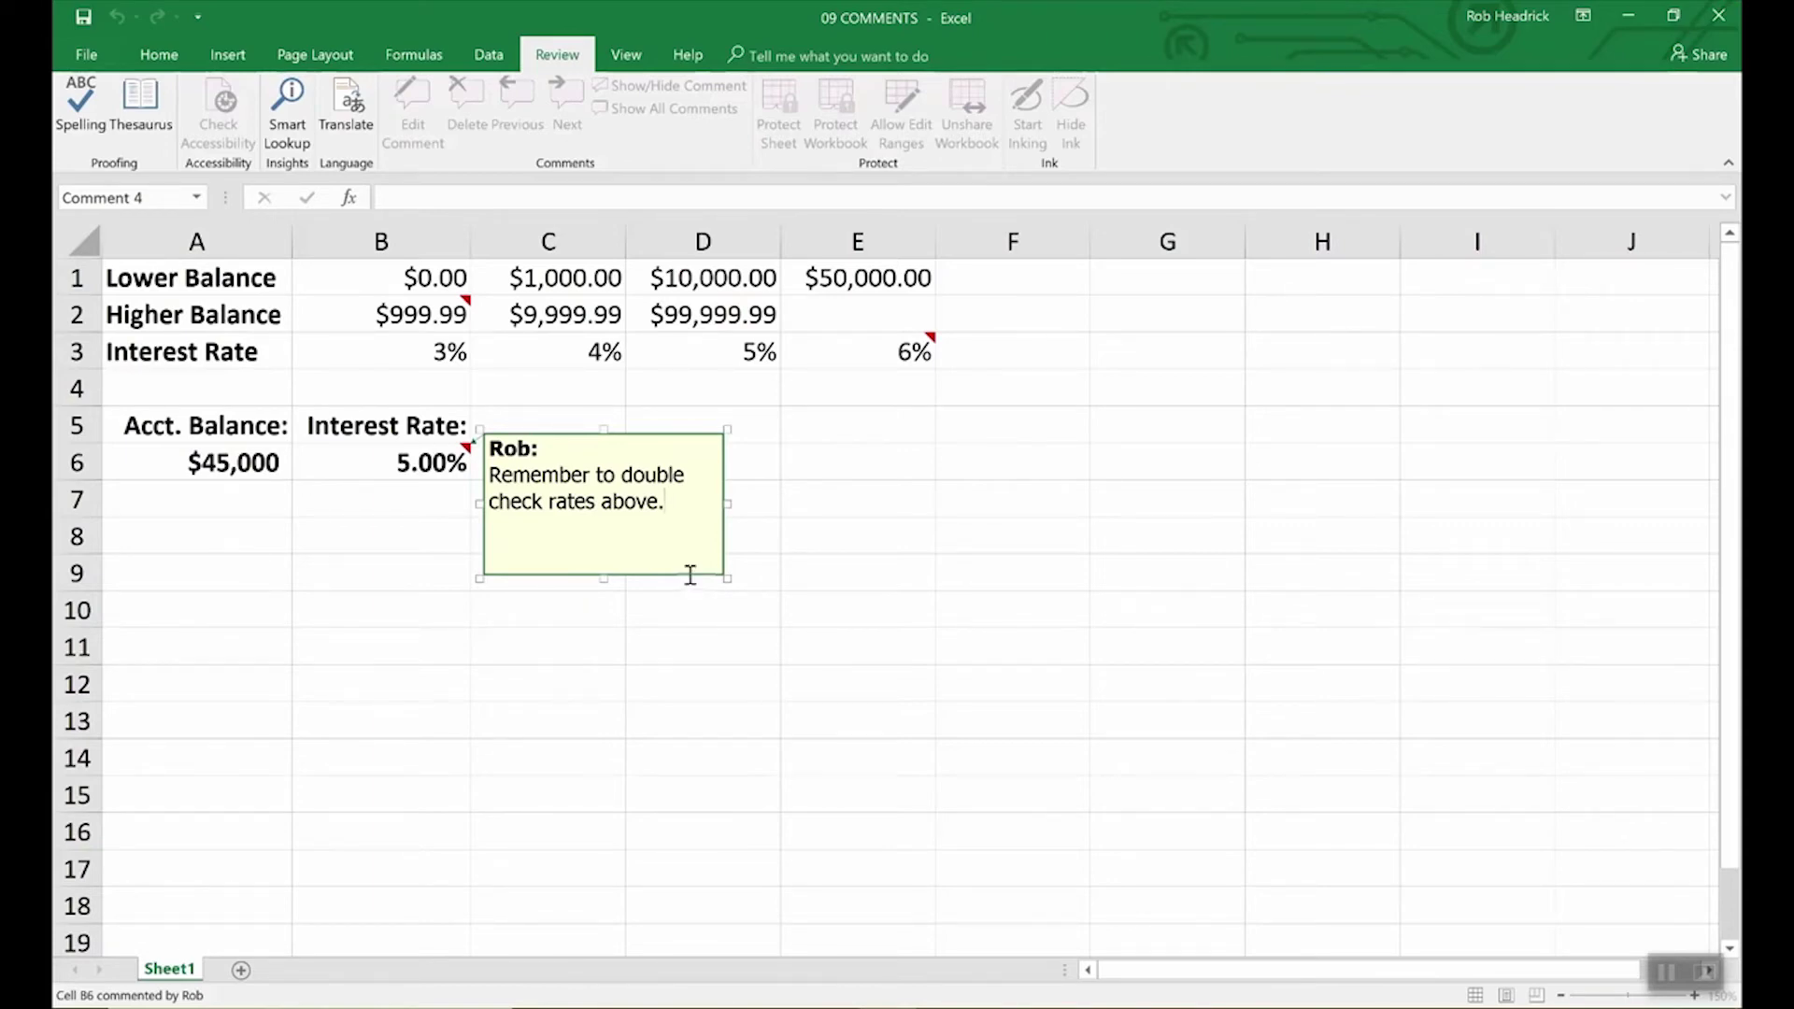
# Step: Set the B6 note's fill colour to light turquoise under Colors and Lines in Format Comment
pyautogui.rightClick(688, 577)
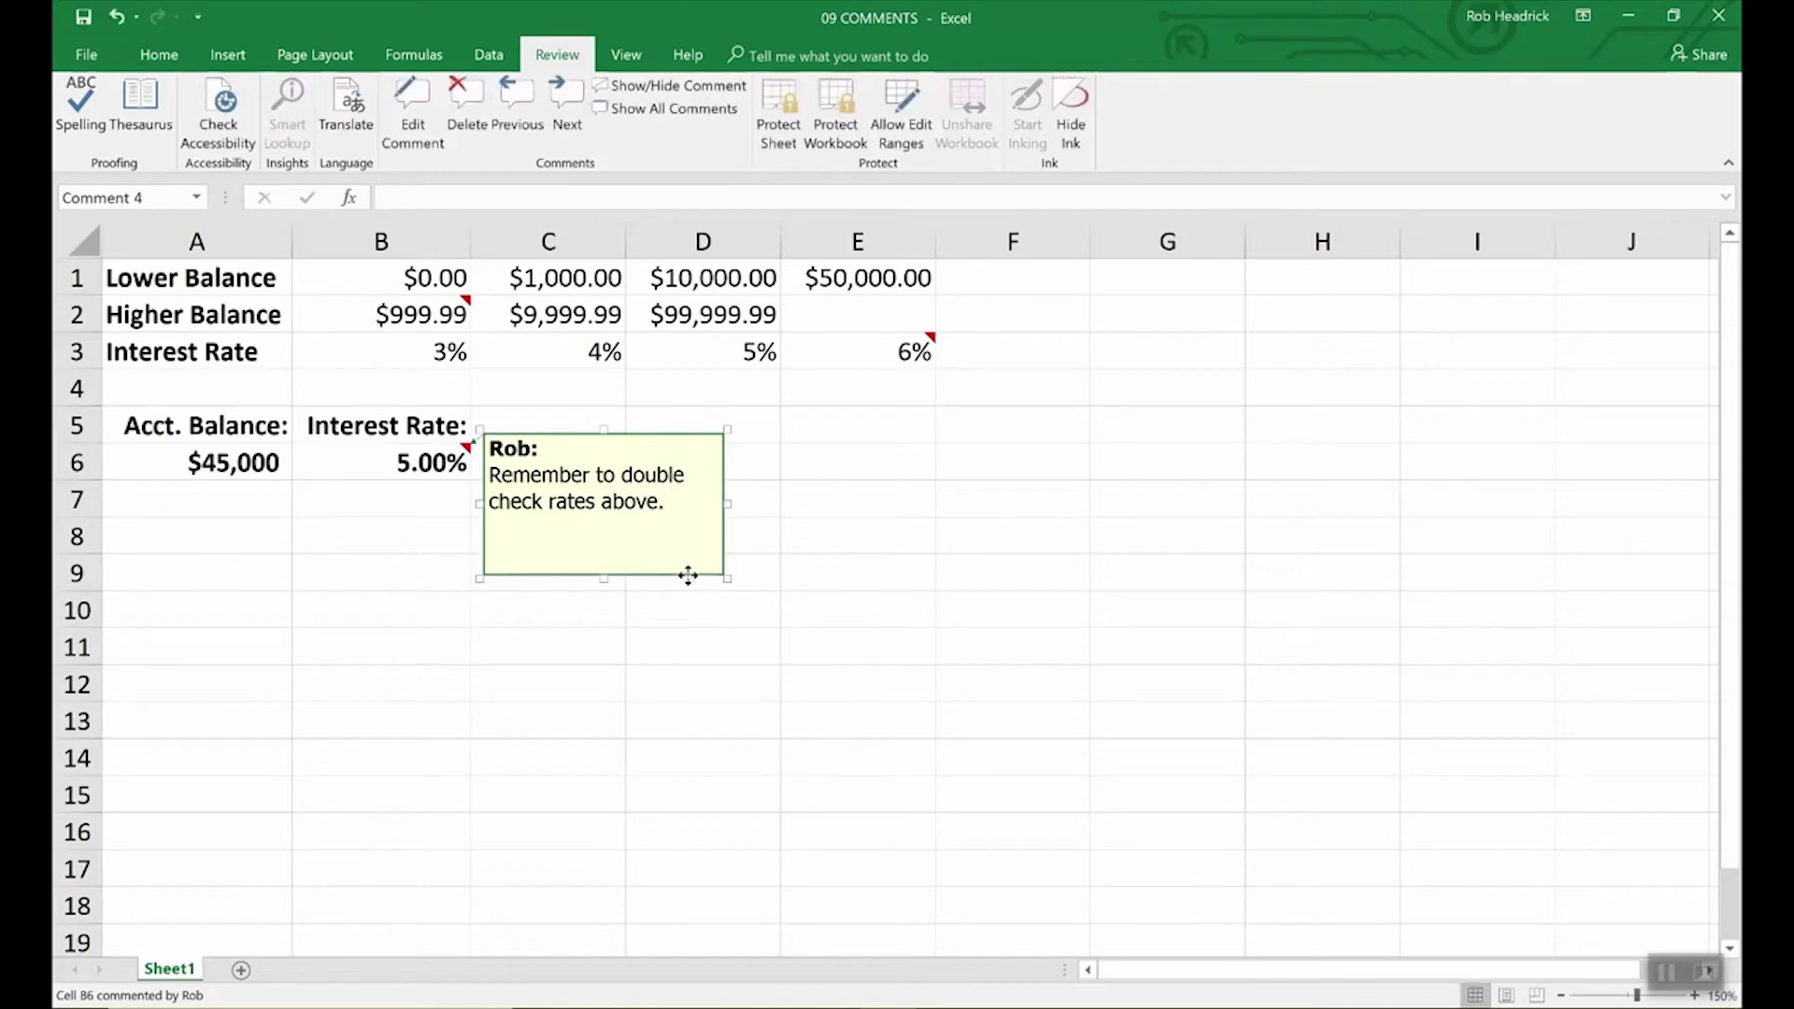
pyautogui.click(745, 850)
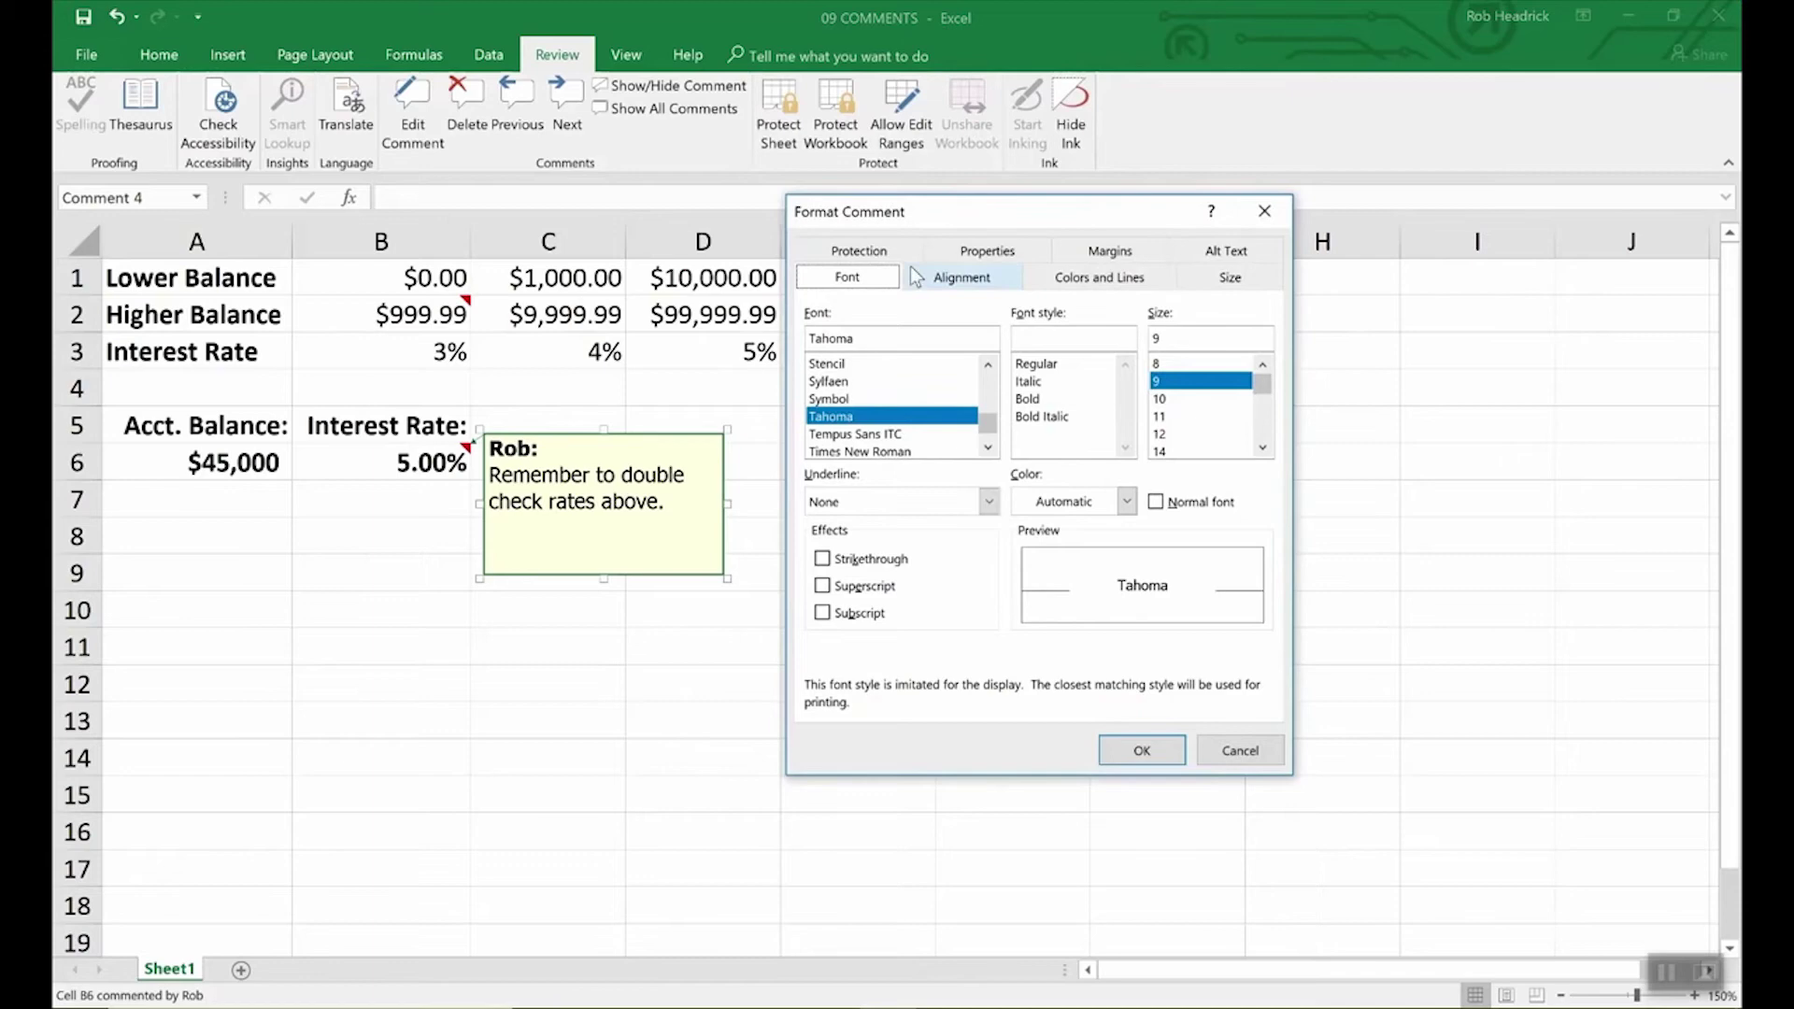
pyautogui.click(1101, 278)
pyautogui.click(1058, 344)
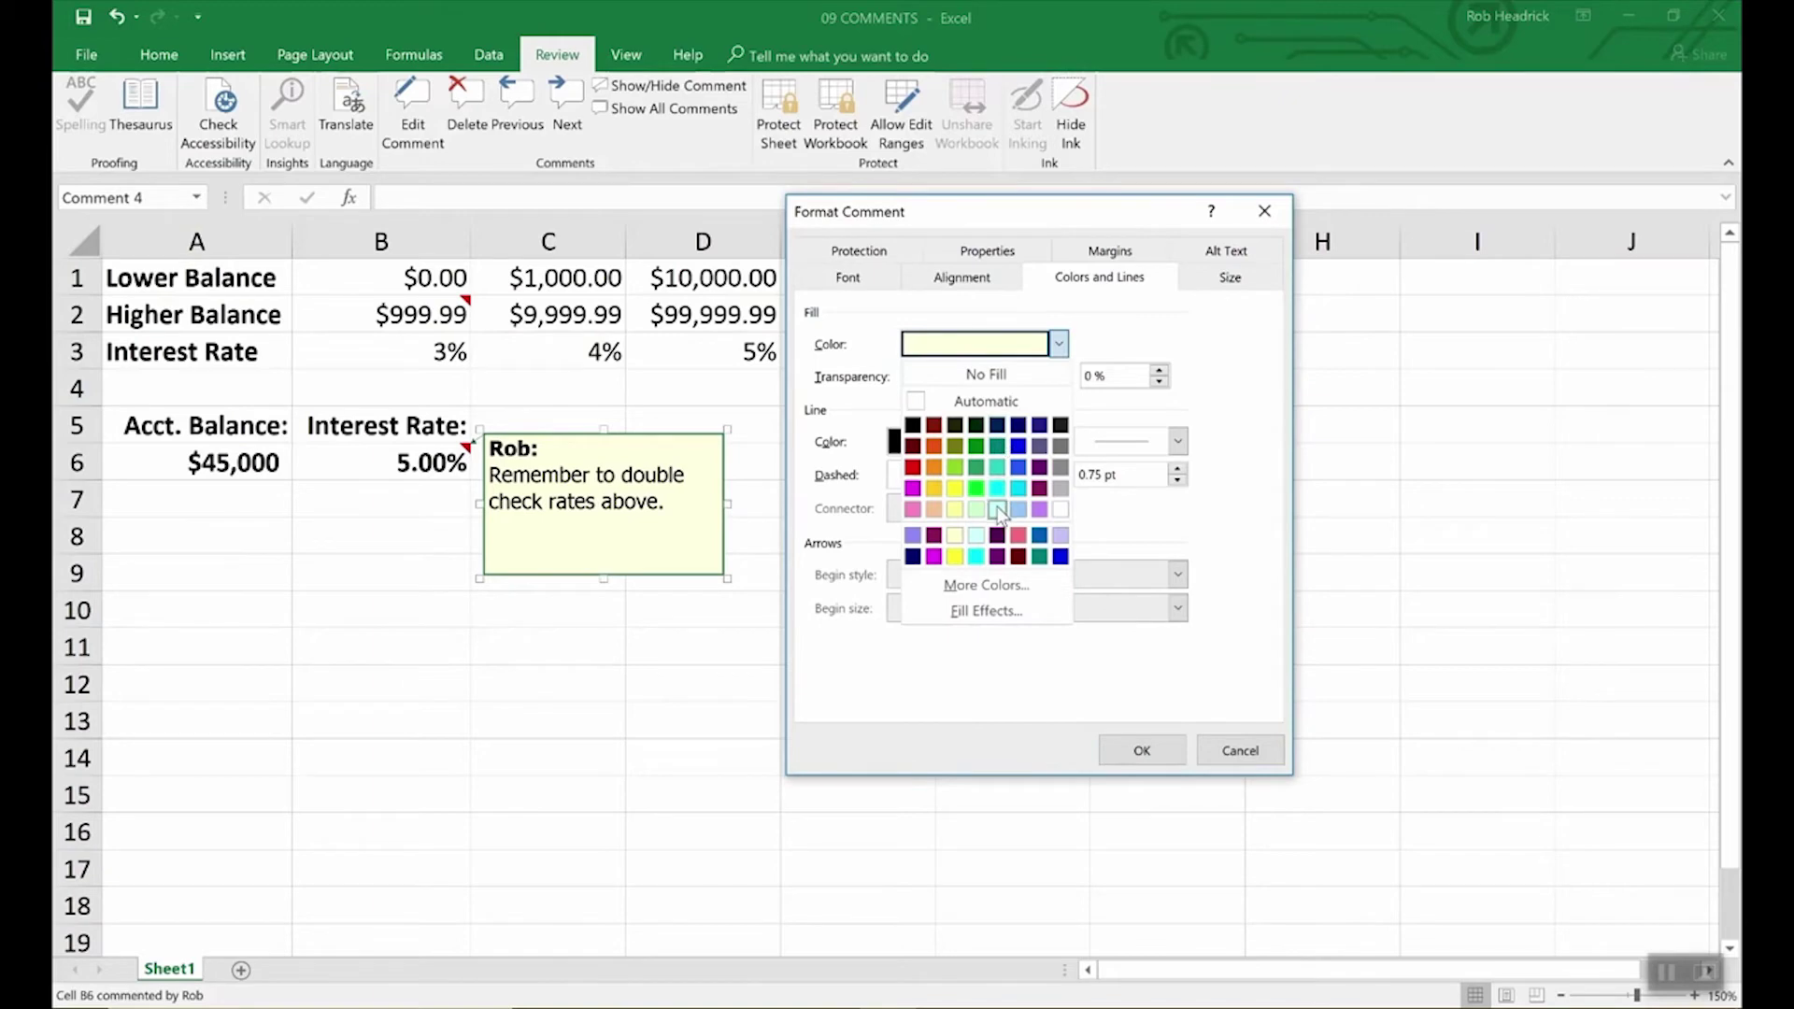
pyautogui.click(997, 509)
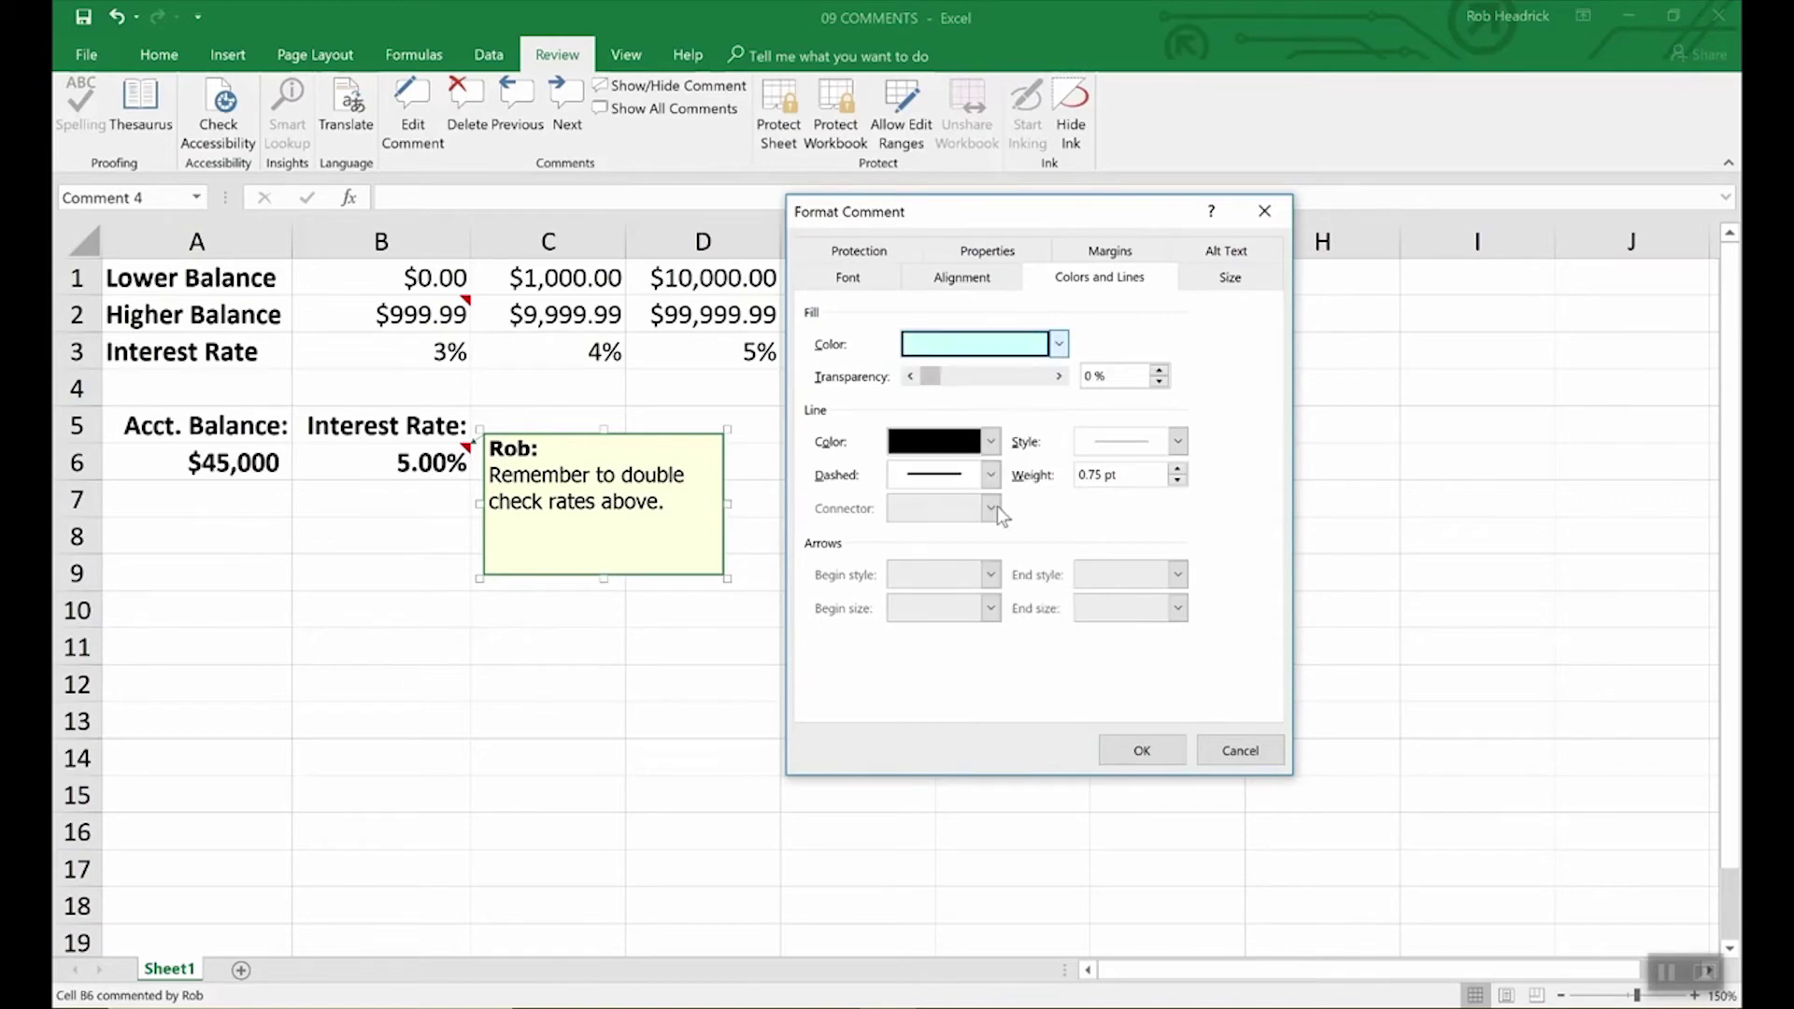
pyautogui.click(1165, 749)
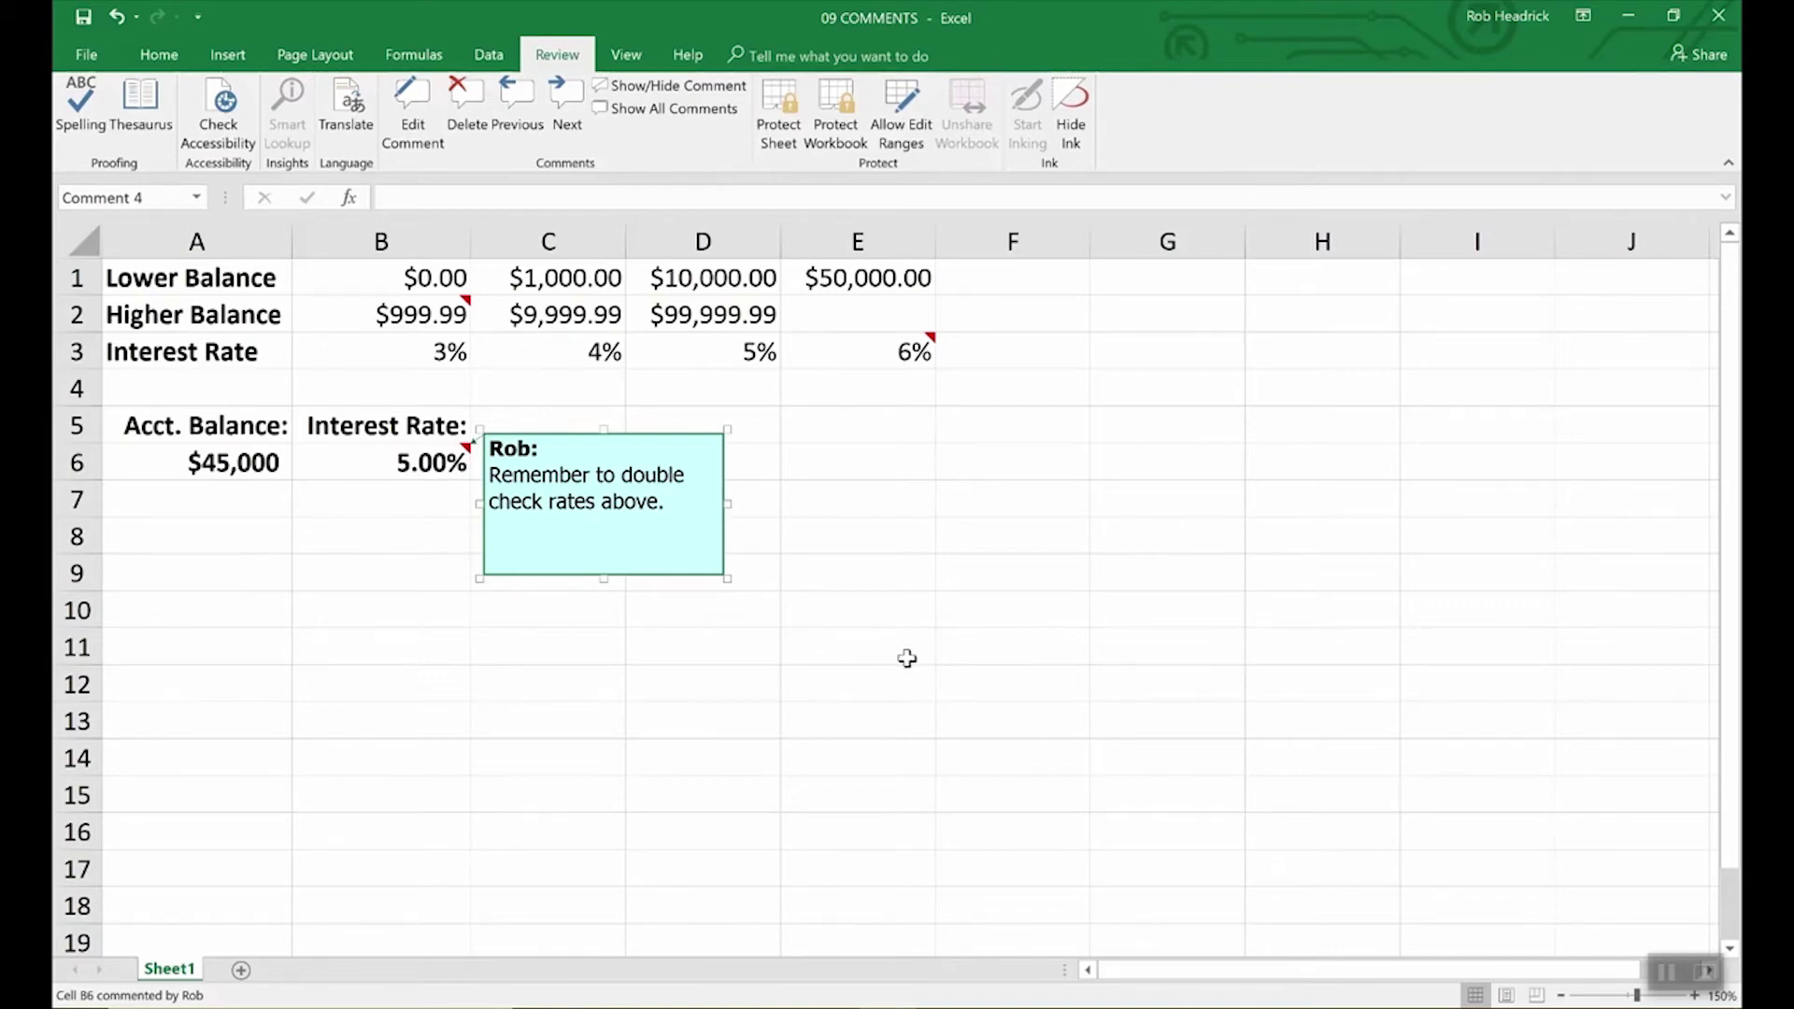
# Step: Check the notes on B2 and E3, then show all notes on the sheet
pyautogui.click(906, 658)
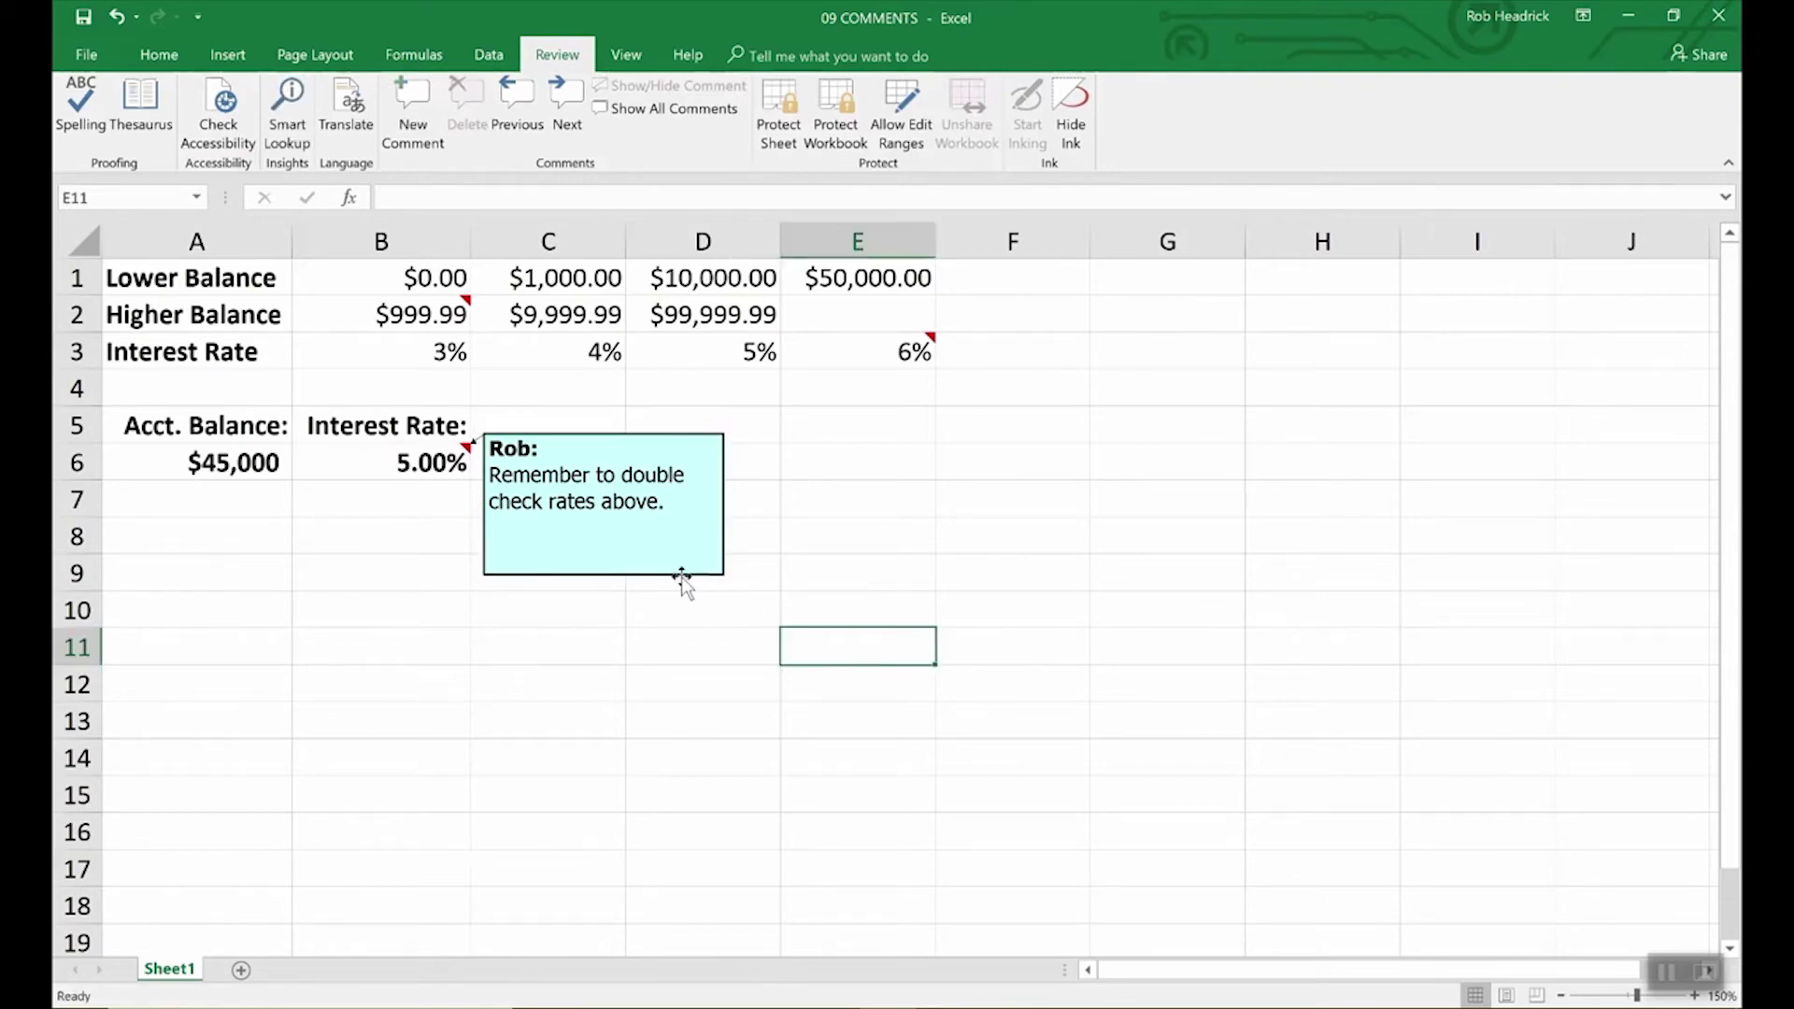
pyautogui.click(458, 310)
pyautogui.click(921, 353)
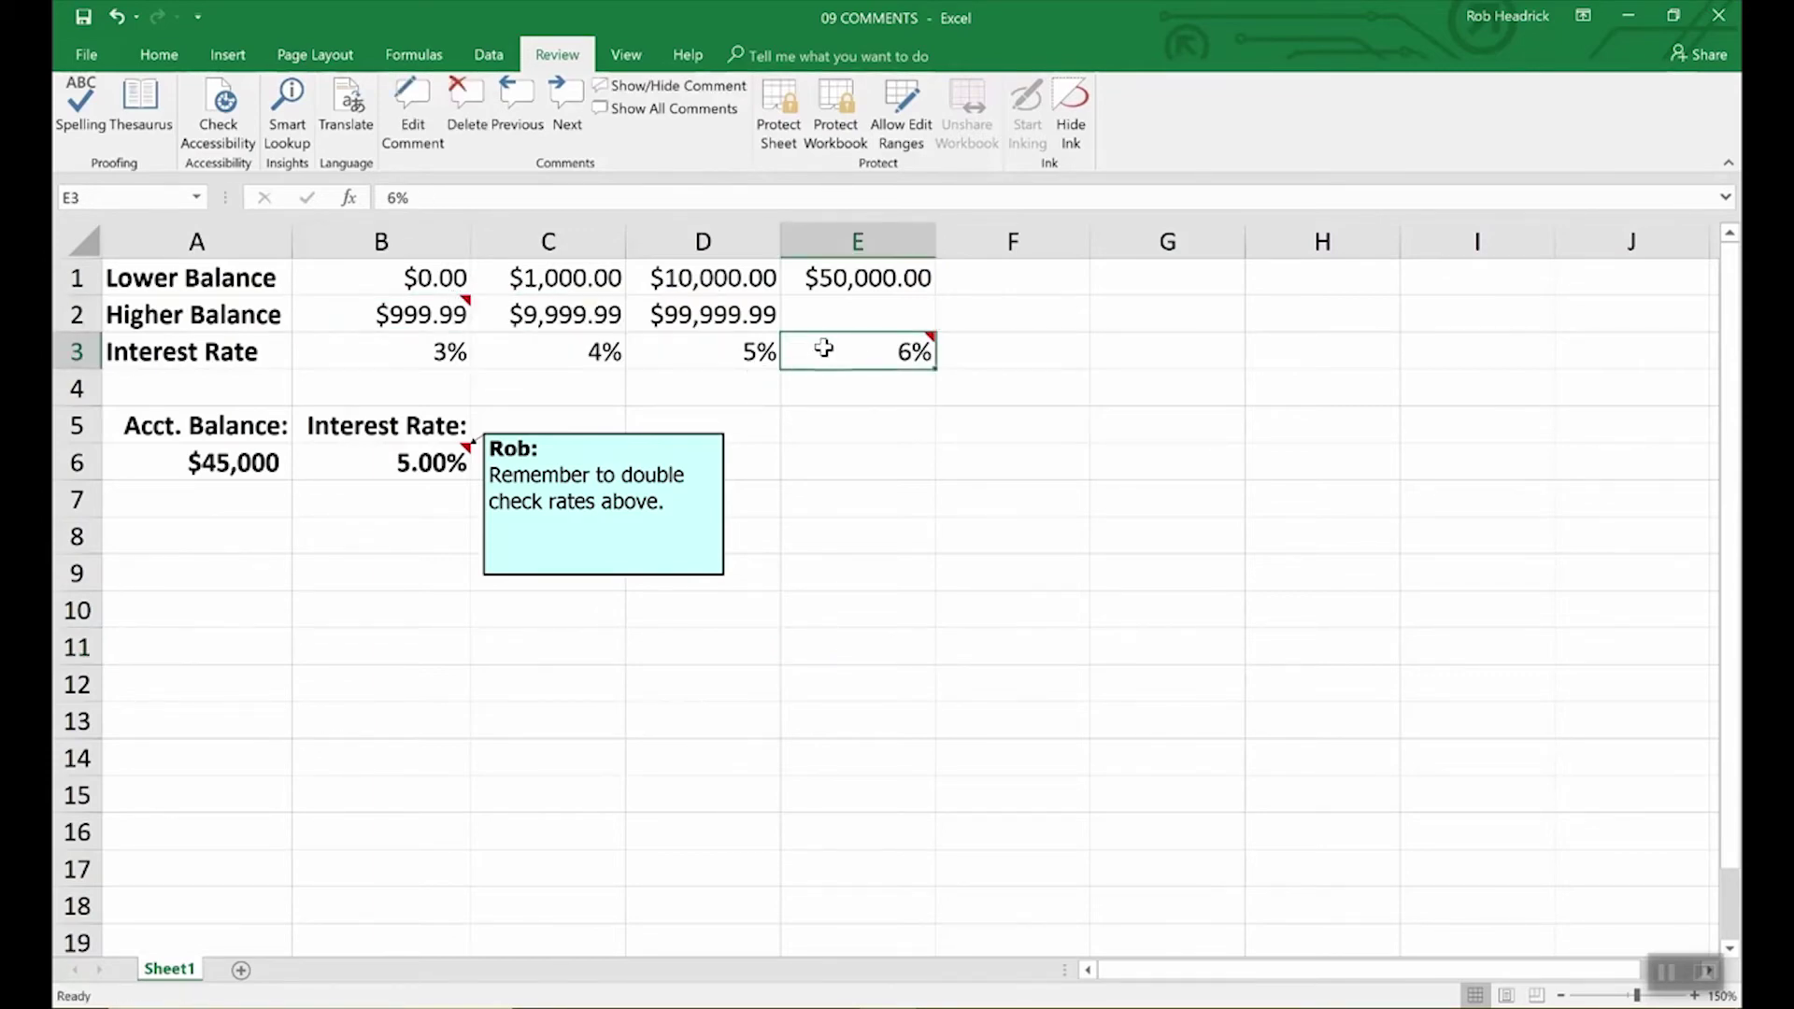
pyautogui.moveTo(857, 359)
pyautogui.click(421, 314)
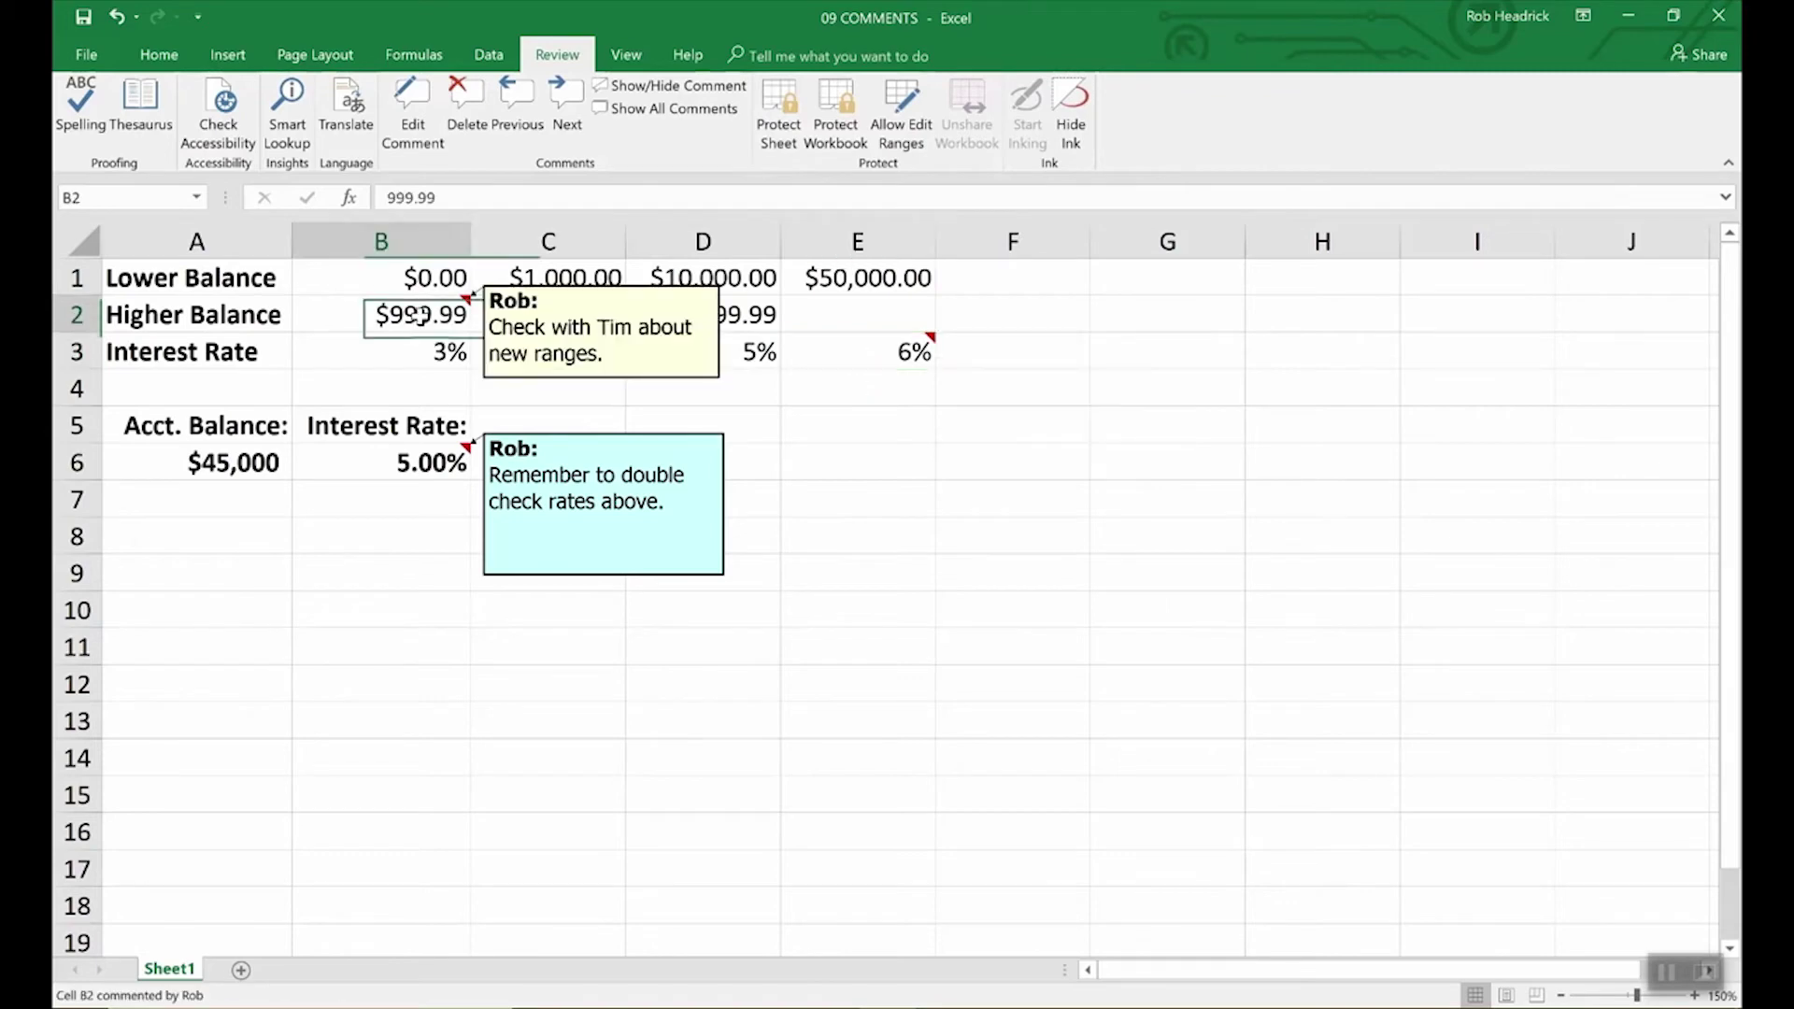
pyautogui.click(690, 118)
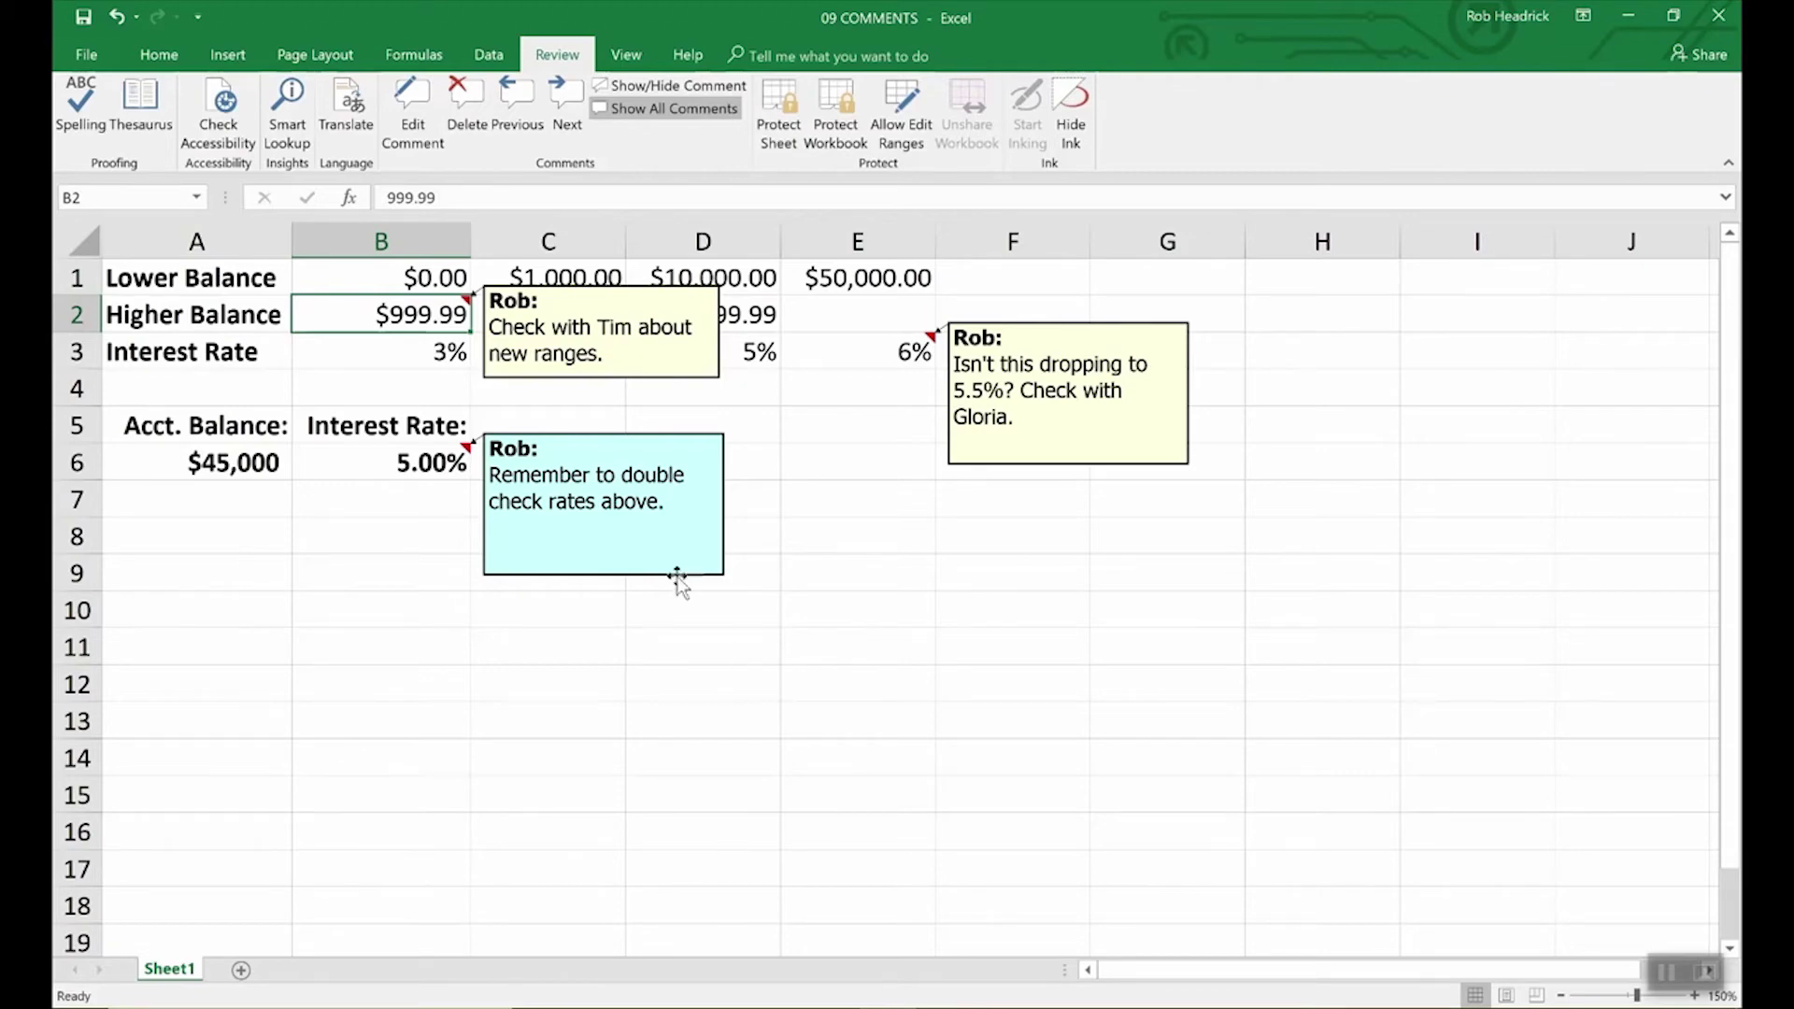
# Step: Delete the B6 and B2 notes and shrink the E3 note box
pyautogui.click(418, 462)
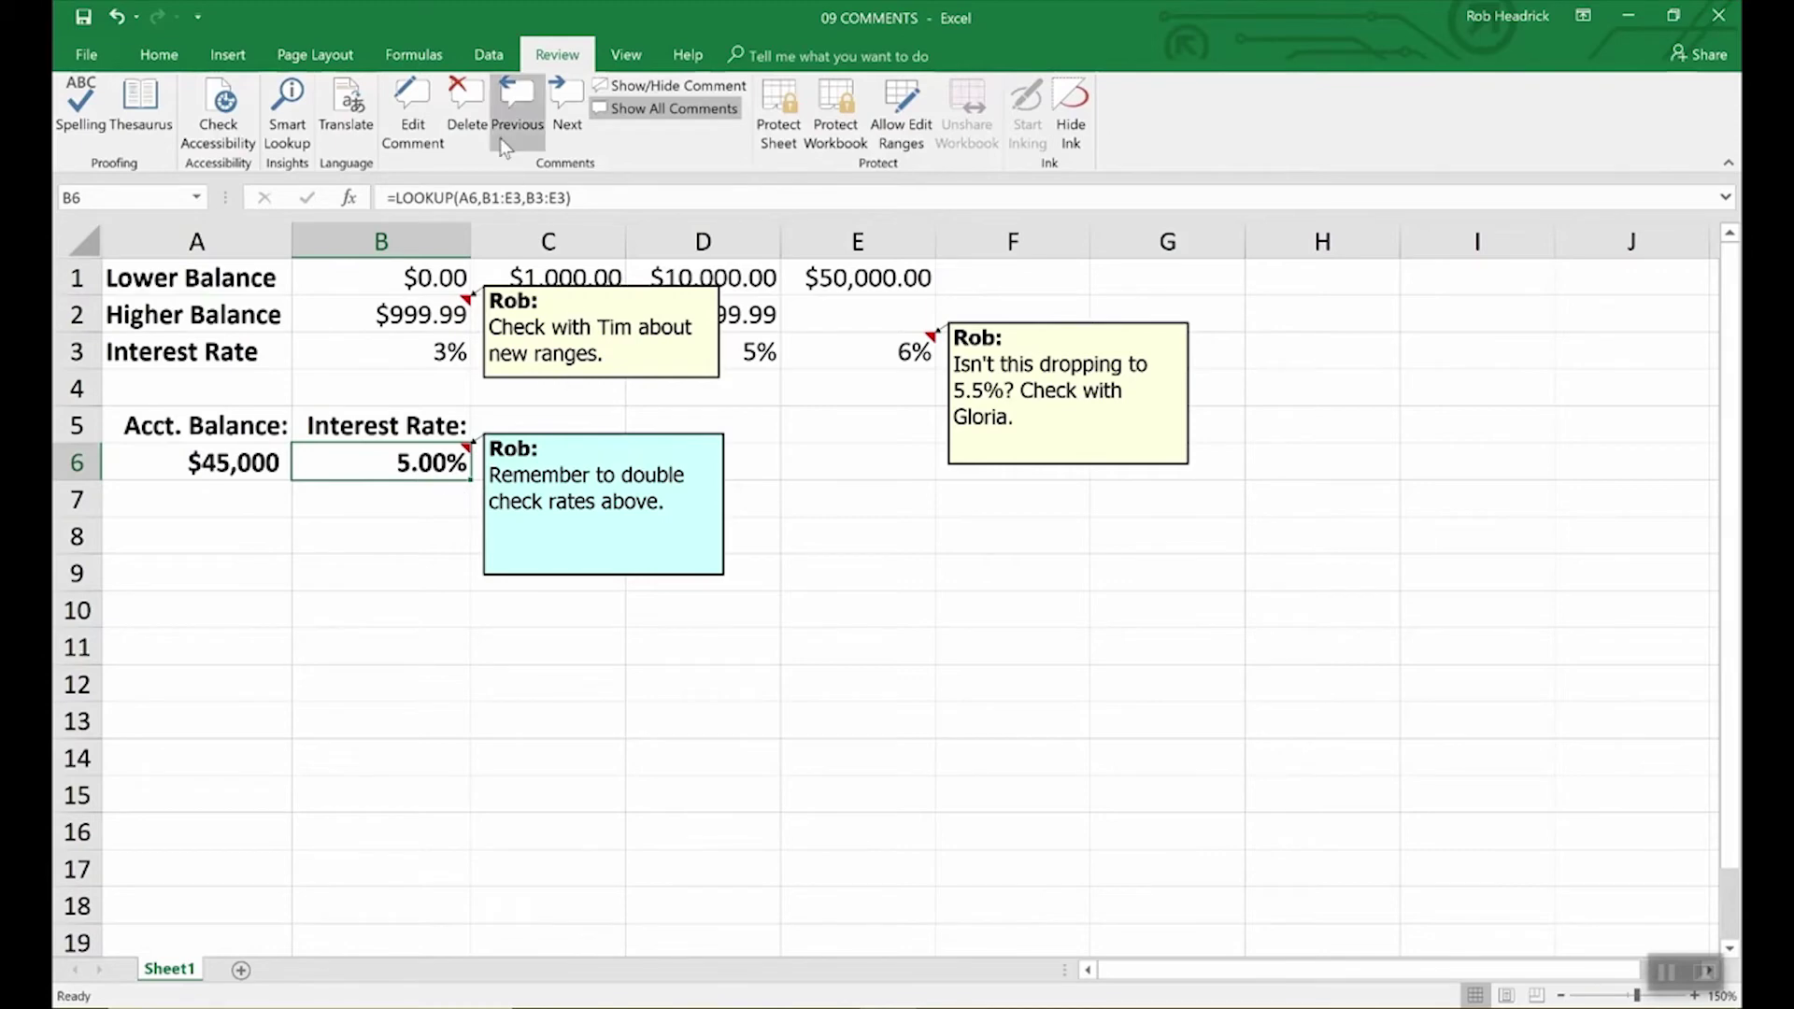
pyautogui.click(466, 98)
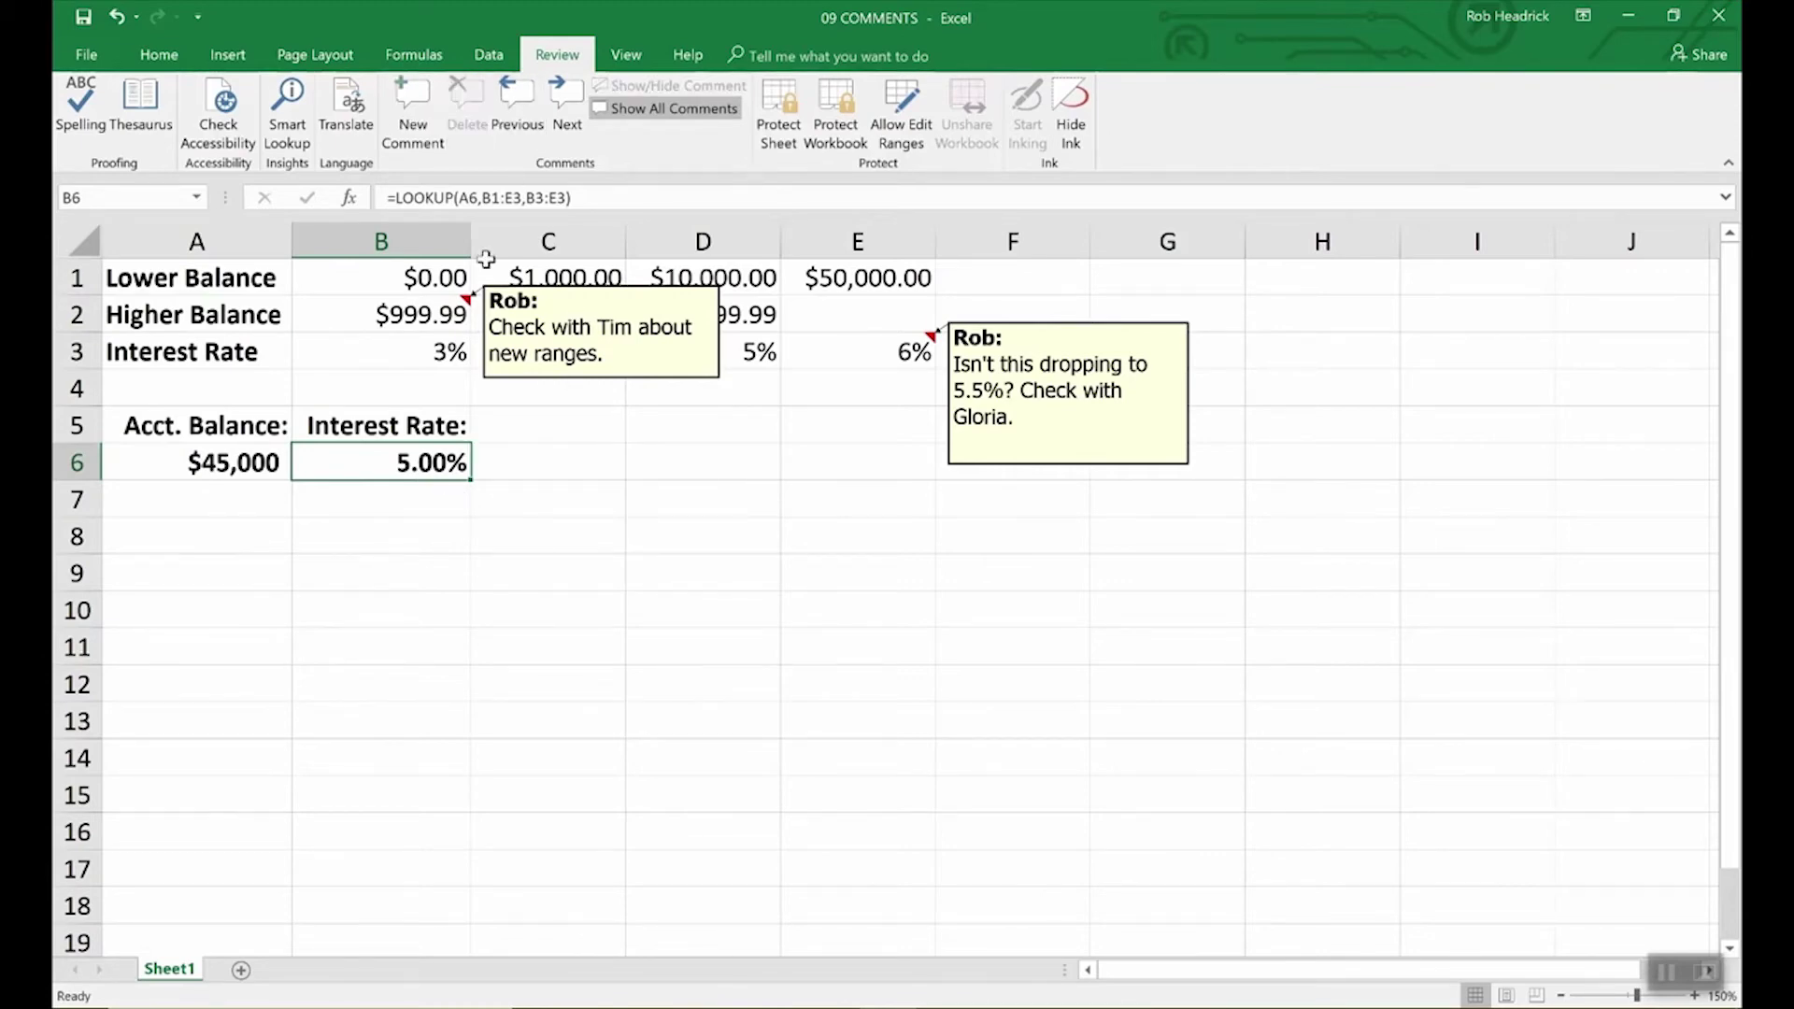
pyautogui.click(655, 379)
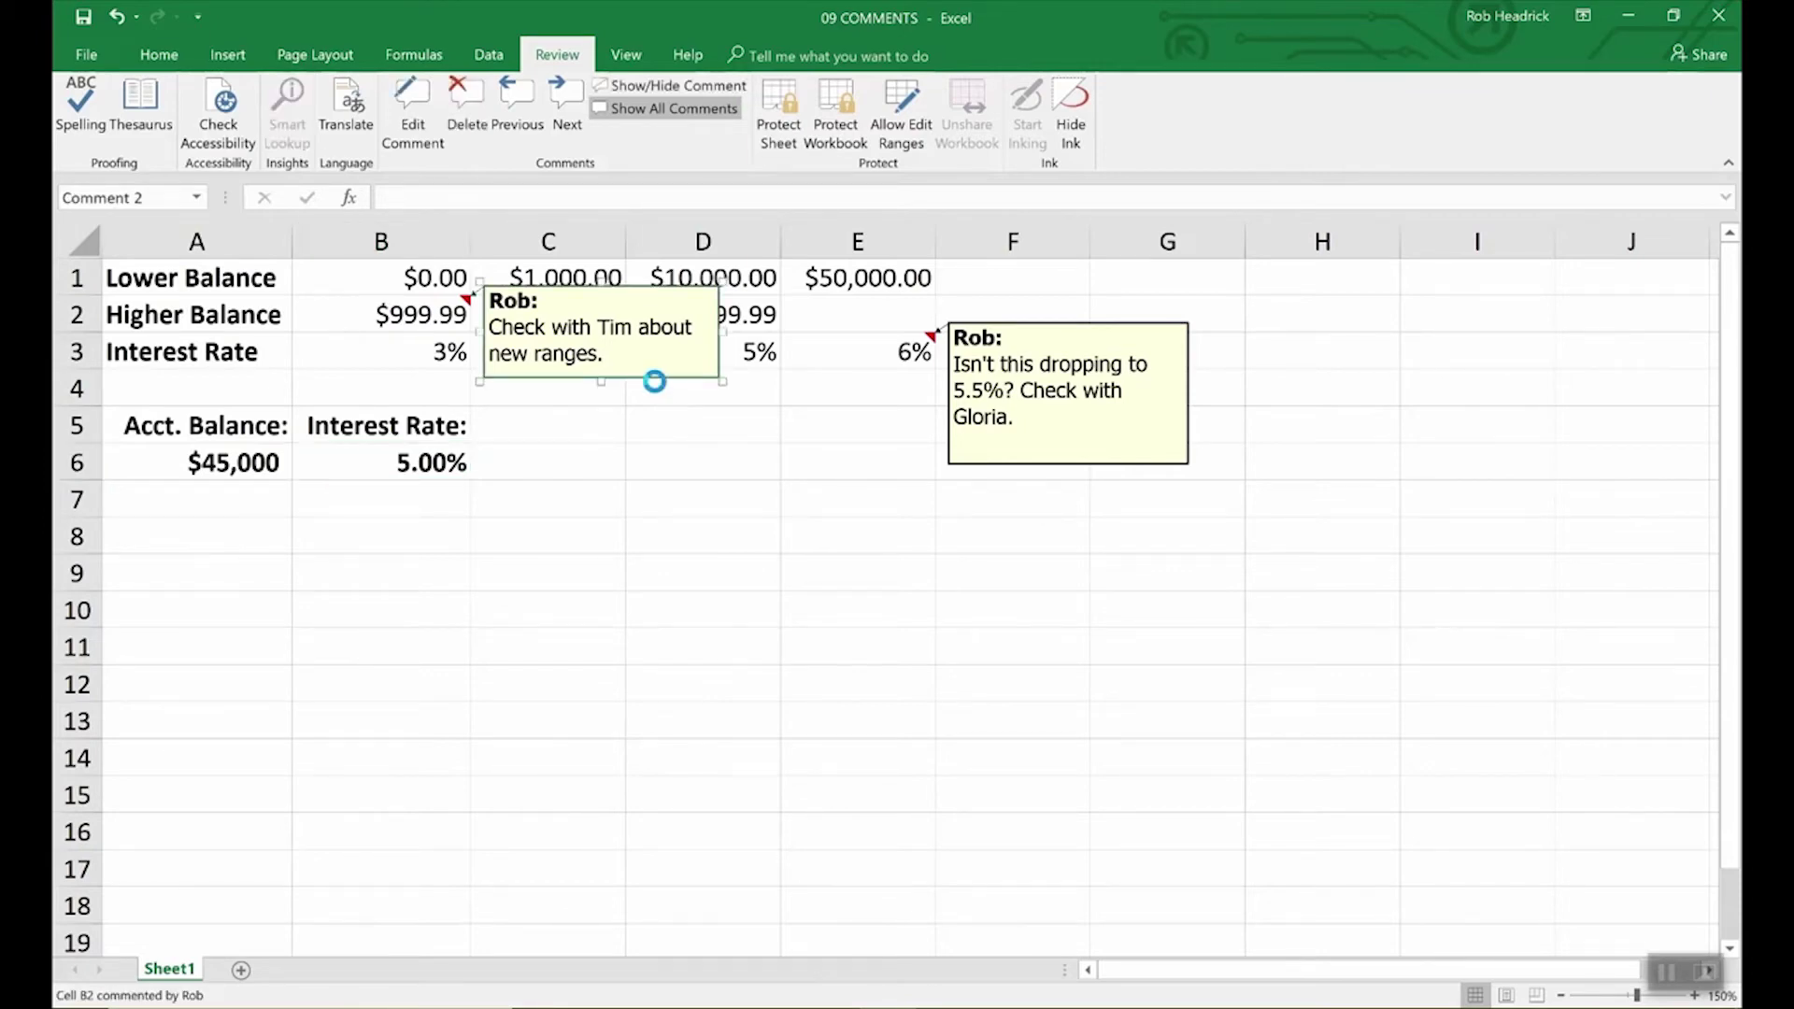
pyautogui.press('Delete')
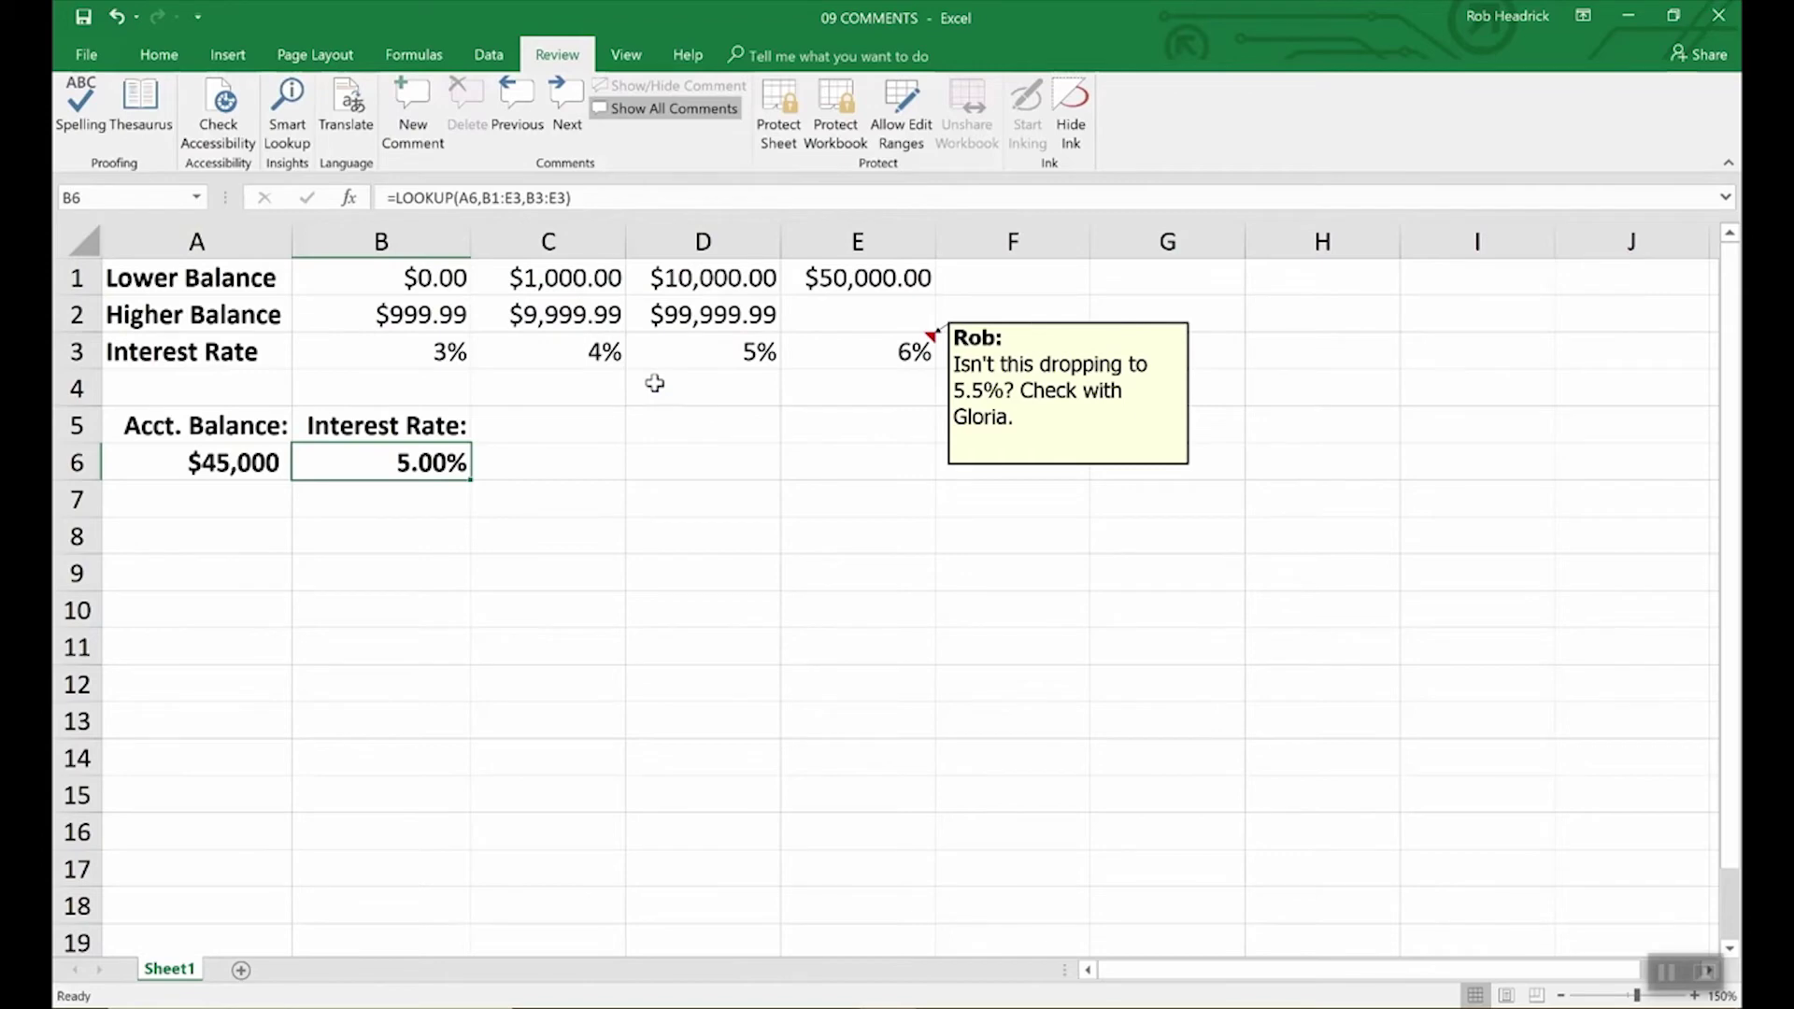
pyautogui.click(1050, 469)
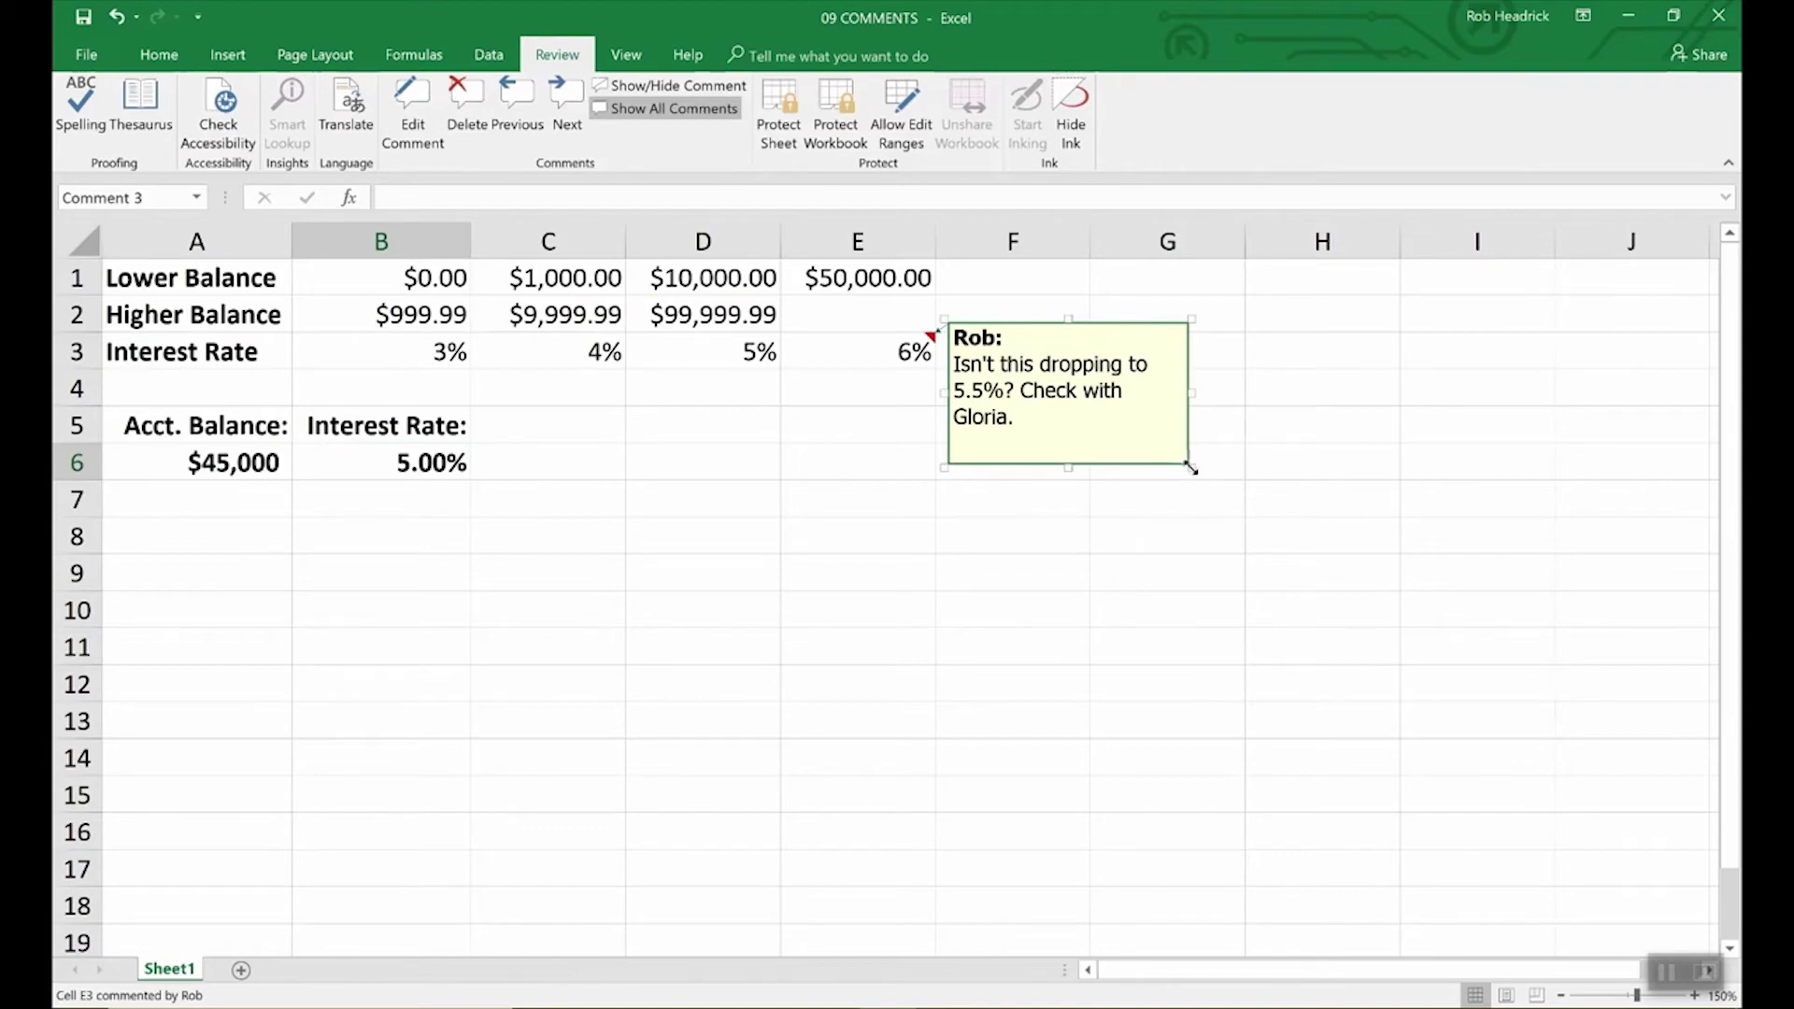
pyautogui.moveTo(1191, 467); pyautogui.dragTo(1381, 699)
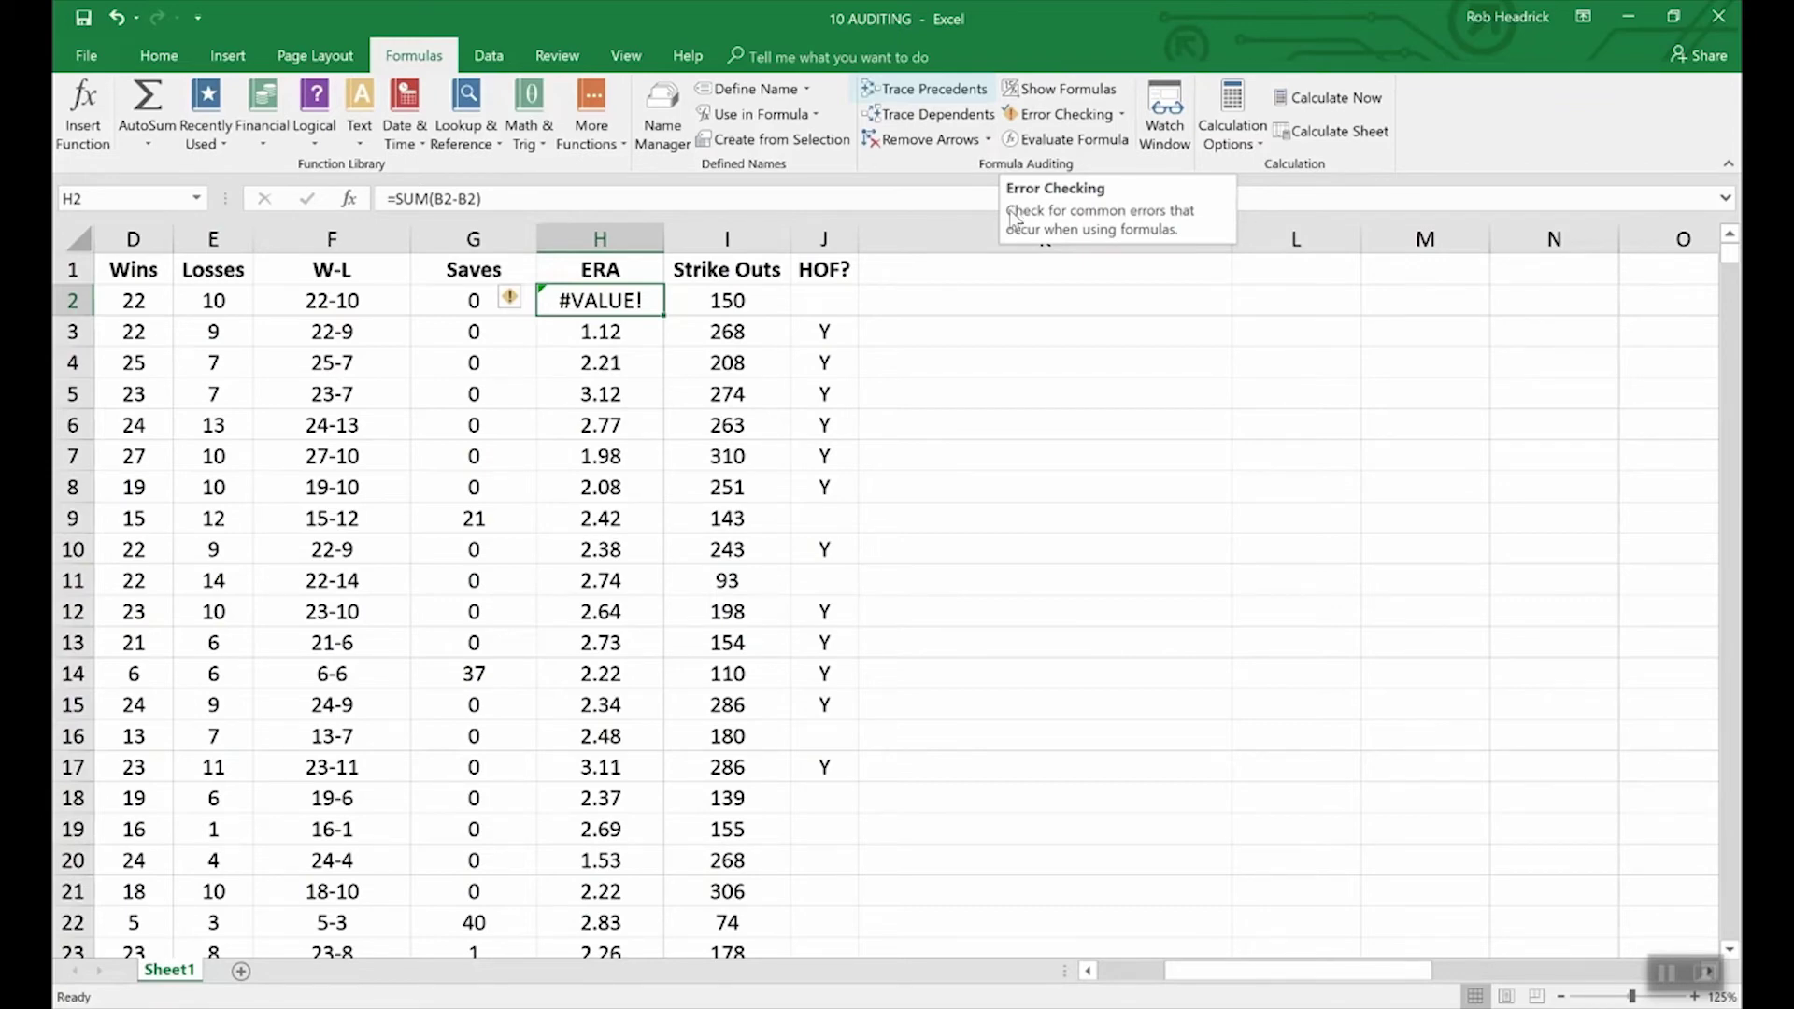
# Step: Trace precedents of F2 so arrows show D2 and E2 feeding it
pyautogui.click(353, 301)
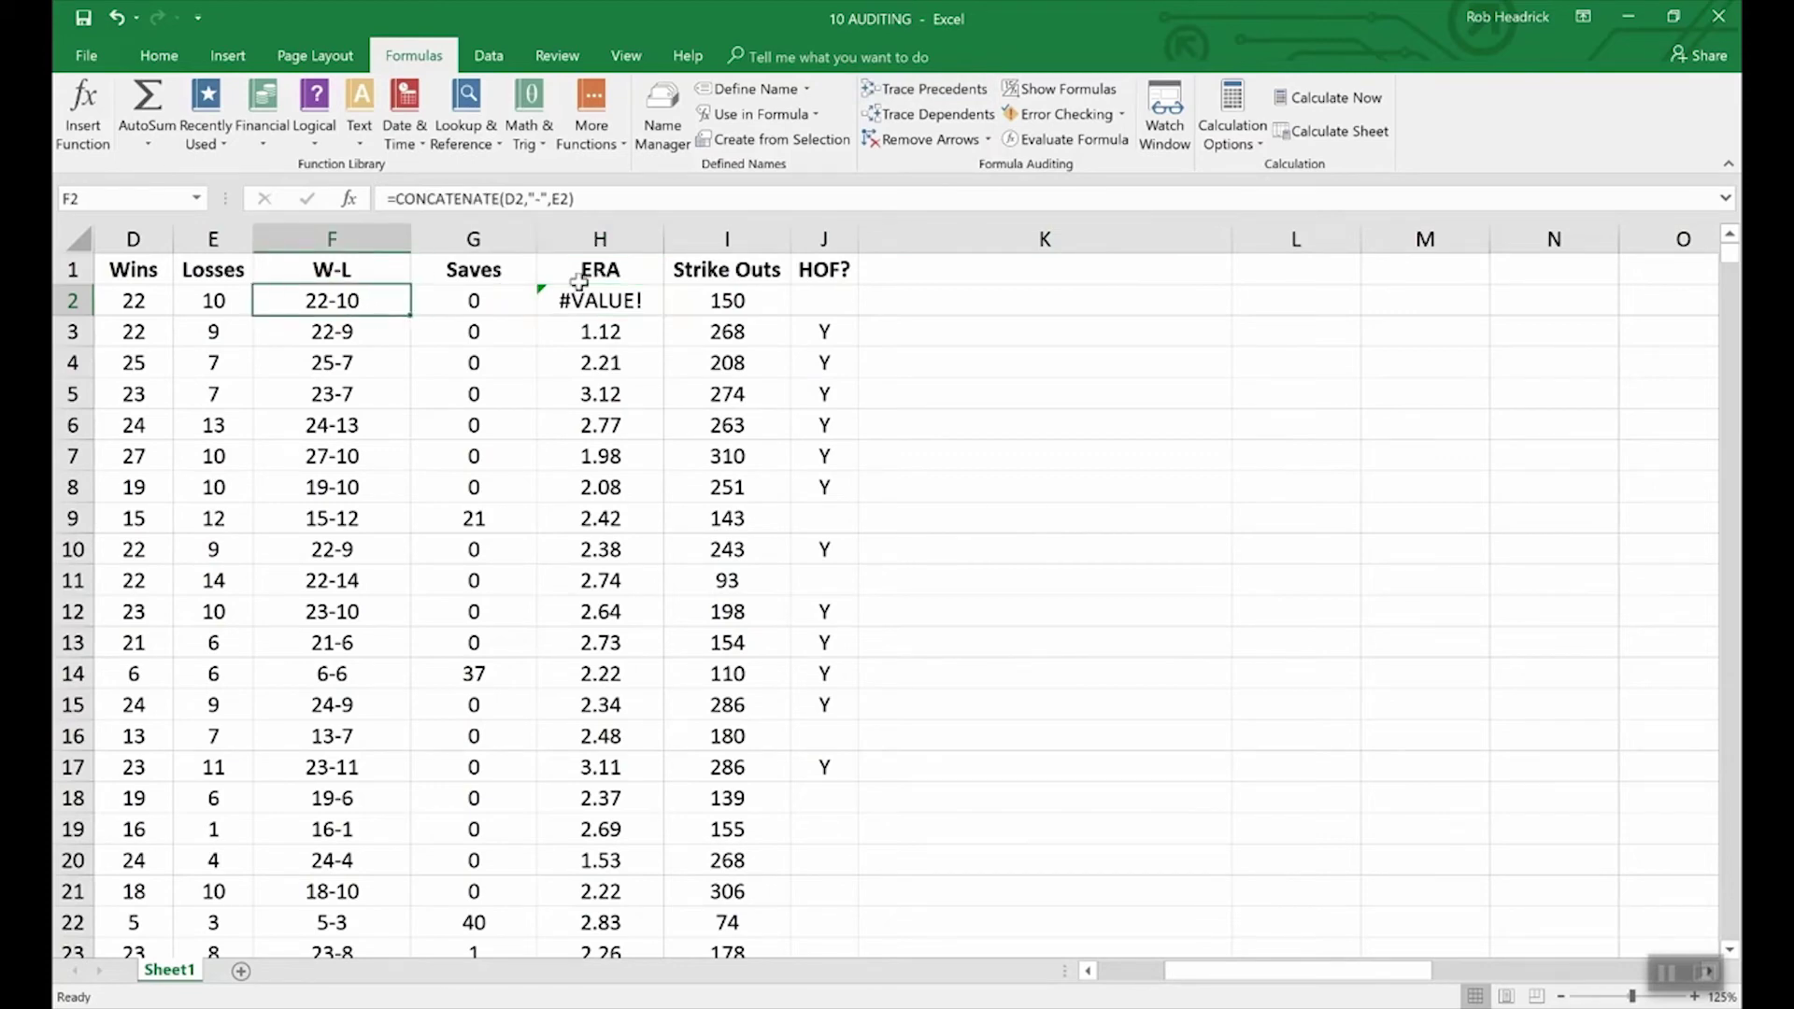
pyautogui.click(913, 91)
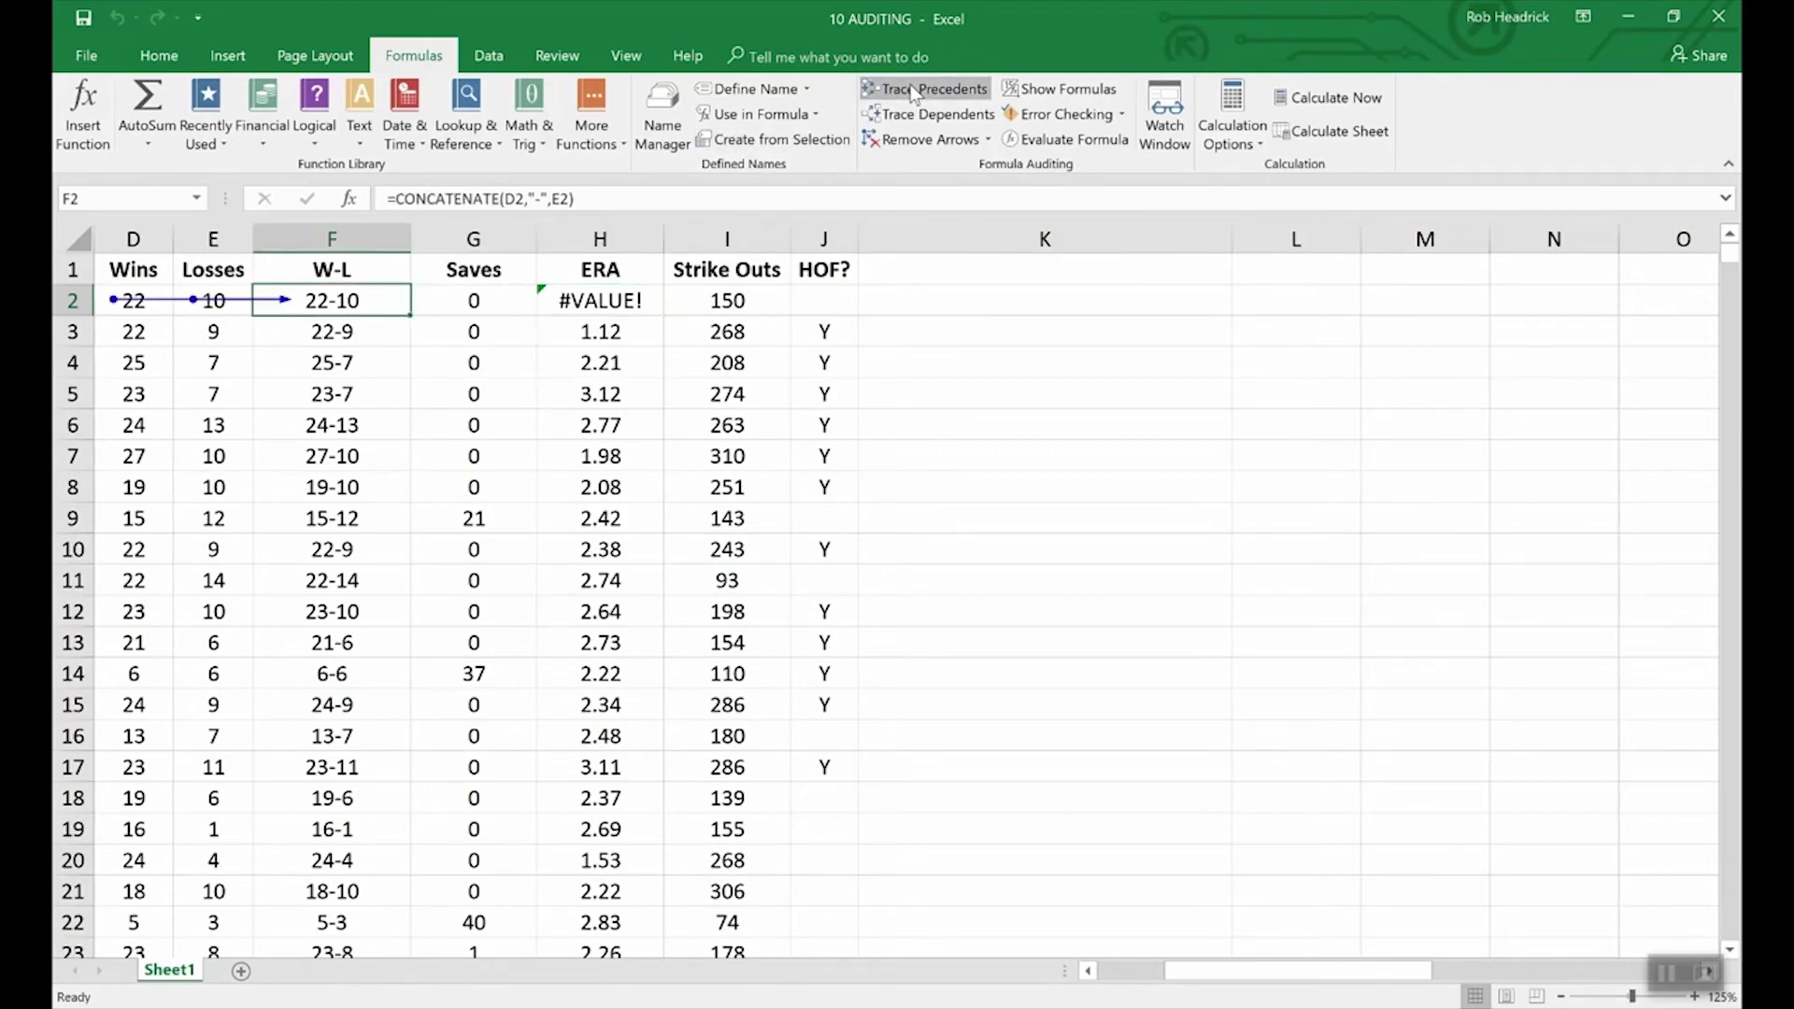
pyautogui.moveTo(1247, 970); pyautogui.dragTo(1184, 989)
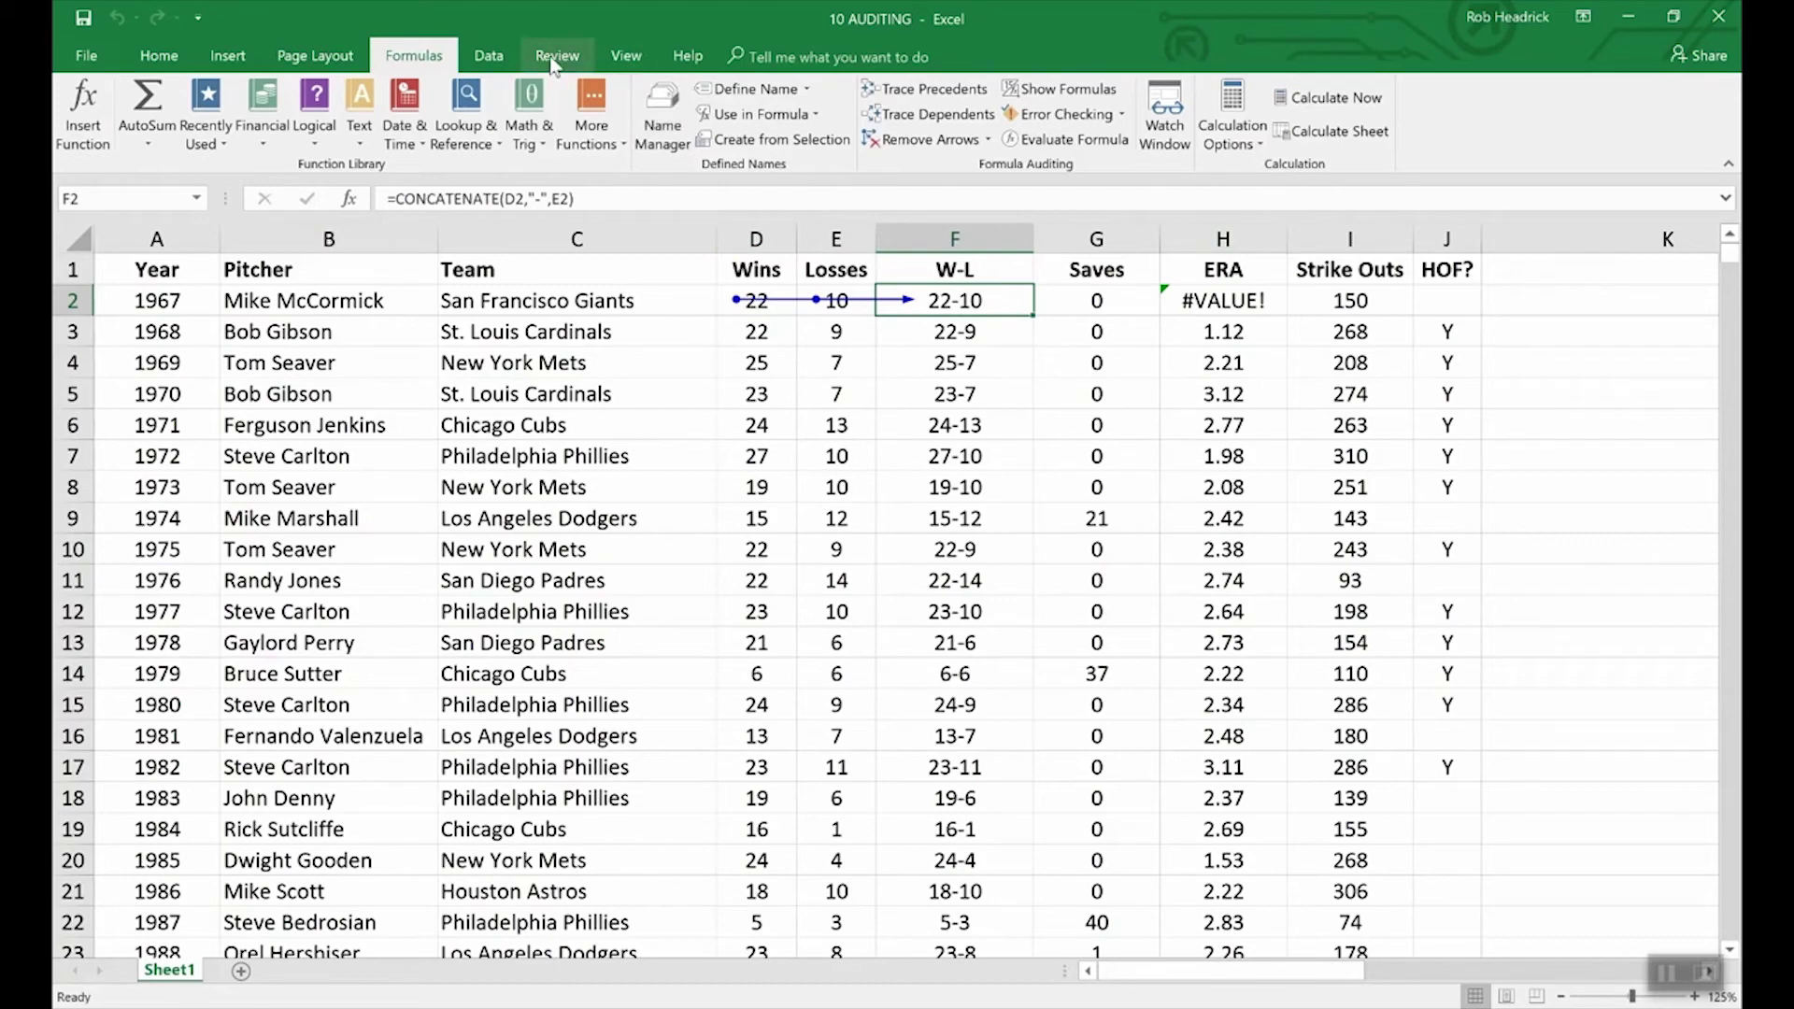
pyautogui.click(626, 56)
pyautogui.click(1069, 127)
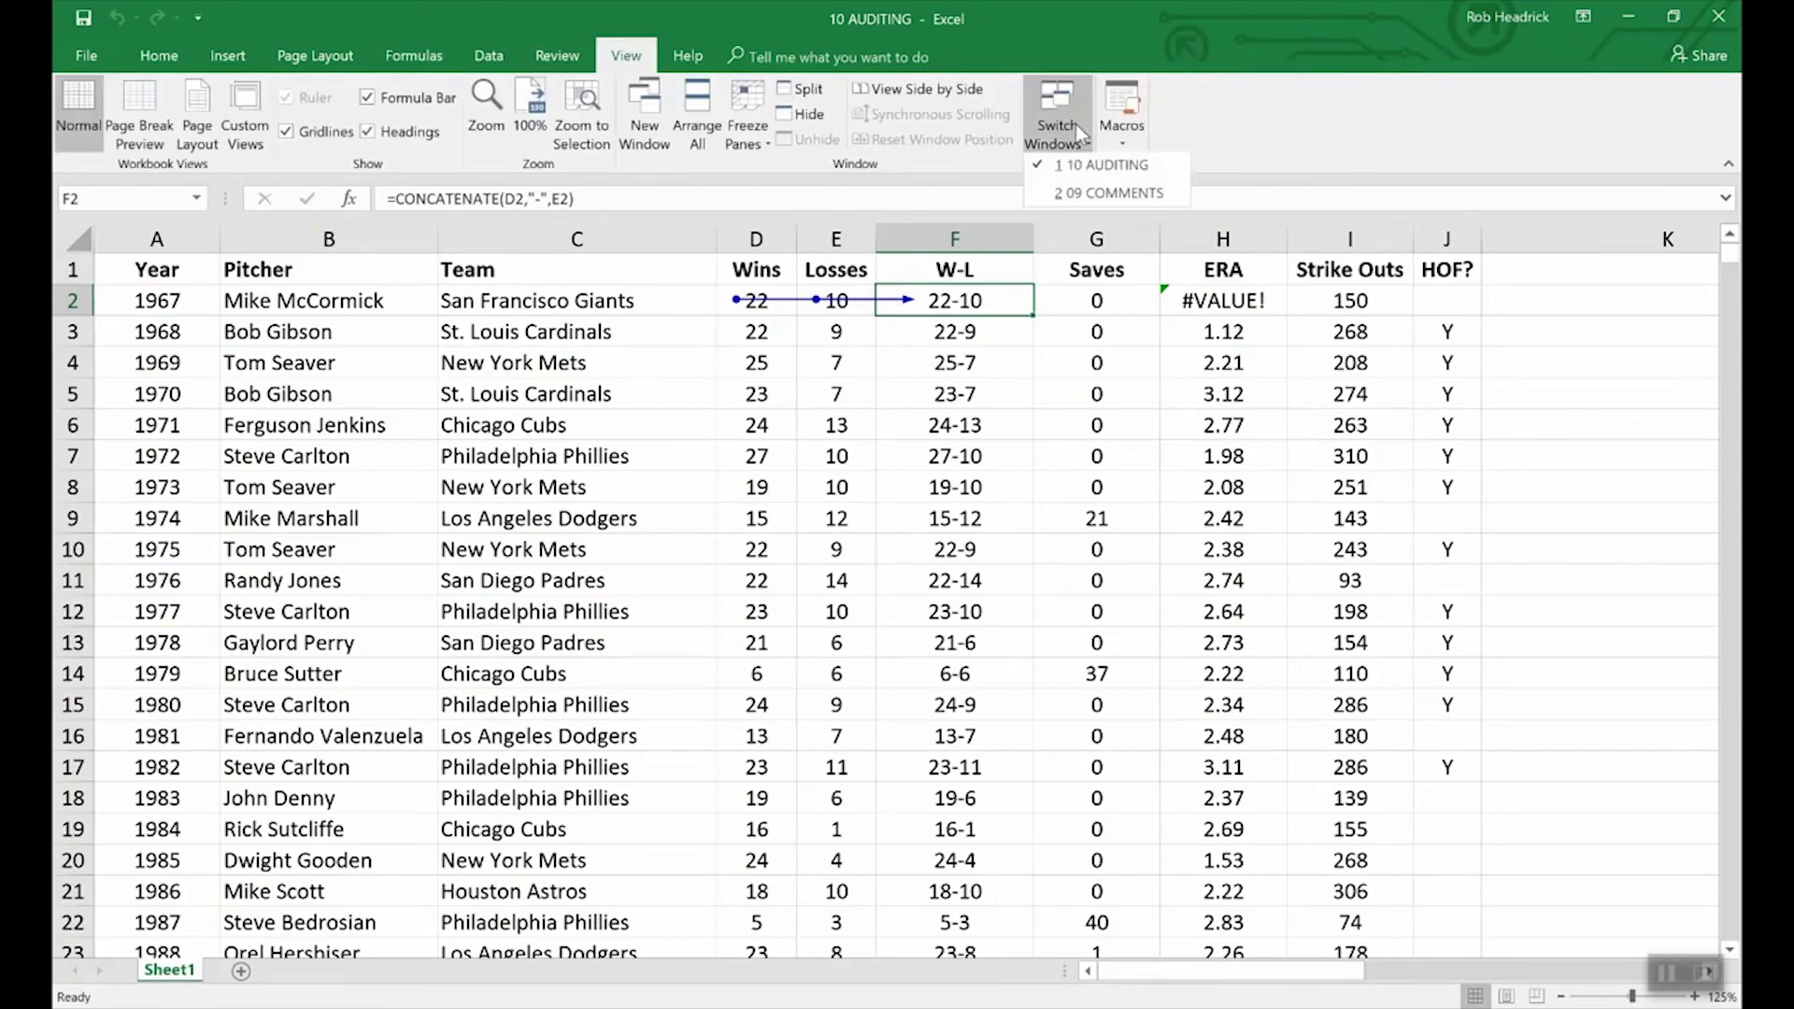
pyautogui.click(1100, 197)
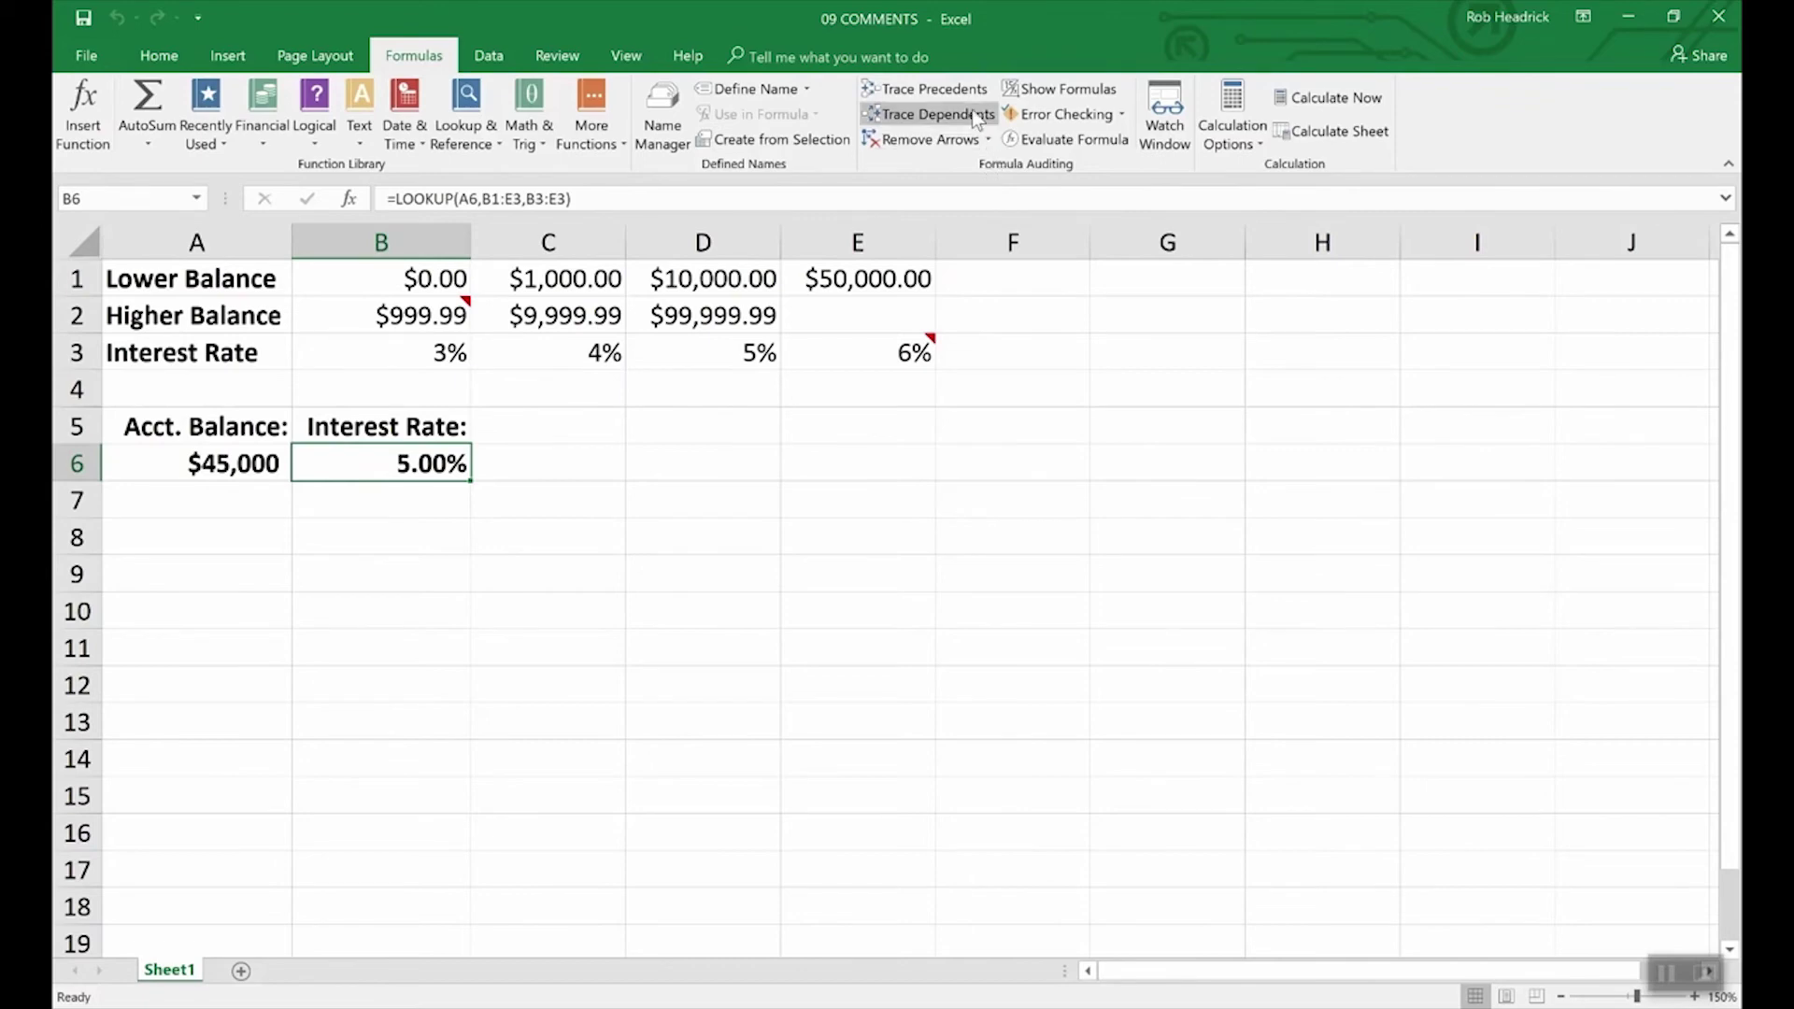
pyautogui.click(925, 89)
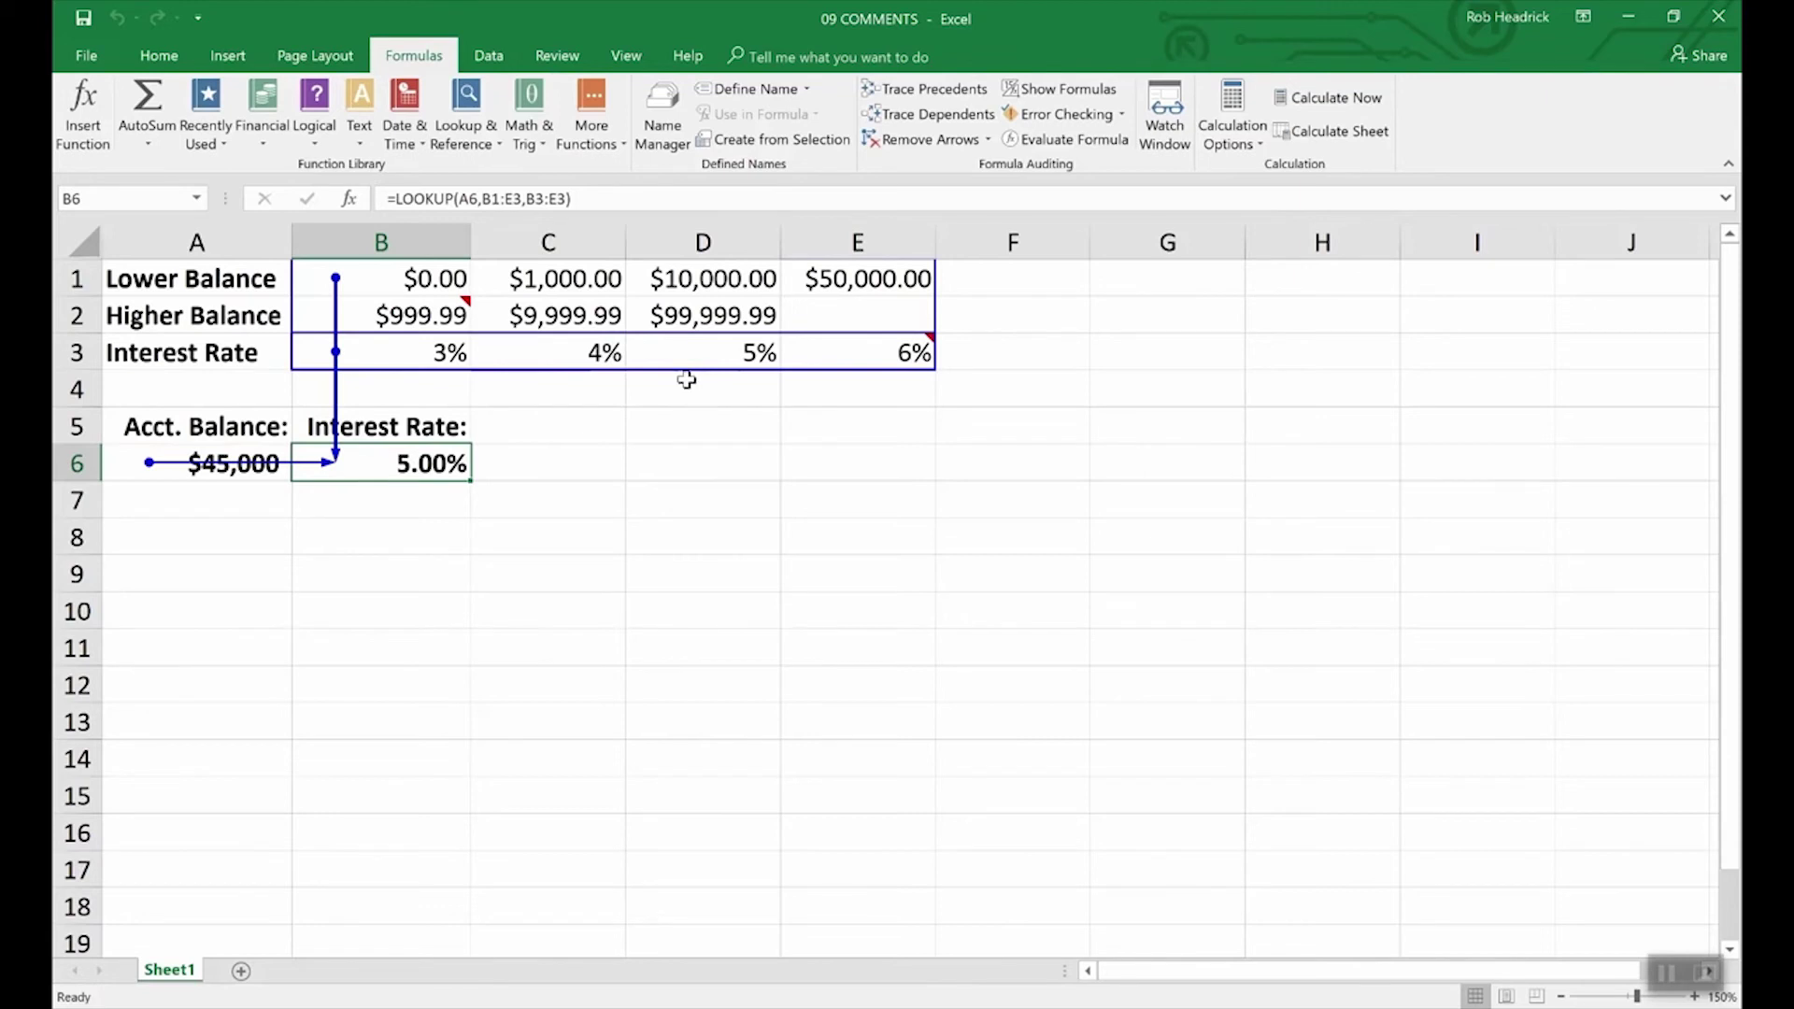
pyautogui.click(932, 145)
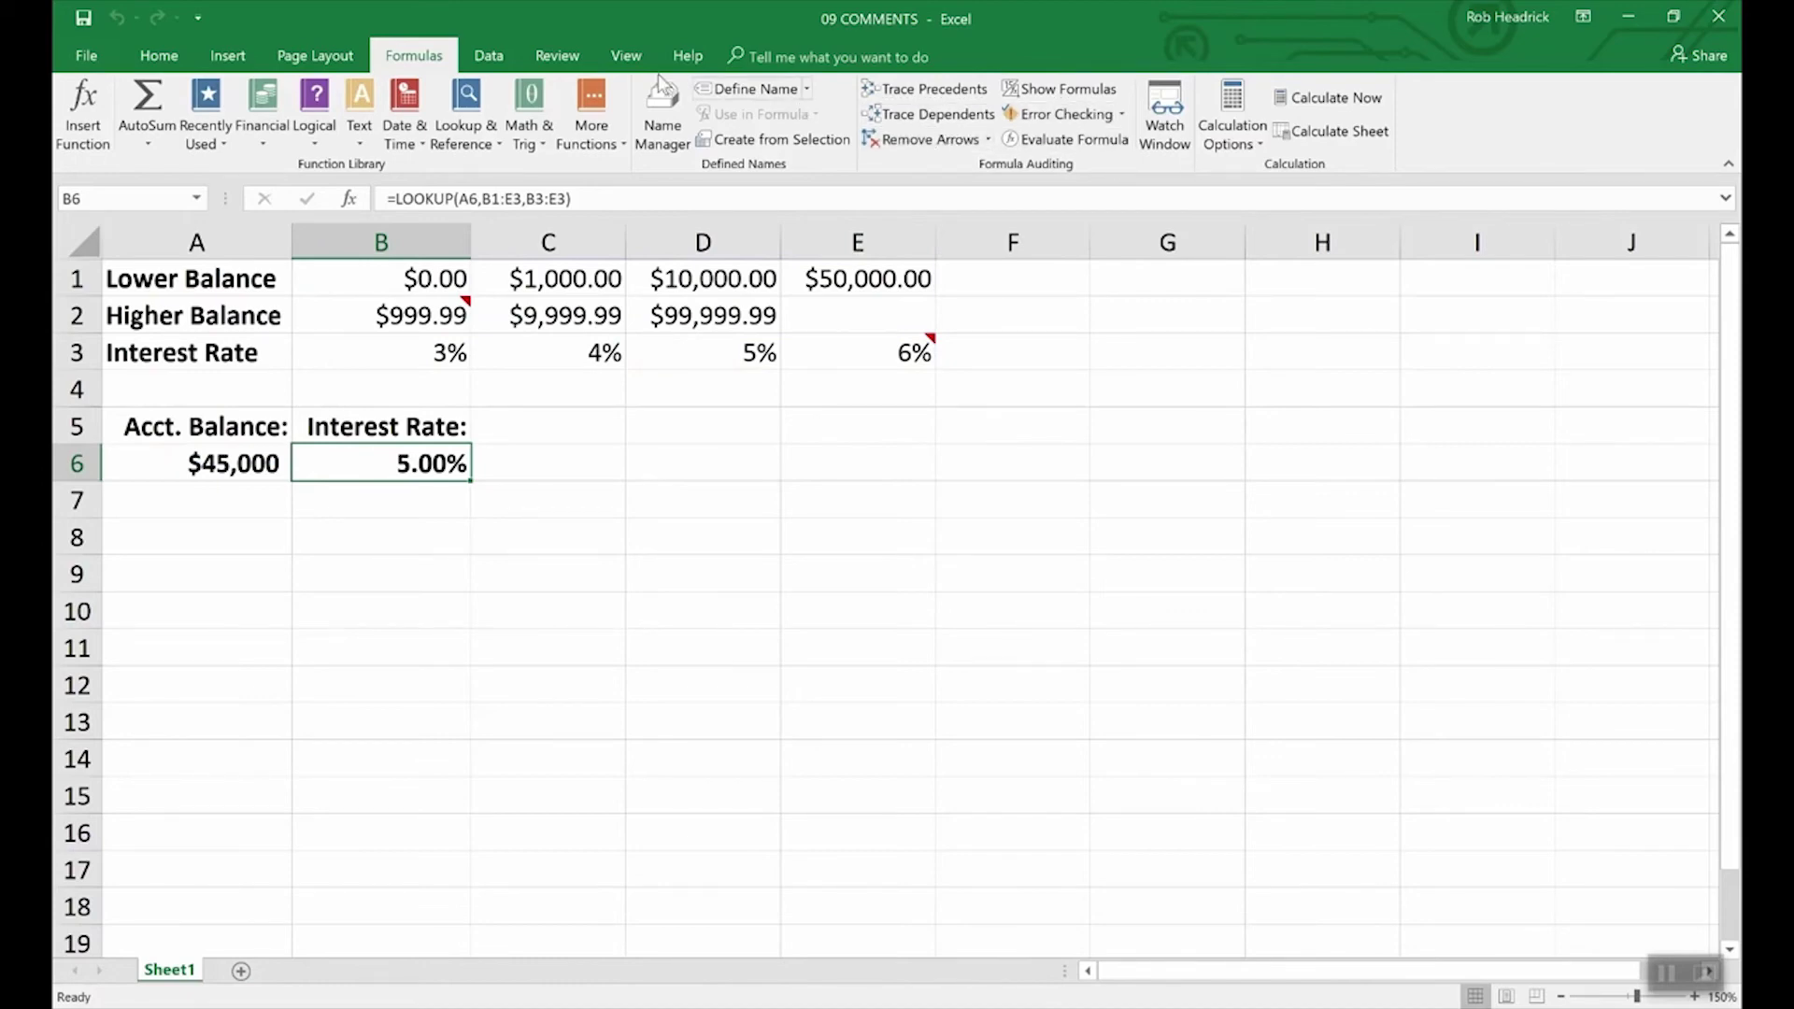
pyautogui.click(626, 56)
pyautogui.click(1057, 131)
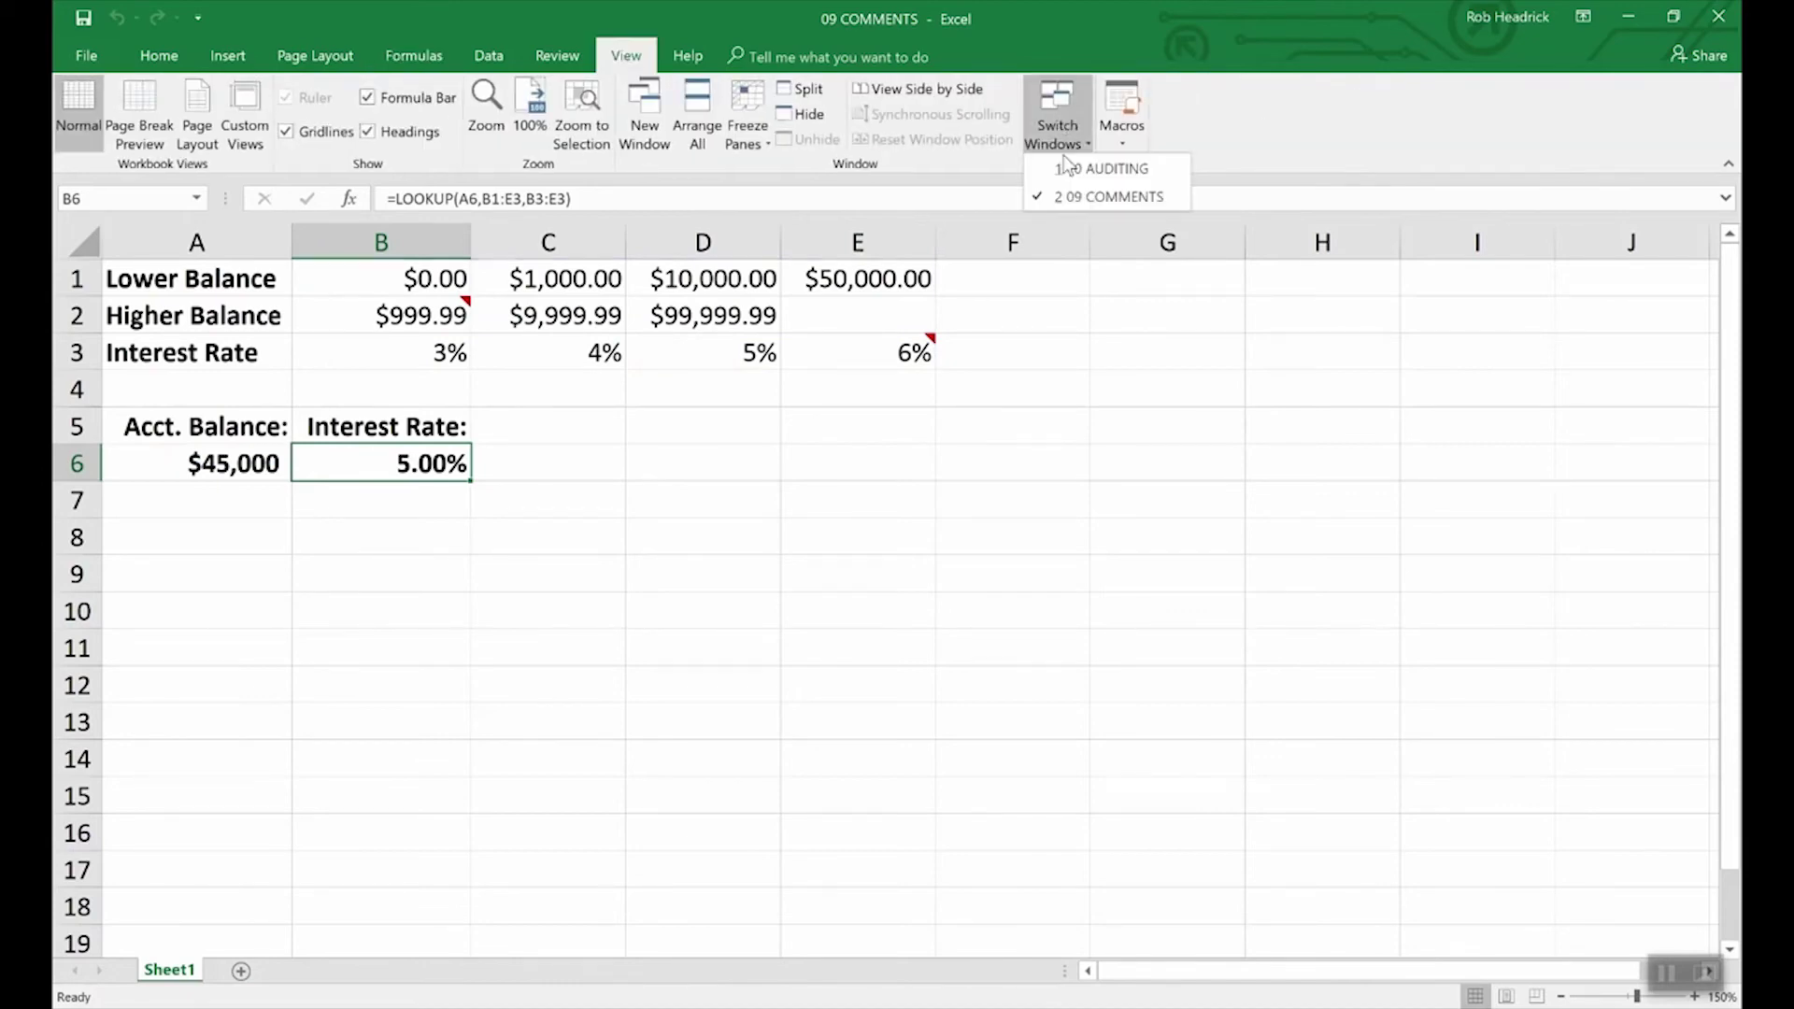
pyautogui.click(1068, 167)
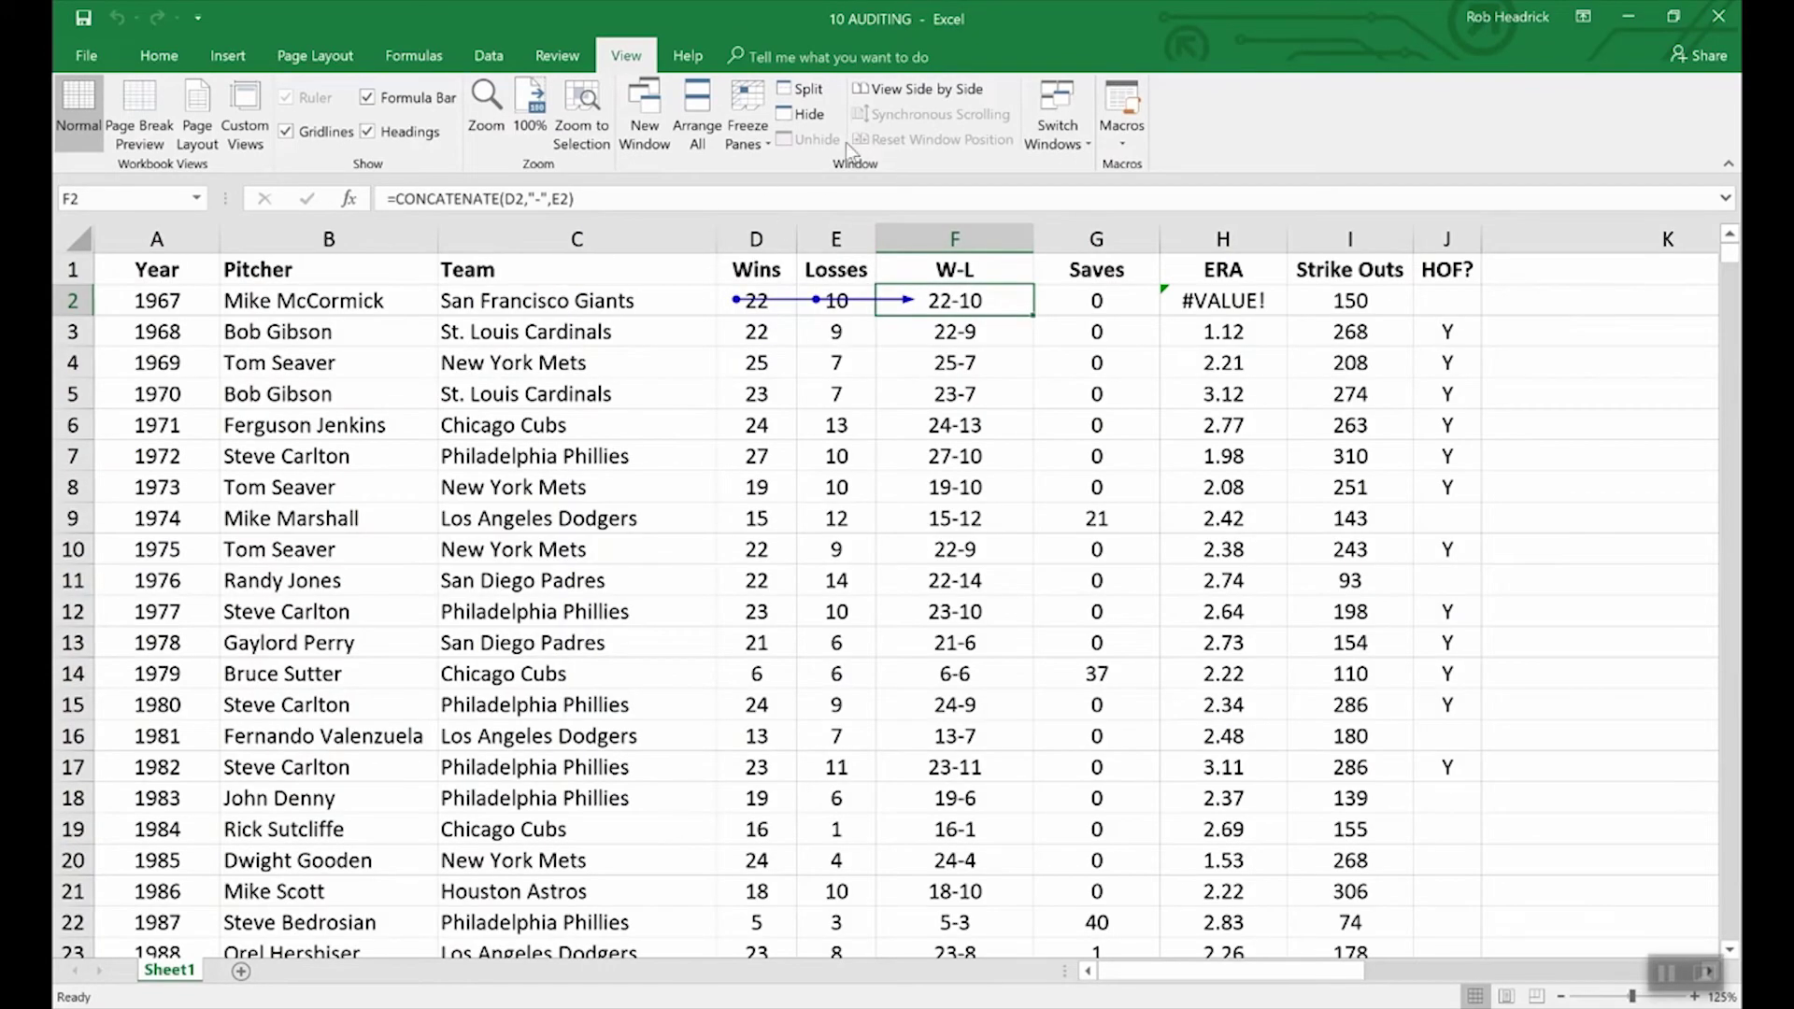
# Step: Remove the tracer arrows and switch the sheet to display formulas
pyautogui.click(414, 55)
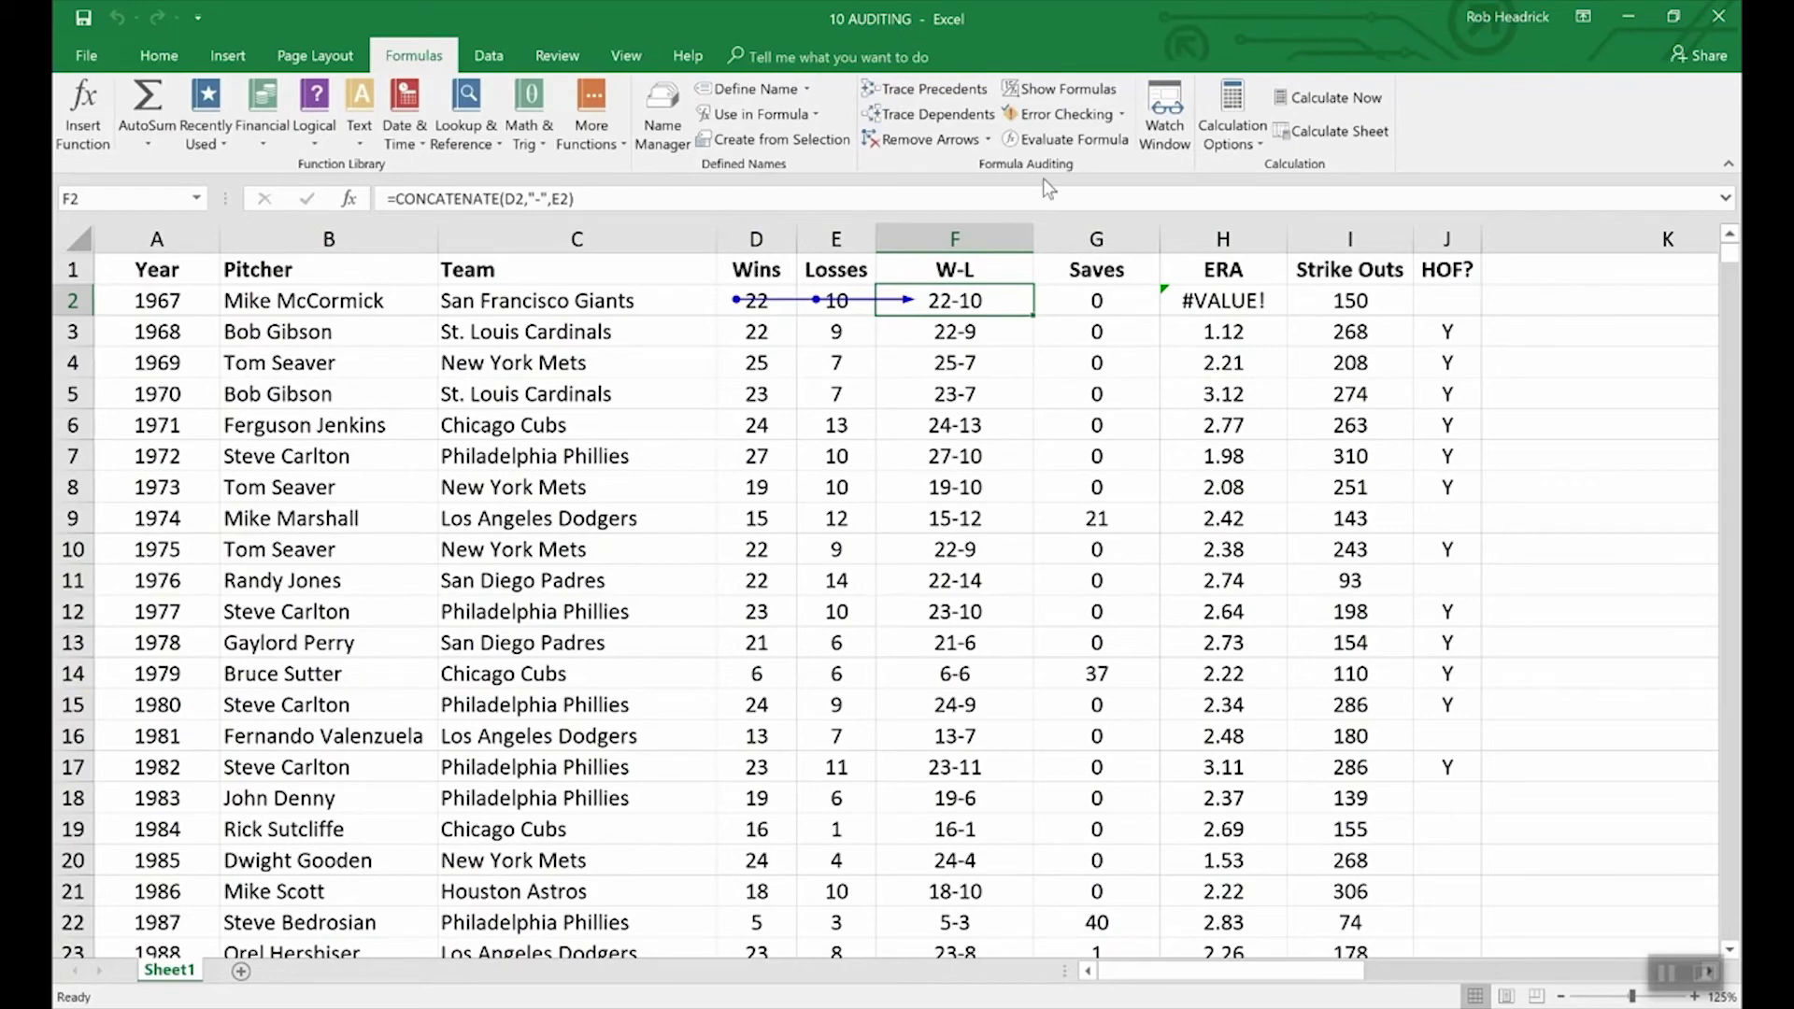
pyautogui.click(934, 142)
pyautogui.click(1042, 94)
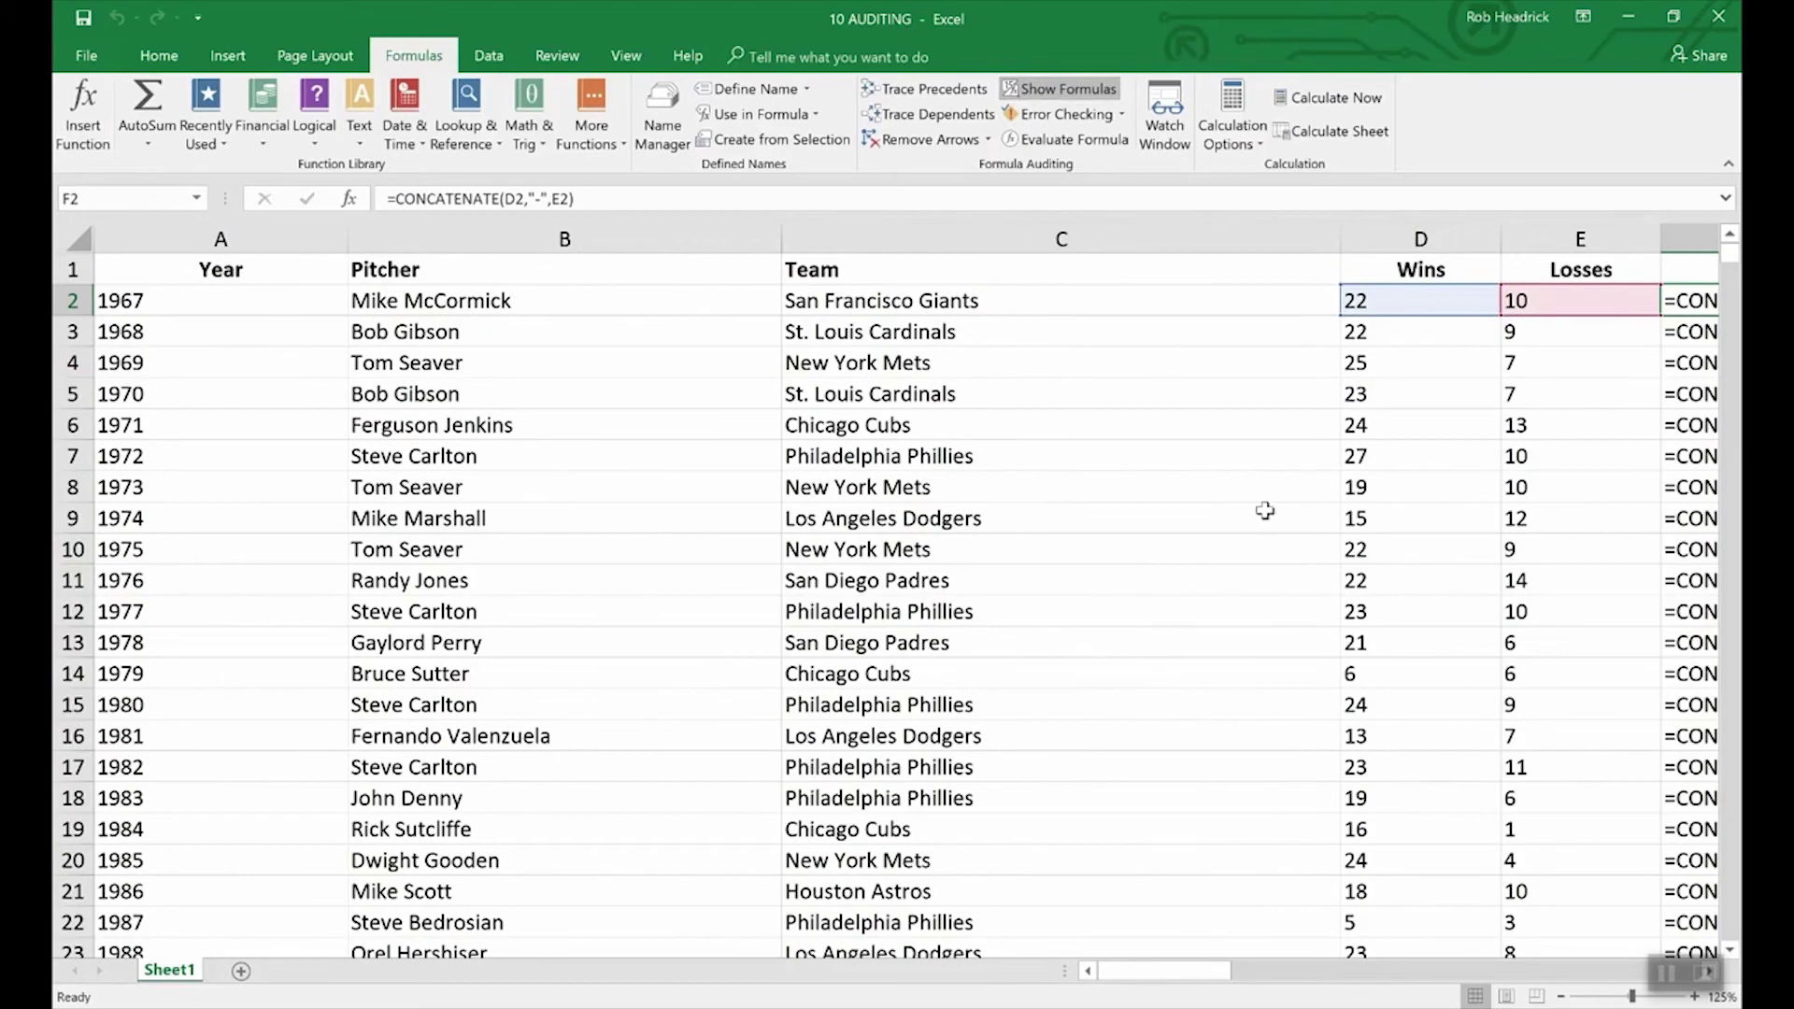
pyautogui.moveTo(1190, 974); pyautogui.dragTo(1254, 968)
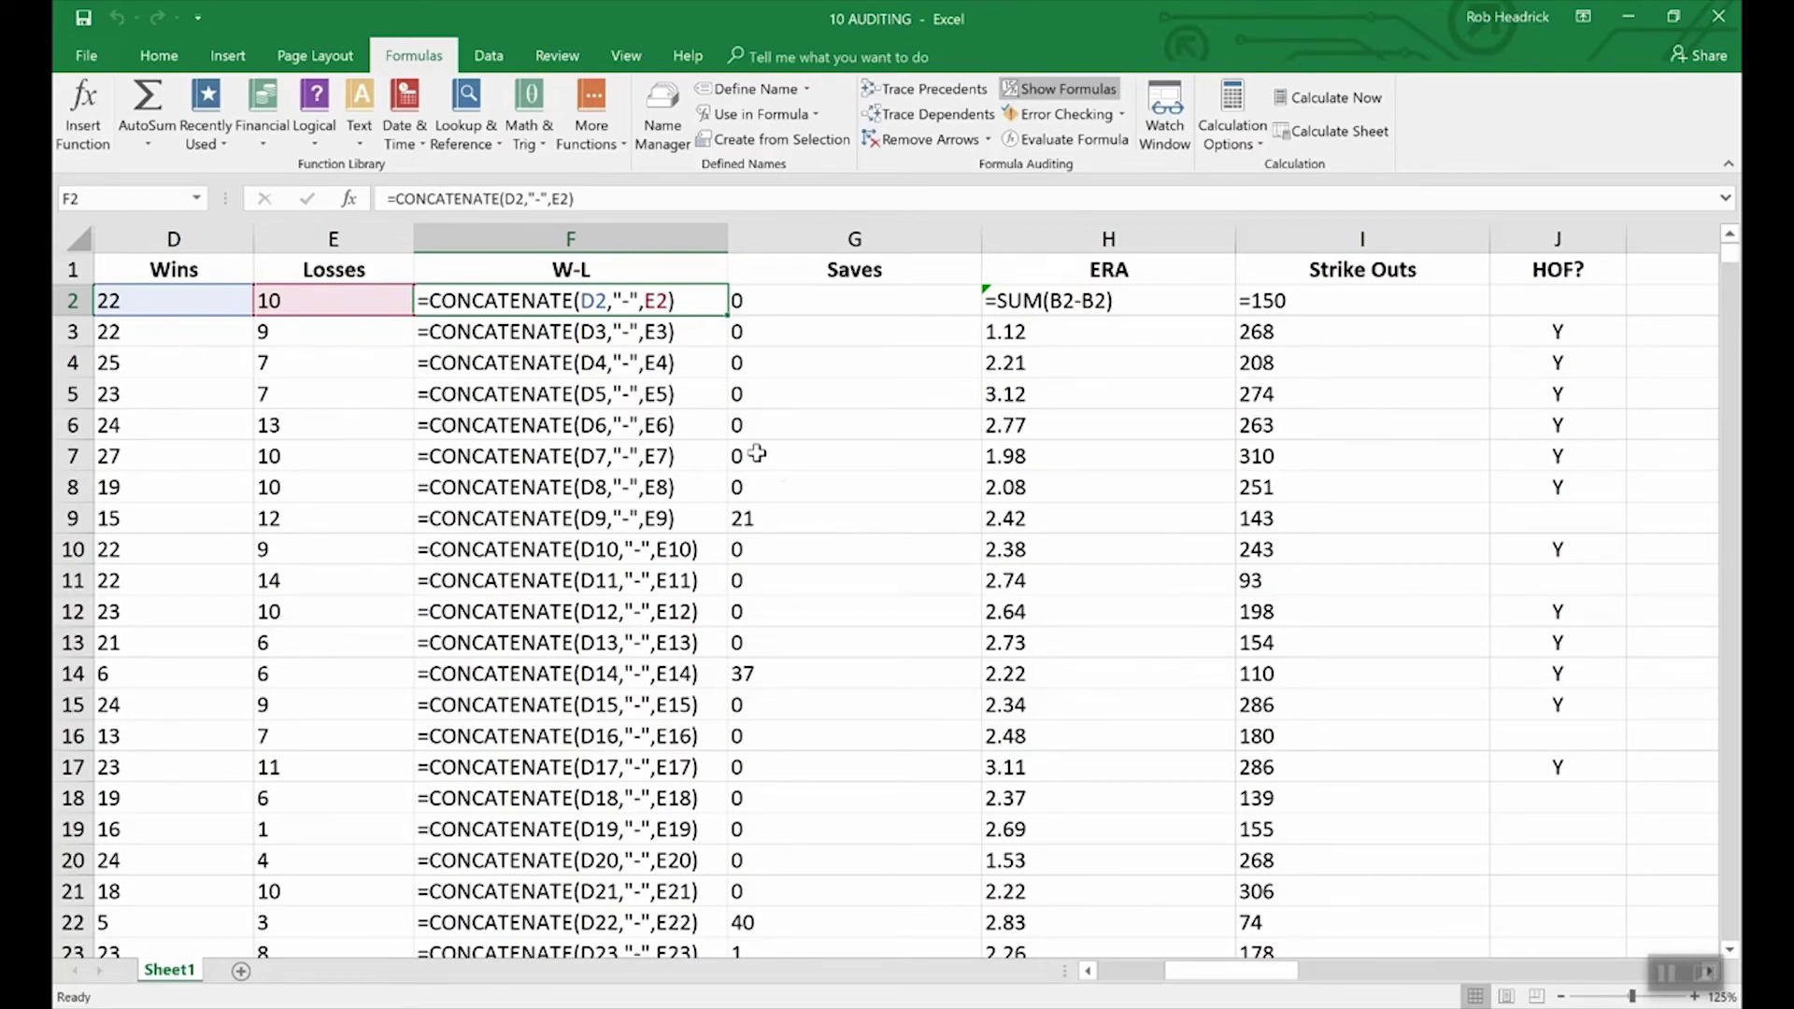
# Step: Return to showing results and scroll back to the Pitcher and Year columns
pyautogui.click(1073, 92)
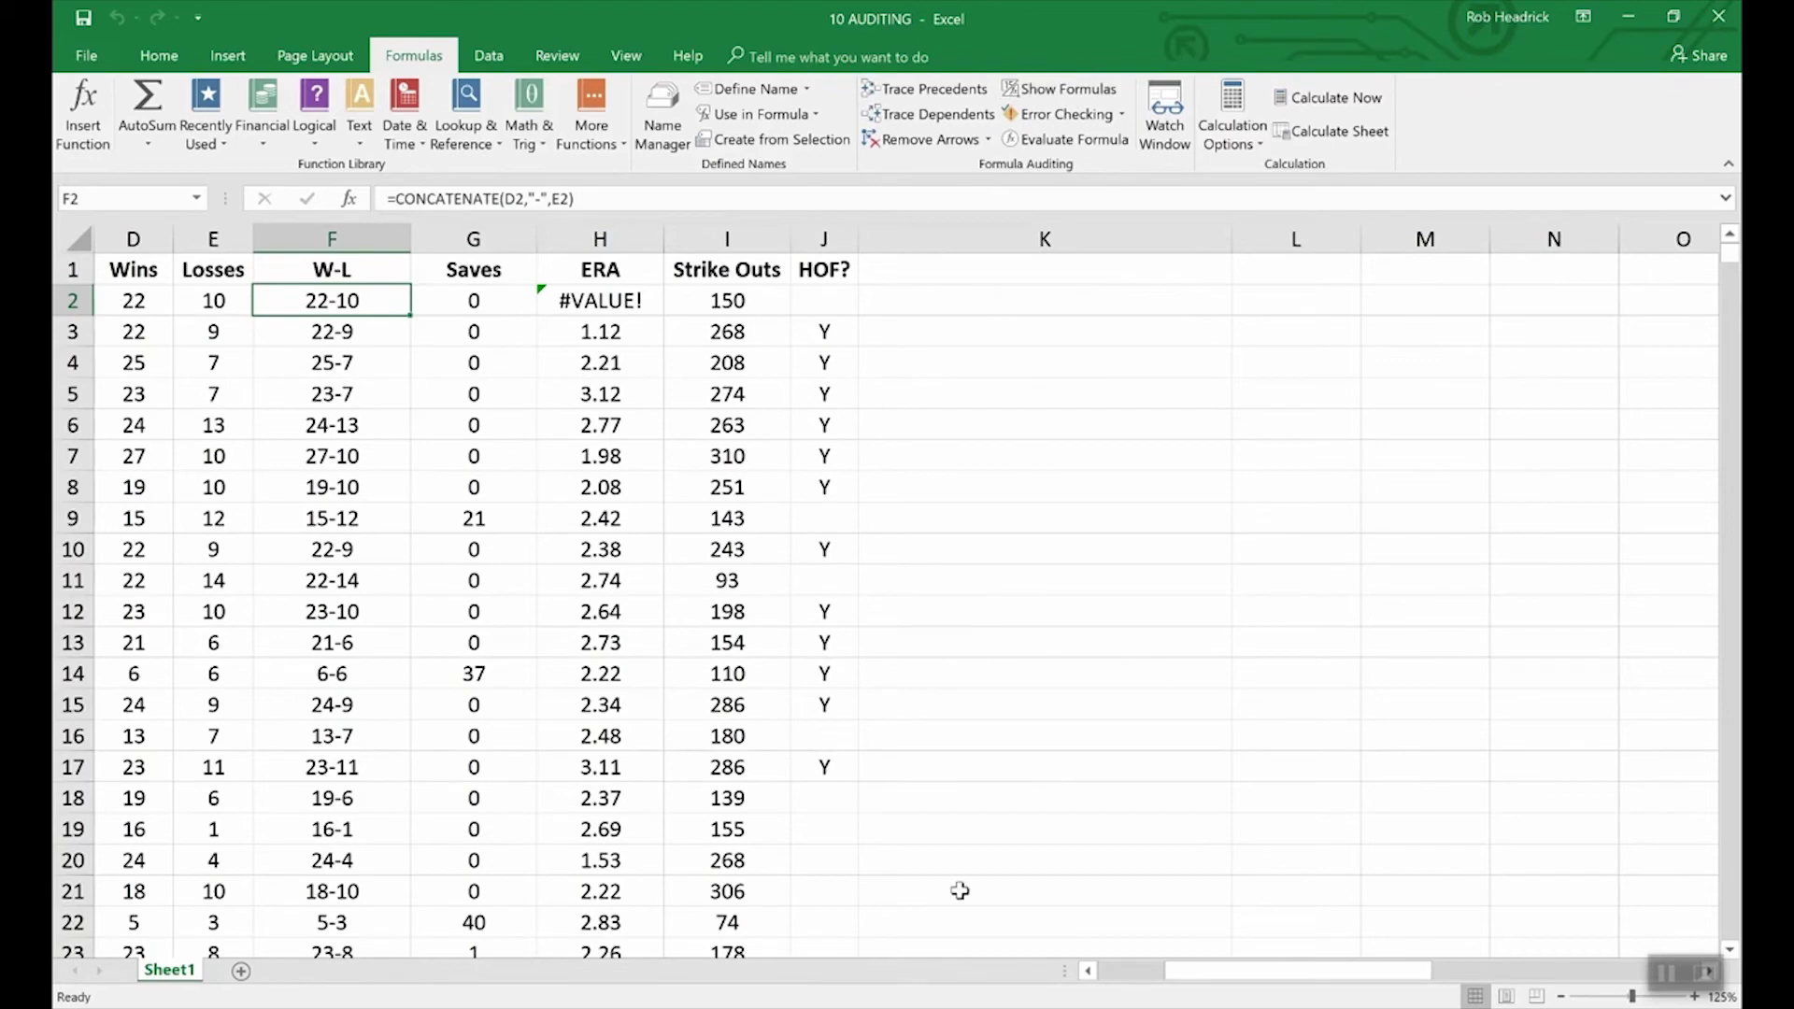
pyautogui.click(1089, 972)
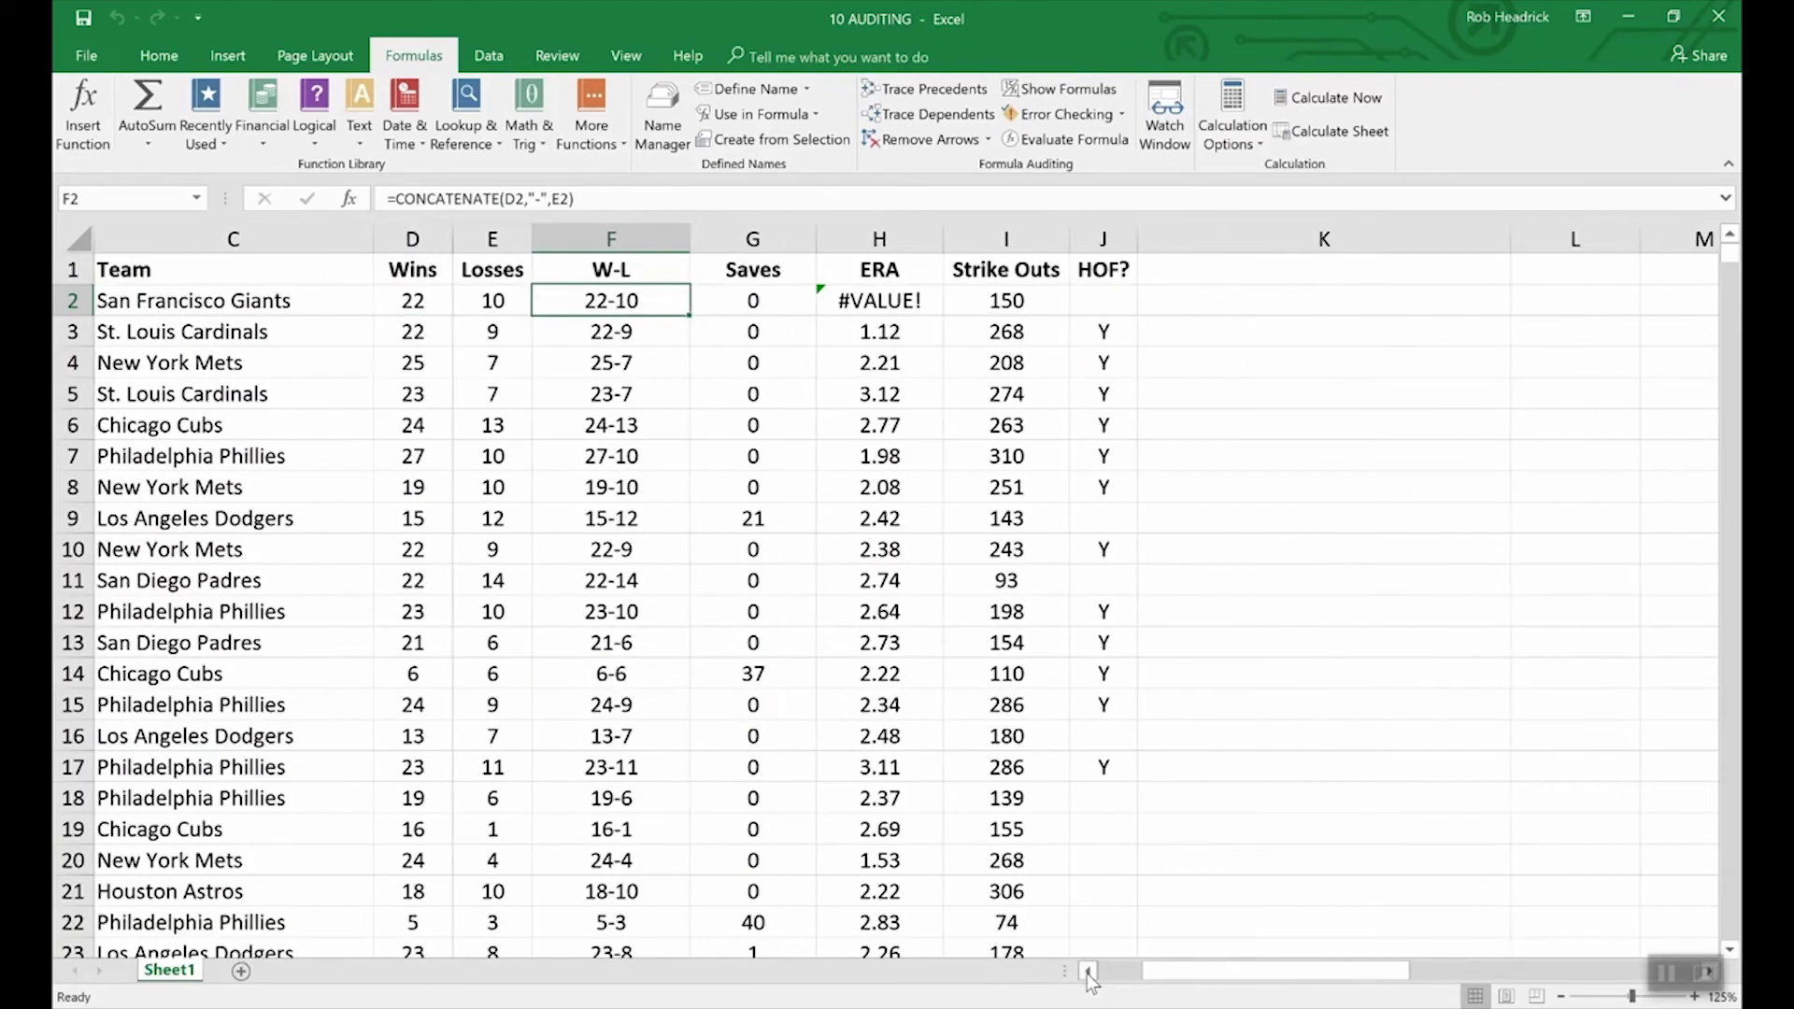
pyautogui.click(1089, 972)
pyautogui.click(1088, 971)
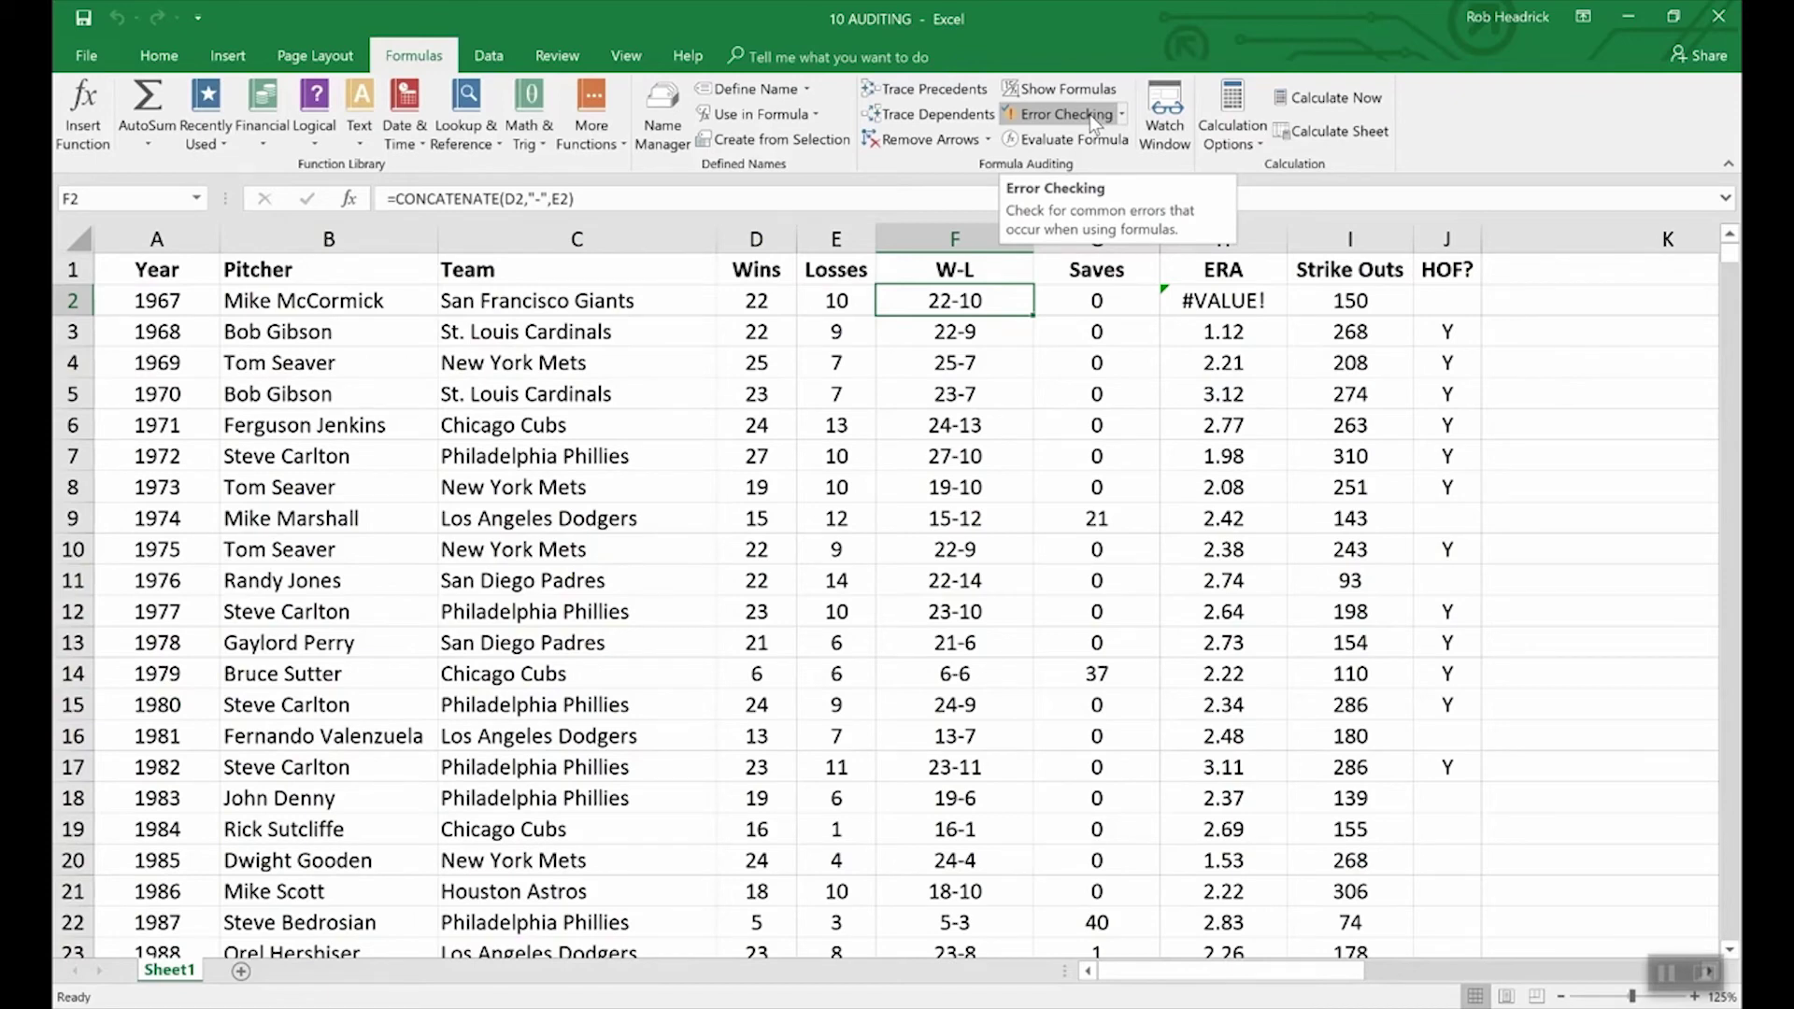
pyautogui.click(1089, 114)
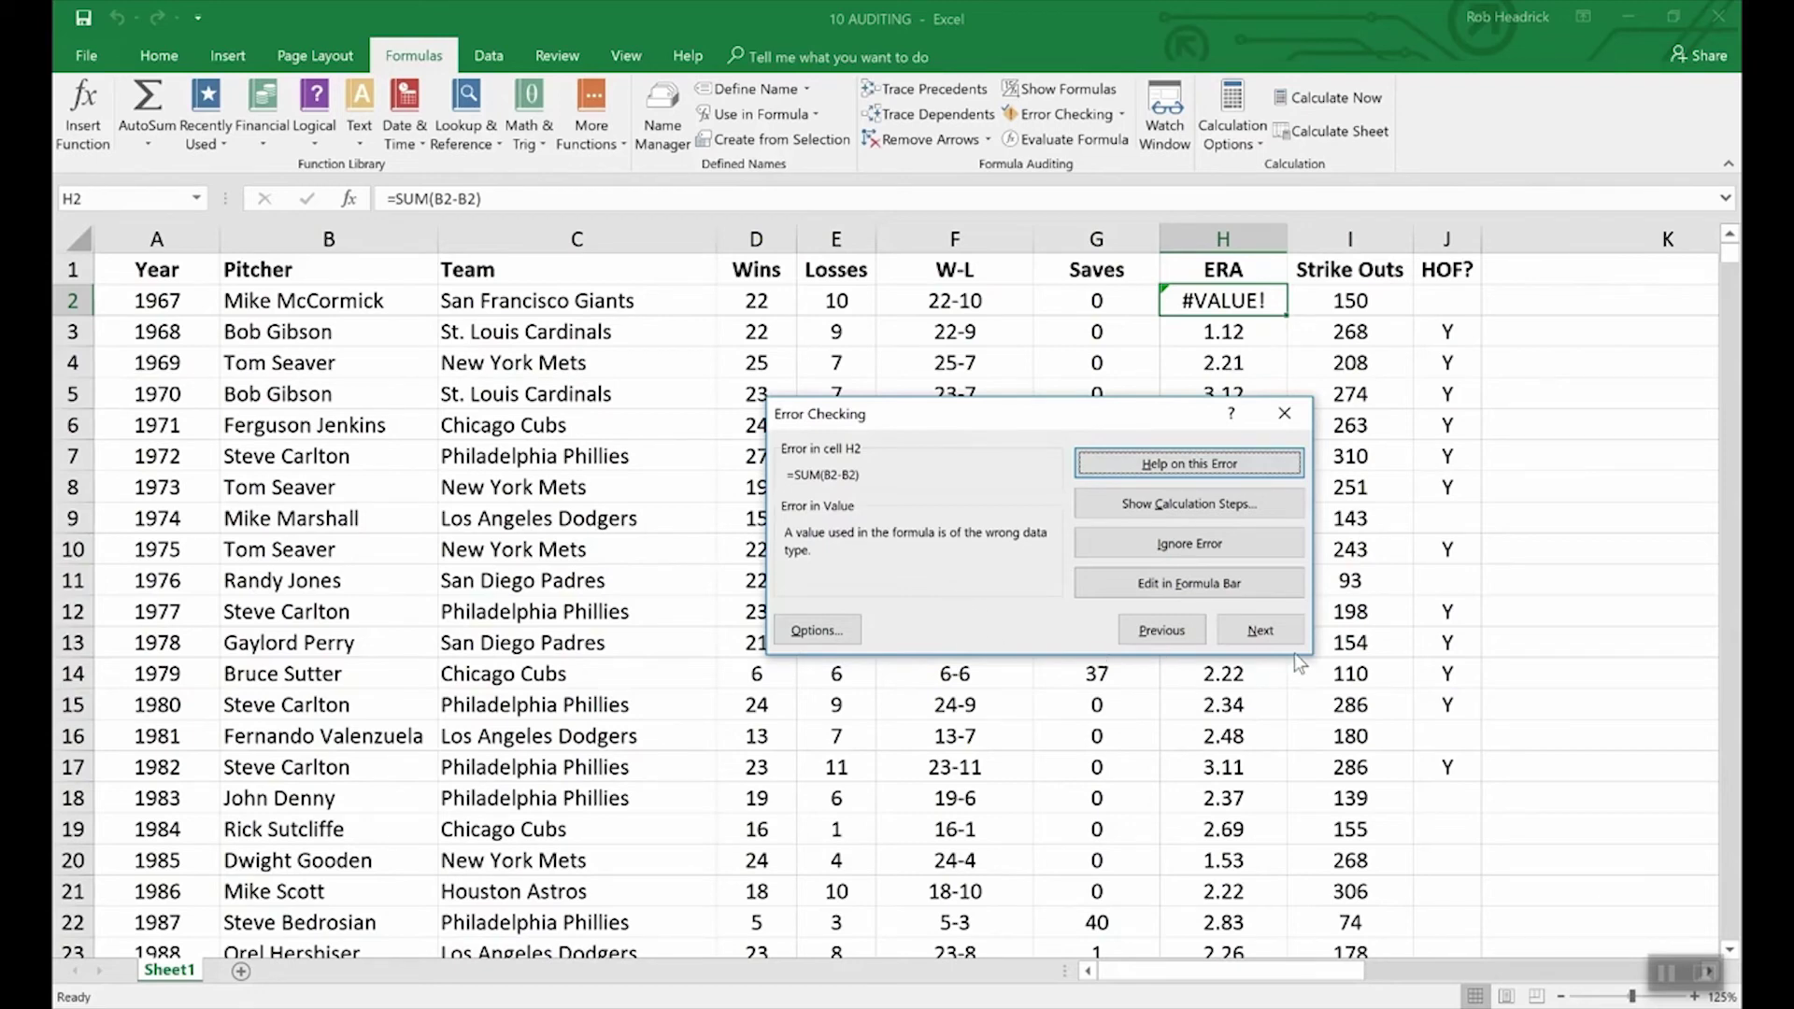
pyautogui.click(1542, 587)
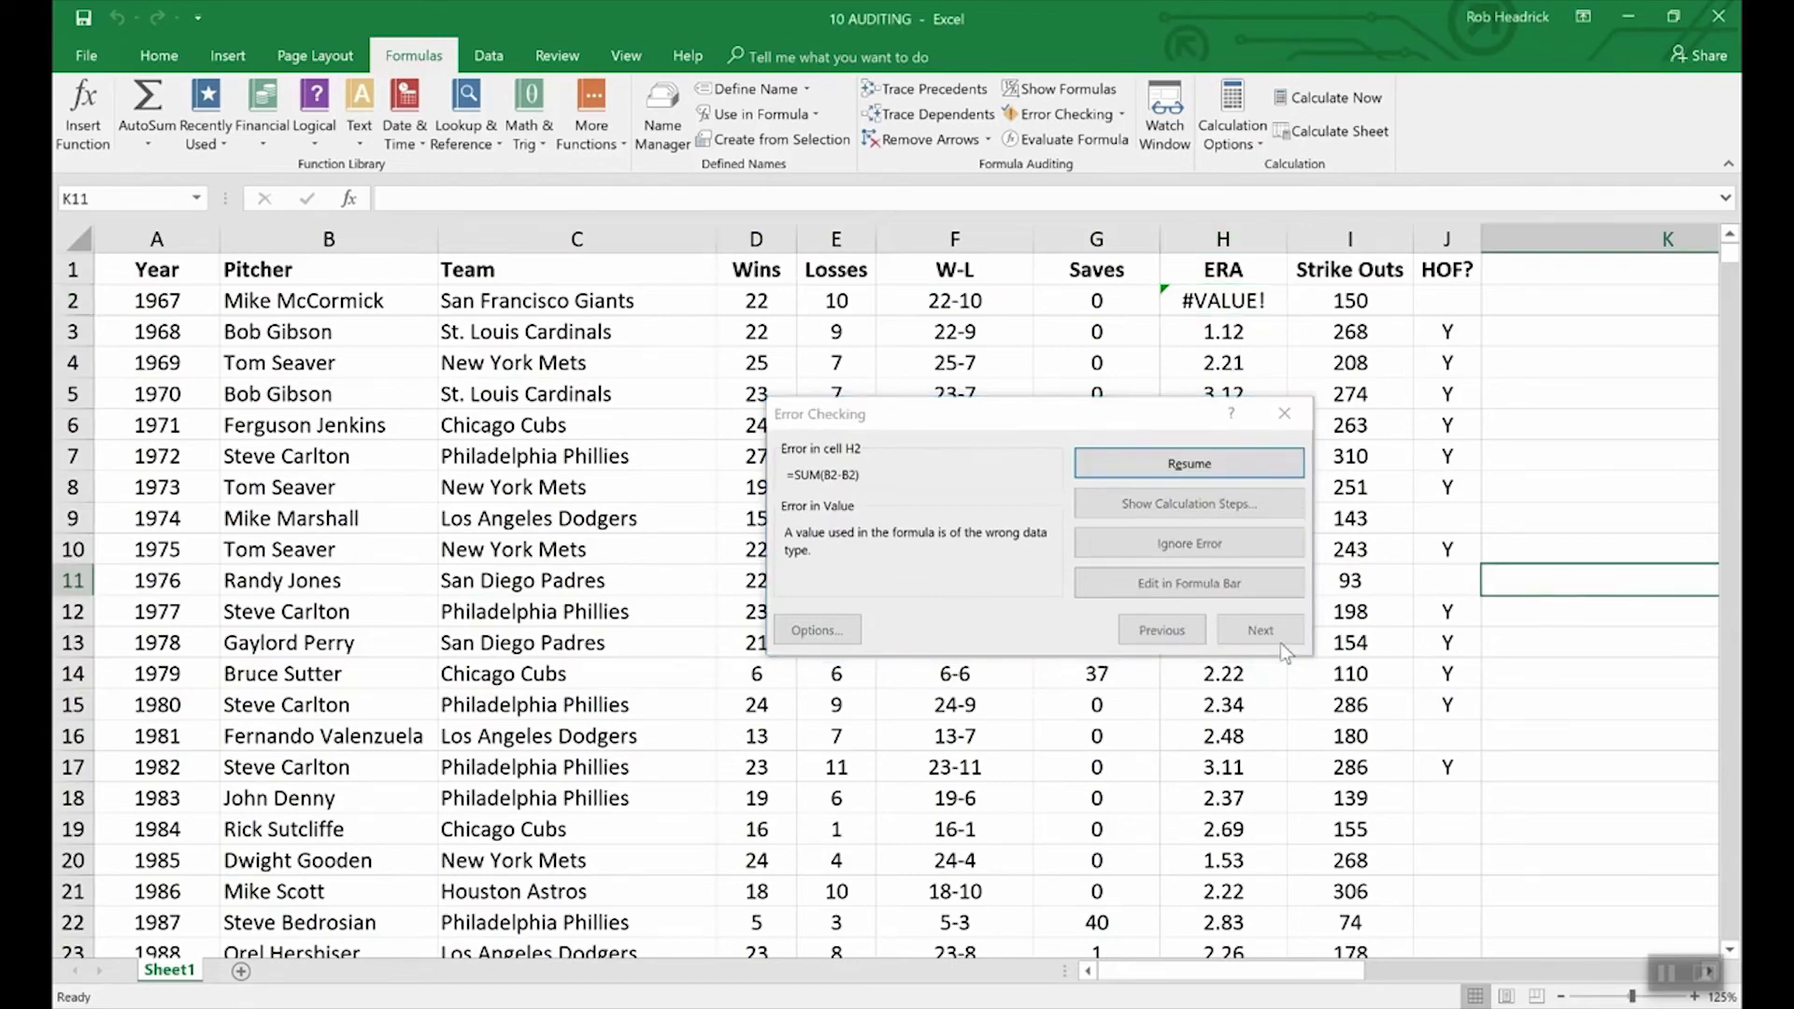
pyautogui.click(1283, 412)
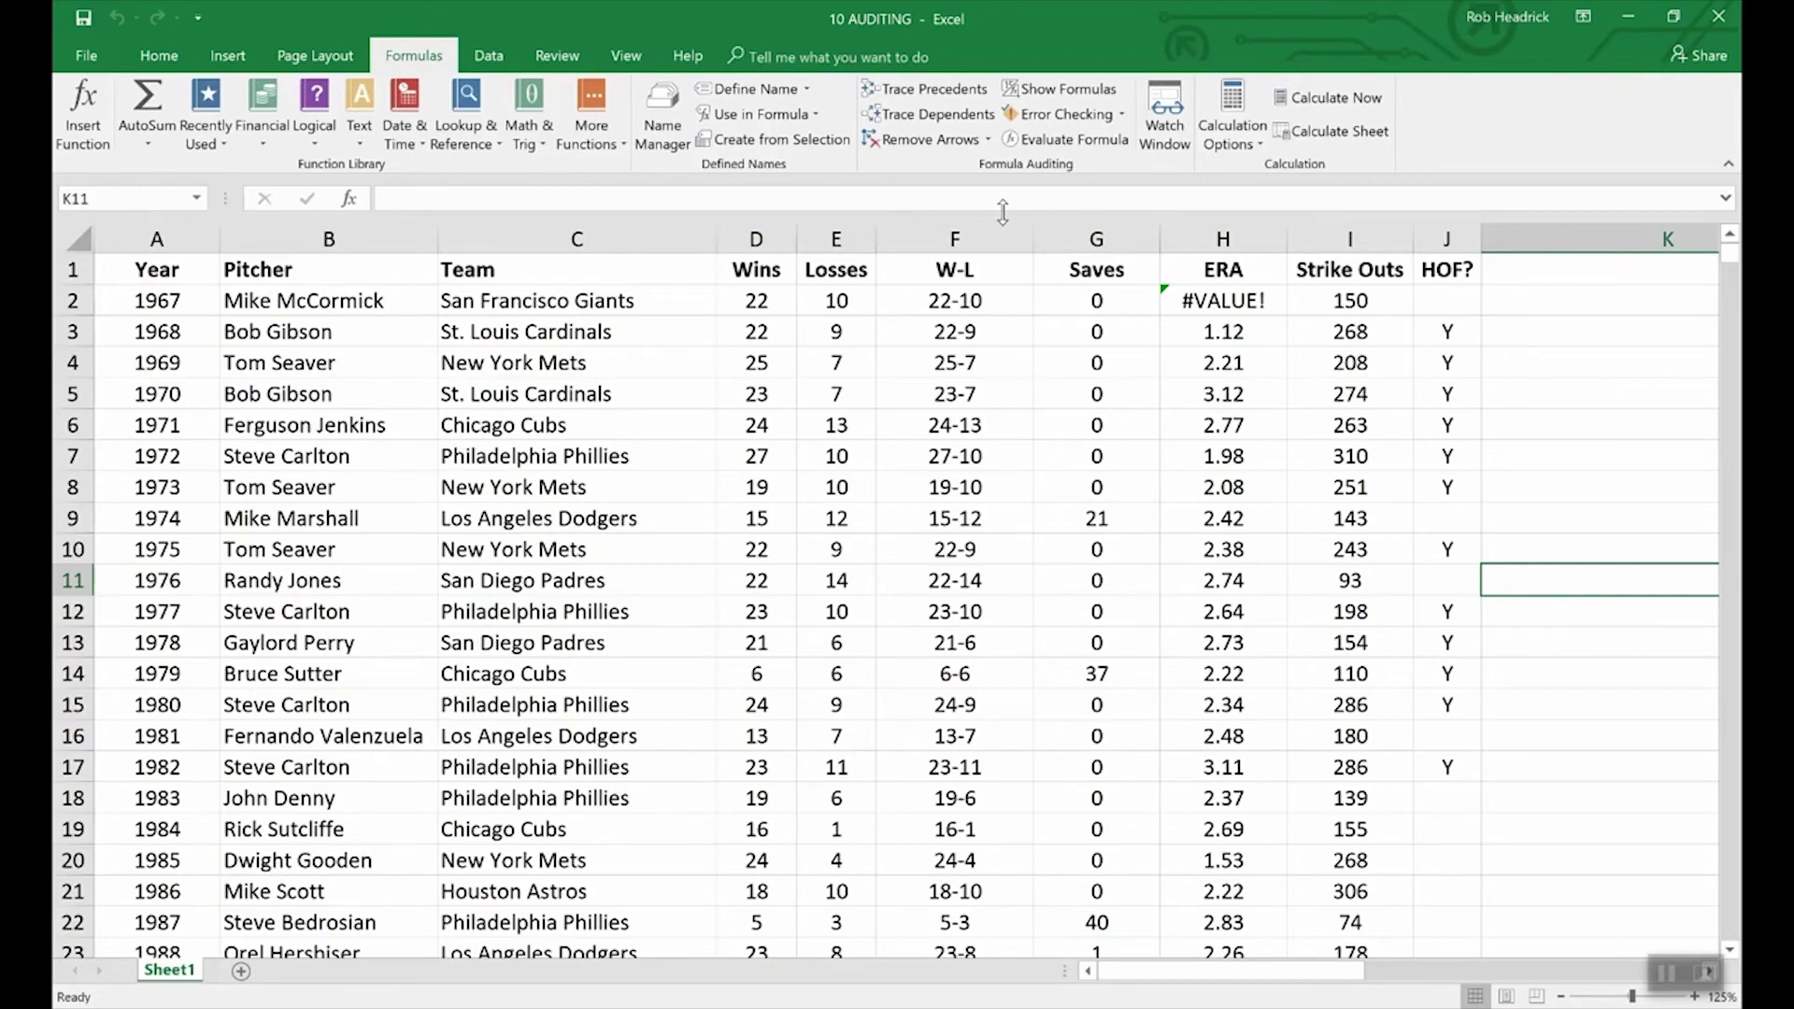
pyautogui.click(921, 302)
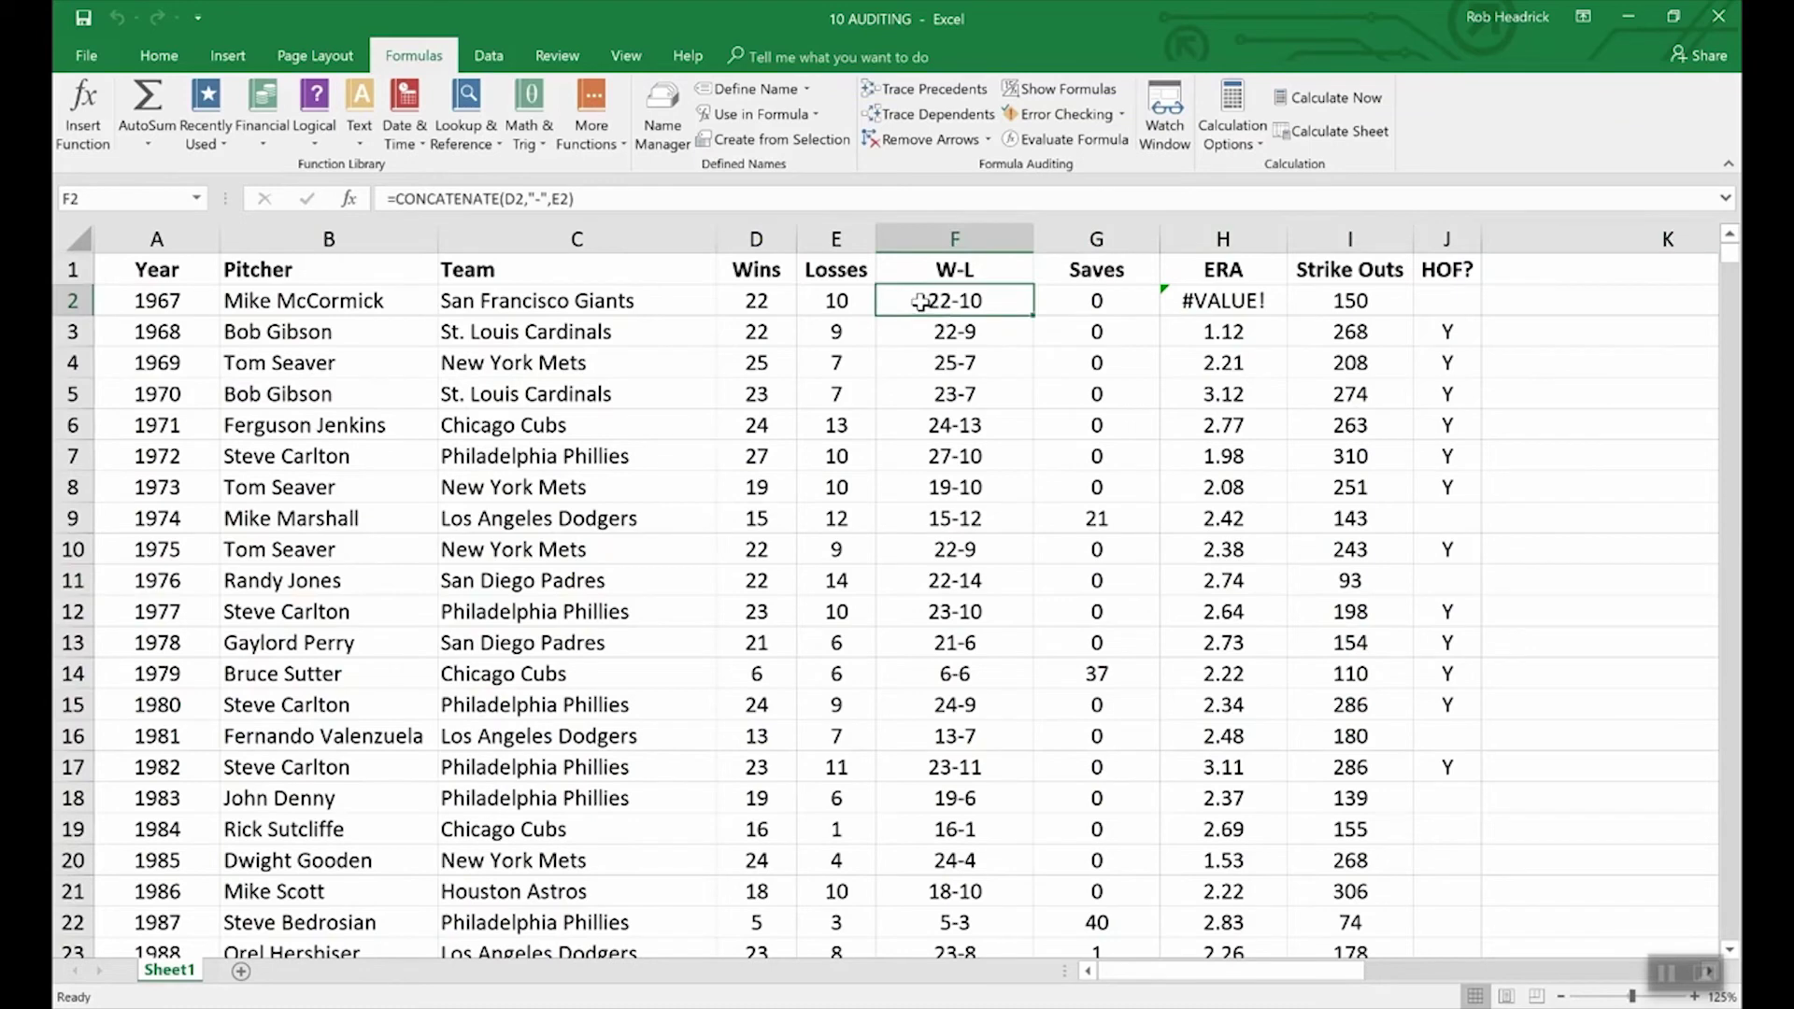
# Step: Evaluate F2 step by step: D2 becomes 22, E2 becomes 10, result 22-10
pyautogui.click(1067, 138)
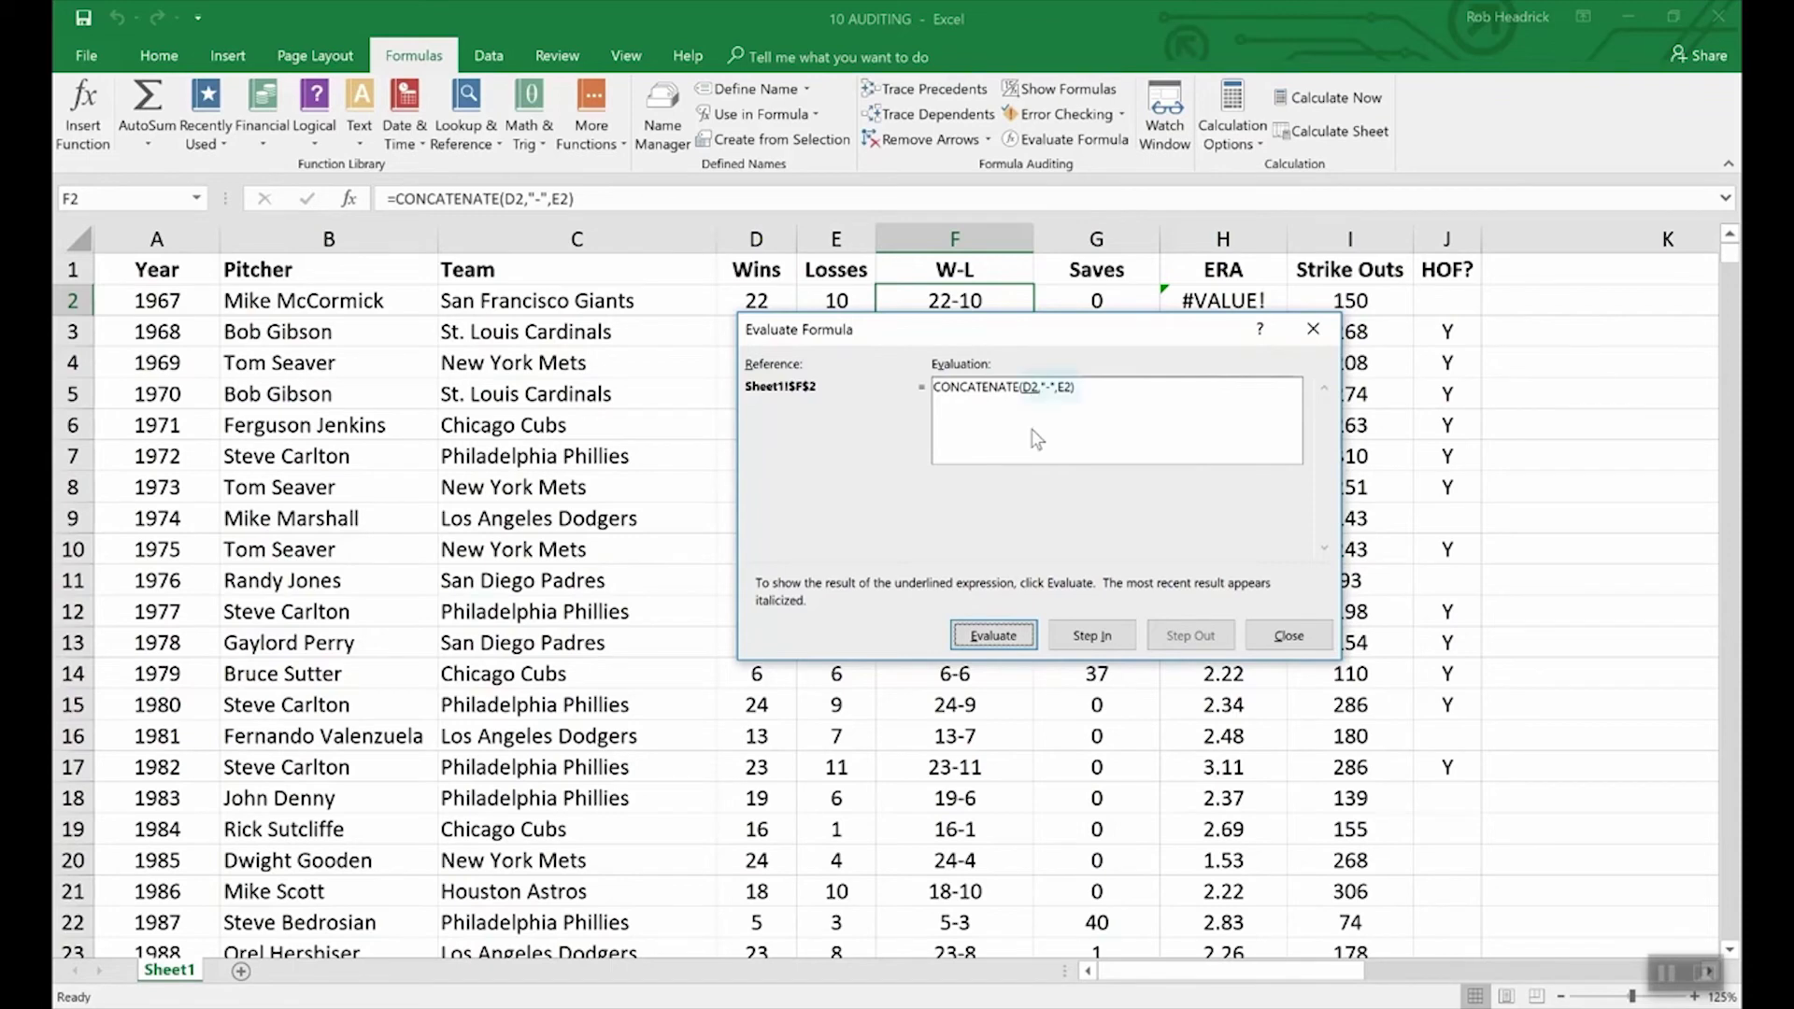
pyautogui.click(1007, 630)
pyautogui.moveTo(834, 323); pyautogui.dragTo(835, 345)
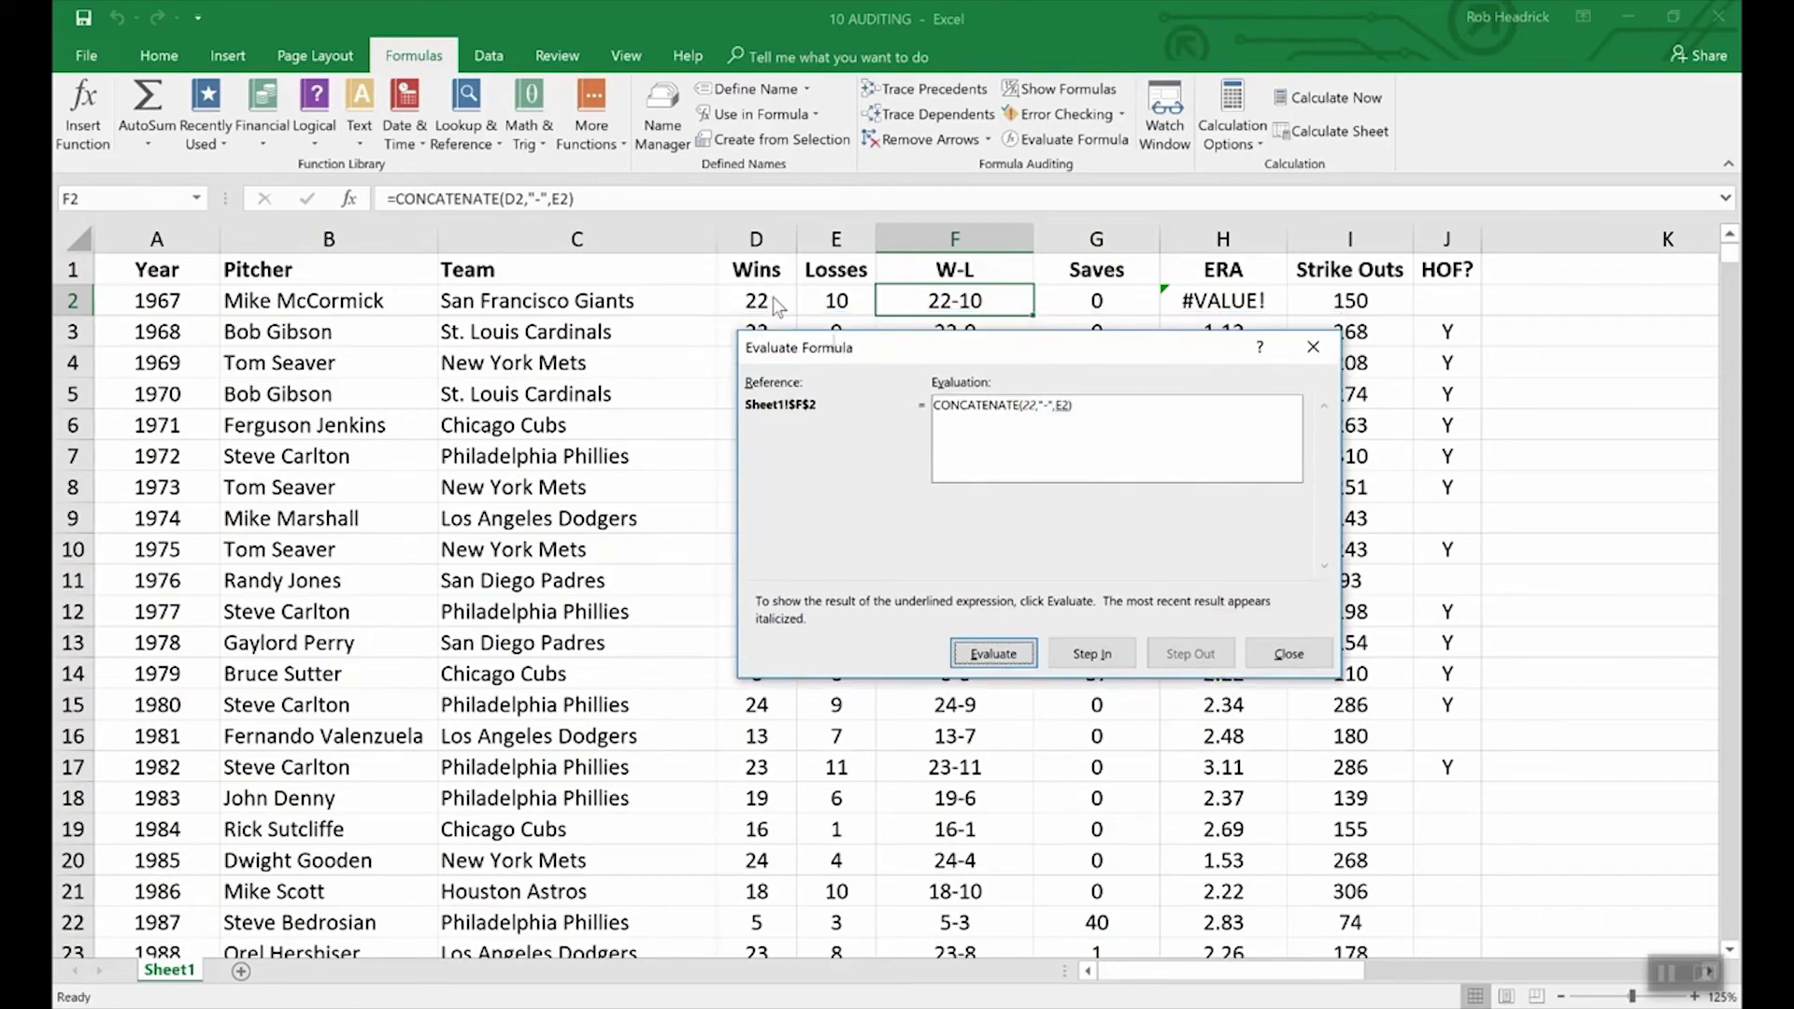
pyautogui.click(995, 654)
pyautogui.click(1009, 653)
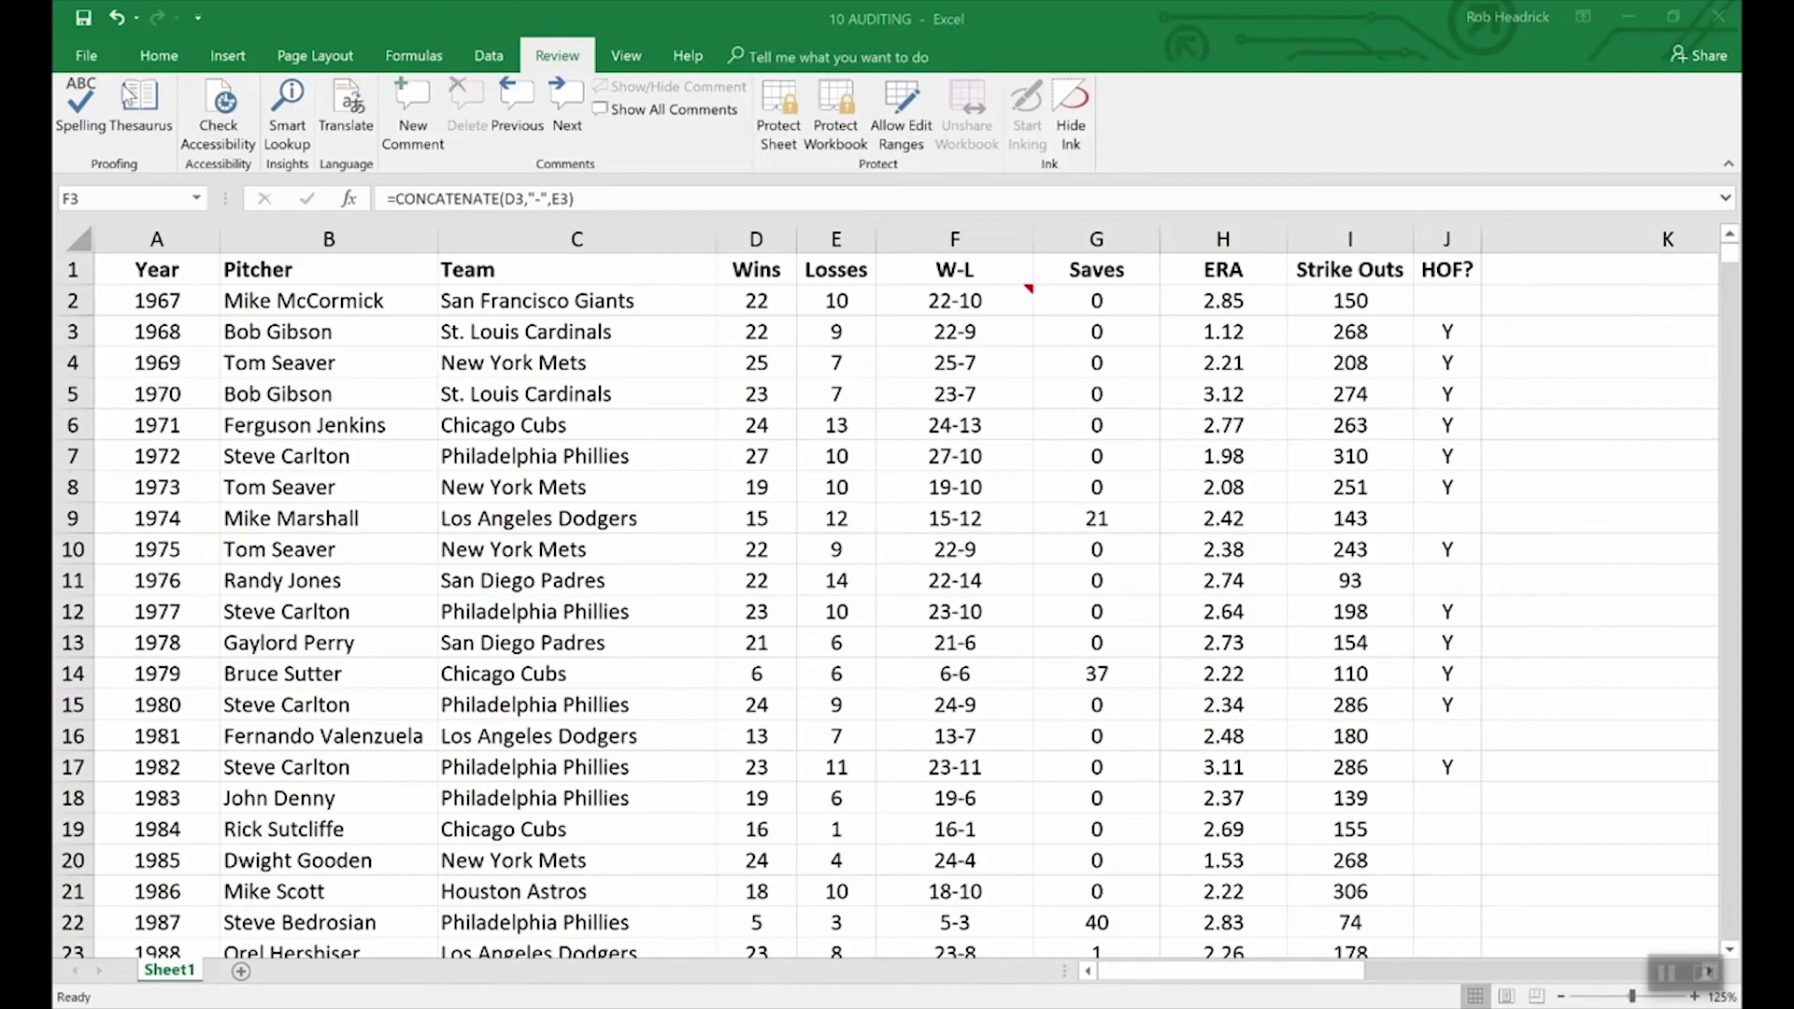
# Step: Go to the File Info page of the 10 AUDITING workbook
pyautogui.click(86, 56)
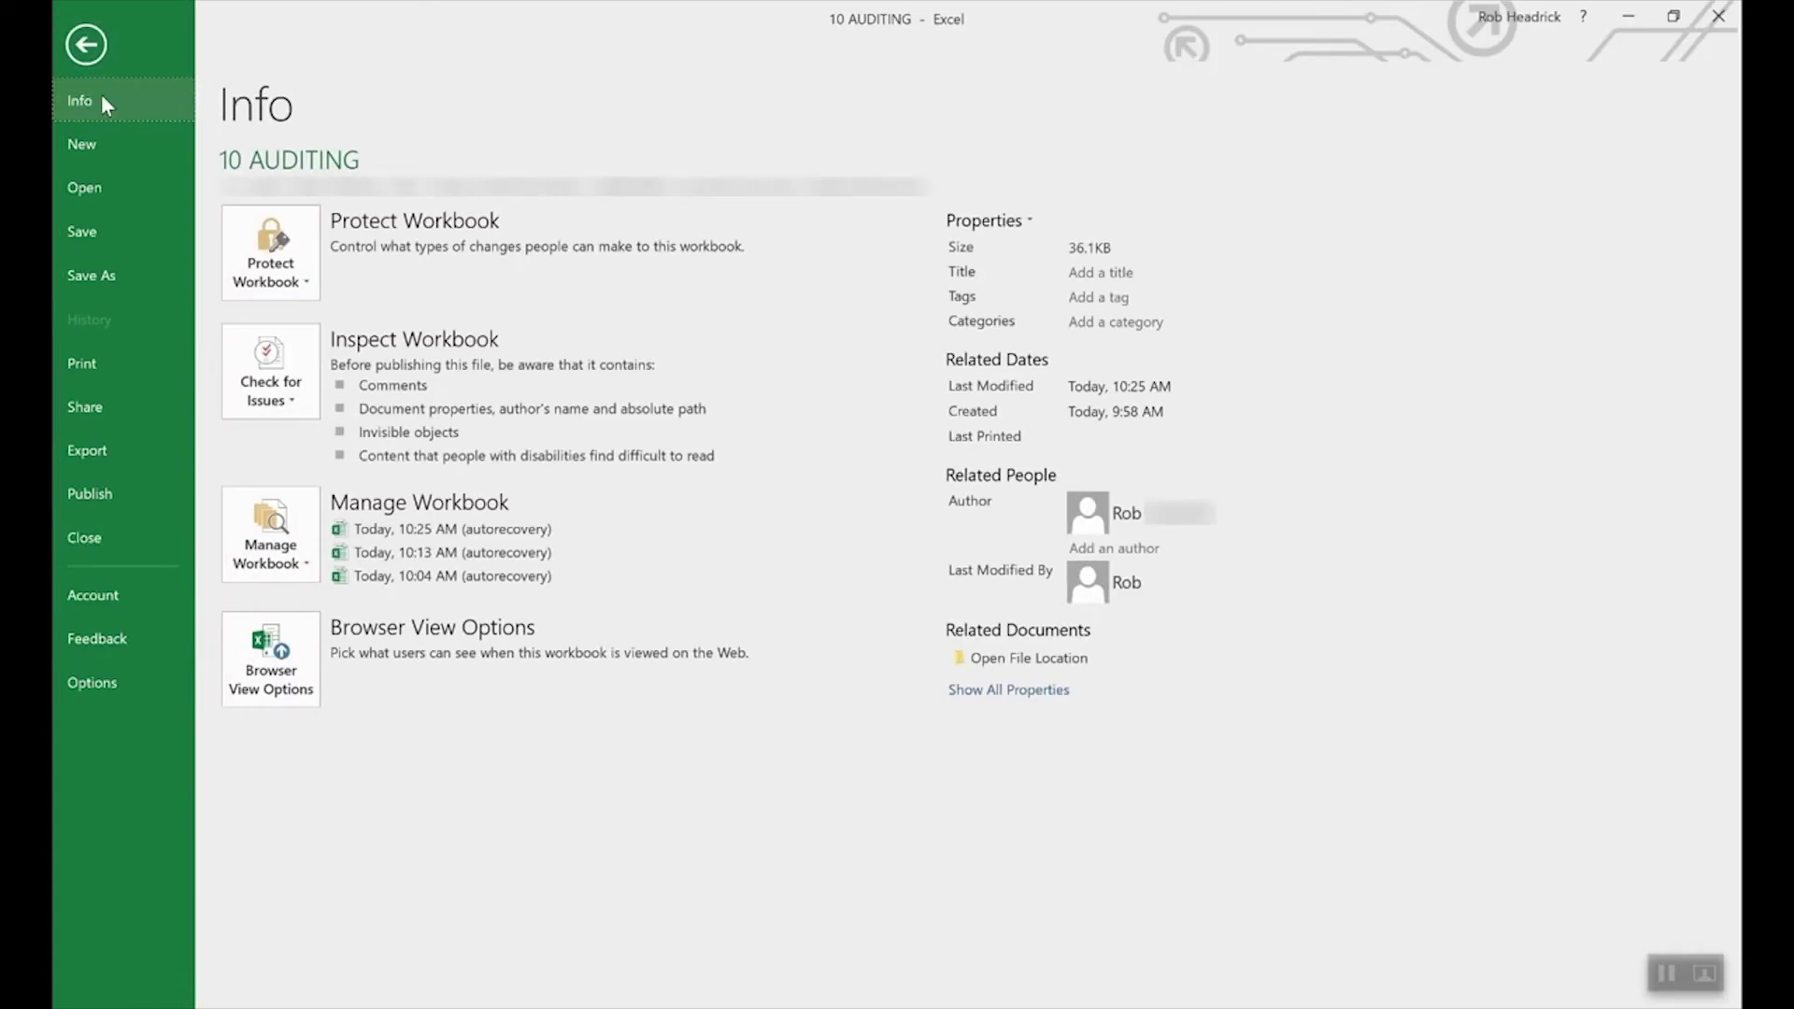
# Step: Encrypt the workbook with a password, entering it twice to confirm
pyautogui.click(306, 256)
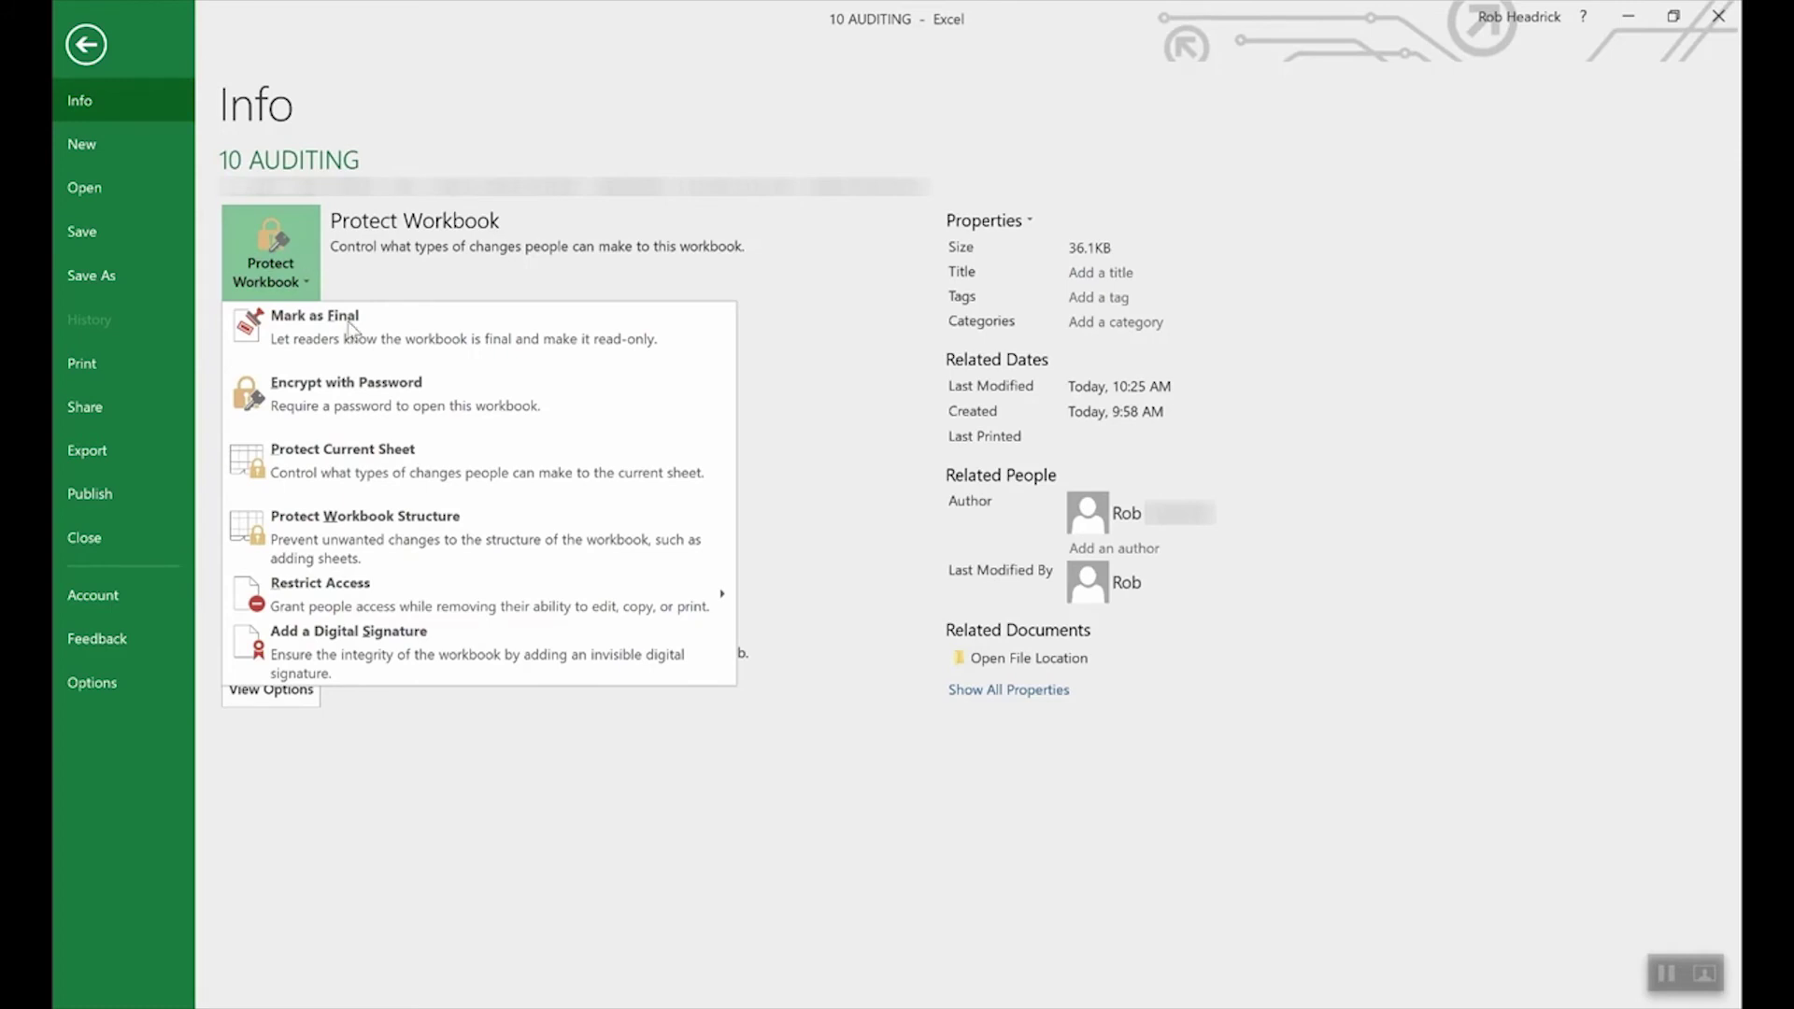
pyautogui.click(385, 402)
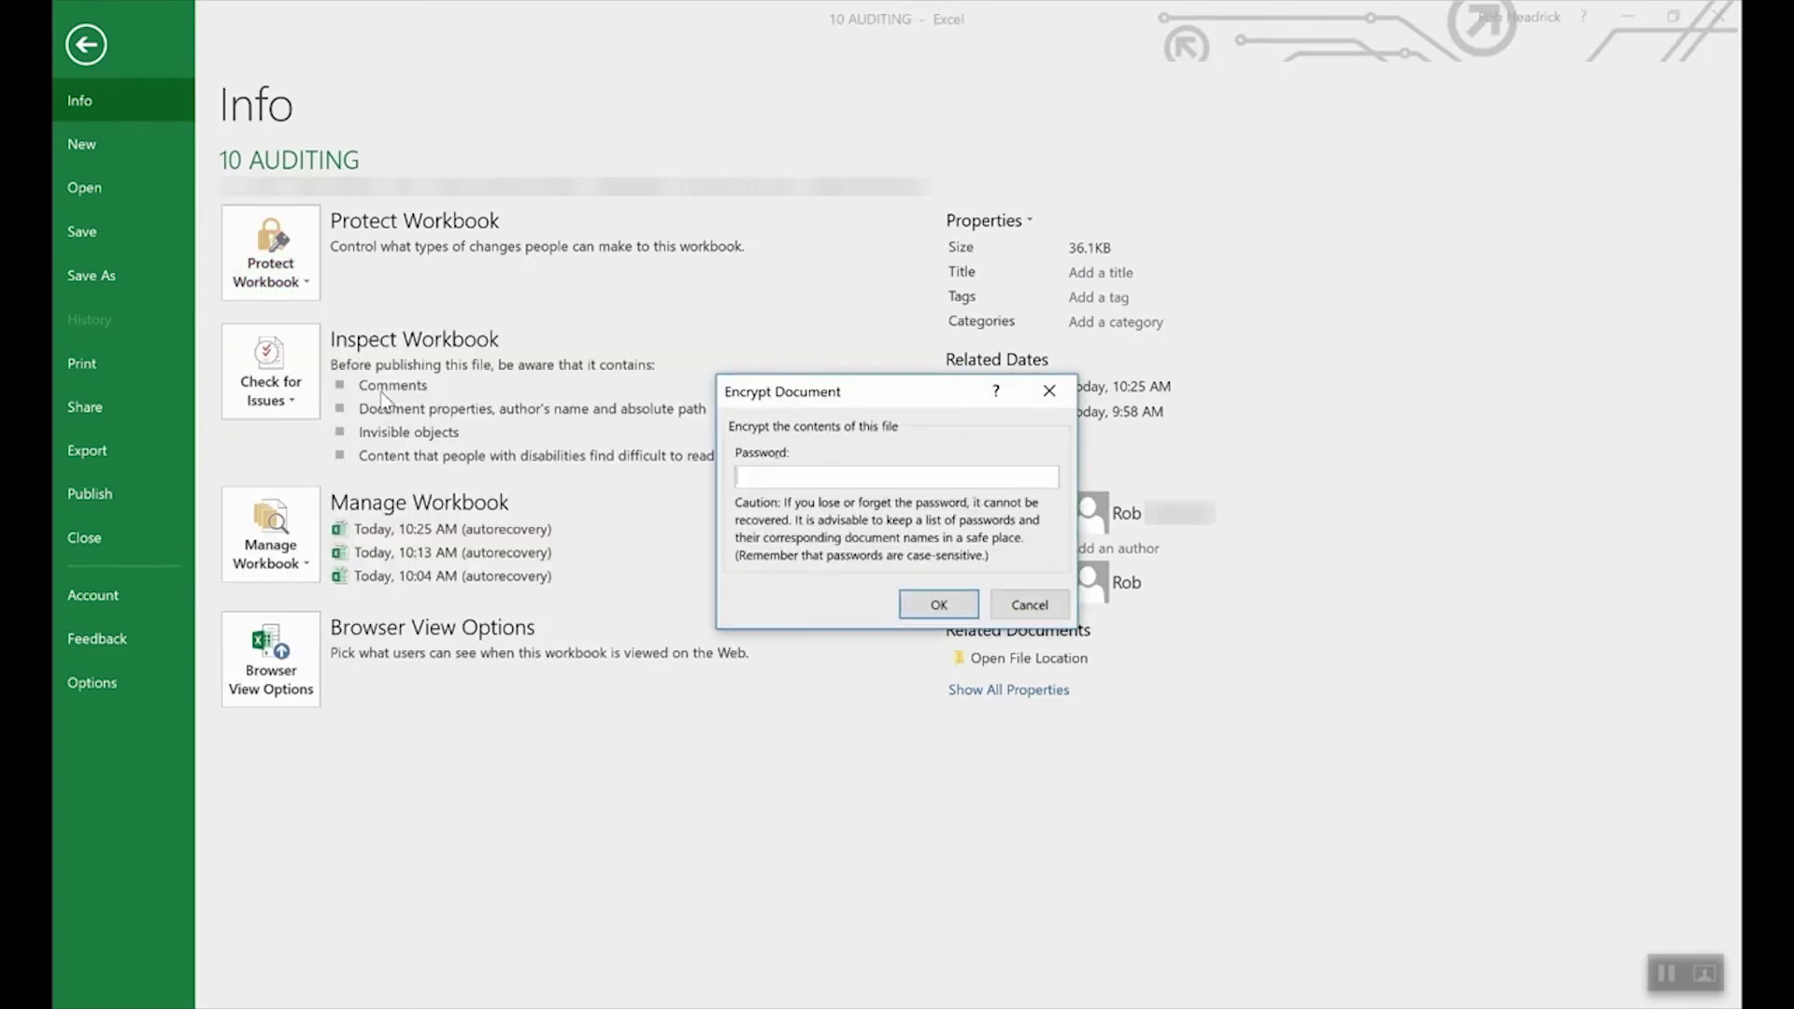
pyautogui.write('1234')
pyautogui.click(933, 609)
pyautogui.write('1234')
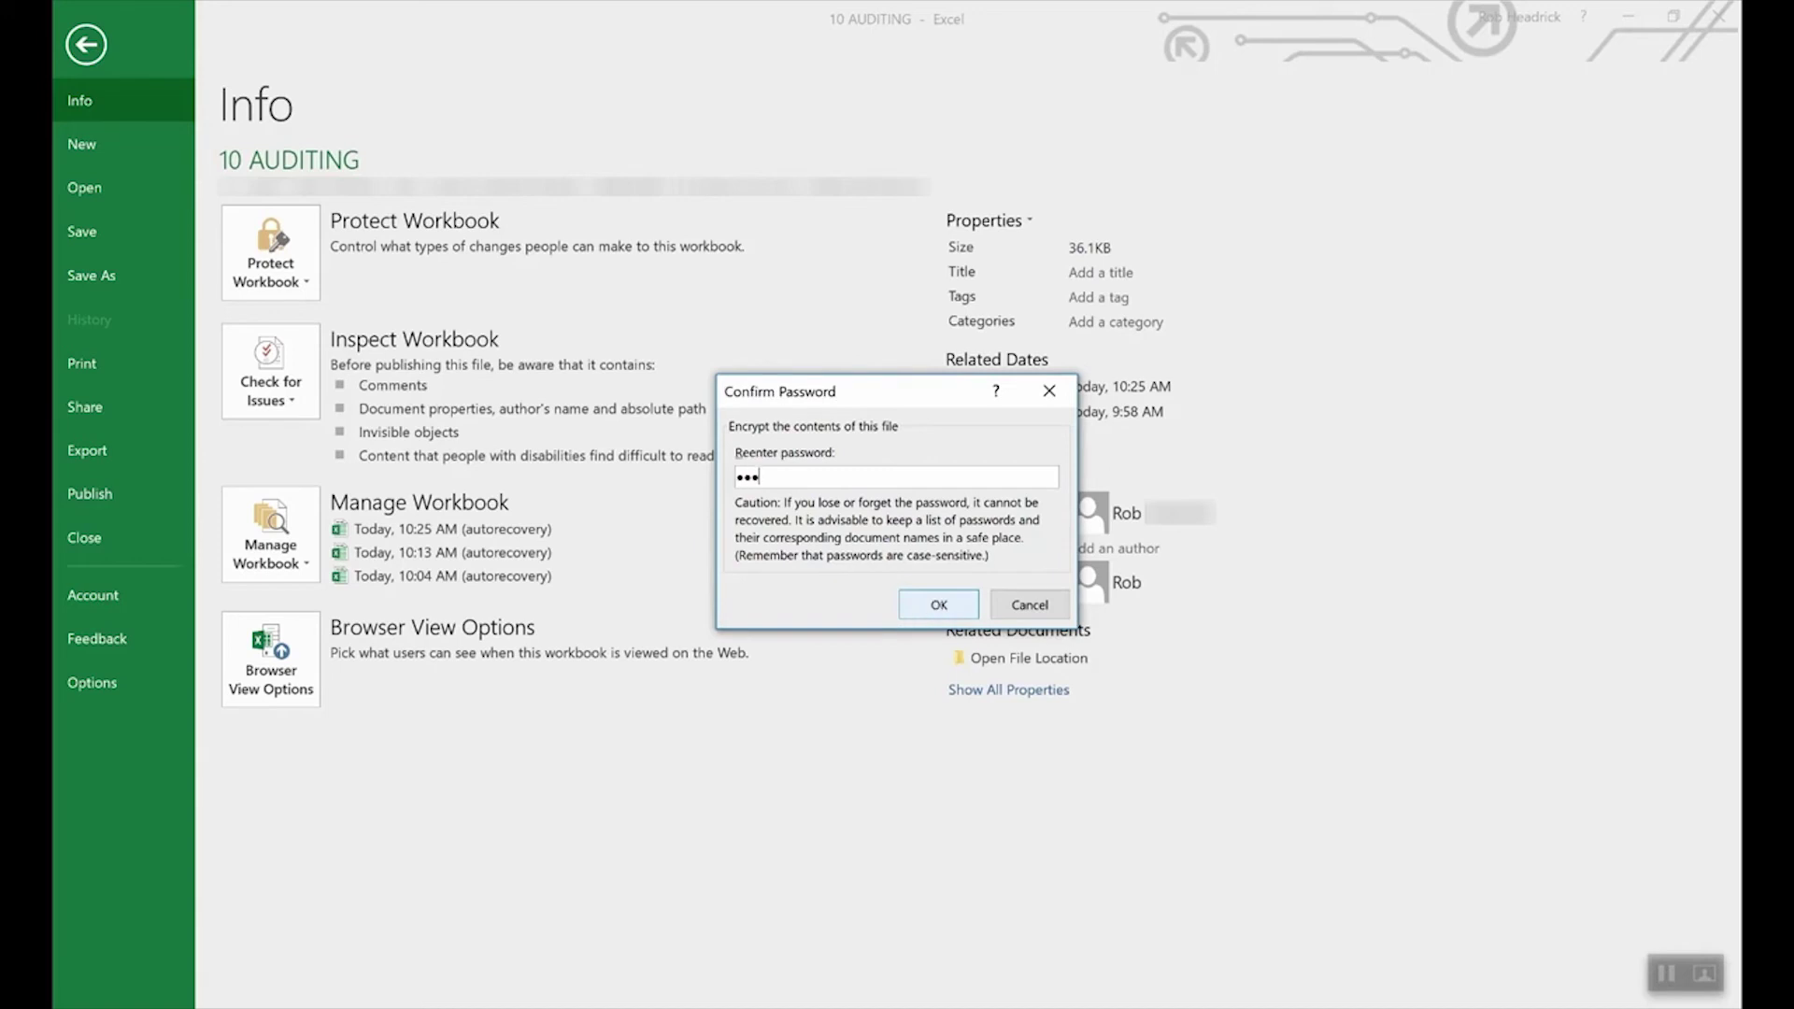
pyautogui.click(938, 605)
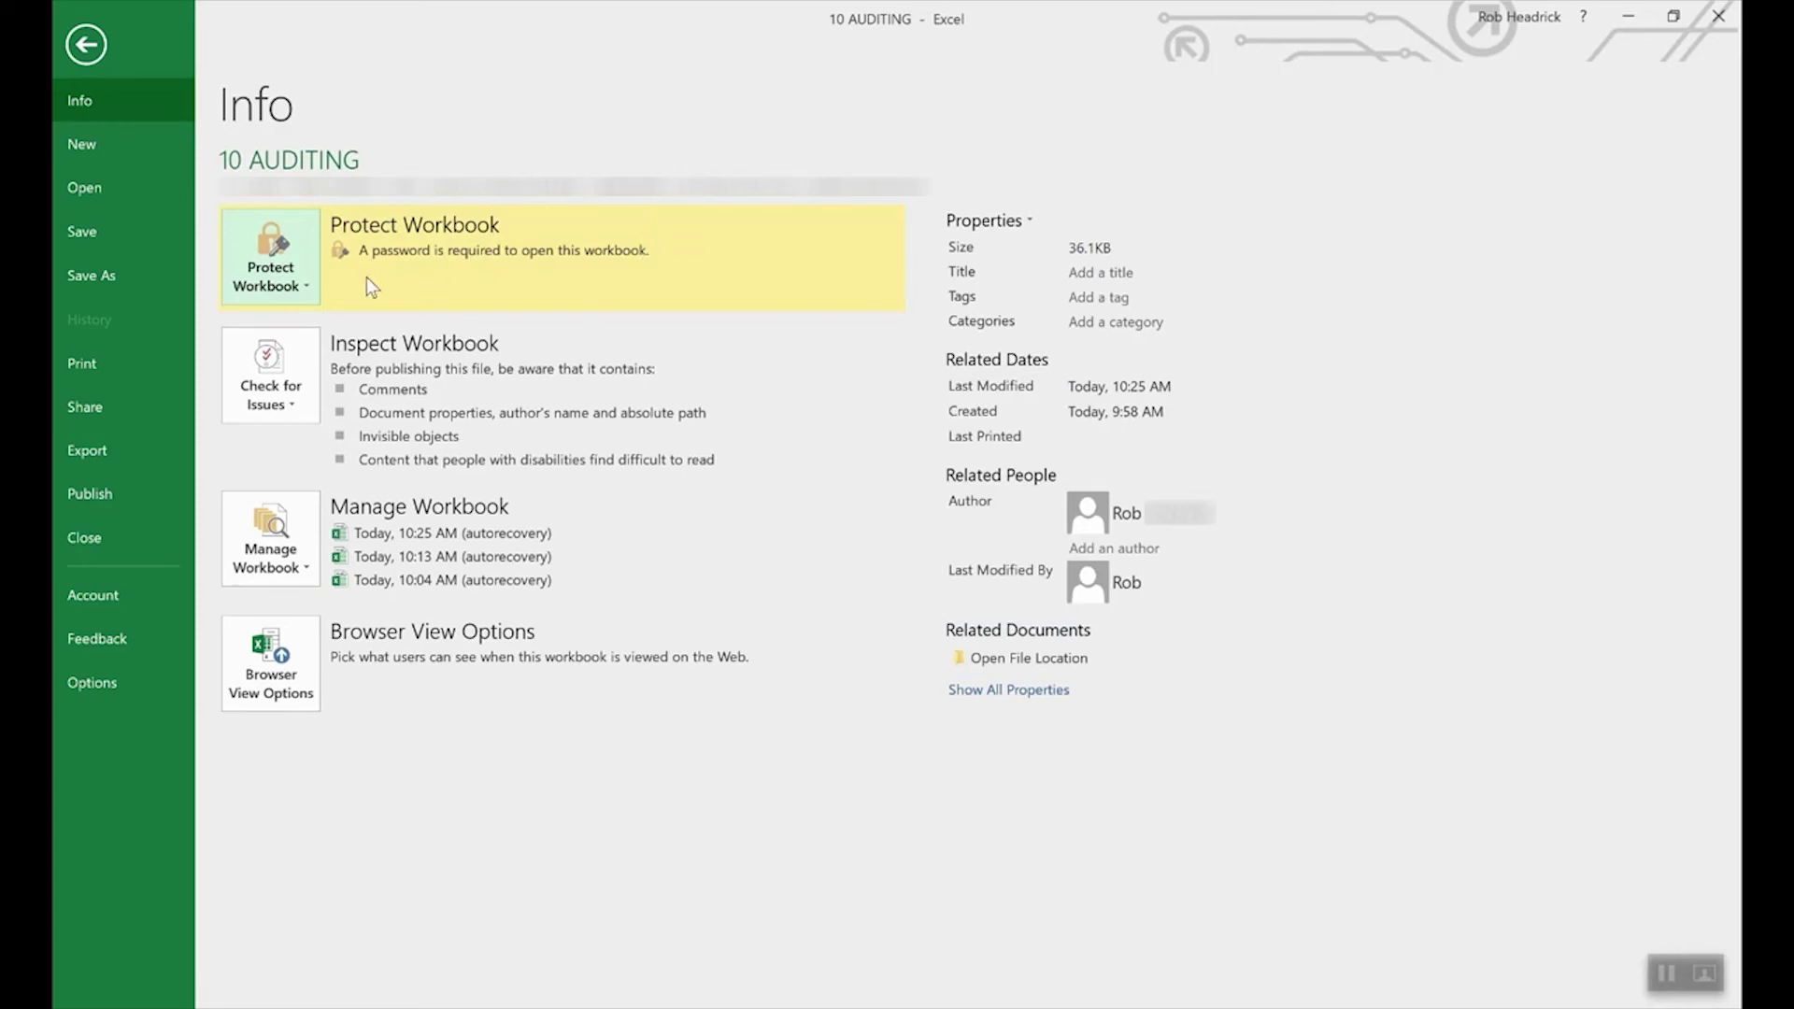
# Step: Delete the existing password in Encrypt with Password and confirm with OK
pyautogui.click(284, 280)
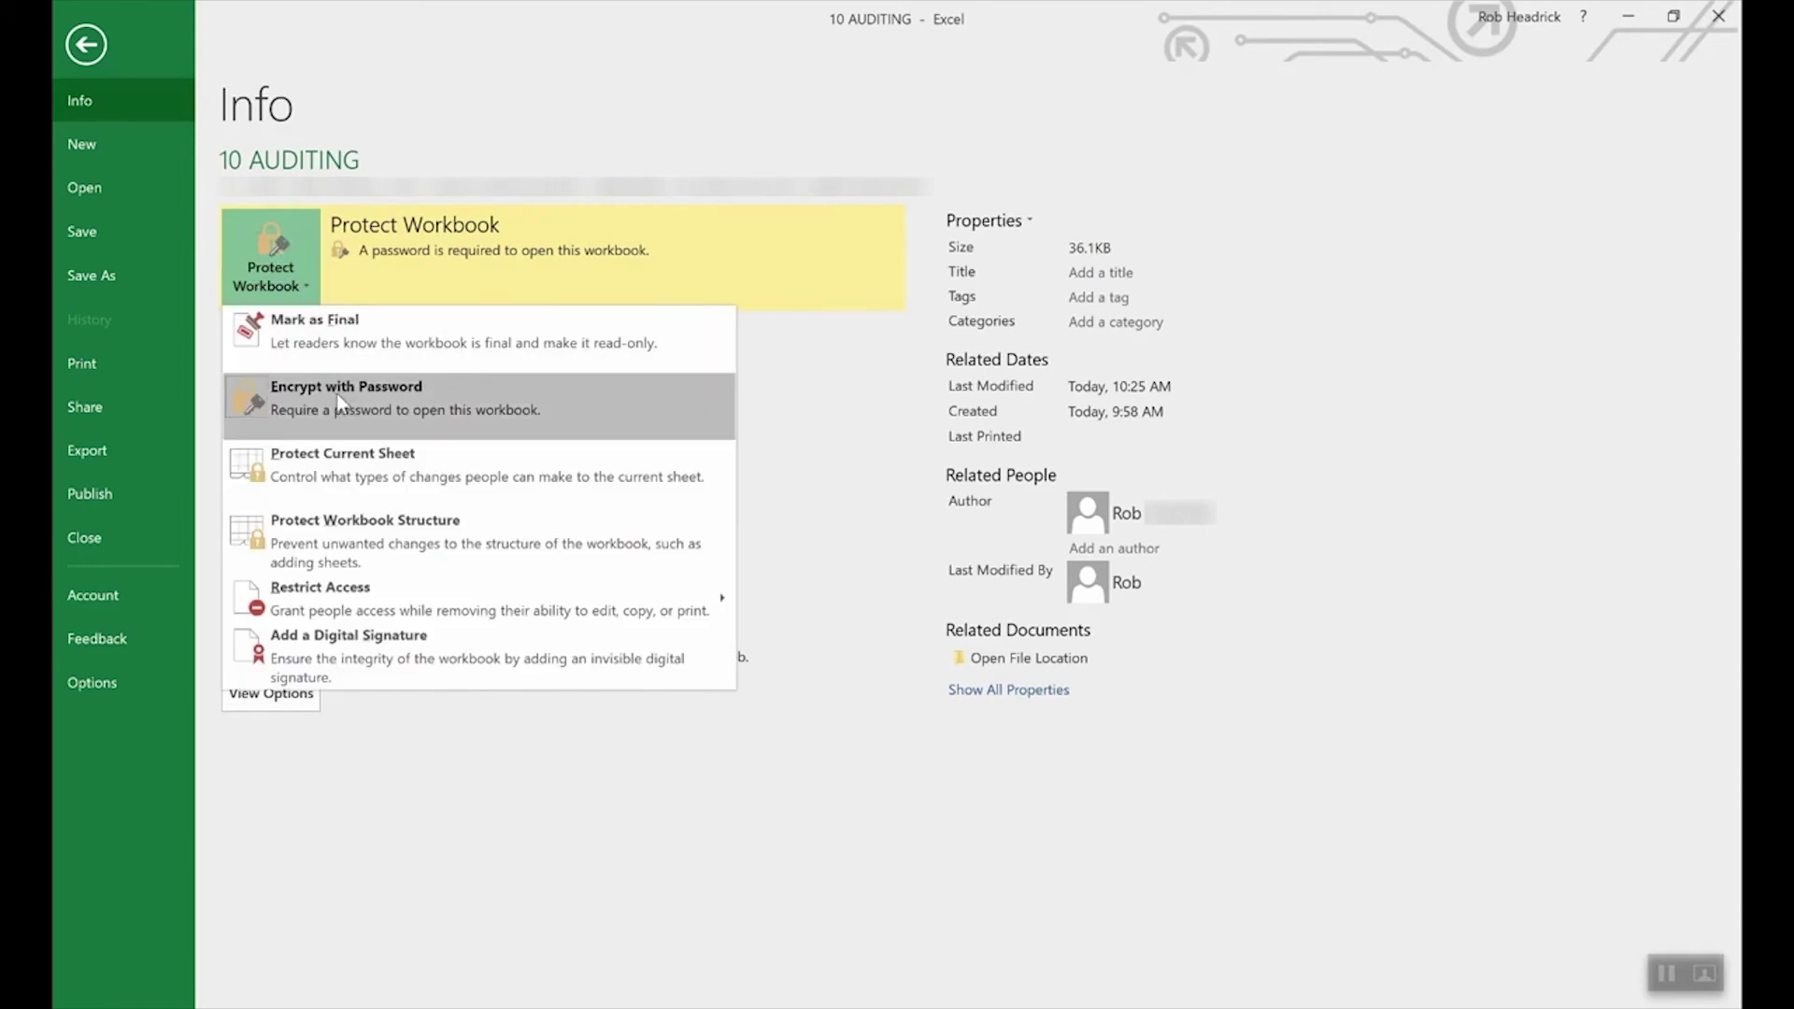
pyautogui.click(339, 400)
pyautogui.doubleClick(890, 471)
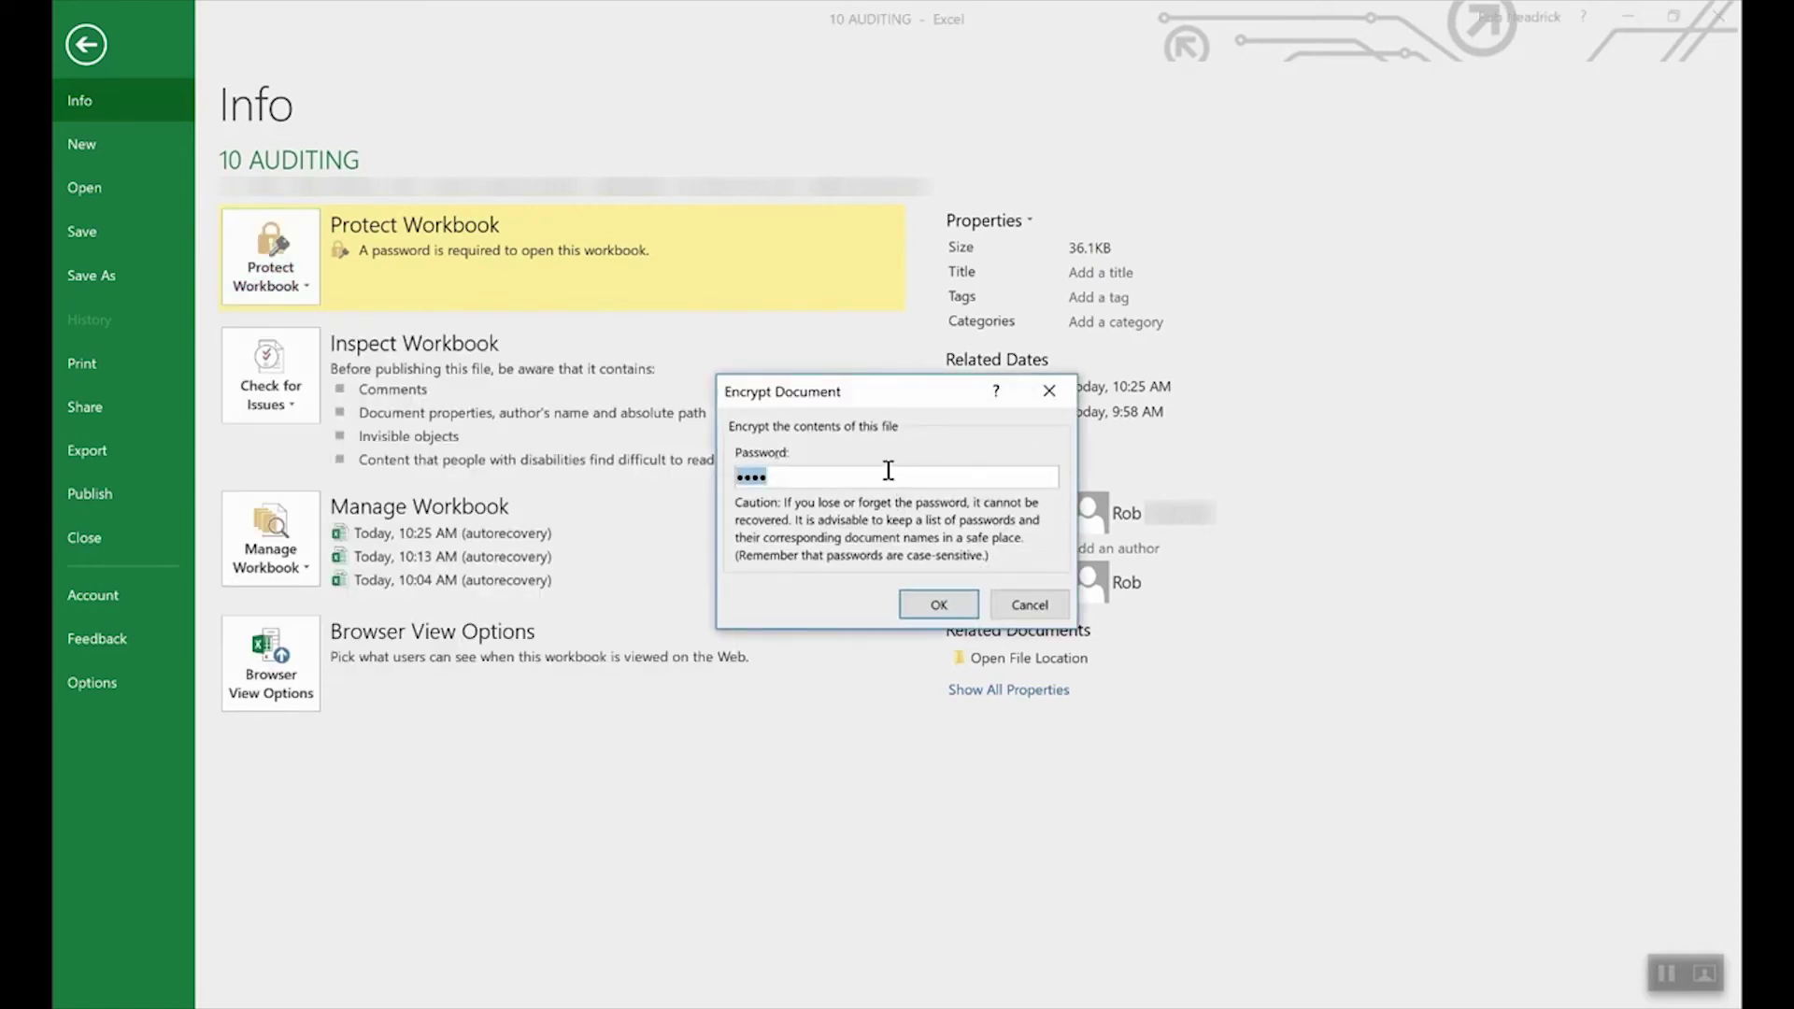
pyautogui.press('Delete')
pyautogui.click(938, 606)
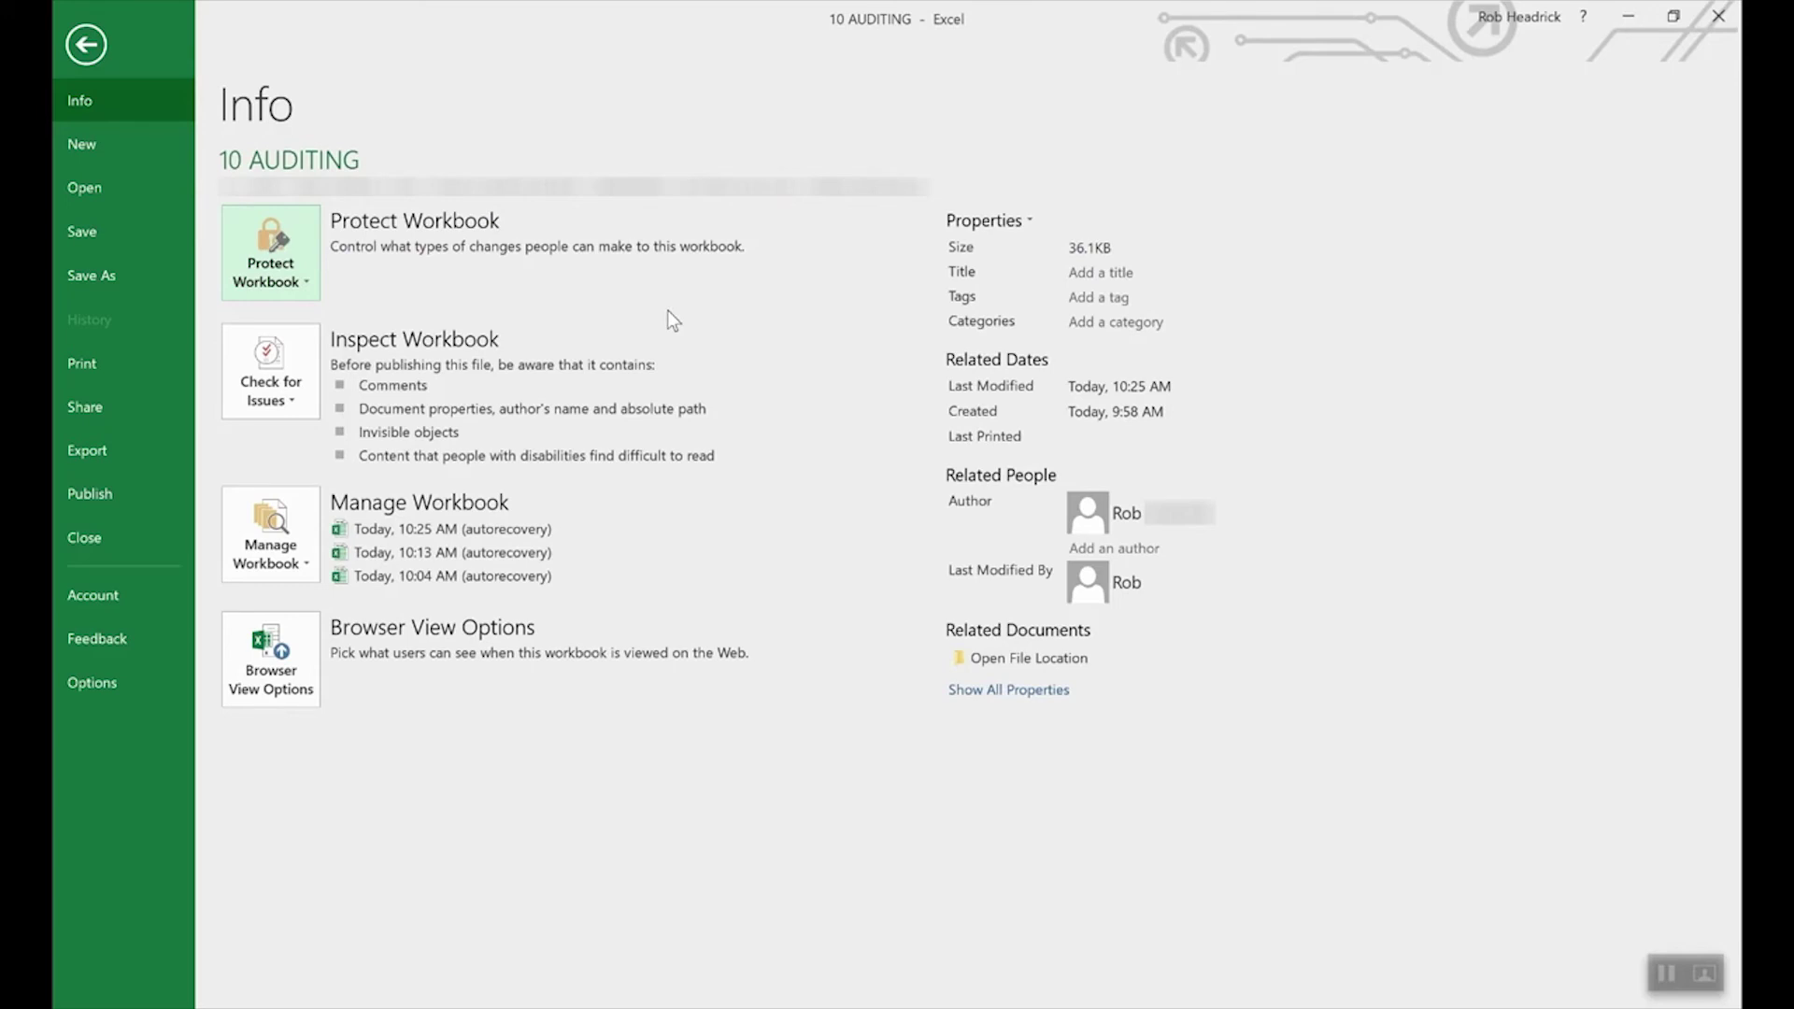
# Step: Start Protect Current Sheet, then cancel so the pitcher stats sheet stays unprotected
pyautogui.click(279, 246)
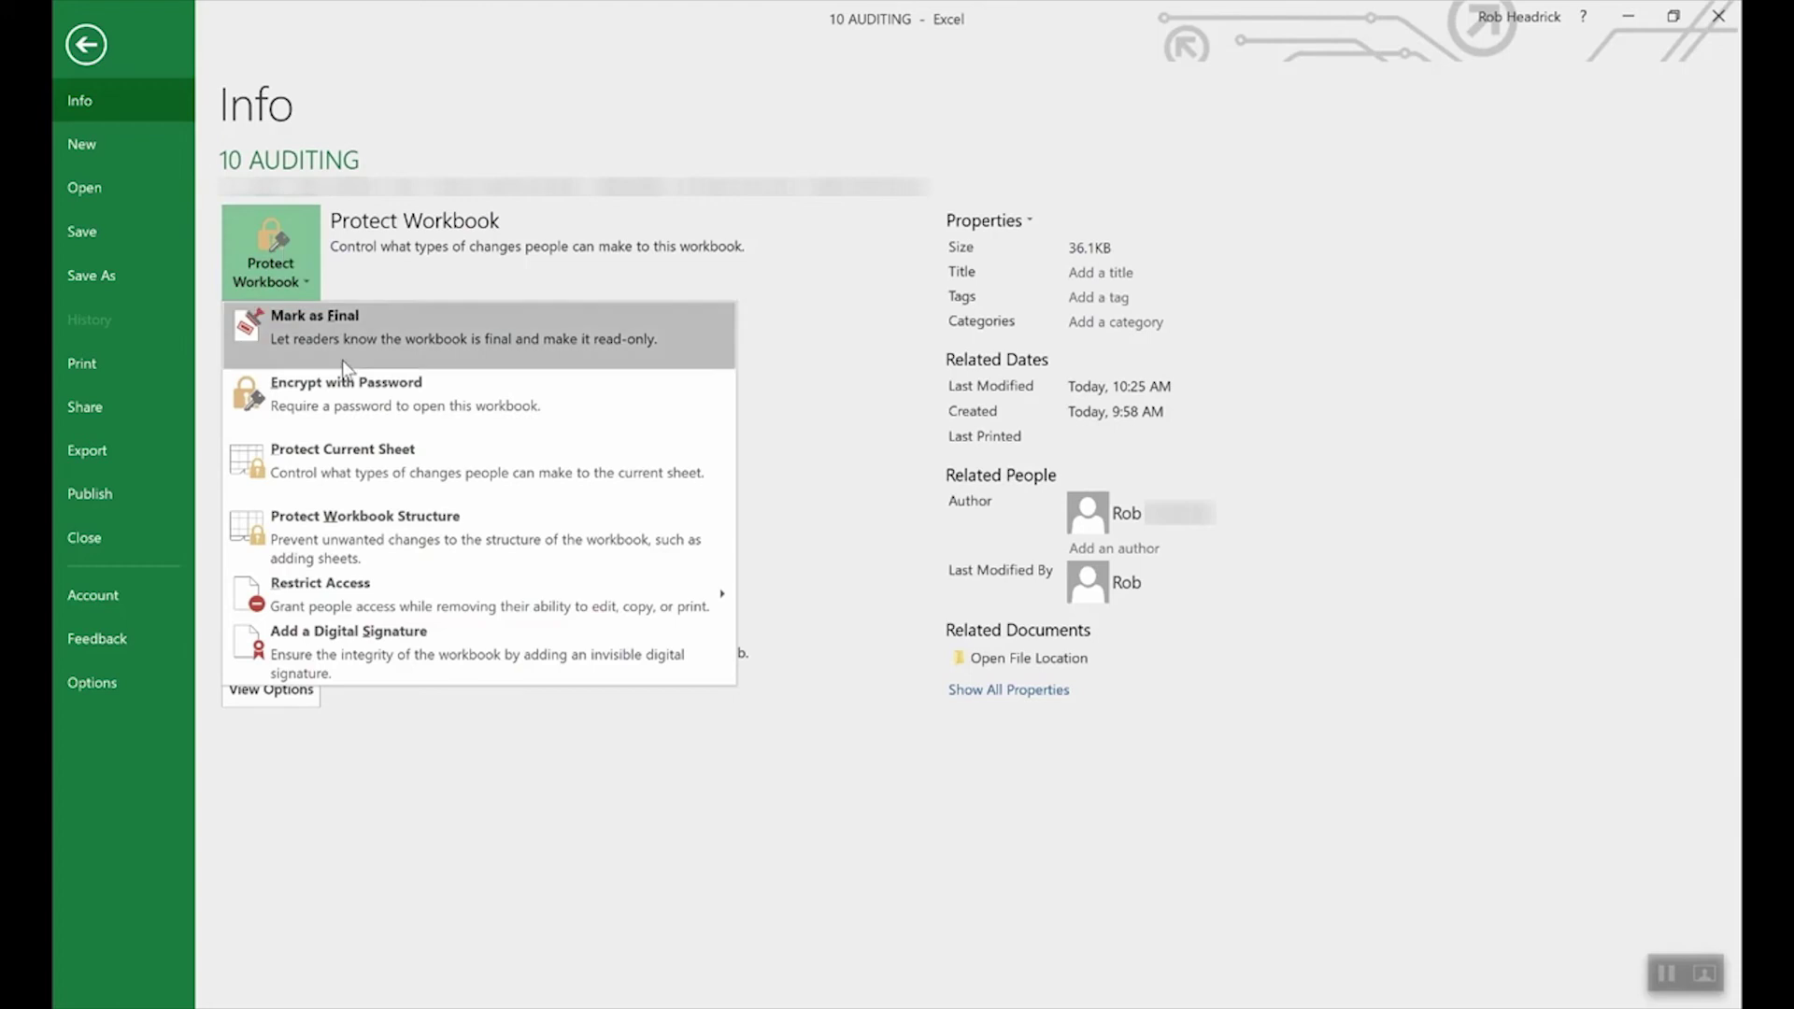
pyautogui.click(373, 463)
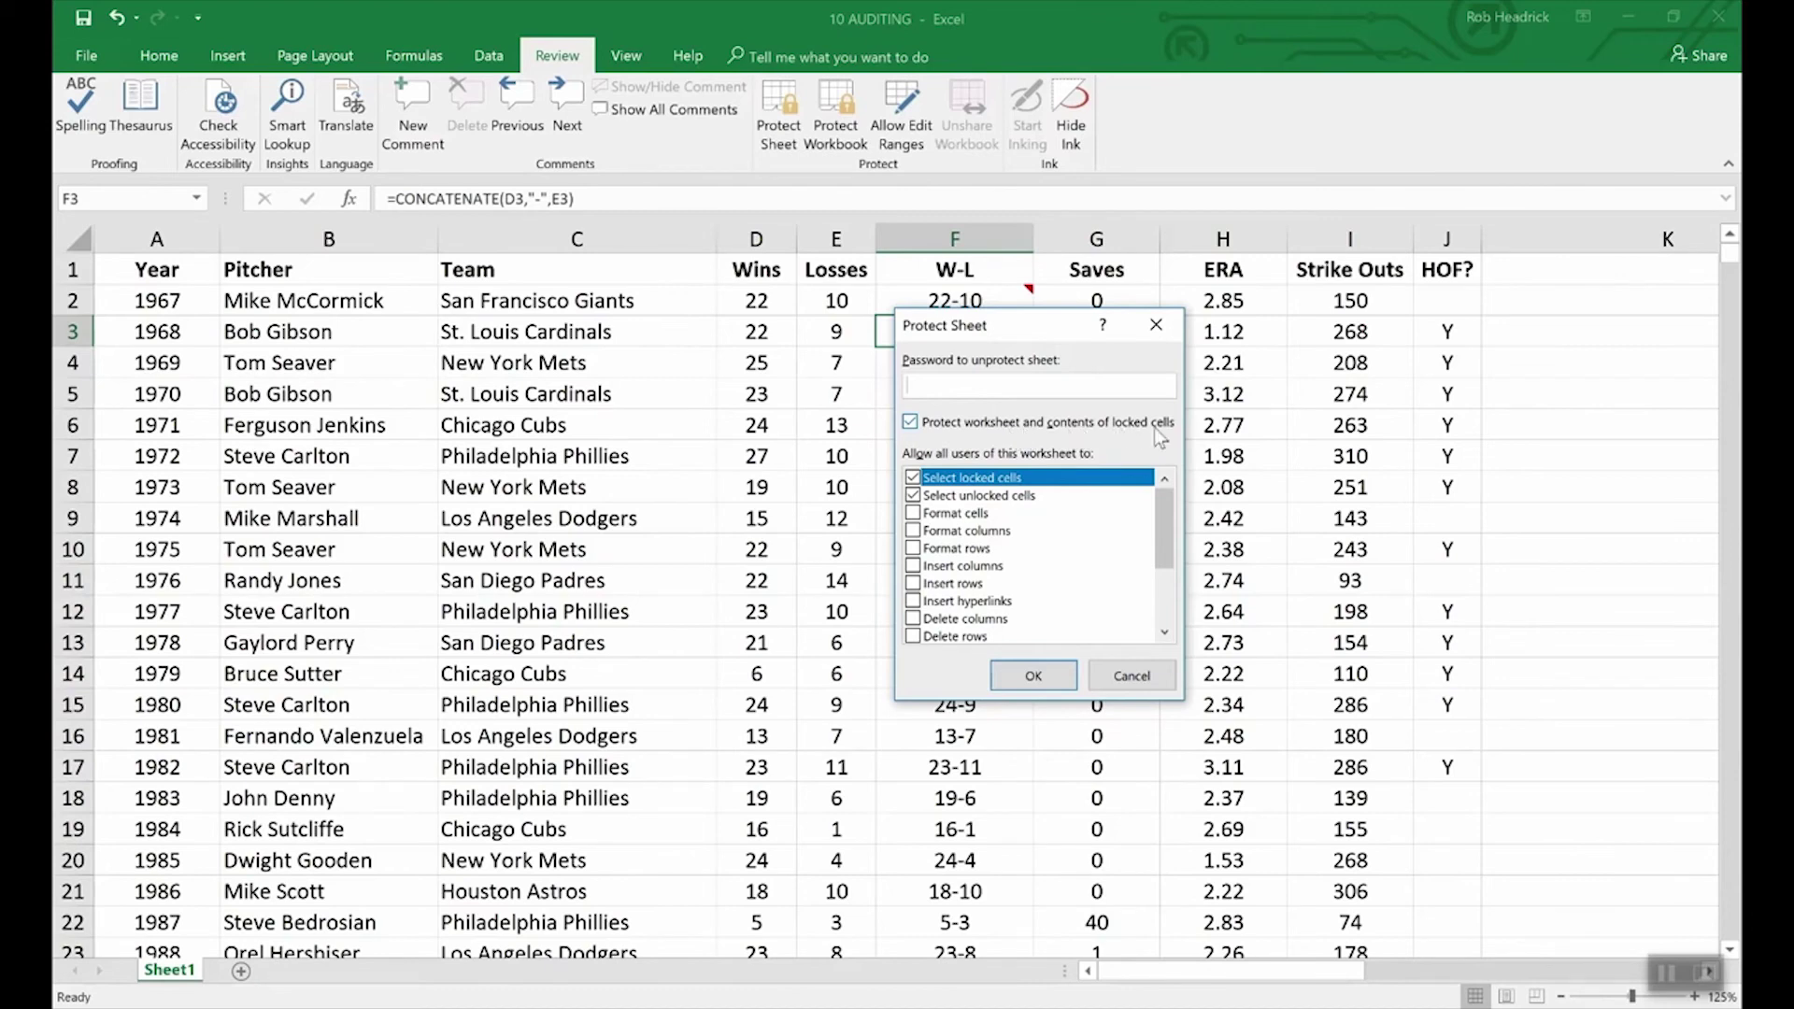
pyautogui.click(1143, 676)
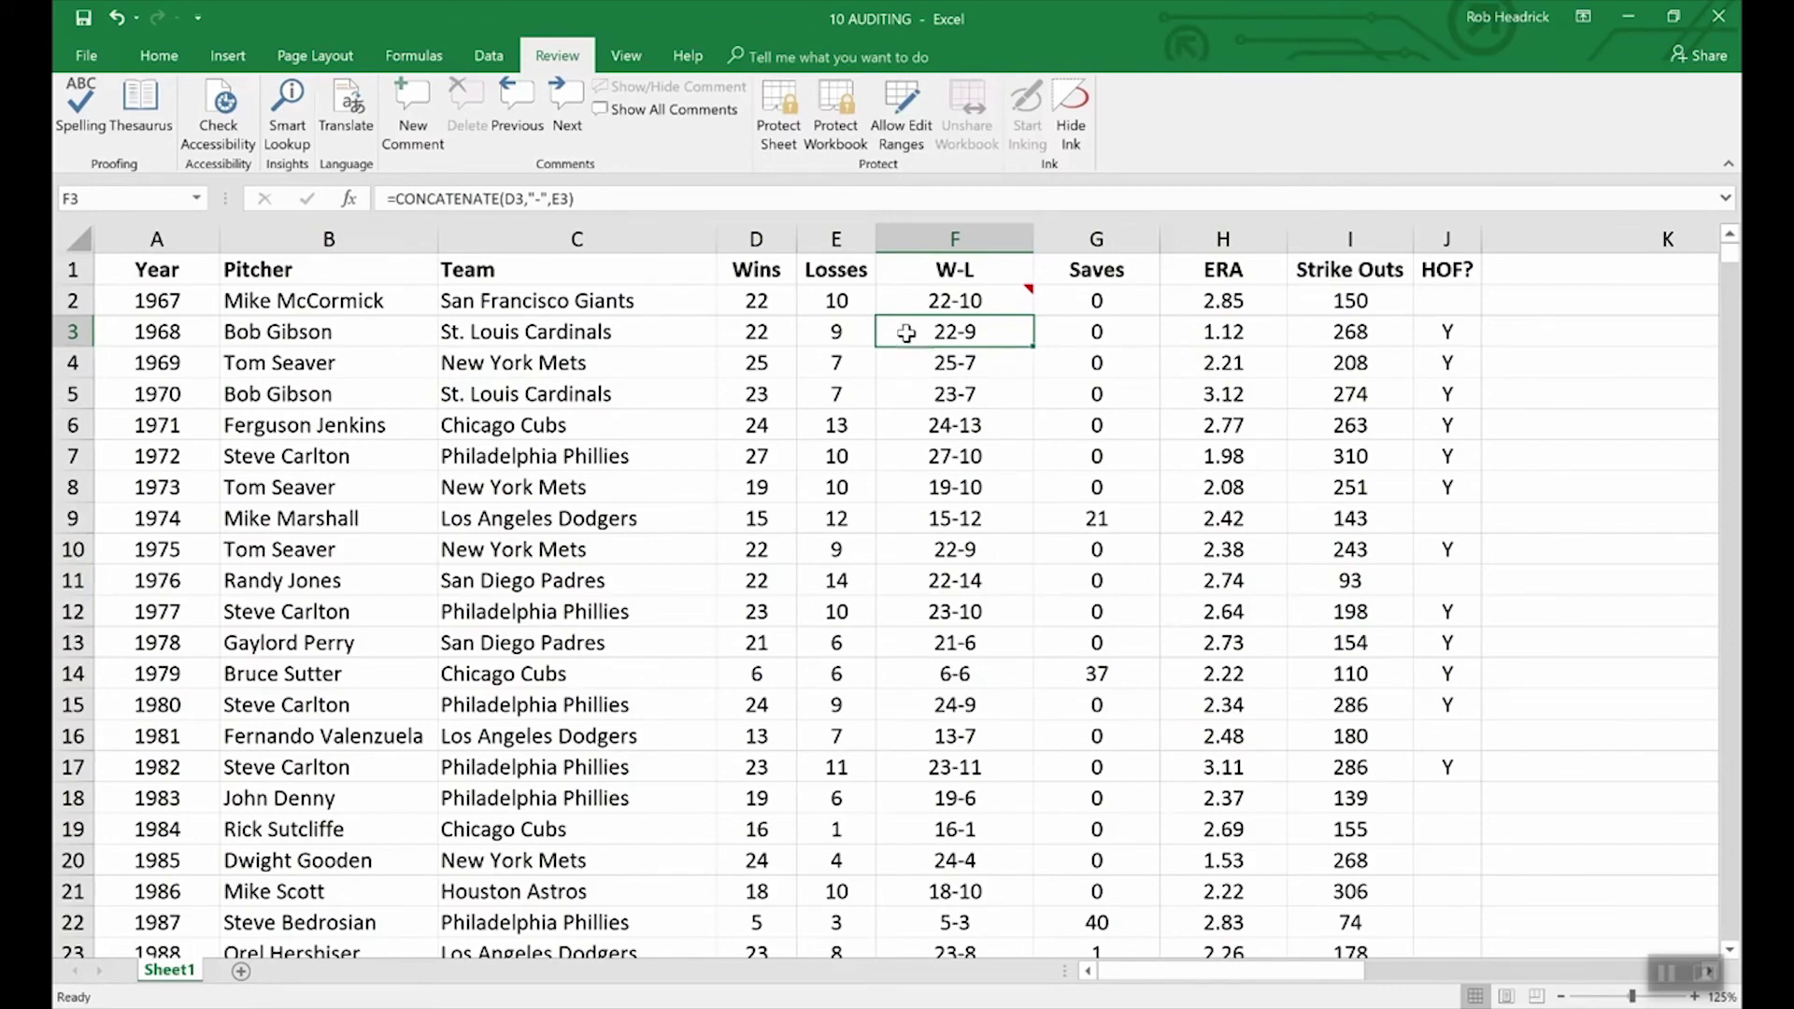
# Step: Mark cell F3 (=CONCATENATE(D3,"-",E3)) as Hidden in its Format Cells protection settings
pyautogui.rightClick(965, 333)
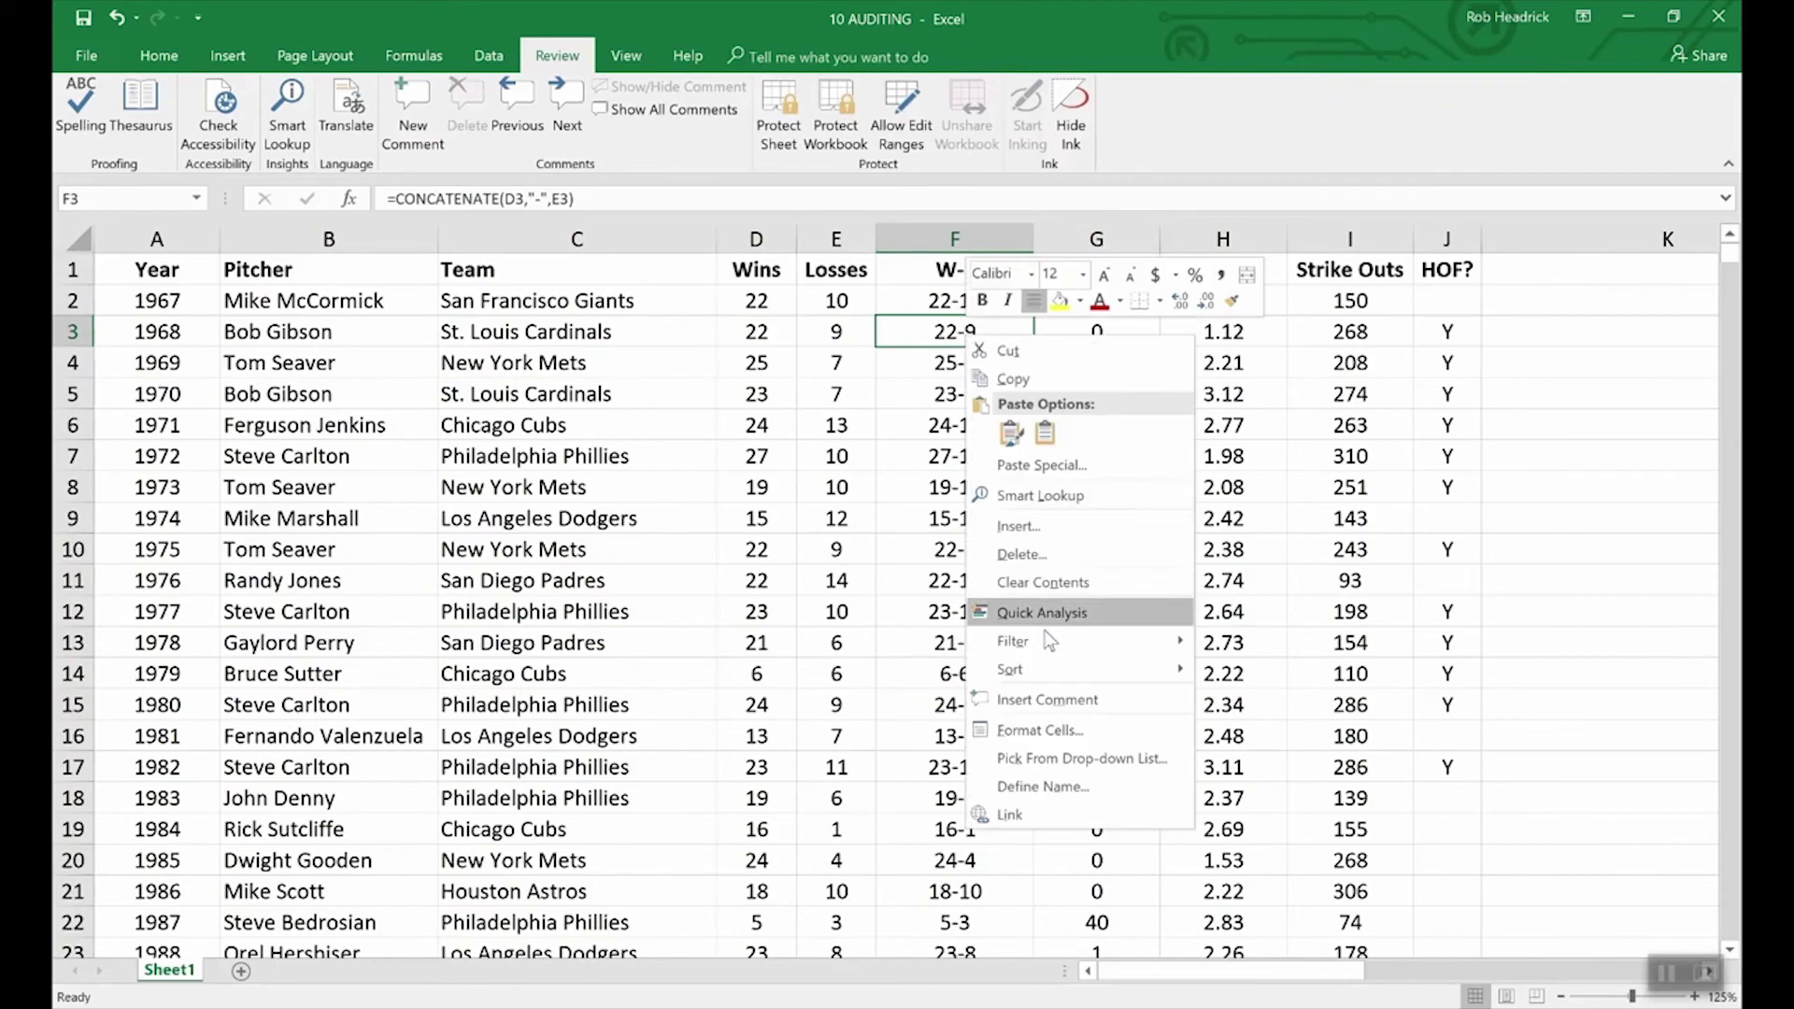
pyautogui.click(1052, 731)
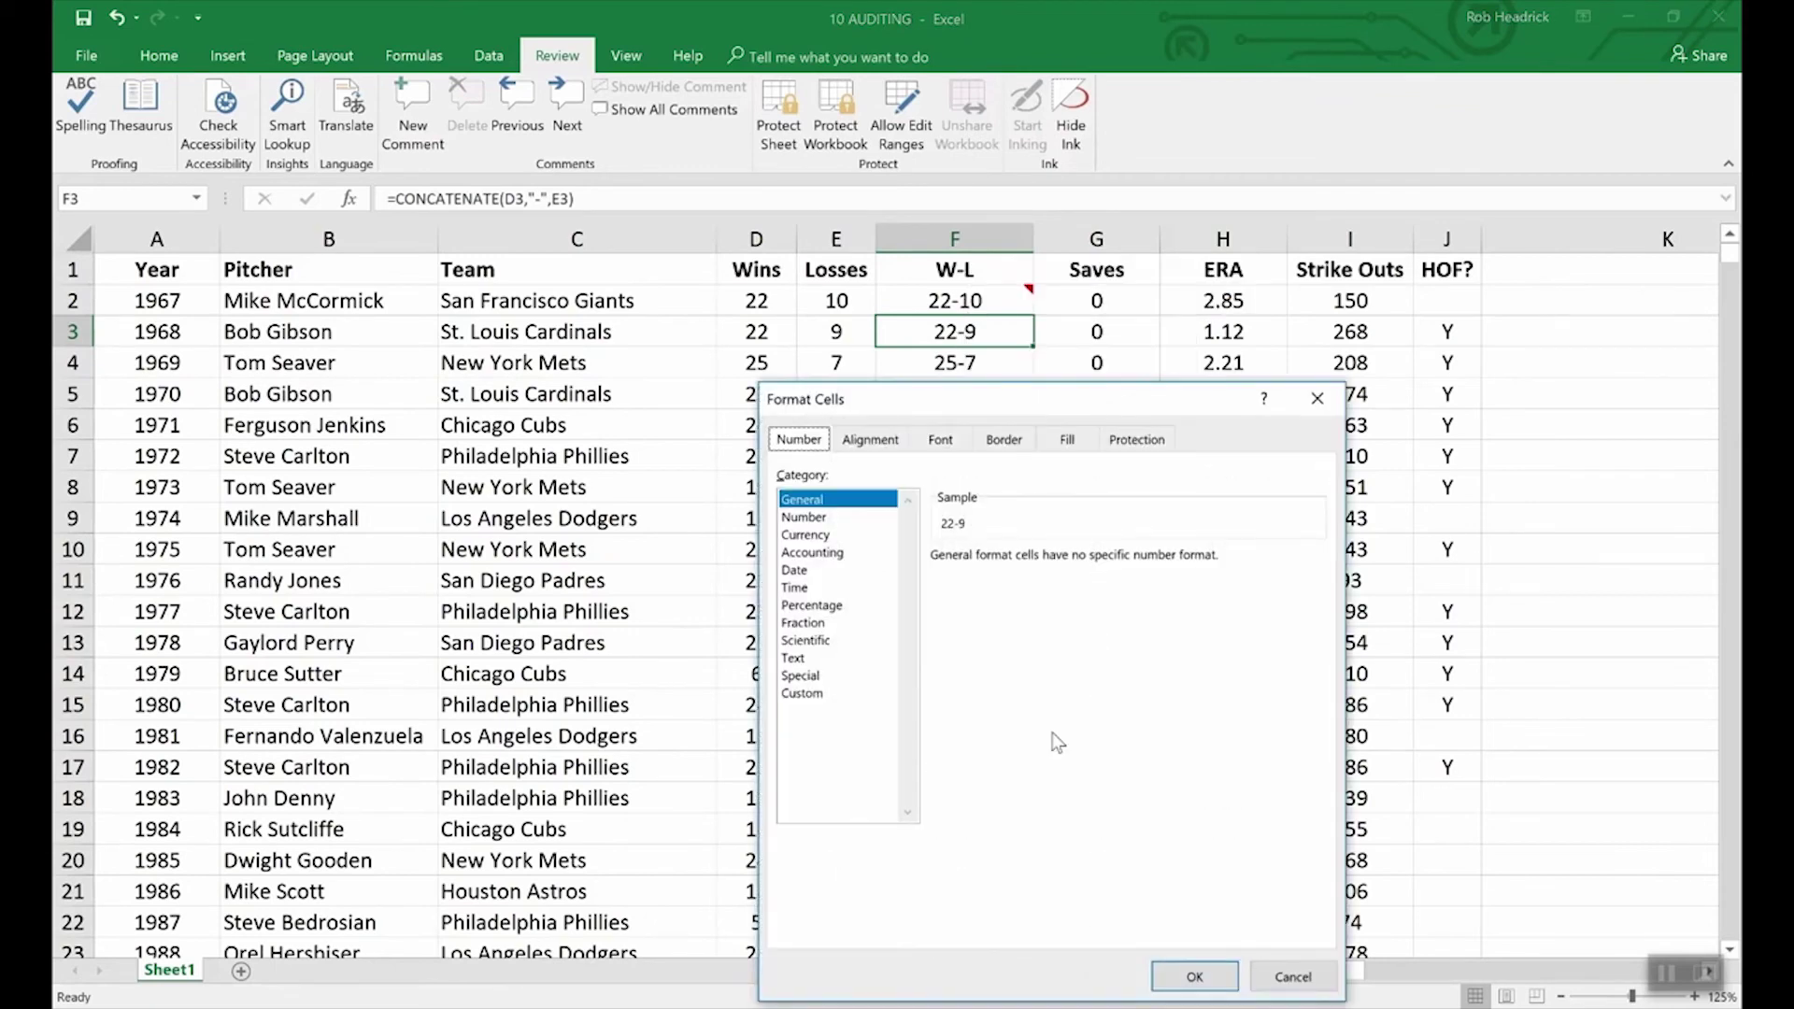
pyautogui.click(1137, 440)
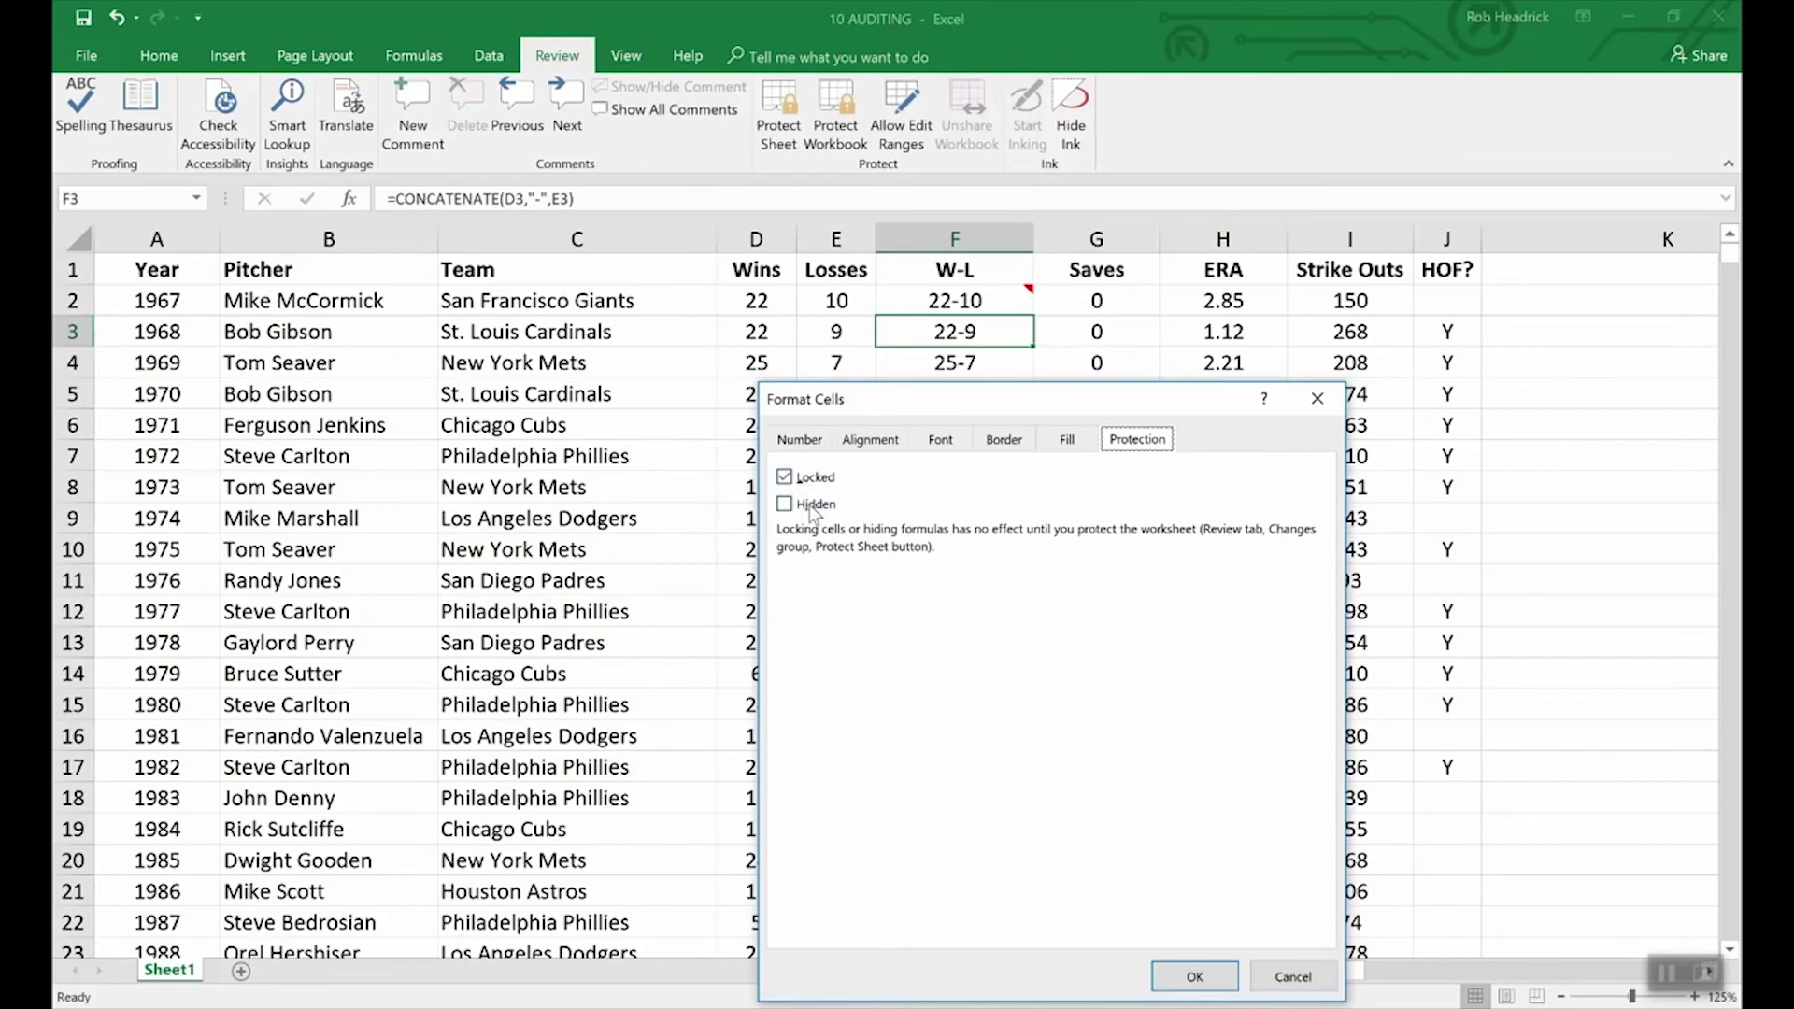
pyautogui.click(793, 506)
pyautogui.click(1195, 976)
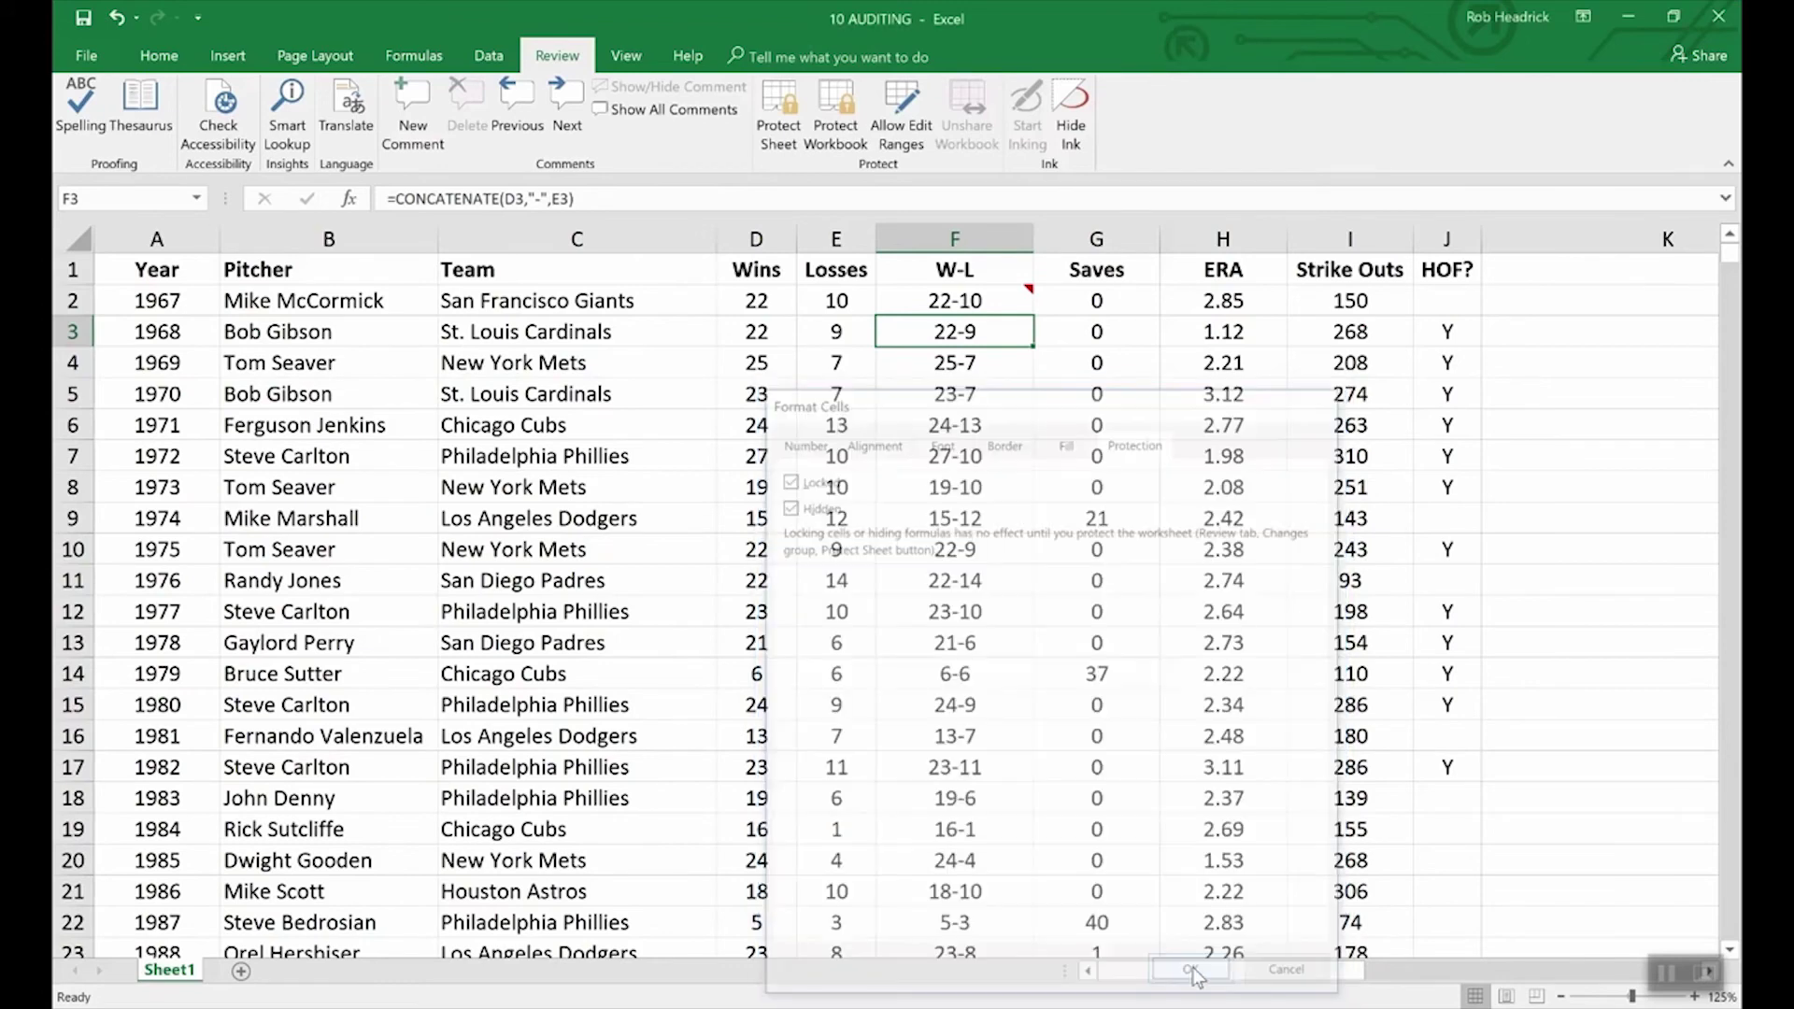
# Step: Protect the sheet with a password, entered and confirmed
pyautogui.click(797, 96)
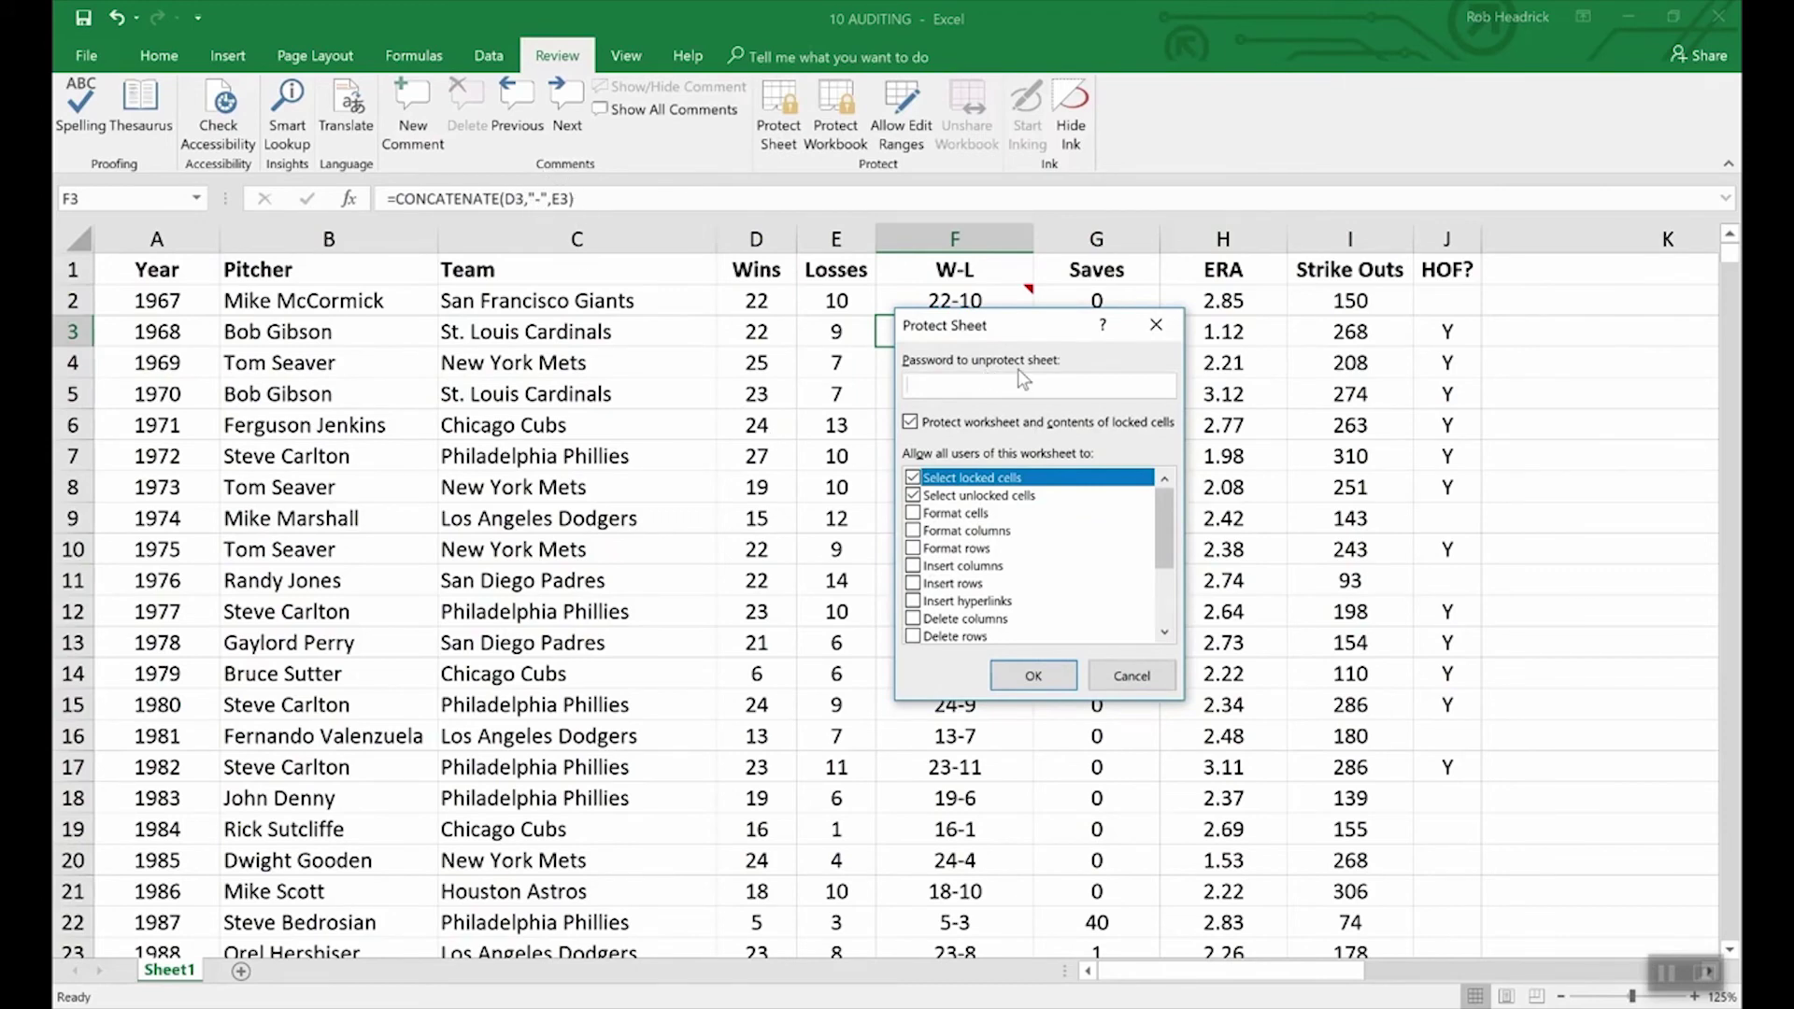
pyautogui.write('1234')
pyautogui.click(1035, 679)
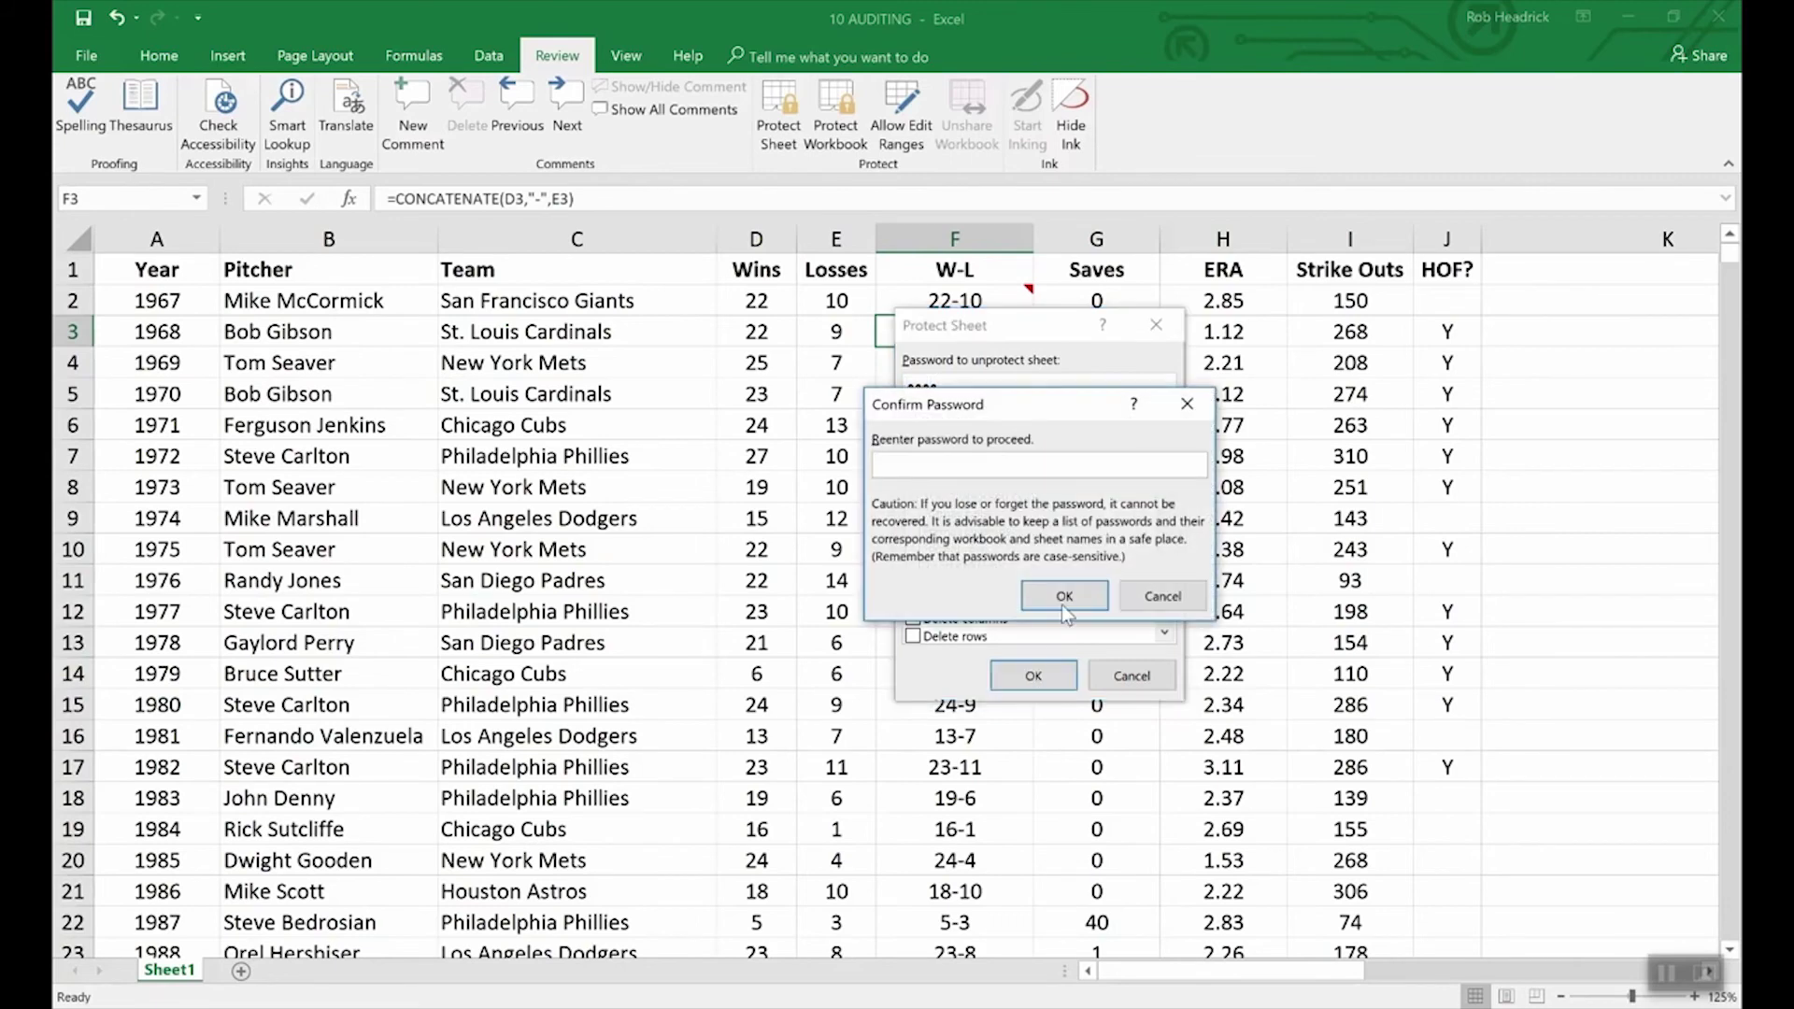
pyautogui.write('1234')
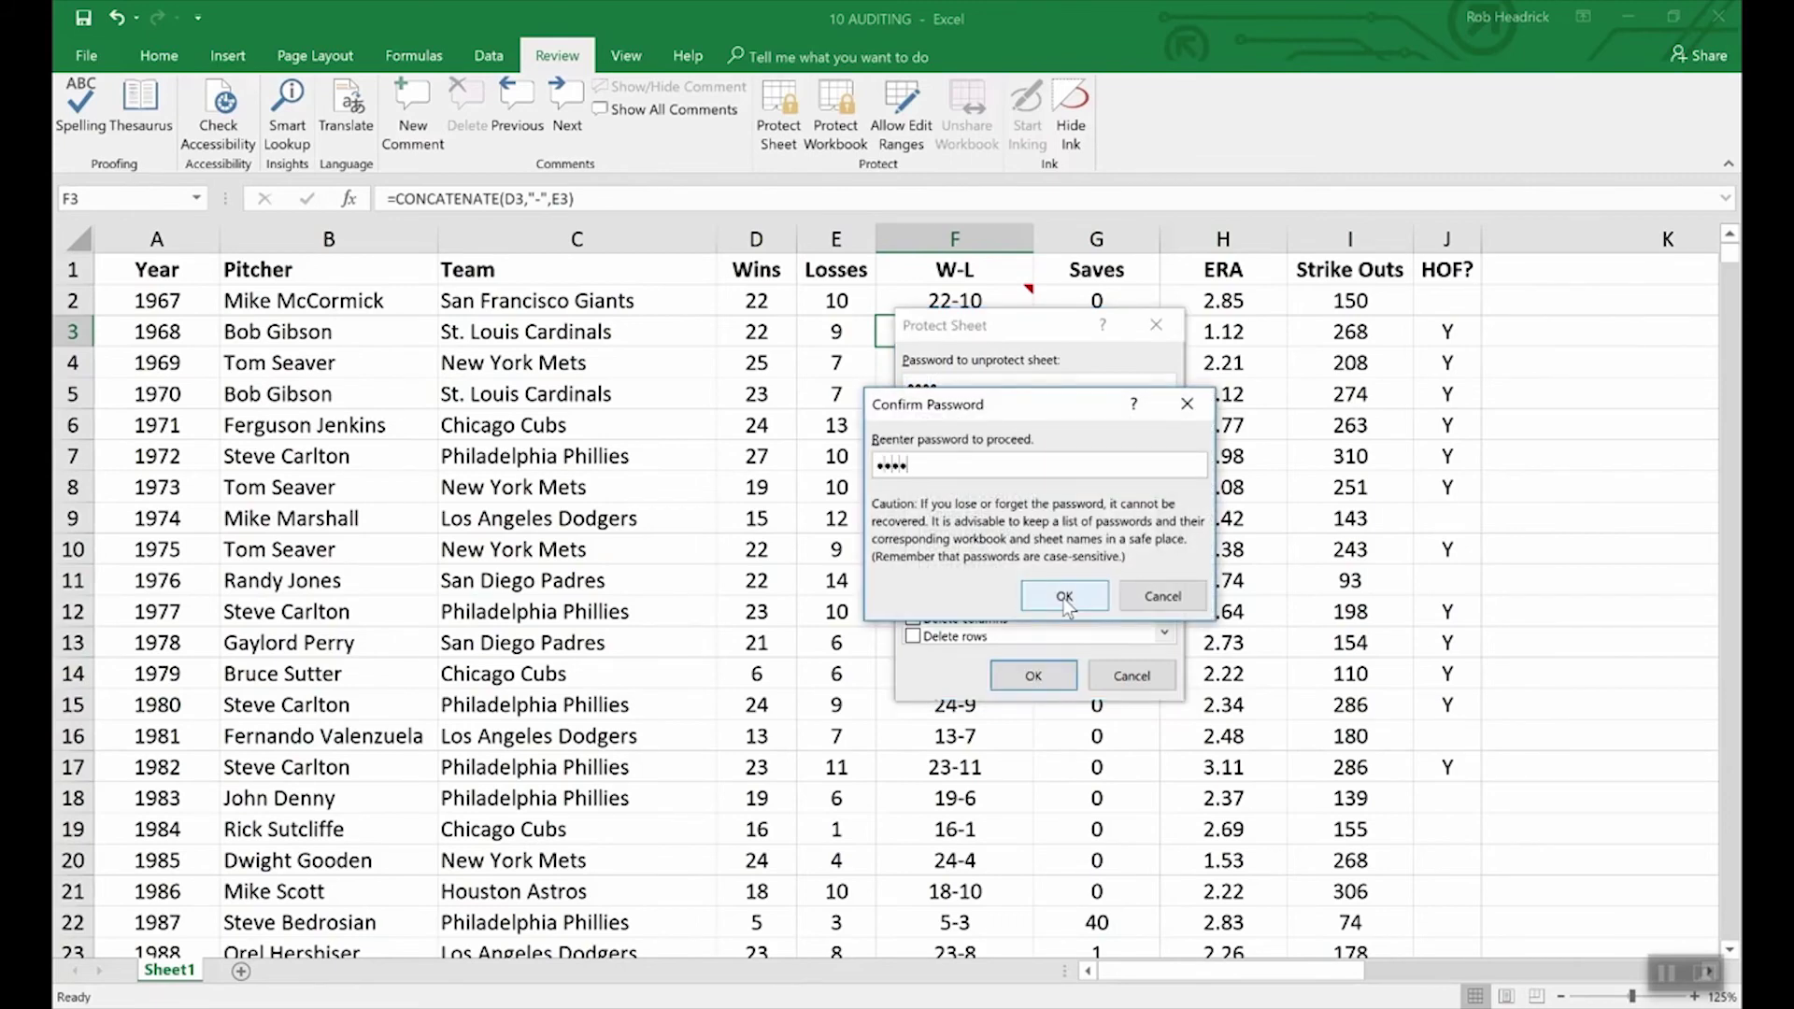
pyautogui.click(1064, 600)
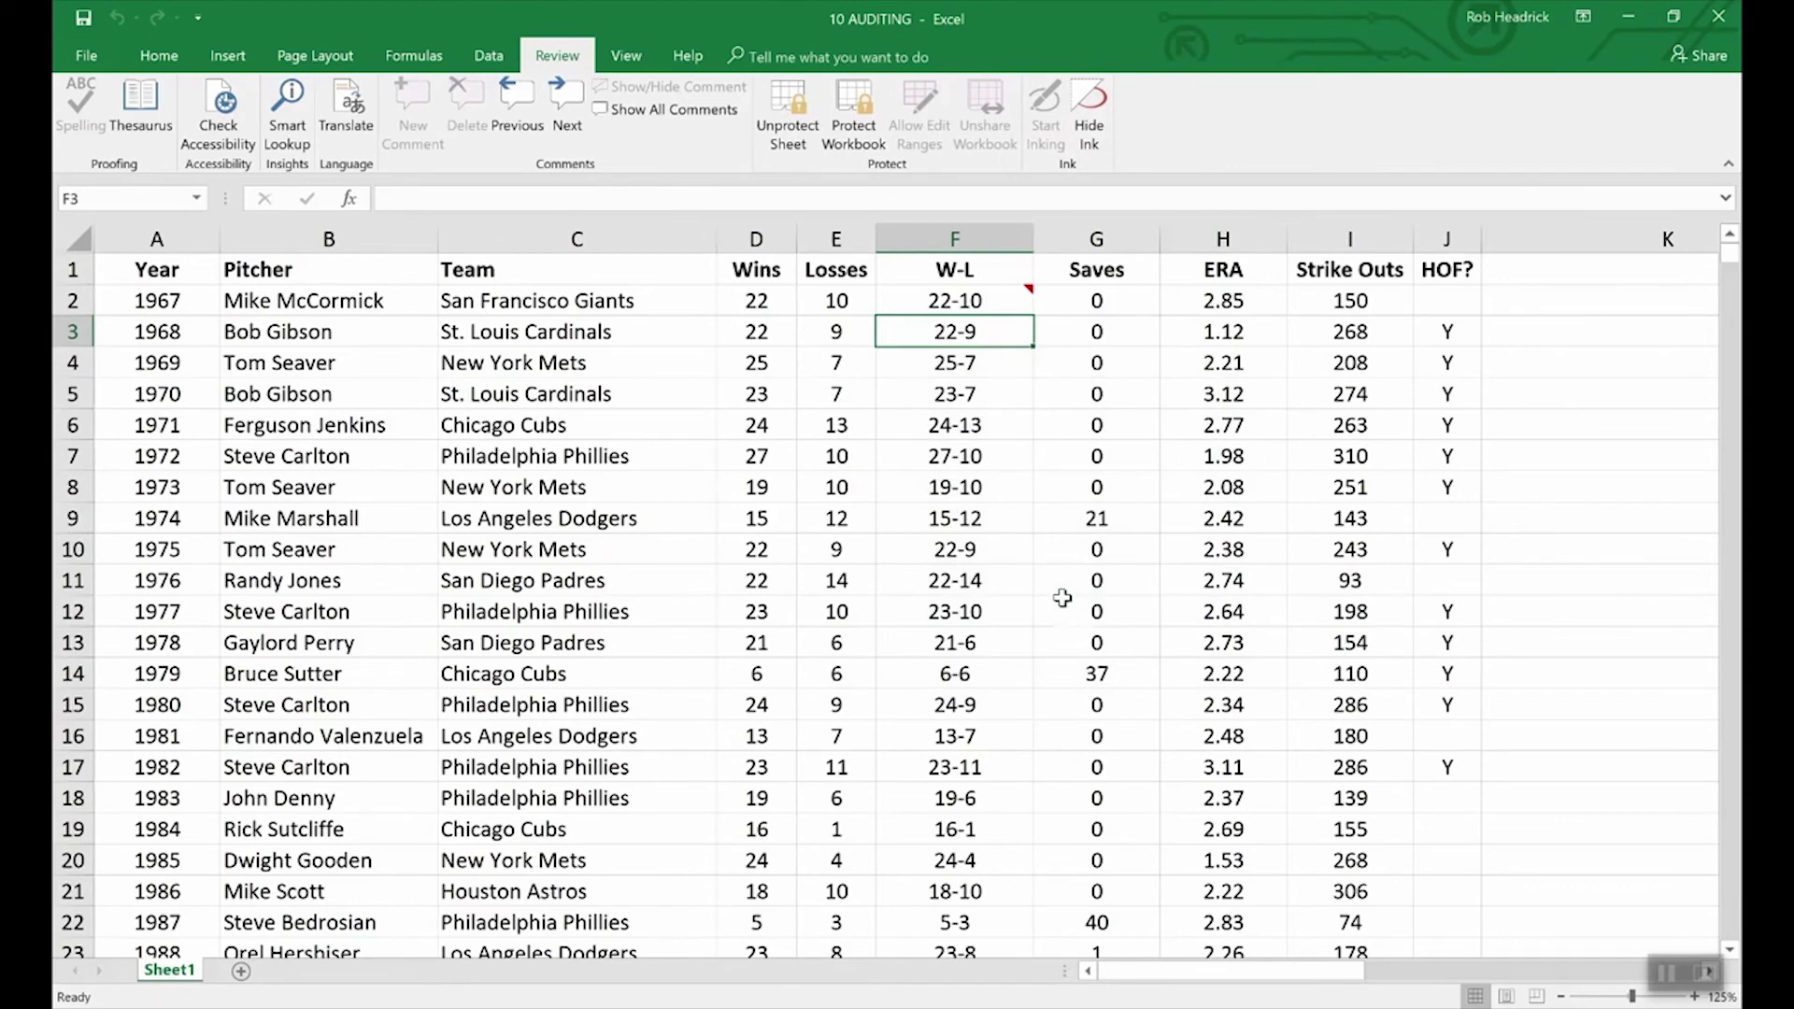
# Step: Check that F3's formula is hidden while F4's shows, and keep F2's comment displayed
pyautogui.press('Down')
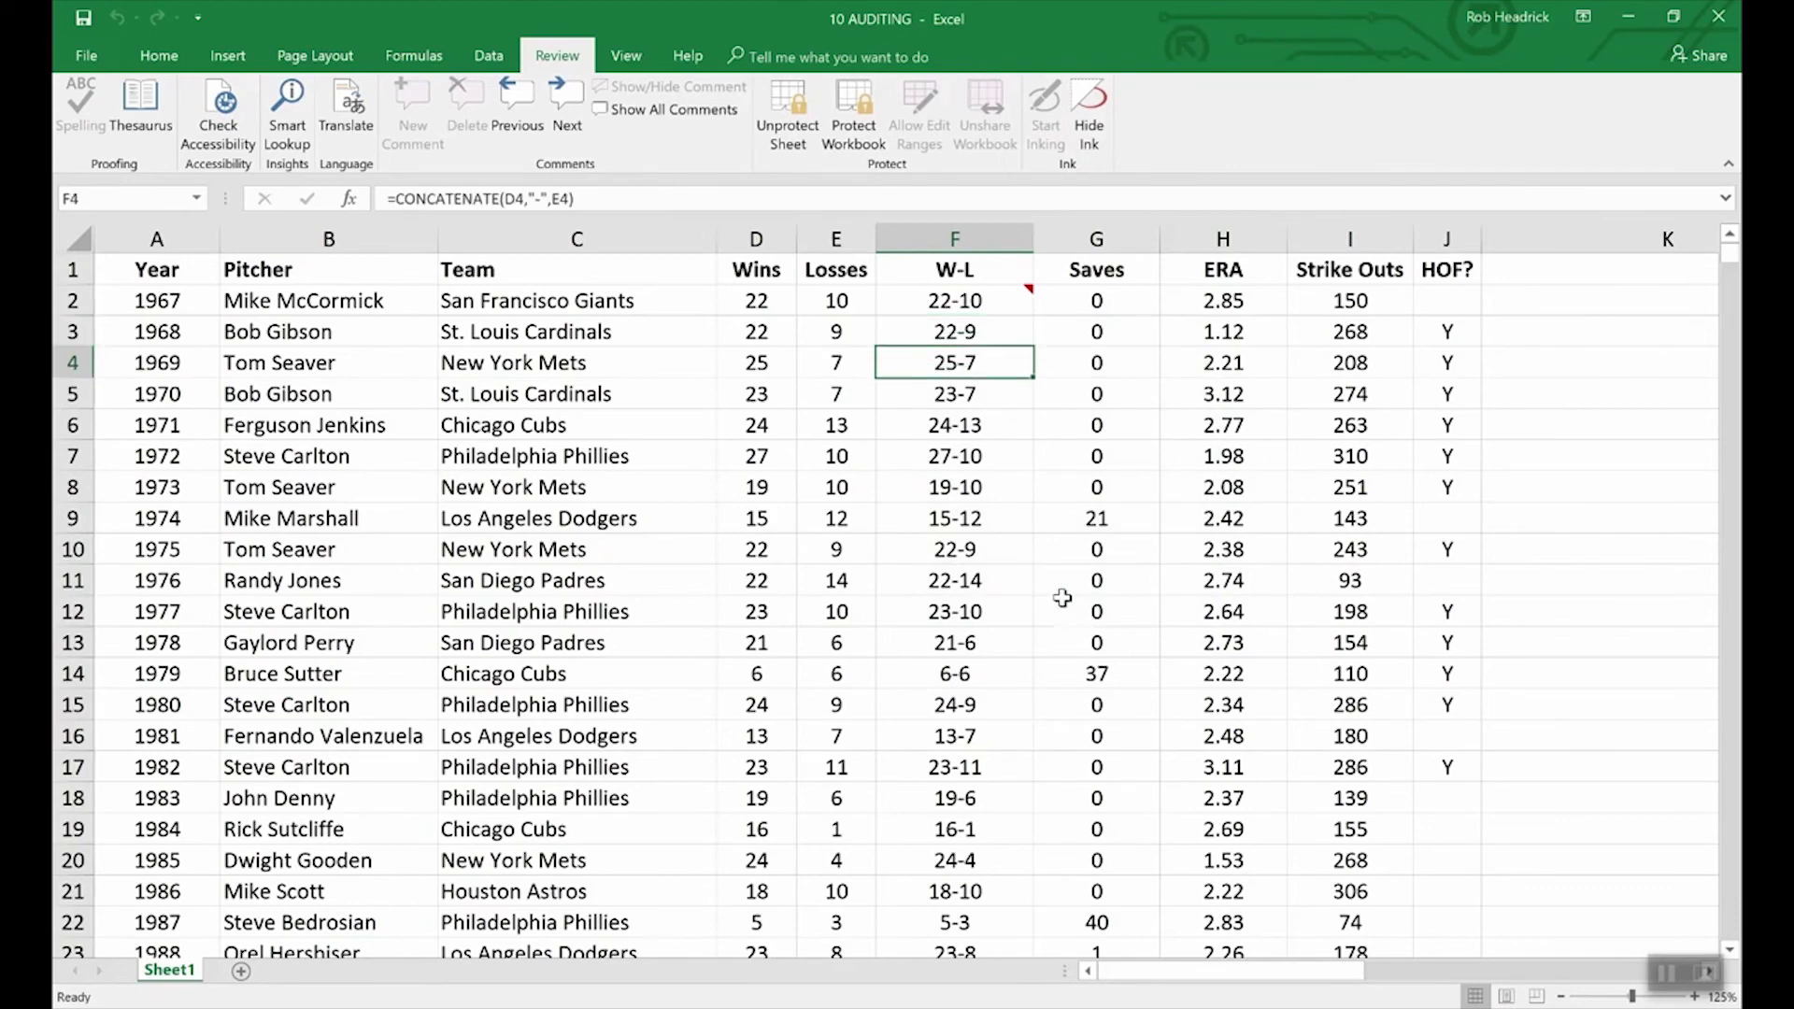
pyautogui.press('Up')
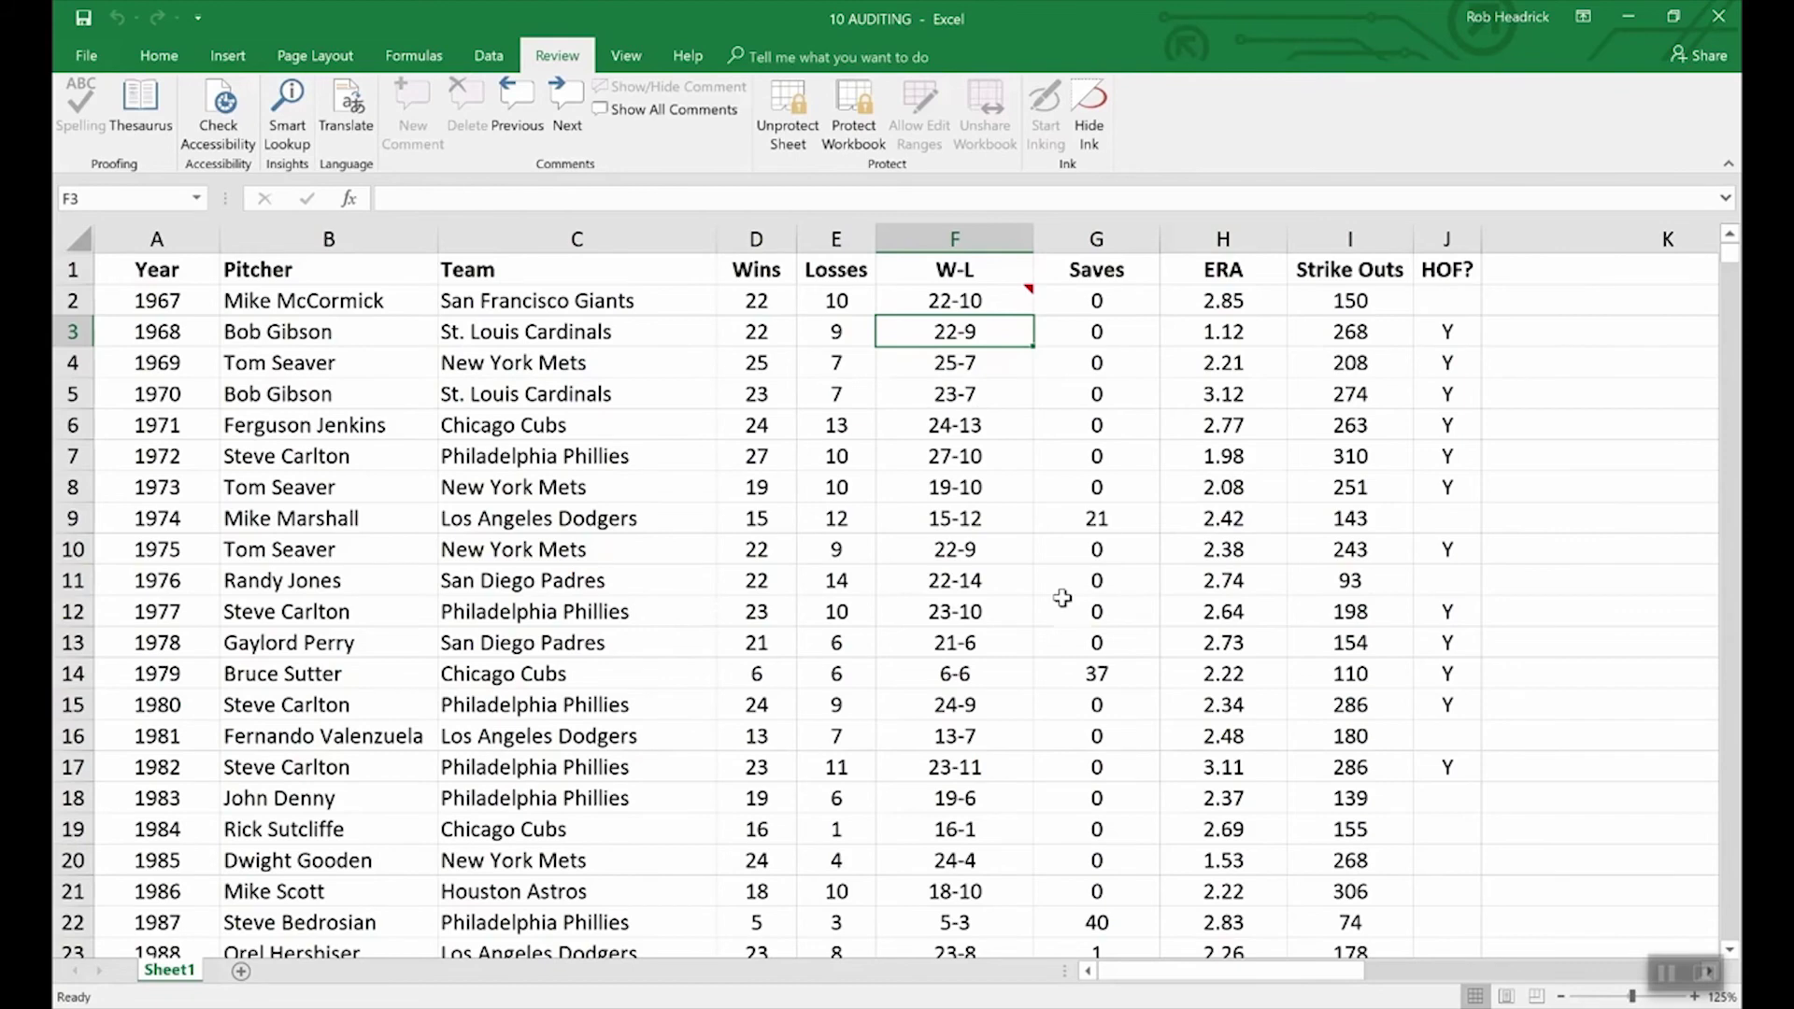
pyautogui.click(1000, 303)
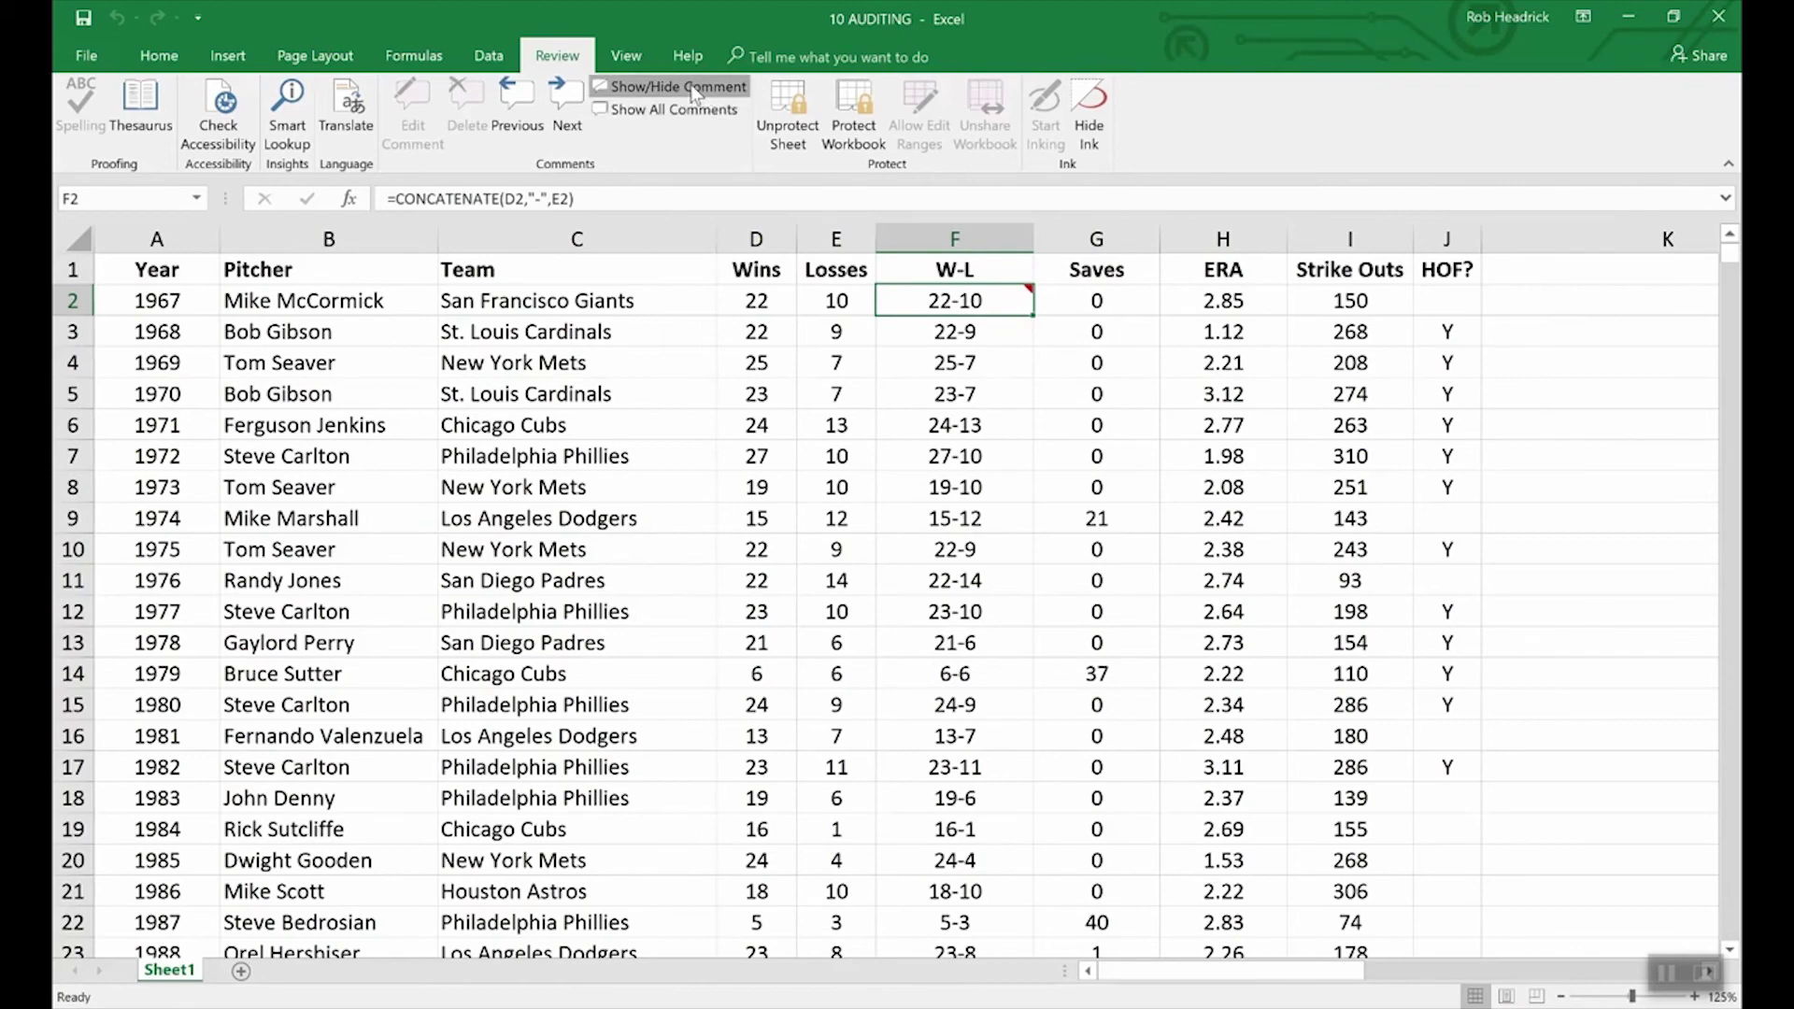
pyautogui.click(645, 86)
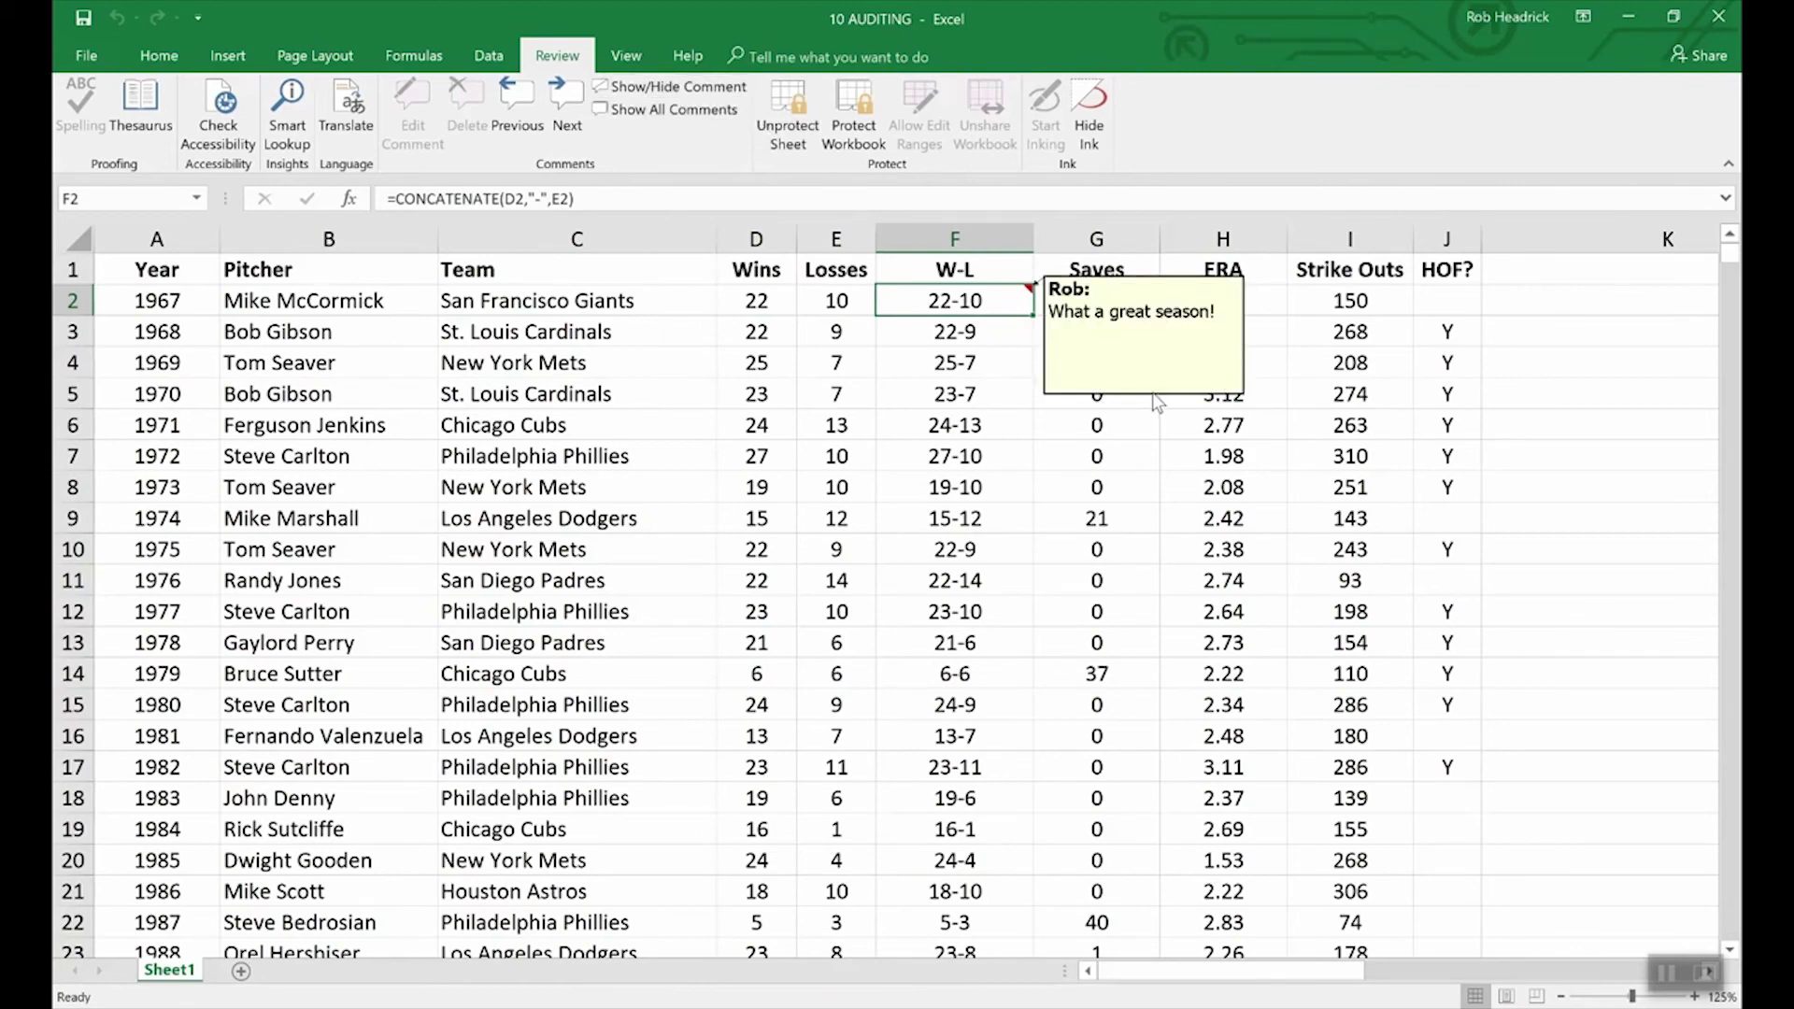
# Step: Unprotect the sheet and open the Format Comment protection settings for F2's comment
pyautogui.click(790, 104)
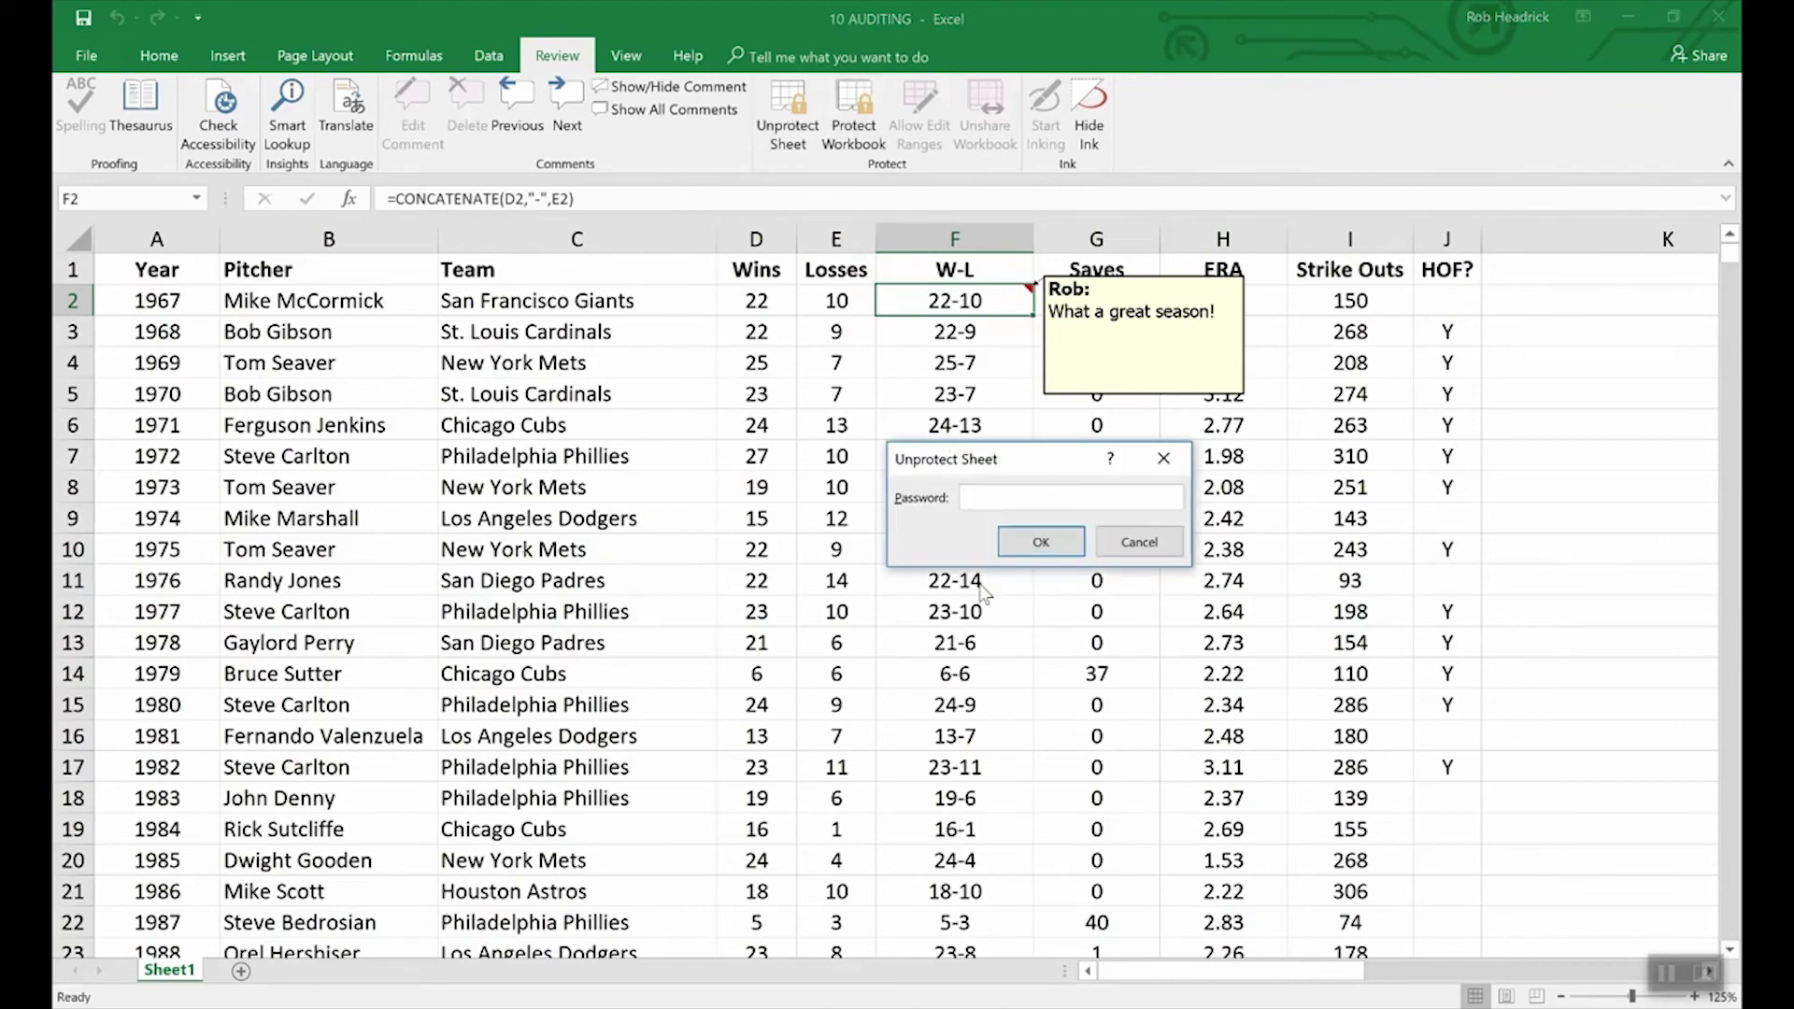
pyautogui.press('Return')
pyautogui.rightClick(1104, 398)
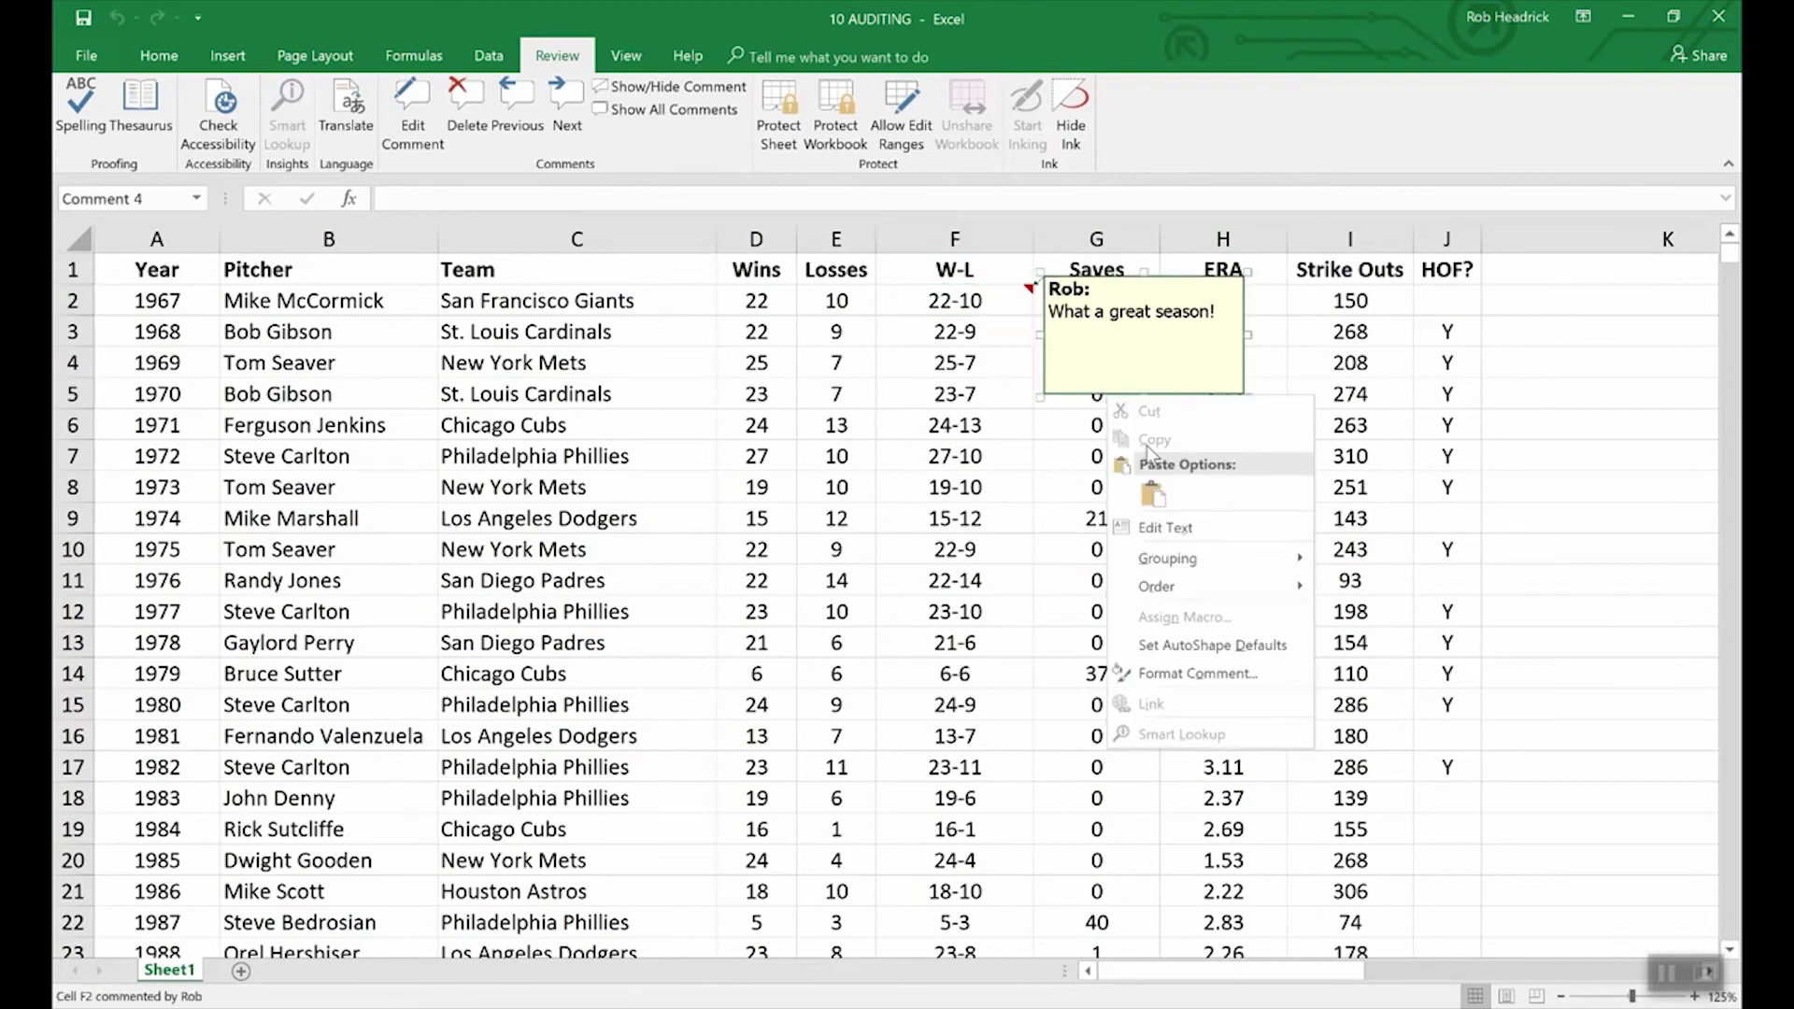
pyautogui.click(1197, 672)
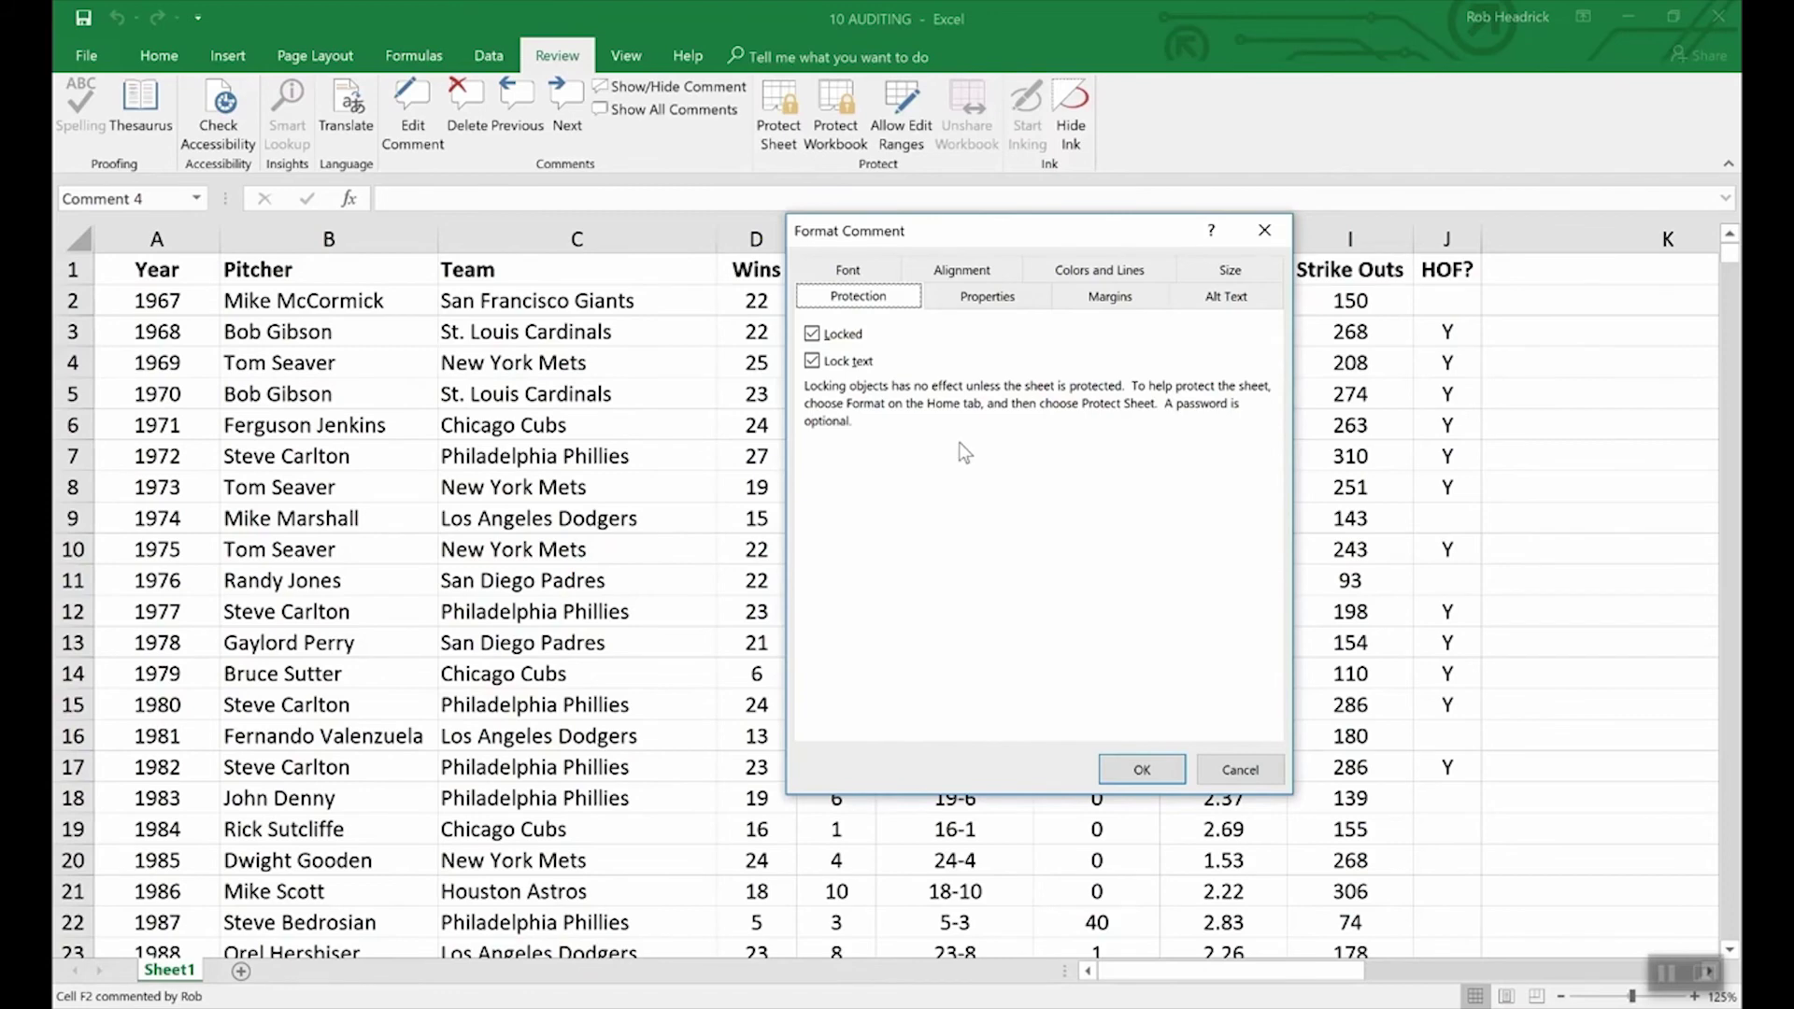
# Step: Cancel the Format Comment dialog without changing F2's comment settings
pyautogui.click(1220, 766)
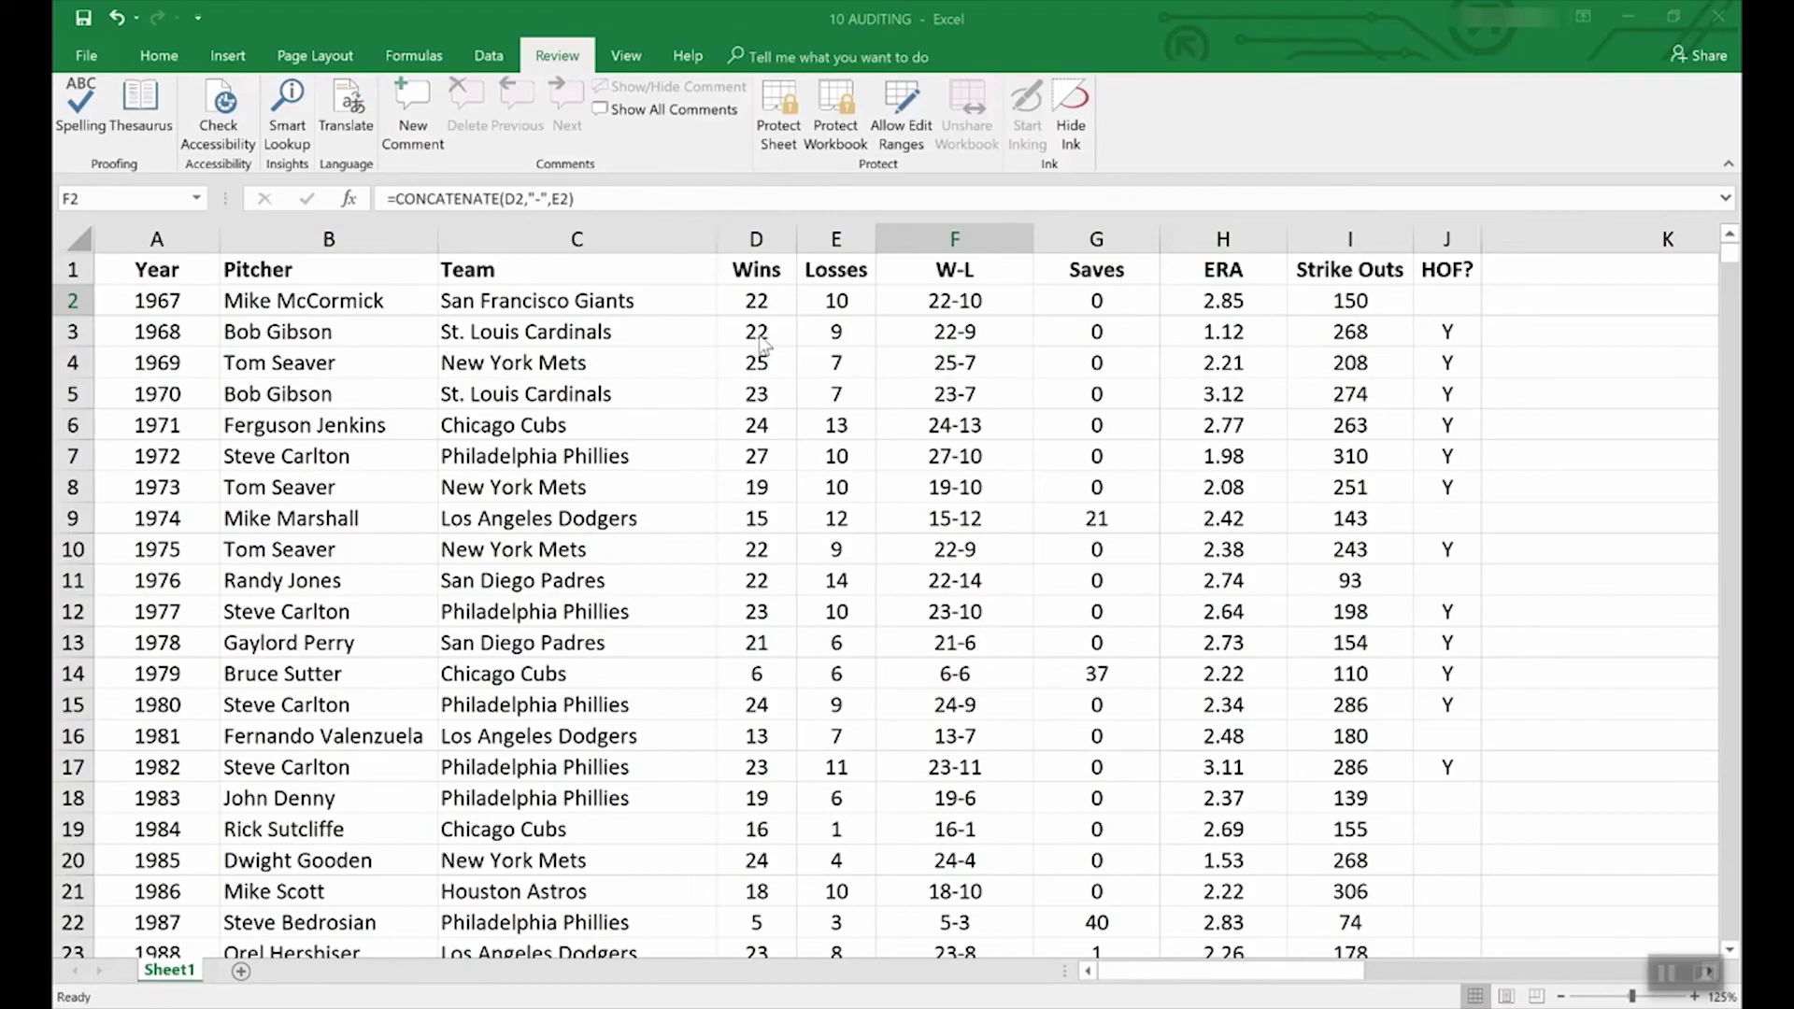
# Step: Bring up the New workbook template gallery from the File view
pyautogui.click(83, 62)
pyautogui.click(80, 144)
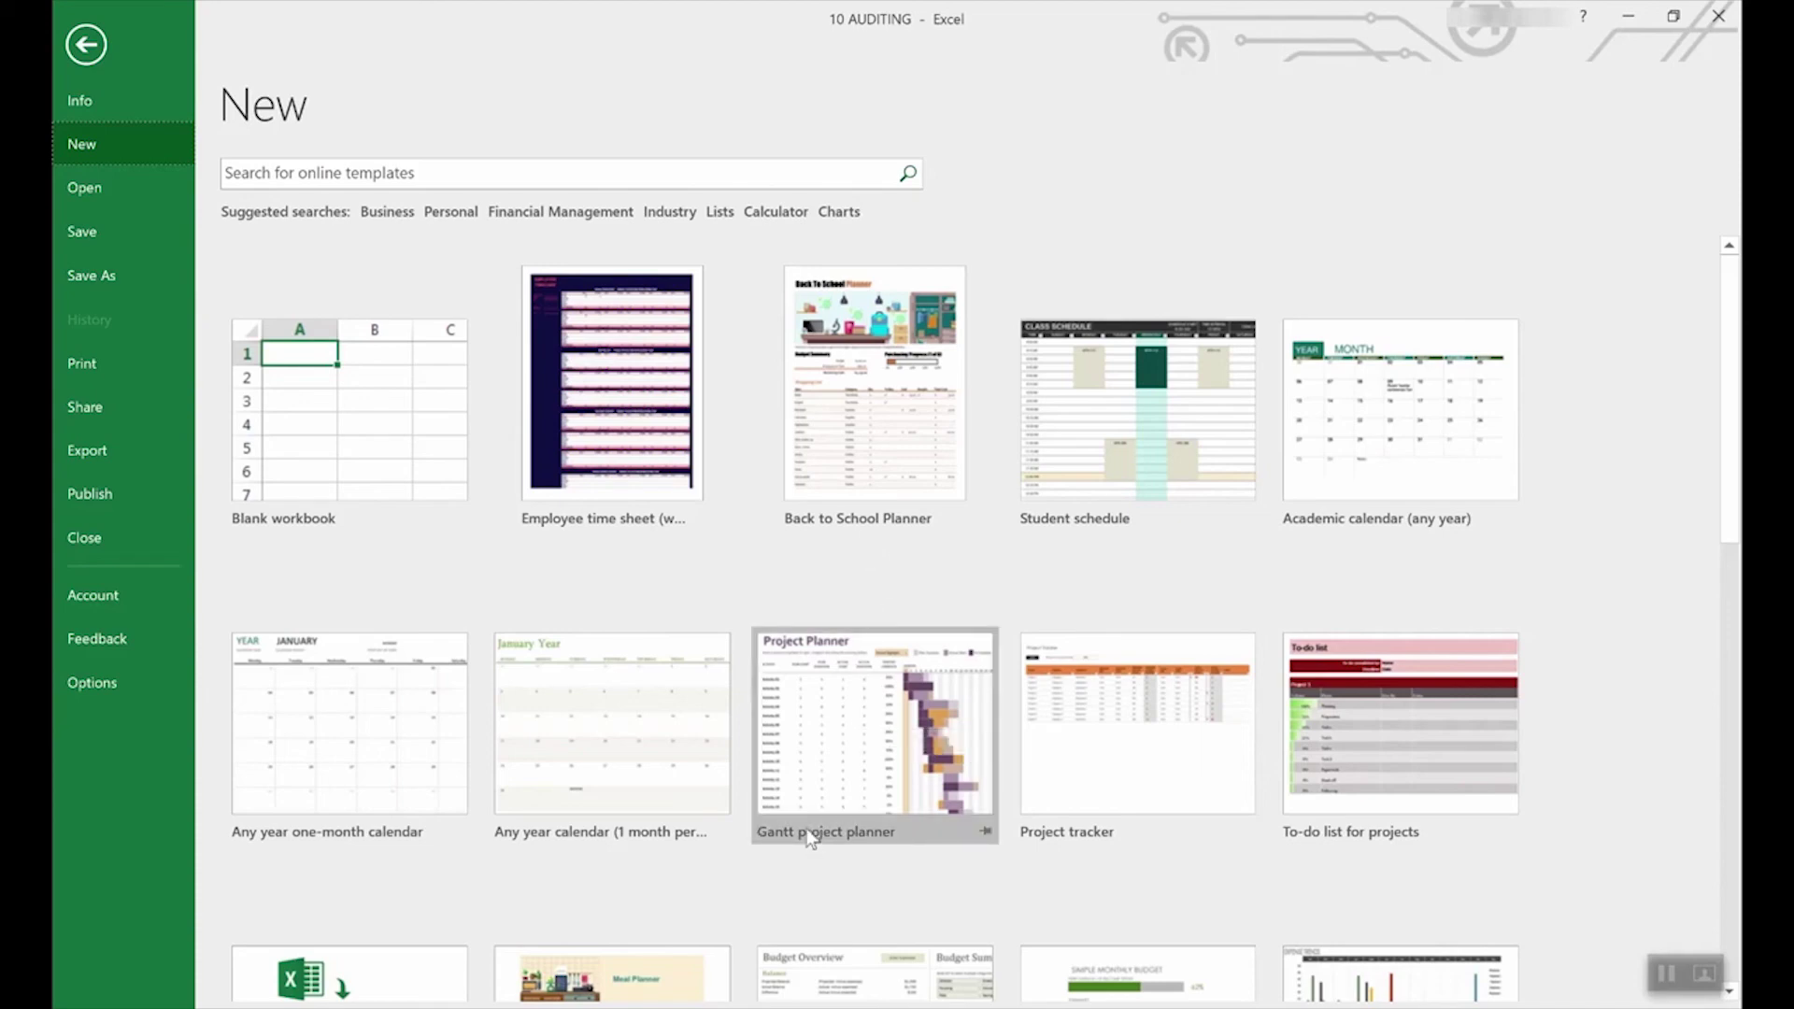
# Step: Scroll the New gallery and preview the Loan amortization schedule template
pyautogui.scroll(-5, 804, 831)
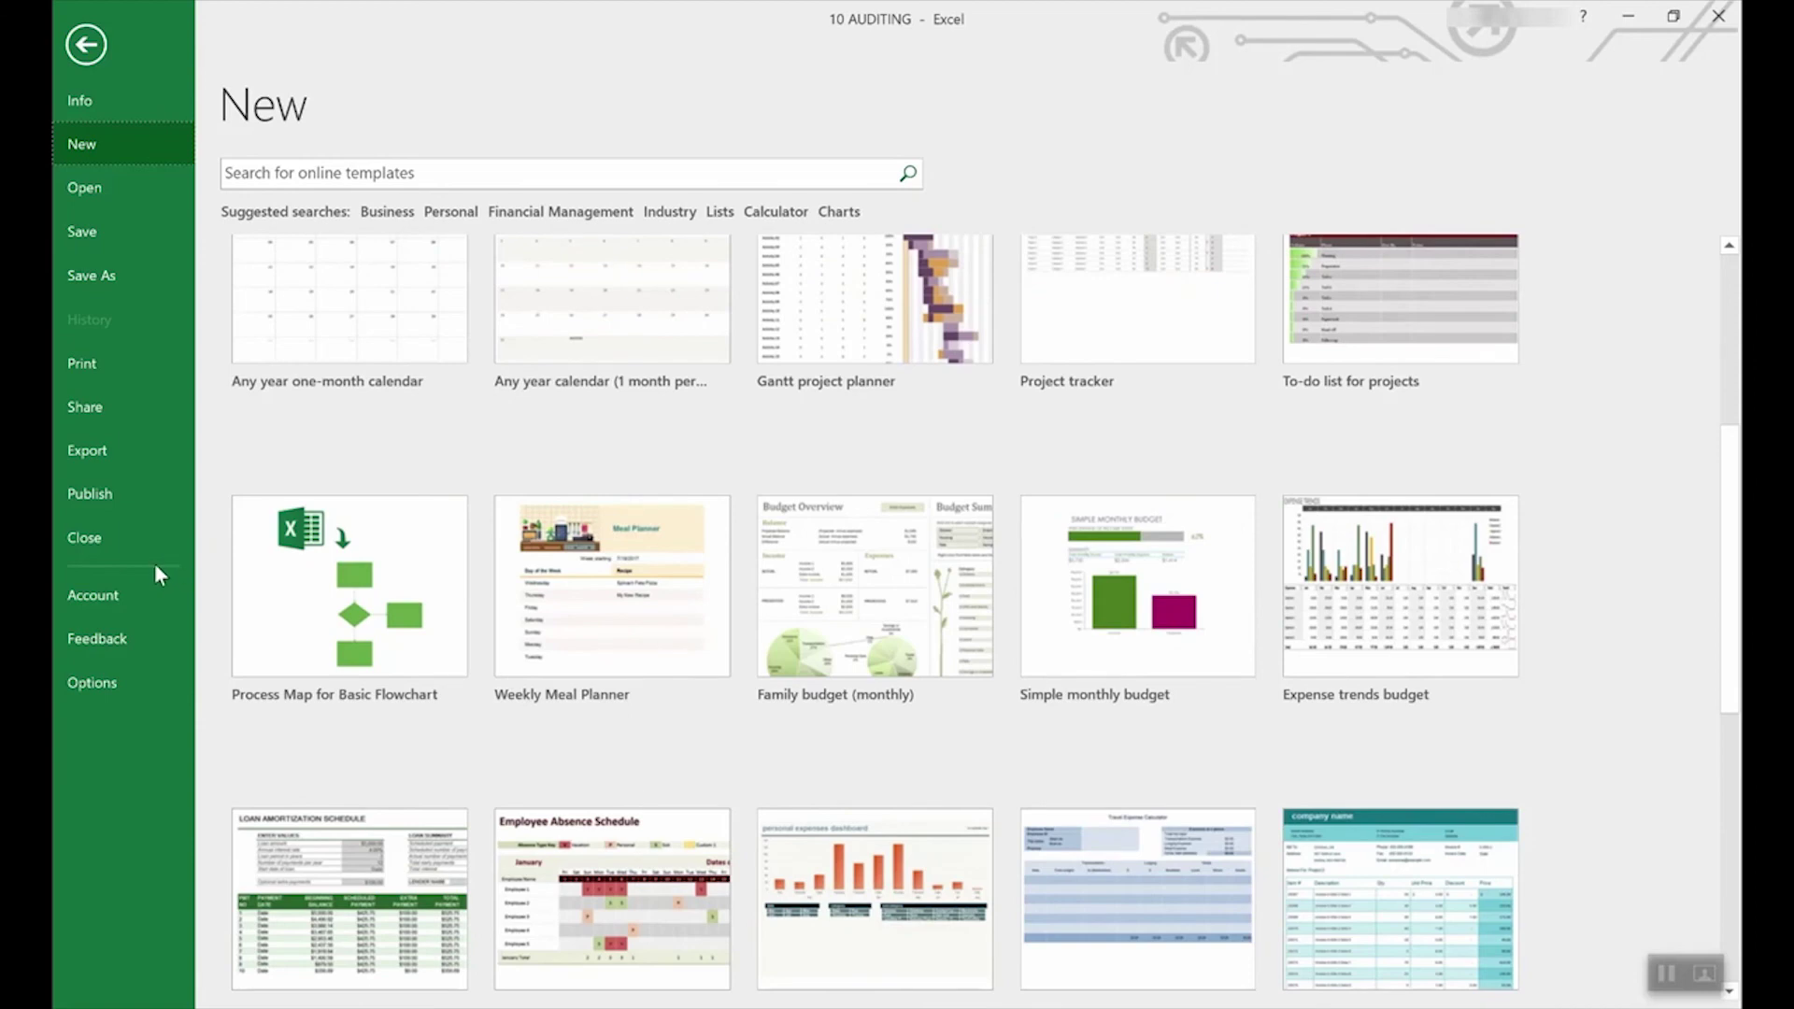
pyautogui.scroll(-3, 849, 633)
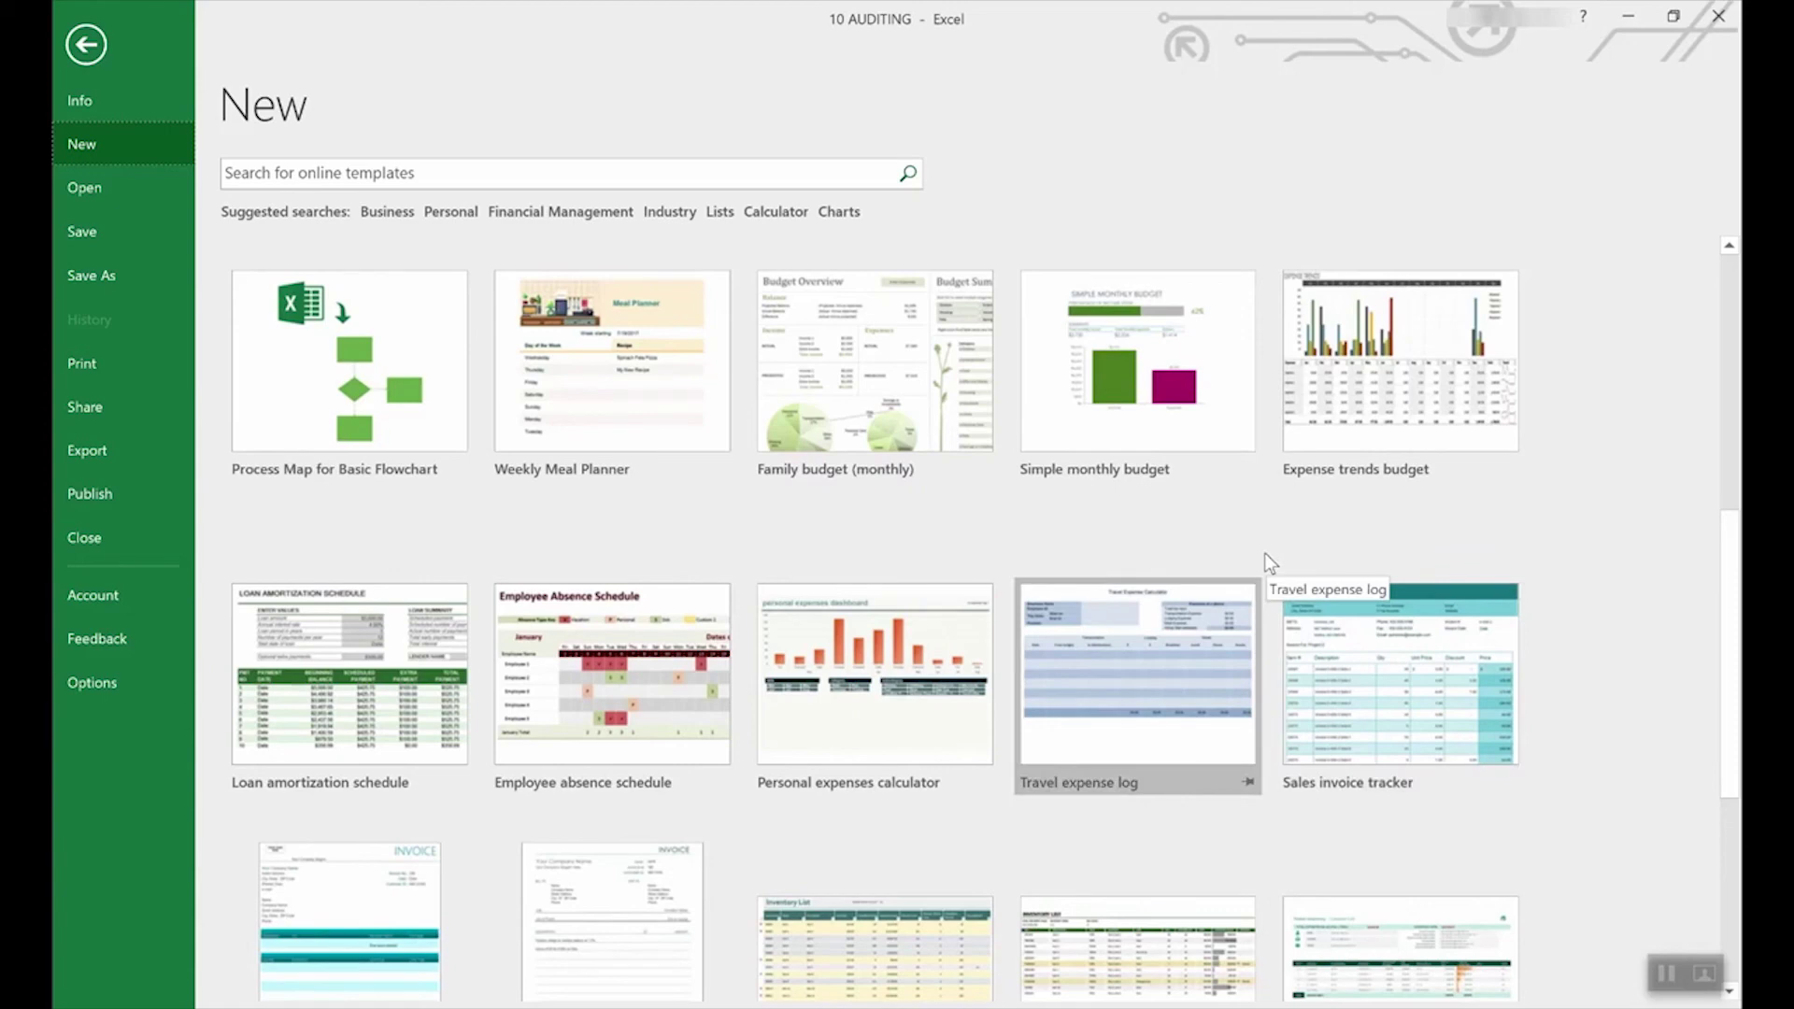
pyautogui.scroll(7, 1265, 552)
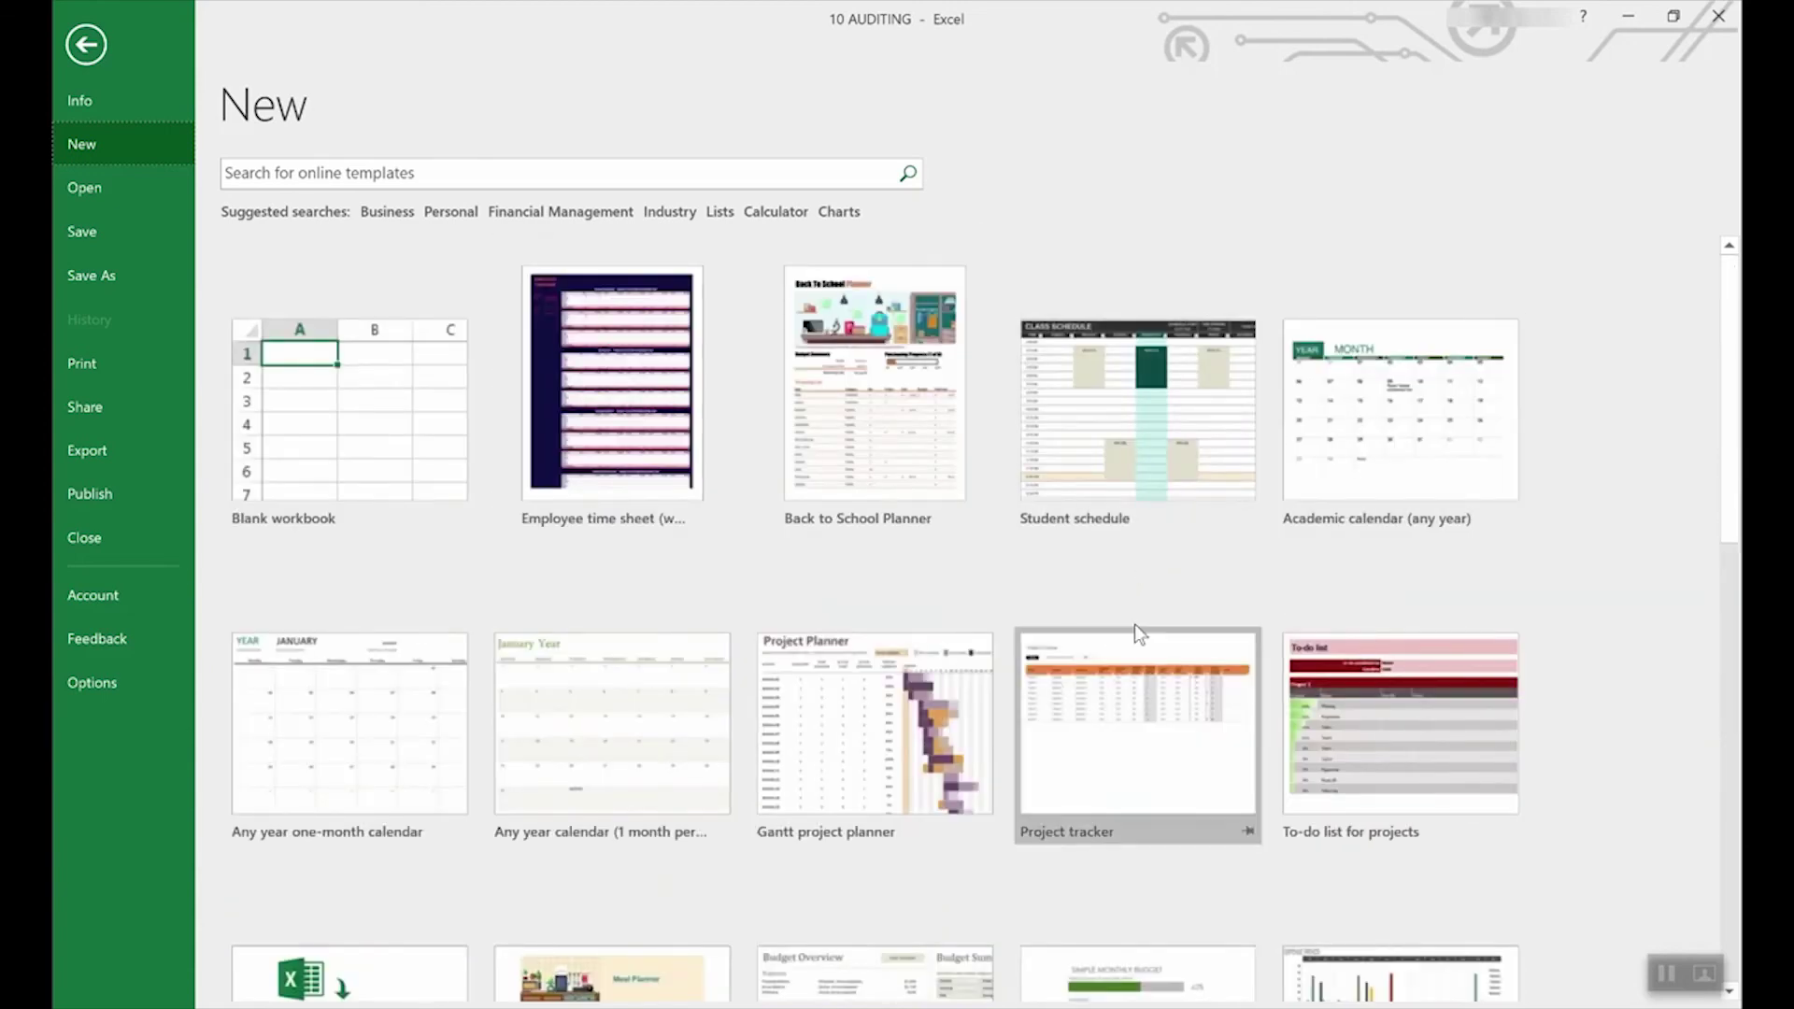
pyautogui.scroll(-2, 1132, 621)
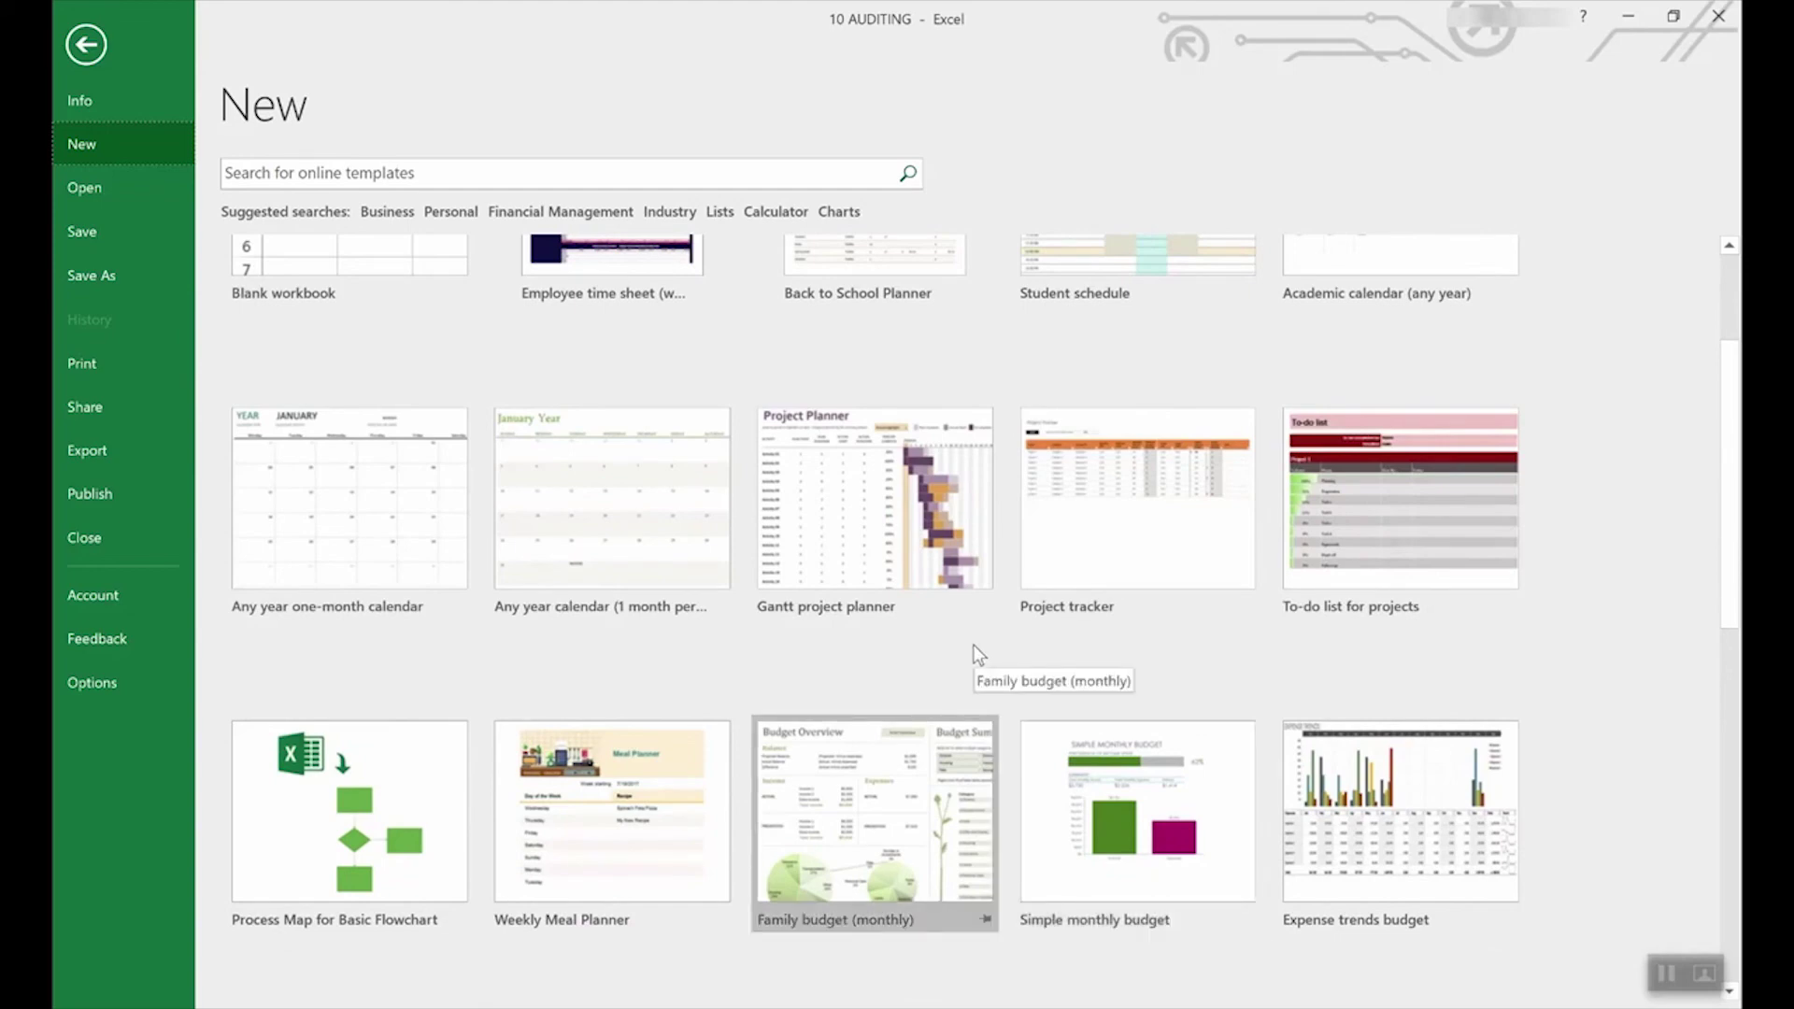
pyautogui.scroll(-3, 972, 643)
pyautogui.scroll(-2, 973, 643)
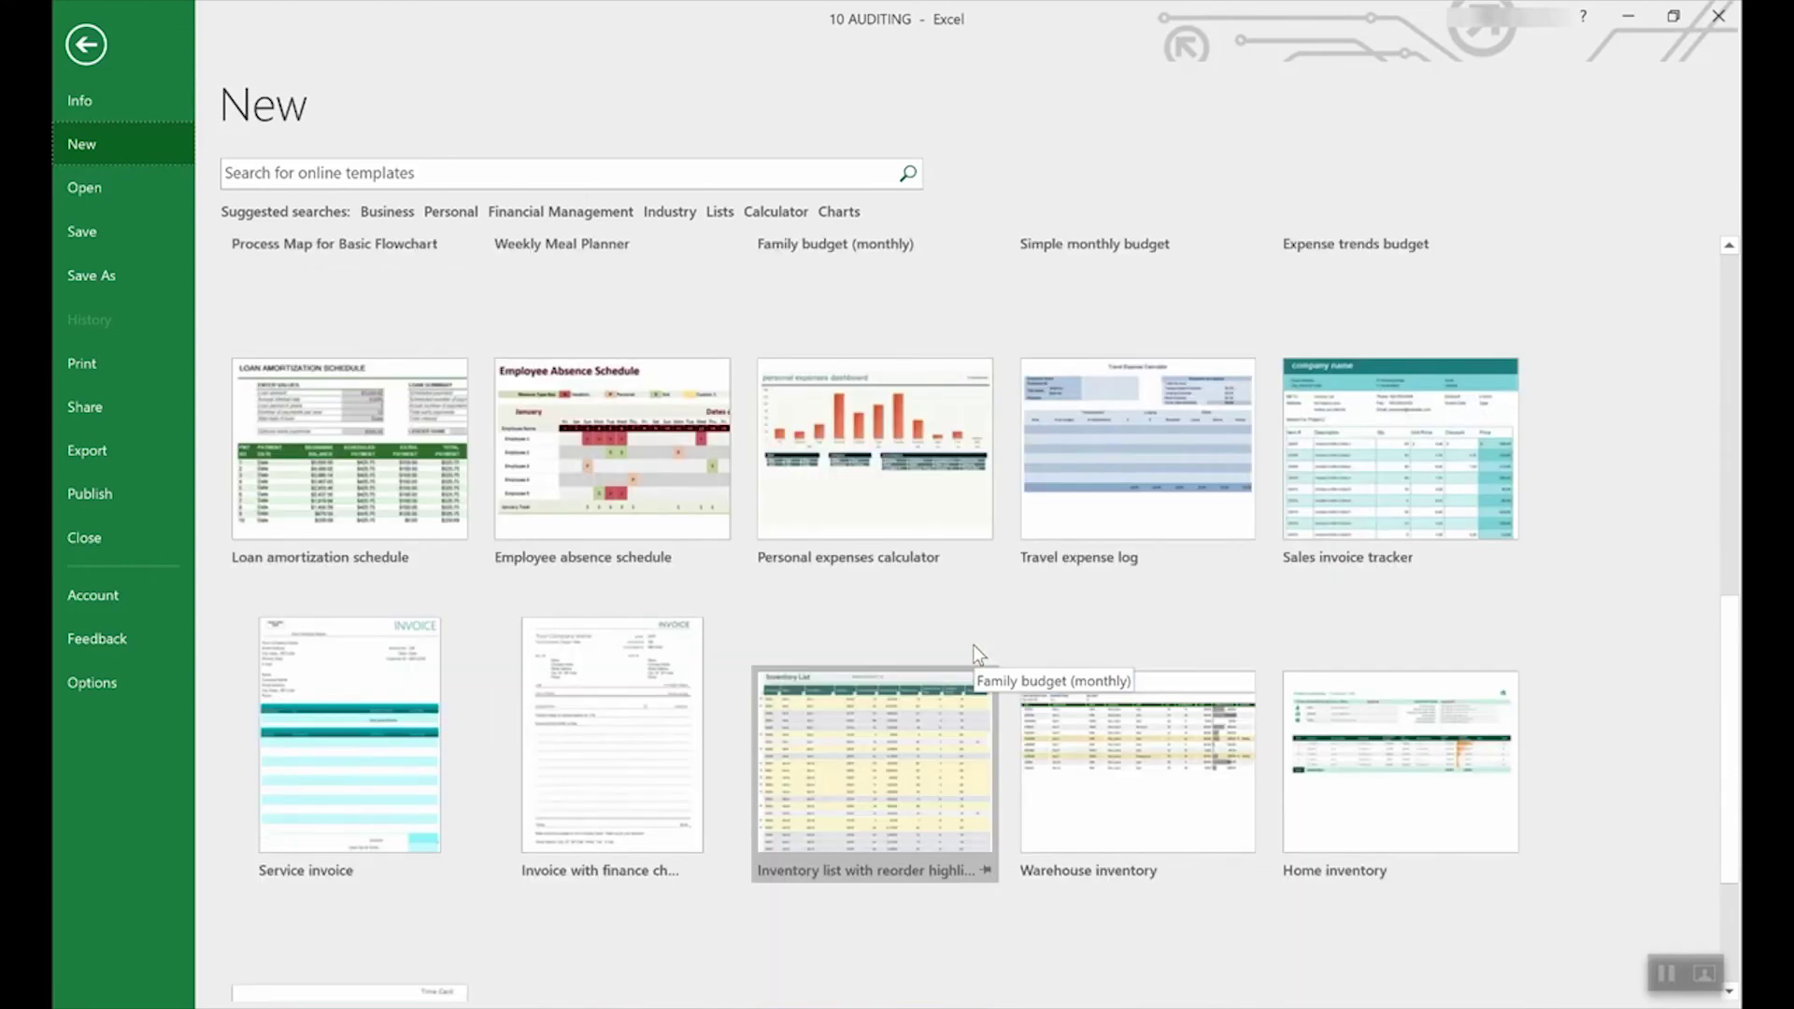
pyautogui.scroll(2, 973, 643)
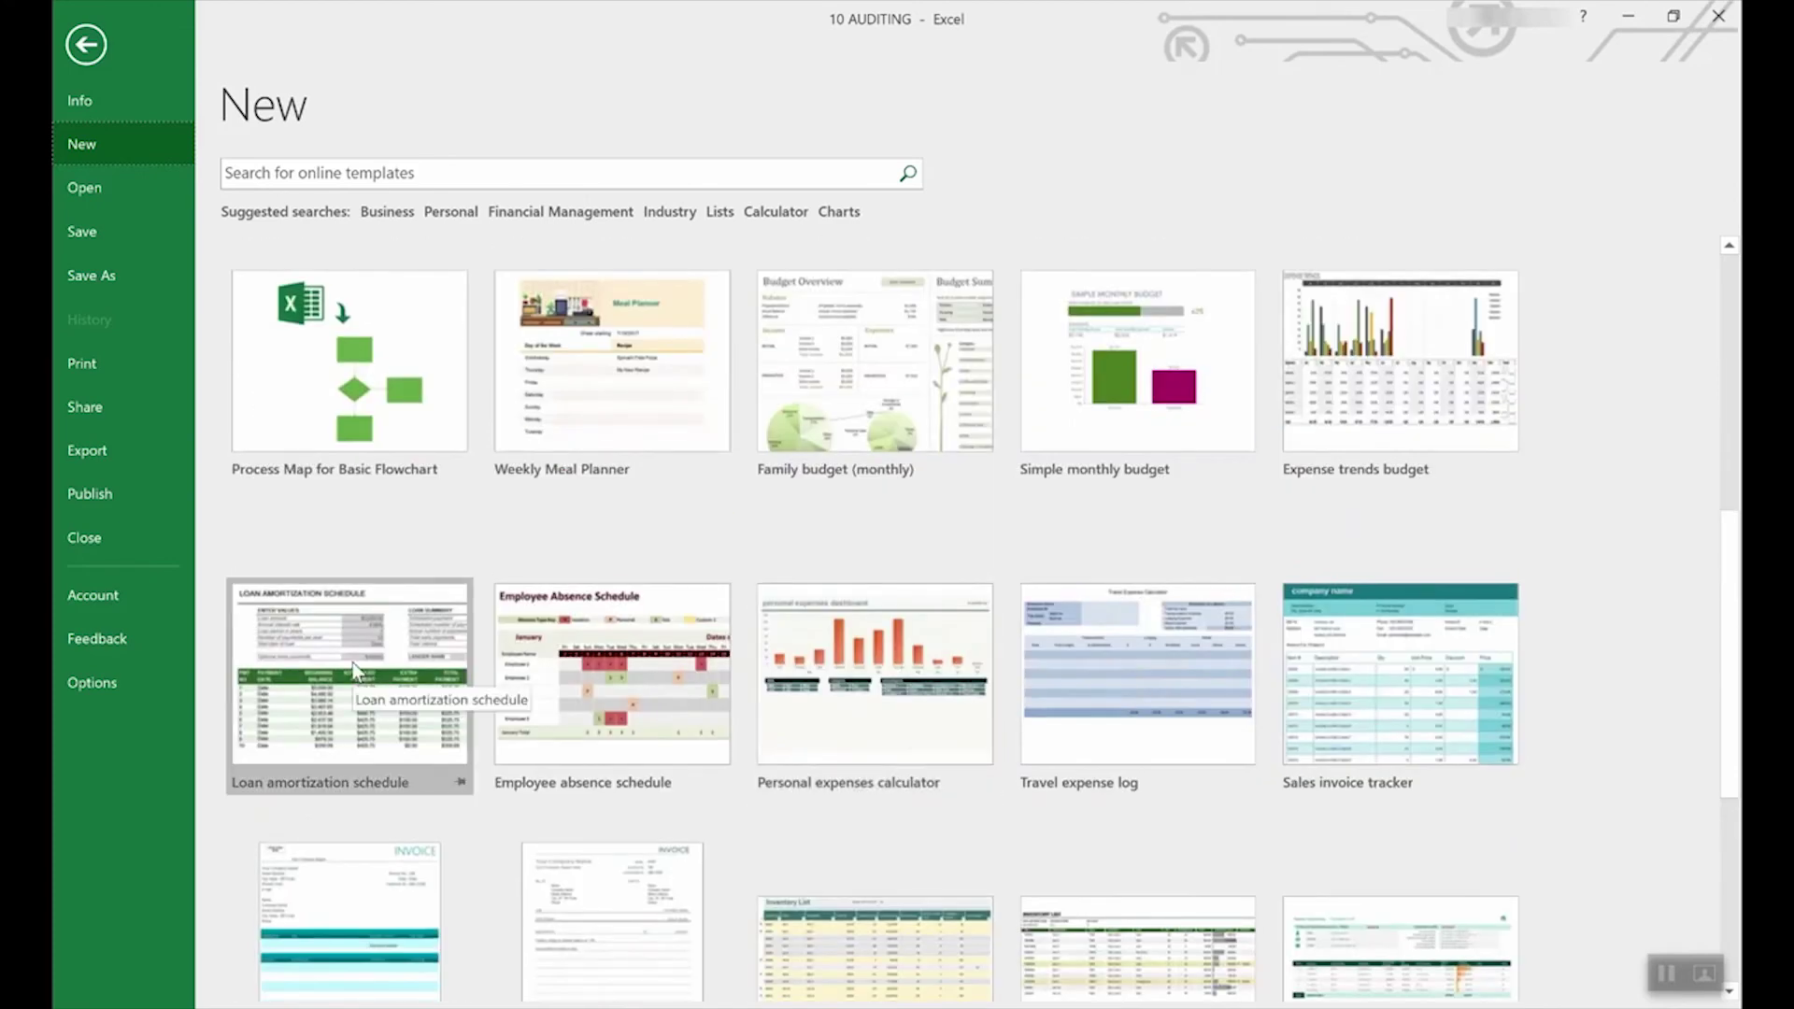
pyautogui.click(353, 638)
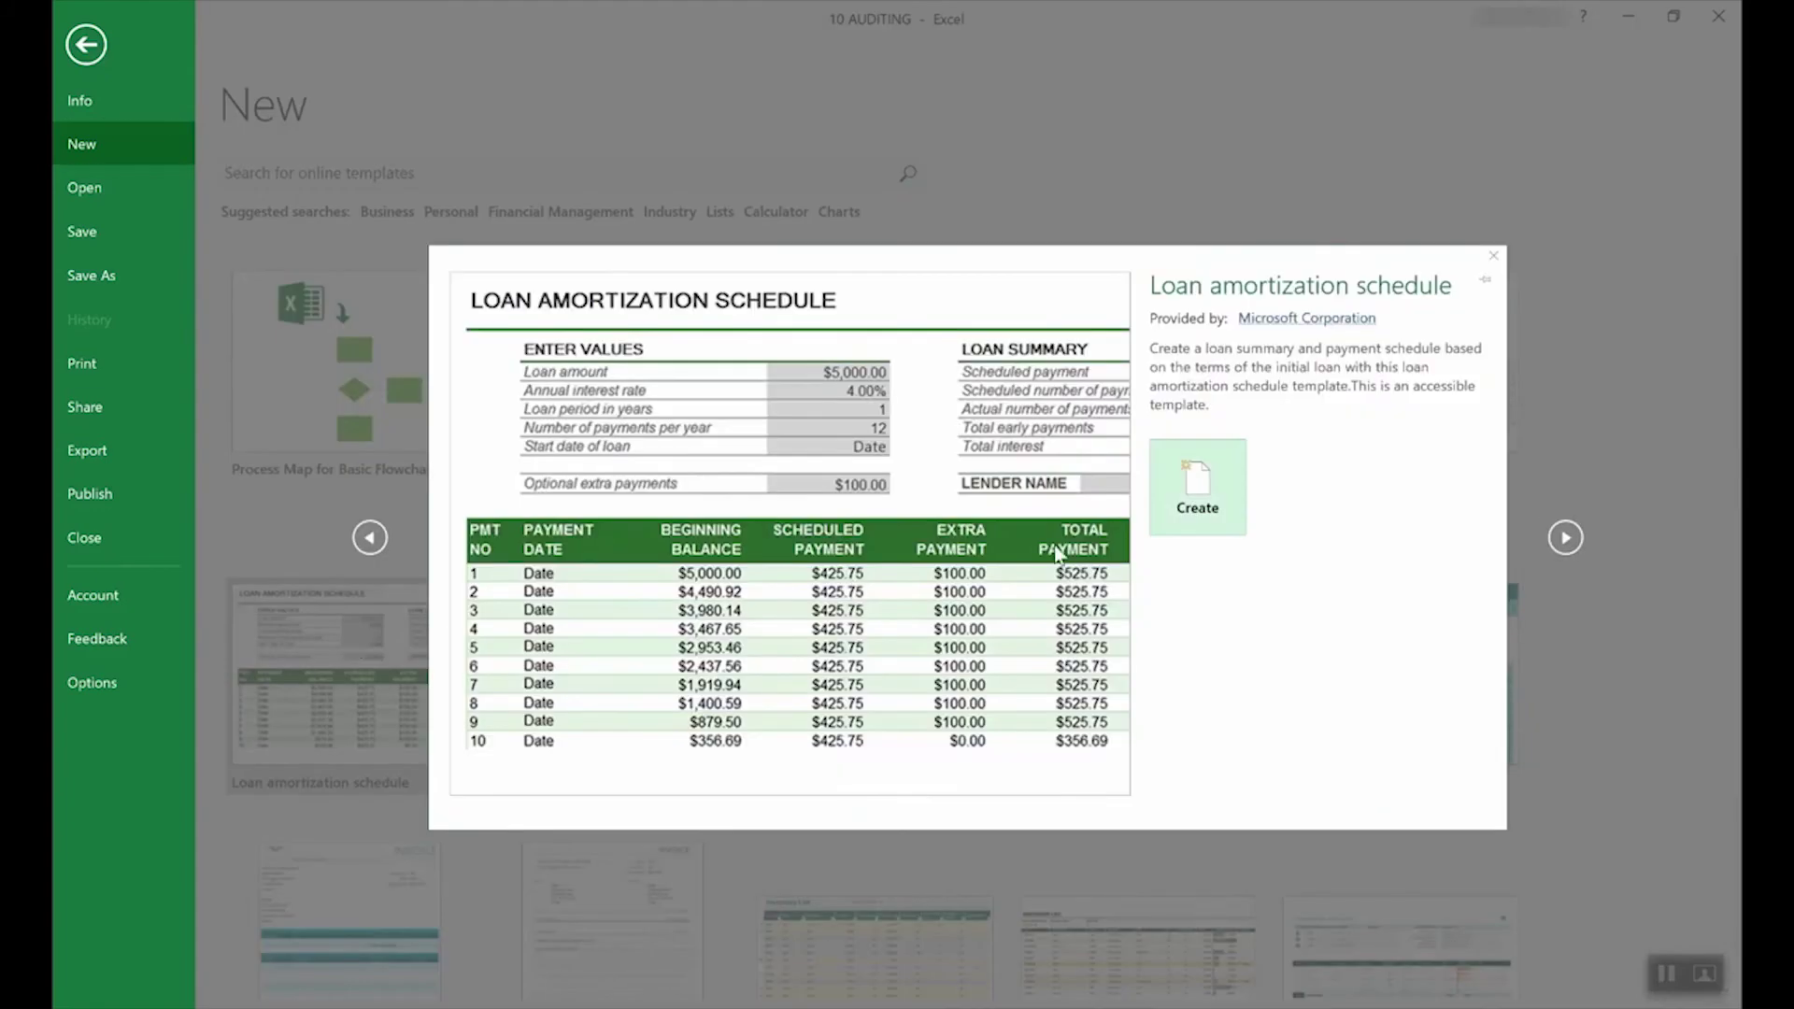
# Step: Create the loan workbook, view E4 and E3 input prompts, then show its Info page
pyautogui.click(1225, 486)
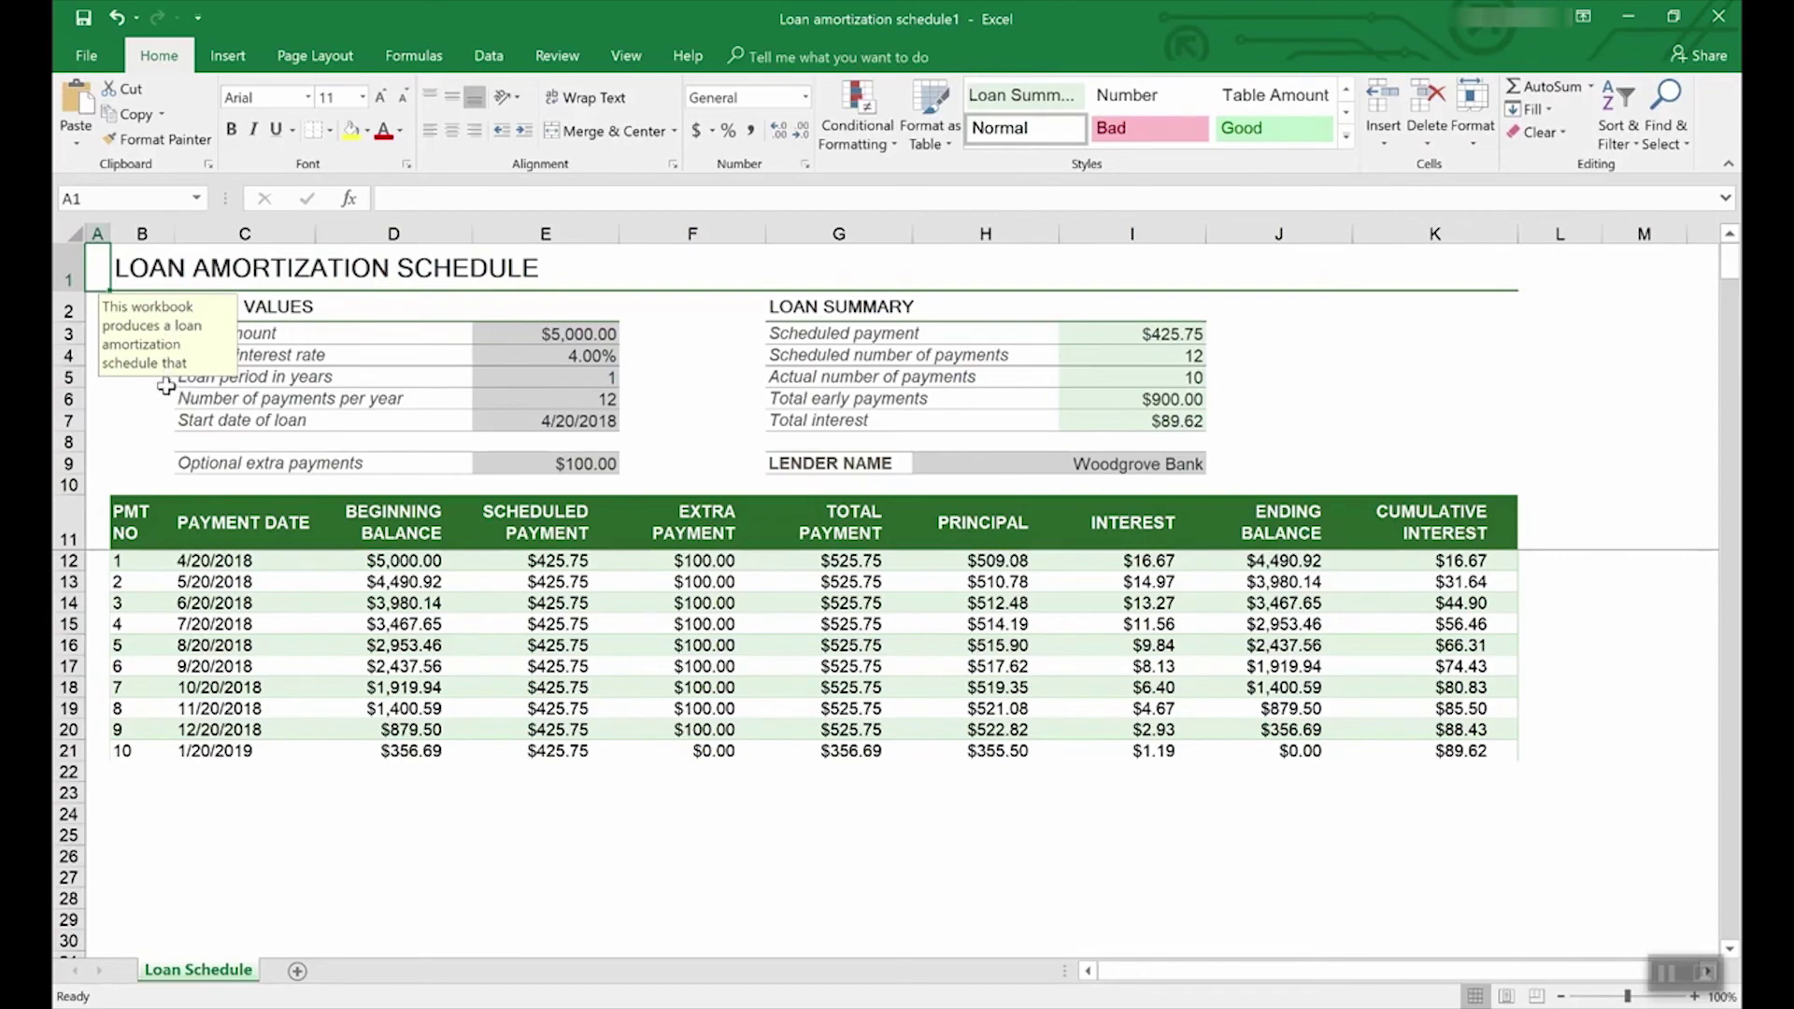
pyautogui.click(587, 356)
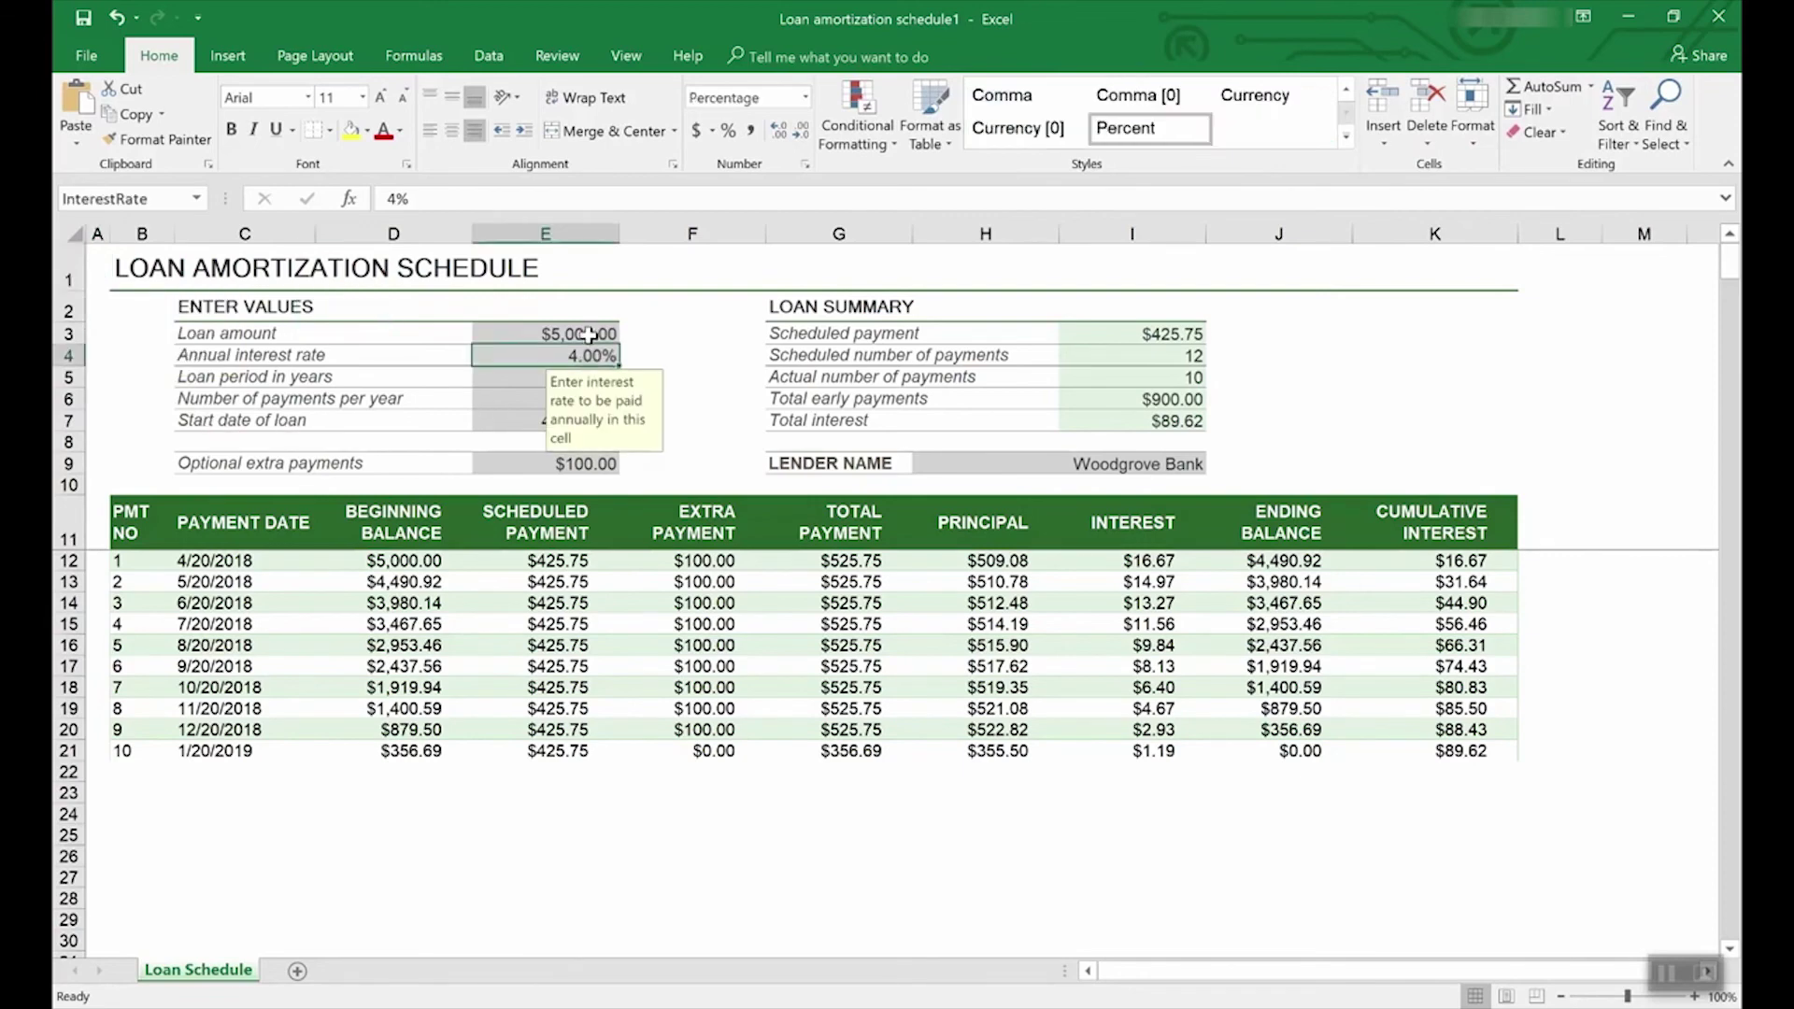
pyautogui.click(586, 334)
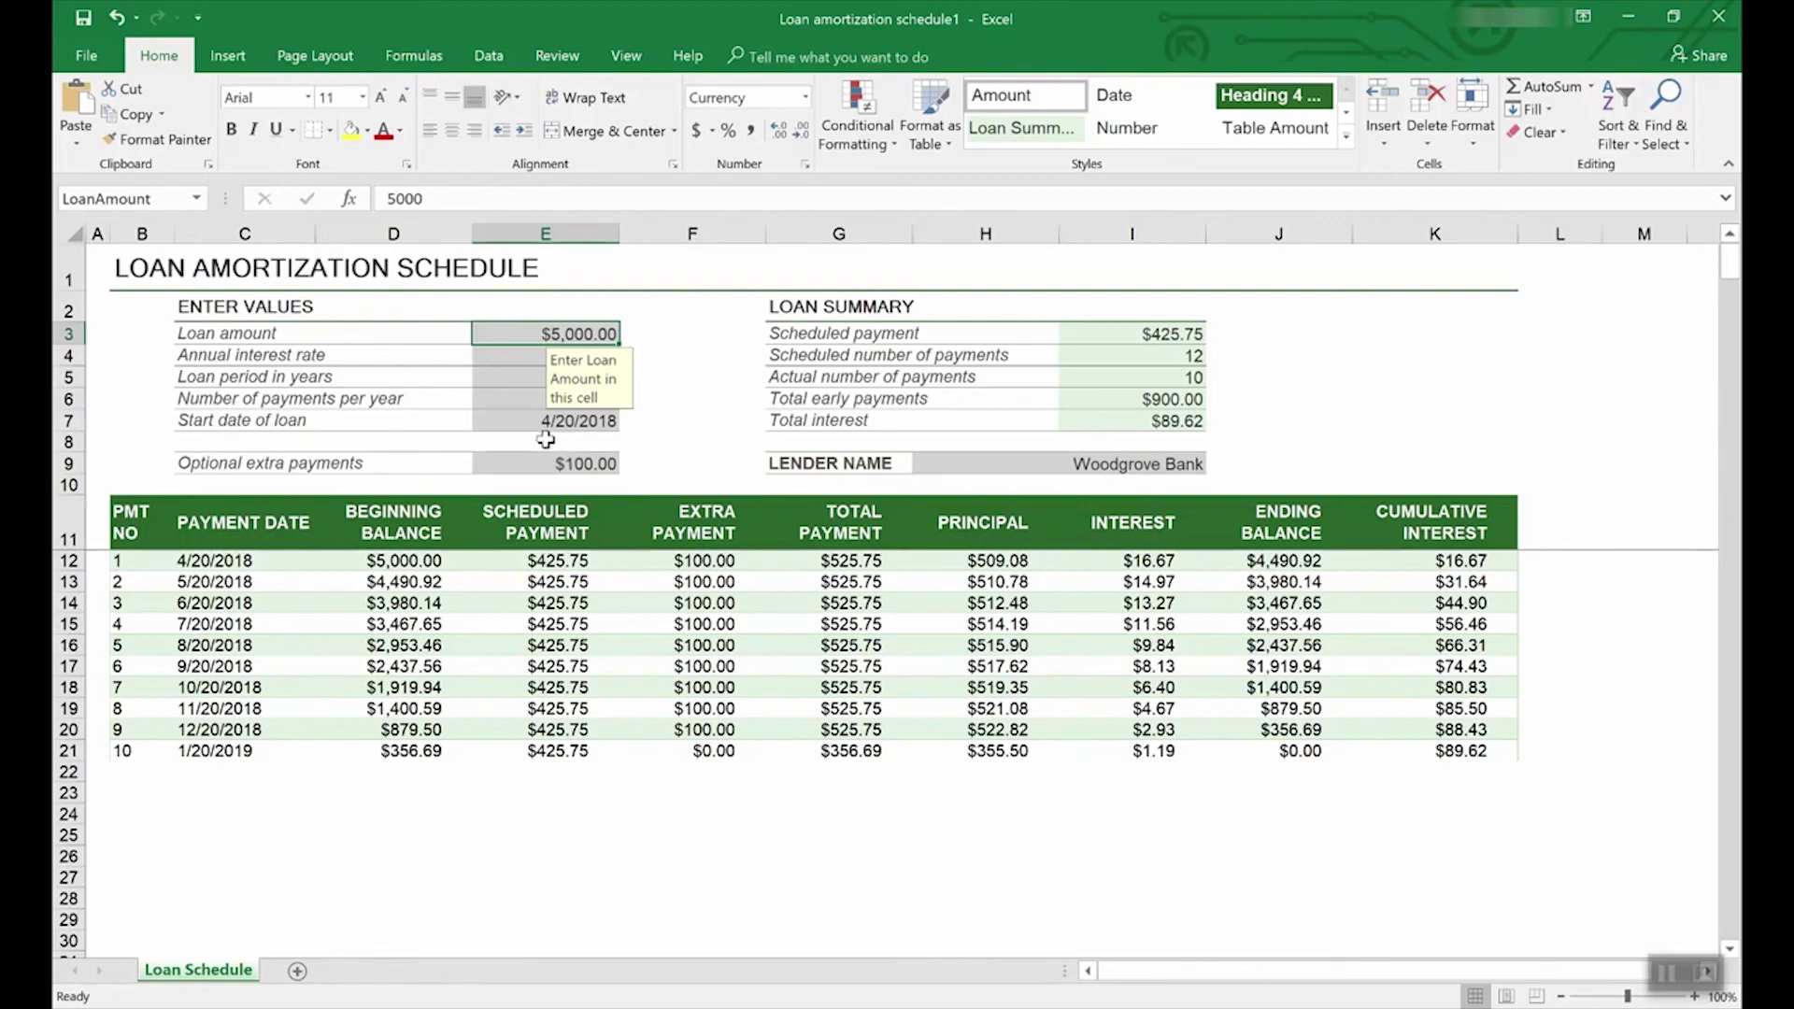
pyautogui.click(90, 54)
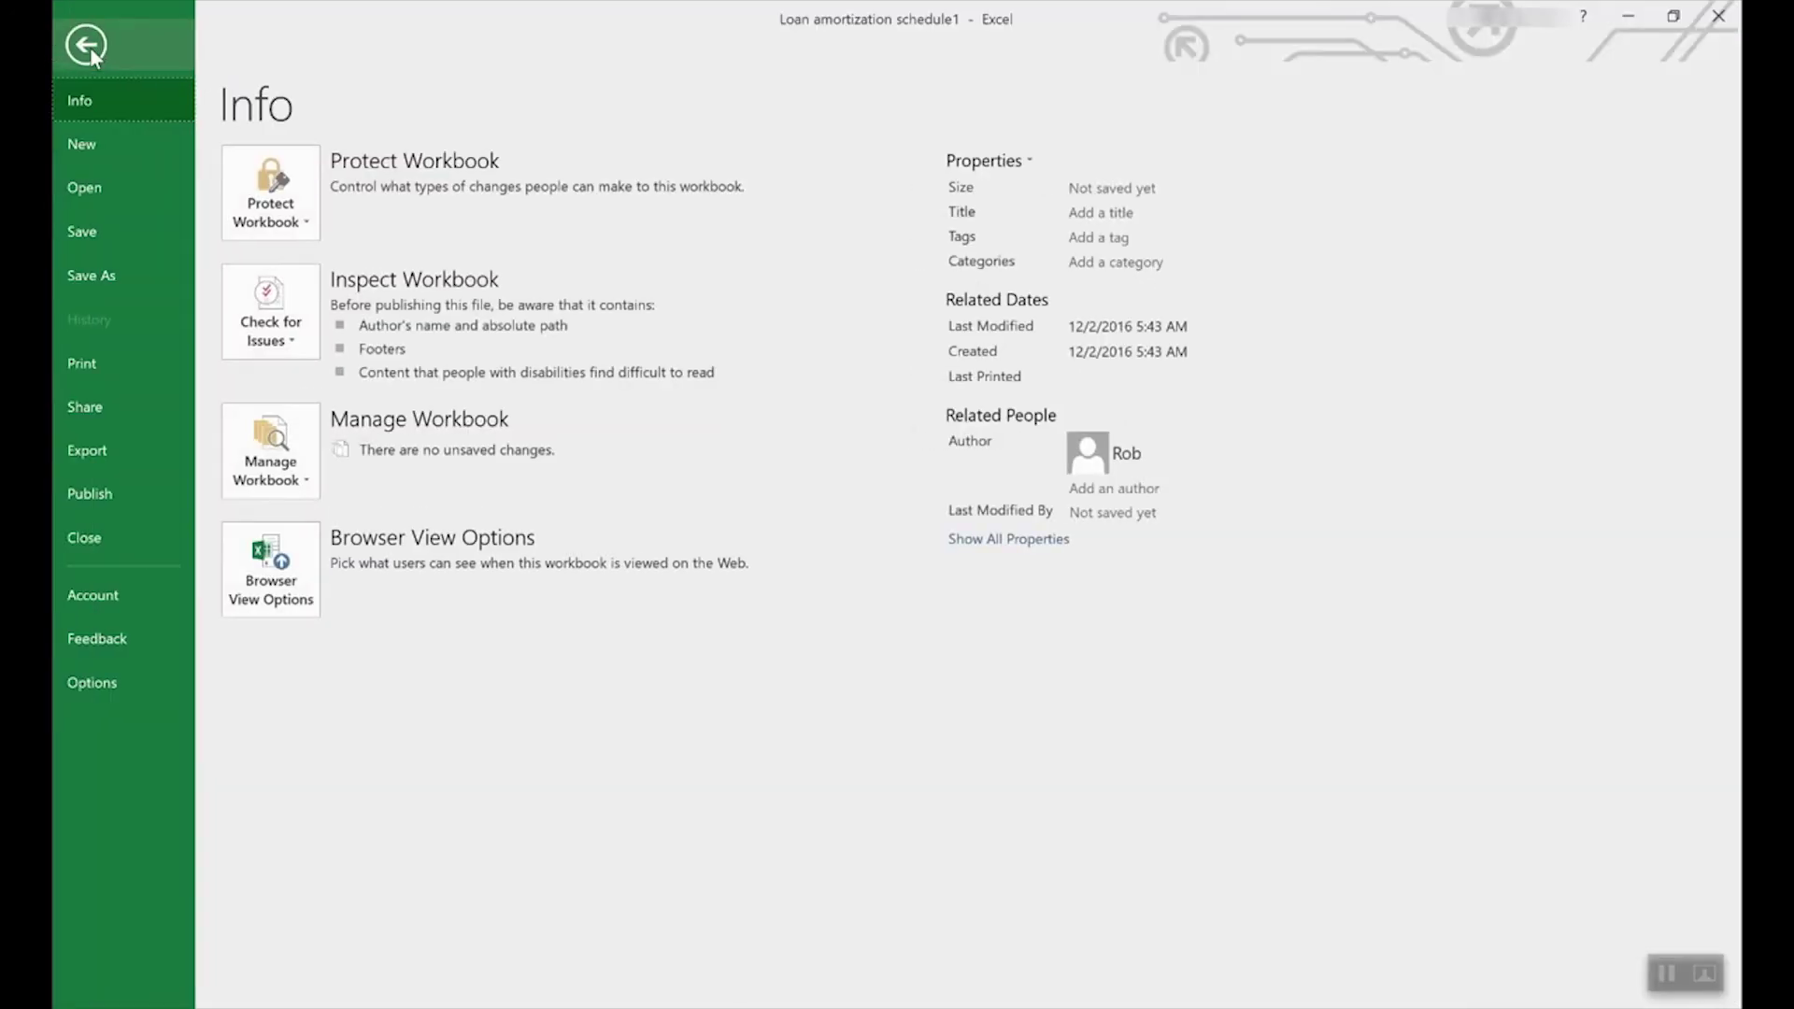
# Step: Search the new-workbook templates for Lists and browse the results
pyautogui.click(97, 143)
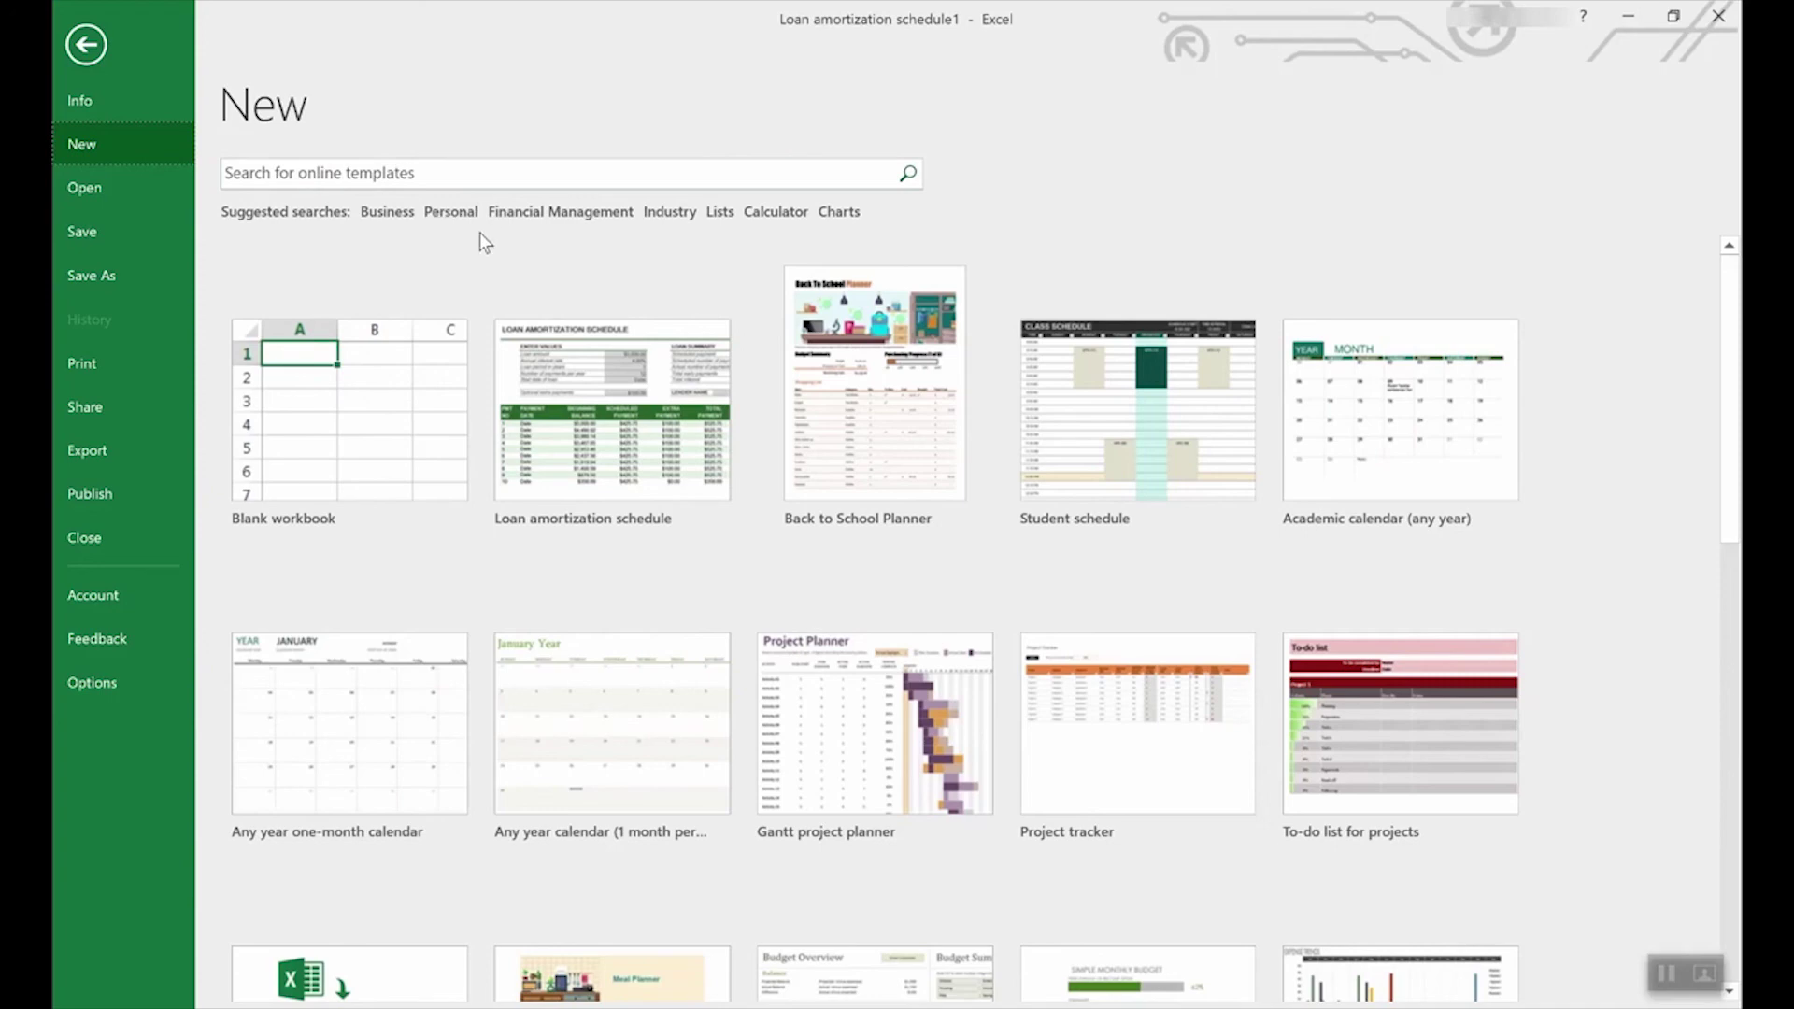
pyautogui.click(724, 215)
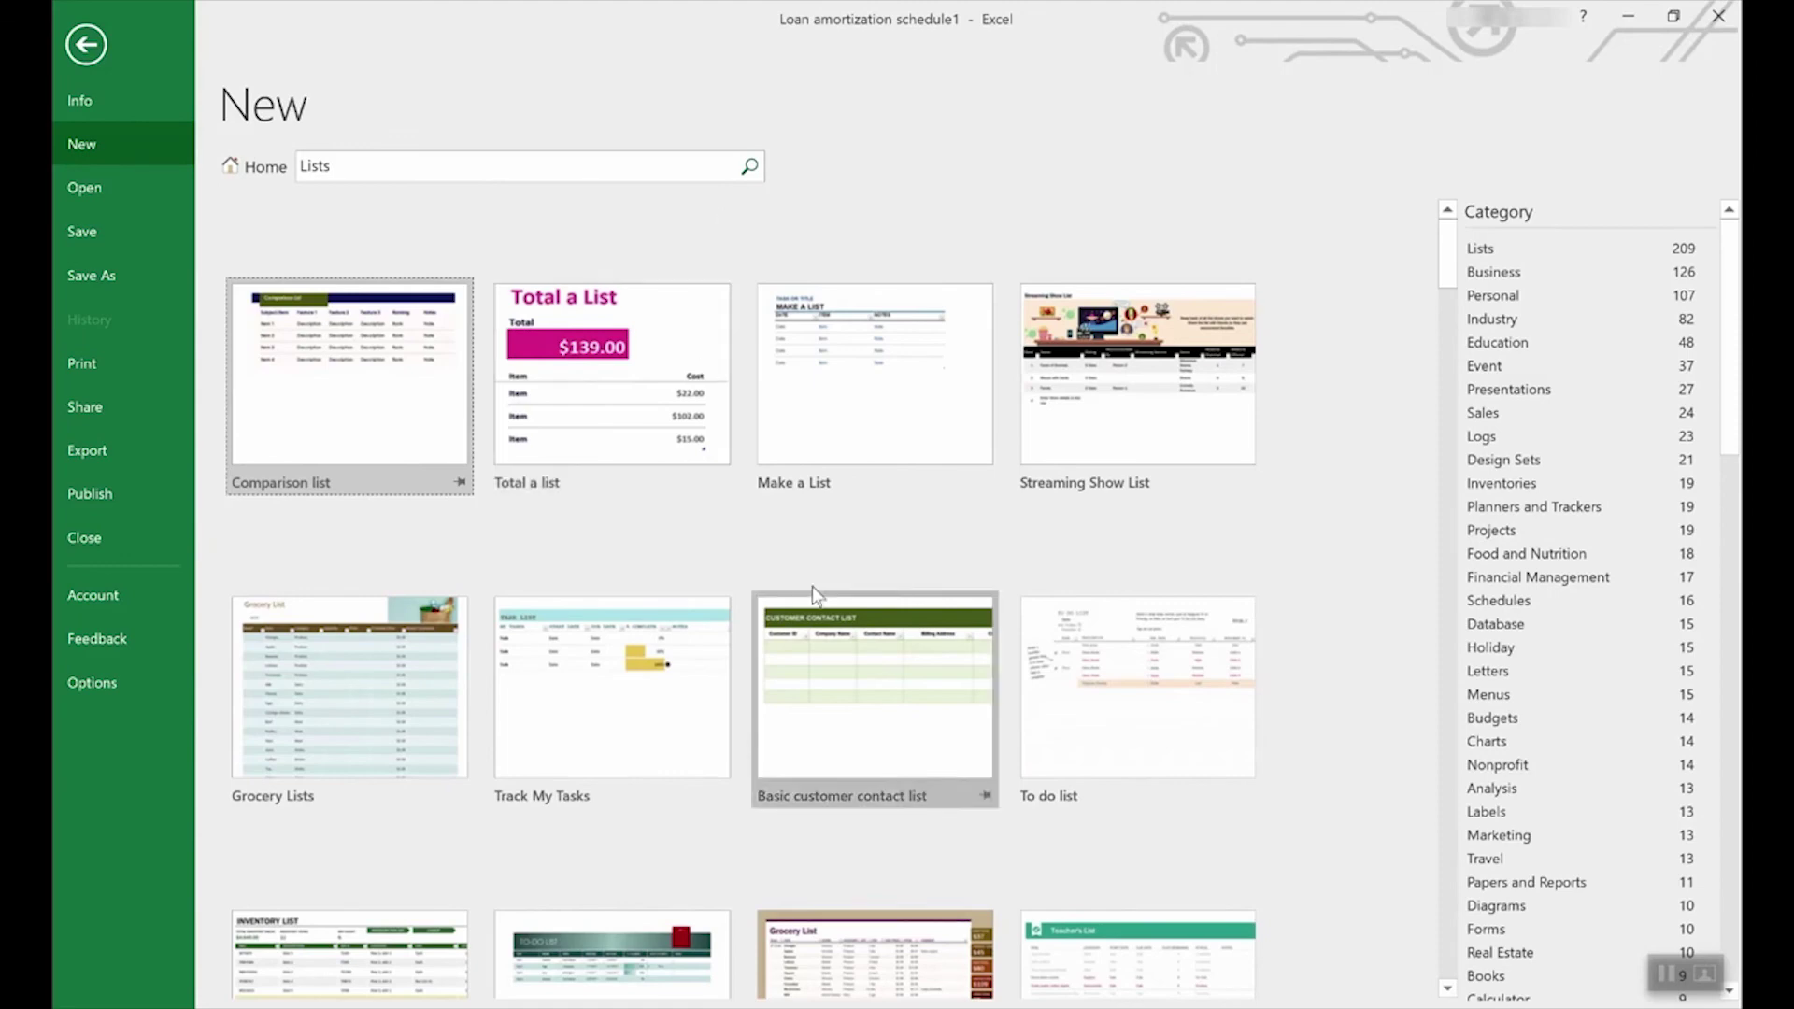
pyautogui.scroll(-5, 824, 607)
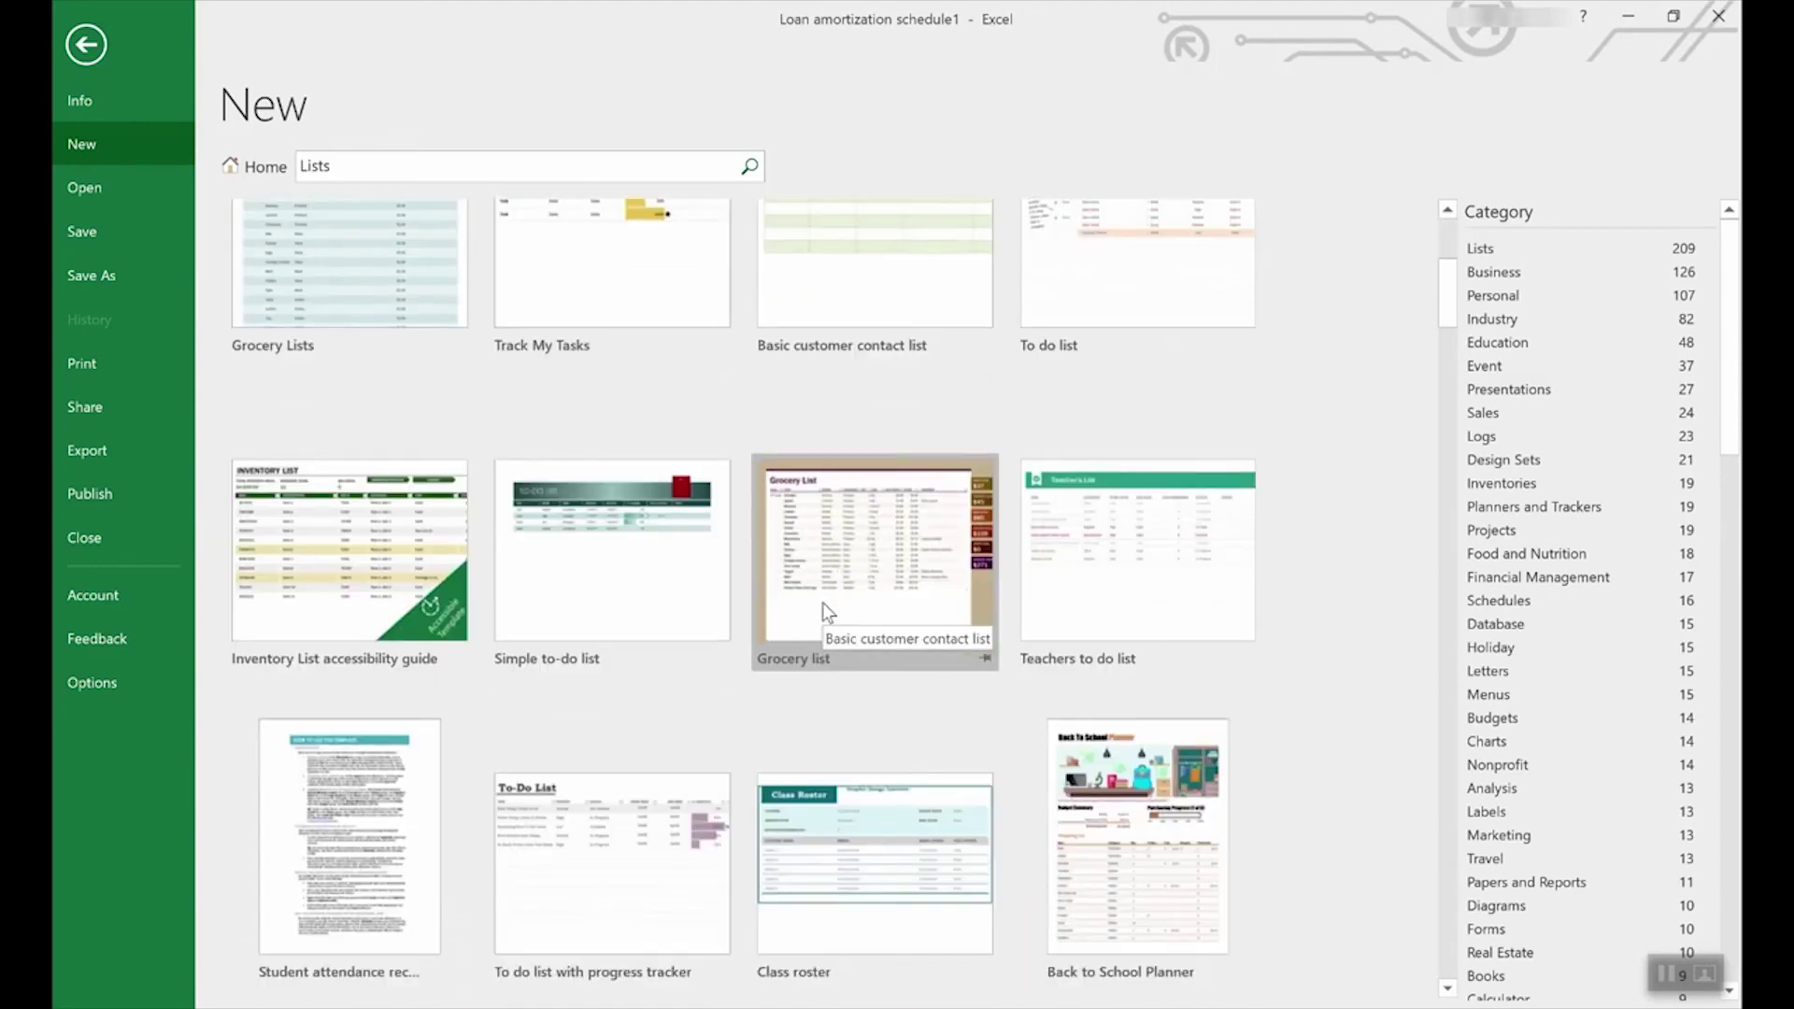
pyautogui.scroll(-3, 822, 603)
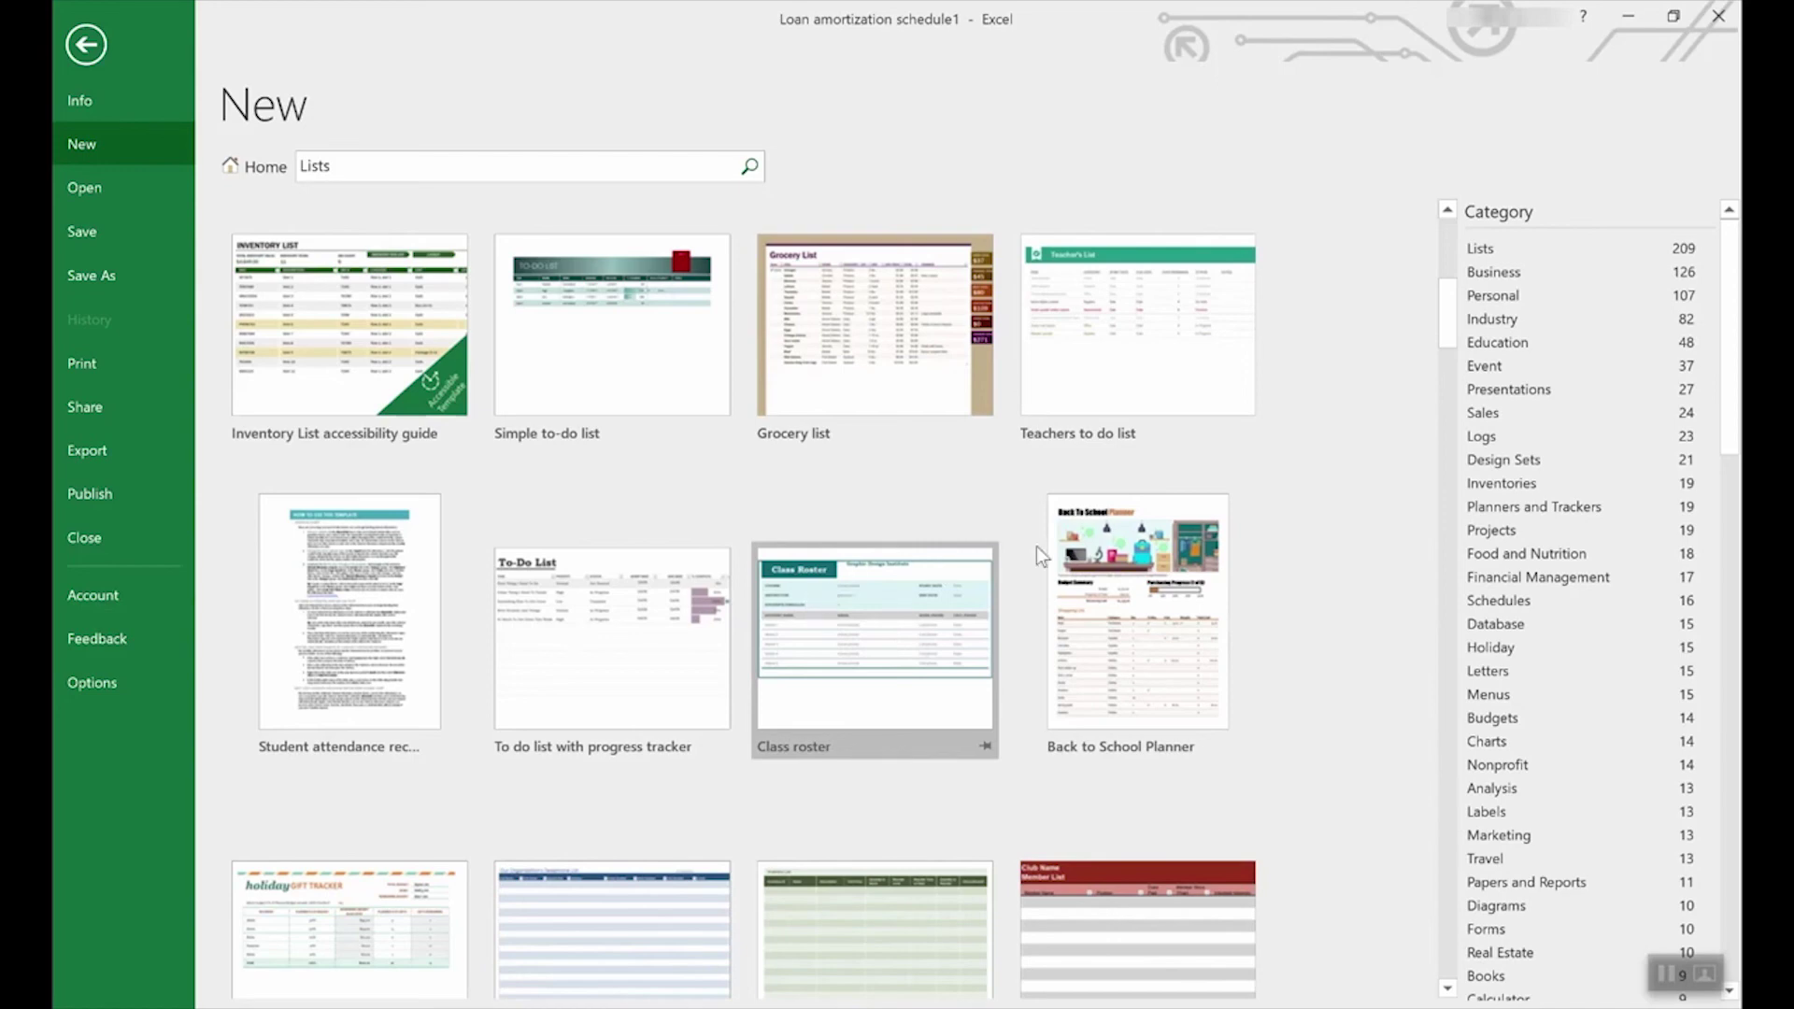
pyautogui.scroll(-3, 1605, 502)
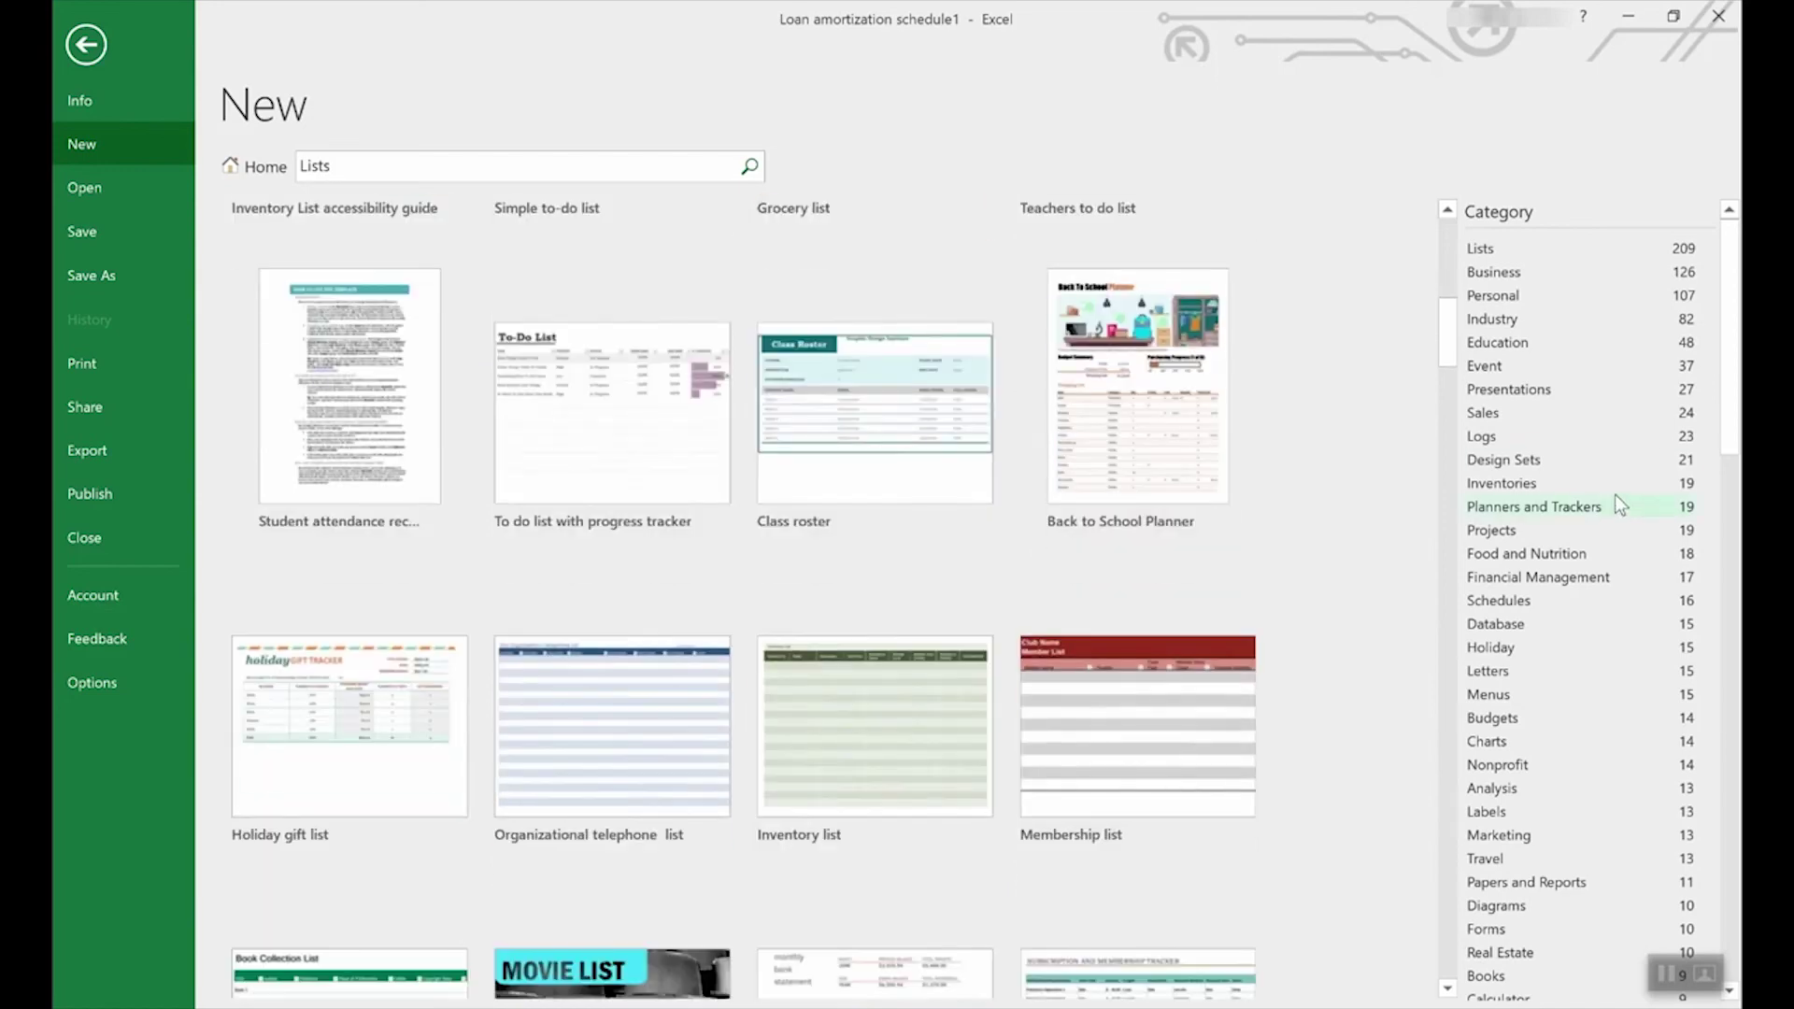
pyautogui.moveTo(1728, 381); pyautogui.dragTo(1648, 366)
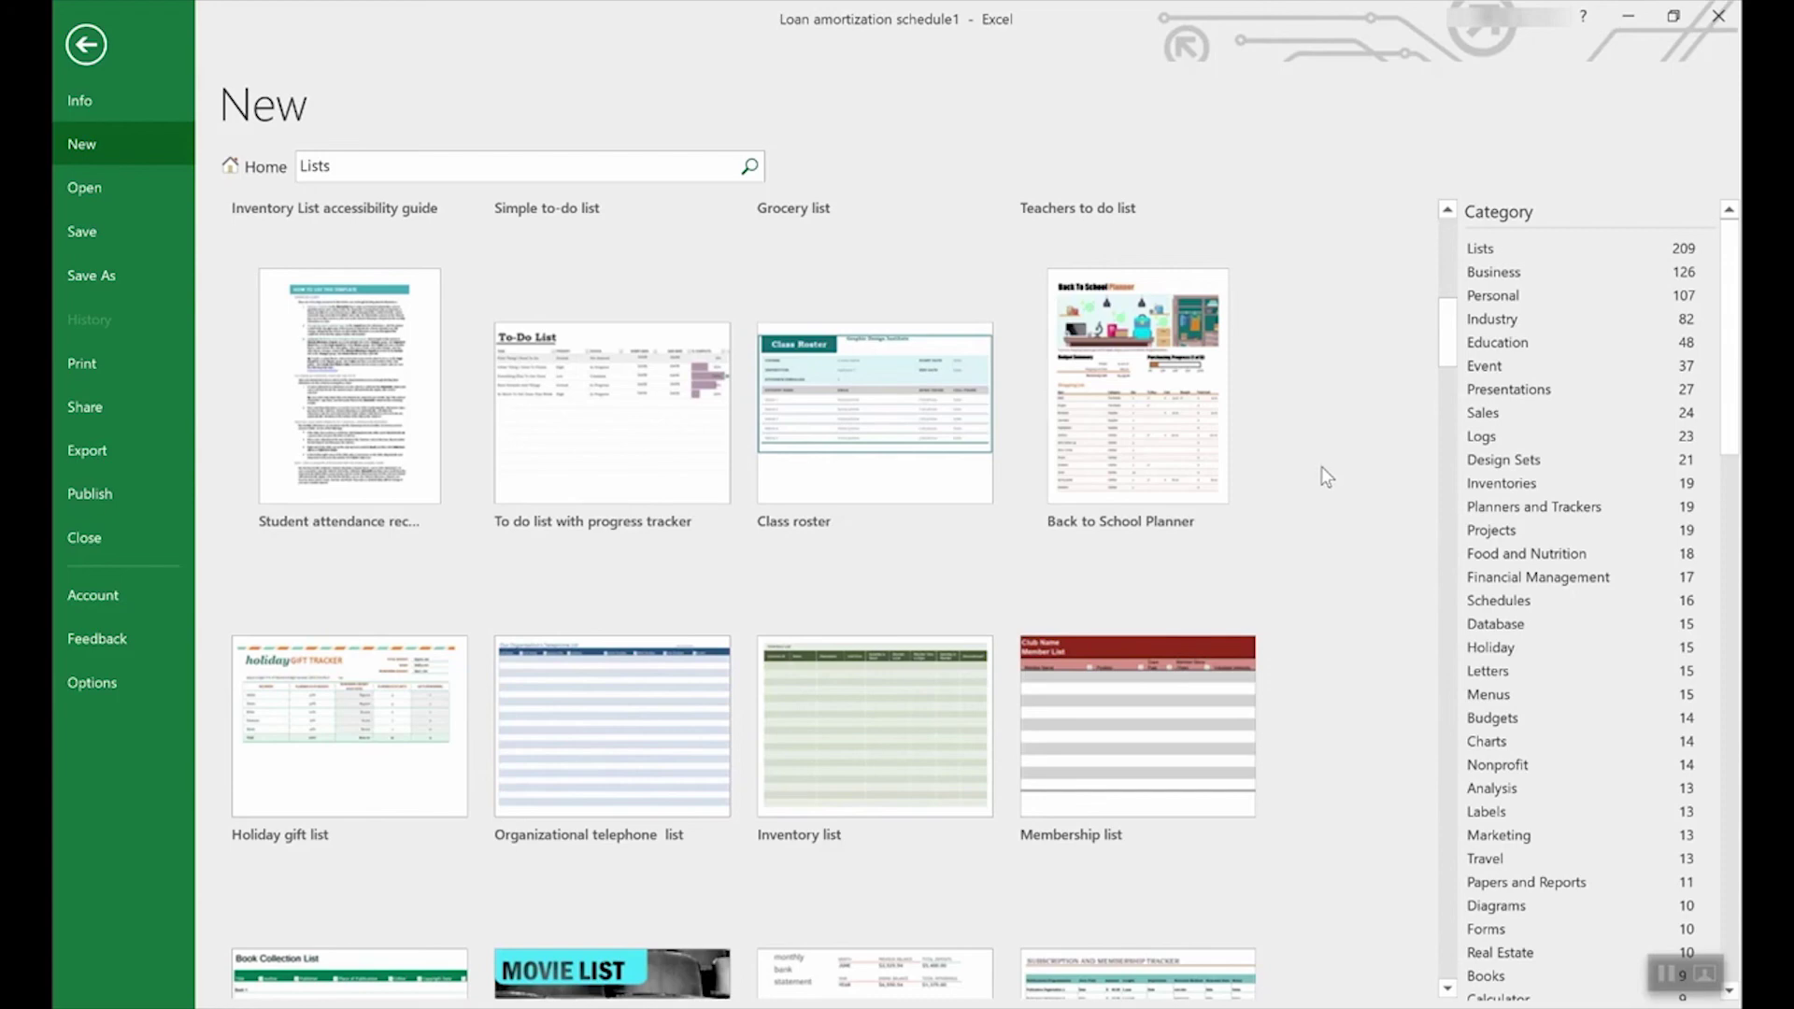
# Step: Return to featured templates and preview the Employee time sheet (weekly, monthly, yearly) template
pyautogui.click(247, 171)
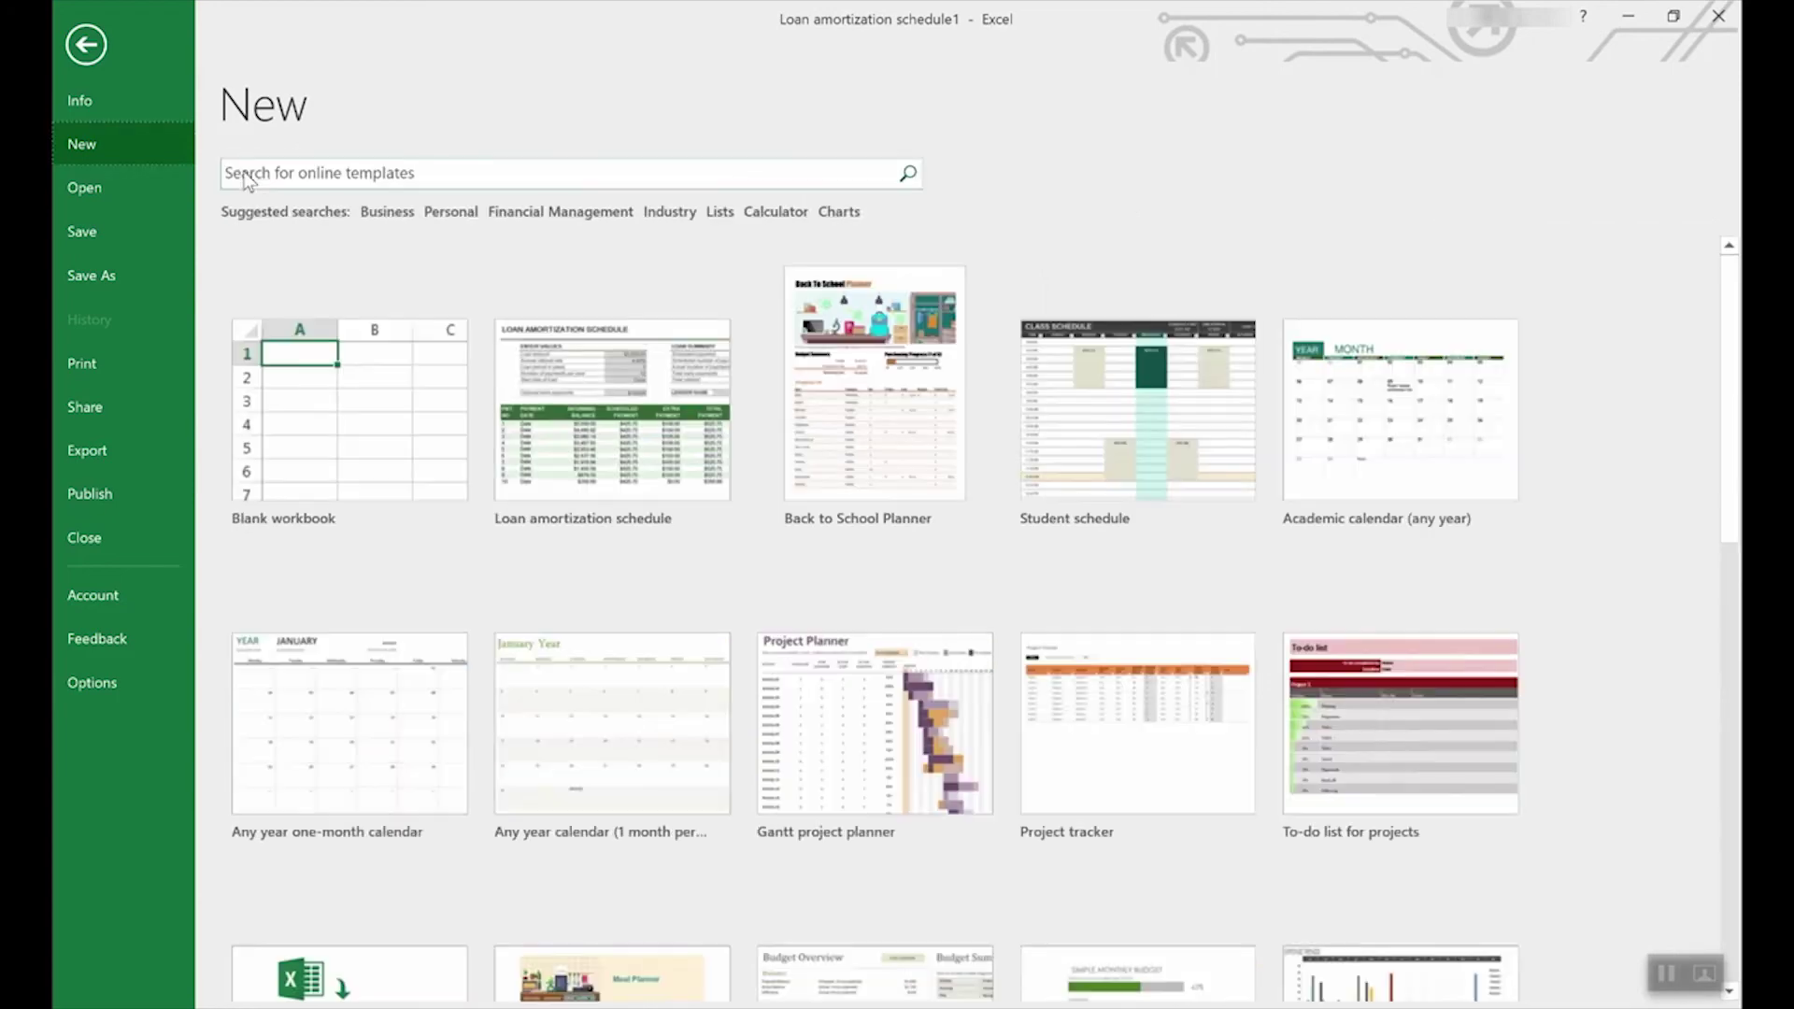
pyautogui.scroll(-5, 1037, 608)
pyautogui.scroll(-5, 1043, 610)
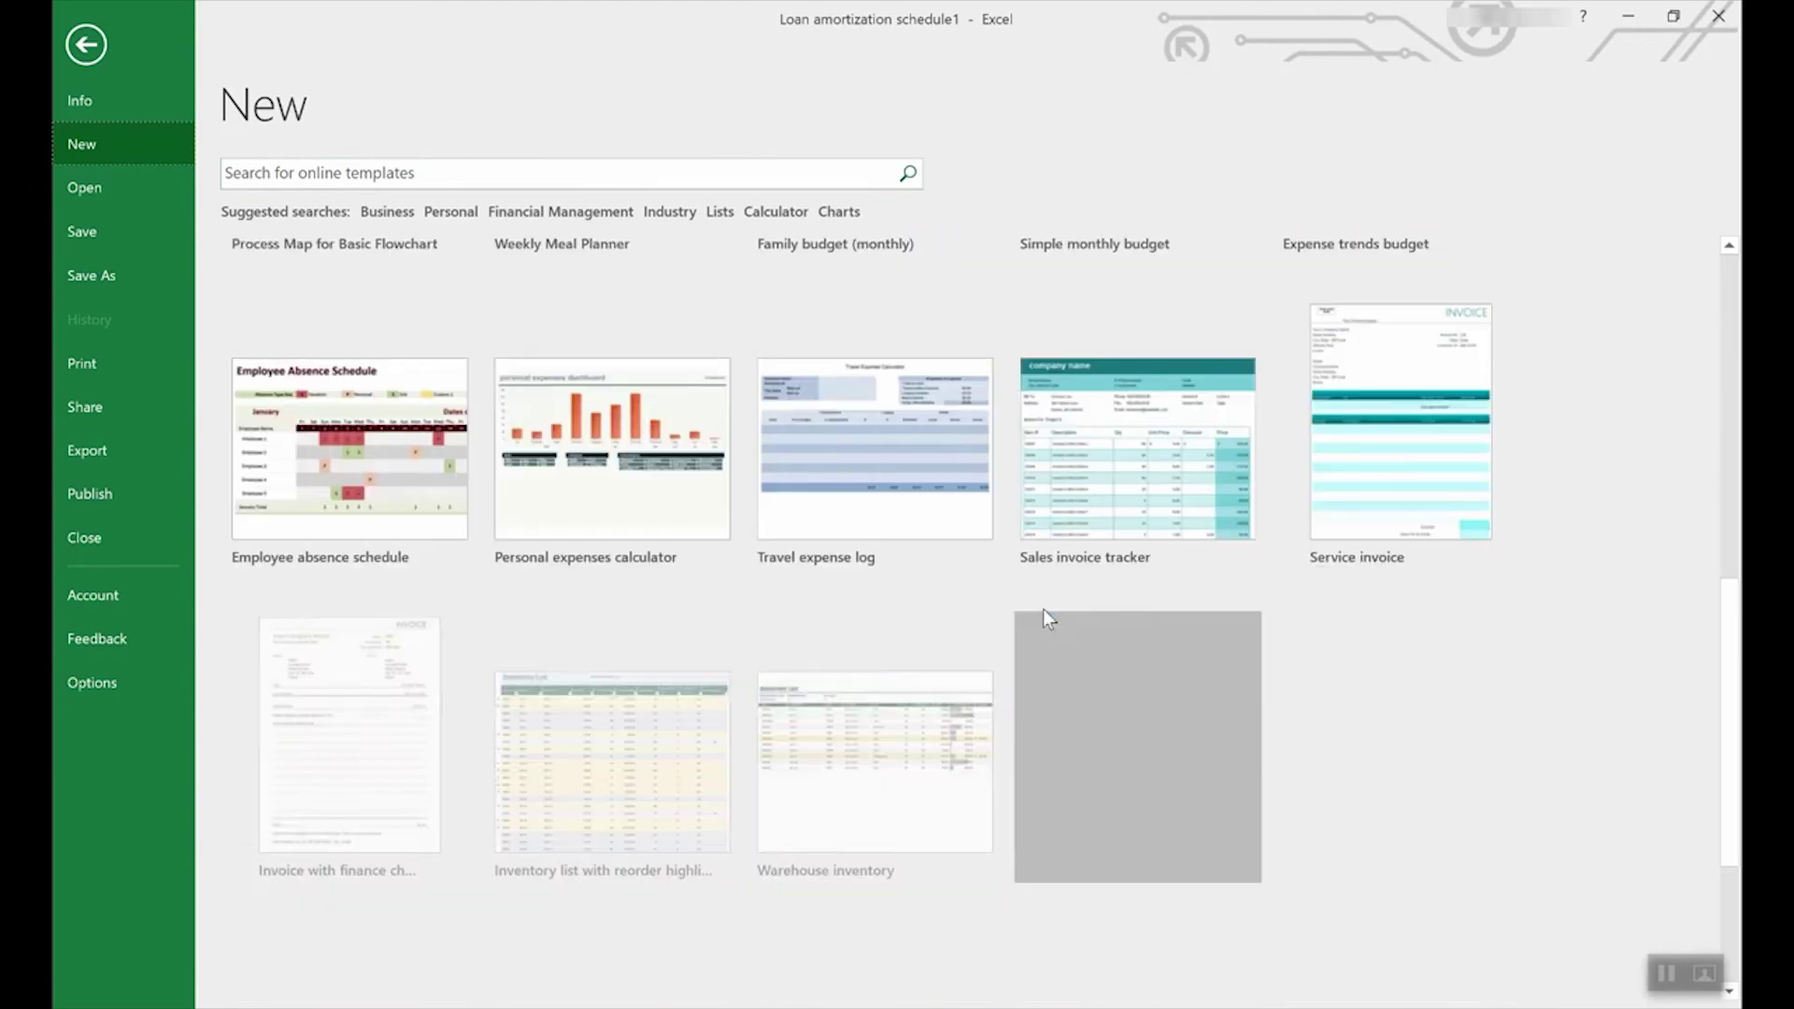
pyautogui.scroll(-3, 1042, 609)
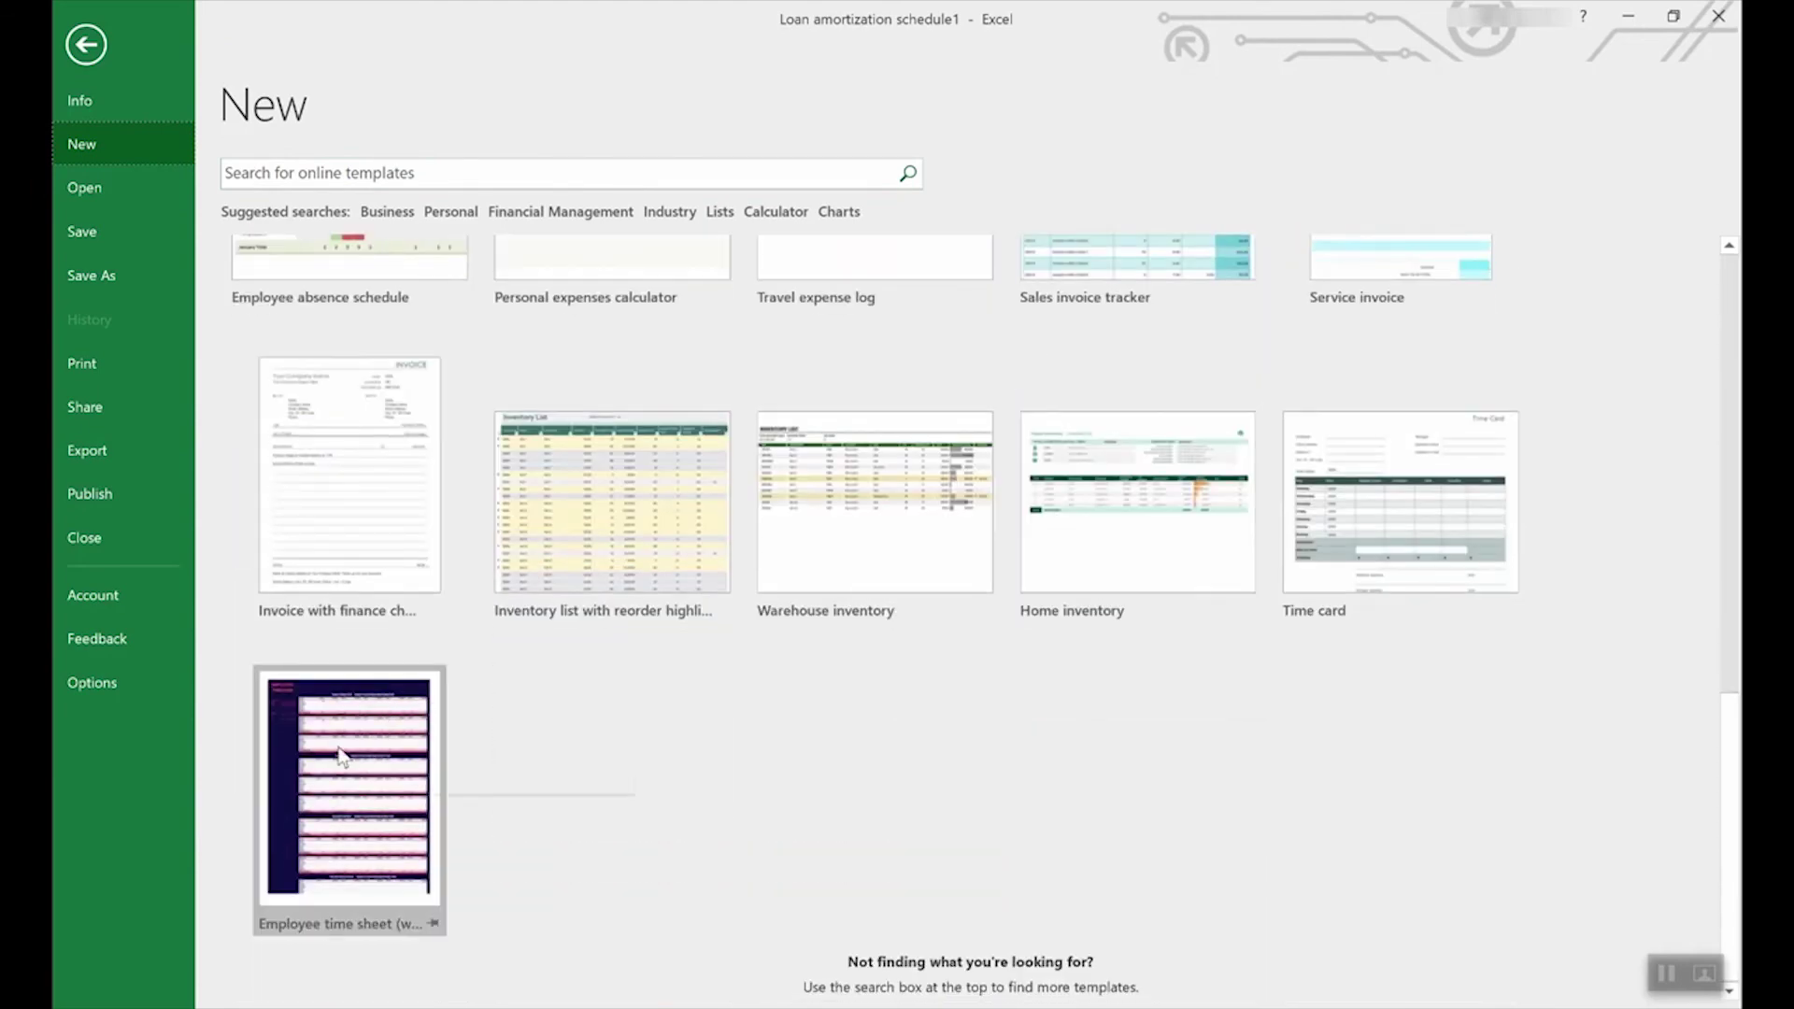
pyautogui.click(341, 751)
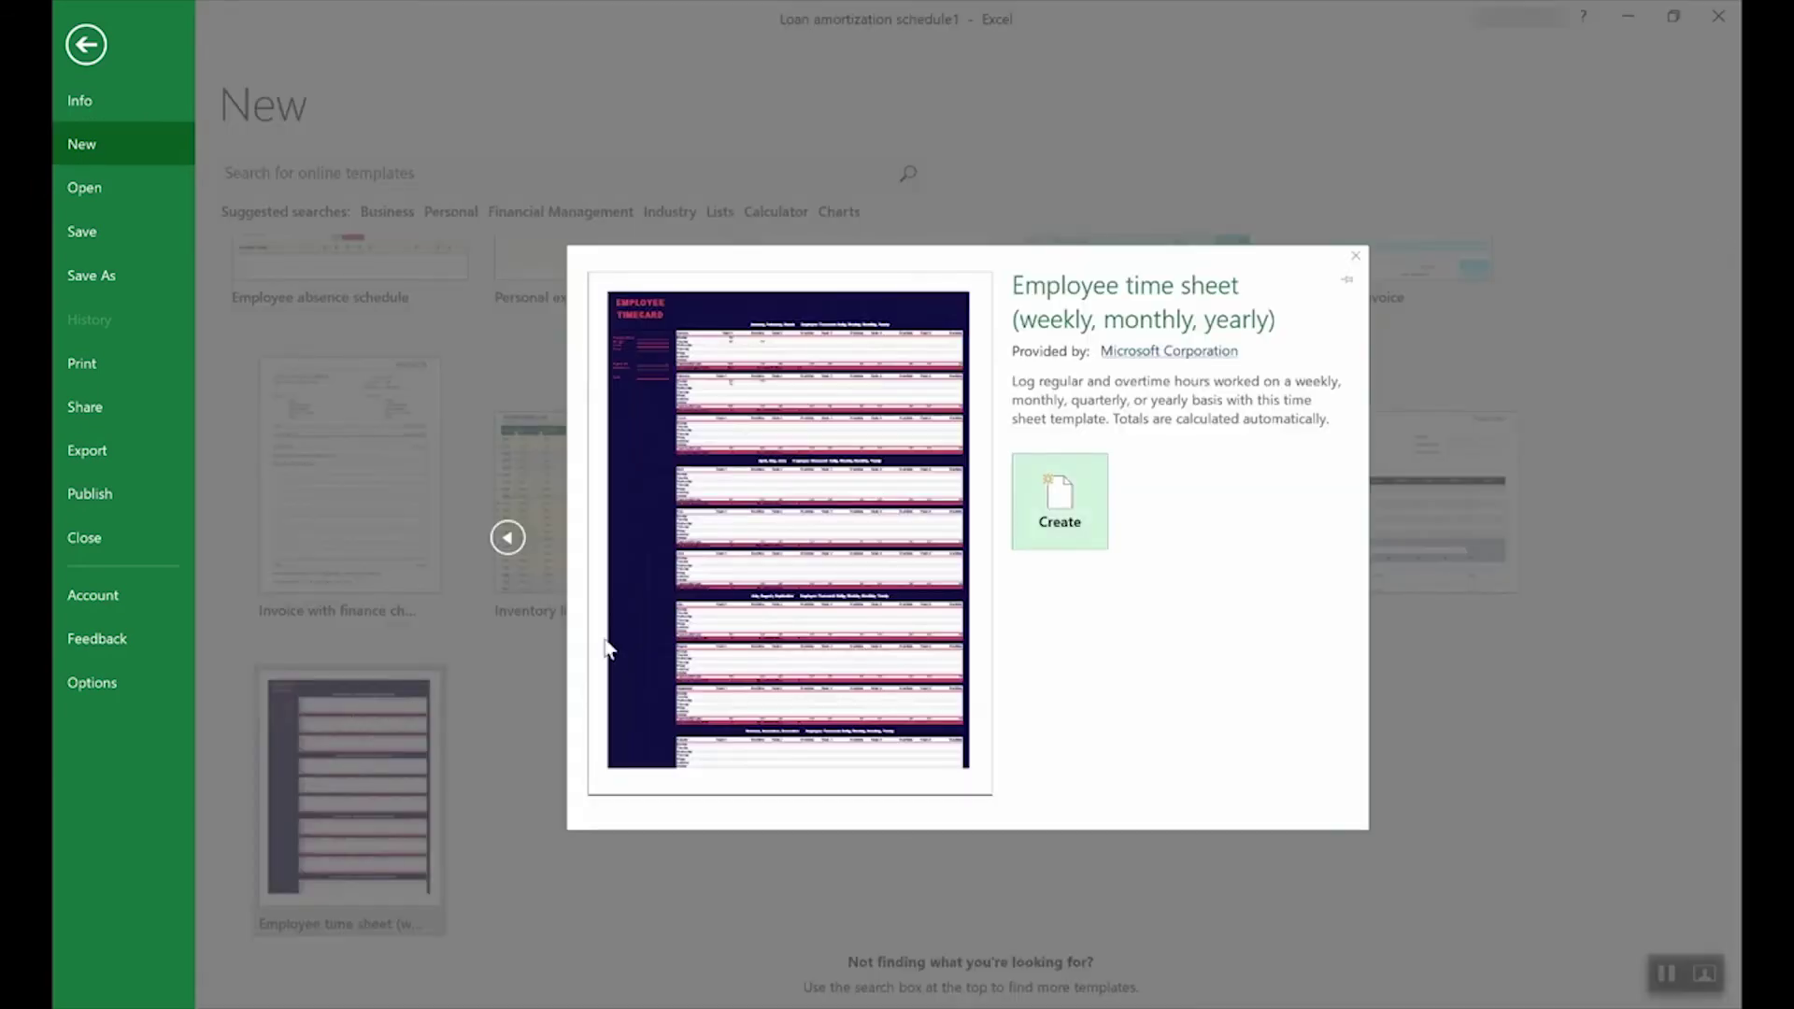
# Step: Create the Employee time sheet workbook and inspect the 31 regular and 4 overtime hours SUMIF totals
pyautogui.click(1082, 504)
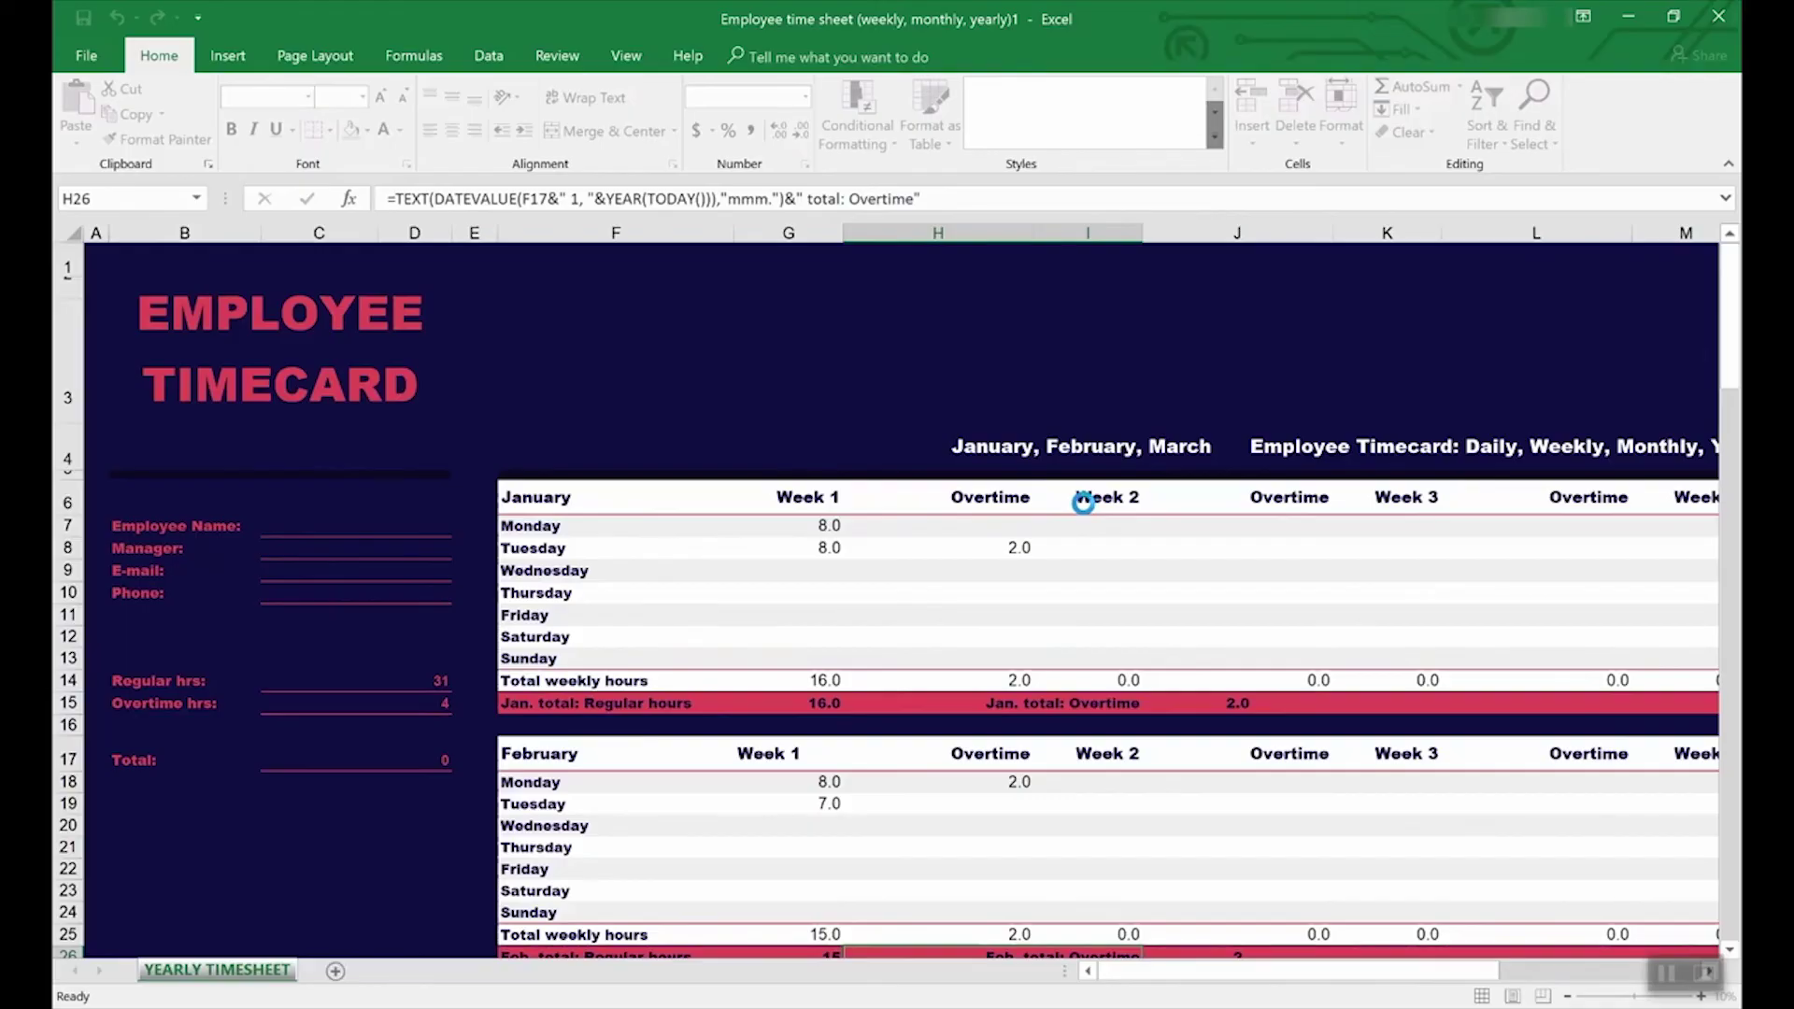
pyautogui.click(328, 679)
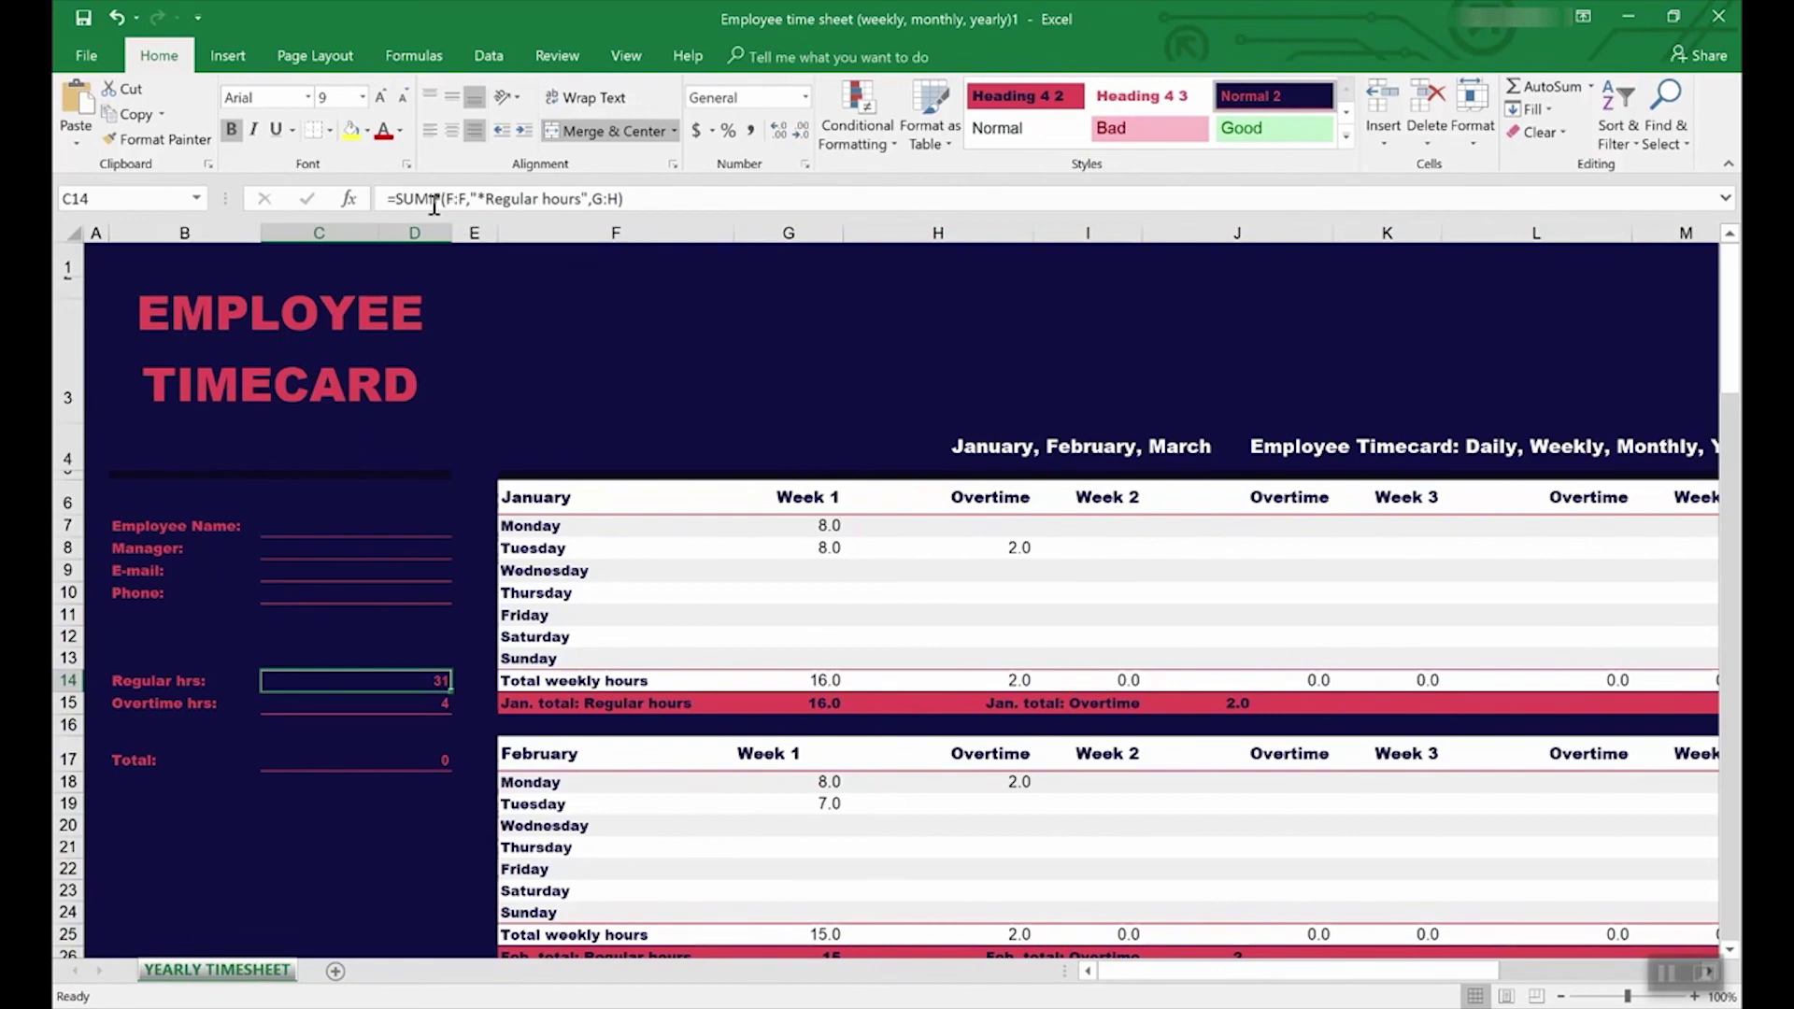
pyautogui.click(415, 706)
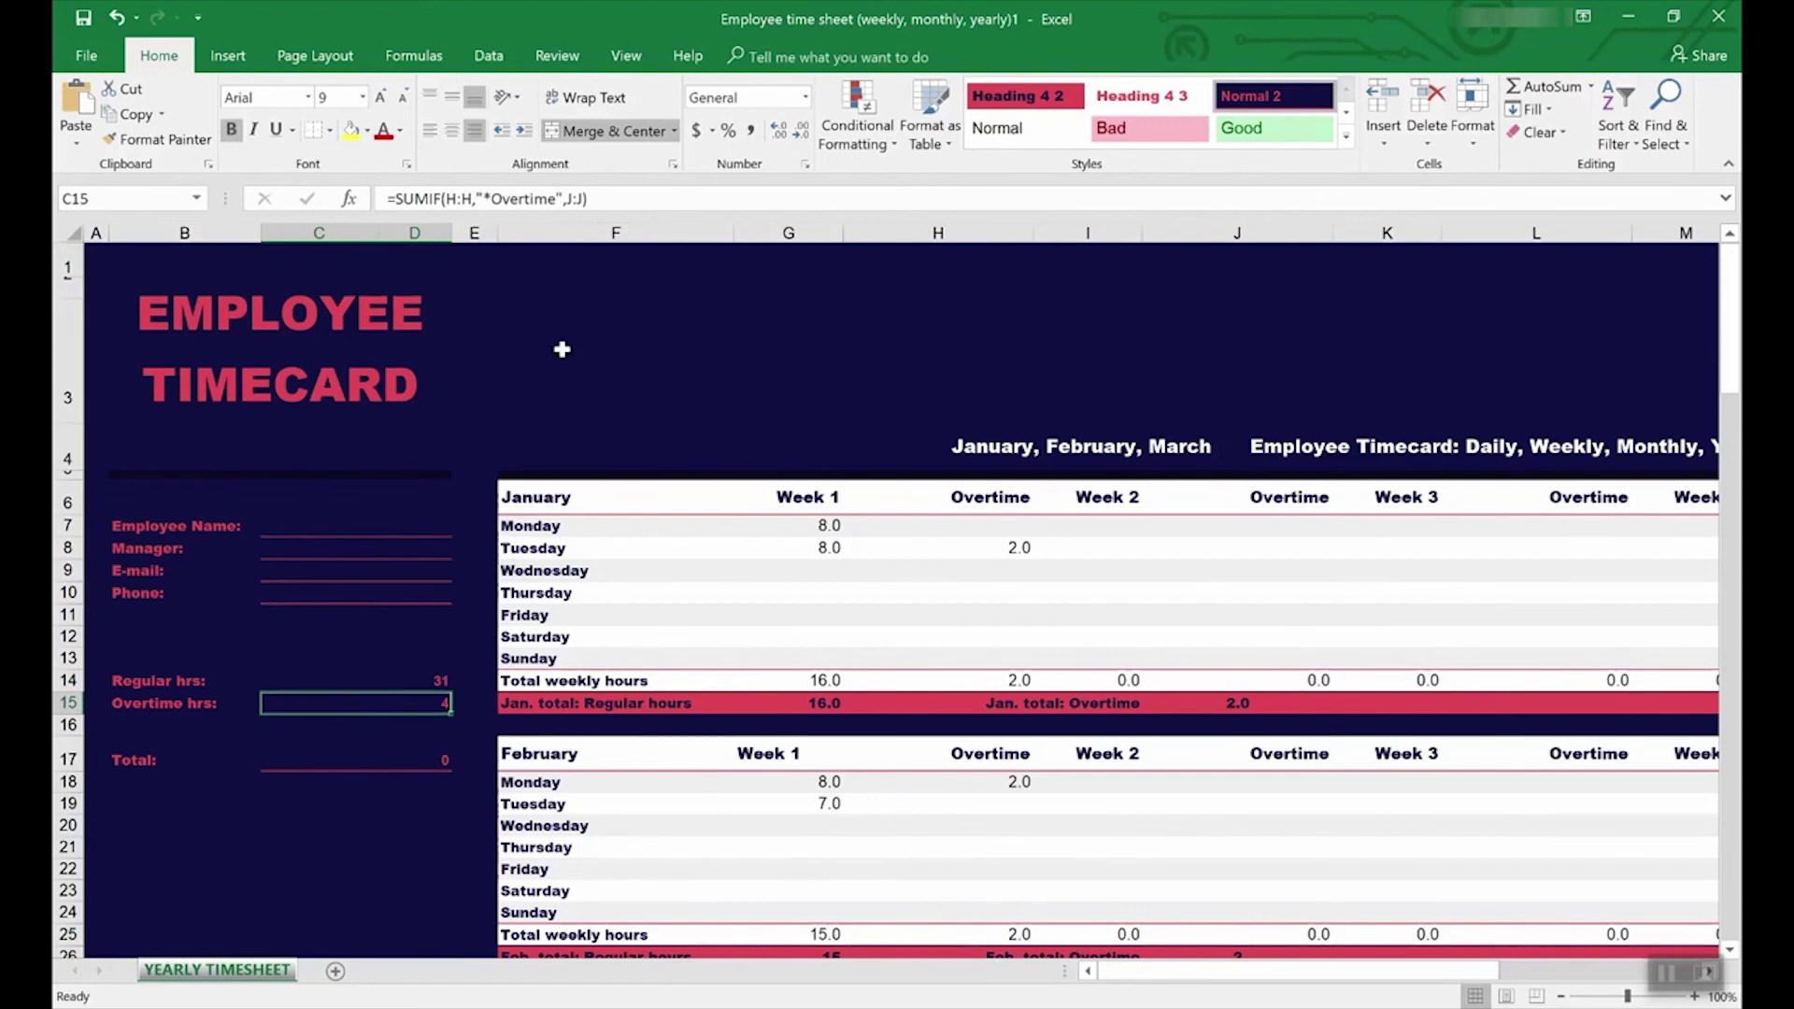
pyautogui.click(553, 57)
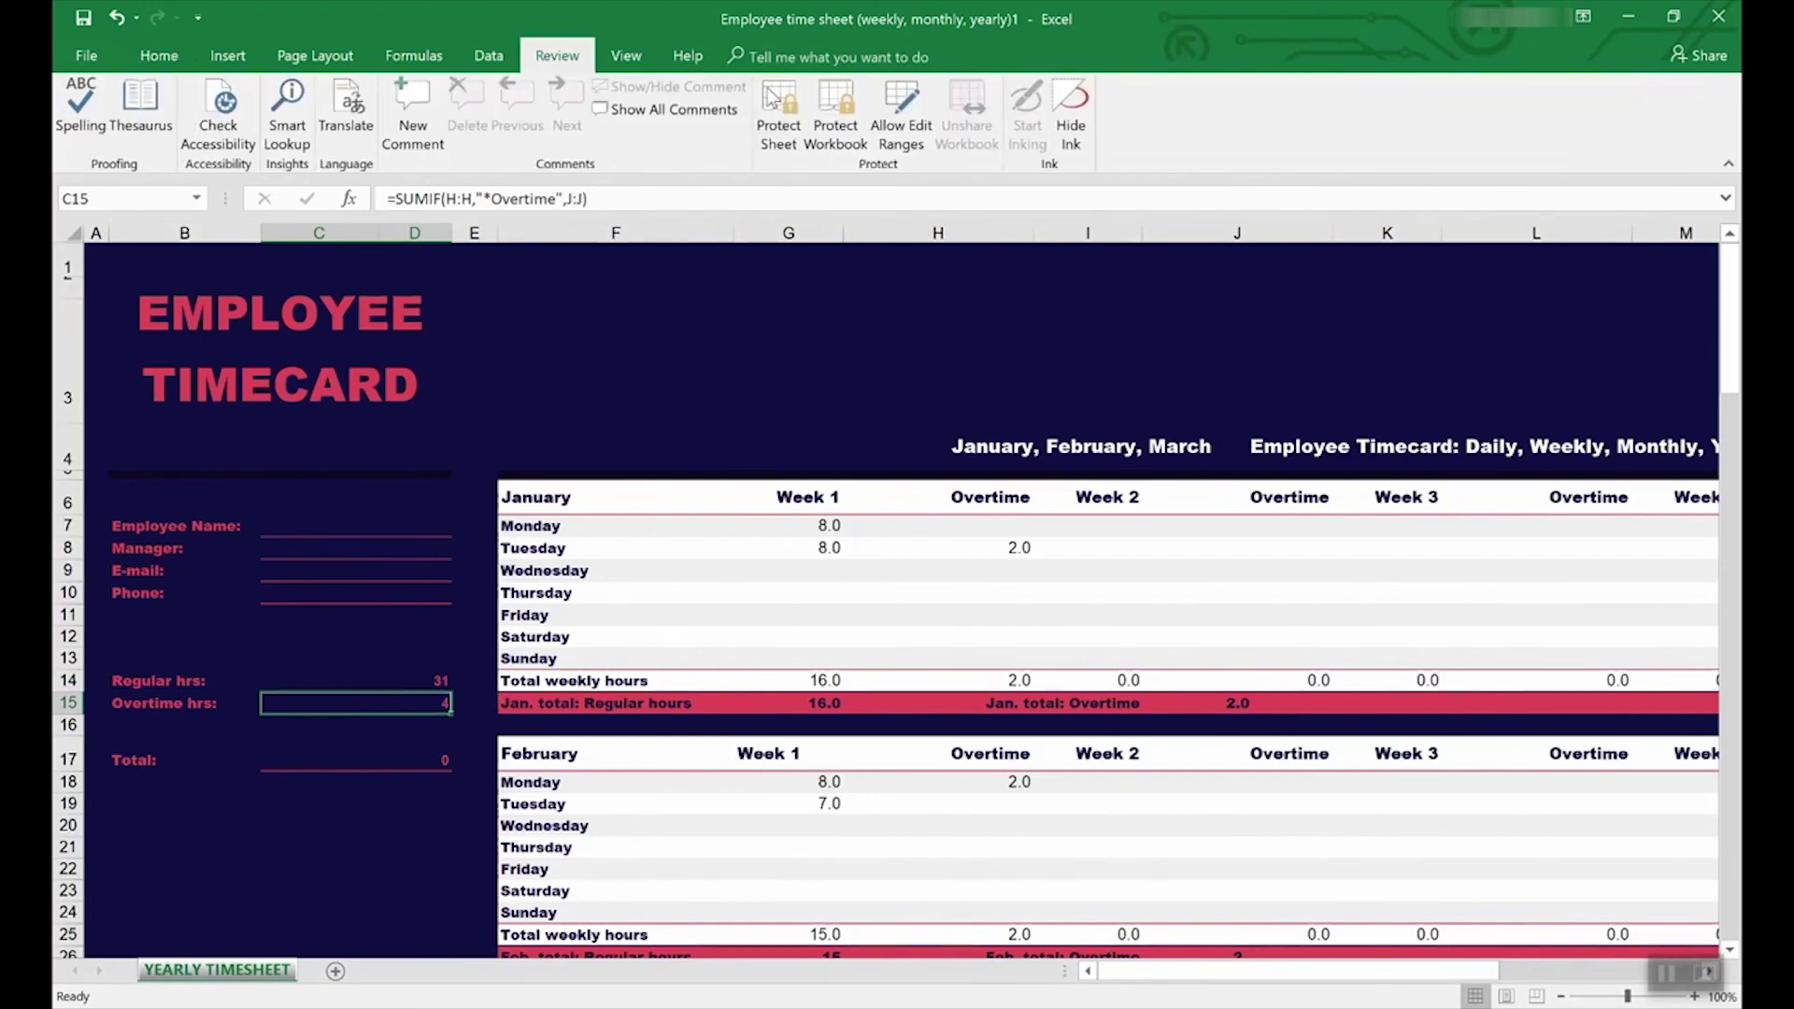
# Step: Trace precedents for the Overtime hrs total in C15, then inspect the Regular hrs total in C14
pyautogui.click(414, 56)
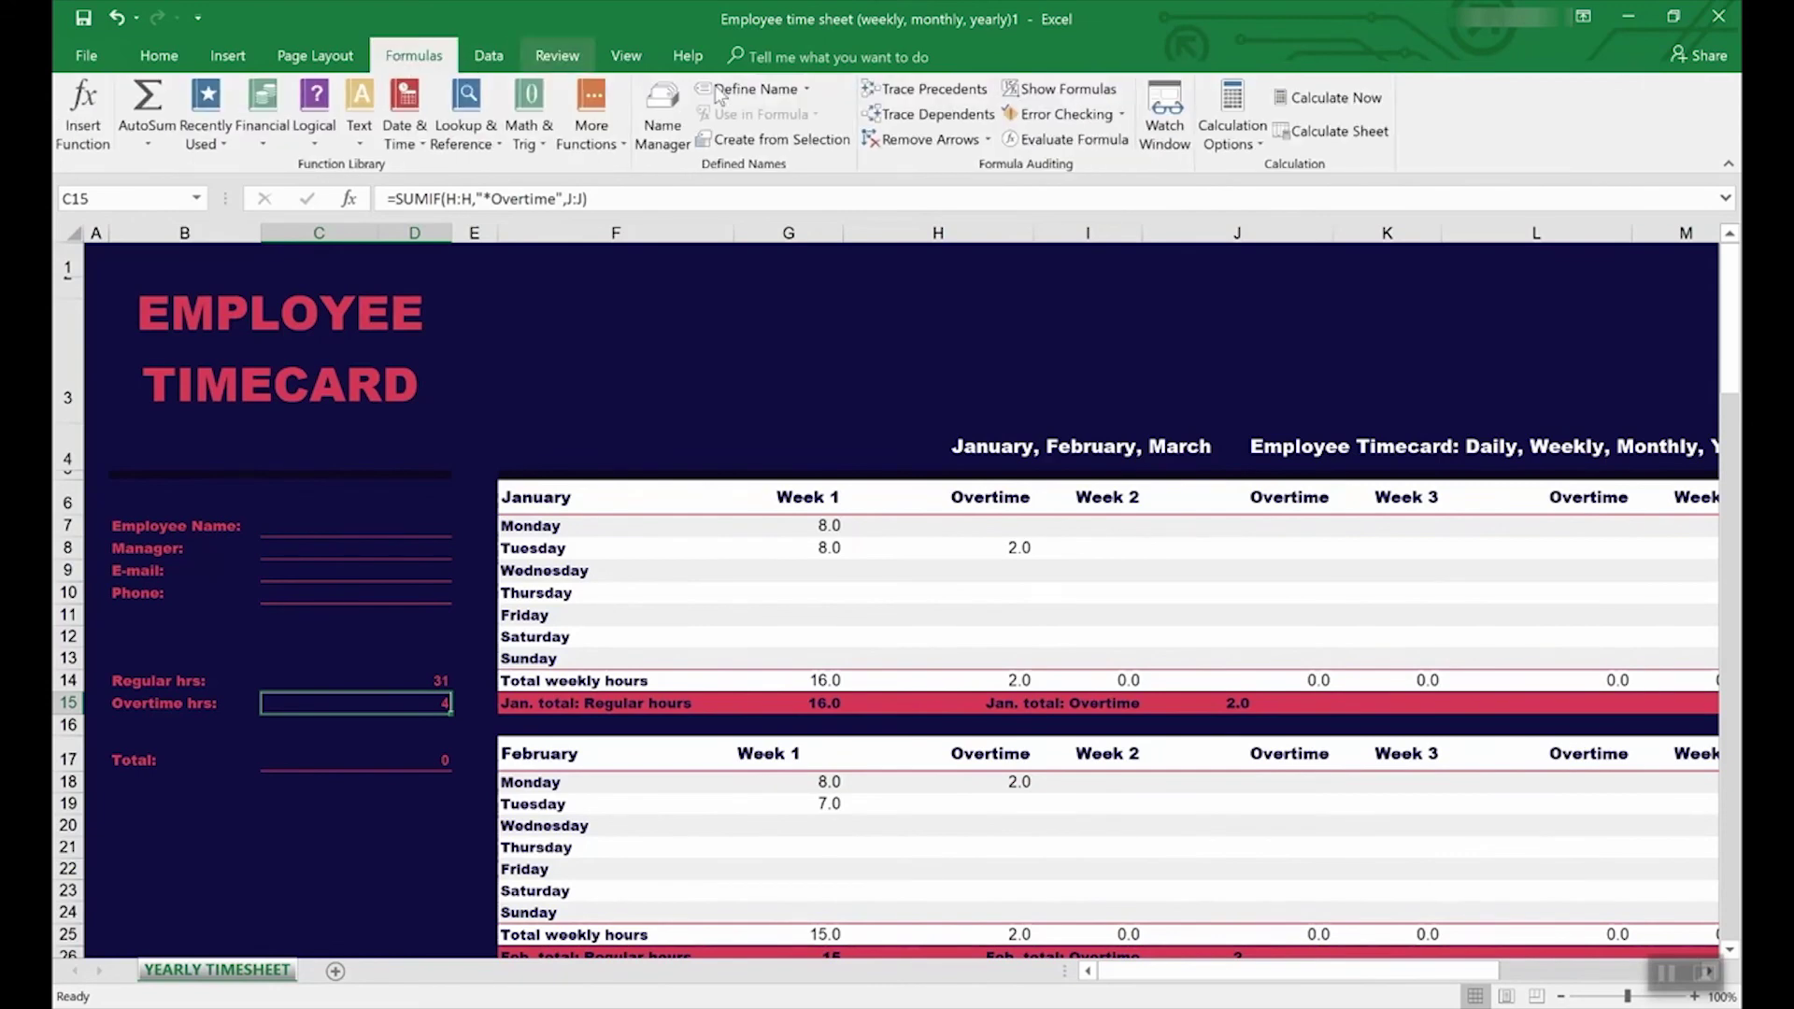
pyautogui.click(916, 93)
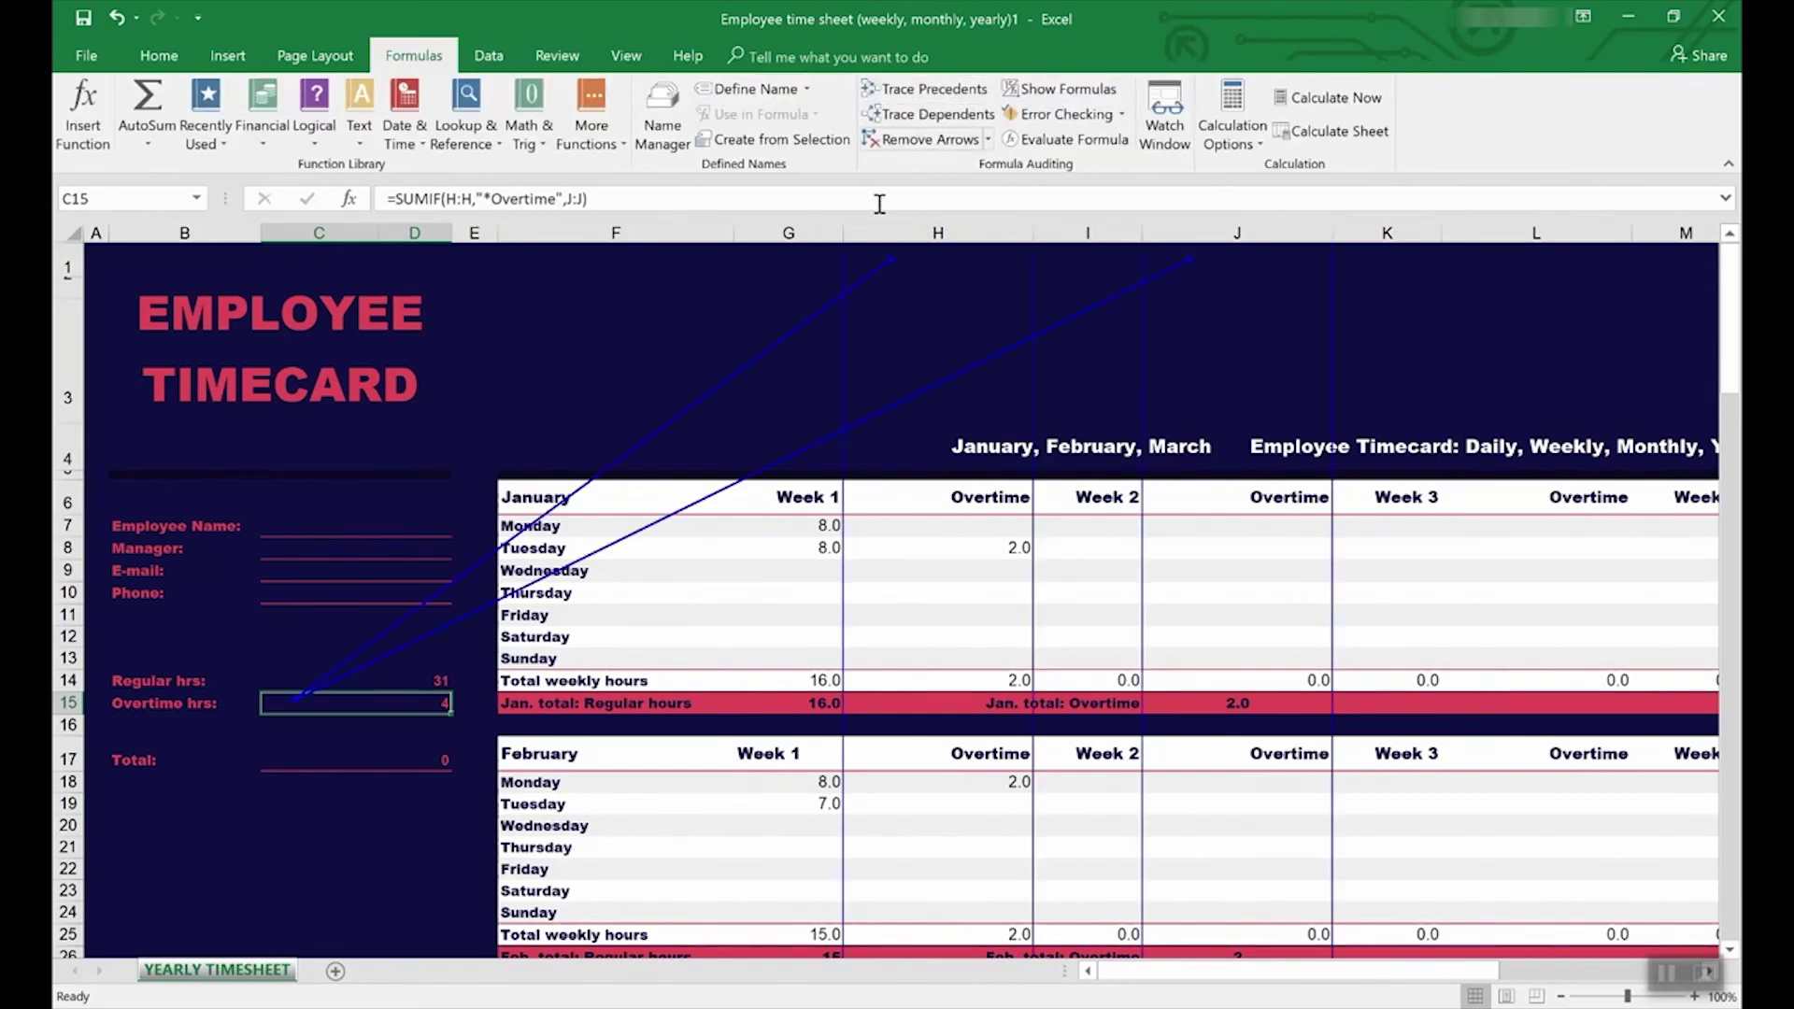
pyautogui.scroll(-7, 917, 685)
pyautogui.scroll(7, 917, 685)
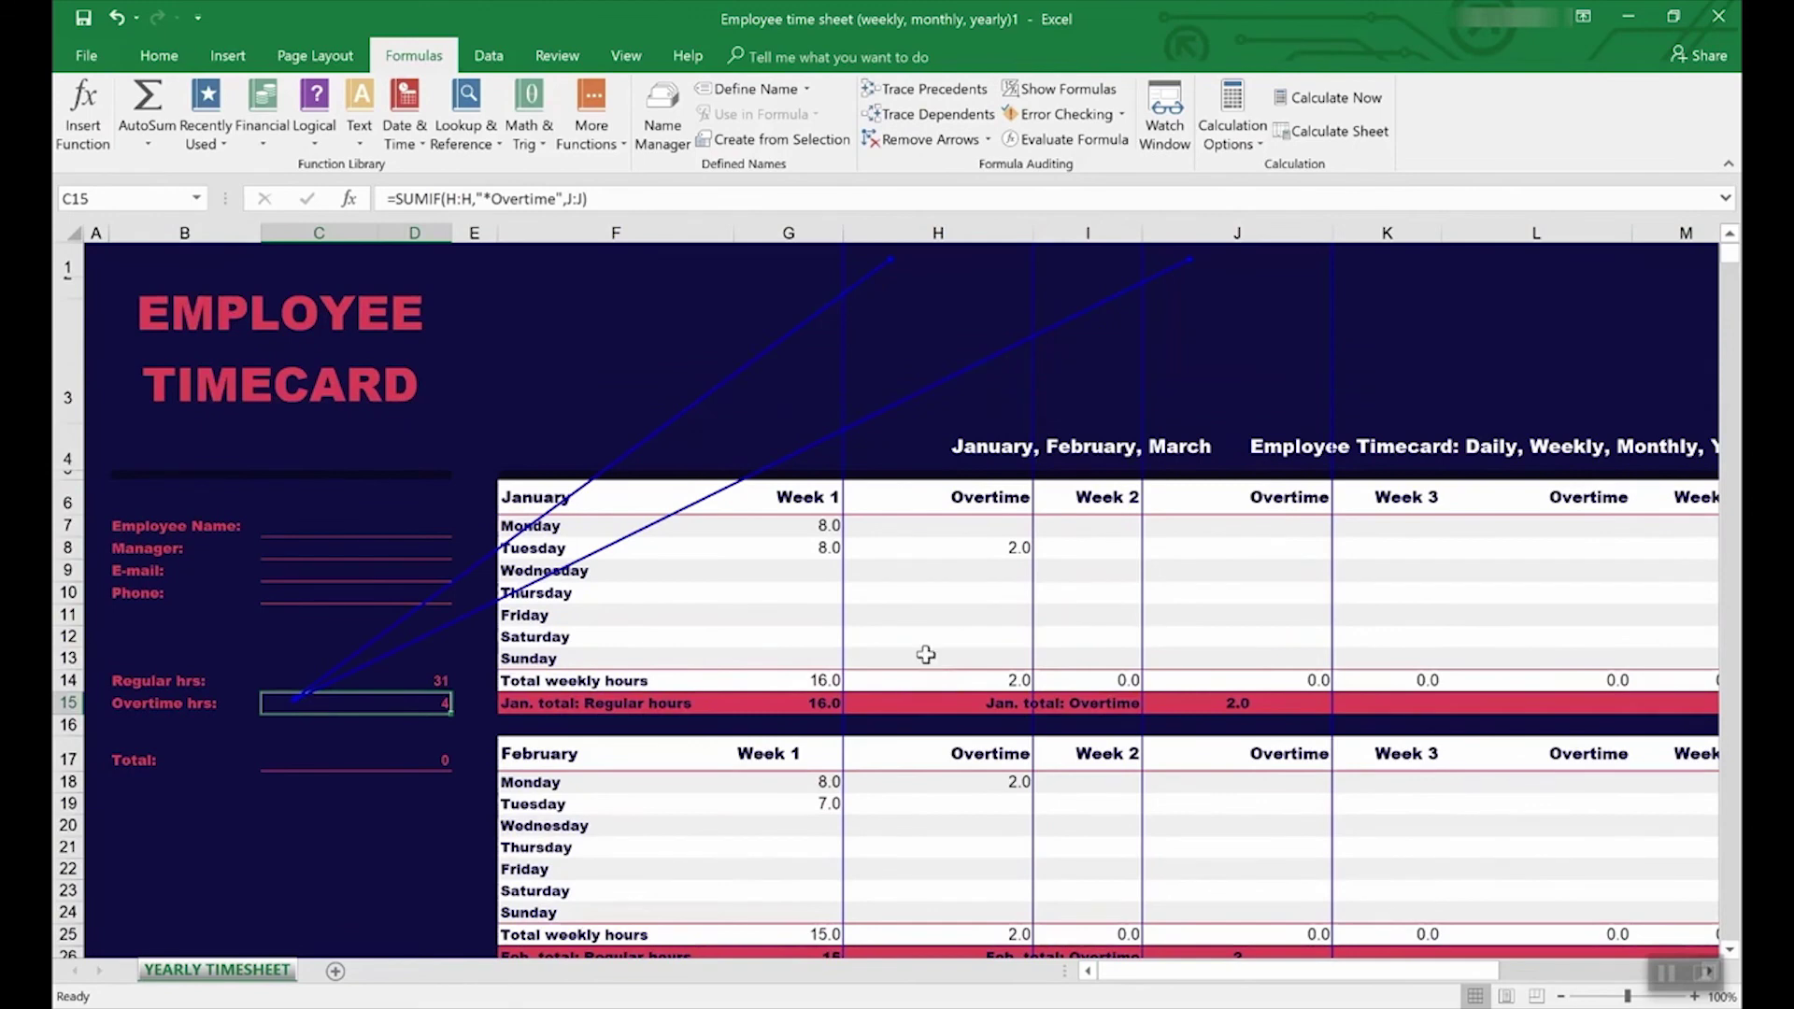
pyautogui.click(365, 681)
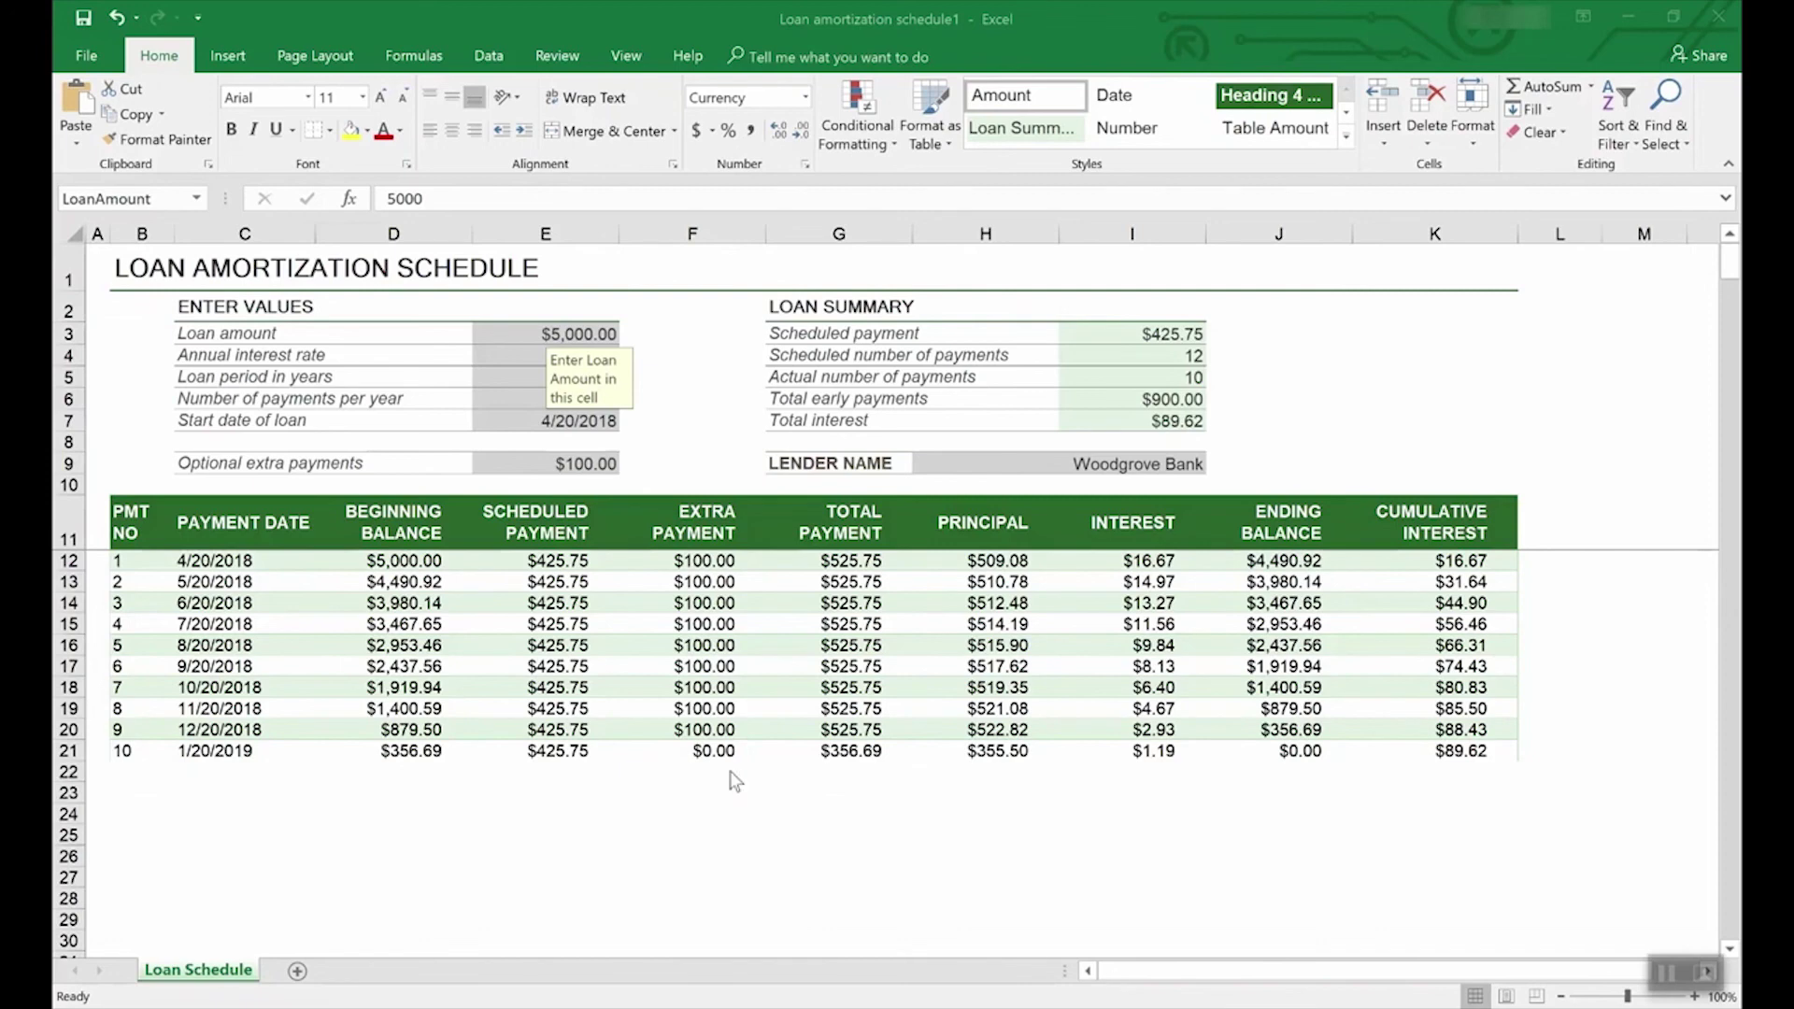
pyautogui.click(93, 49)
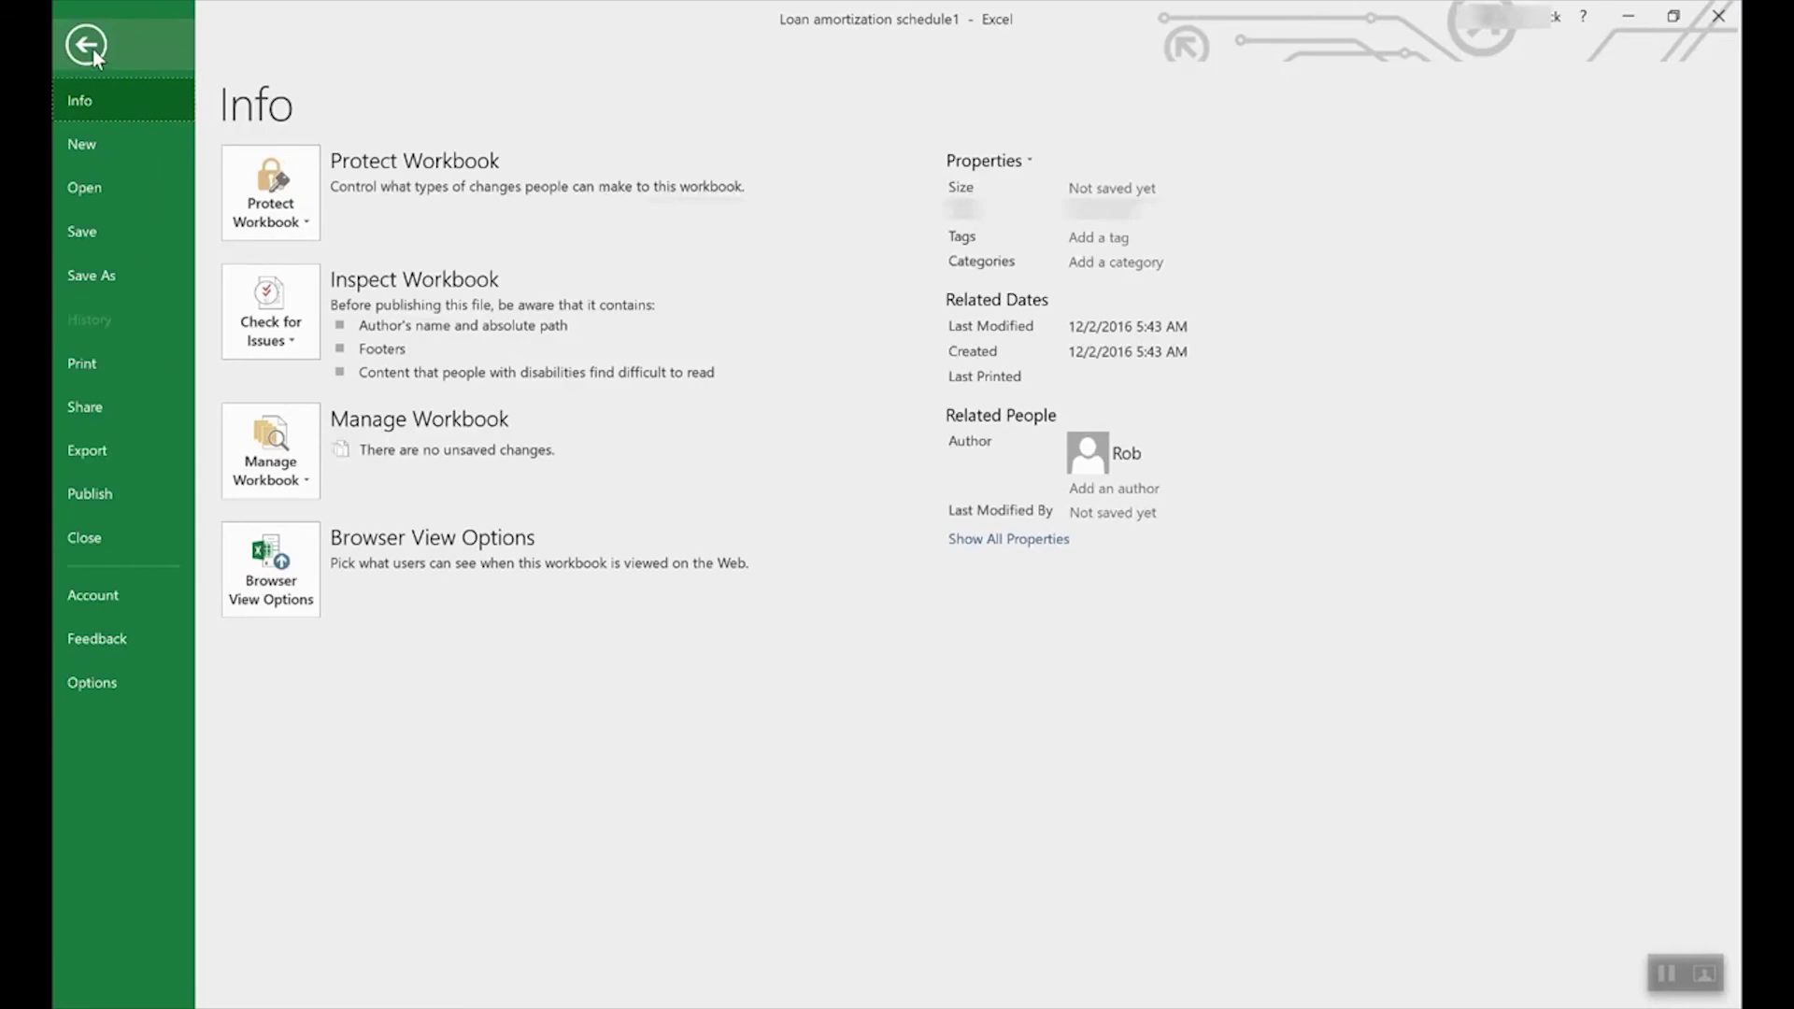
pyautogui.click(116, 280)
pyautogui.click(385, 241)
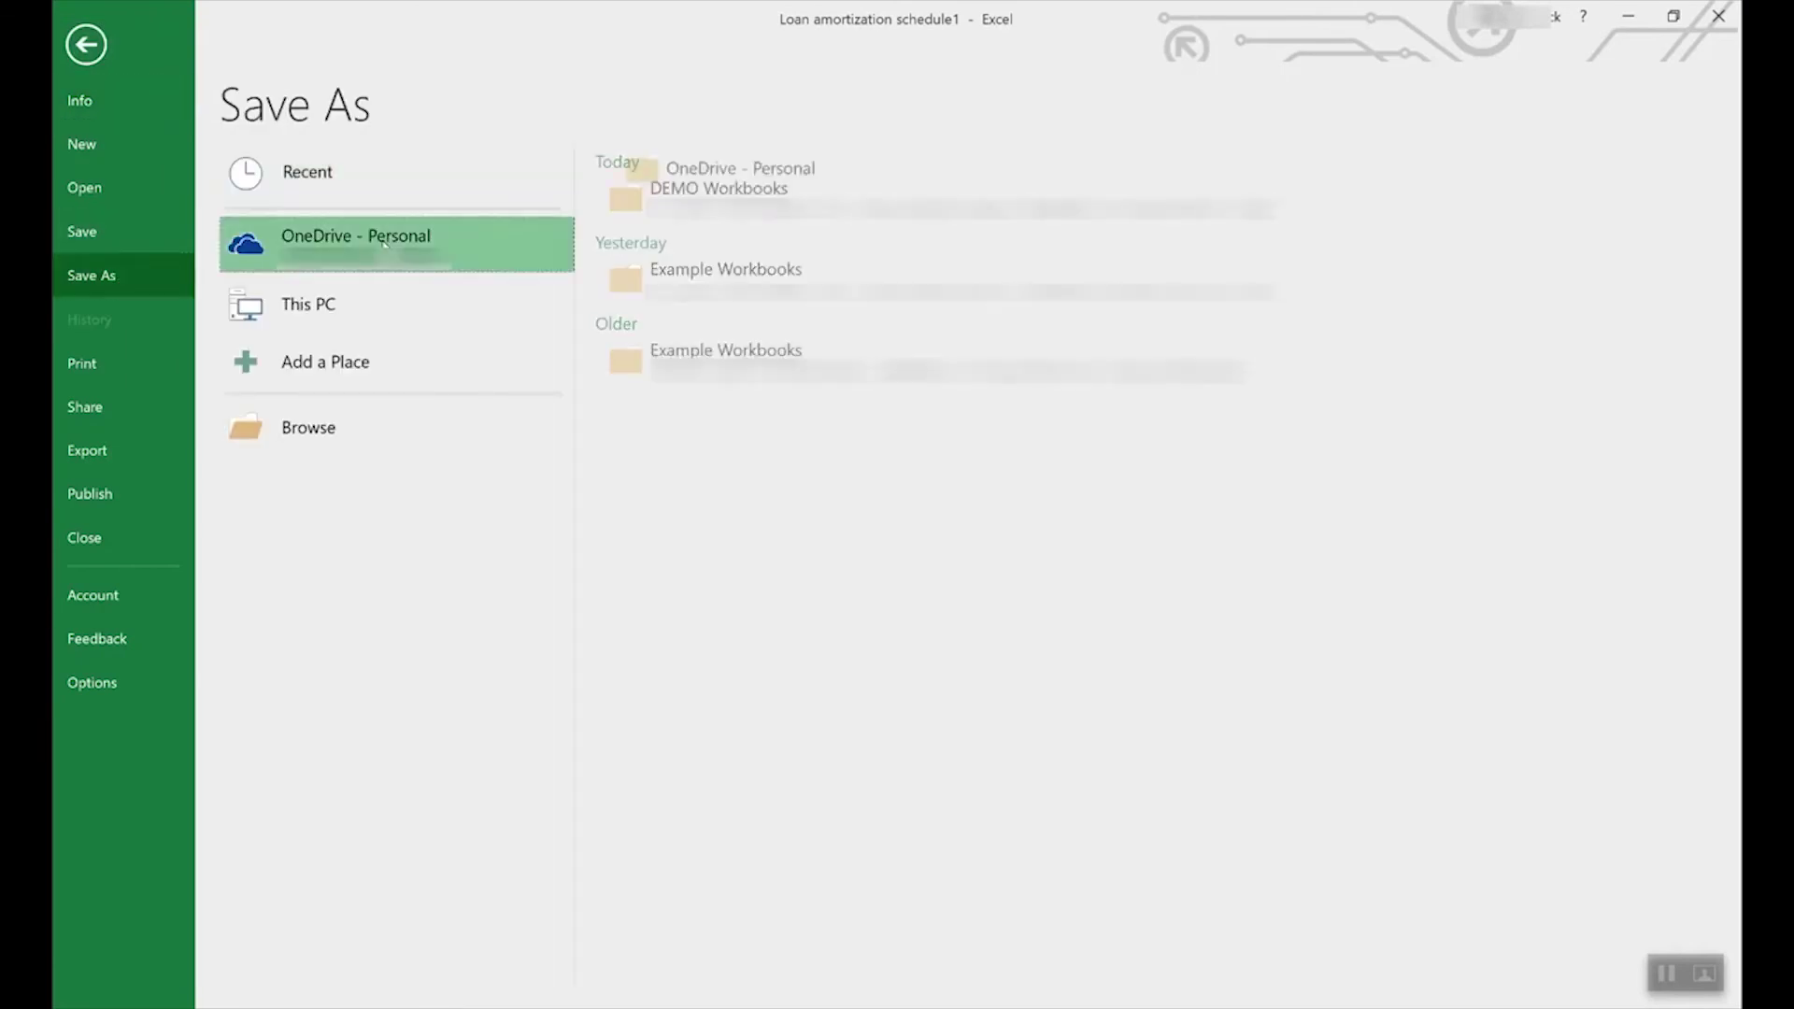
pyautogui.click(338, 298)
pyautogui.doubleClick(406, 297)
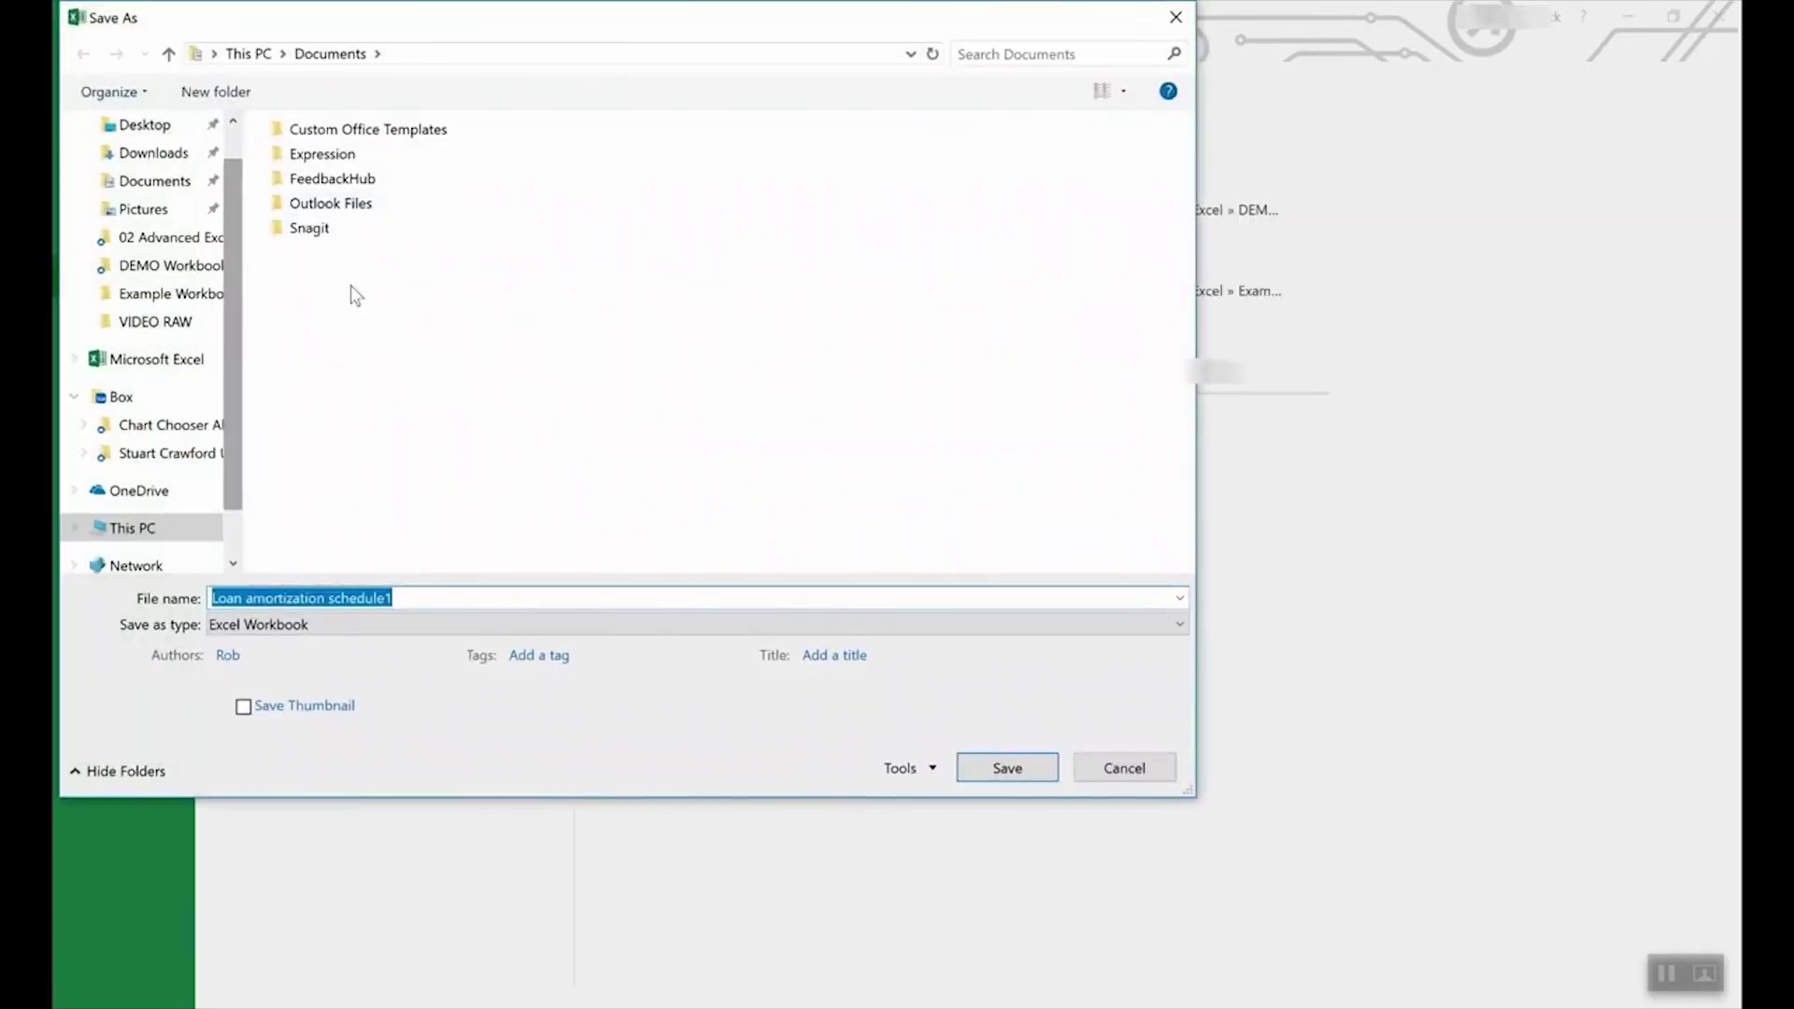
pyautogui.click(339, 624)
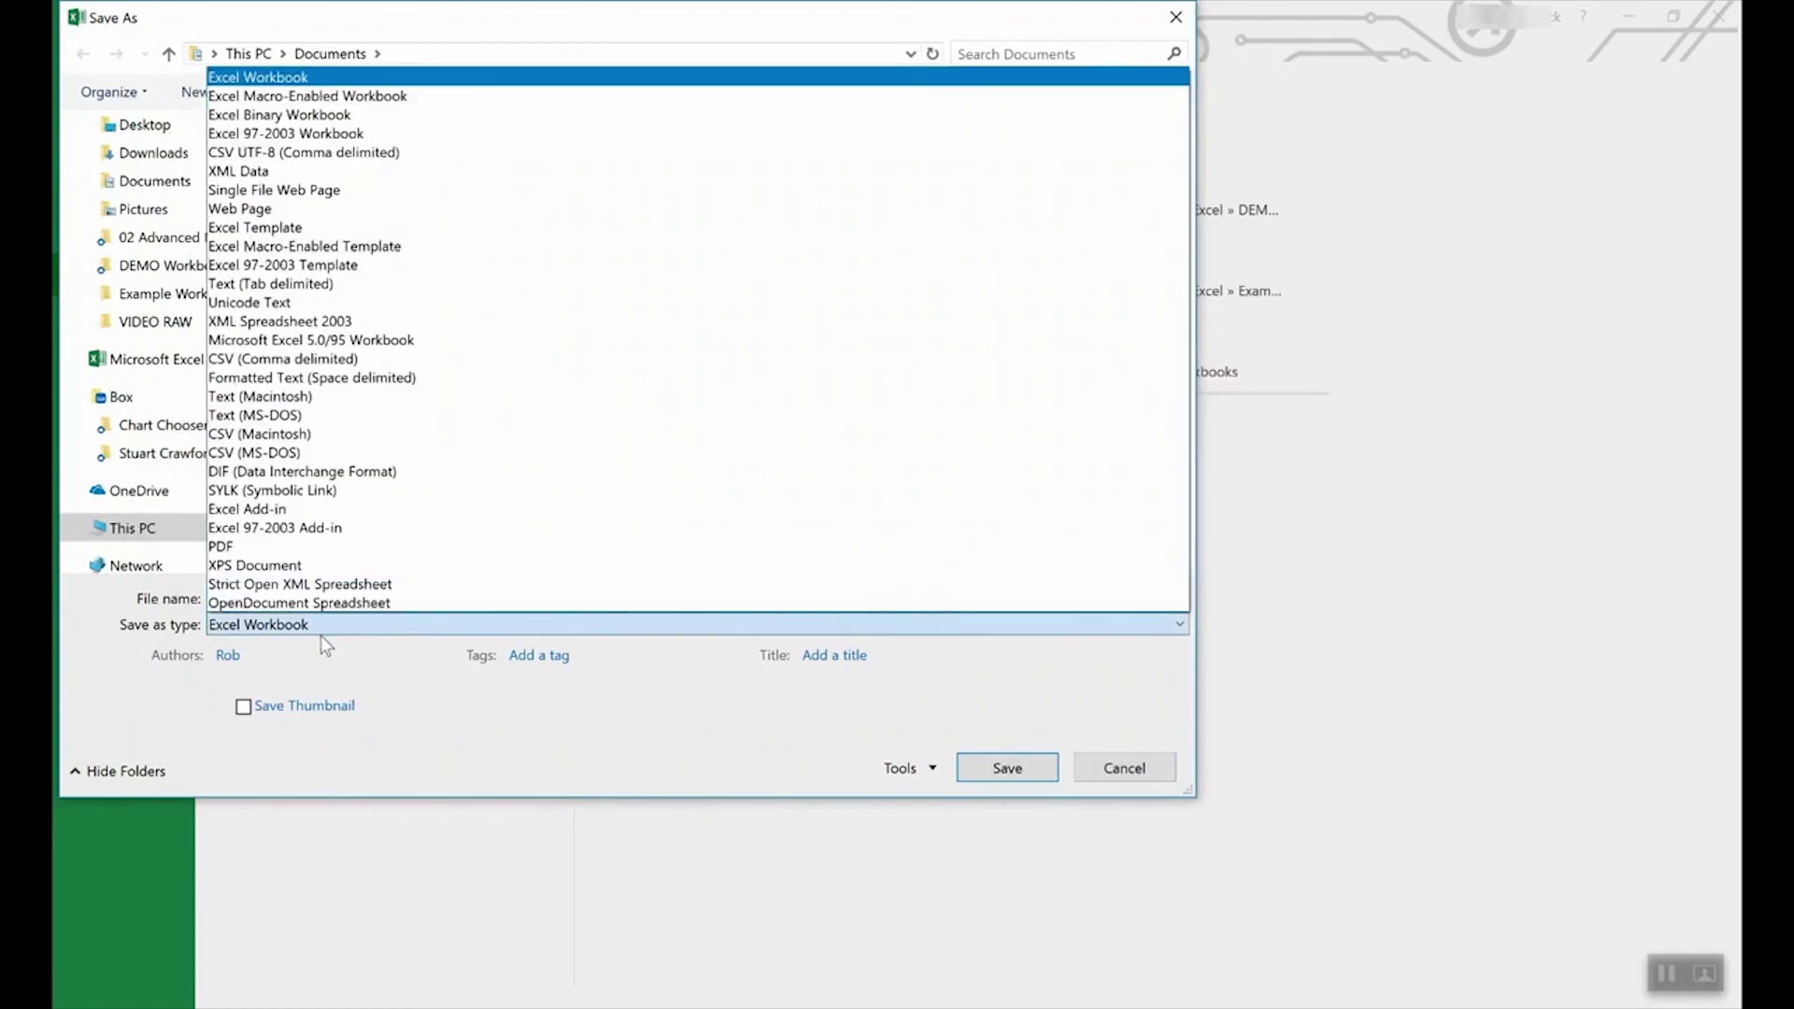
pyautogui.click(295, 229)
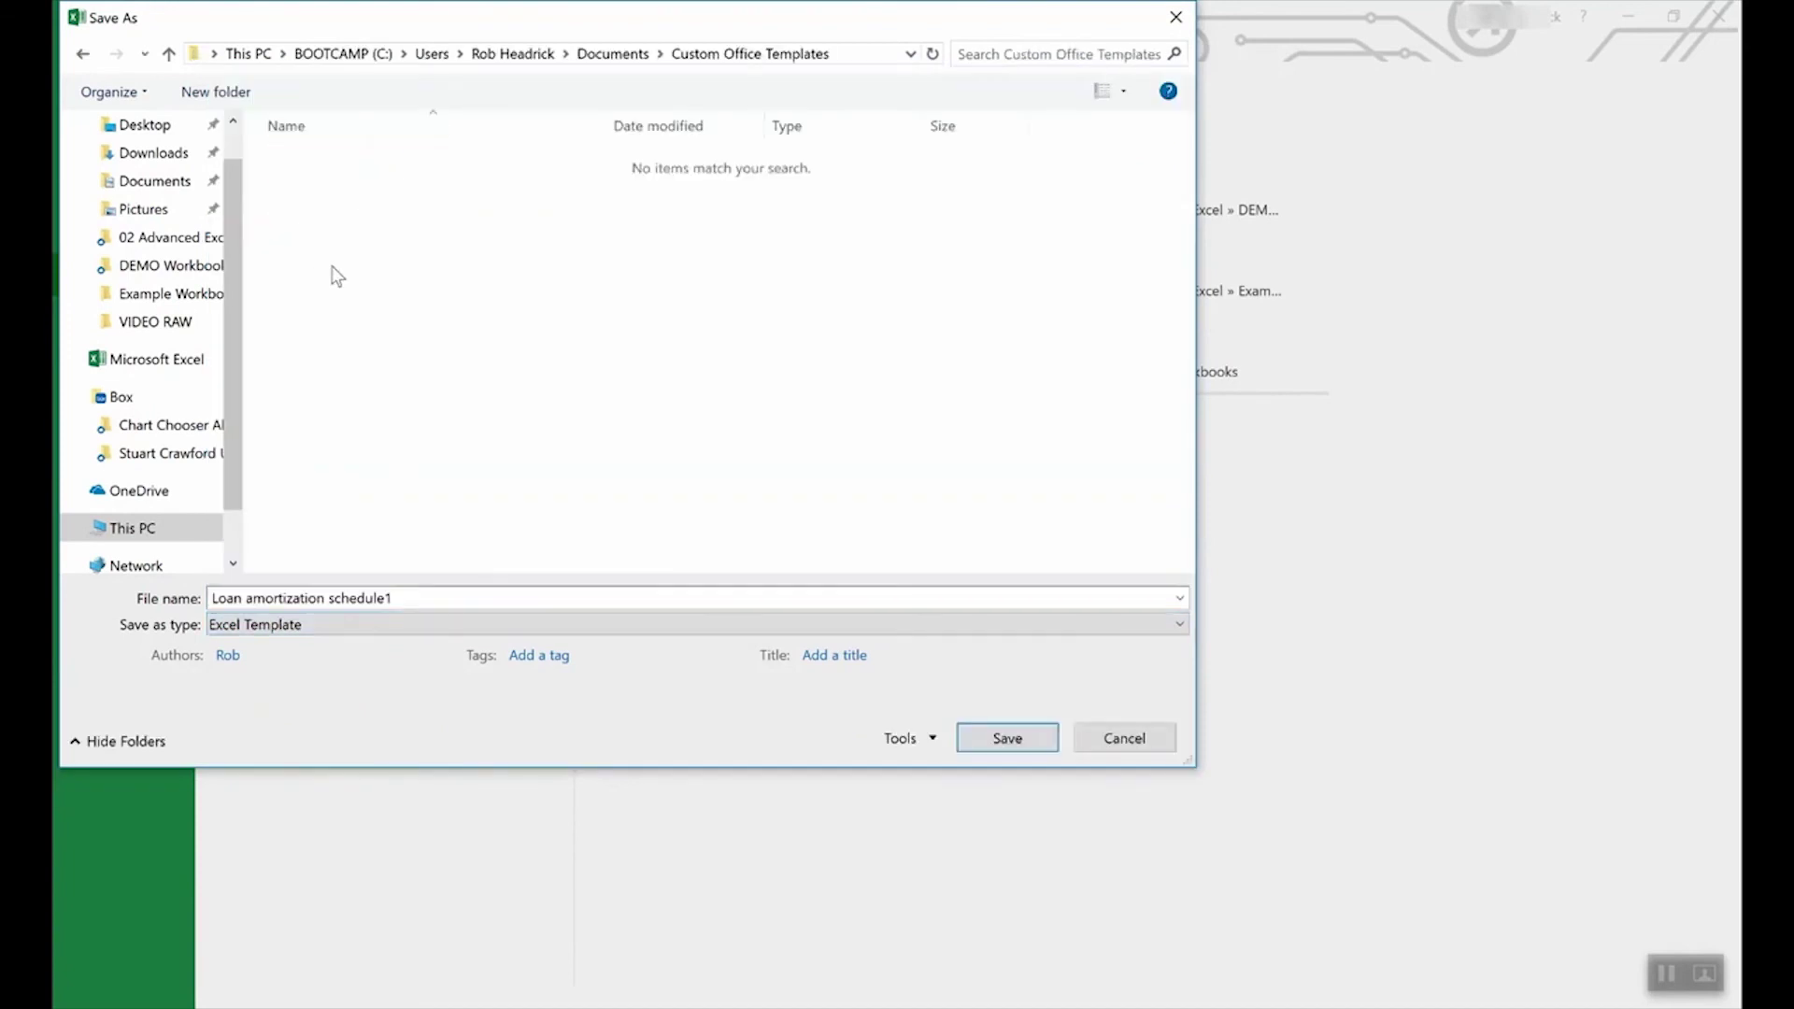
pyautogui.click(1125, 737)
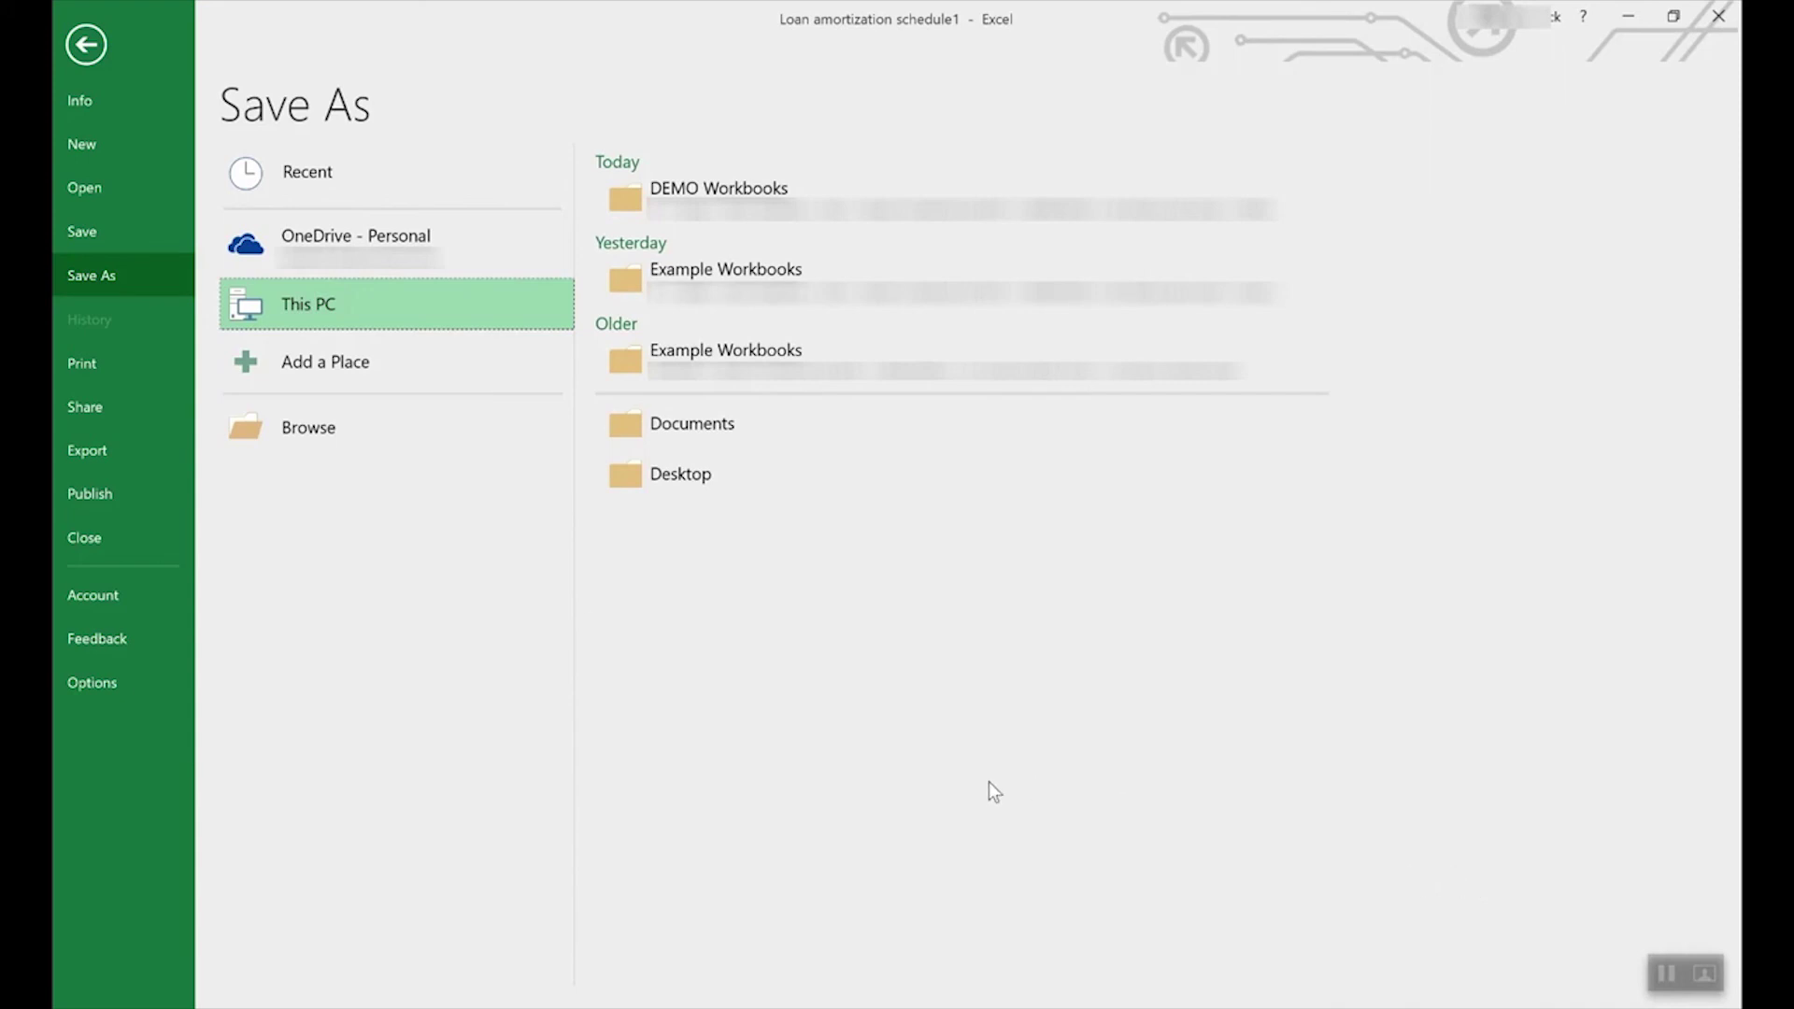
pyautogui.click(86, 43)
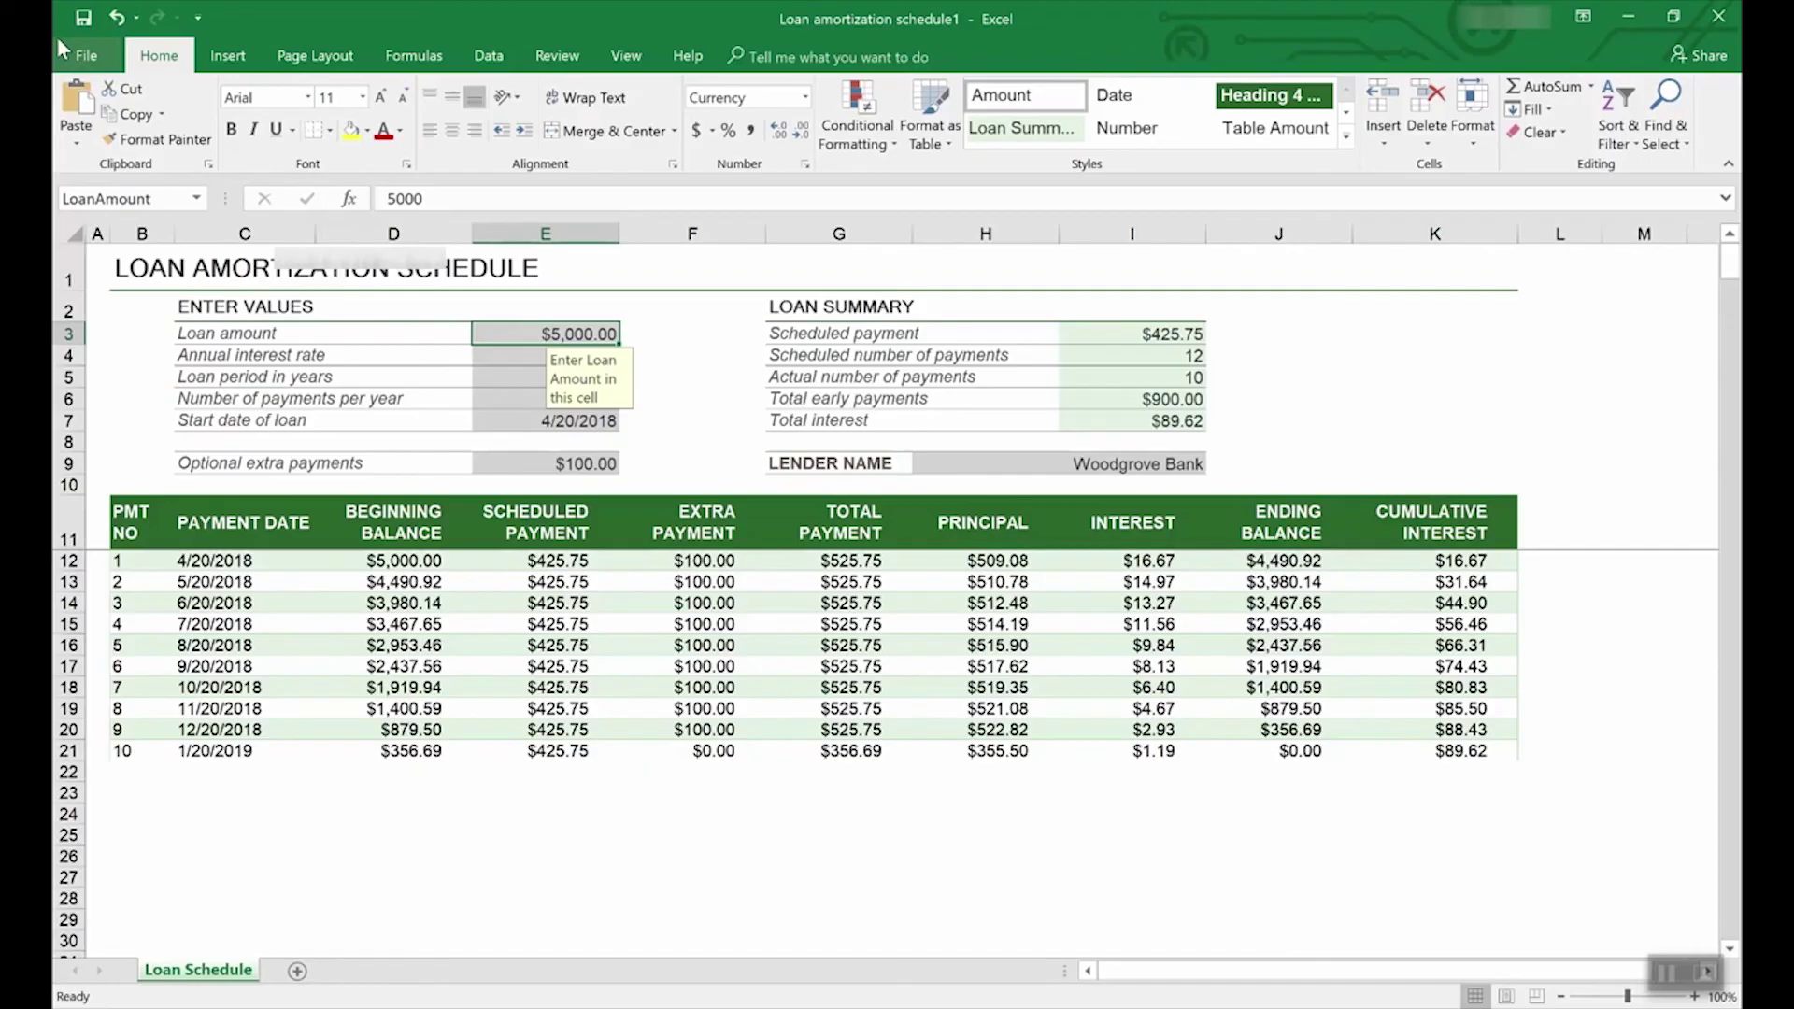